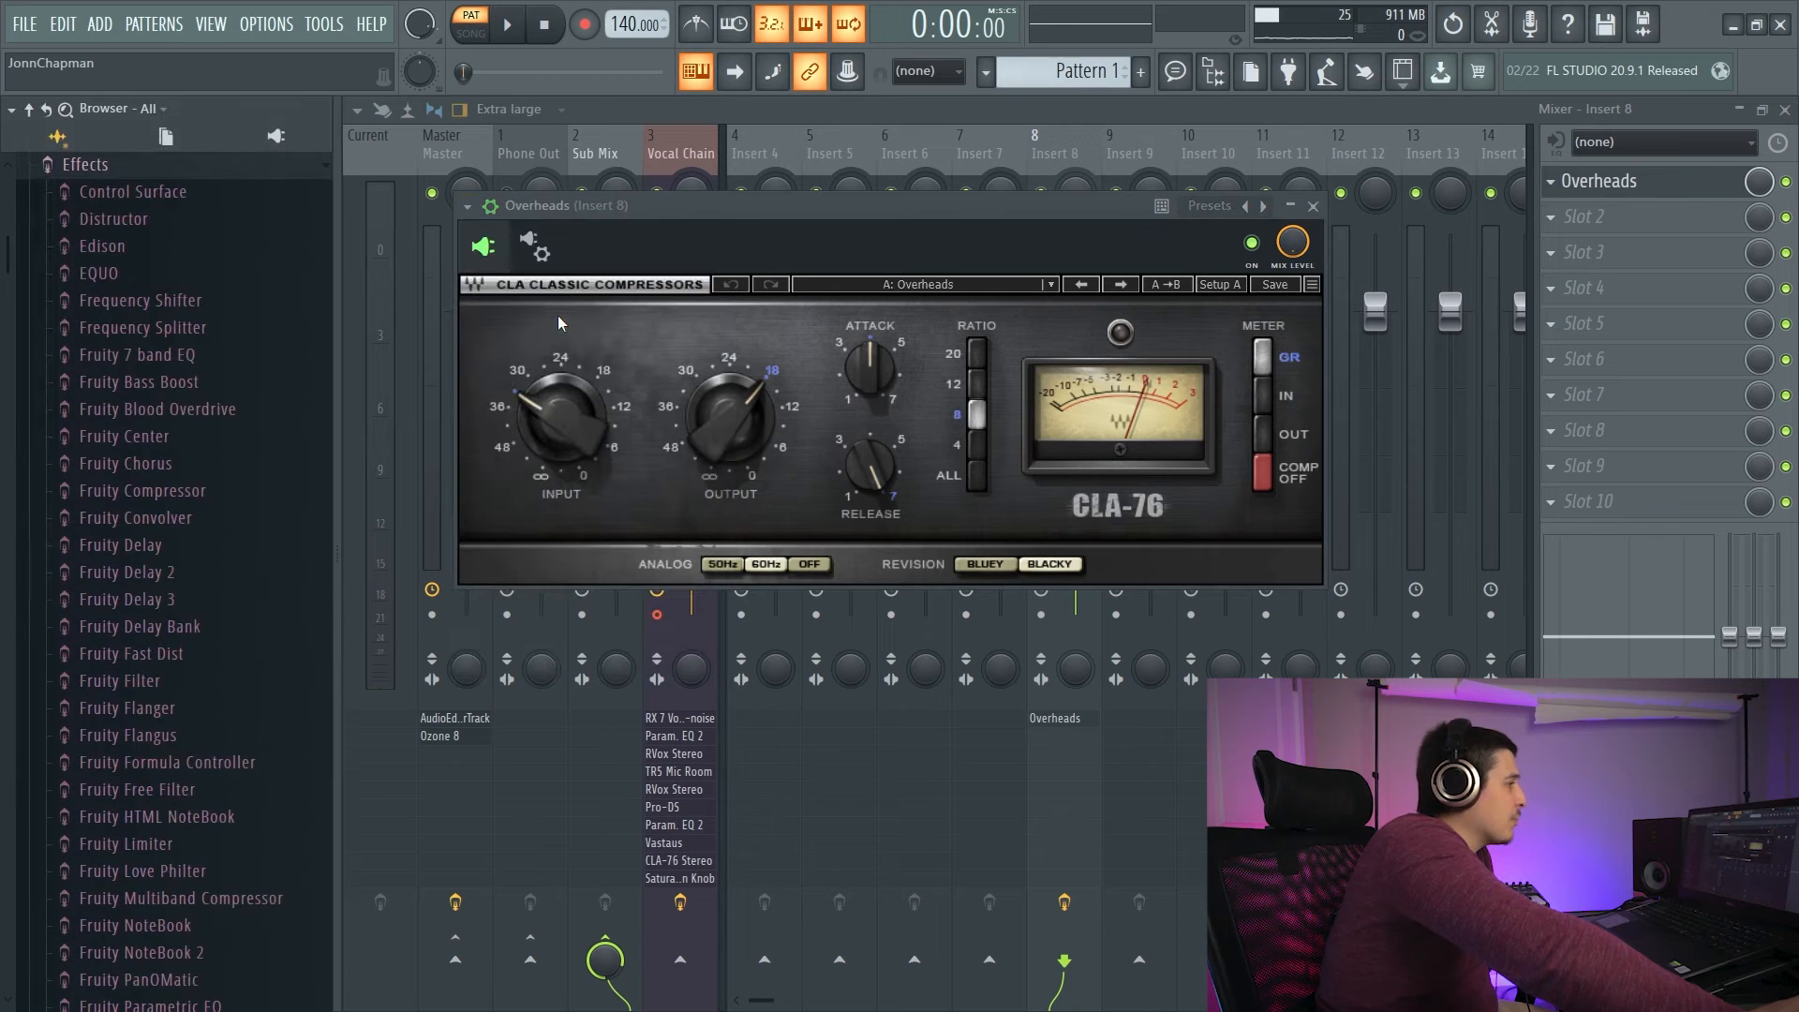
Browse the effect plugin presets and expand the Fruity X-Y controller presets.
{"action": "scroll", "coordinate": [59, 508], "scroll_direction": "down", "scroll_amount": 10}
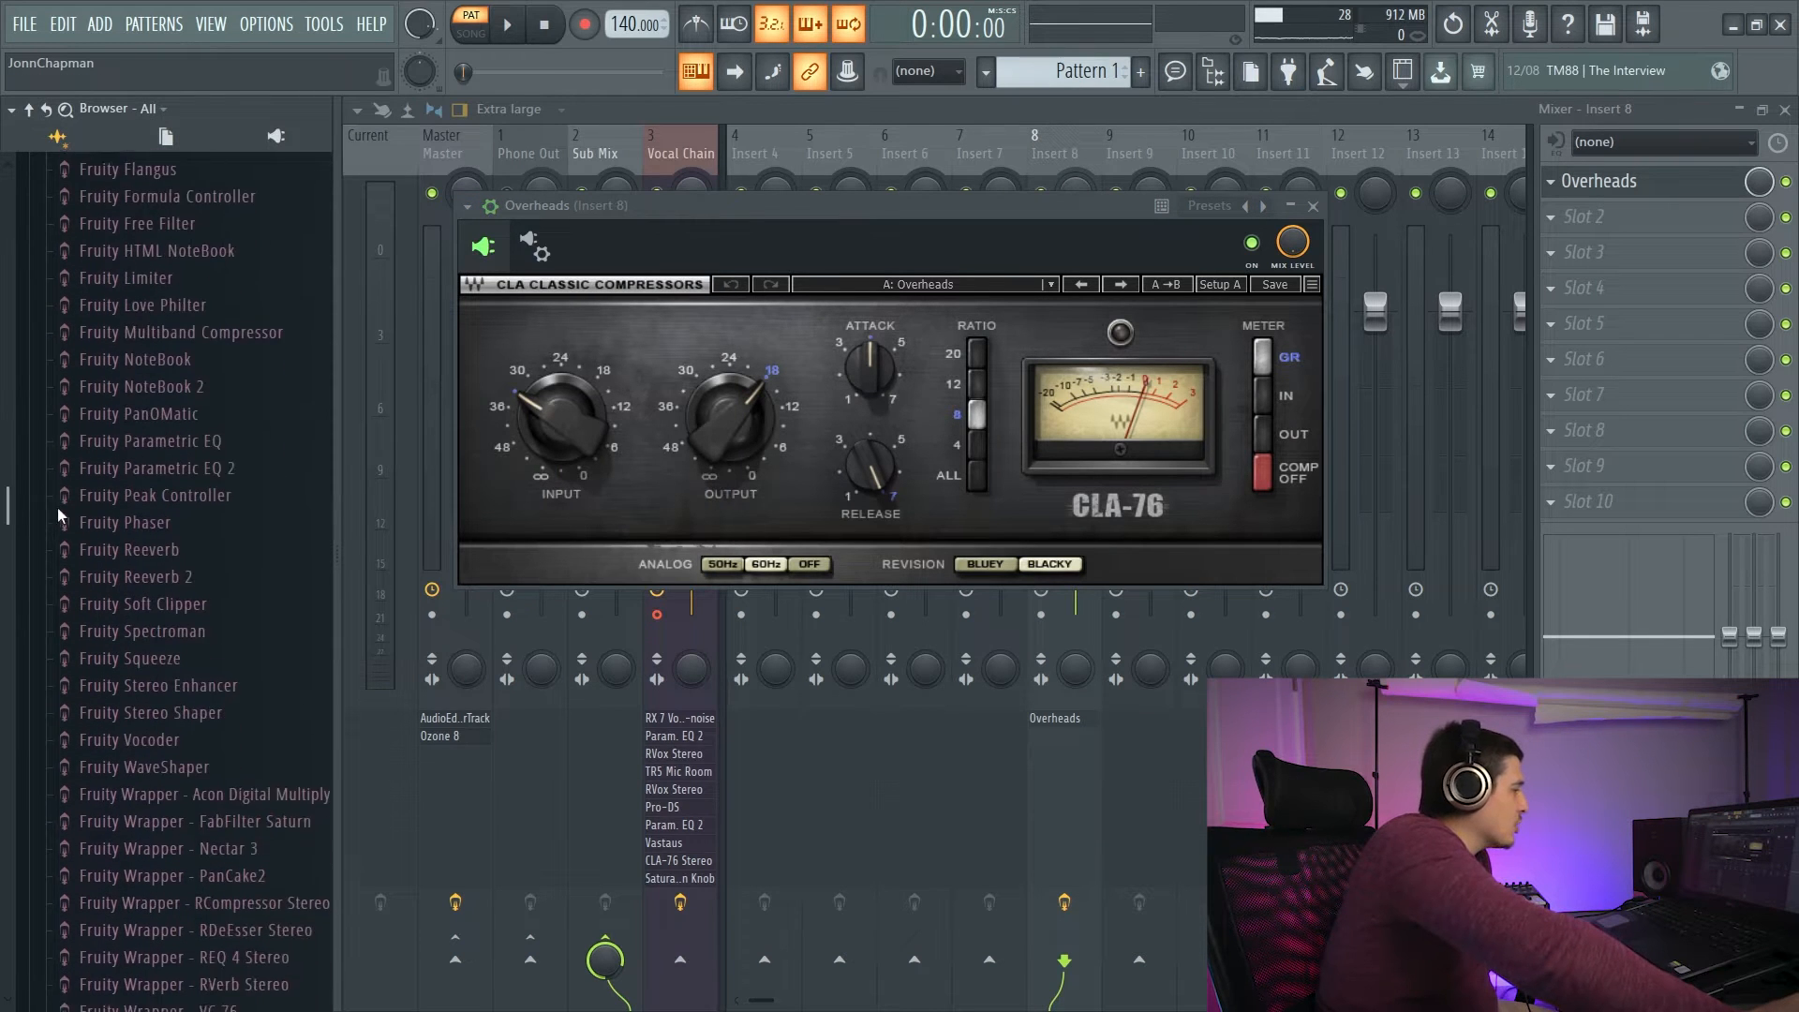
{"action": "scroll", "coordinate": [71, 599], "scroll_direction": "up", "scroll_amount": 12}
{"action": "scroll", "coordinate": [47, 225], "scroll_direction": "down", "scroll_amount": 3}
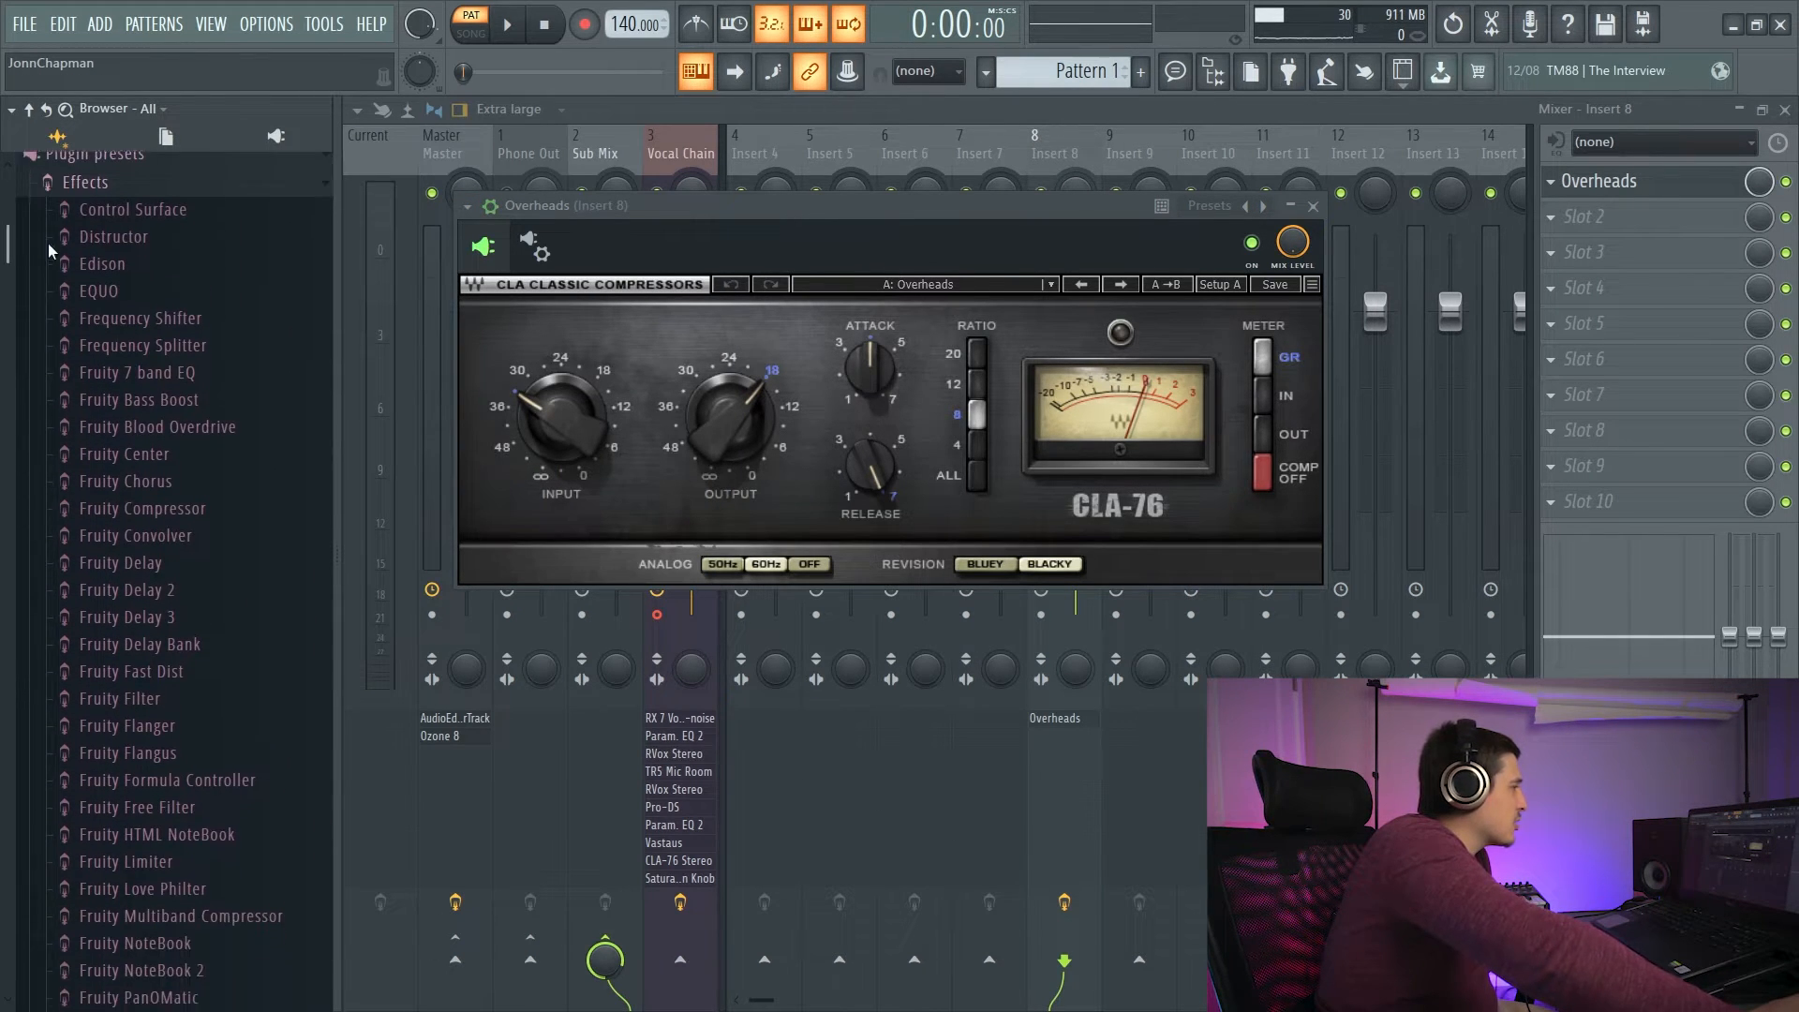
{"action": "scroll", "coordinate": [47, 225], "scroll_direction": "up", "scroll_amount": 3}
{"action": "left_click_drag", "start_coordinate": [8, 215], "coordinate": [208, 824]}
{"action": "left_click", "coordinate": [101, 271]}
{"action": "left_click", "coordinate": [102, 271]}
{"action": "left_click", "coordinate": [208, 825]}
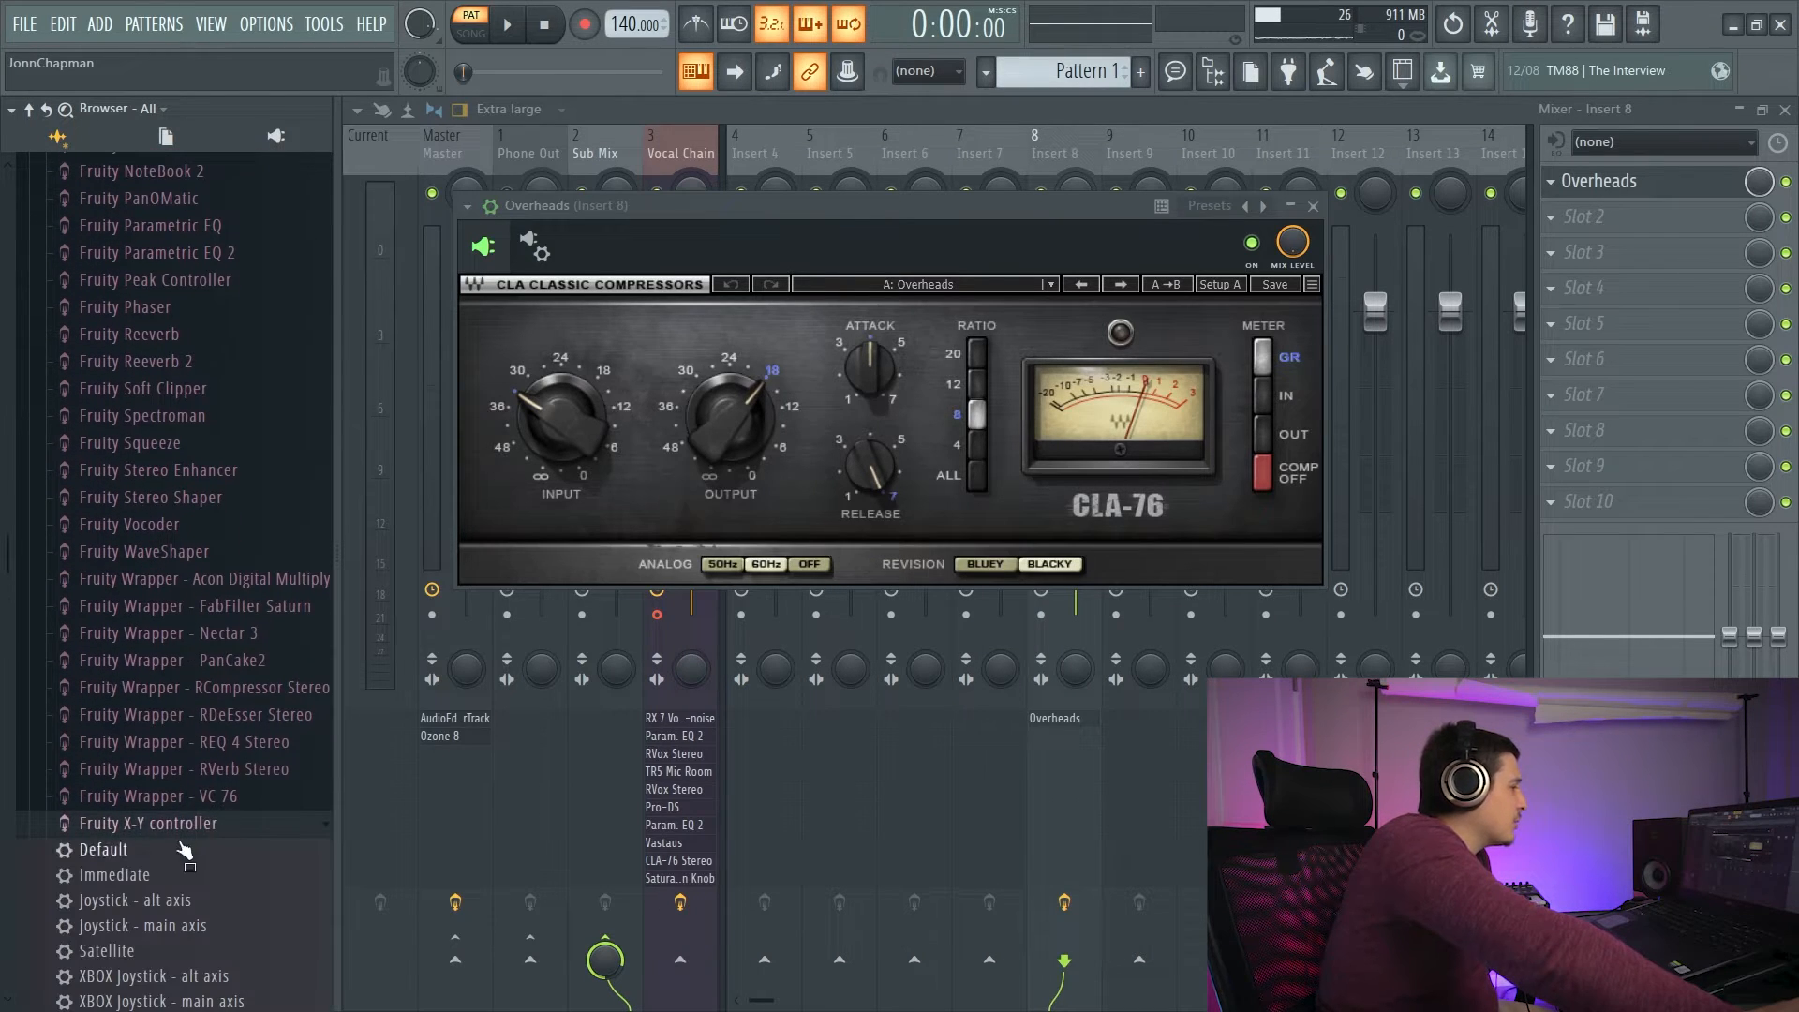
Load the Joystick - main axis preset into slot 2 of Insert 8 and remove it again.
{"action": "left_click_drag", "start_coordinate": [150, 922], "coordinate": [1587, 228]}
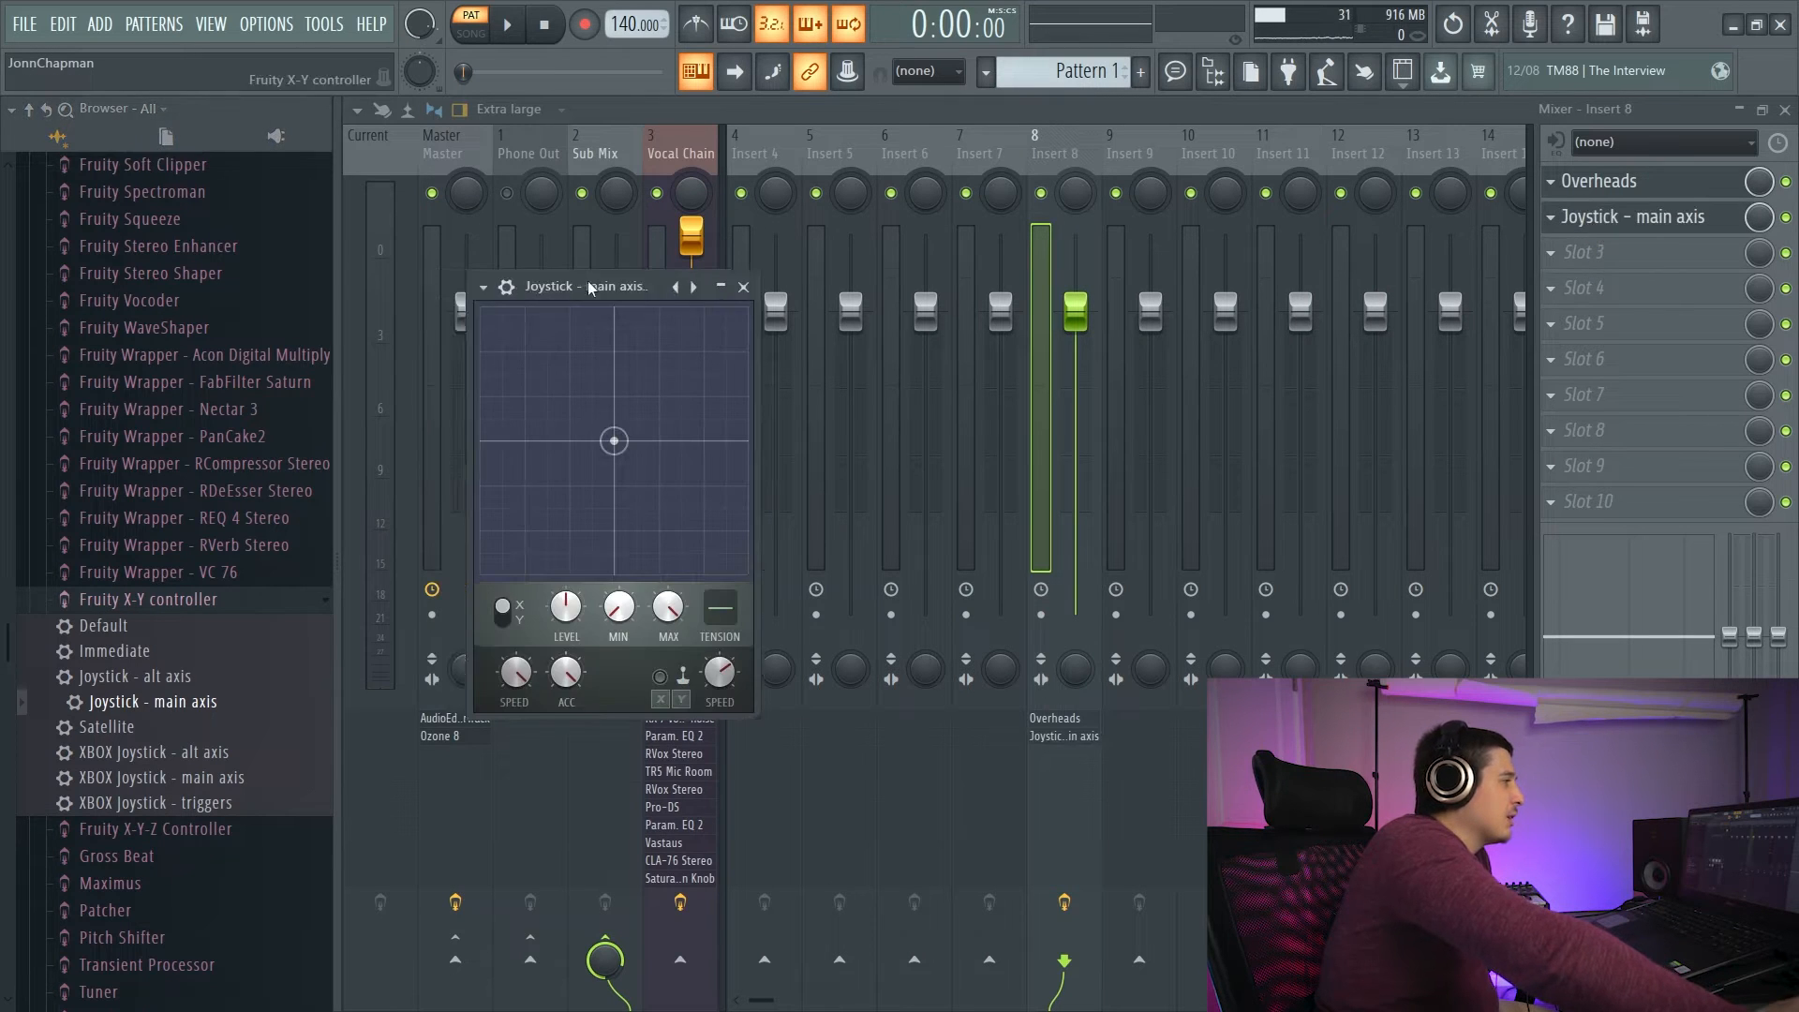
{"action": "right_click", "coordinate": [1593, 225]}
{"action": "left_click", "coordinate": [1574, 256]}
Save the current CLA-76 compressor settings as a preset file named Preset.
{"action": "left_click", "coordinate": [467, 206]}
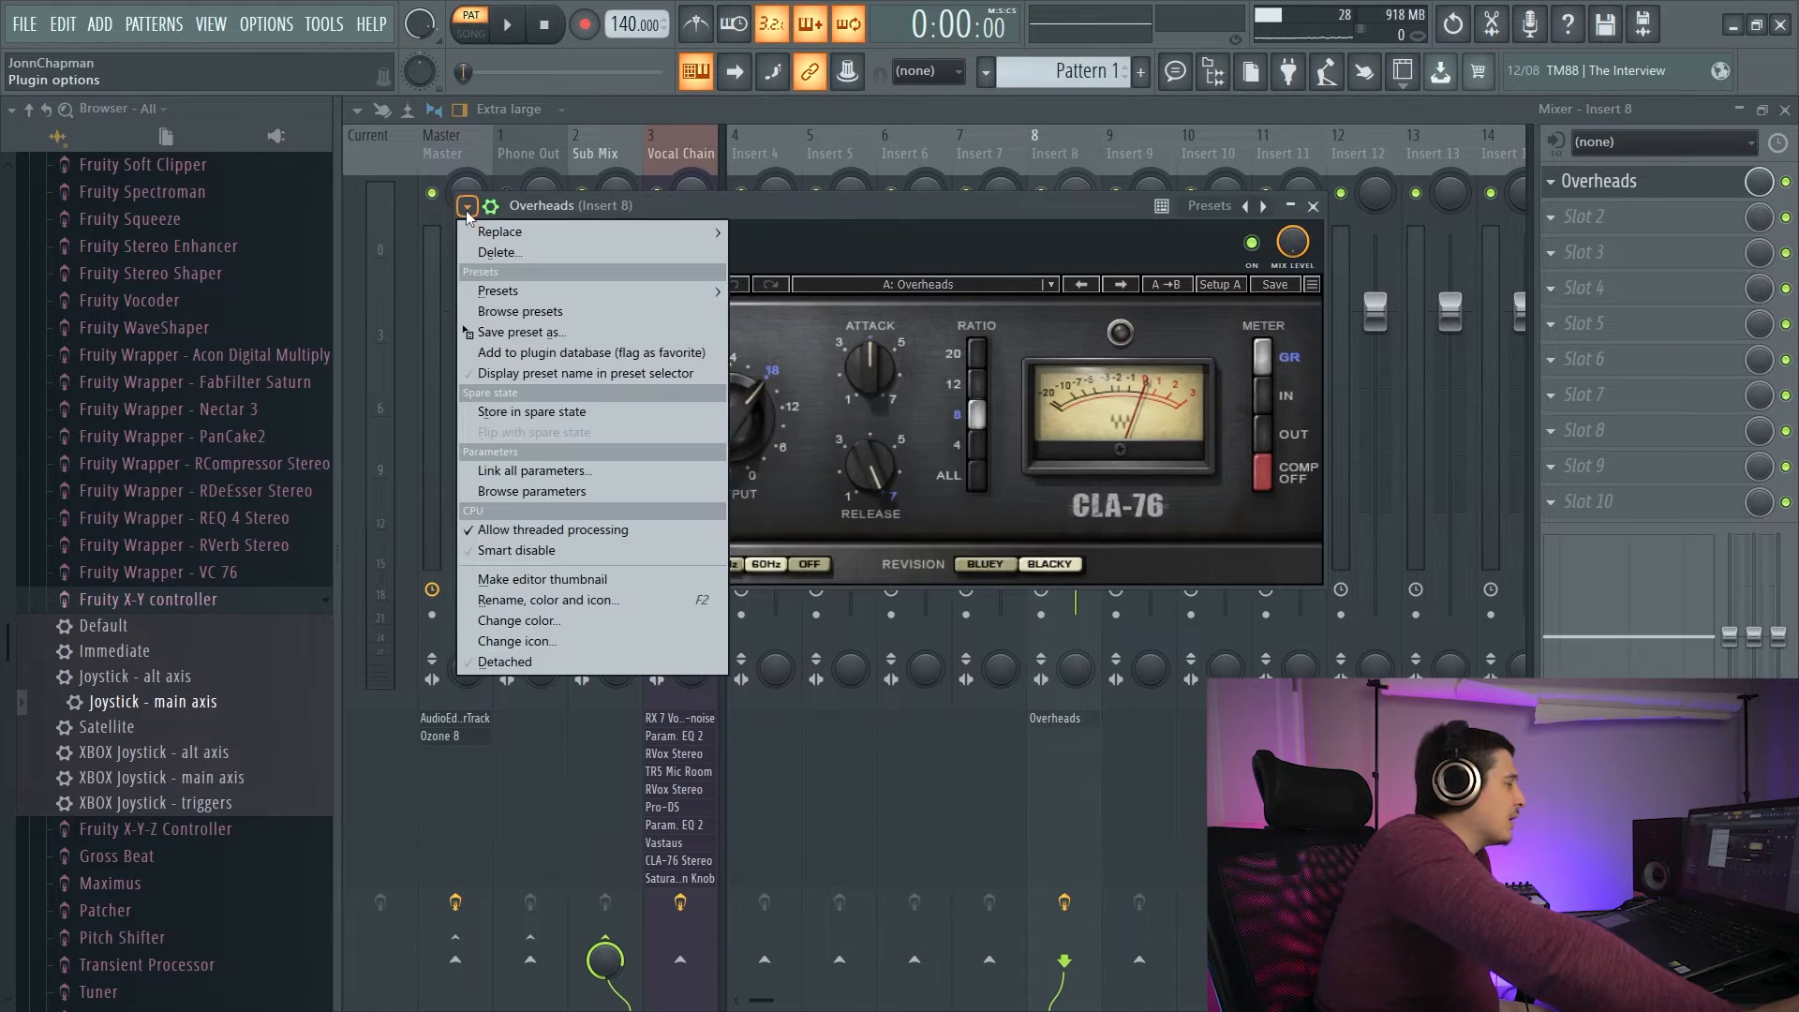
{"action": "left_click", "coordinate": [540, 331]}
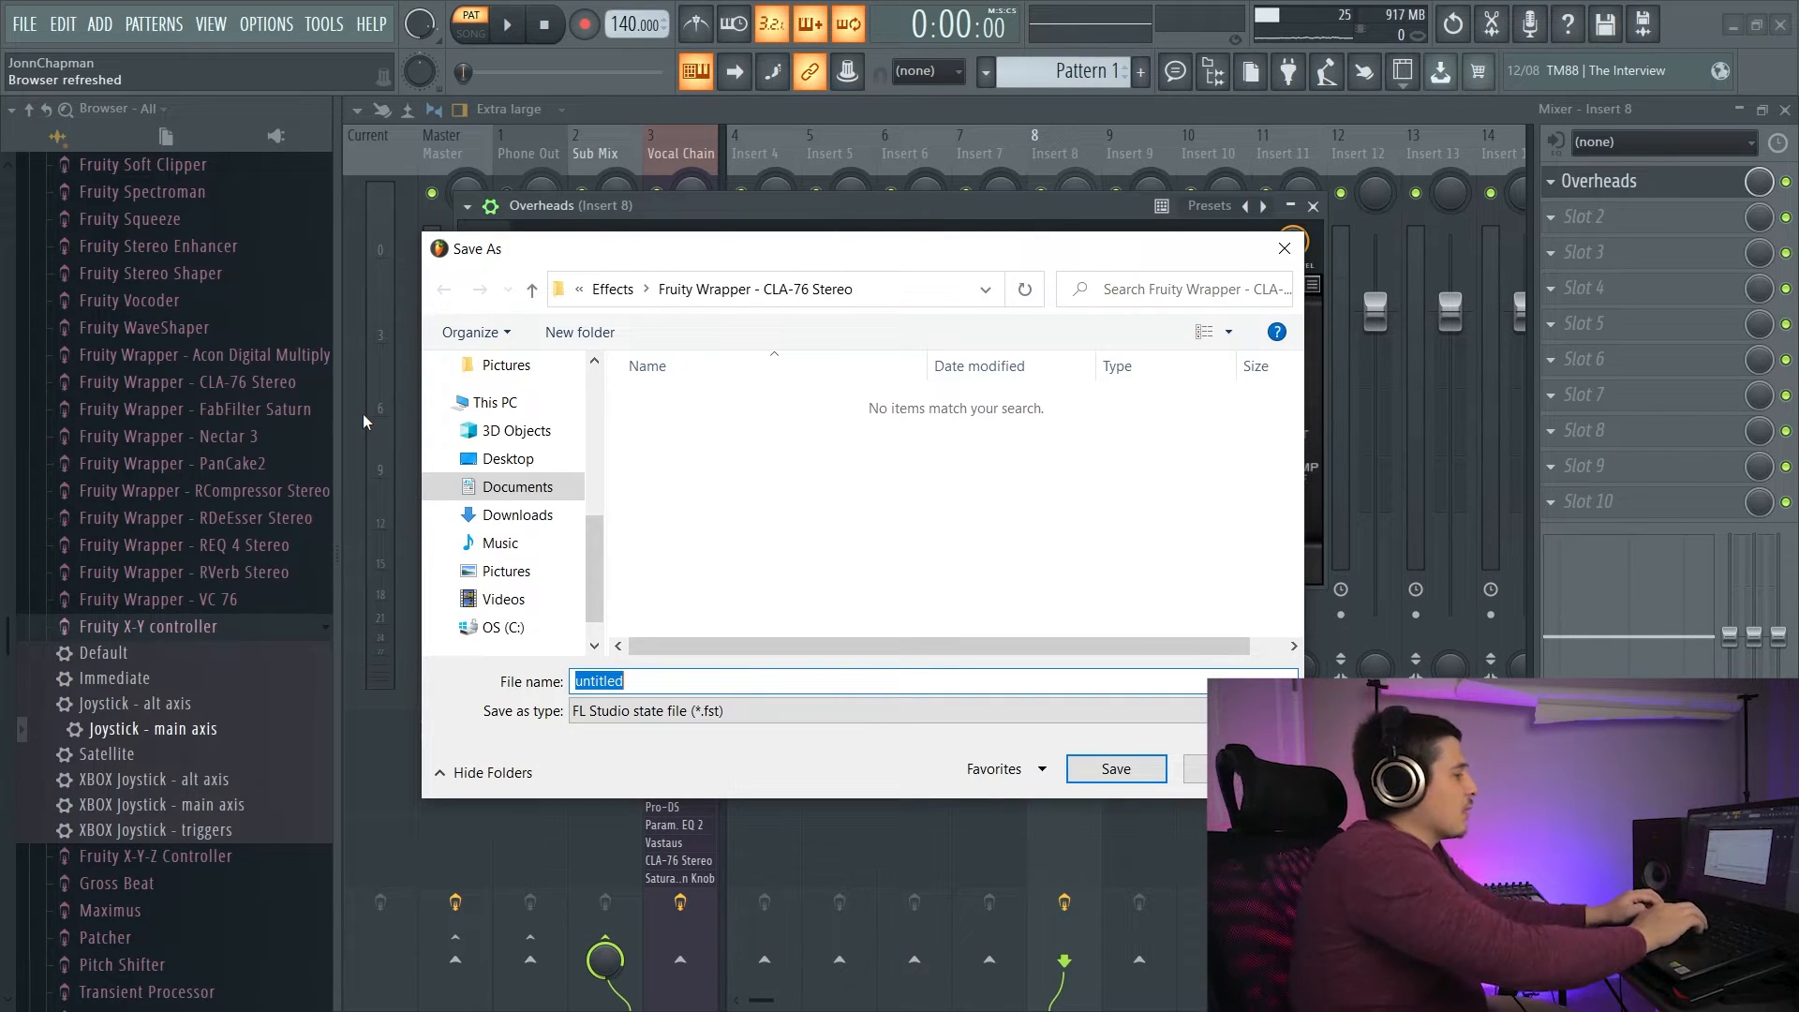
{"action": "type", "text": "Preset"}
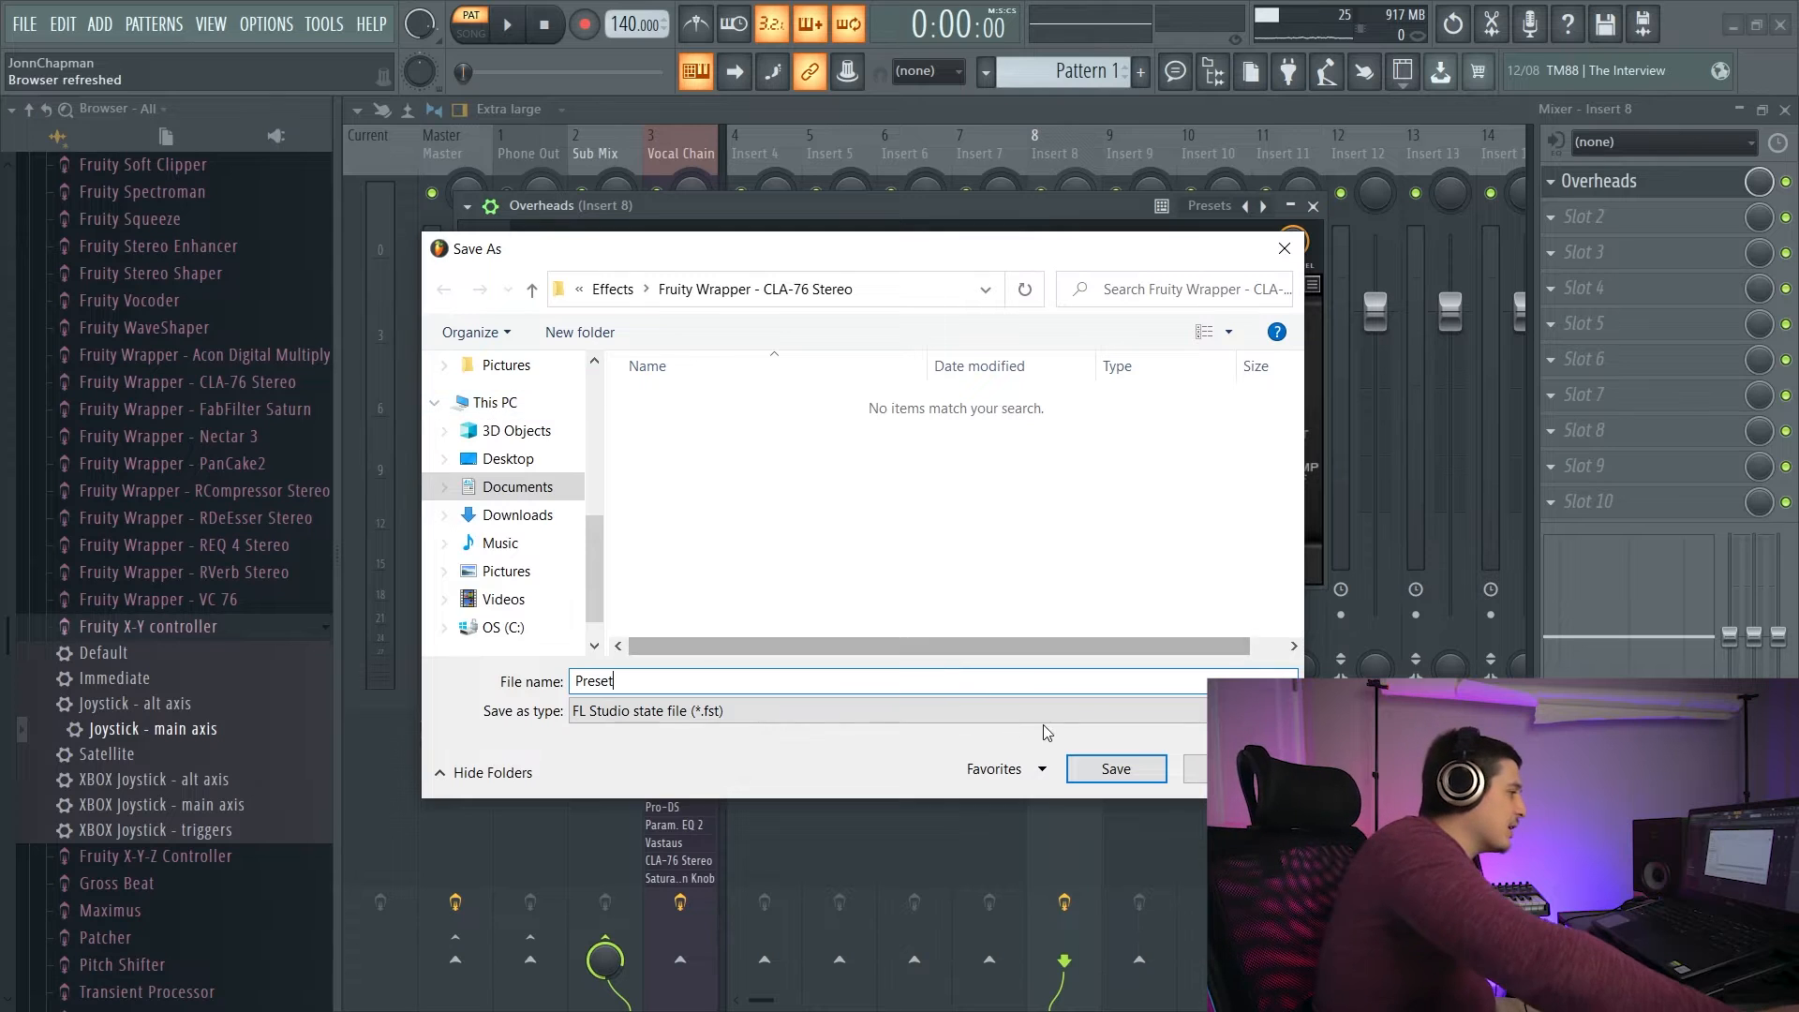
{"action": "left_click", "coordinate": [1091, 780]}
Locate the saved Preset under Fruity Wrapper - CLA-76 Stereo in the effect plugin presets.
{"action": "left_click_drag", "start_coordinate": [6, 689], "coordinate": [2, 514]}
{"action": "scroll", "coordinate": [106, 274], "scroll_direction": "up", "scroll_amount": 10}
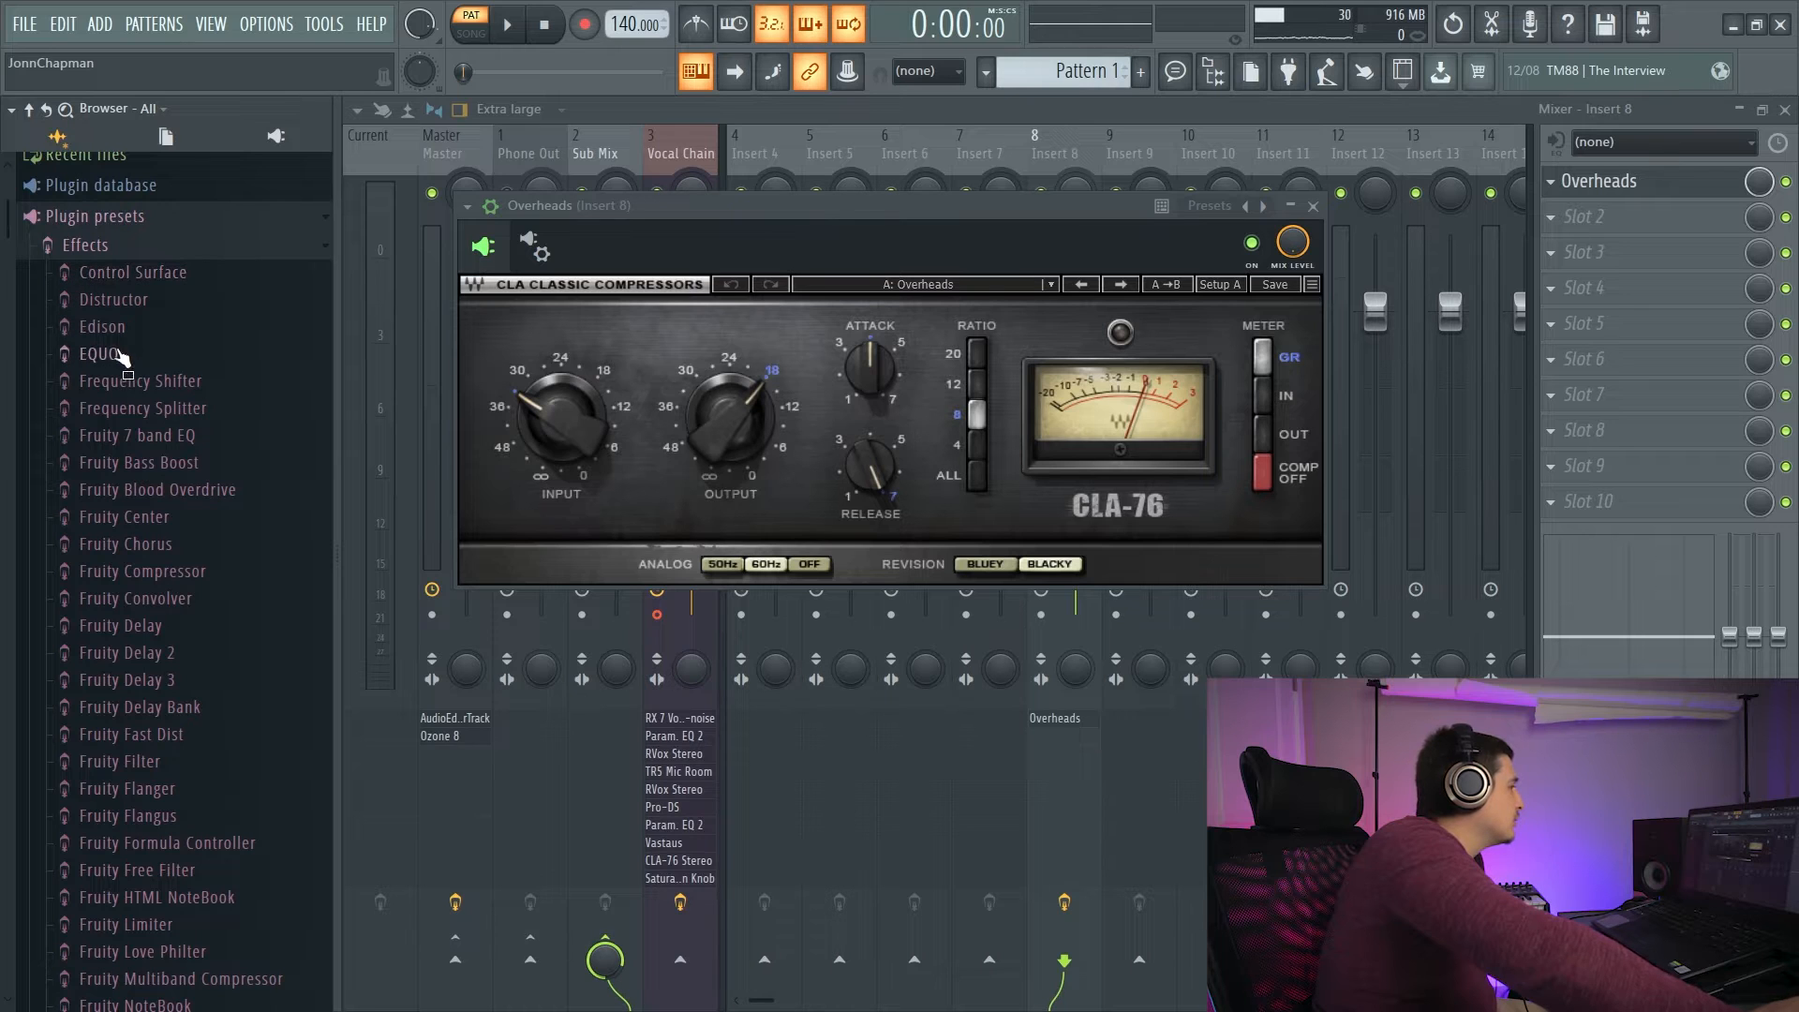
{"action": "left_click_drag", "start_coordinate": [15, 257], "coordinate": [66, 656]}
{"action": "left_click_drag", "start_coordinate": [161, 490], "coordinate": [263, 499]}
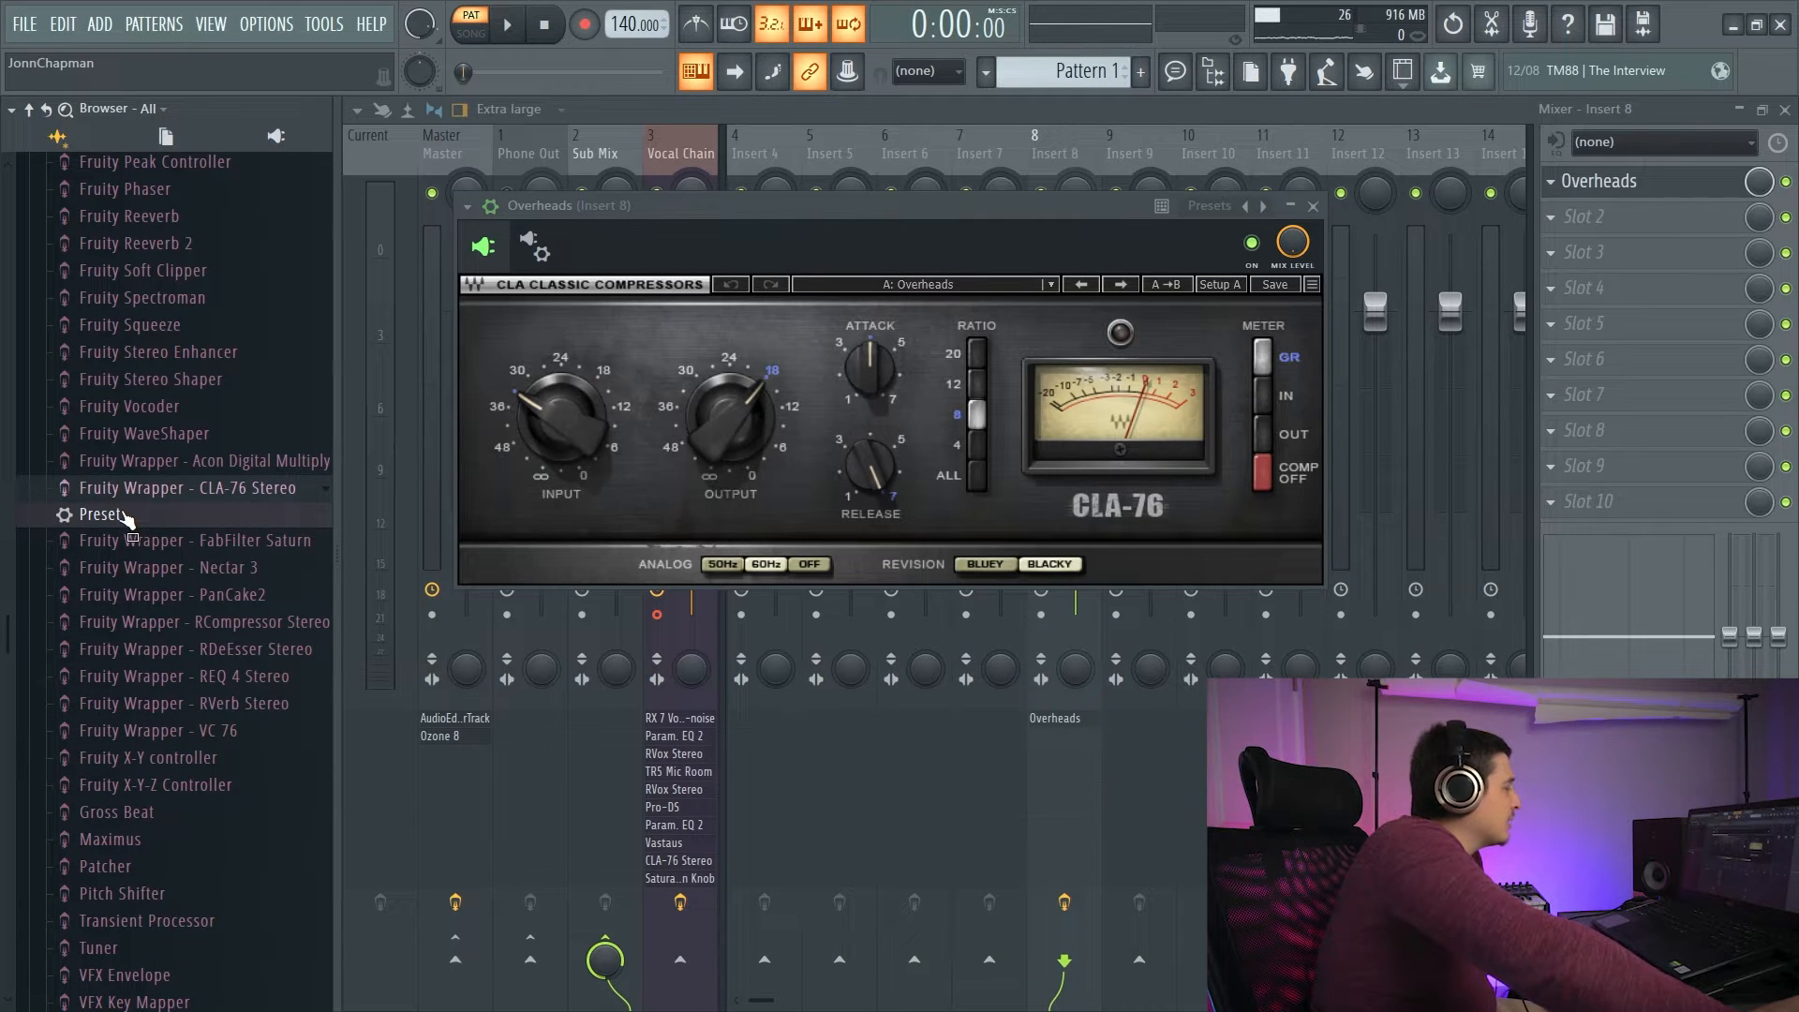
Examine the saved presets of other wrapped plugins, including Fruity Wrapper - FabFilter Saturn.
{"action": "left_click_drag", "start_coordinate": [8, 628], "coordinate": [72, 238]}
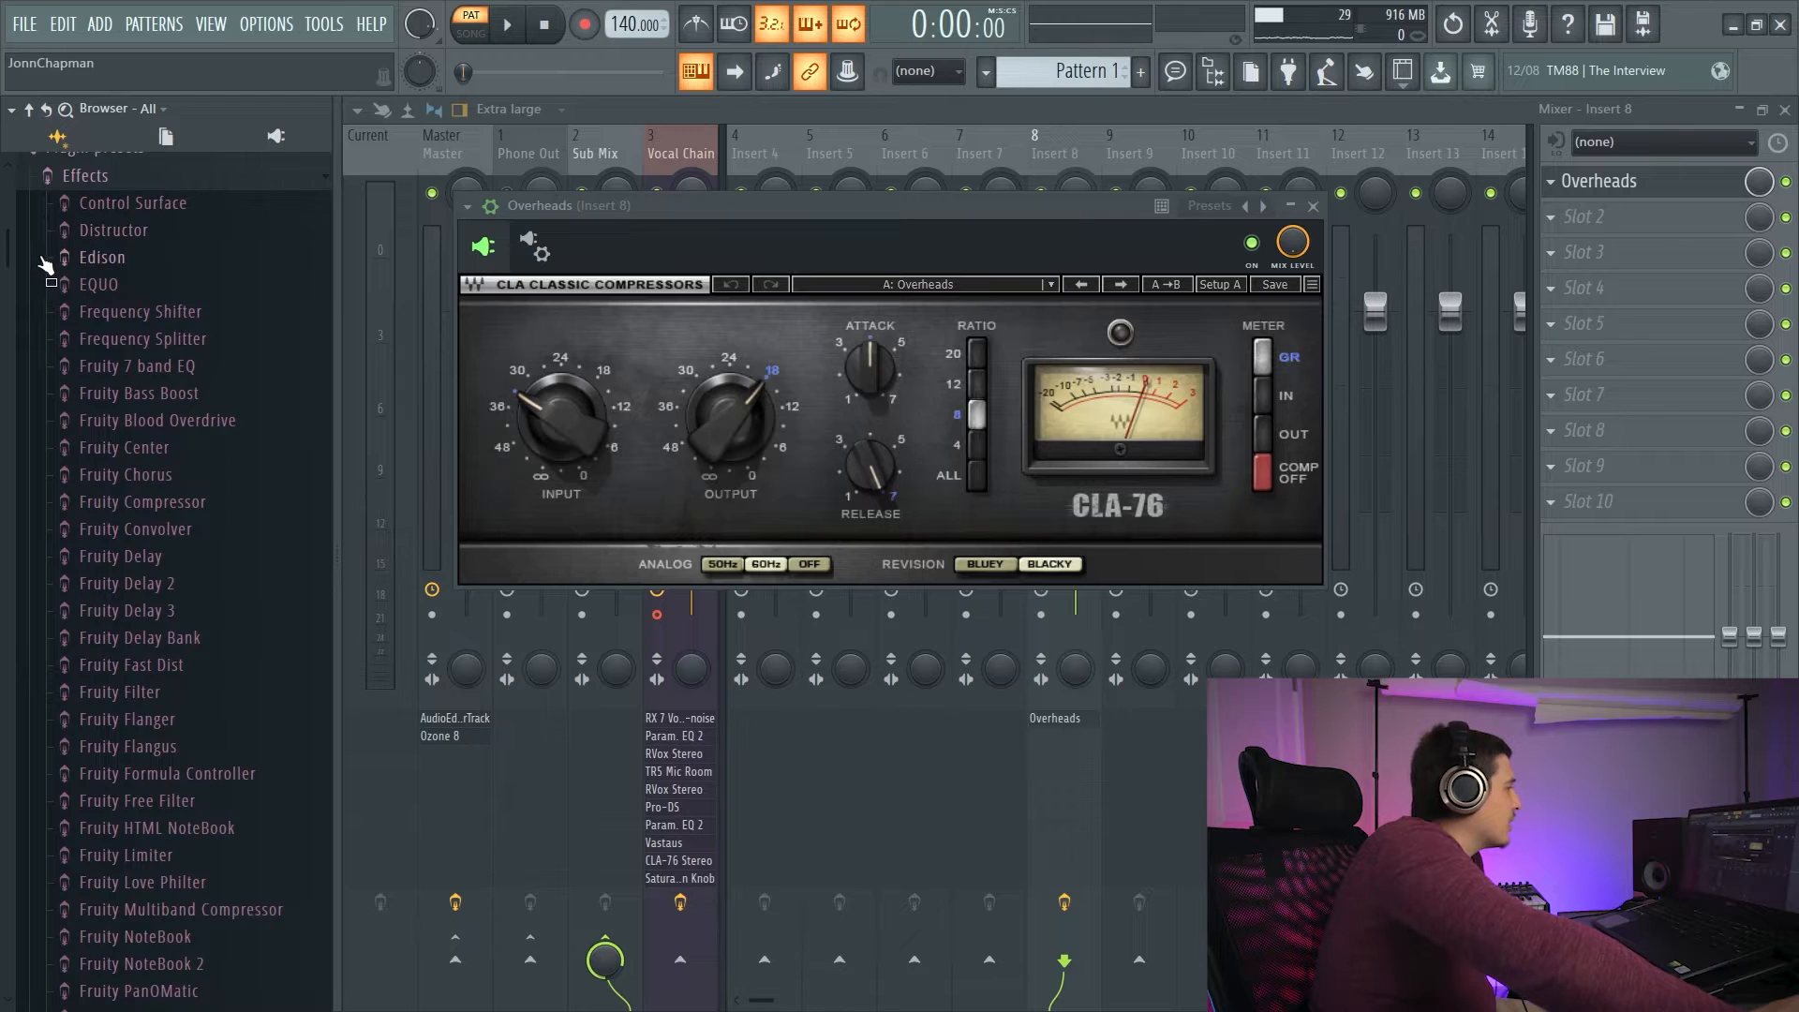
{"action": "scroll", "coordinate": [44, 265], "scroll_direction": "down", "scroll_amount": 11}
{"action": "left_click", "coordinate": [169, 475]}
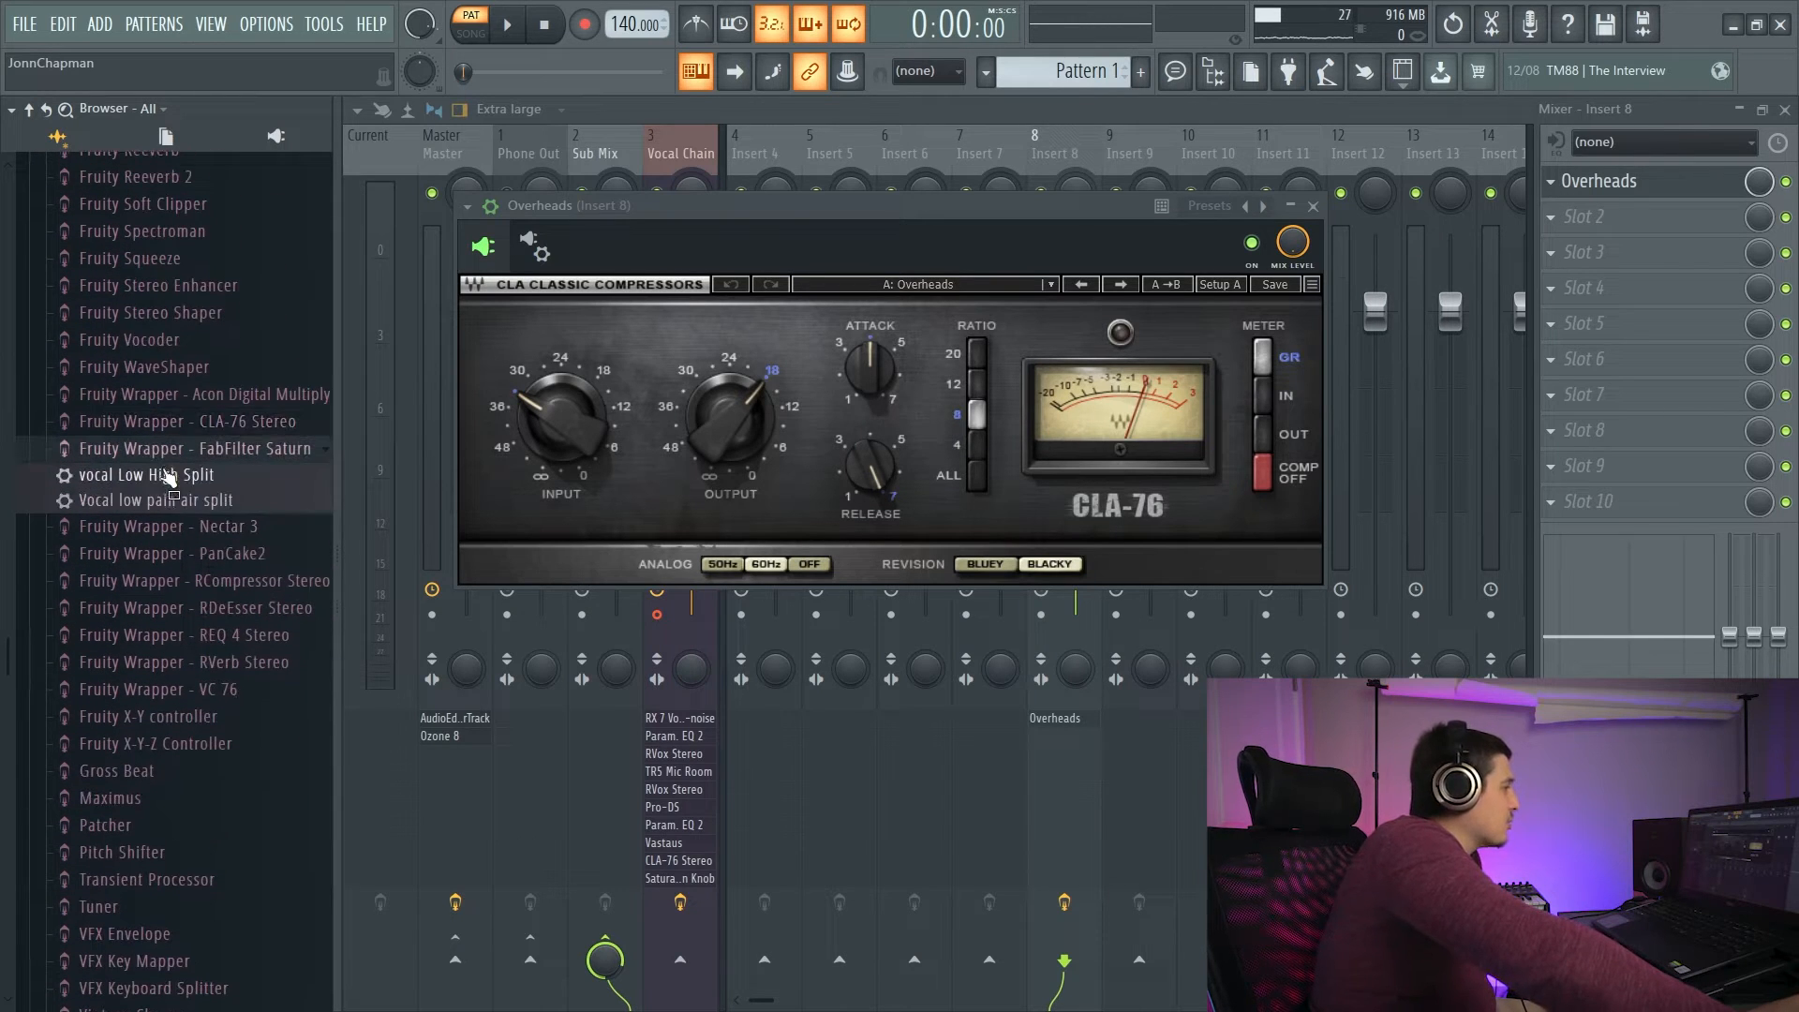
{"action": "left_click", "coordinate": [165, 452]}
{"action": "left_click", "coordinate": [159, 507]}
{"action": "left_click", "coordinate": [195, 508]}
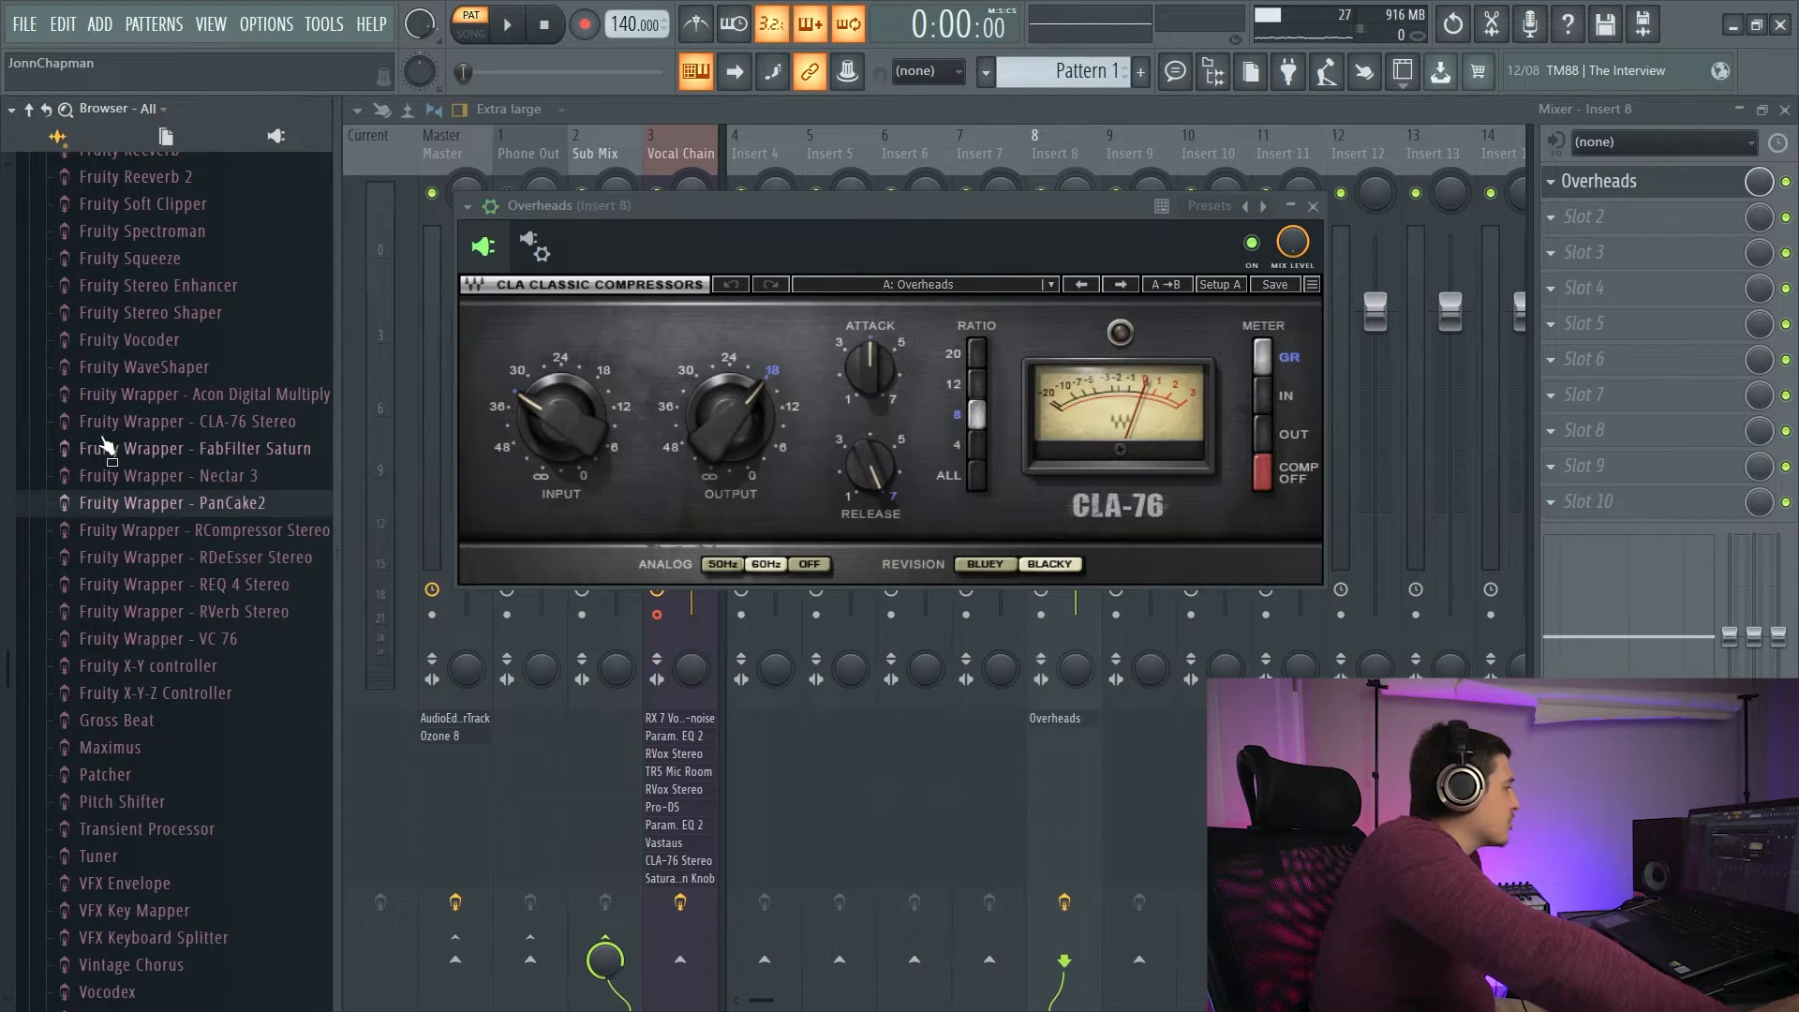
Try to load the saved CLA-76 Stereo preset into slot 2 of Insert 8, and collapse its preset folder.
{"action": "left_click_drag", "start_coordinate": [909, 206], "coordinate": [851, 261]}
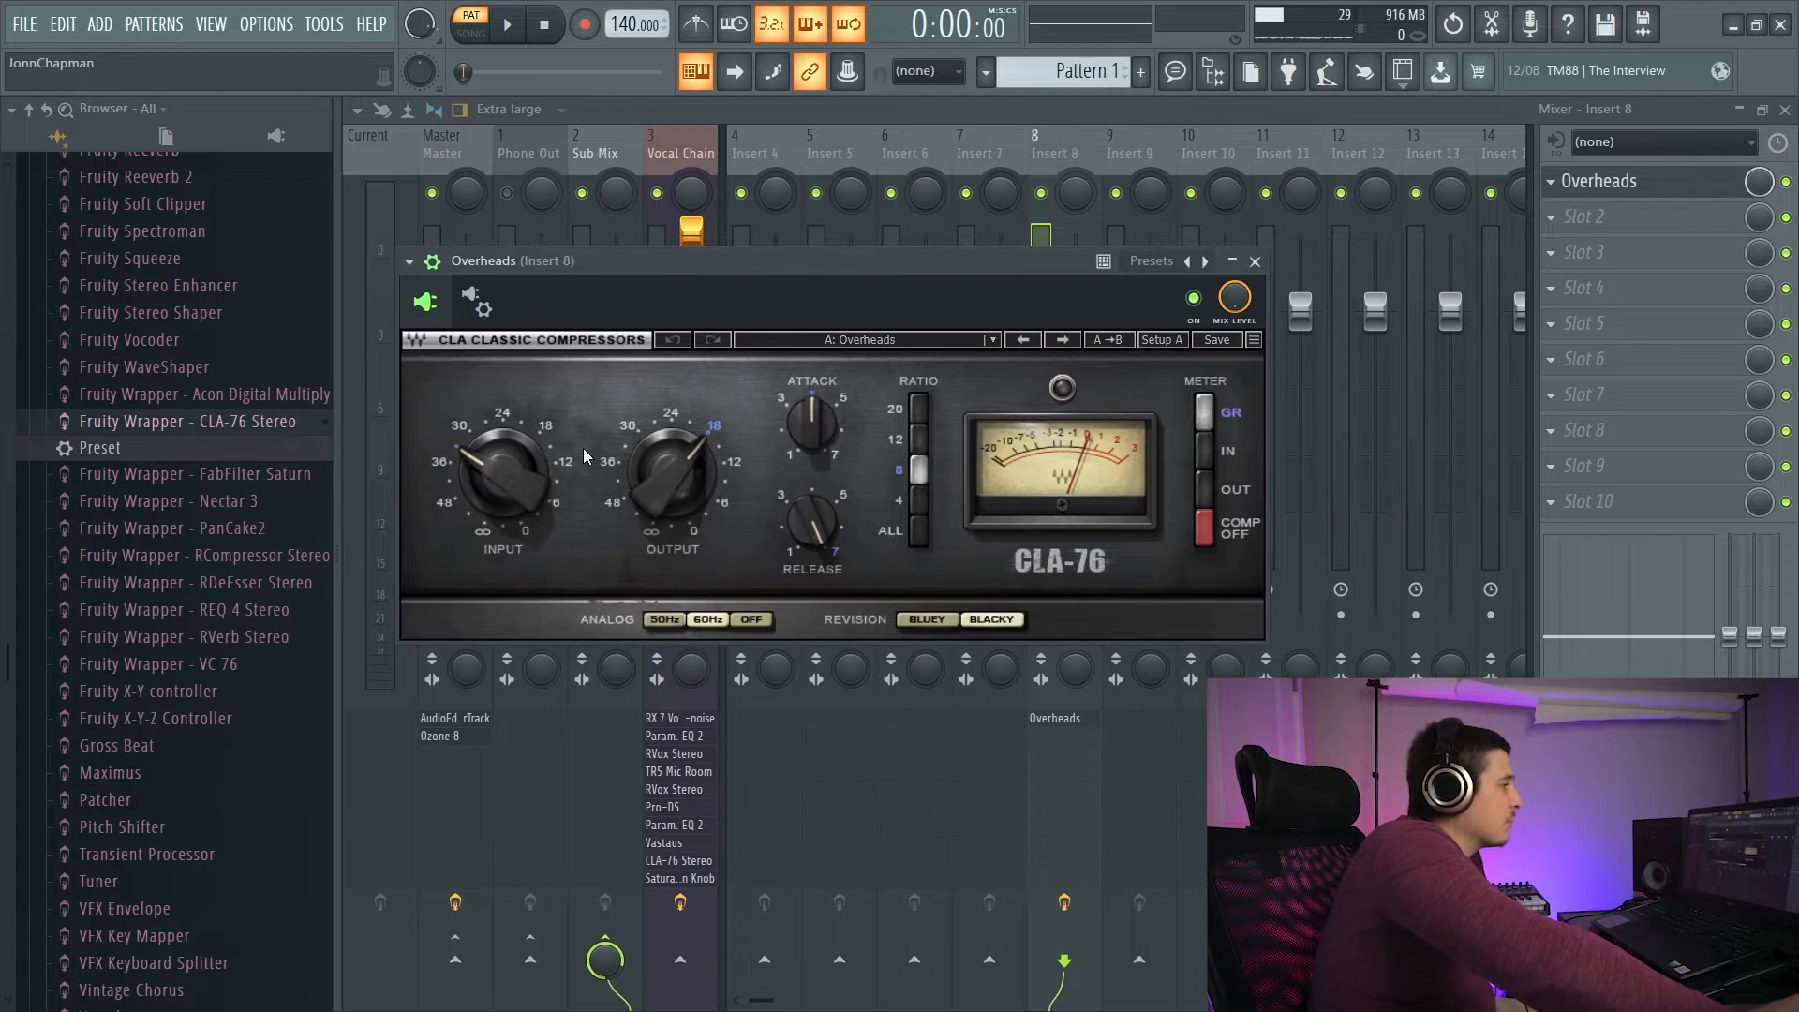
{"action": "left_click_drag", "start_coordinate": [124, 458], "coordinate": [1757, 286]}
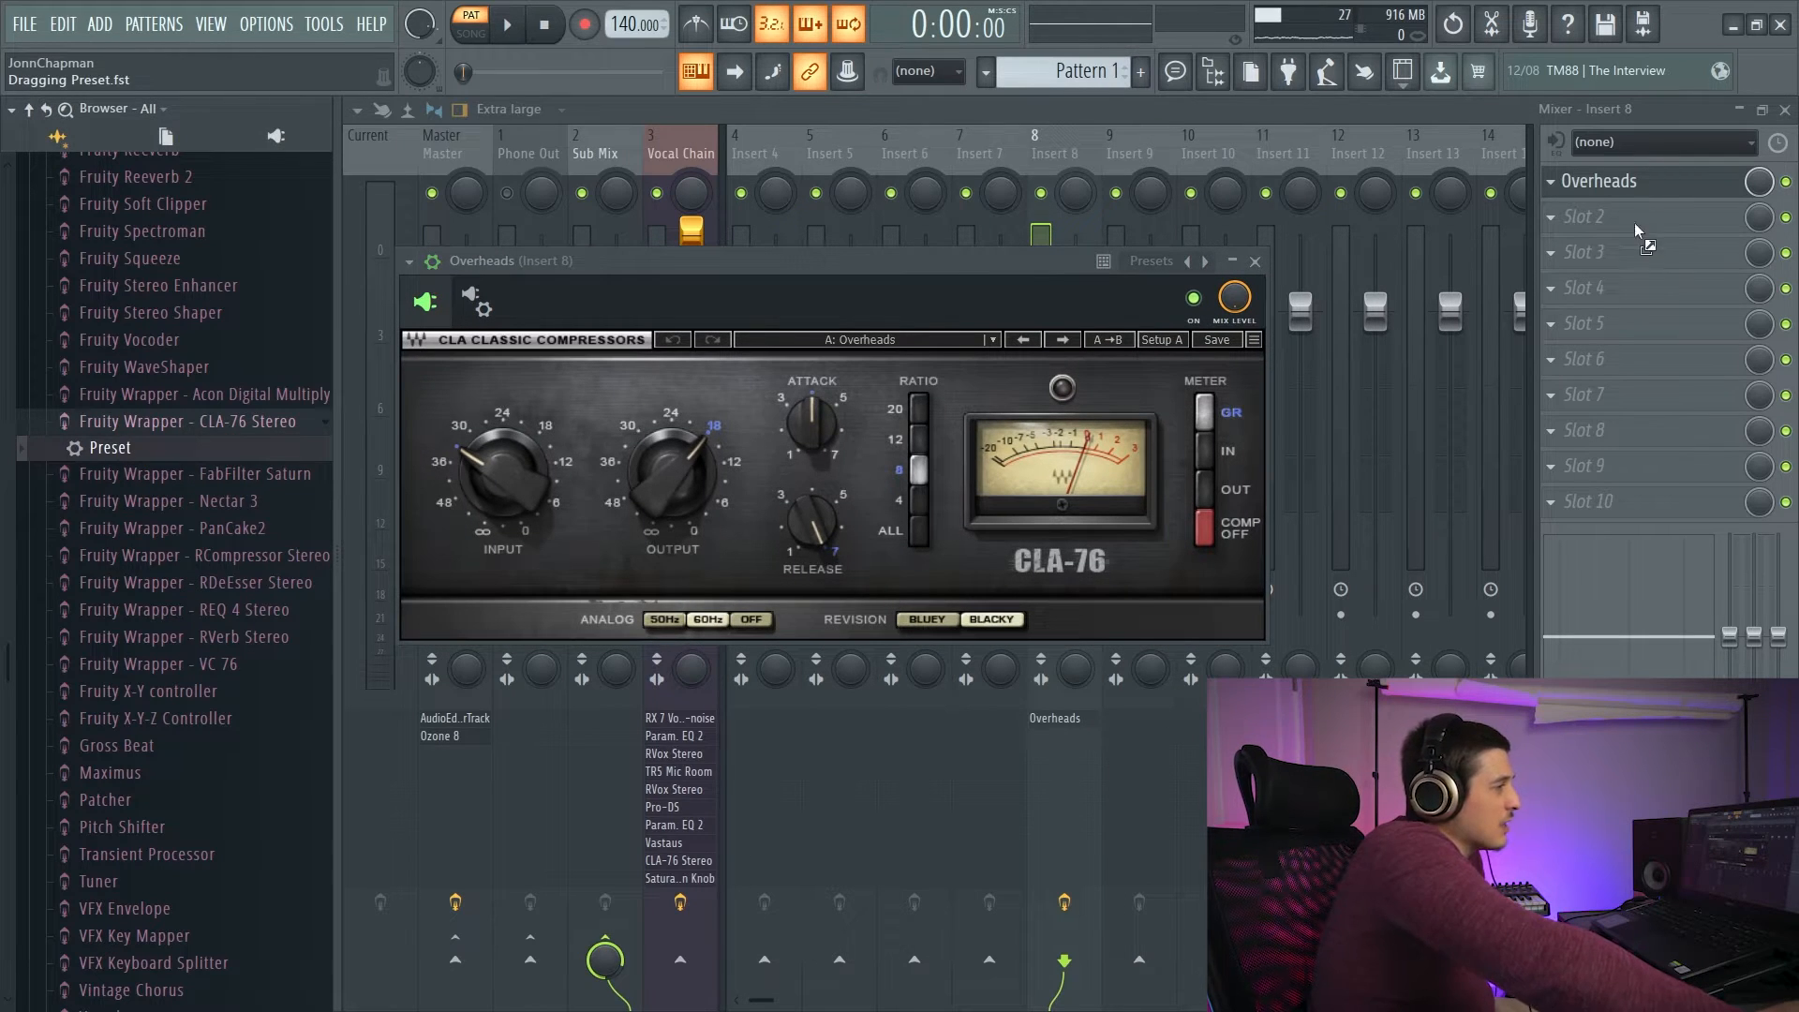
{"action": "left_click_drag", "start_coordinate": [1634, 222], "coordinate": [152, 459]}
{"action": "left_click", "coordinate": [234, 424]}
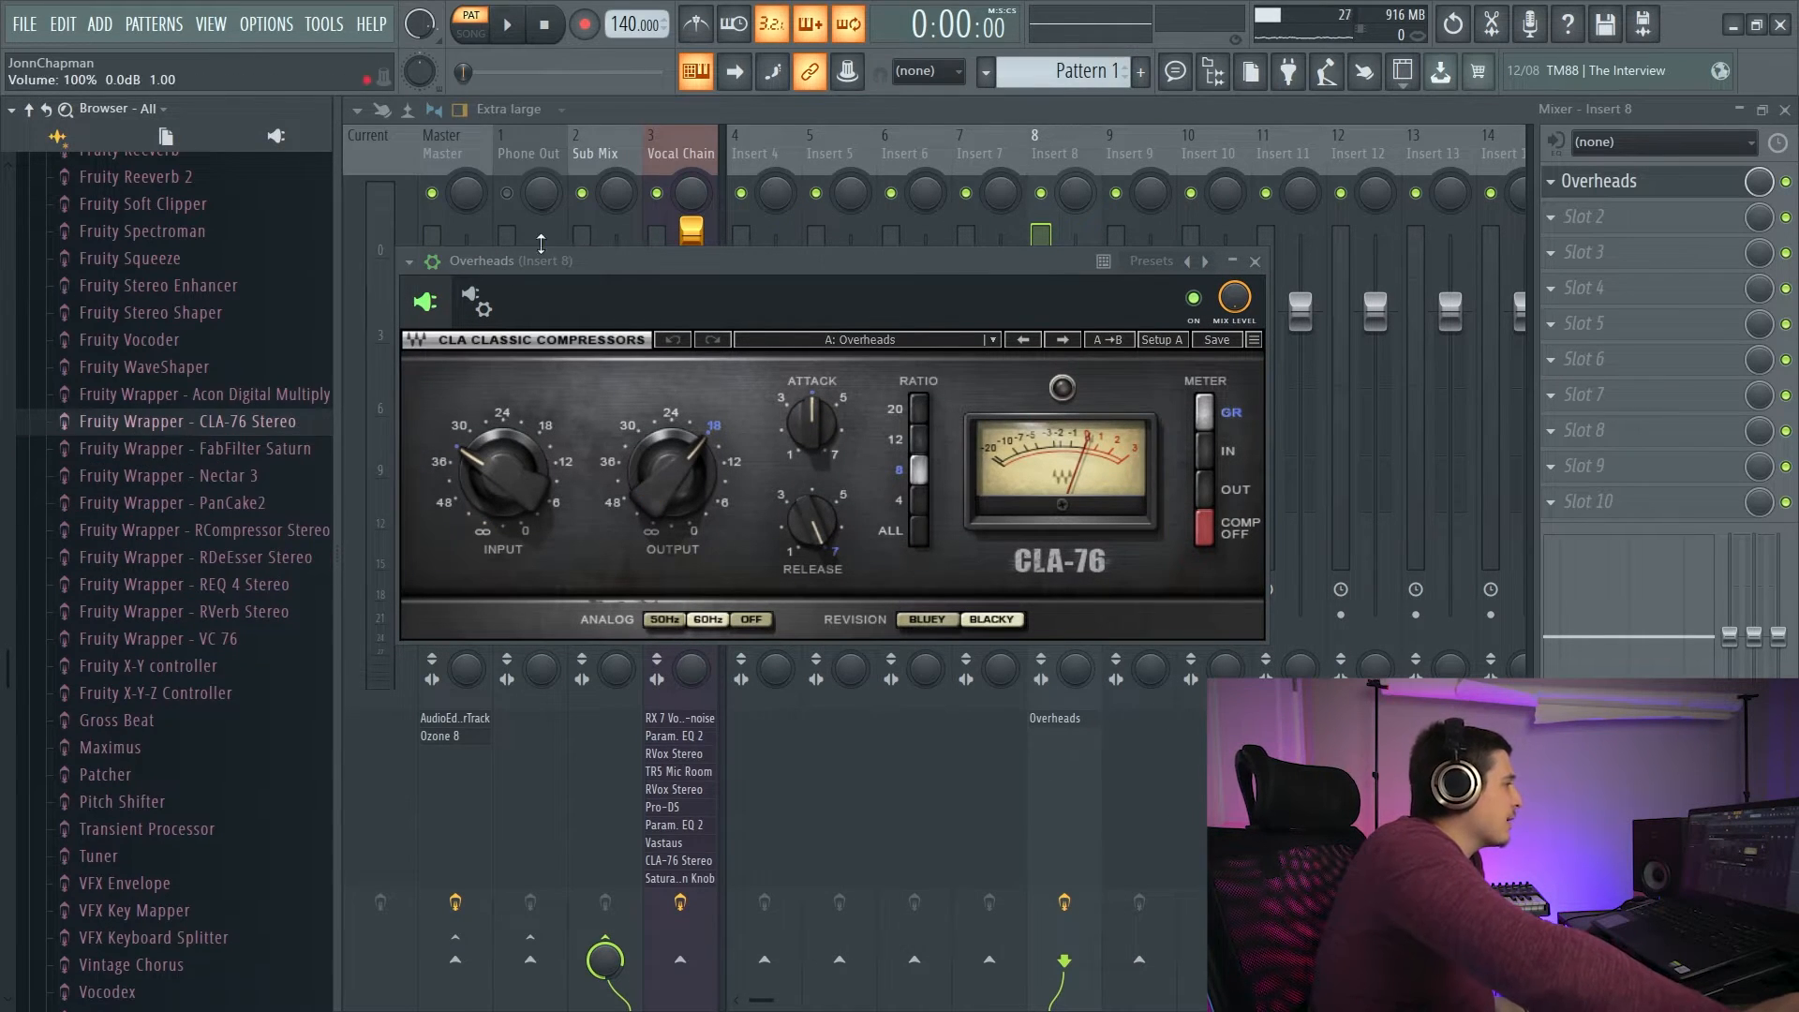
Reopen and reposition the Overheads CLA-76 plugin window, and display its plugin options.
{"action": "left_click", "coordinate": [1659, 190]}
{"action": "left_click", "coordinate": [1653, 190]}
{"action": "left_click_drag", "start_coordinate": [866, 263], "coordinate": [924, 206]}
{"action": "left_click", "coordinate": [965, 283]}
{"action": "left_click", "coordinate": [905, 230]}
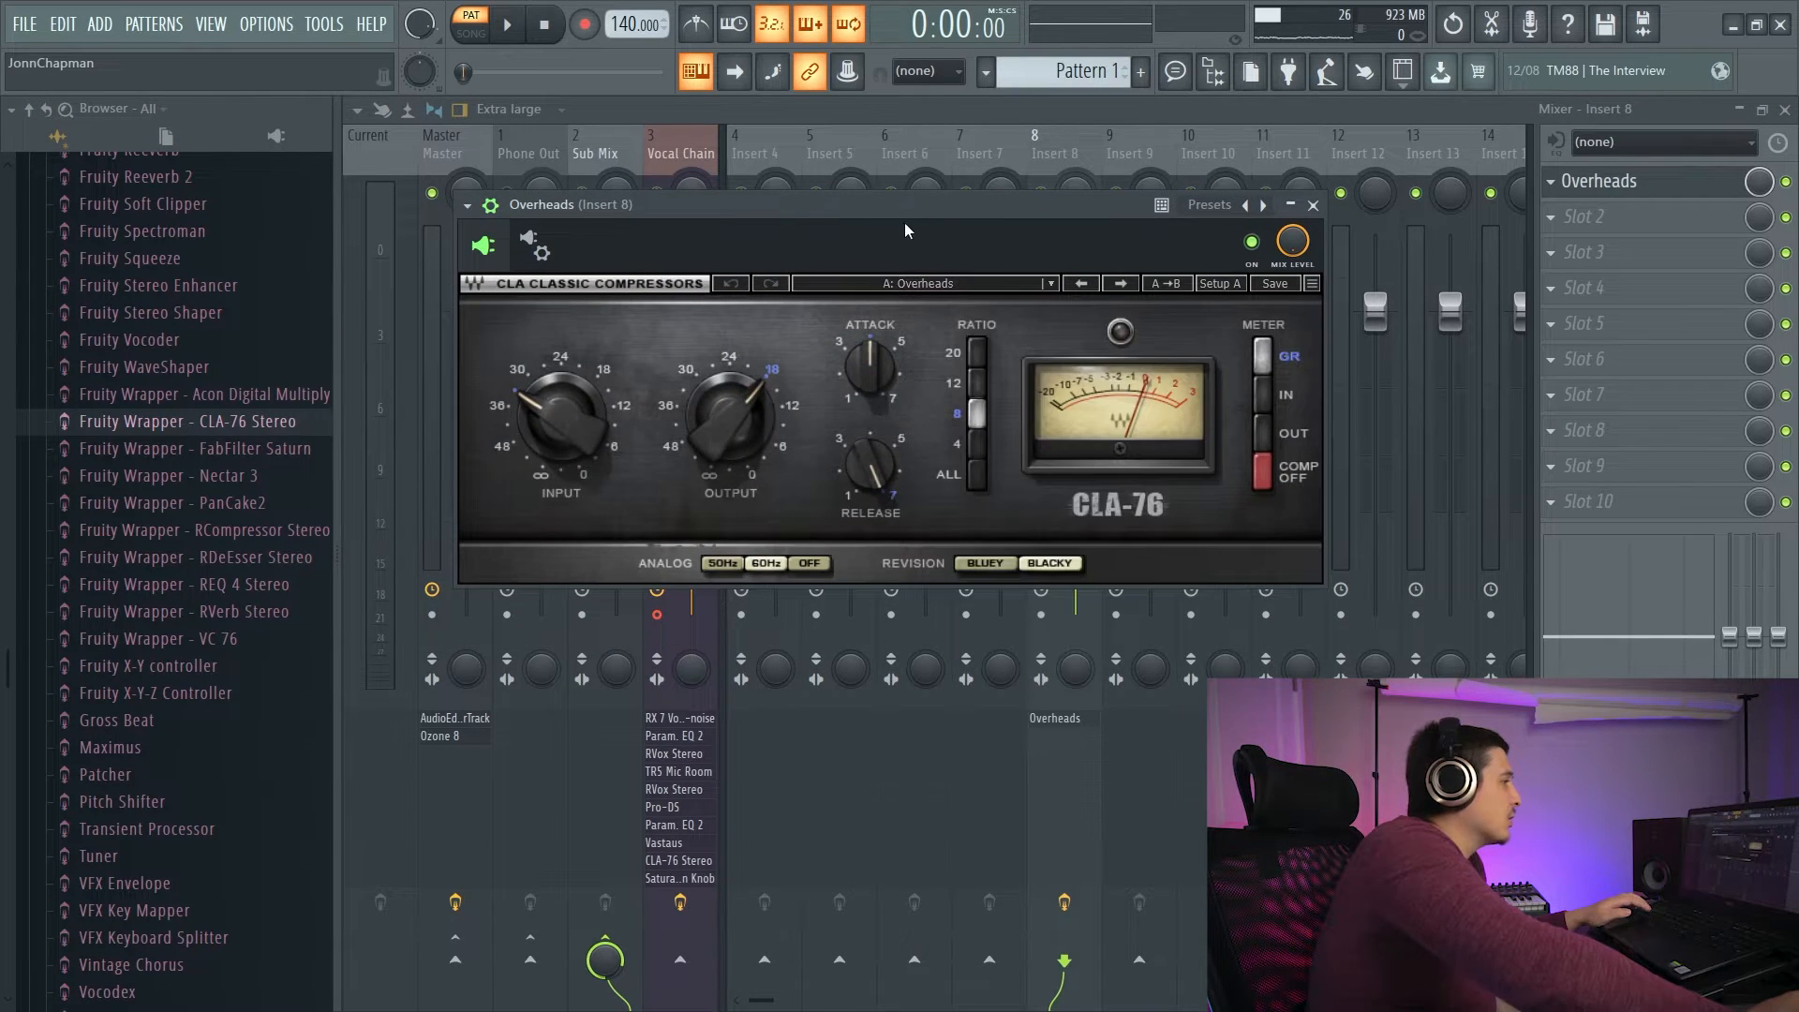
{"action": "left_click", "coordinate": [881, 283]}
{"action": "left_click", "coordinate": [785, 205]}
{"action": "left_click", "coordinate": [467, 205]}
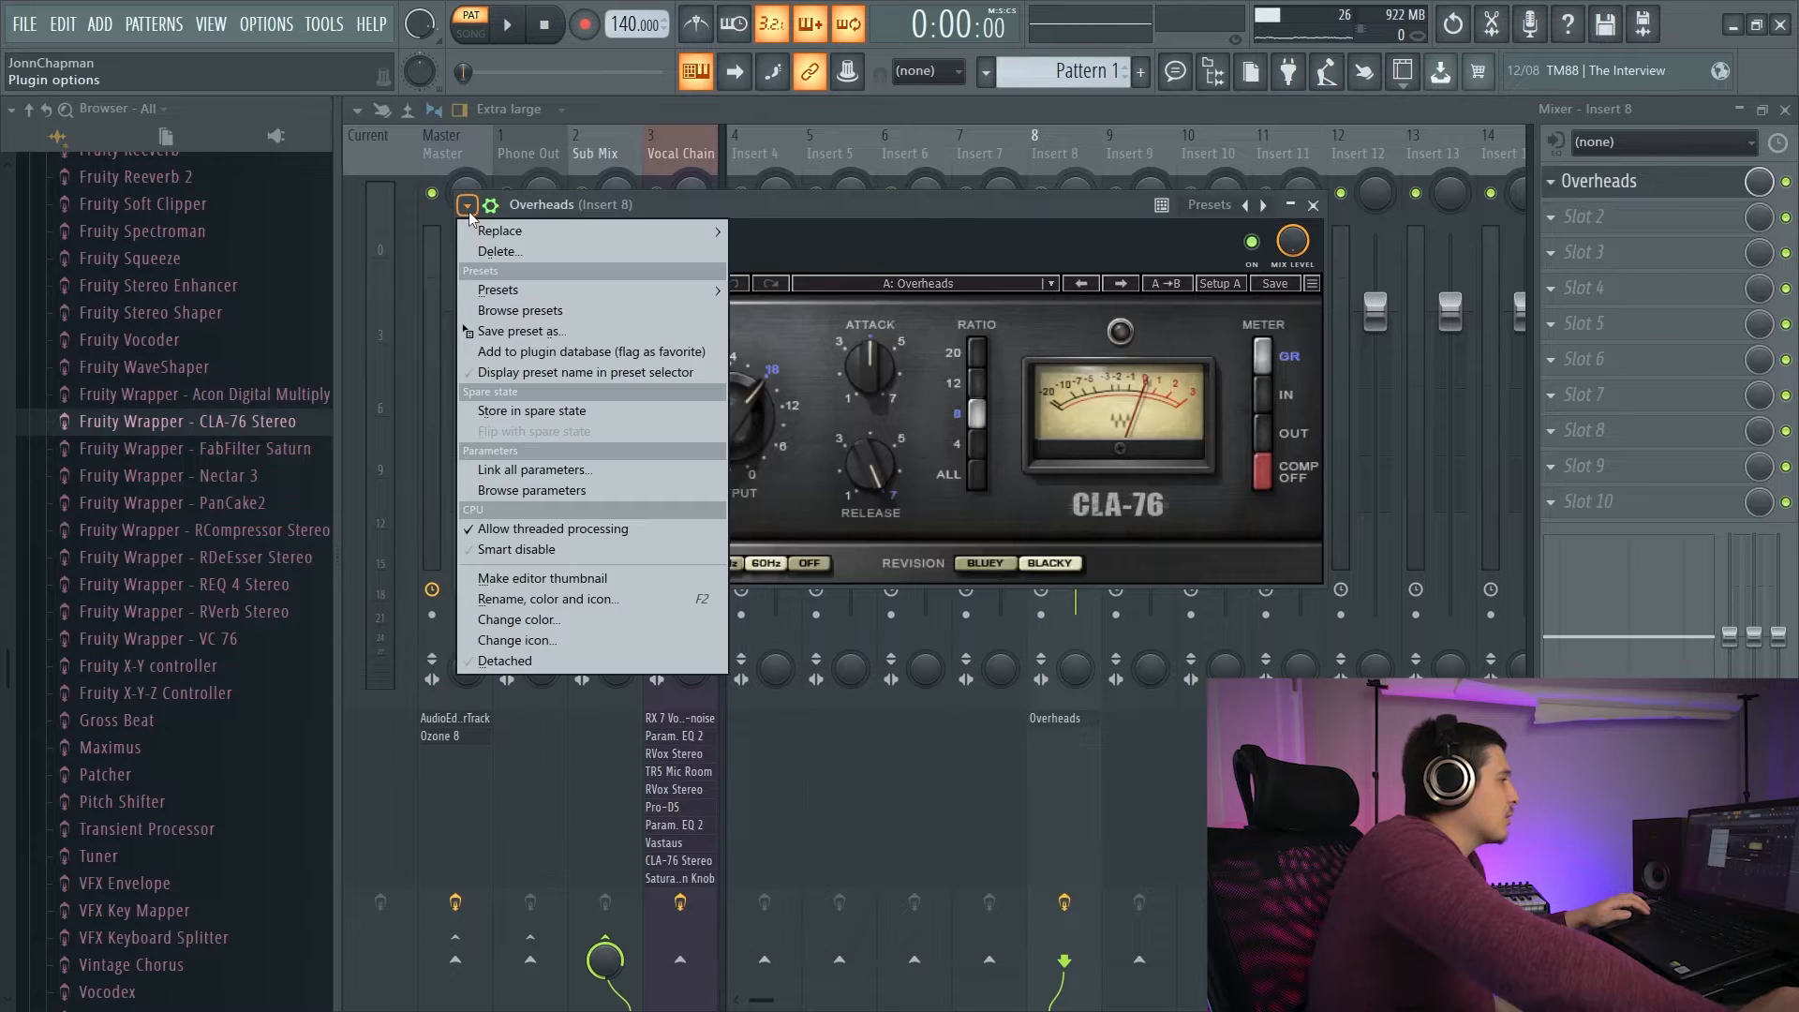
{"action": "mouse_move", "coordinate": [496, 289]}
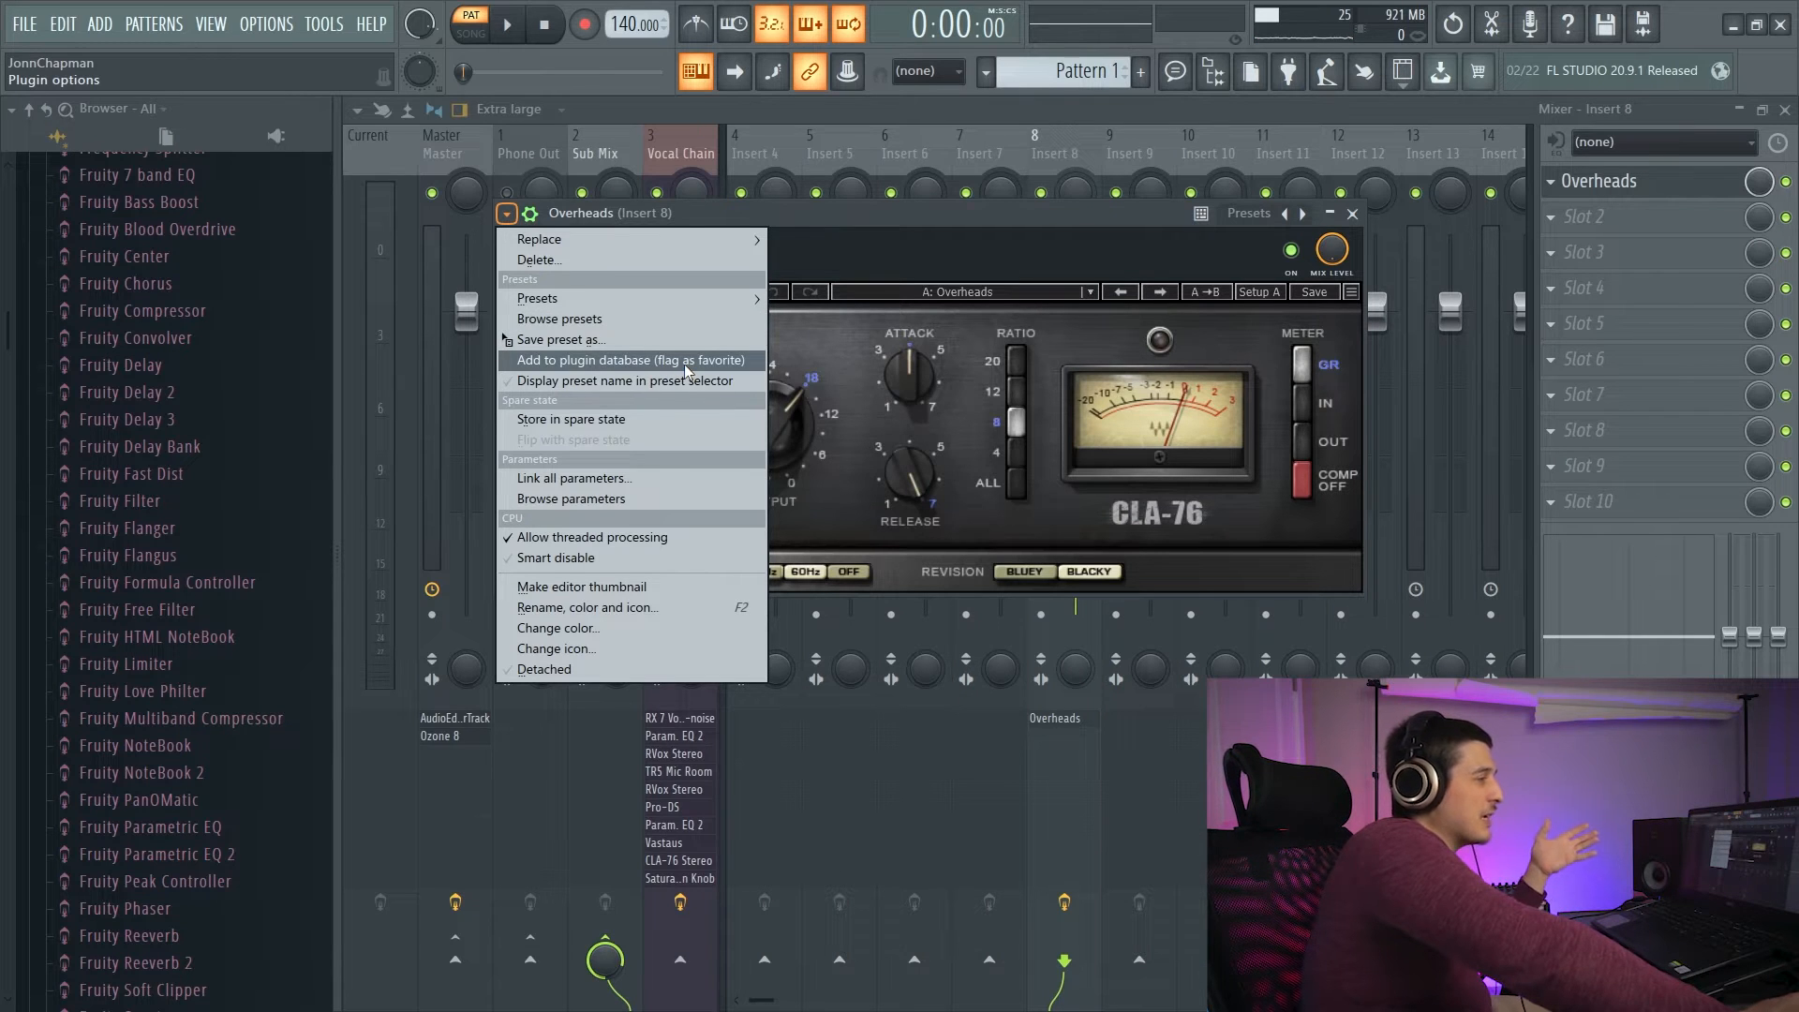
Collapse the plugin presets and expand the Dynamics category among the plugin database effects.
{"action": "left_click_drag", "start_coordinate": [12, 350], "coordinate": [28, 218]}
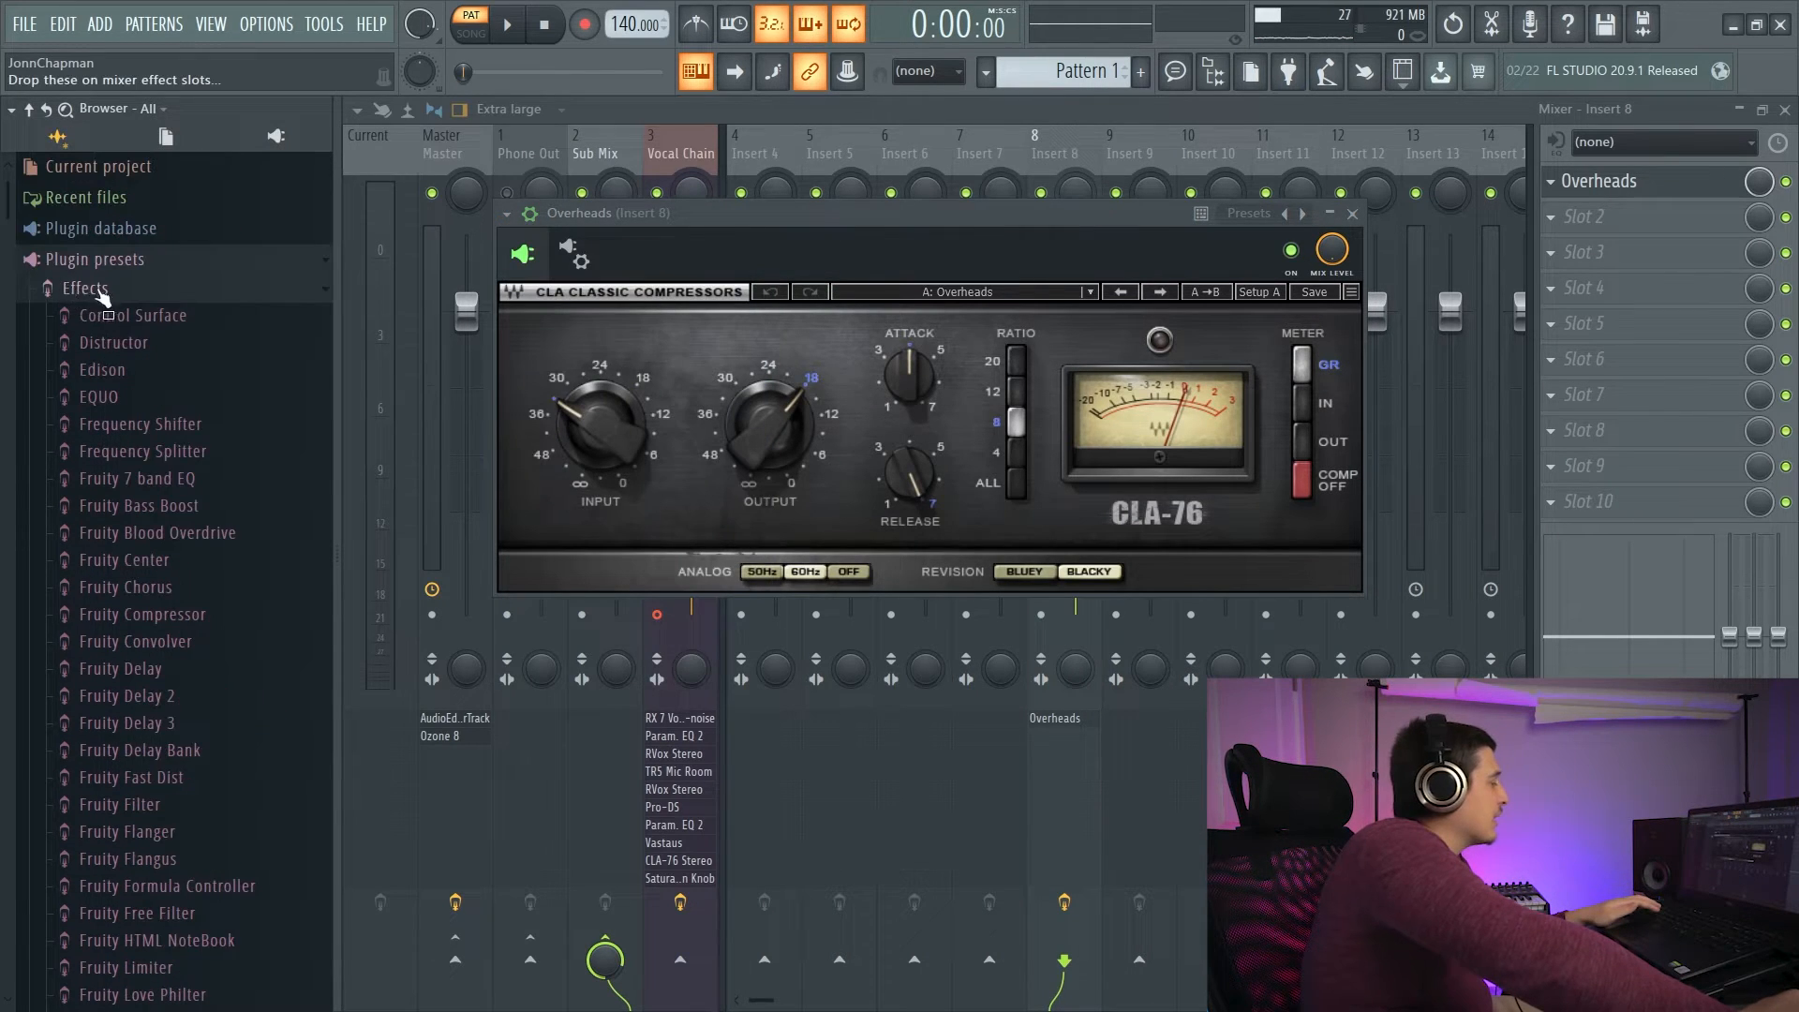
{"action": "left_click", "coordinate": [514, 248]}
{"action": "left_click", "coordinate": [211, 269]}
{"action": "left_click", "coordinate": [130, 260]}
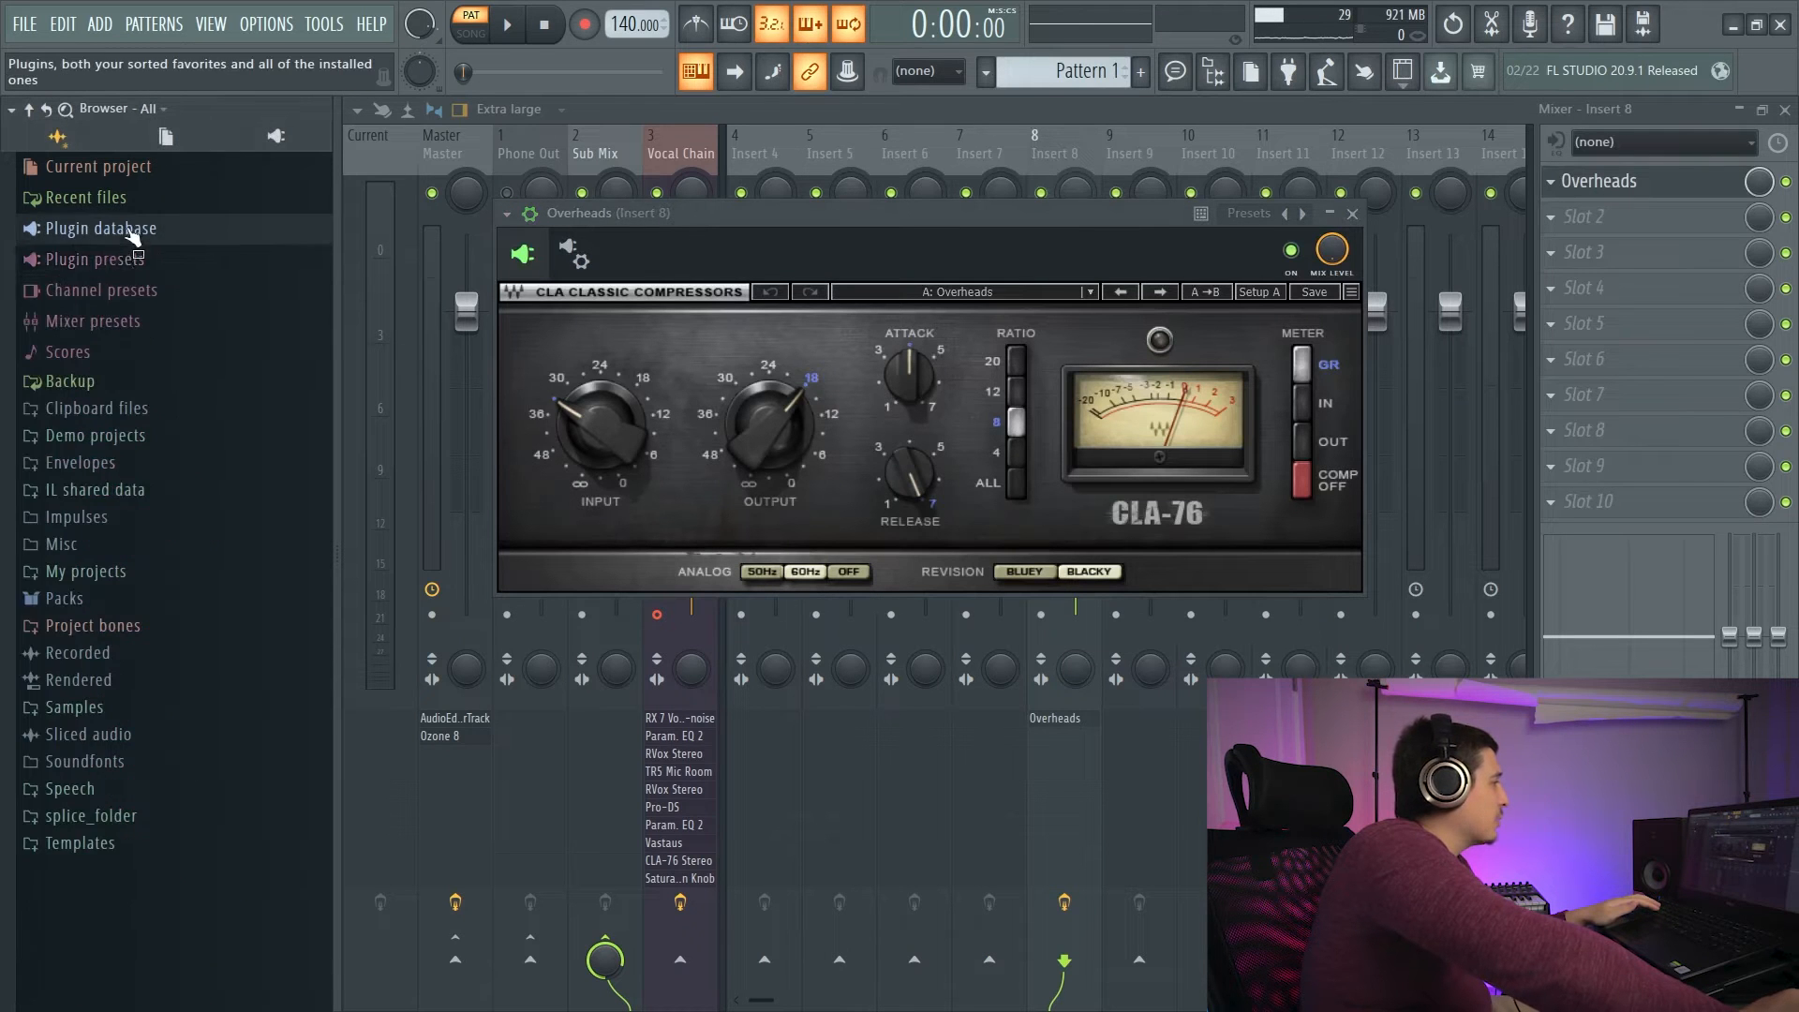
{"action": "left_click", "coordinate": [130, 230]}
{"action": "scroll", "coordinate": [222, 386], "scroll_direction": "down", "scroll_amount": 3}
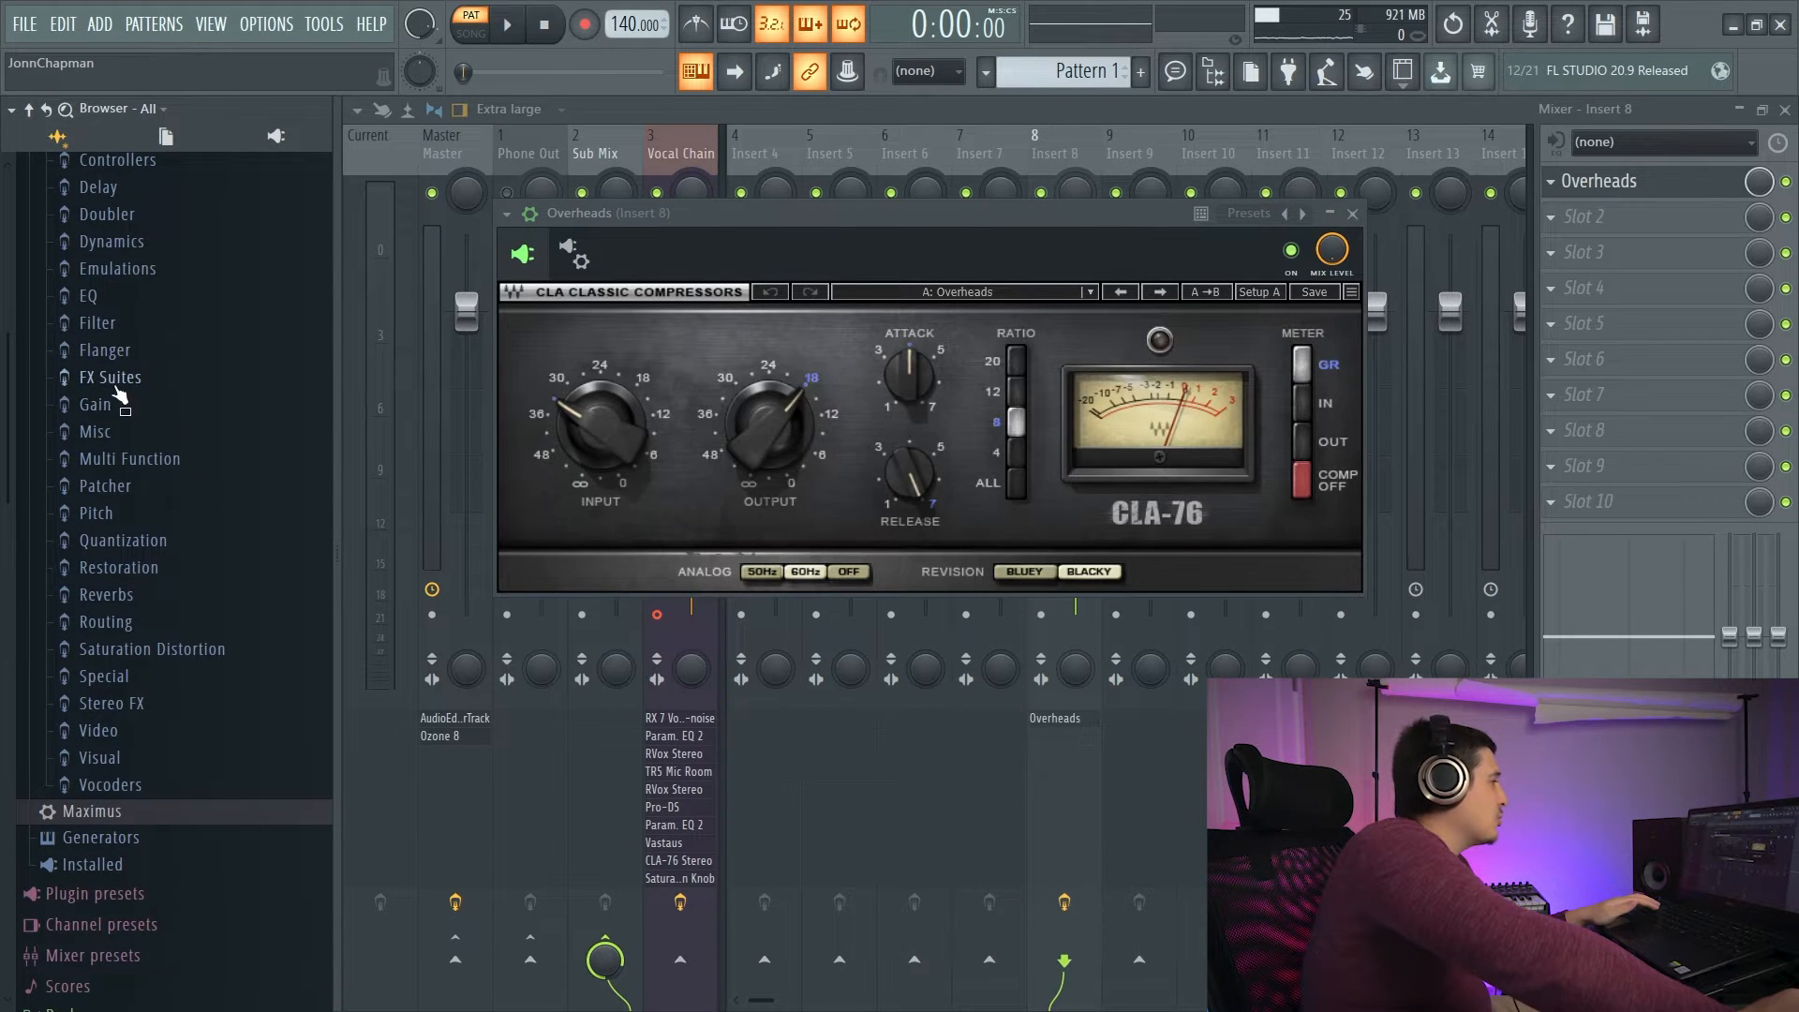
{"action": "scroll", "coordinate": [129, 352], "scroll_direction": "up", "scroll_amount": 3}
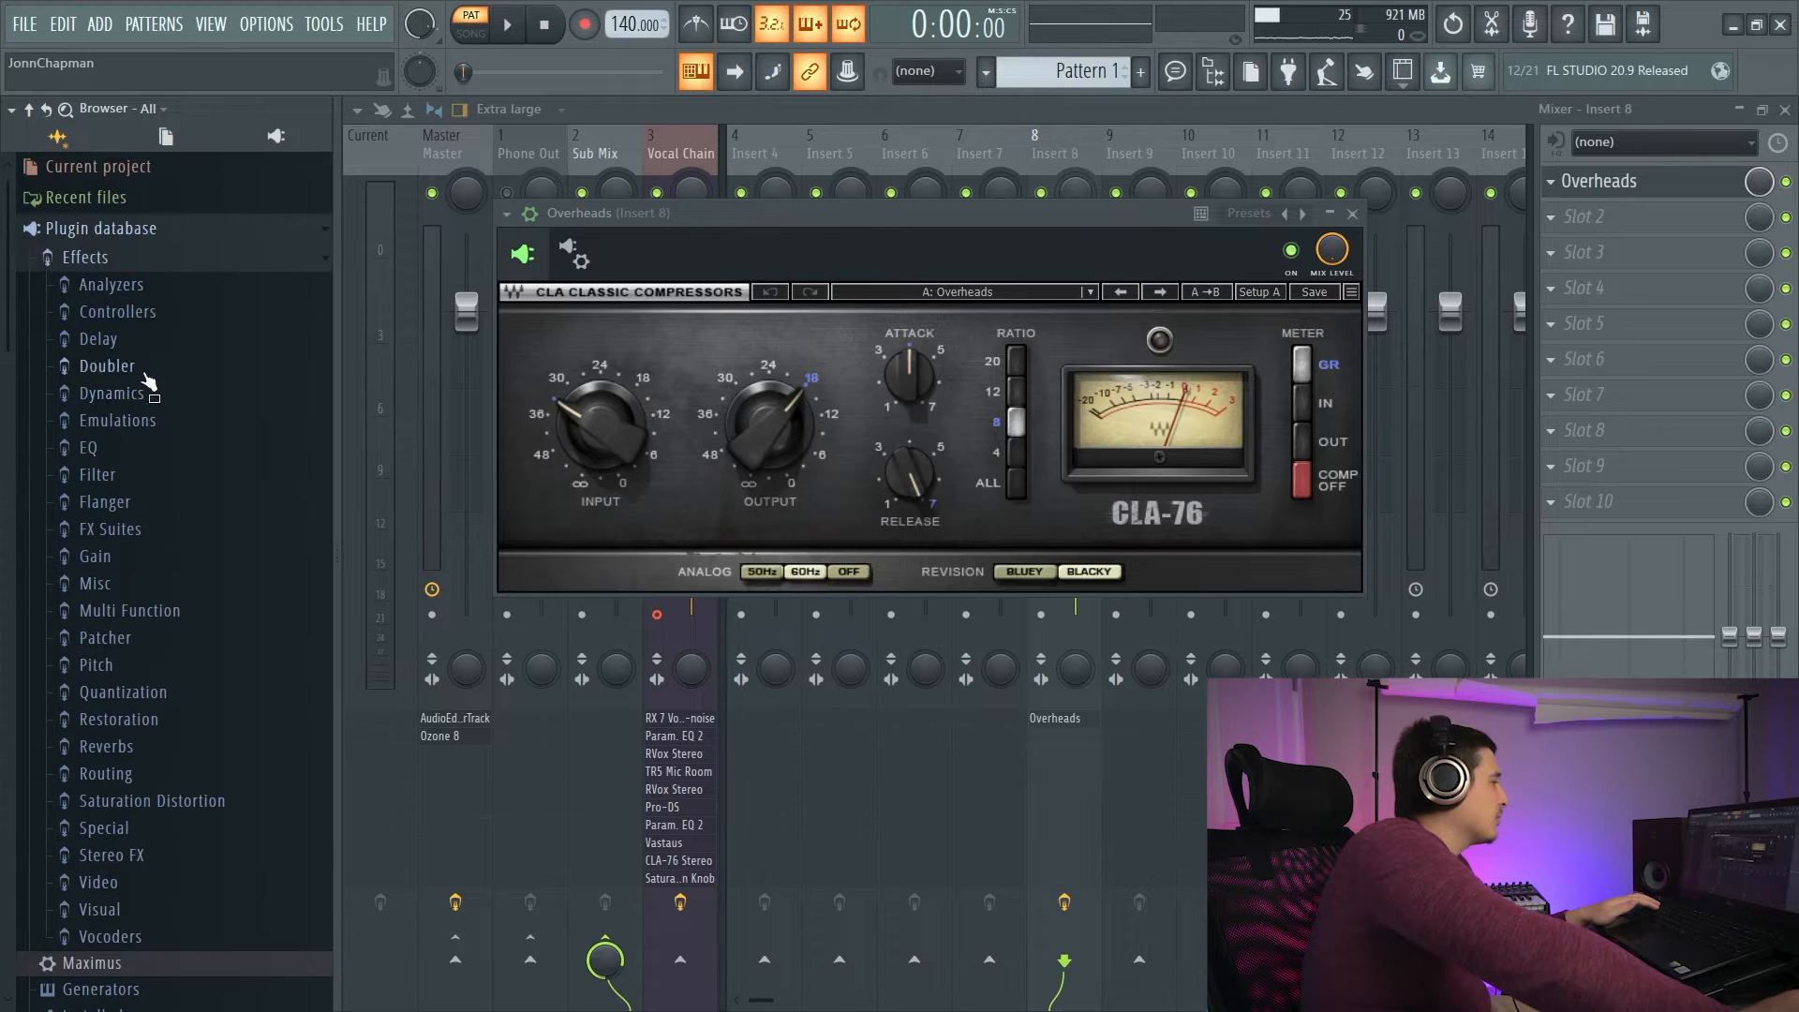
{"action": "left_click_drag", "start_coordinate": [741, 214], "coordinate": [807, 241]}
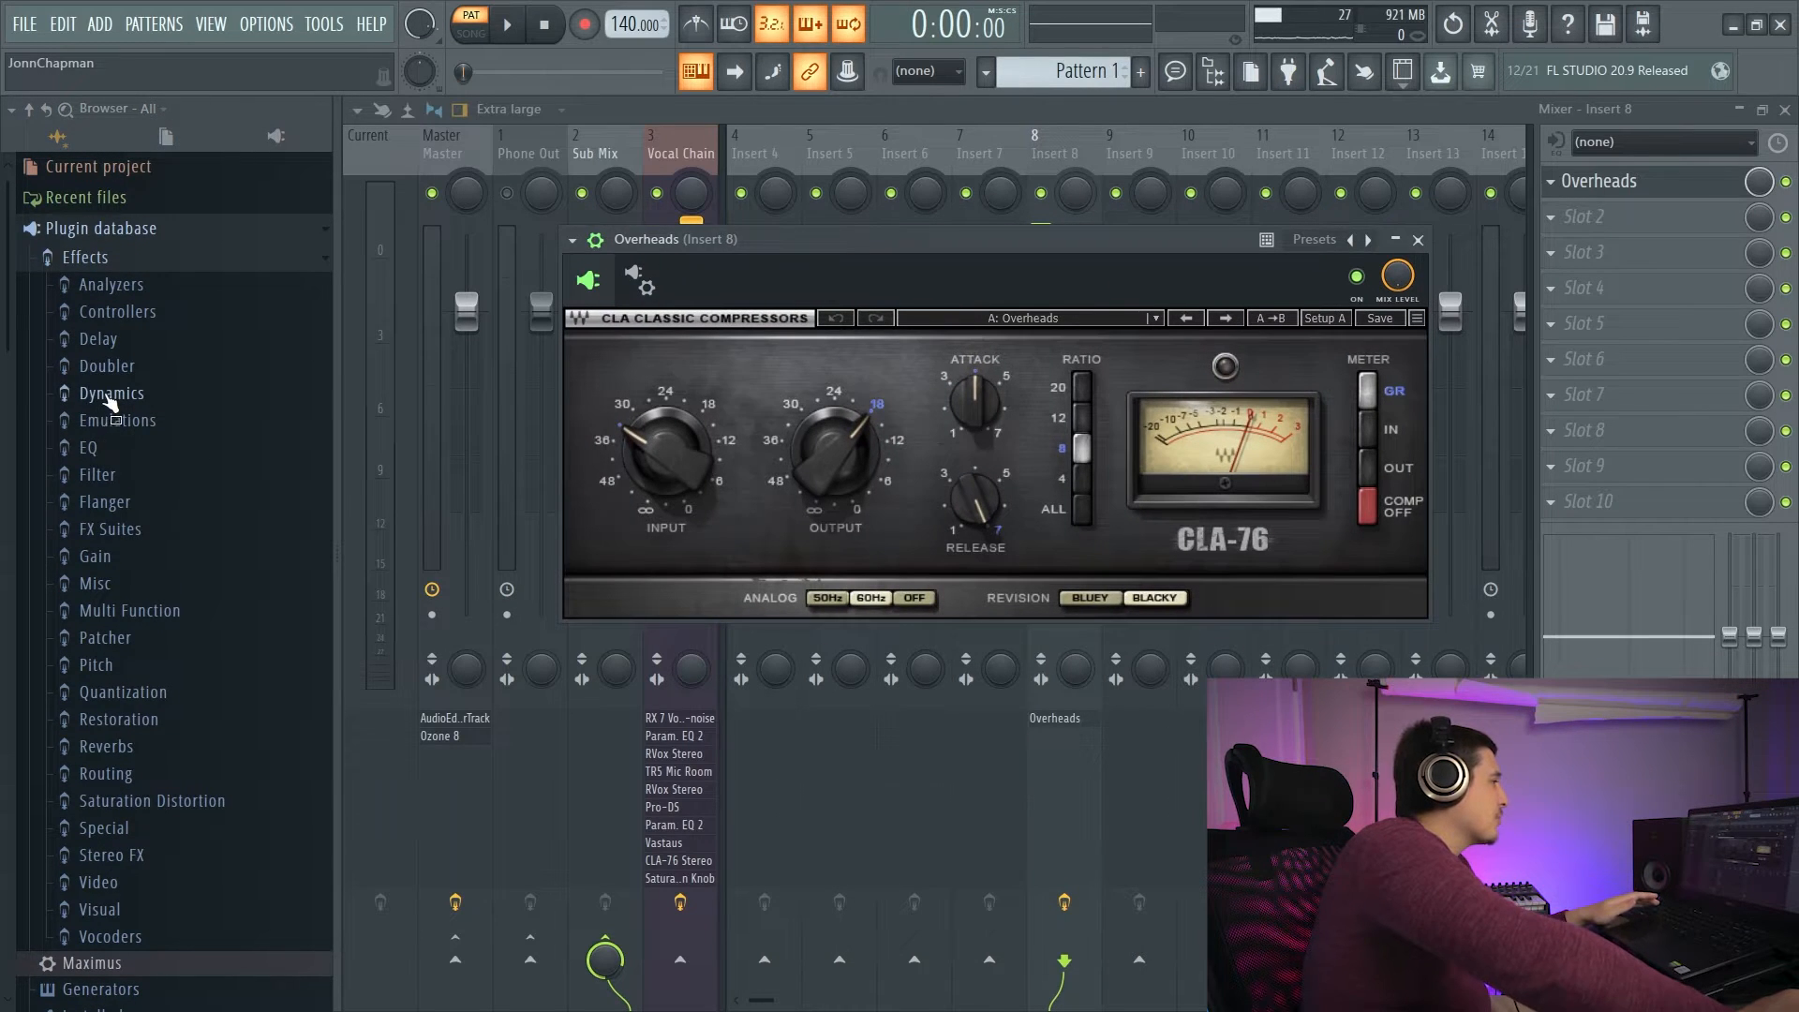
{"action": "left_click", "coordinate": [110, 396]}
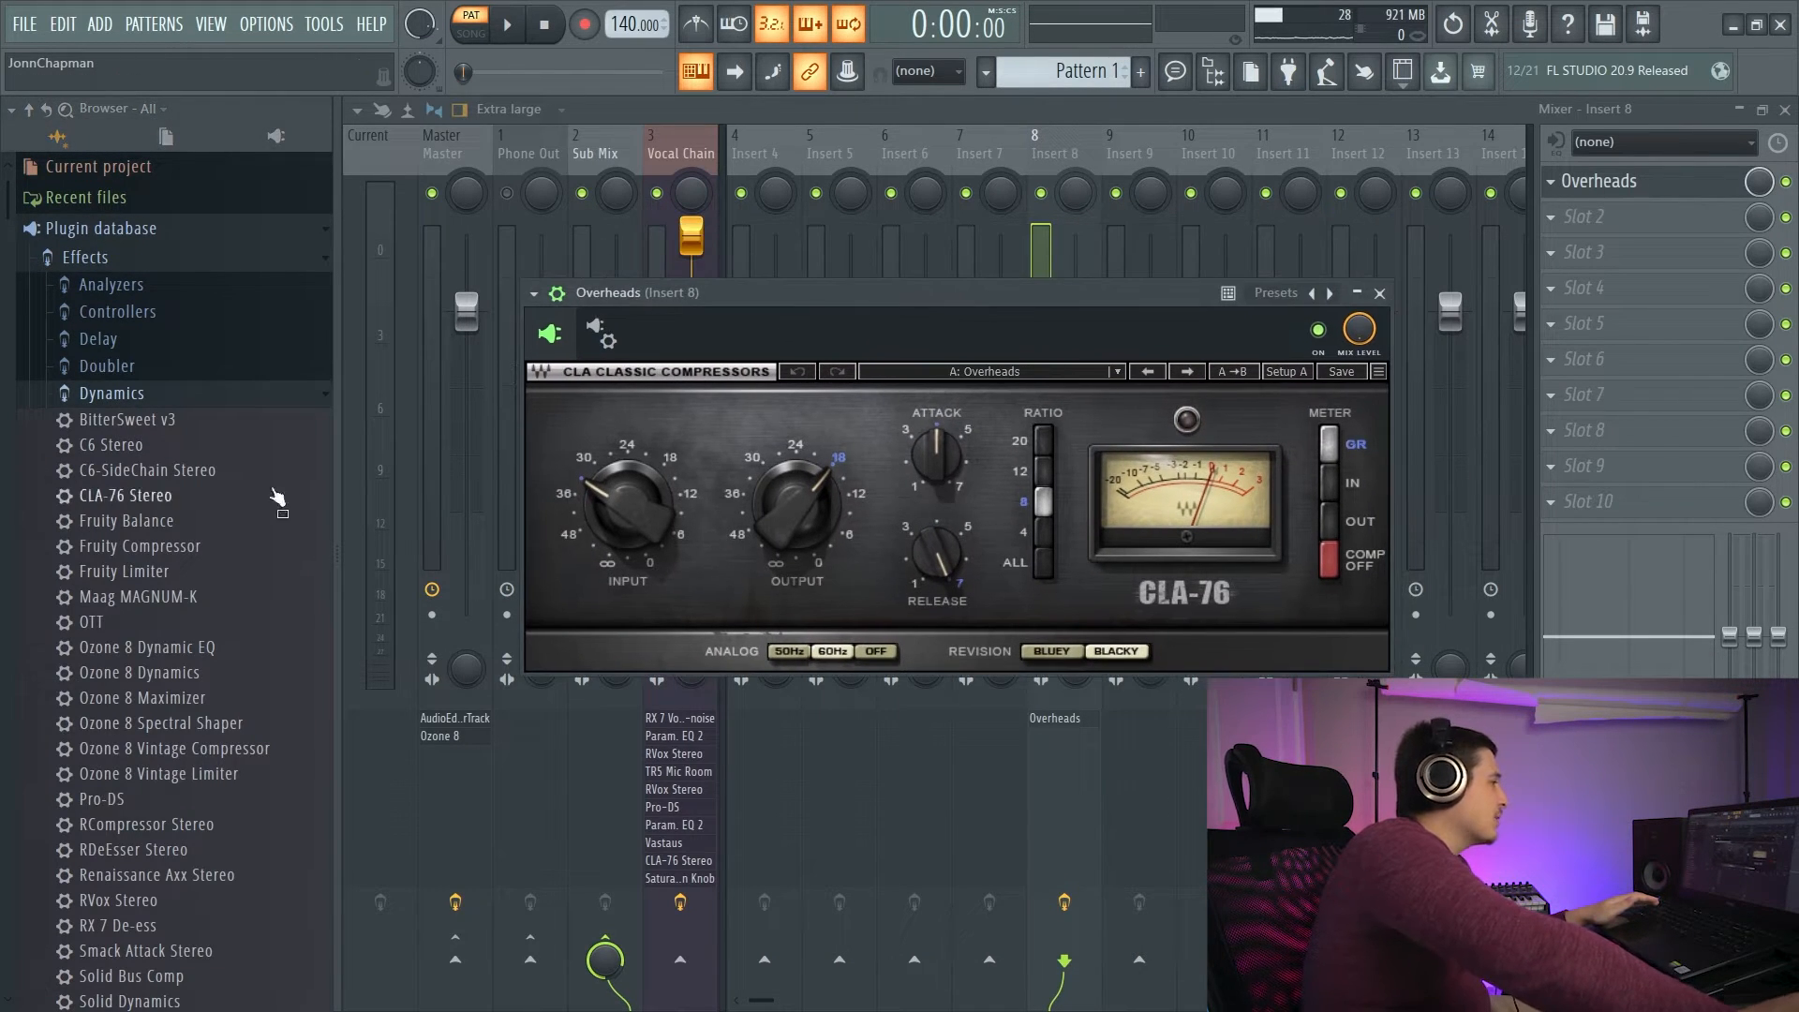
Try to add CLA-76 Stereo to the Dynamics subcategory of the plugin database as a favorite.
{"action": "left_click", "coordinate": [533, 294]}
{"action": "left_click", "coordinate": [698, 440]}
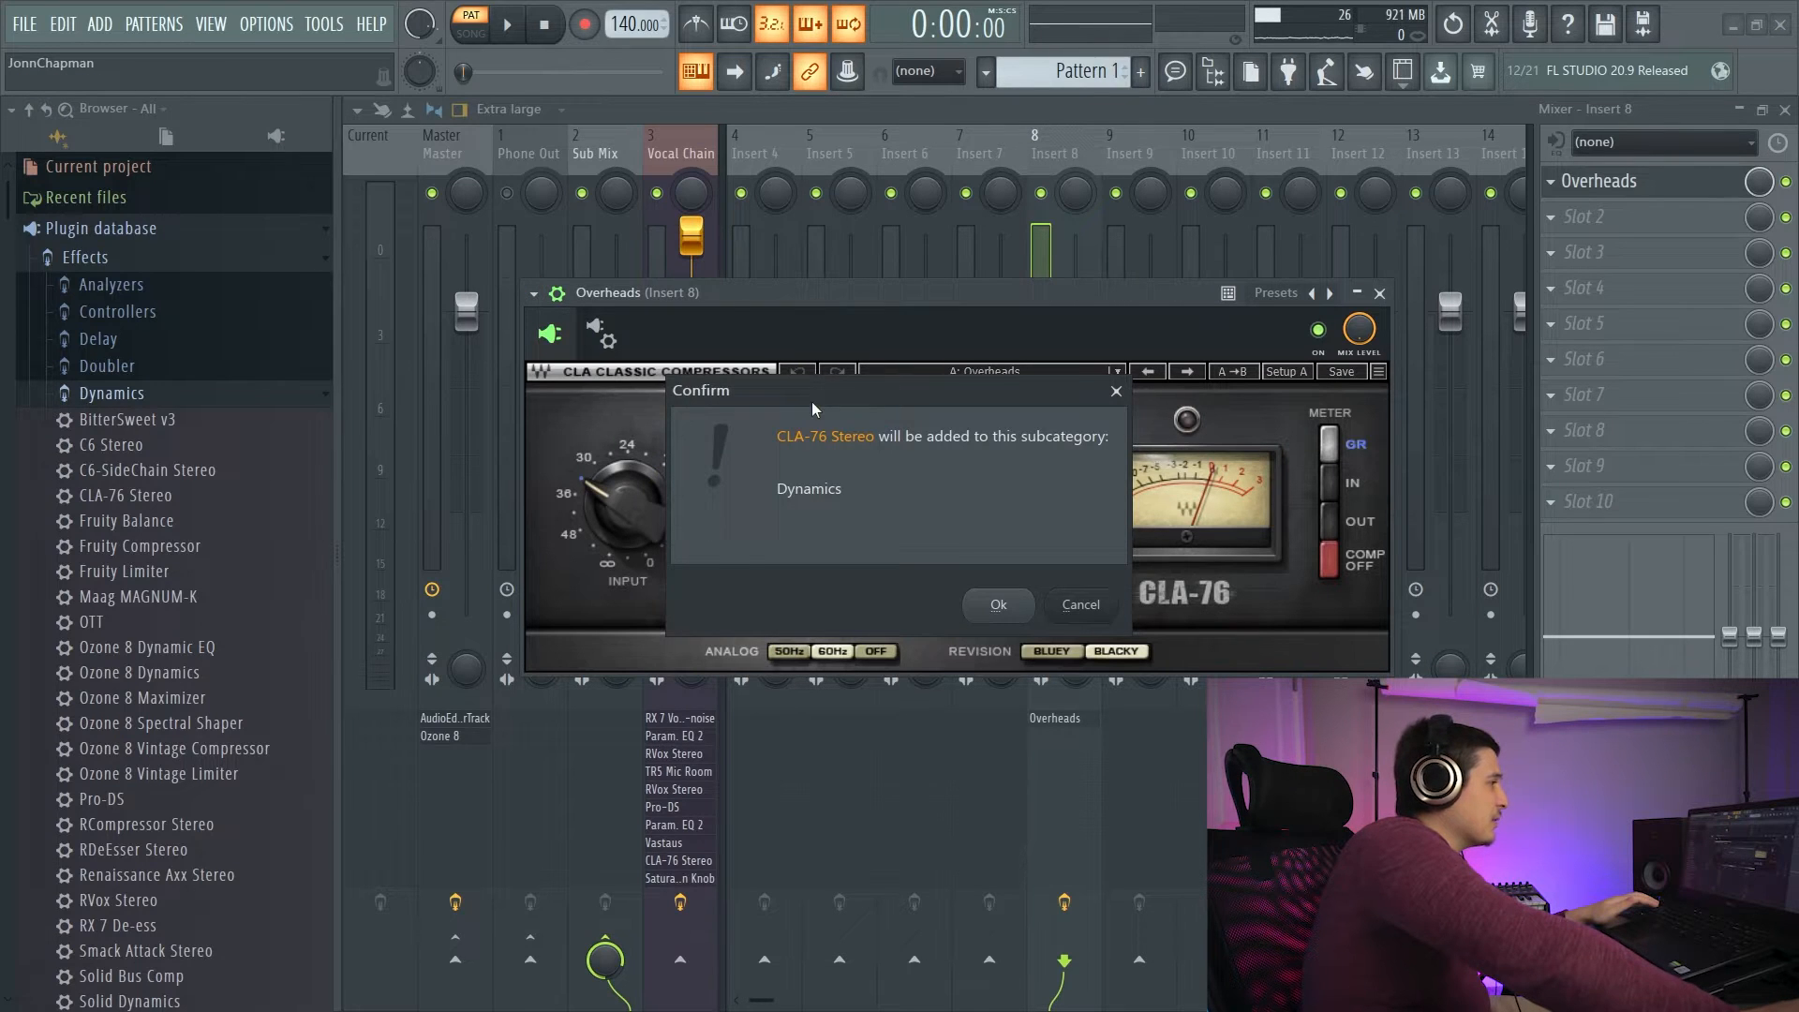
{"action": "left_click_drag", "start_coordinate": [811, 401], "coordinate": [406, 167]}
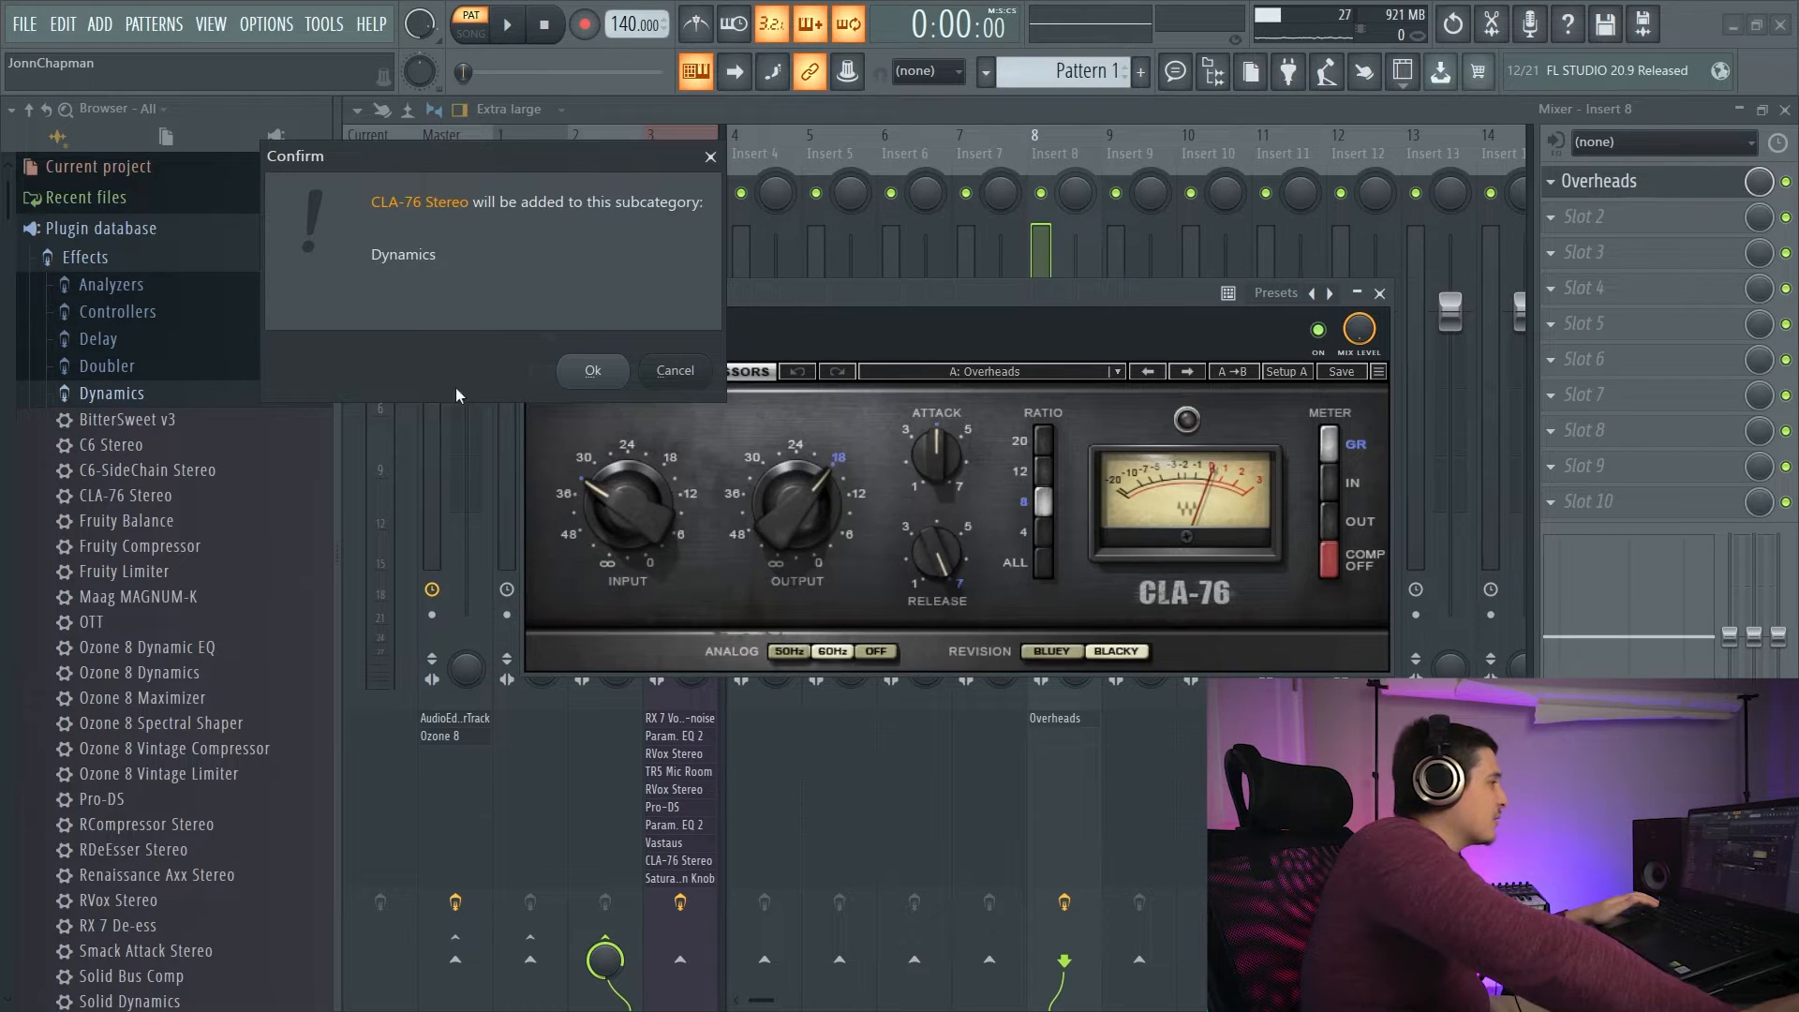
{"action": "left_click", "coordinate": [693, 371]}
{"action": "left_click_drag", "start_coordinate": [712, 298], "coordinate": [637, 292]}
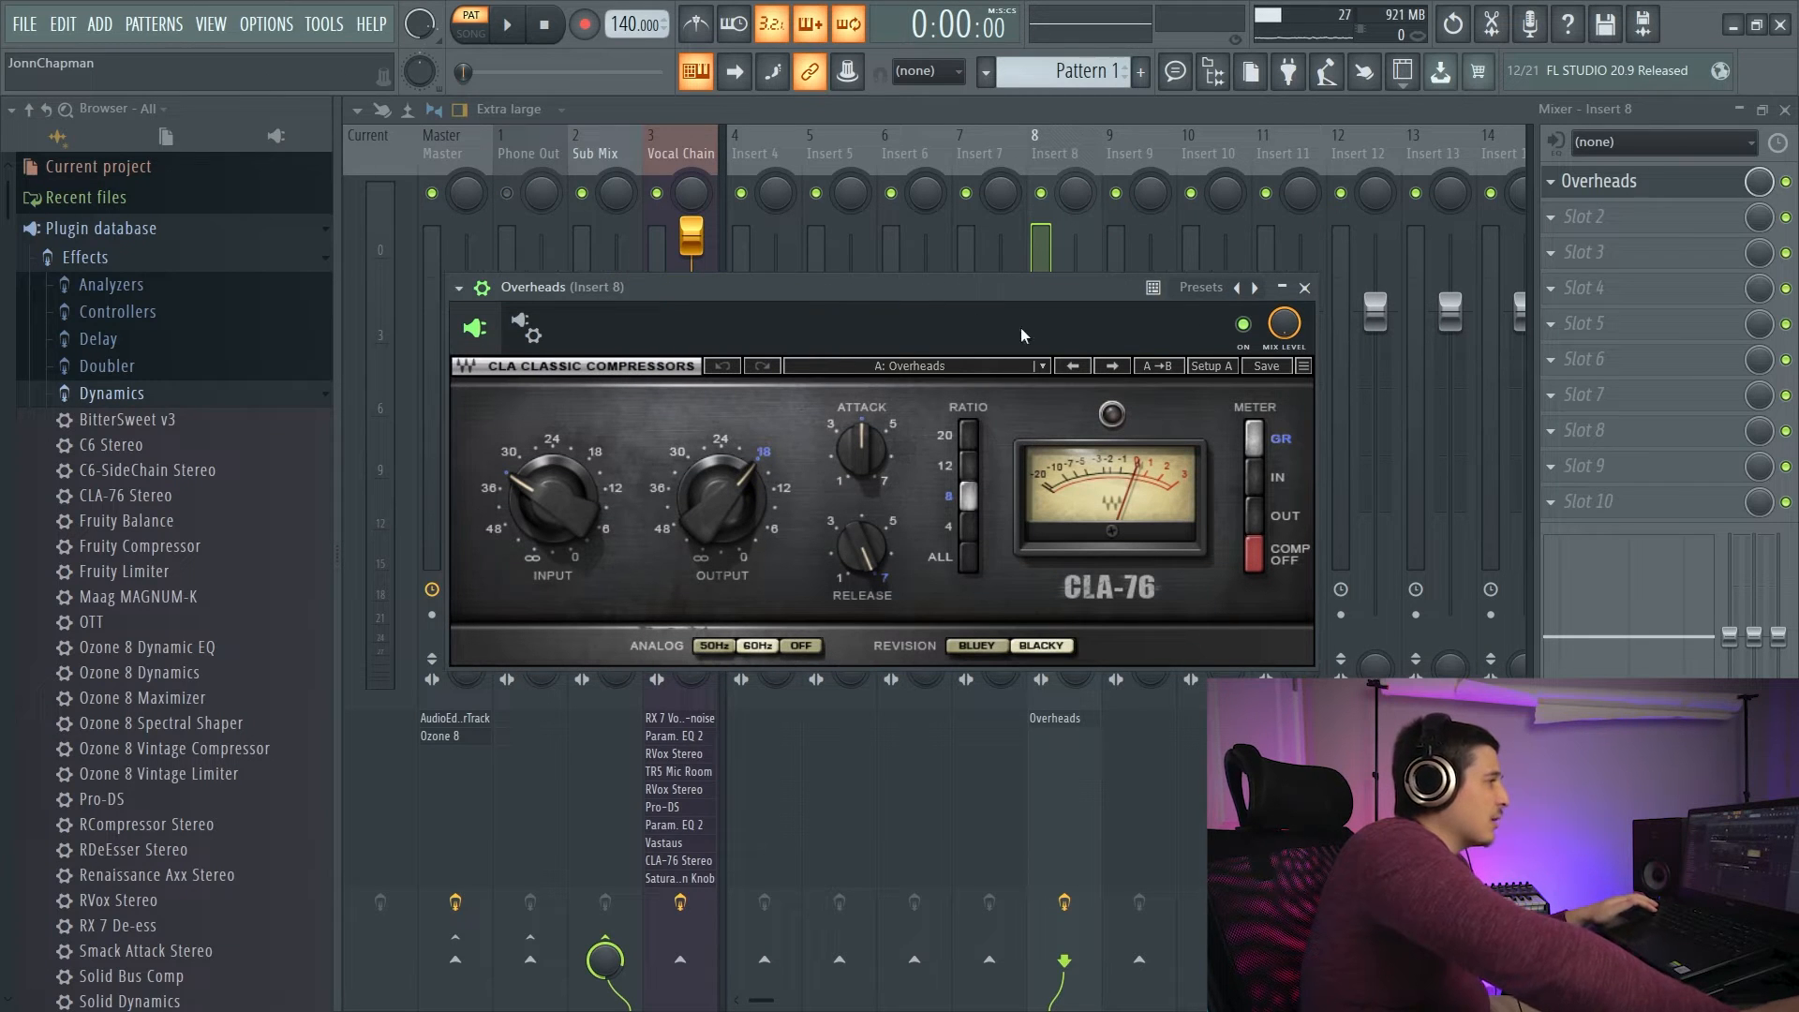
View the categorized list of effect plugins available for slot 2 of Insert 8.
{"action": "left_click", "coordinate": [1584, 217]}
{"action": "mouse_move", "coordinate": [1593, 245]}
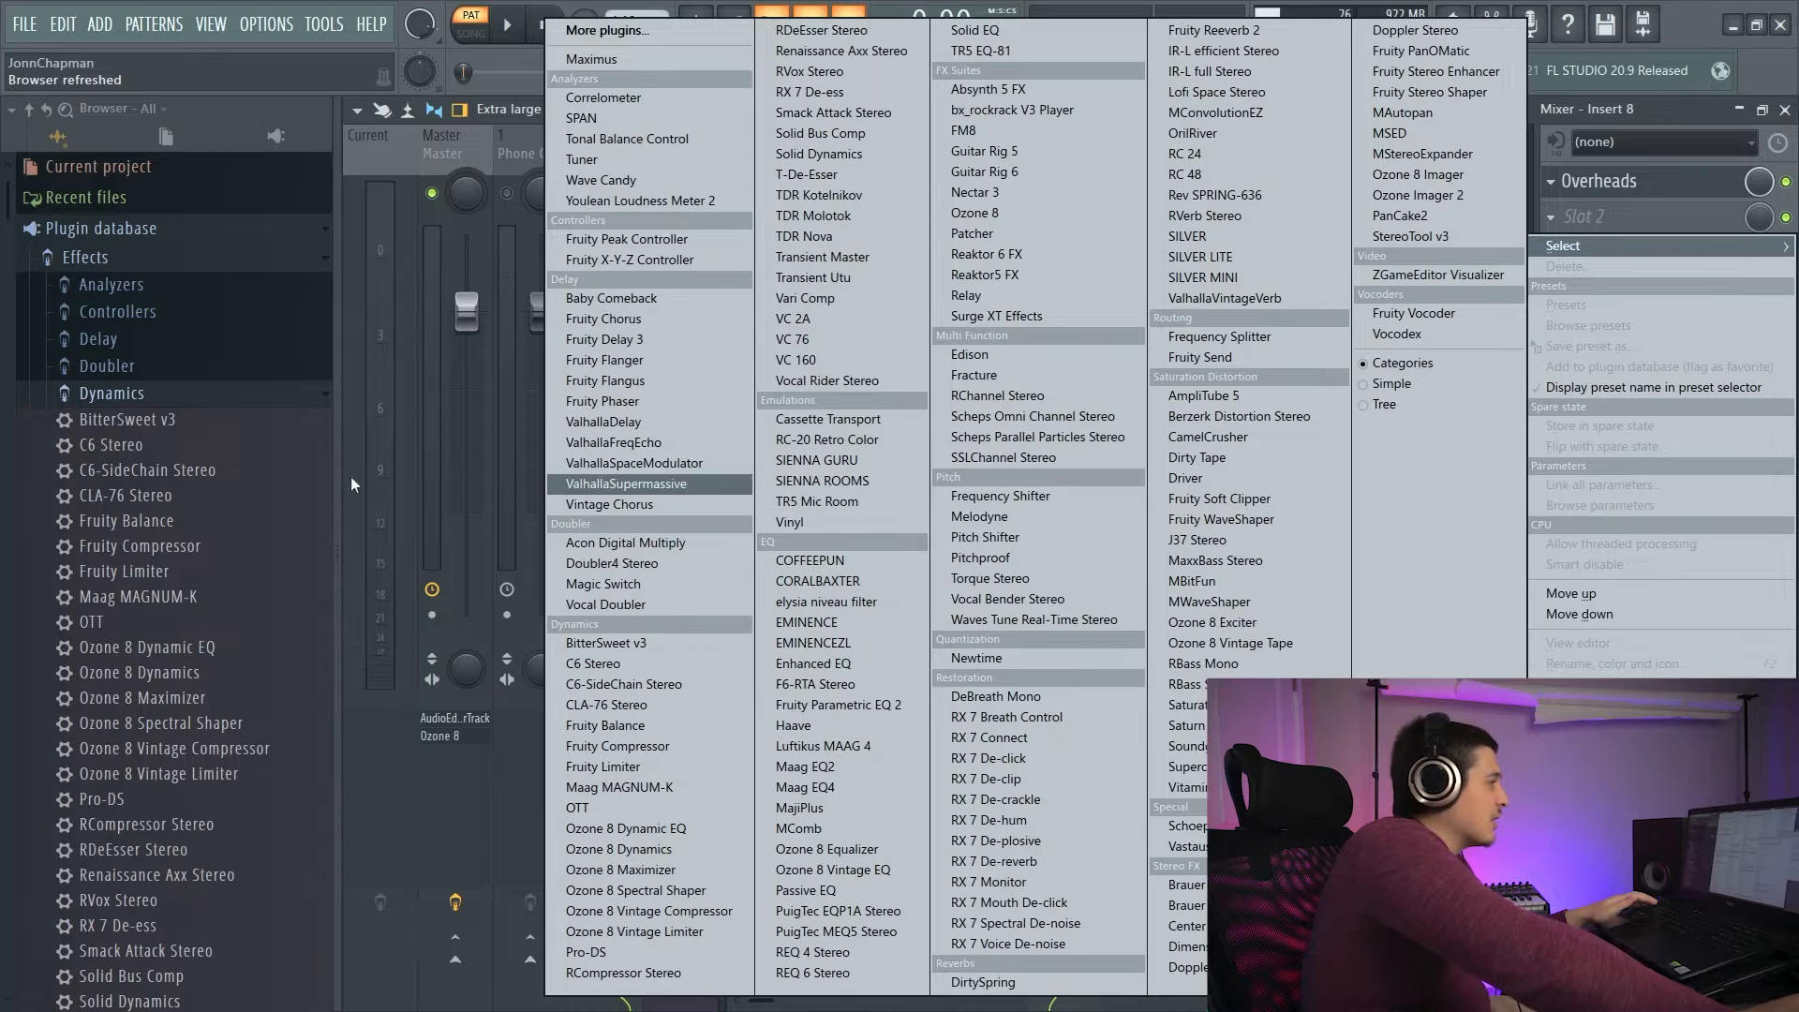
{"action": "left_click", "coordinate": [153, 390]}
Inspect the plugin database Effects folder containing Dynamics in File Explorer, and close that window.
{"action": "right_click", "coordinate": [146, 397]}
{"action": "left_click", "coordinate": [192, 542]}
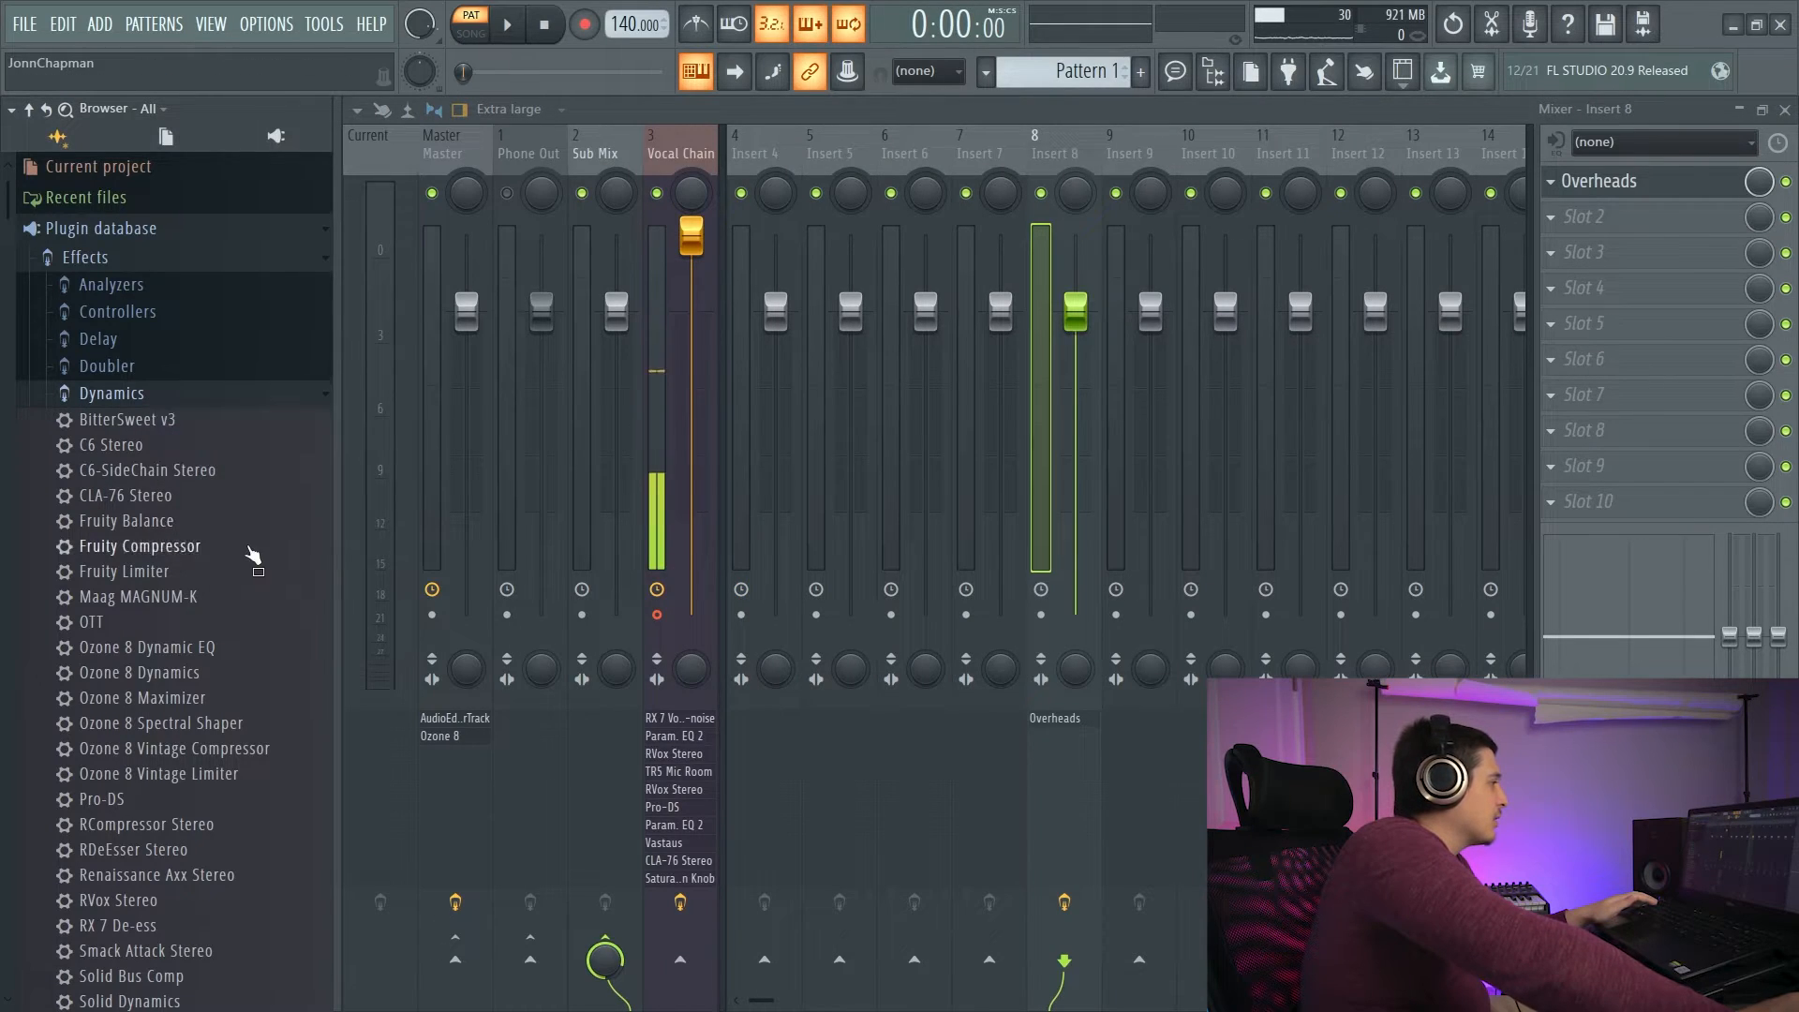
{"action": "left_click", "coordinate": [761, 282]}
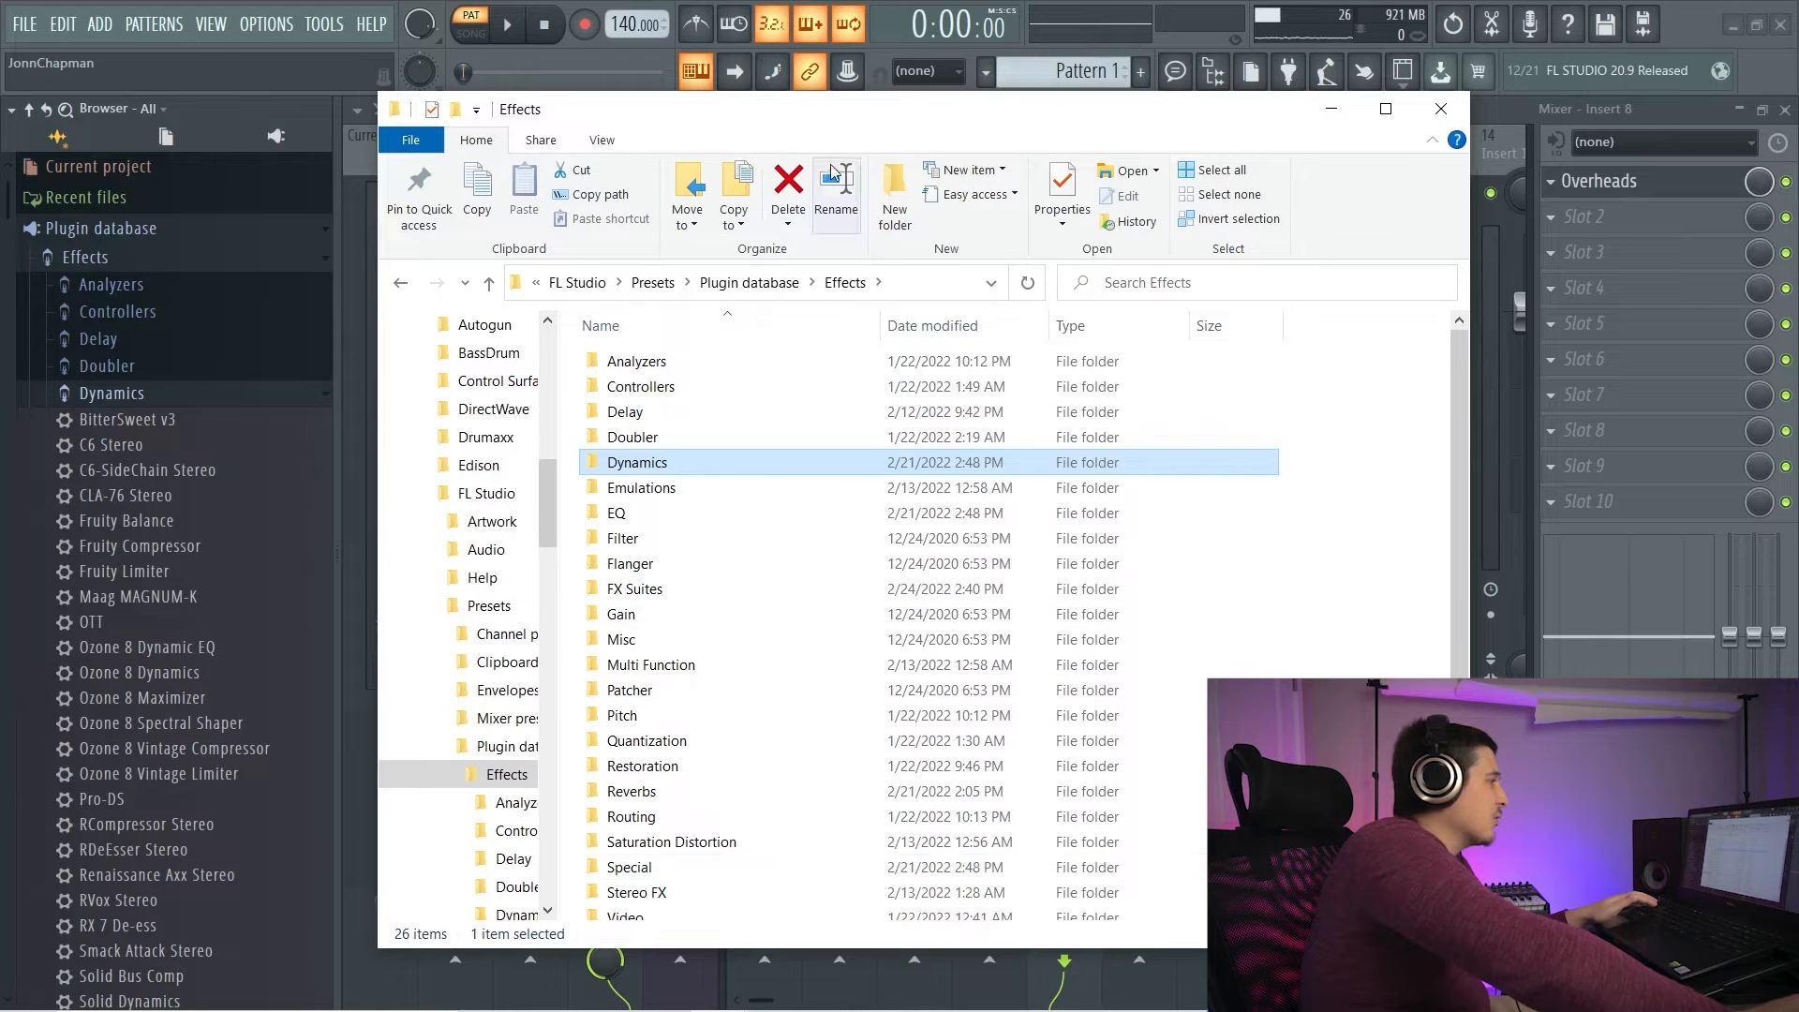
{"action": "left_click_drag", "start_coordinate": [855, 110], "coordinate": [674, 108]}
{"action": "left_click", "coordinate": [1260, 106]}
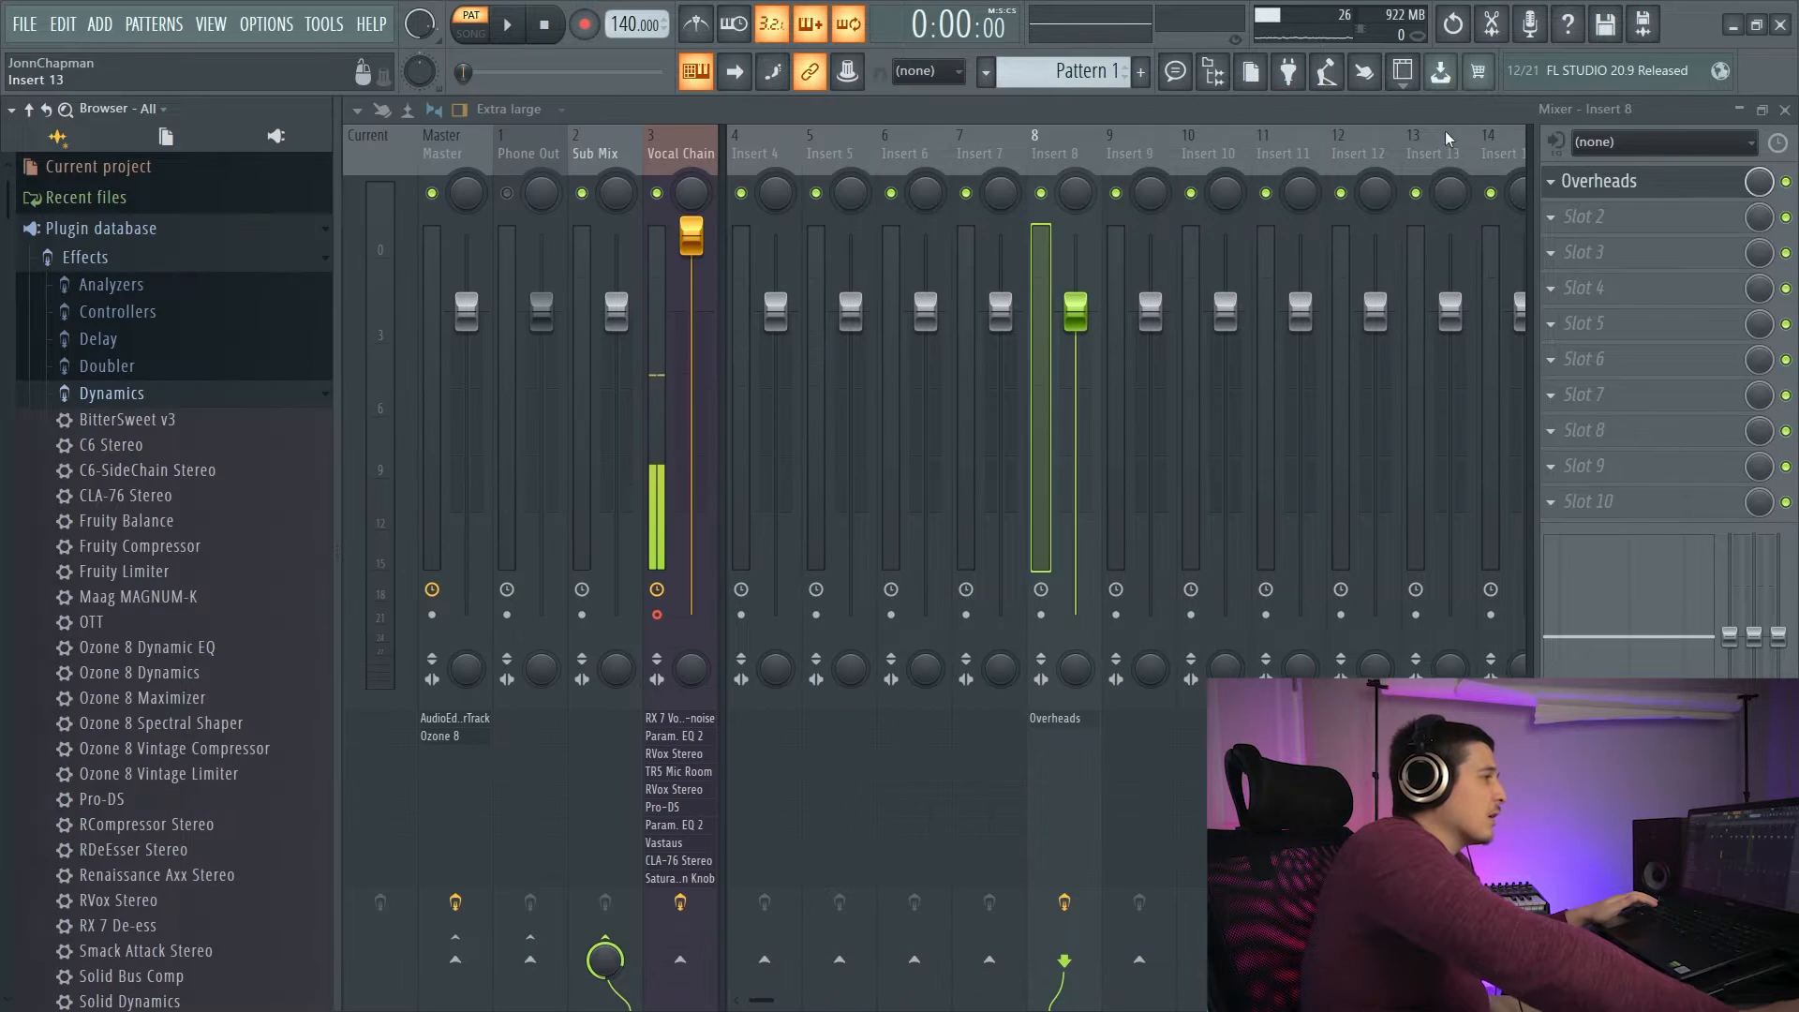
Reopen the Overheads CLA-76 plugin, and view its plugin options and list of internal presets.
{"action": "left_click", "coordinate": [1551, 217]}
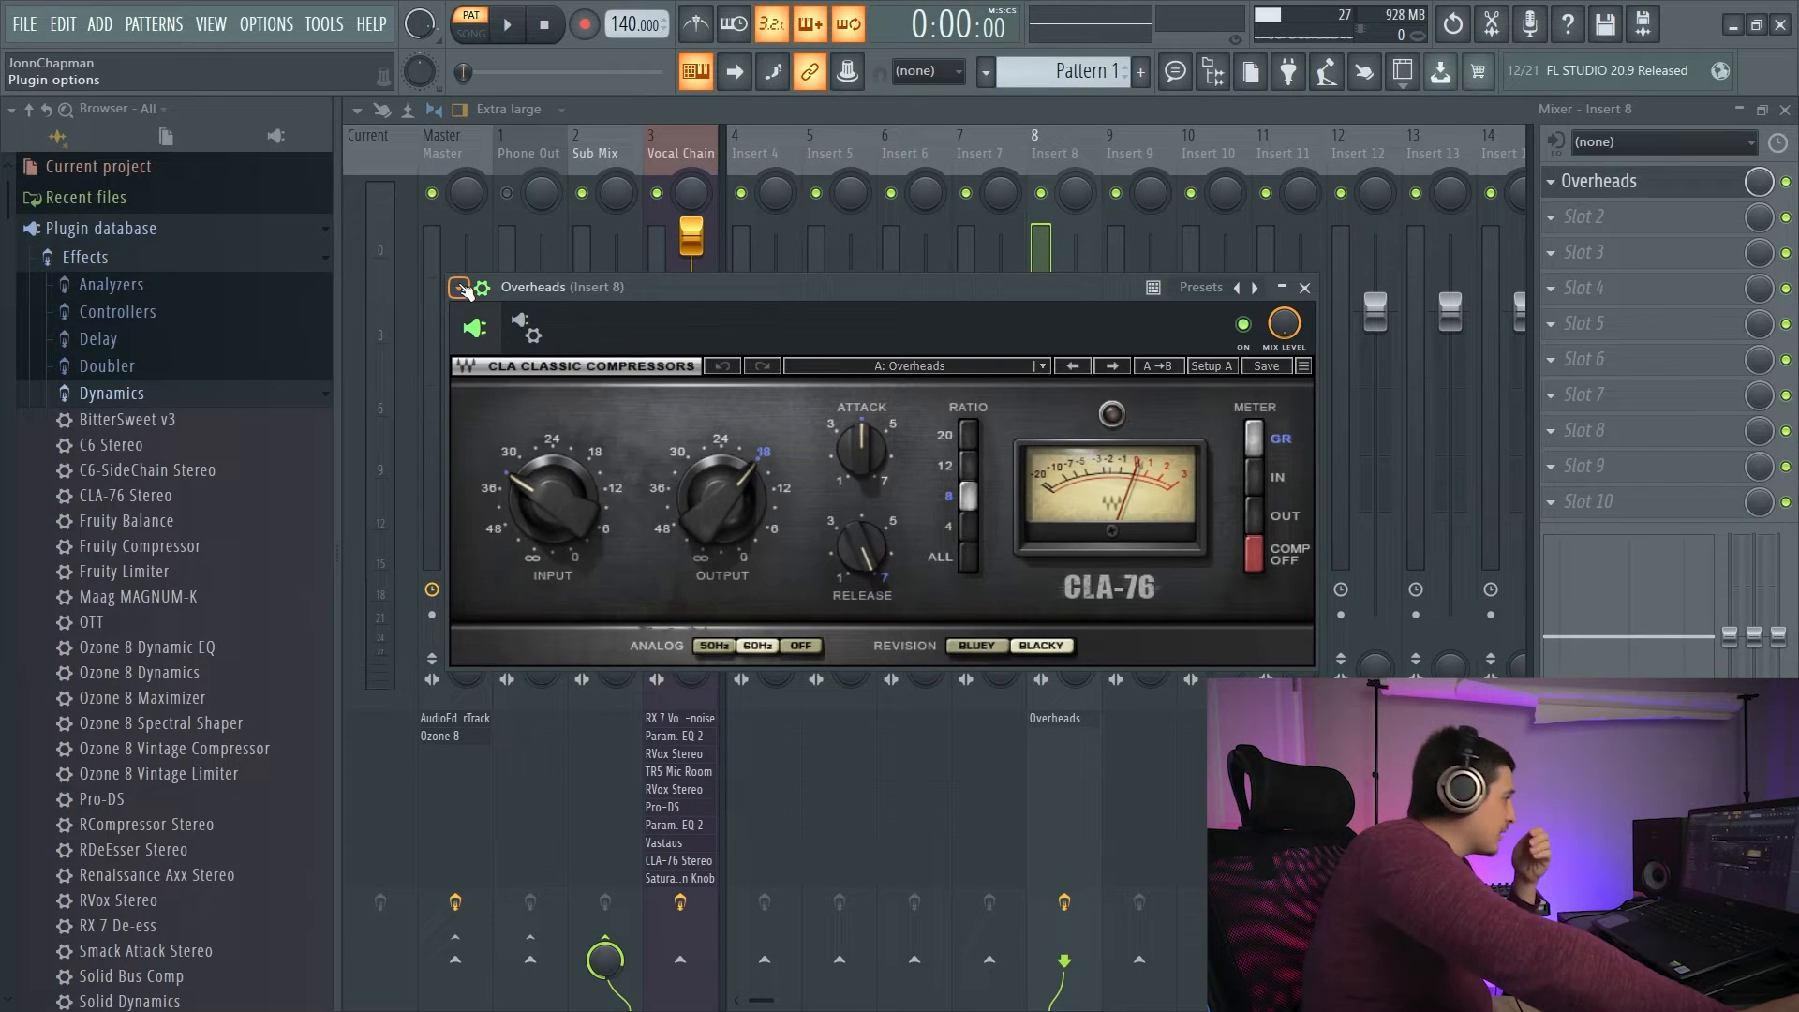
{"action": "left_click", "coordinate": [459, 288]}
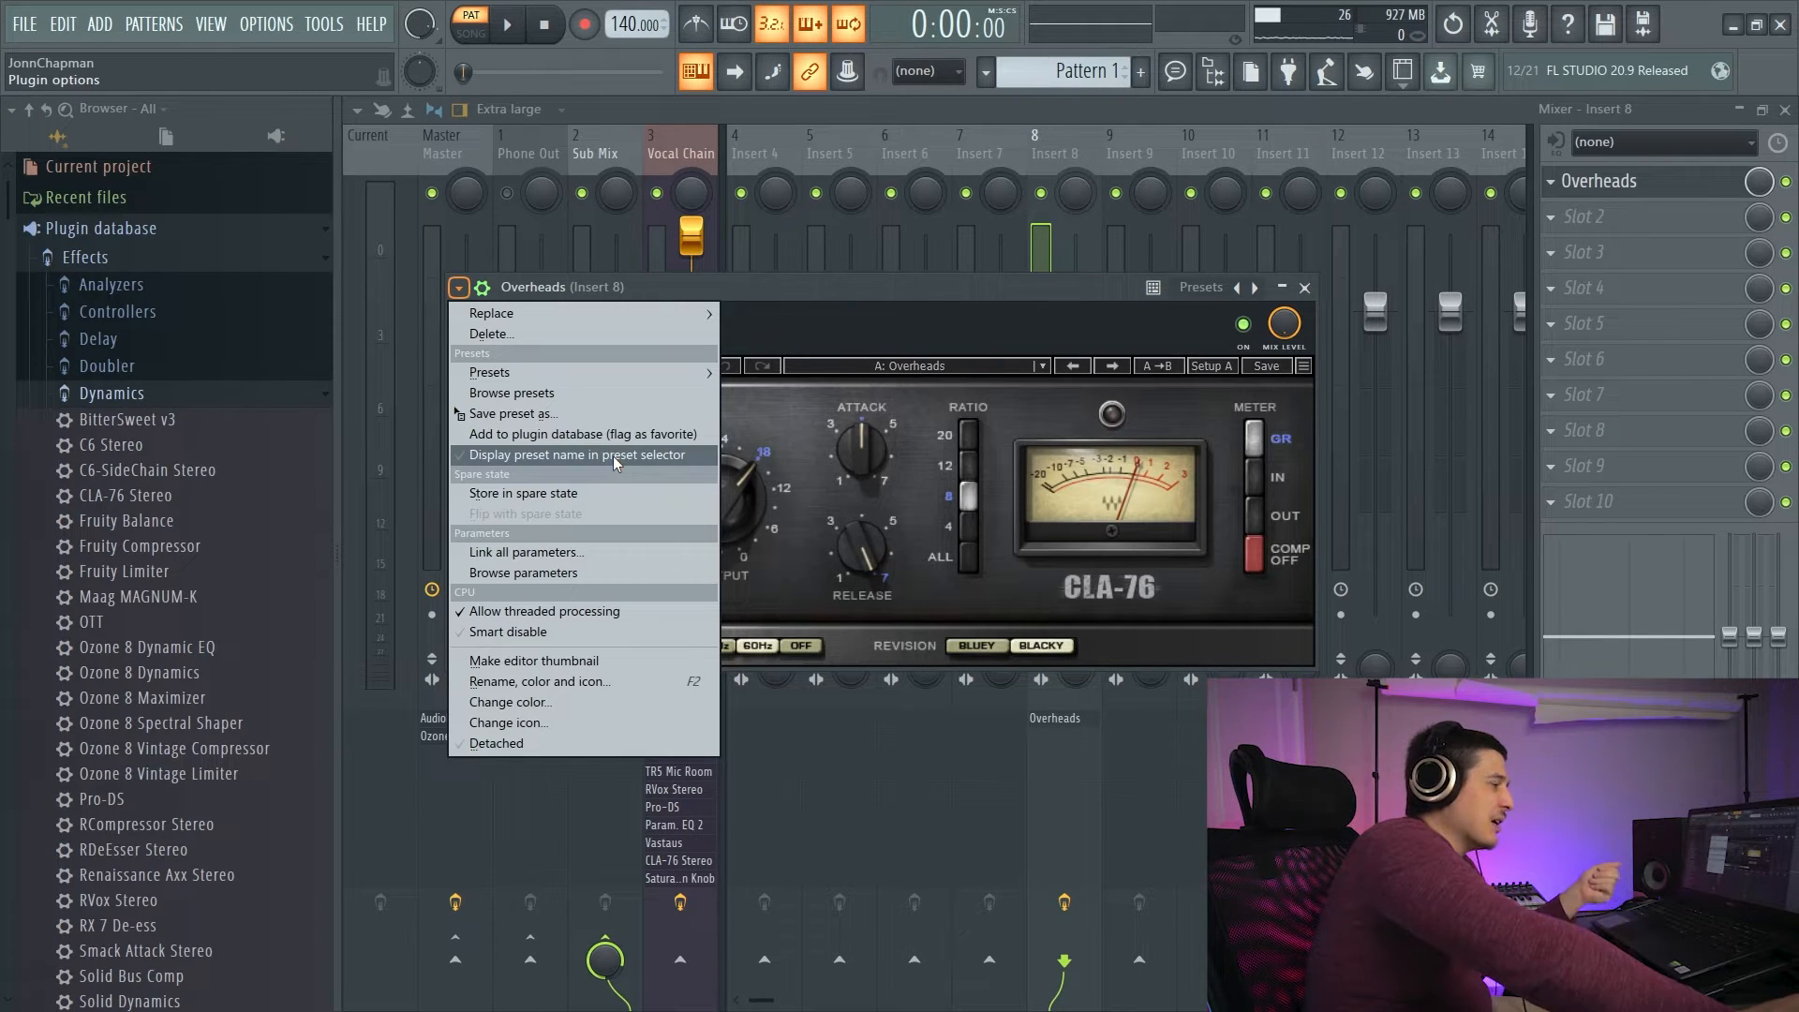
{"action": "left_click", "coordinate": [609, 288]}
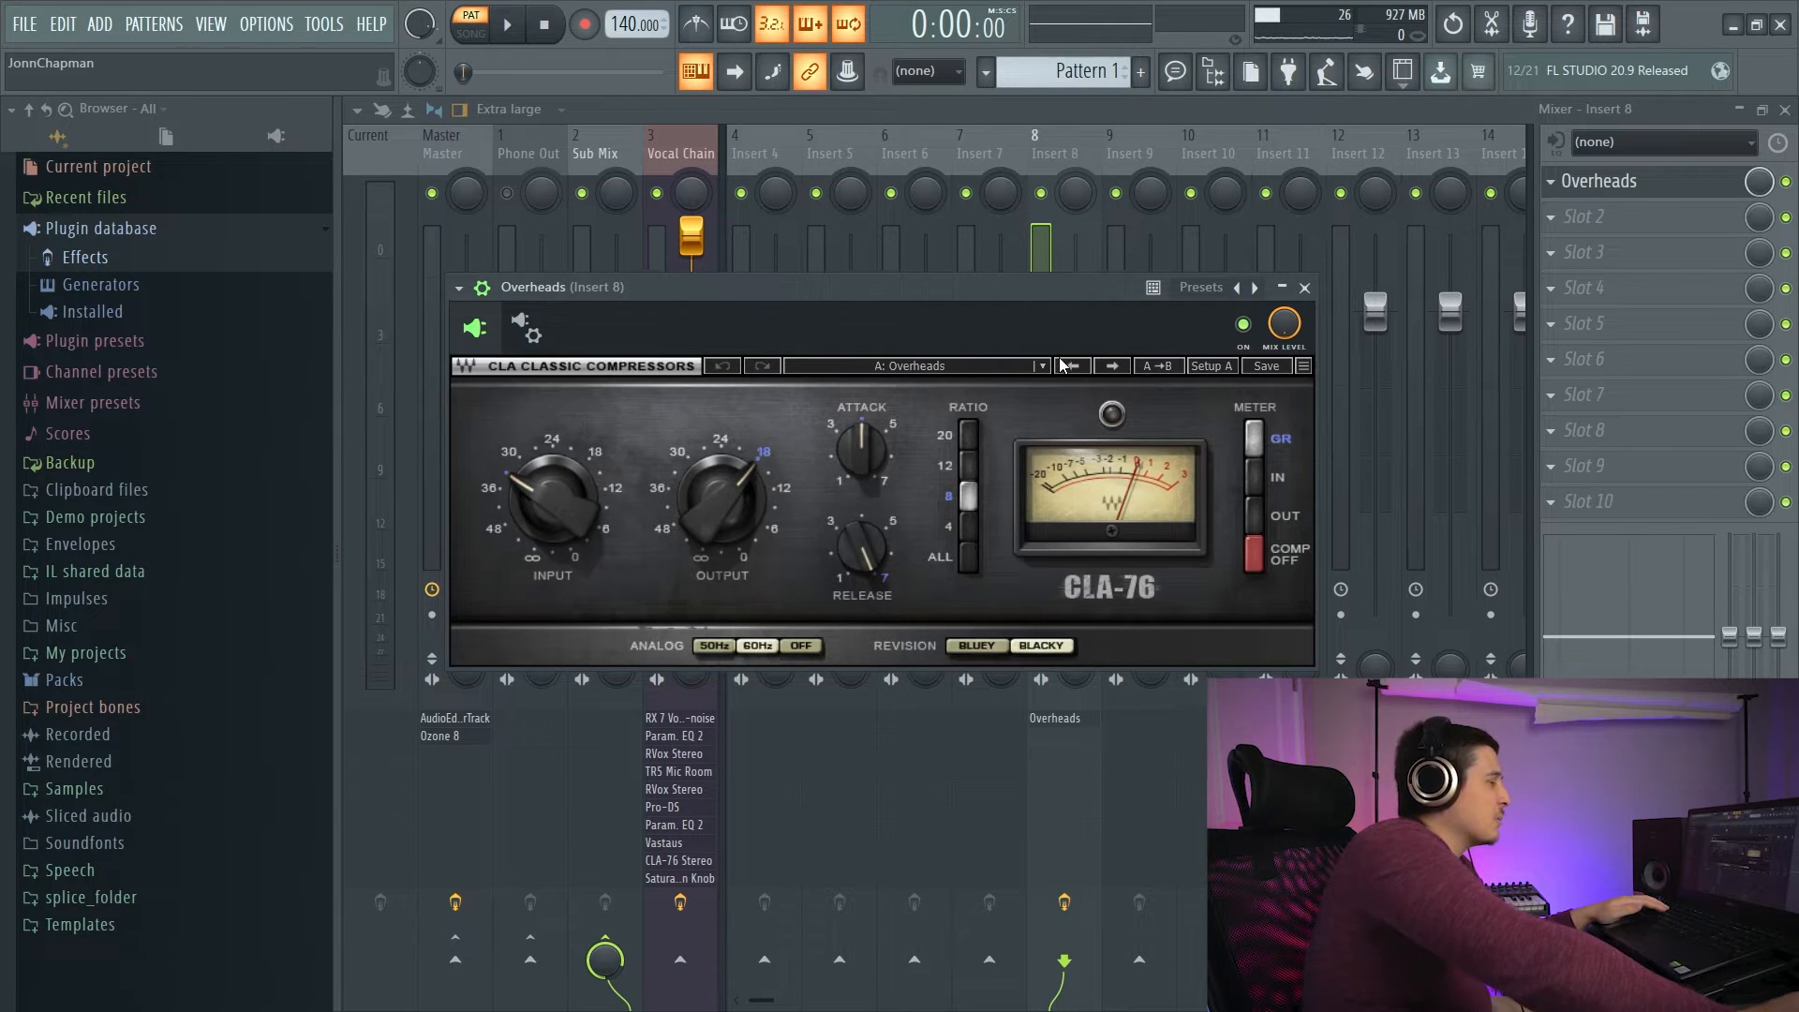
{"action": "left_click", "coordinate": [1208, 289]}
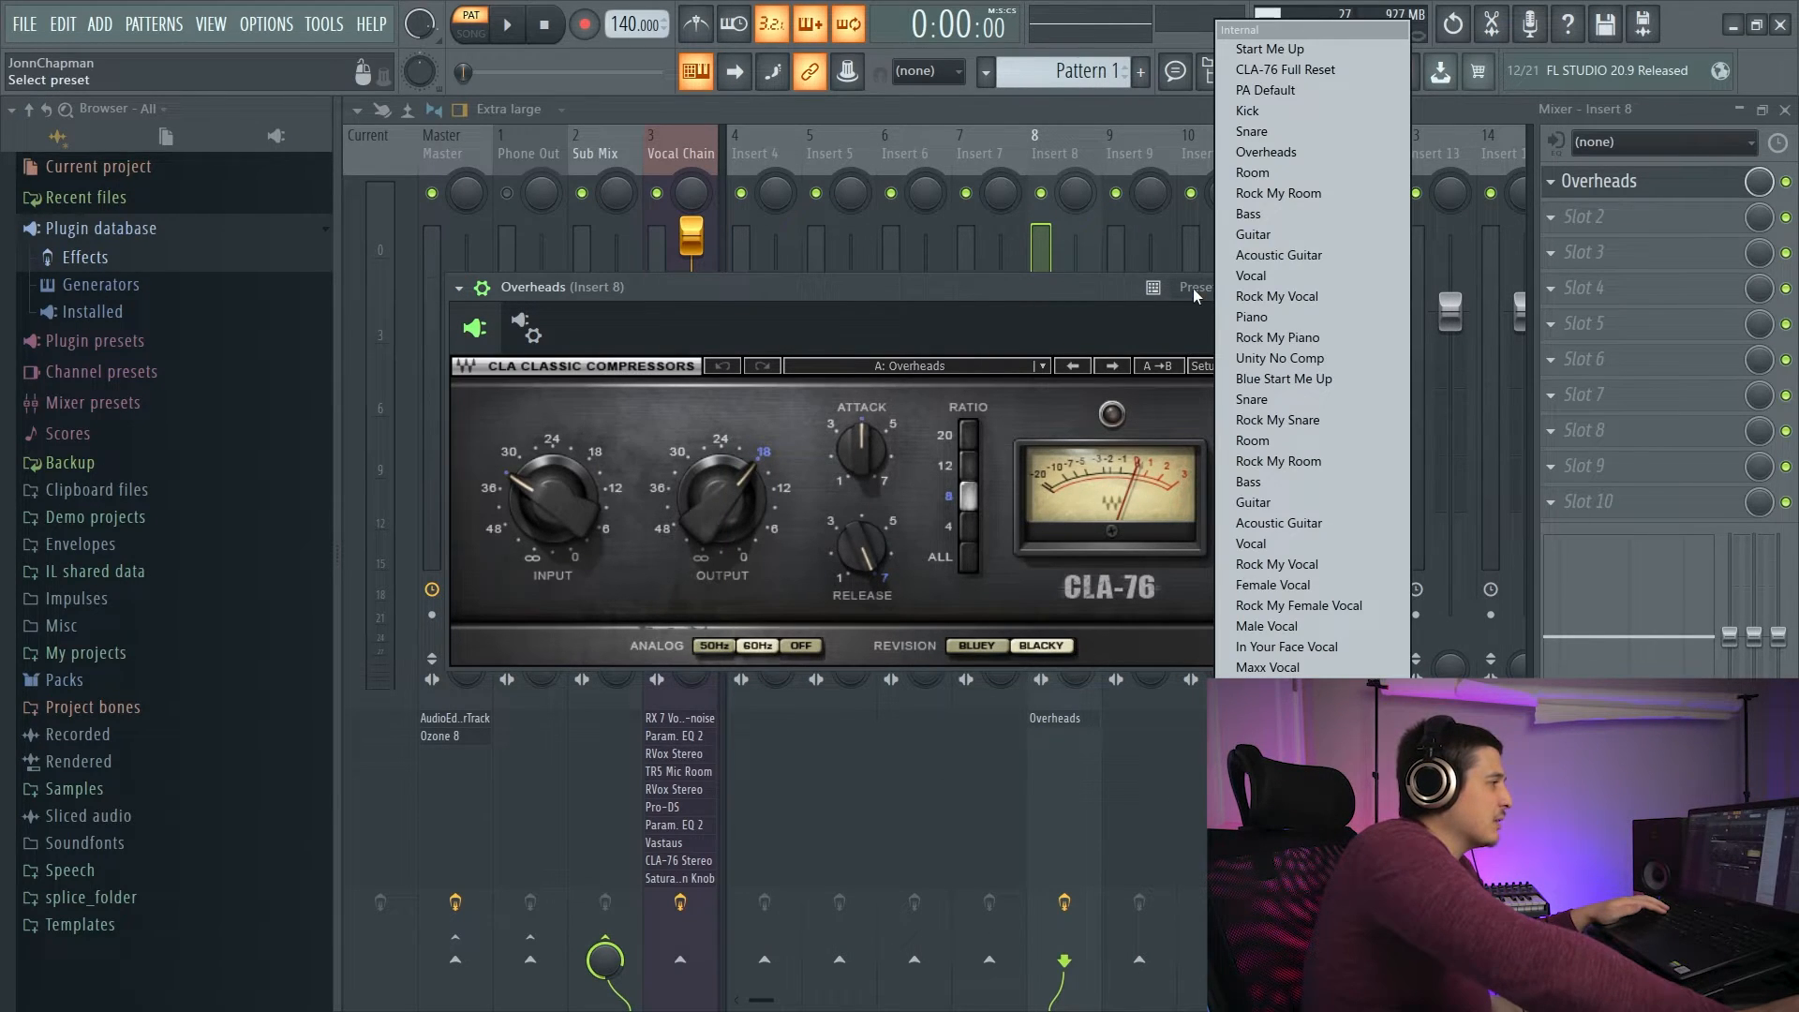
Load the internal Piano preset into the CLA-76 plugin on Insert 8, and replace it with the first Rock My Piano preset.
{"action": "left_click", "coordinate": [1252, 317]}
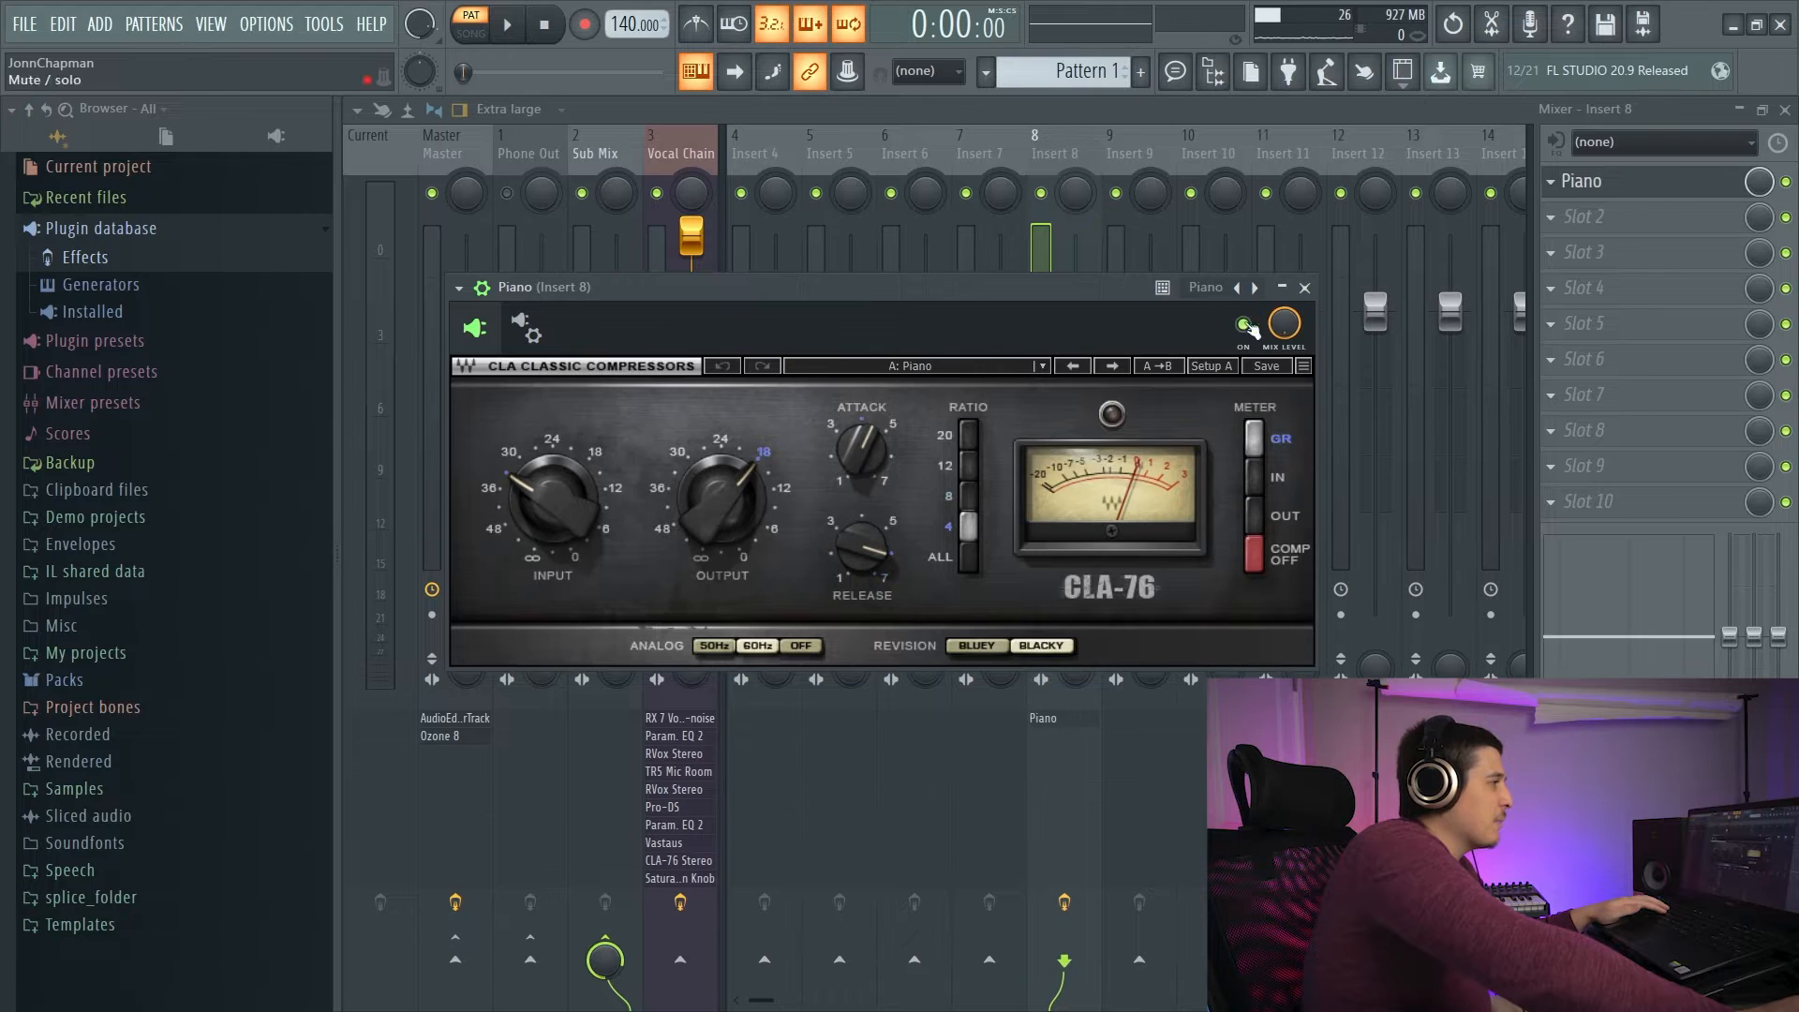
{"action": "left_click", "coordinate": [1196, 296]}
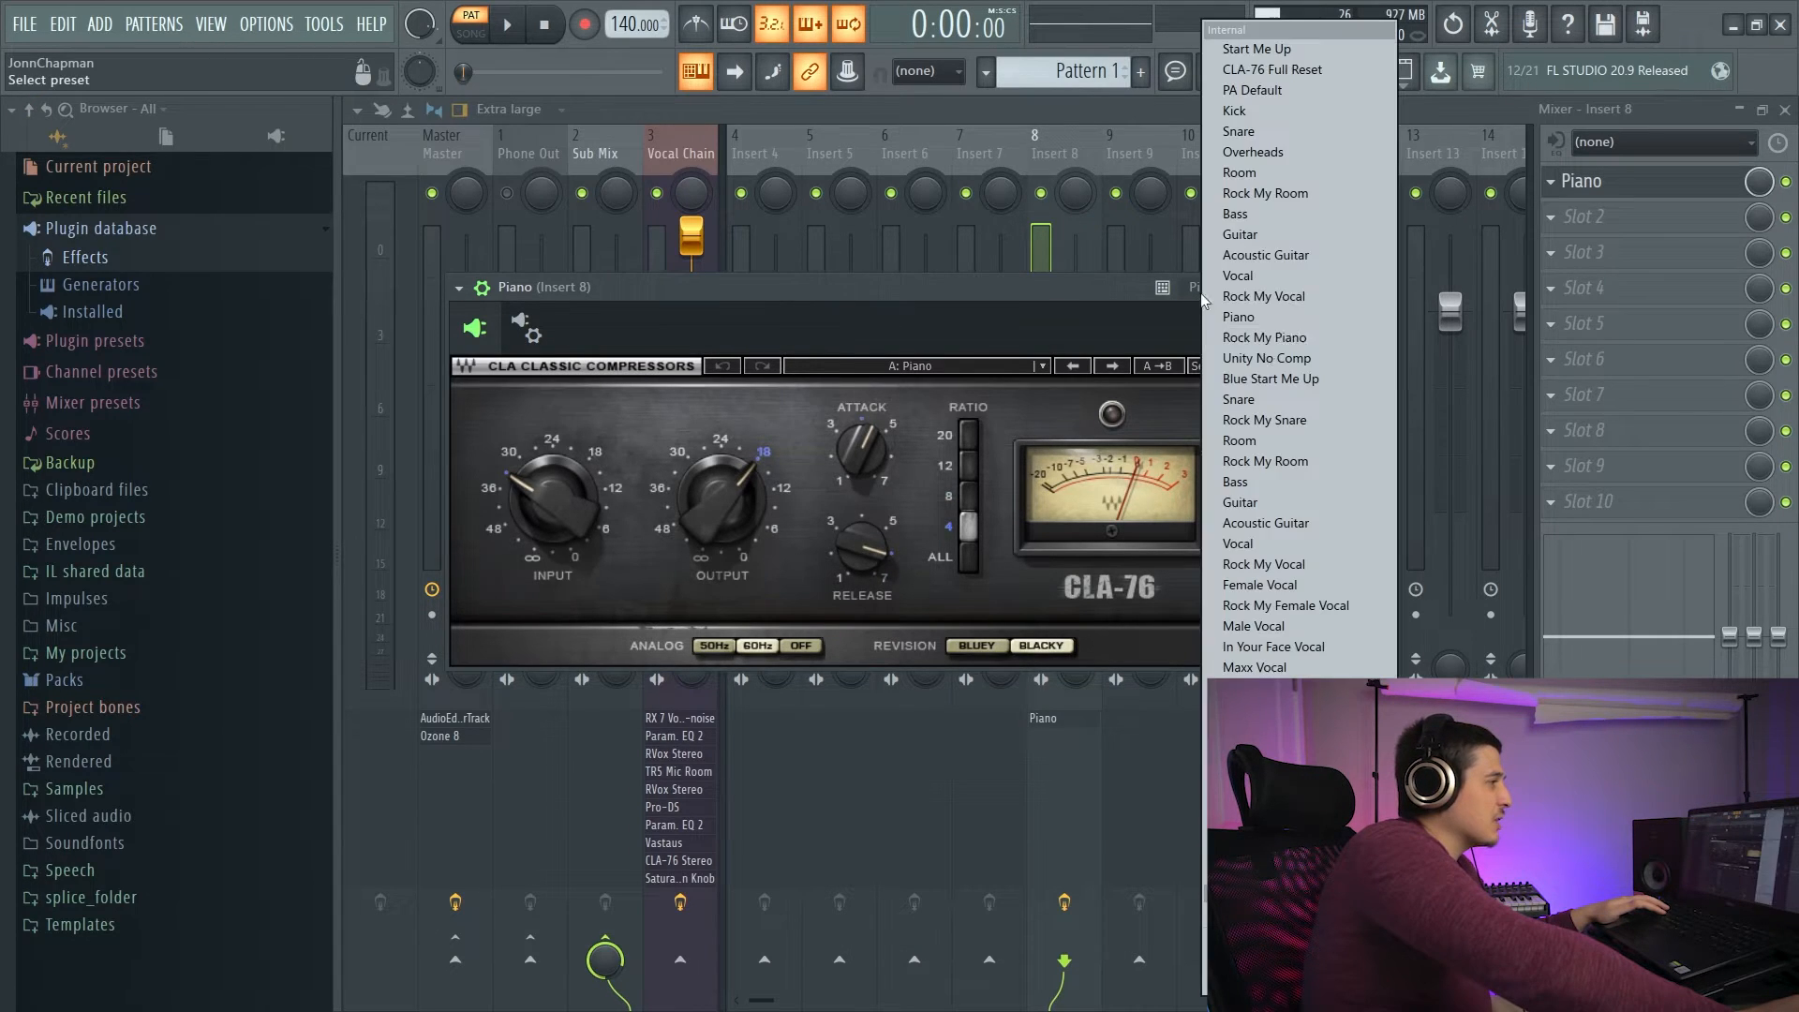
{"action": "left_click", "coordinate": [1209, 329]}
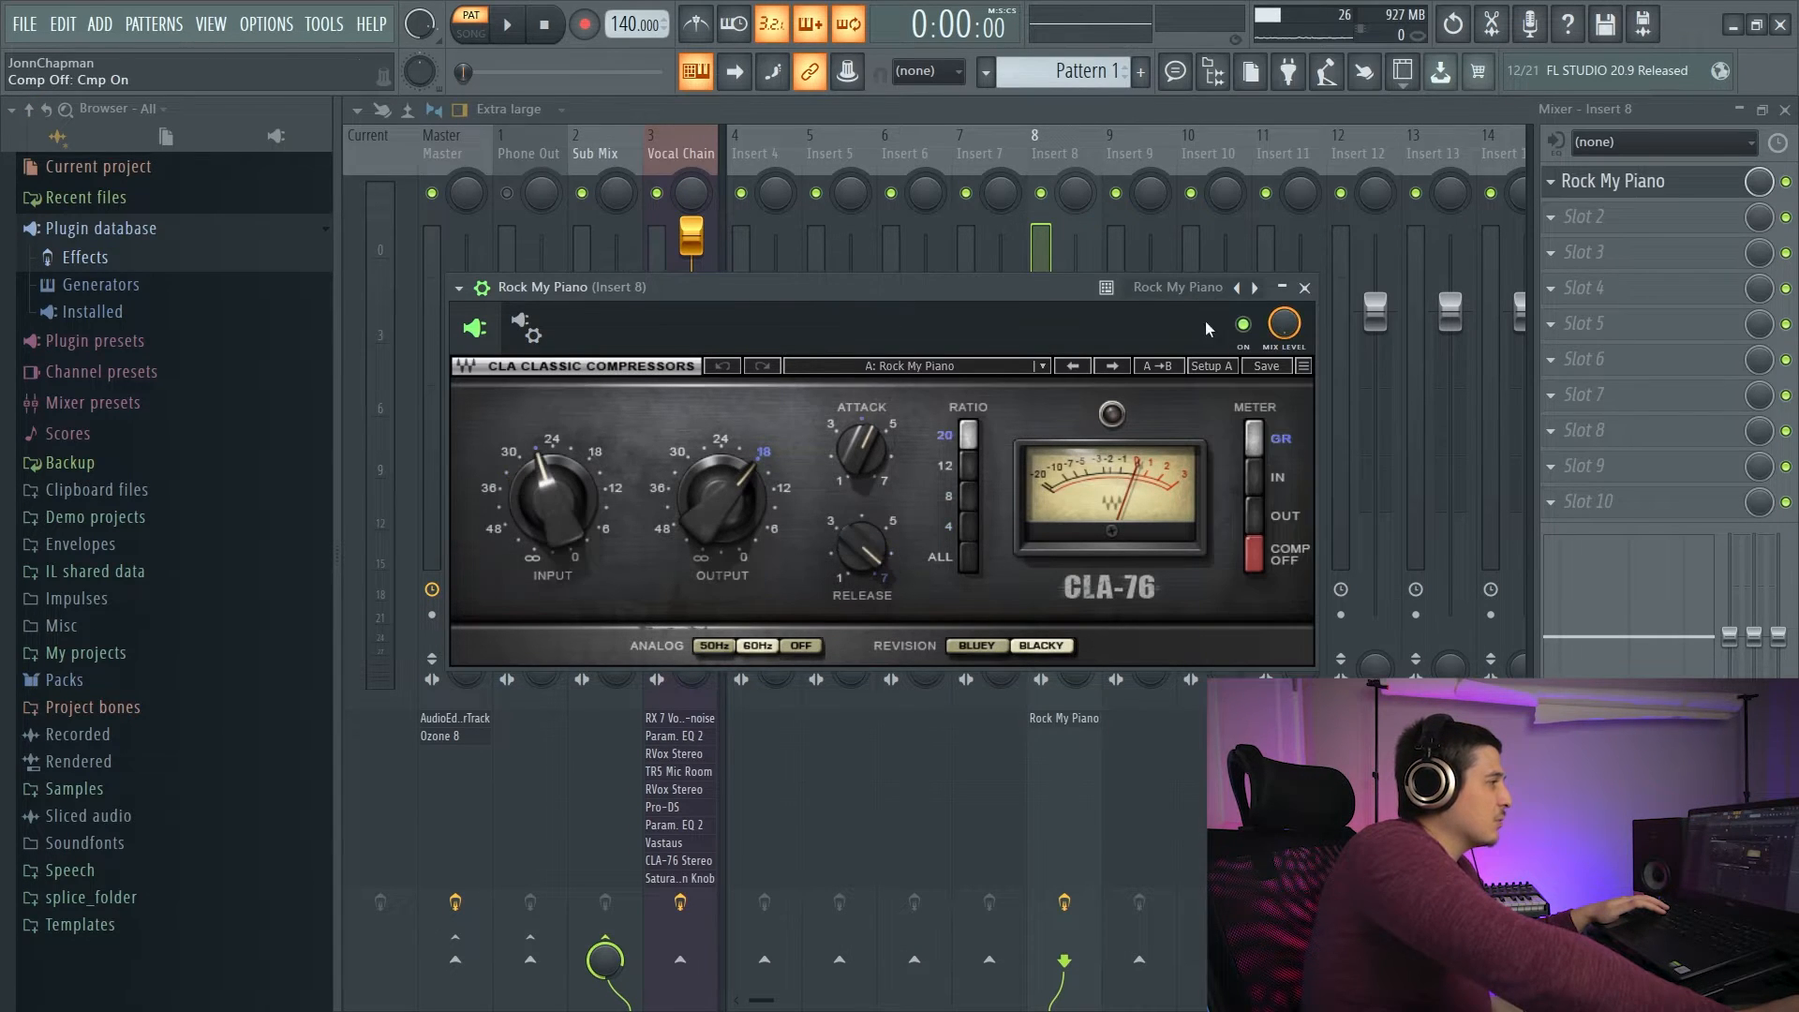
Toggle the display of the preset name in the preset selector, and view the plugin's spare state options.
{"action": "left_click", "coordinate": [458, 286]}
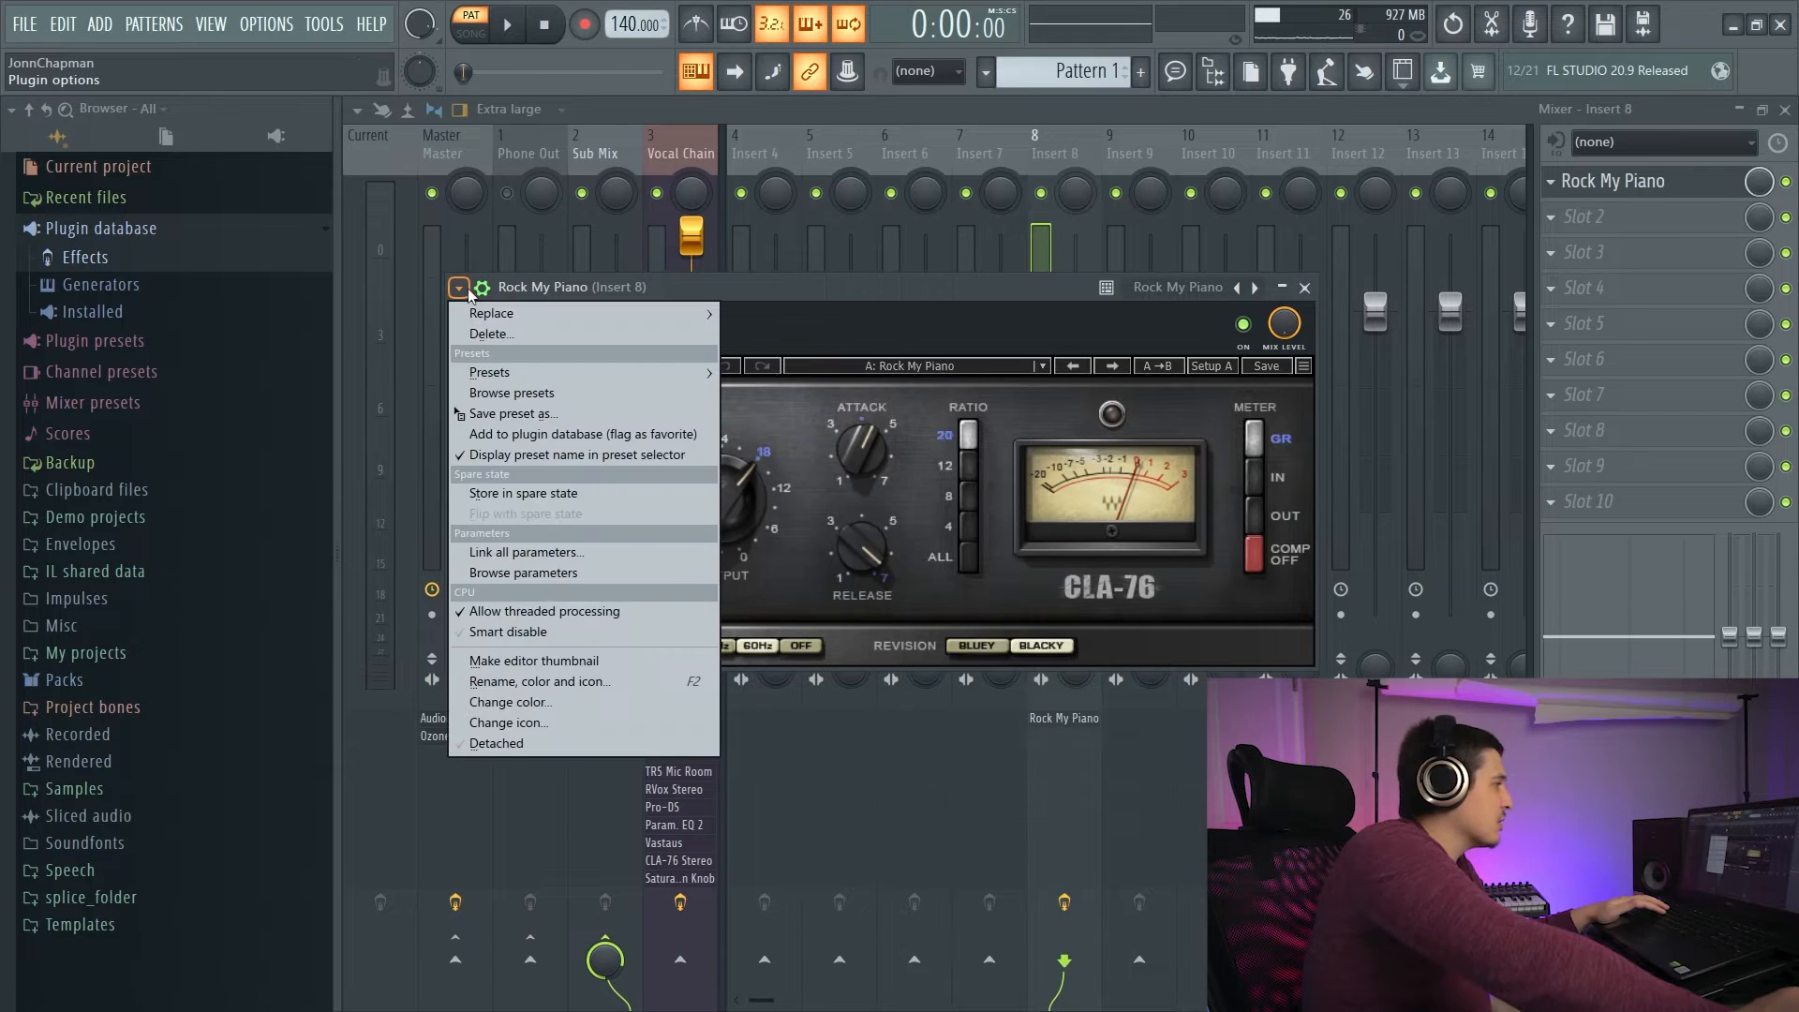
{"action": "left_click", "coordinate": [532, 457]}
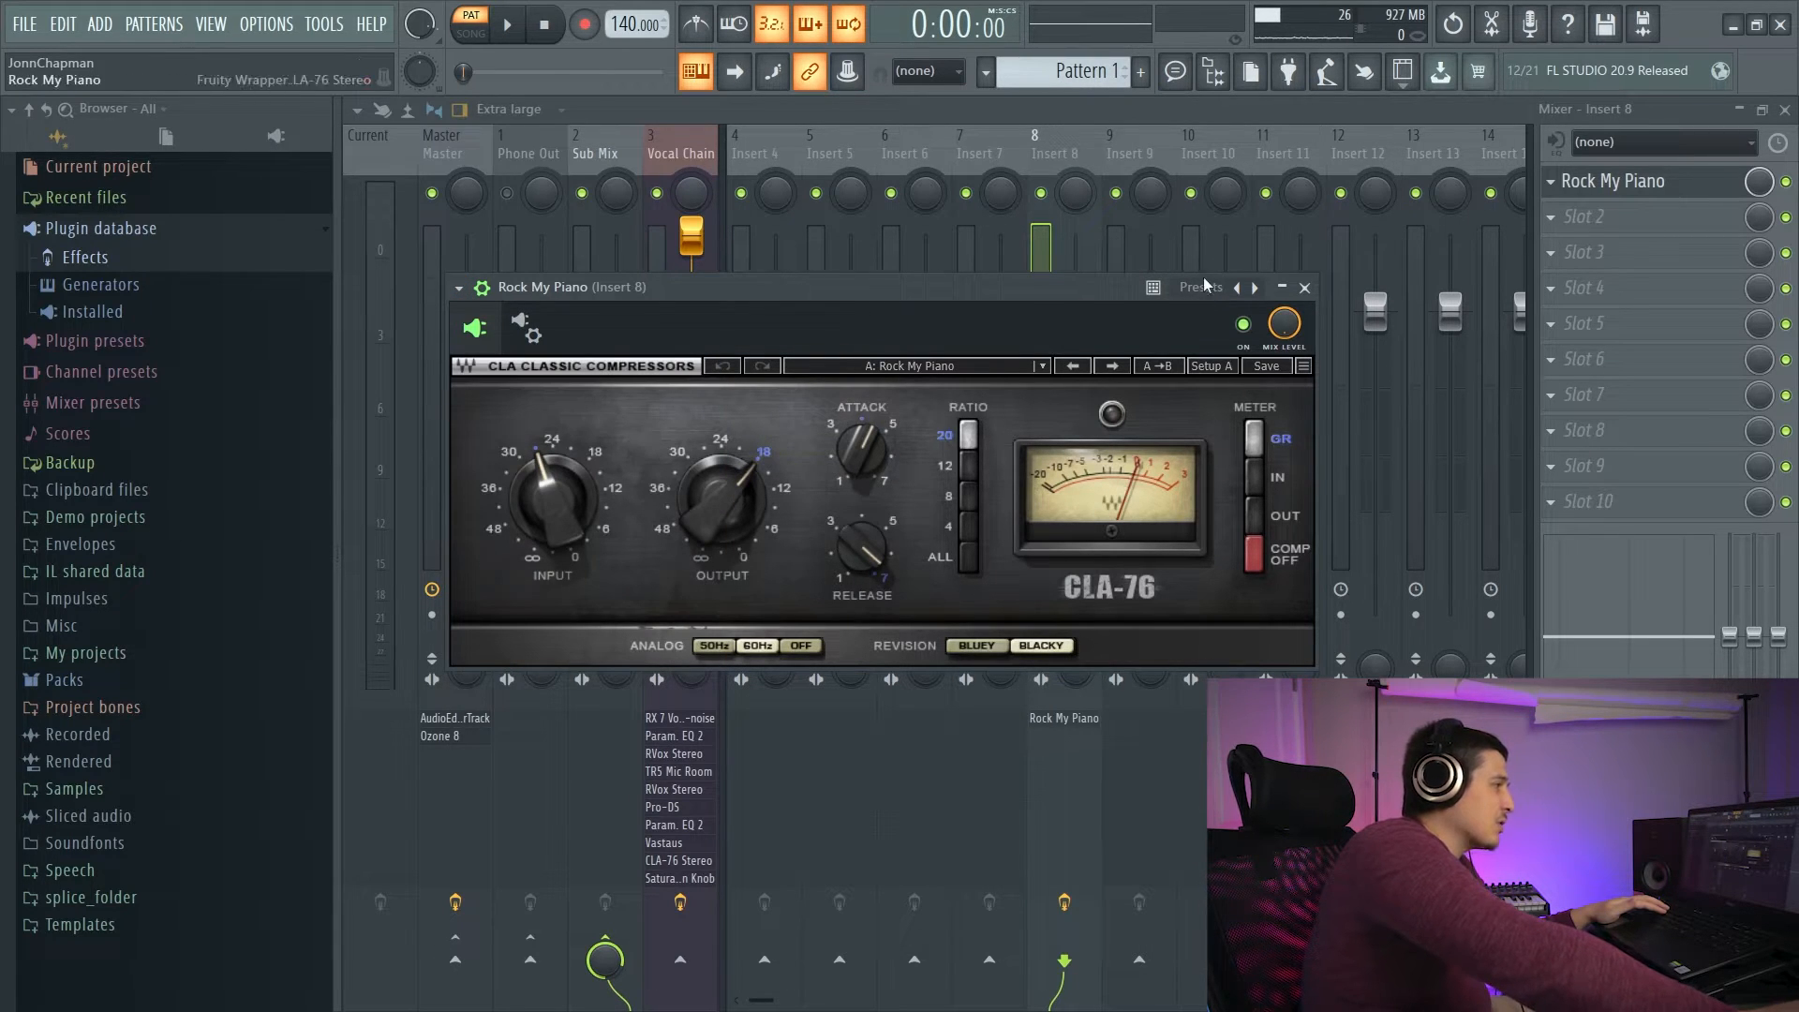
{"action": "left_click", "coordinate": [458, 287]}
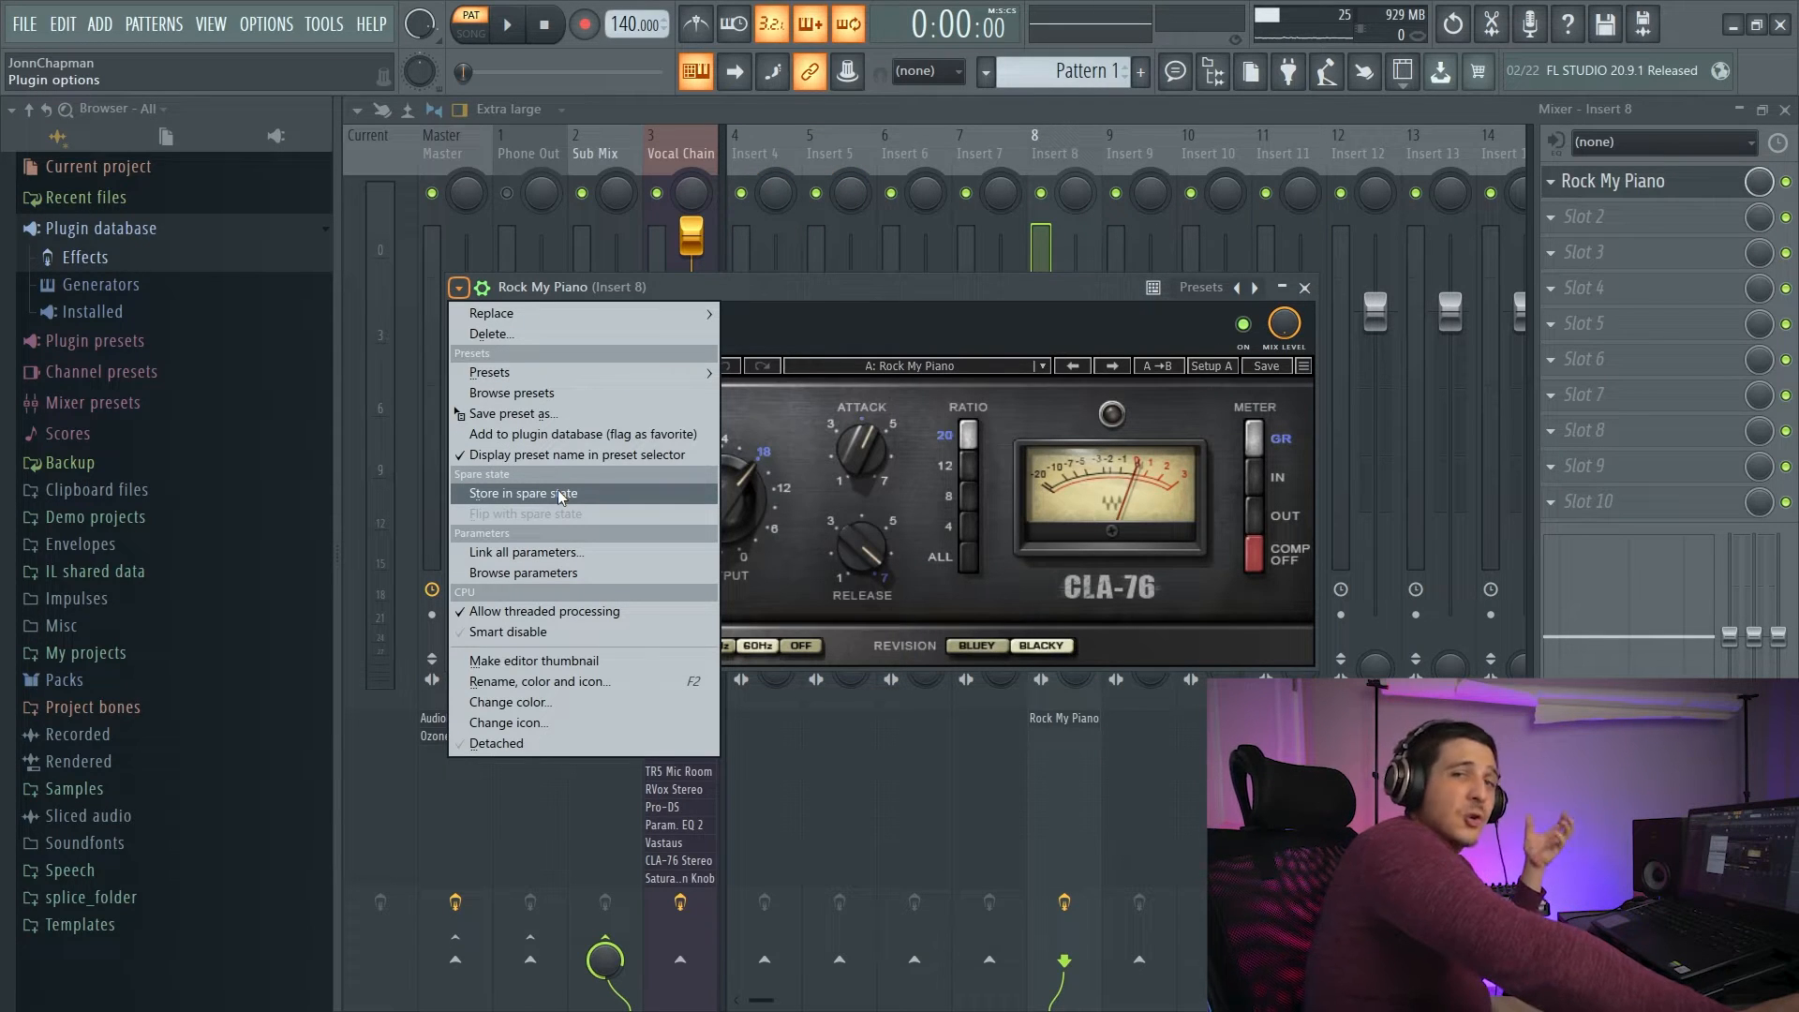
{"action": "left_click", "coordinate": [806, 316]}
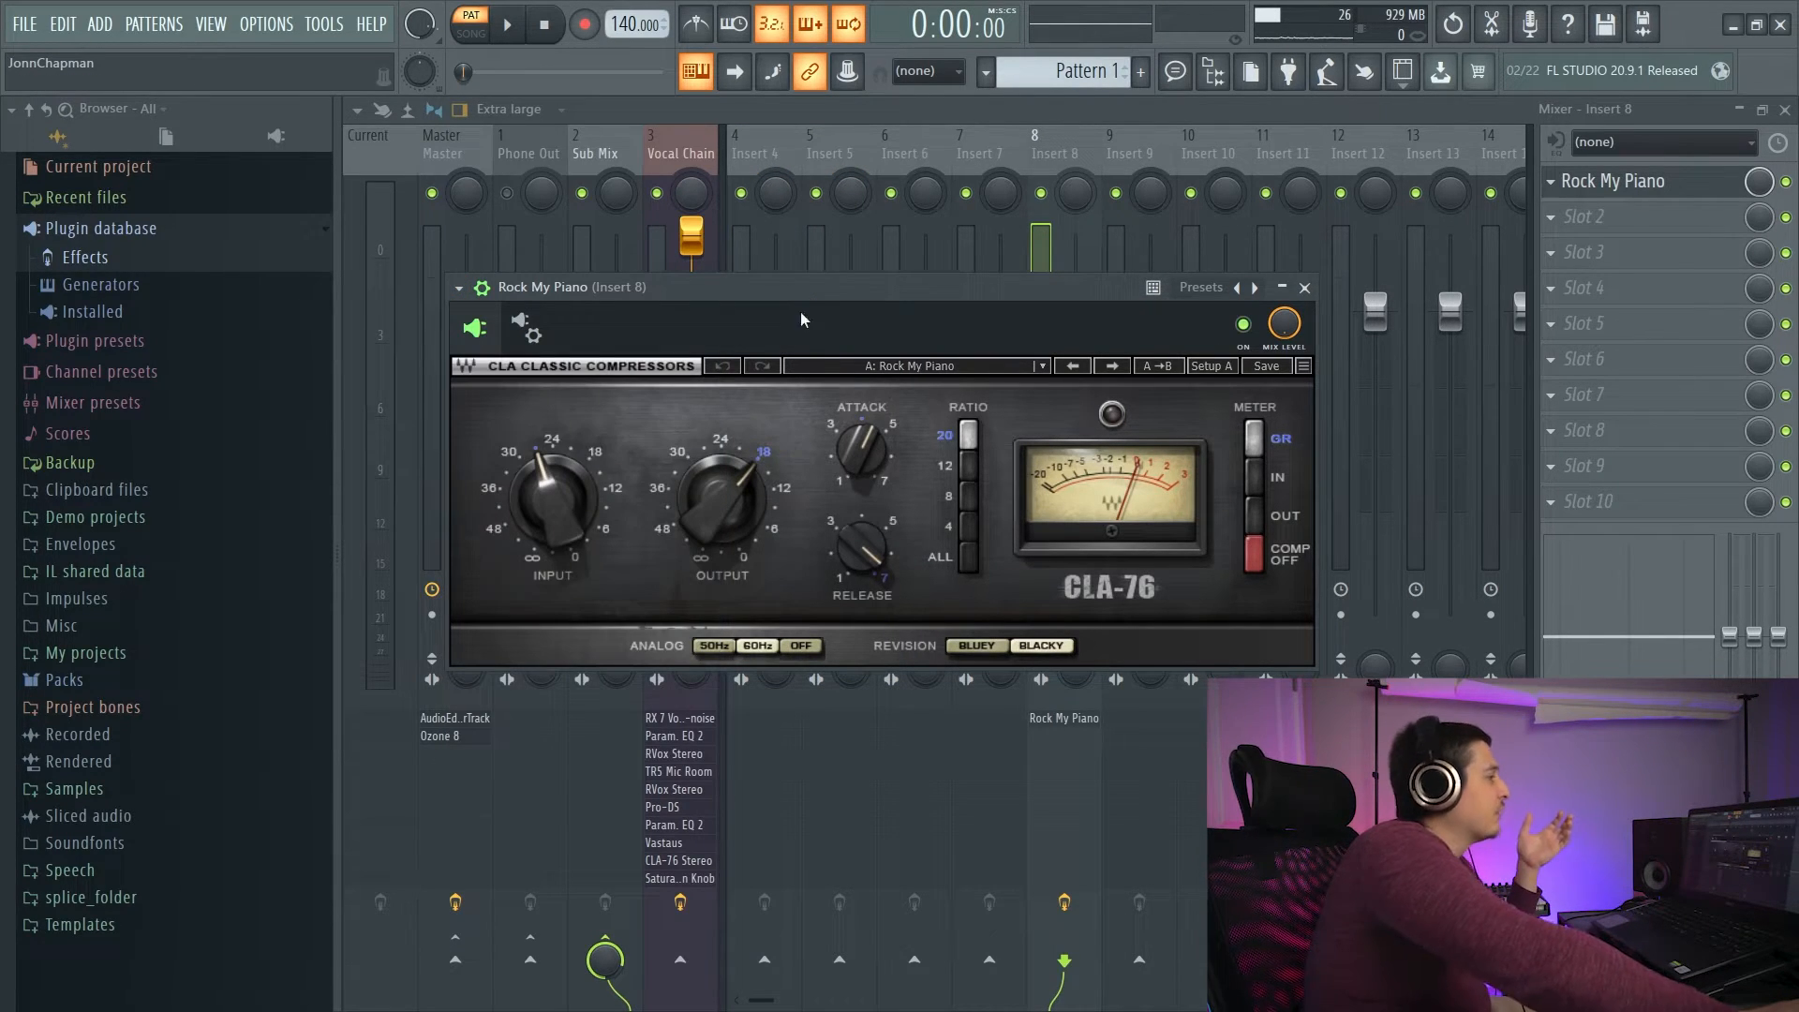
Set the compressor's attack and release to 1.00, and store these settings in the spare state.
{"action": "left_click_drag", "start_coordinate": [860, 448], "coordinate": [861, 487]}
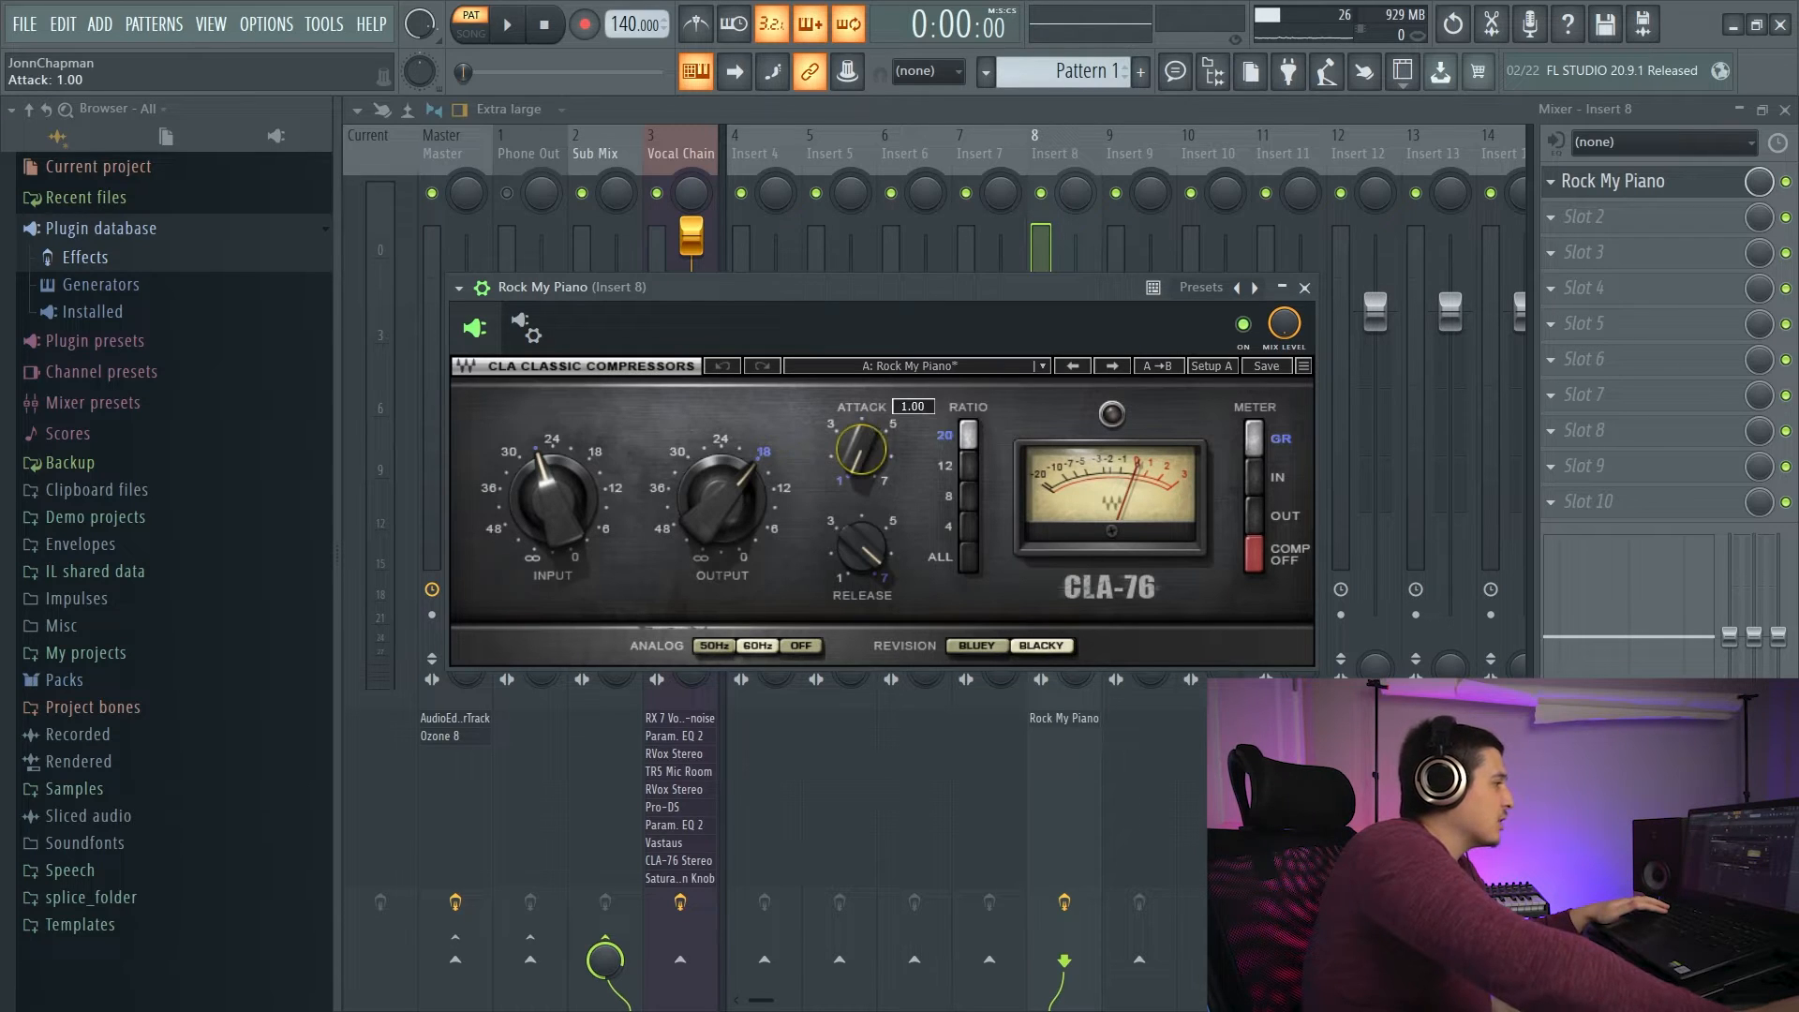
{"action": "left_click_drag", "start_coordinate": [870, 549], "coordinate": [870, 590]}
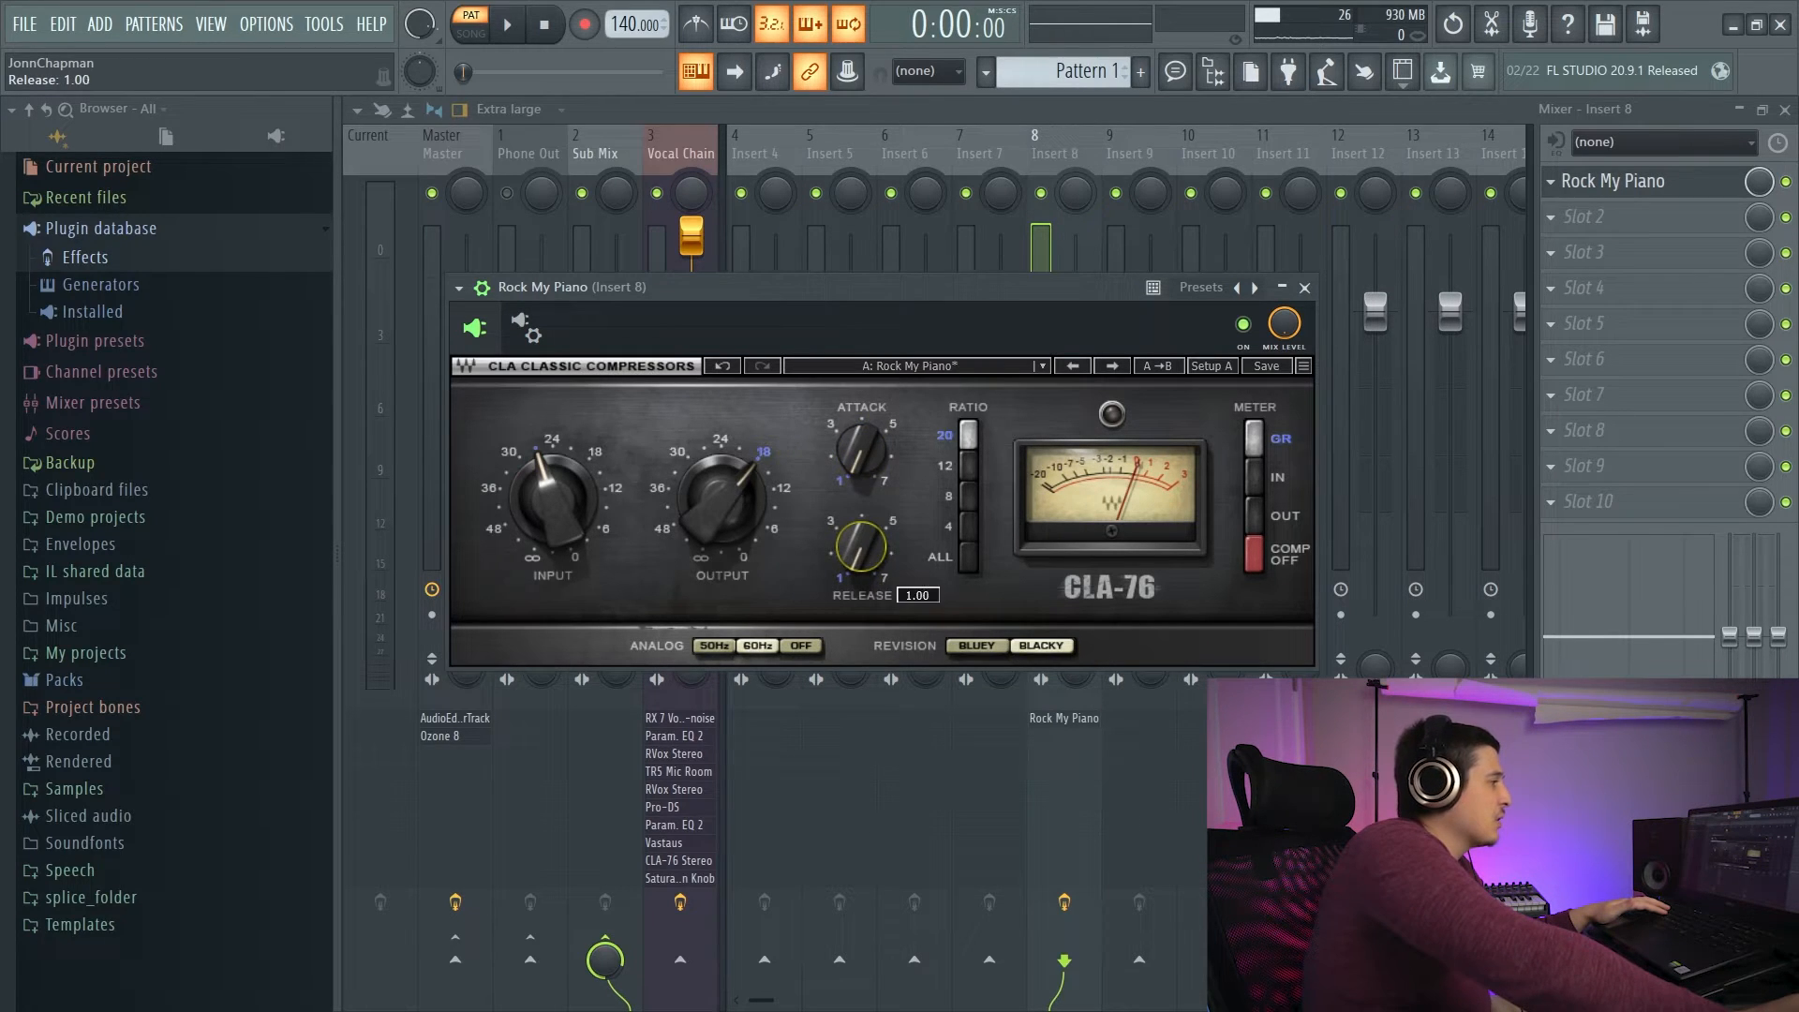
{"action": "left_click", "coordinate": [458, 287]}
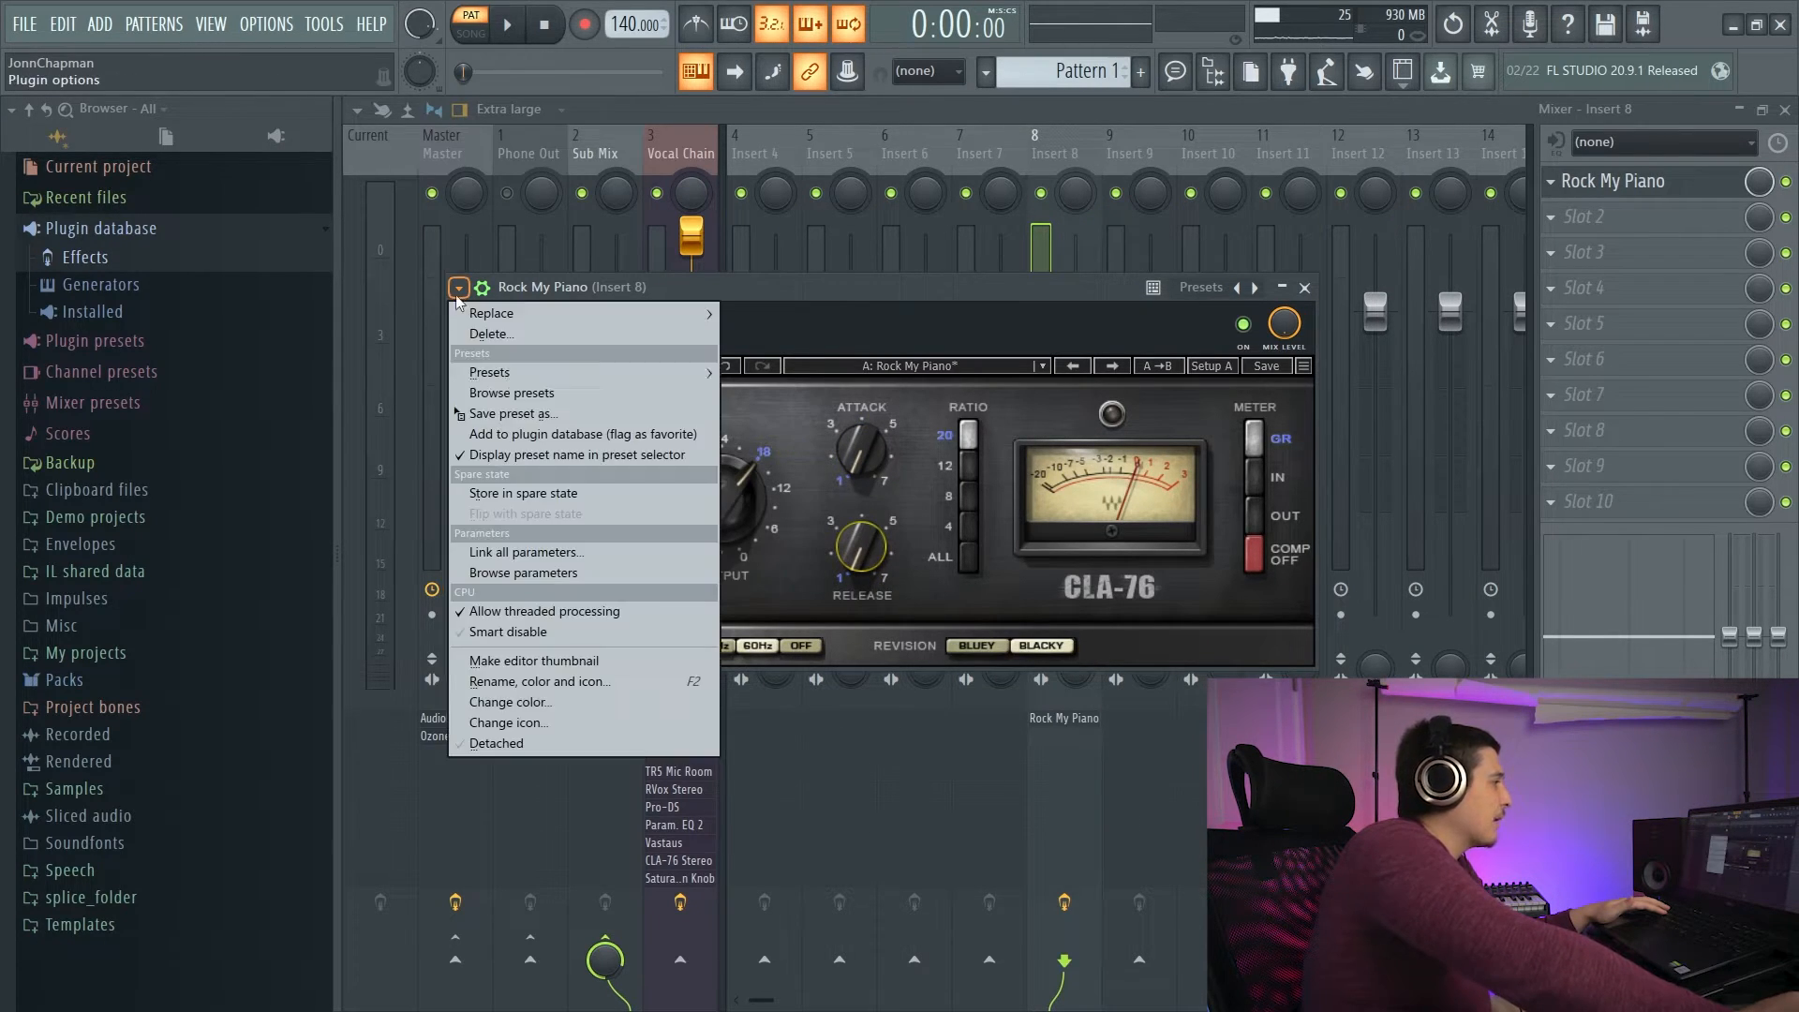
{"action": "left_click", "coordinate": [531, 498]}
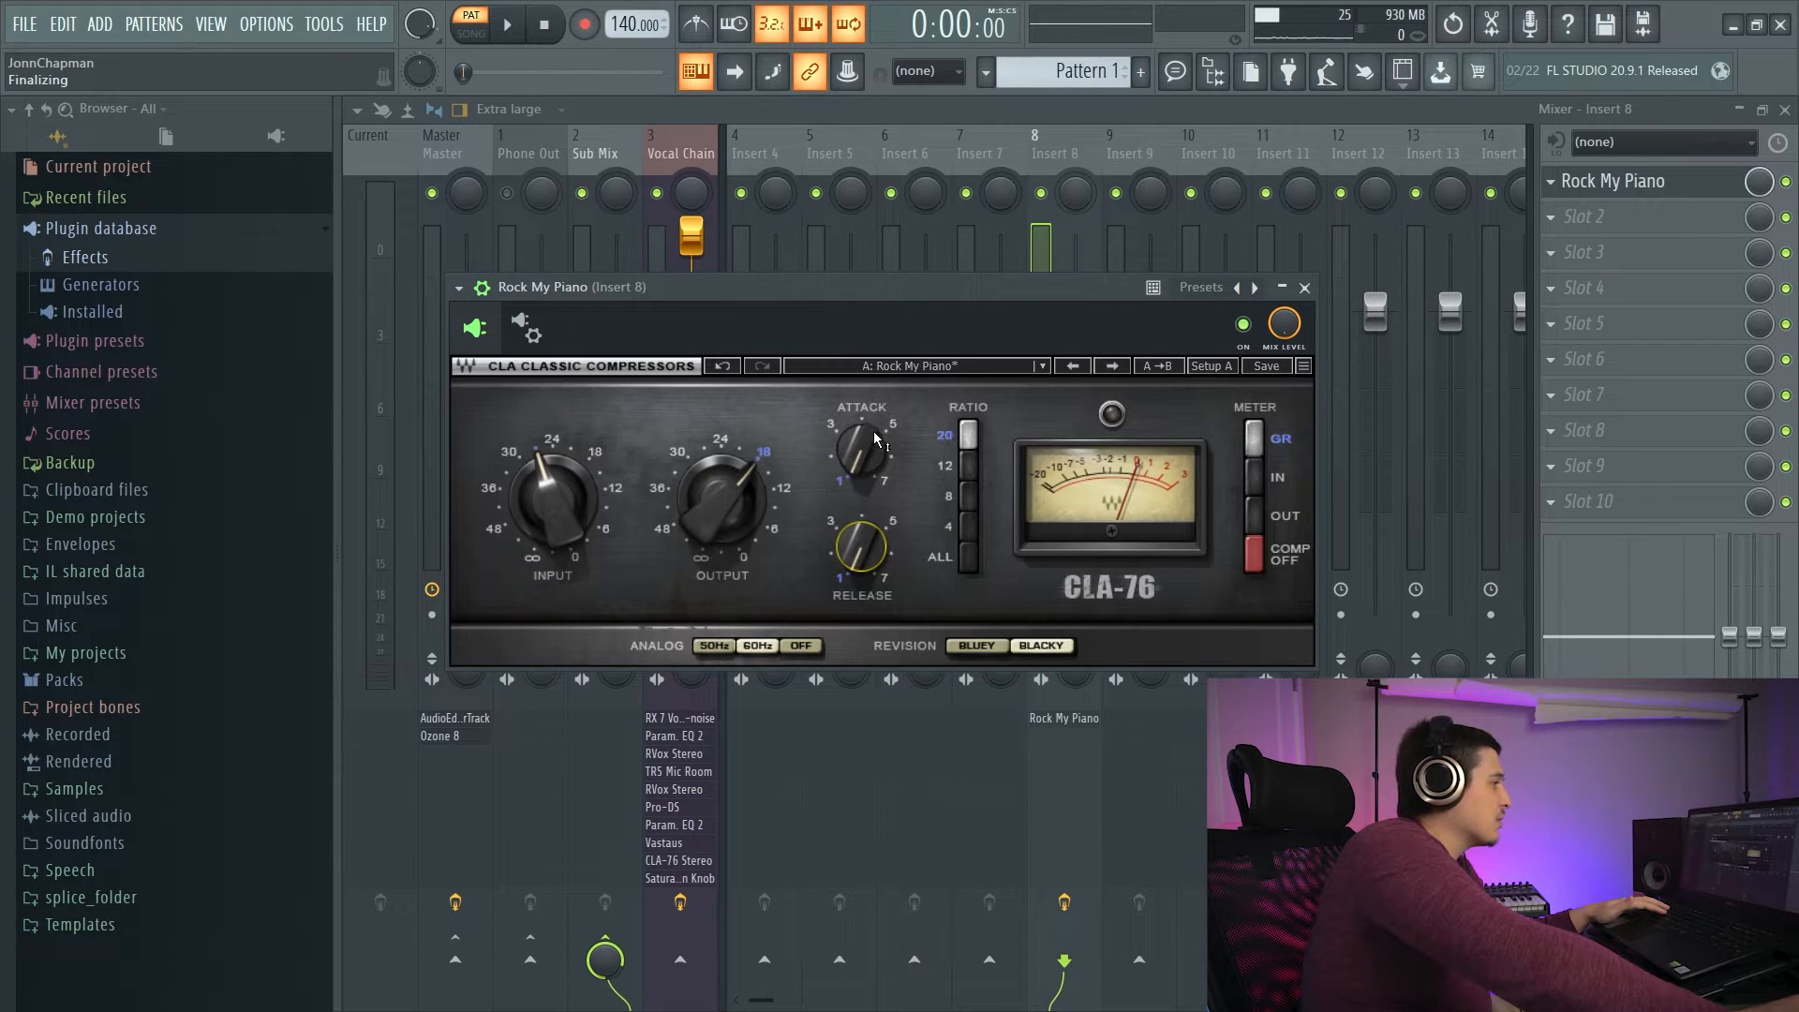
Turn the attack and release up to 7, and flip the plugin with its spare state.
{"action": "left_click_drag", "start_coordinate": [871, 496], "coordinate": [871, 471]}
{"action": "left_click_drag", "start_coordinate": [890, 559], "coordinate": [890, 534]}
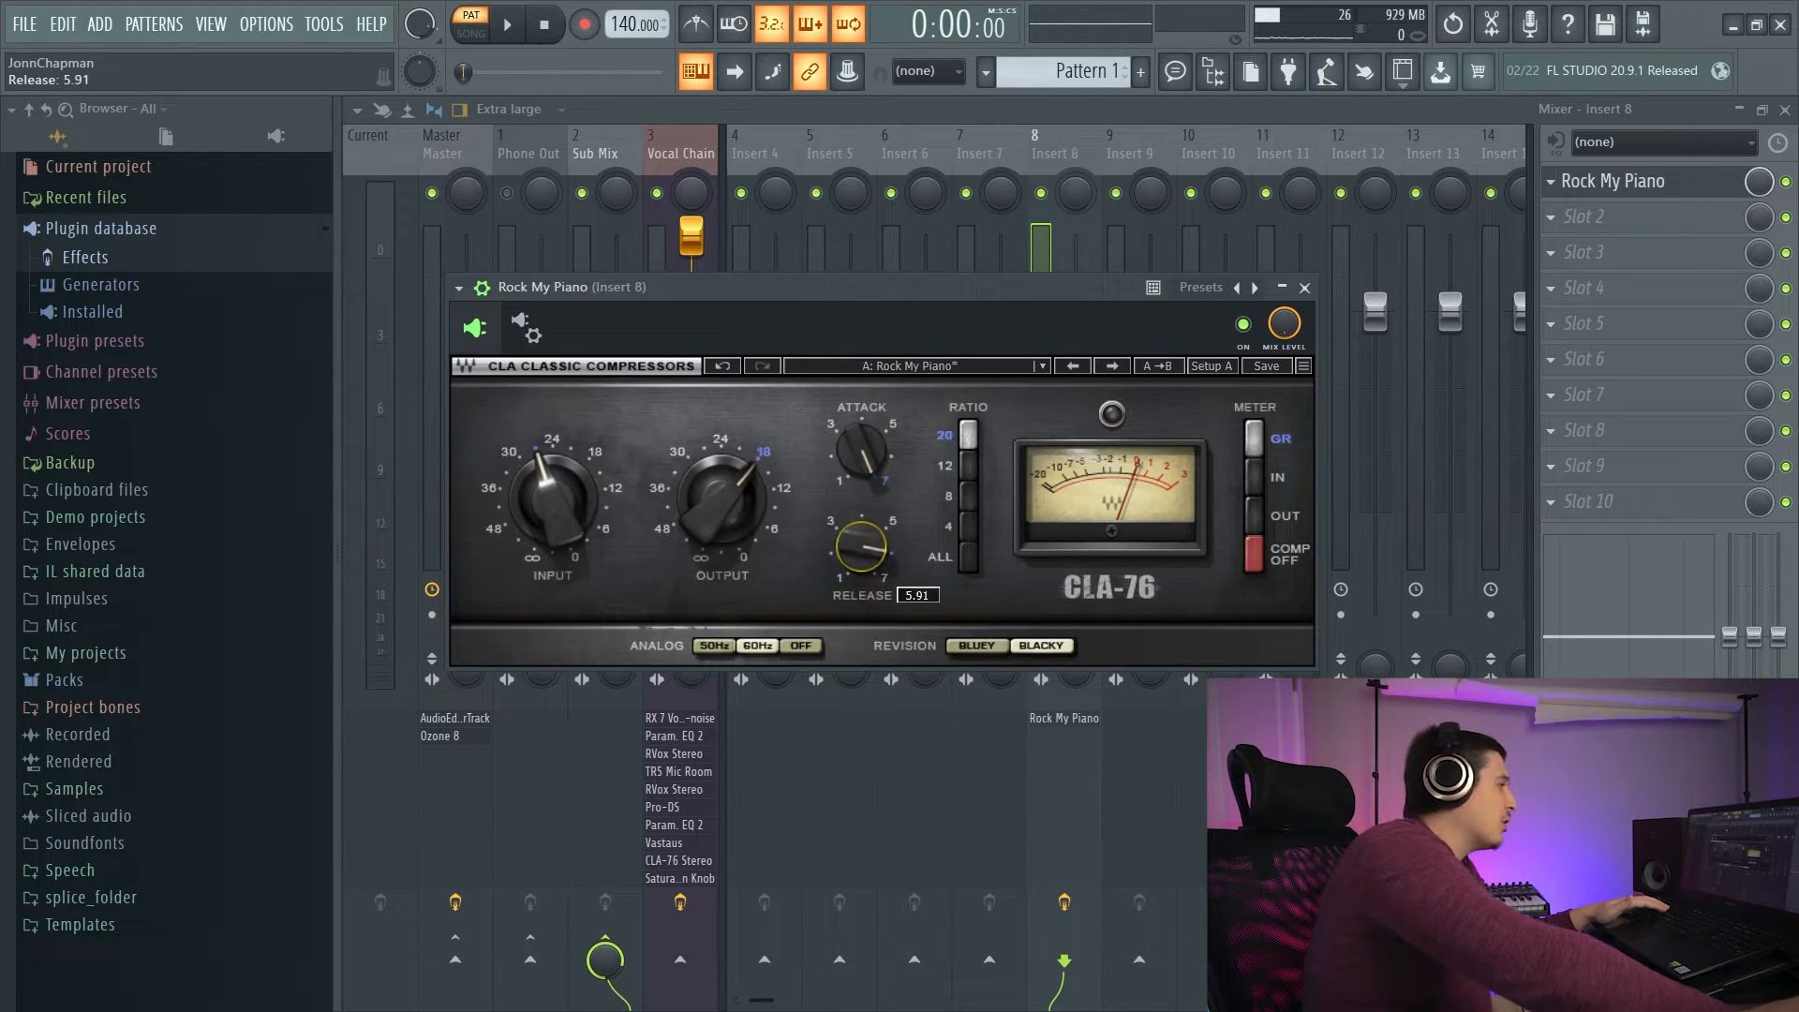
{"action": "left_click", "coordinate": [458, 288]}
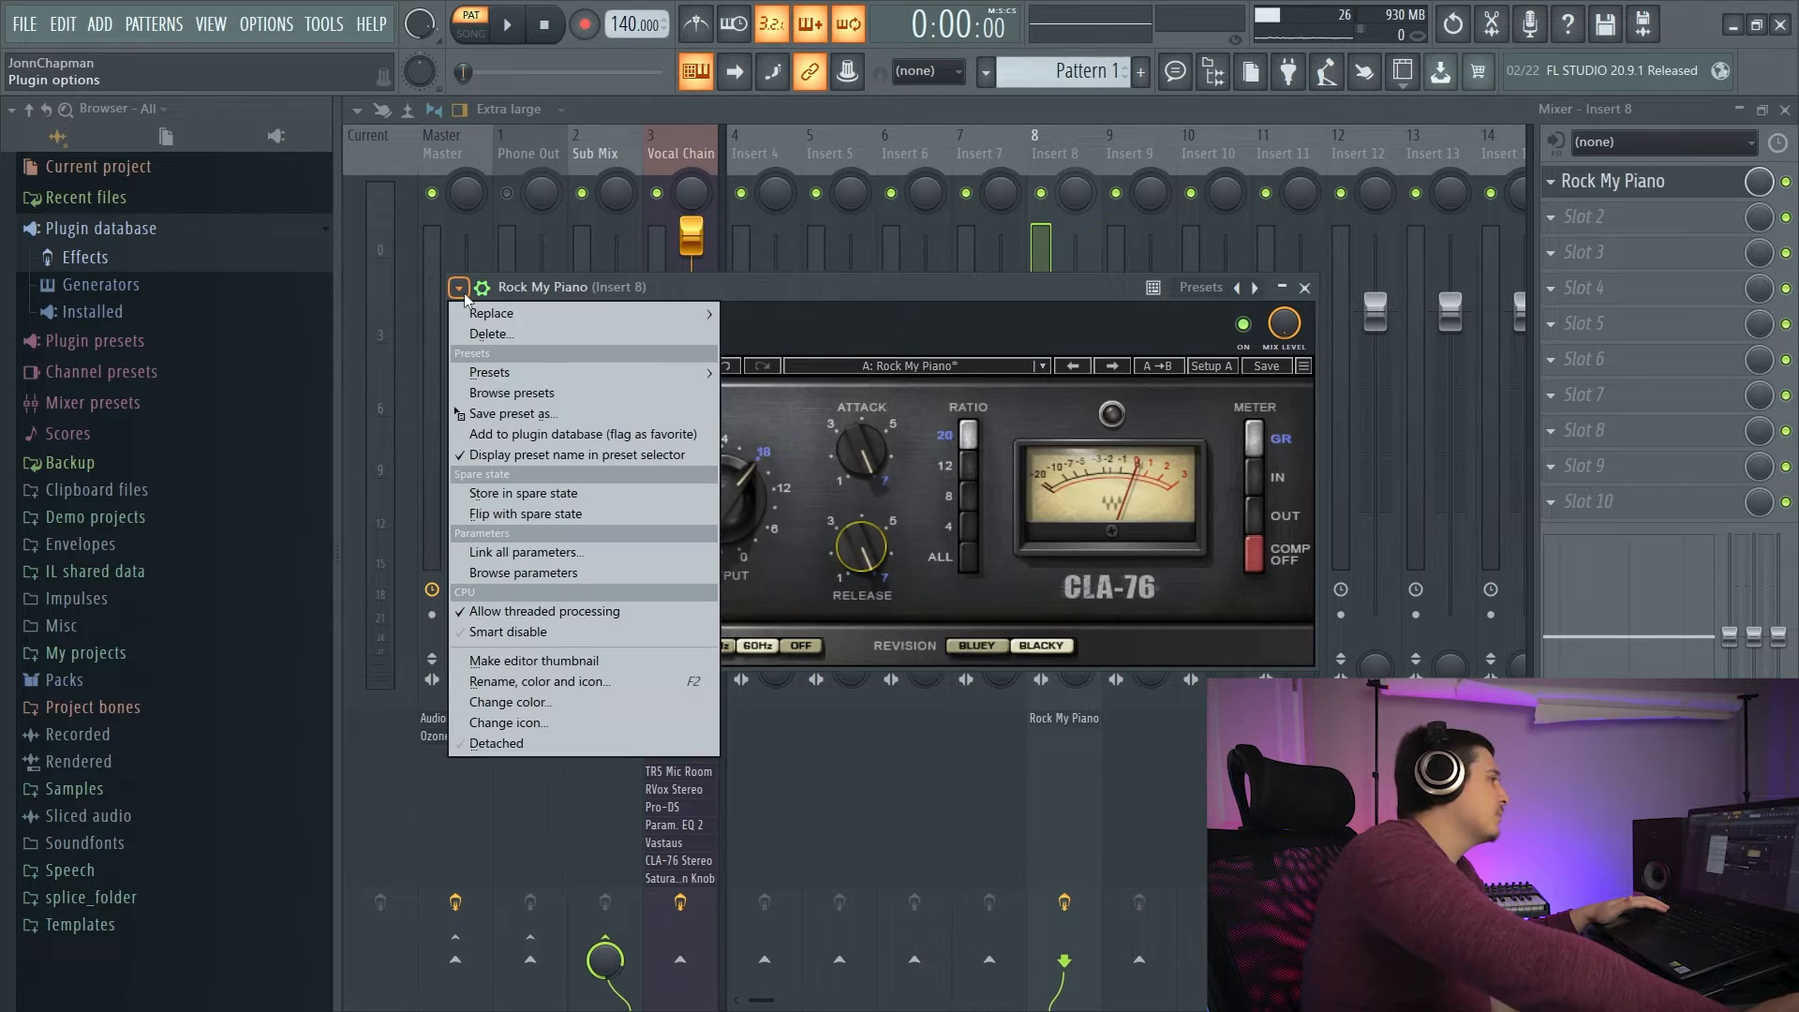
{"action": "left_click", "coordinate": [540, 514]}
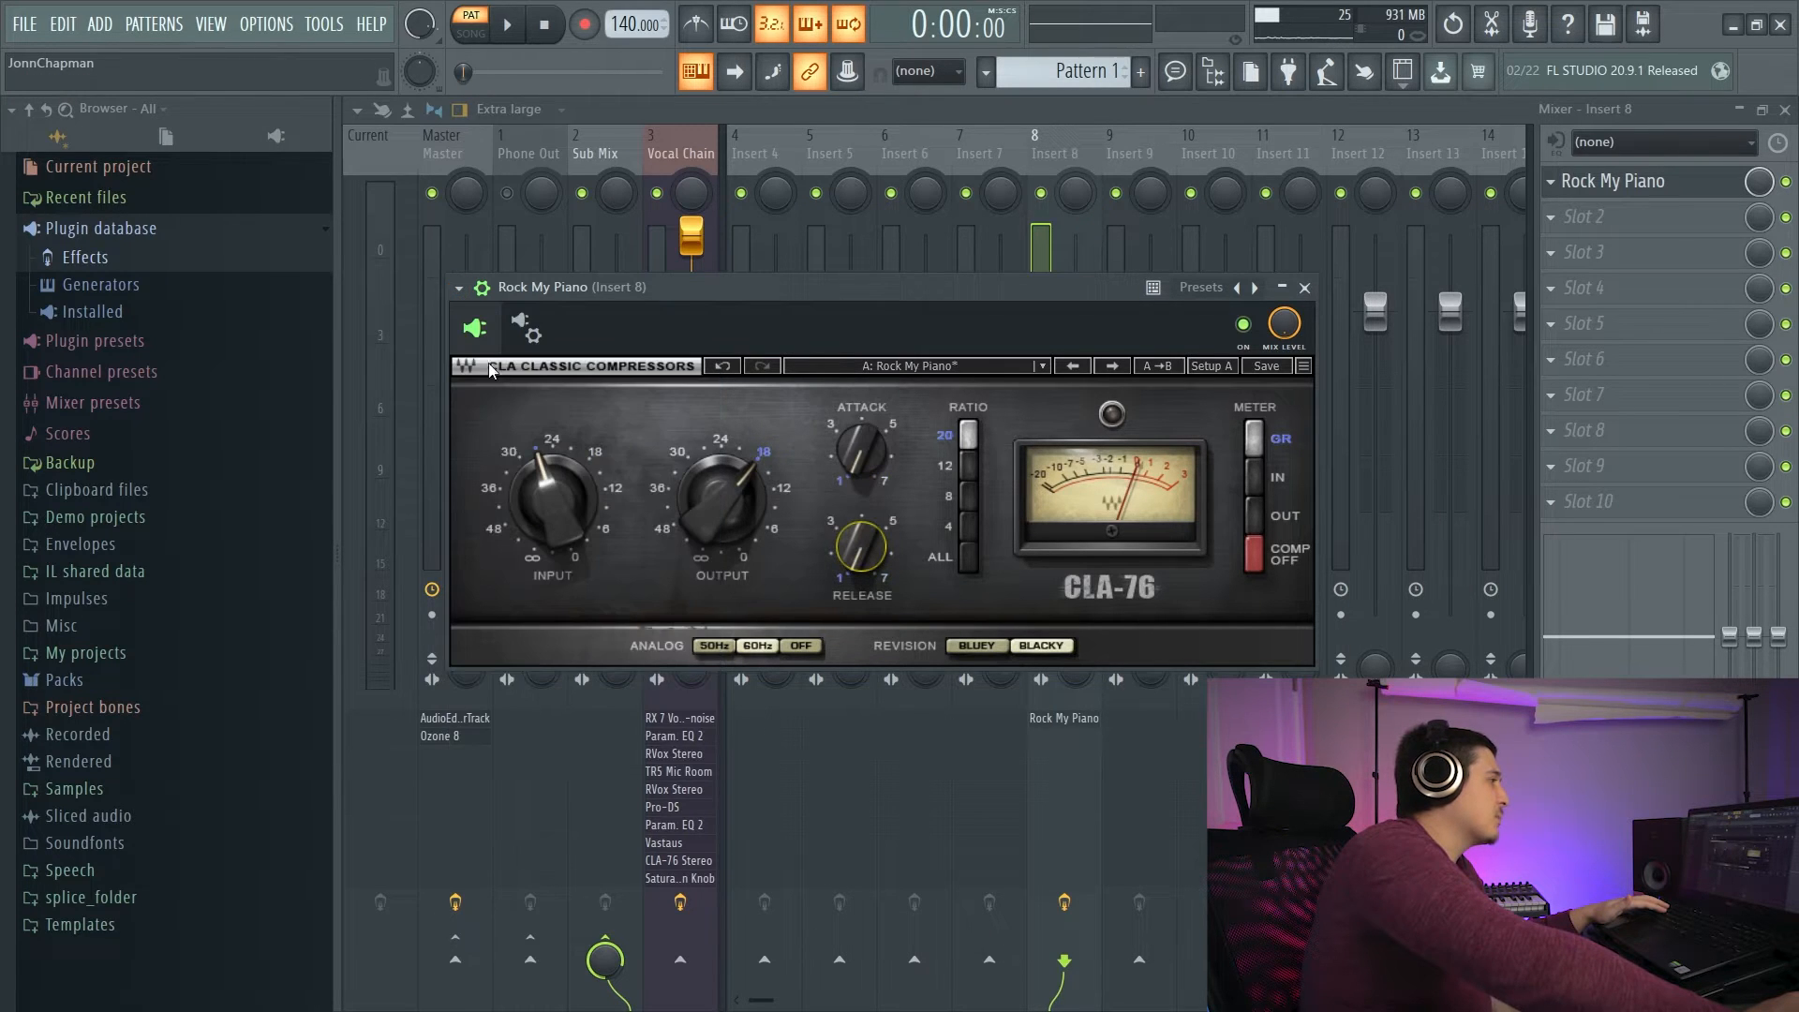
Flip the compressor repeatedly with its spare state to compare the two attack and release settings.
{"action": "left_click", "coordinate": [458, 288]}
{"action": "left_click", "coordinate": [507, 517]}
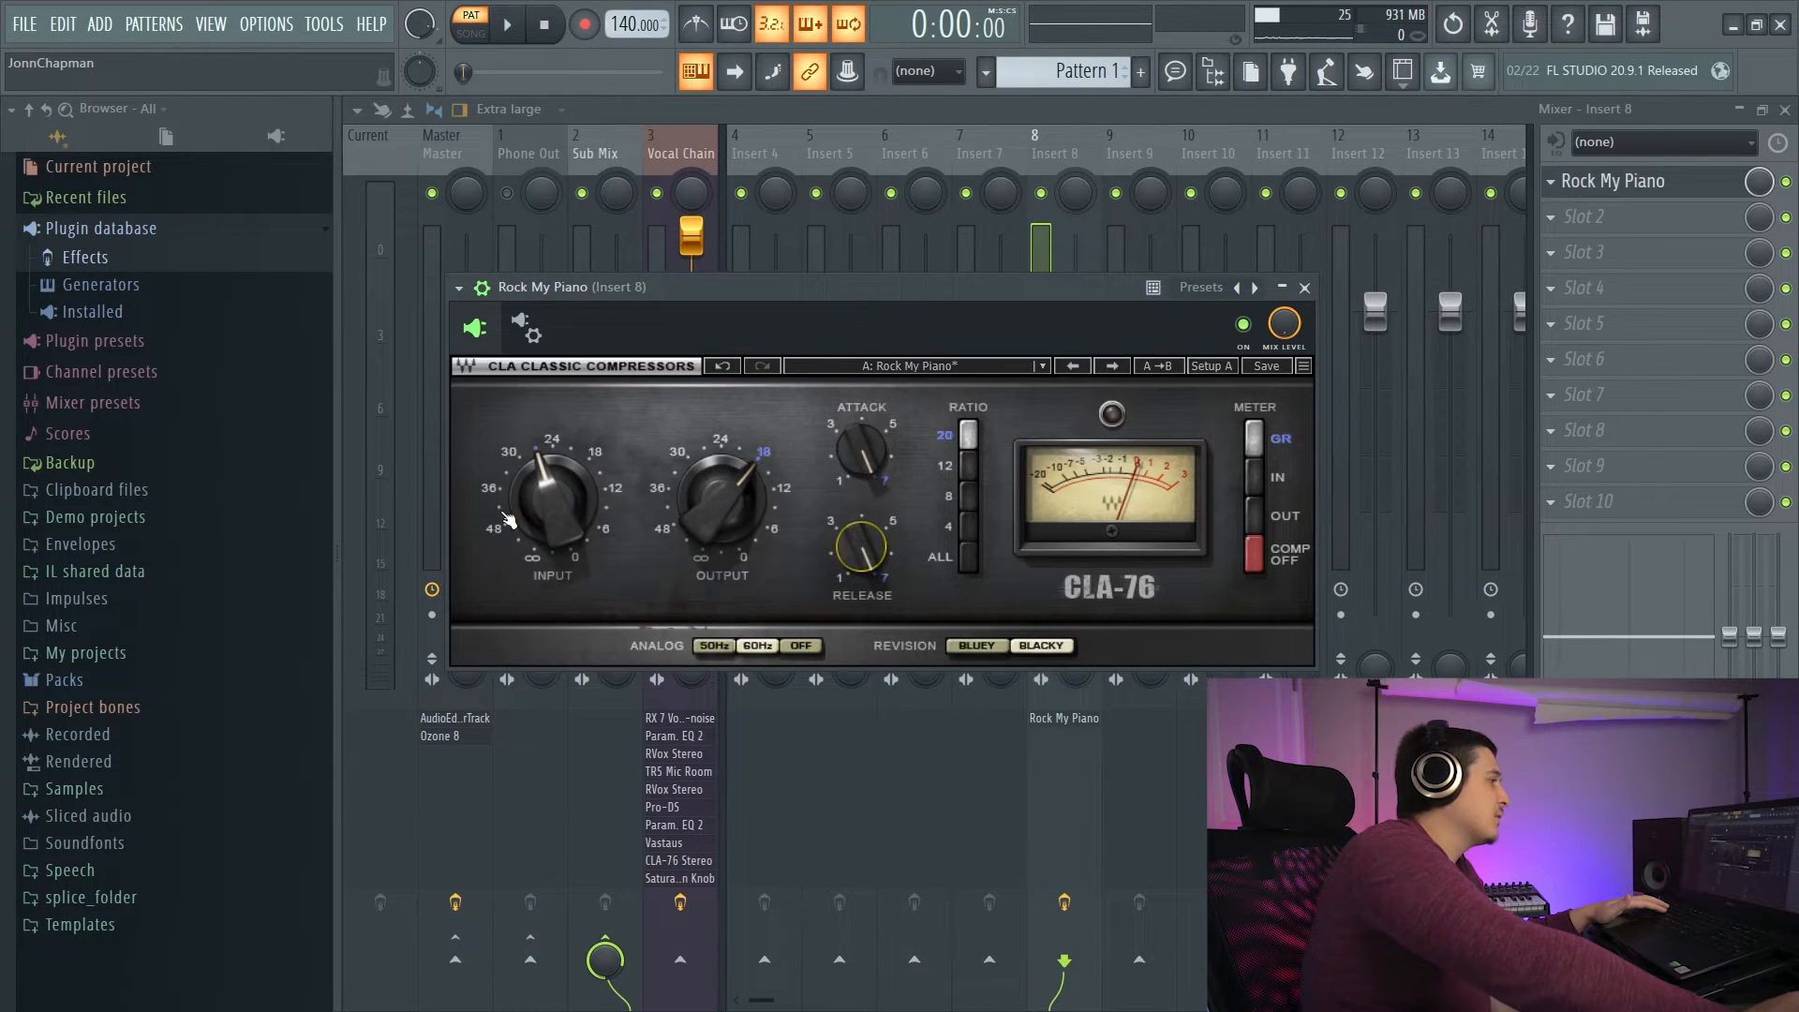
{"action": "left_click", "coordinate": [458, 288]}
{"action": "left_click", "coordinate": [507, 513]}
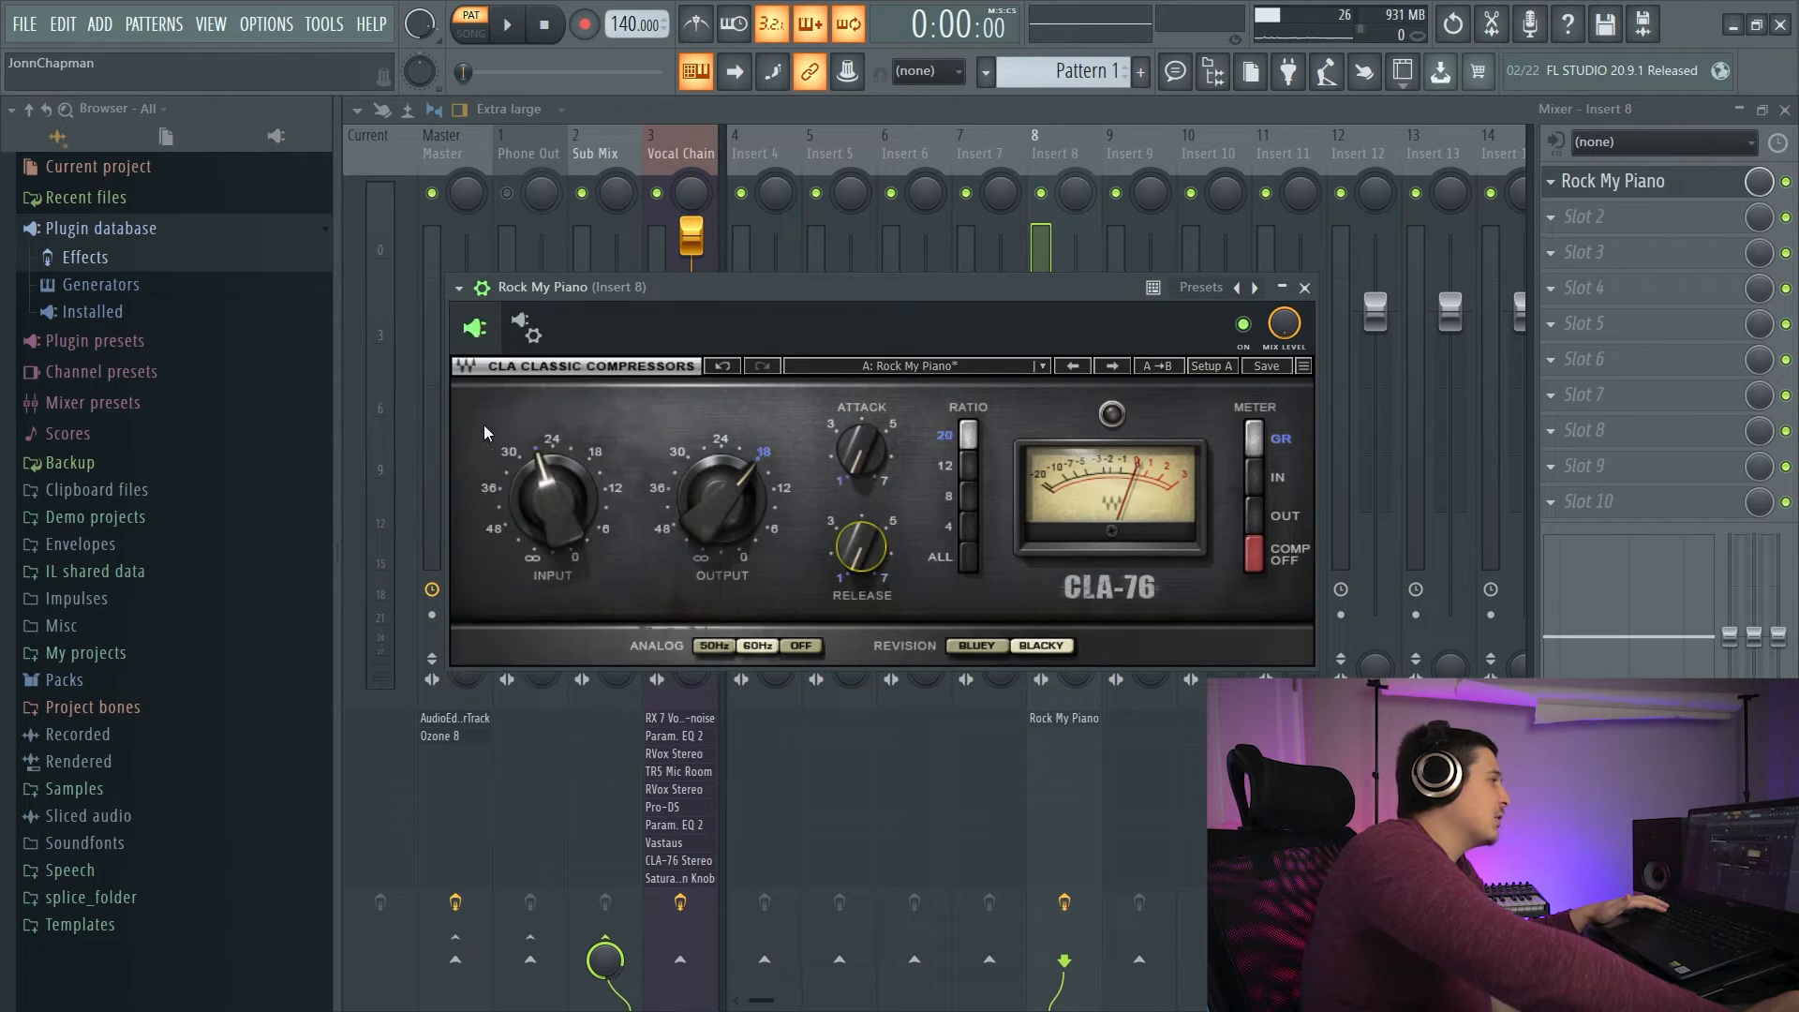
{"action": "left_click", "coordinate": [458, 288]}
{"action": "left_click", "coordinate": [507, 514]}
{"action": "left_click", "coordinate": [458, 288]}
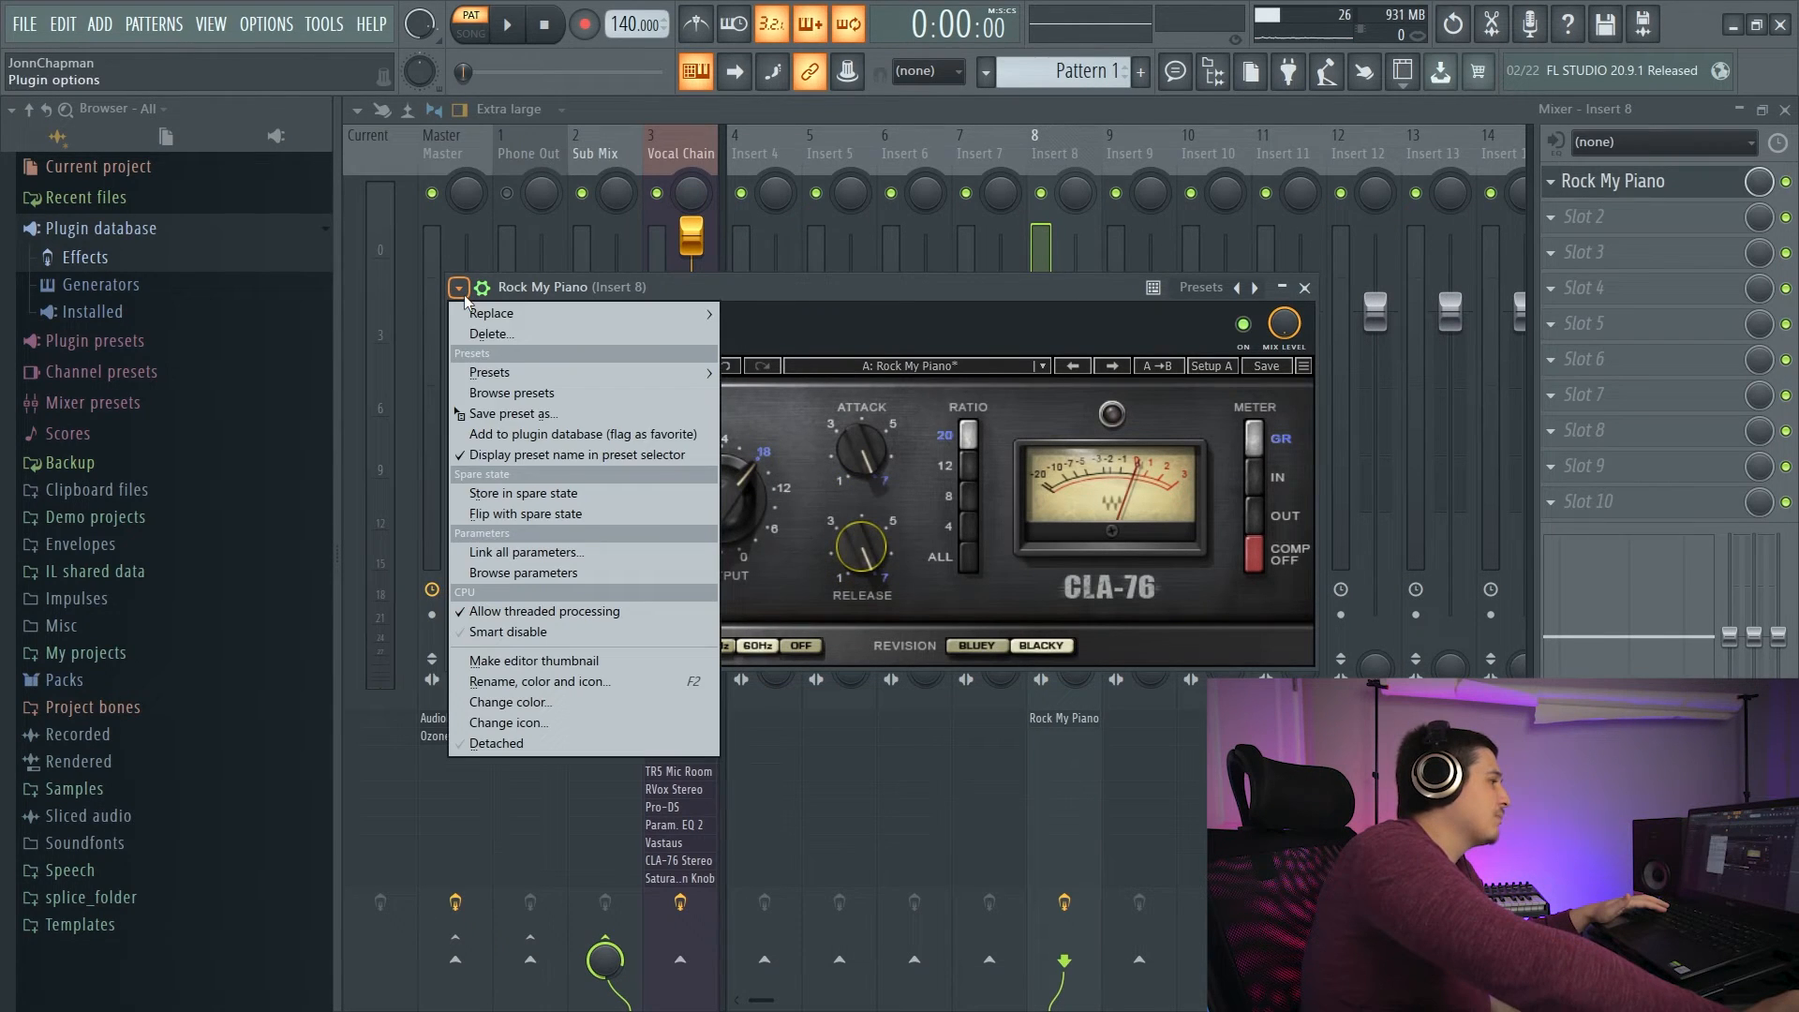
{"action": "left_click", "coordinate": [507, 513]}
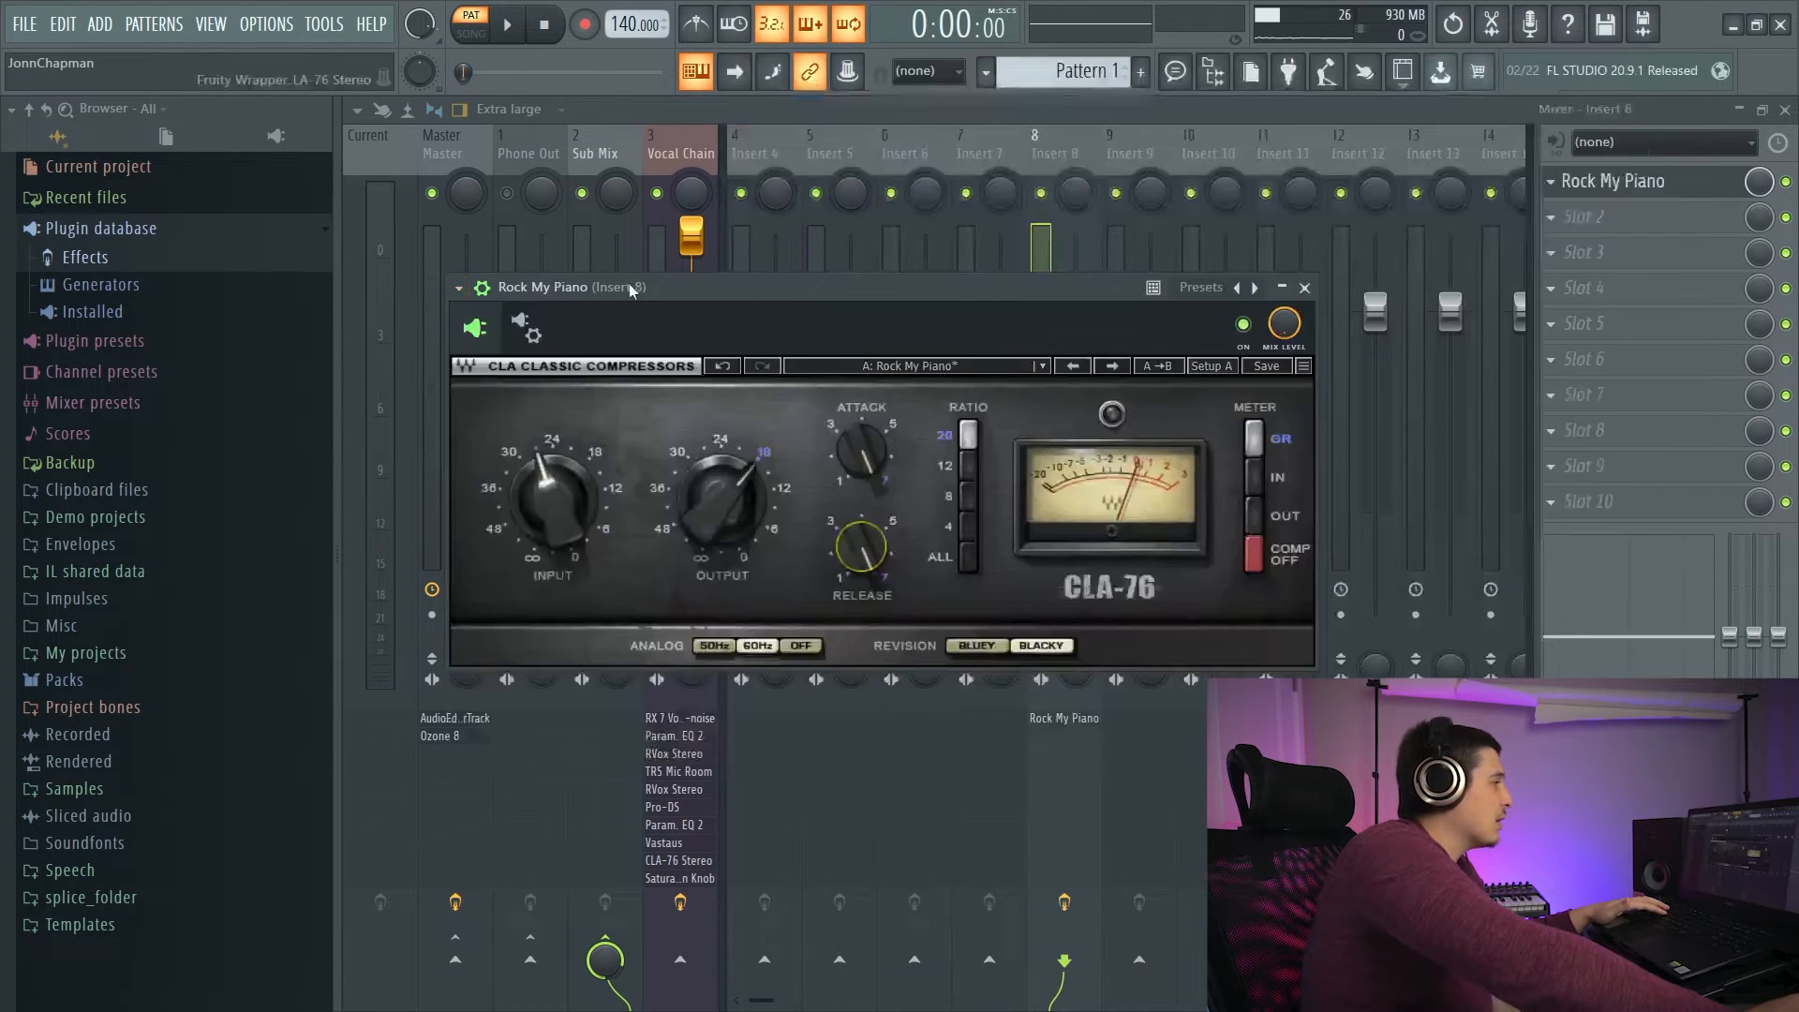
{"action": "left_click", "coordinate": [459, 288]}
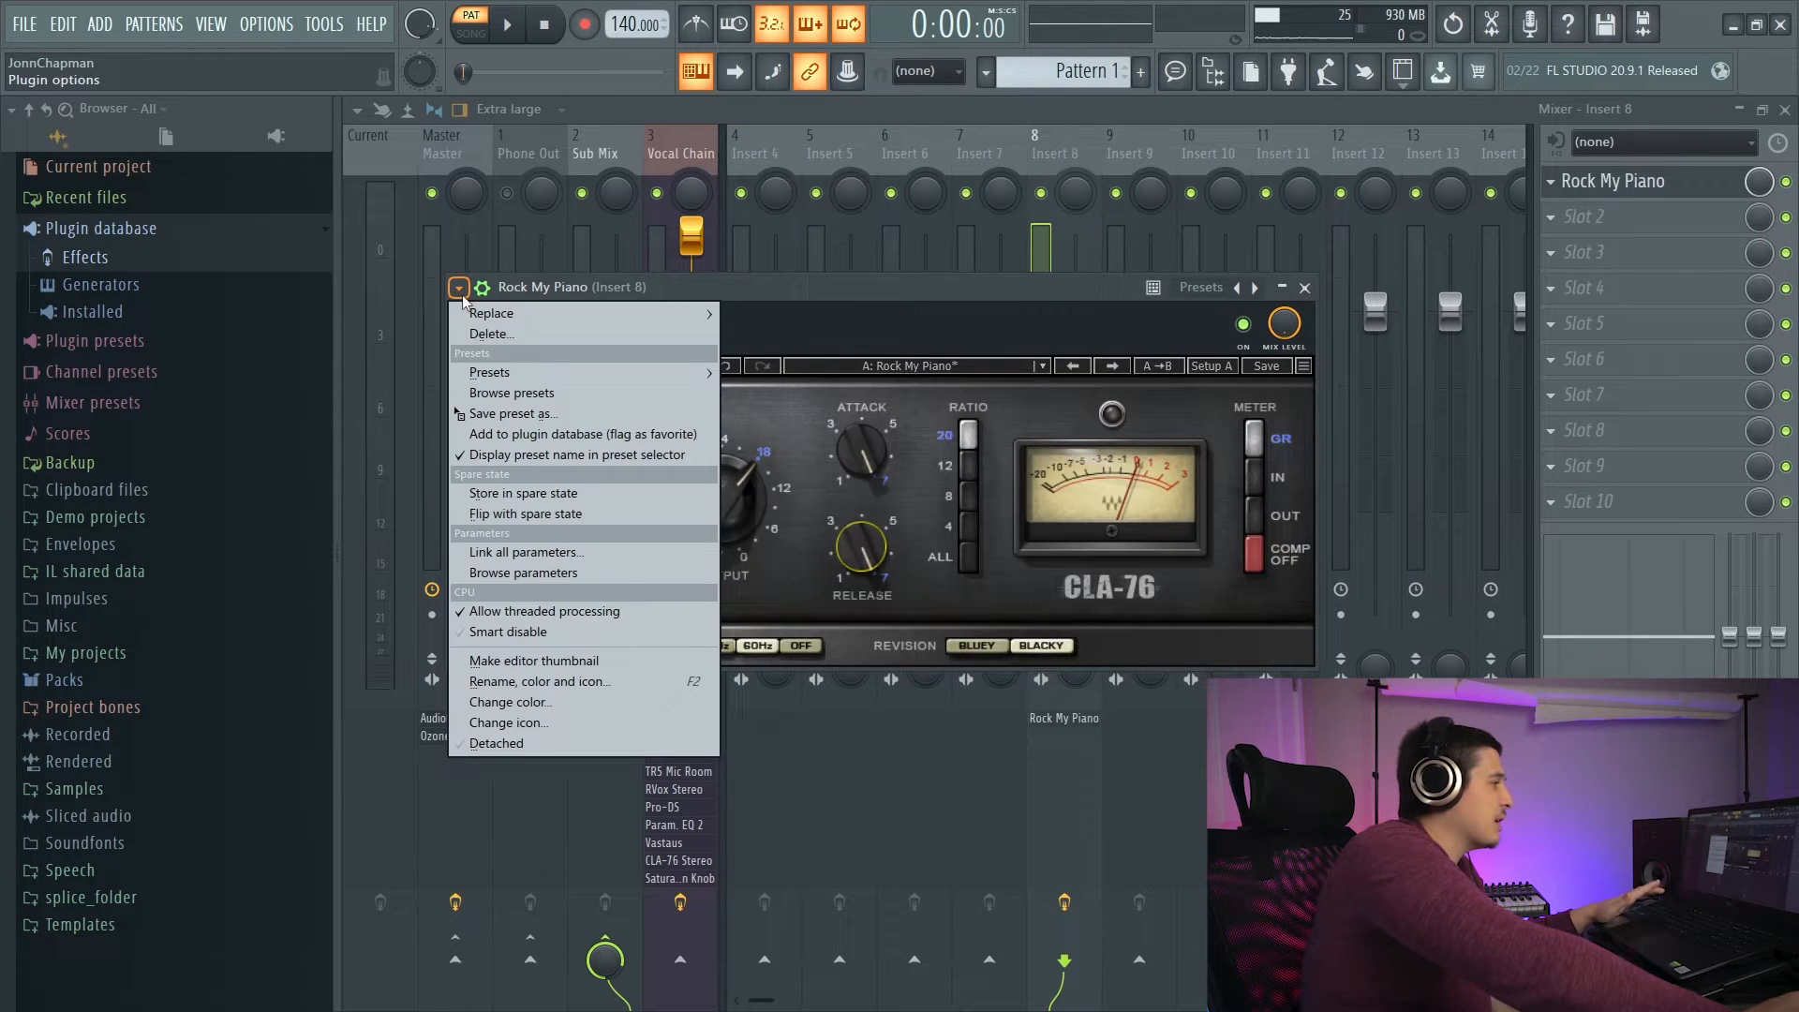
{"action": "key", "text": "f"}
{"action": "left_click", "coordinate": [463, 294]}
{"action": "key", "text": "f"}
{"action": "left_click", "coordinate": [463, 295]}
{"action": "key", "text": "f"}
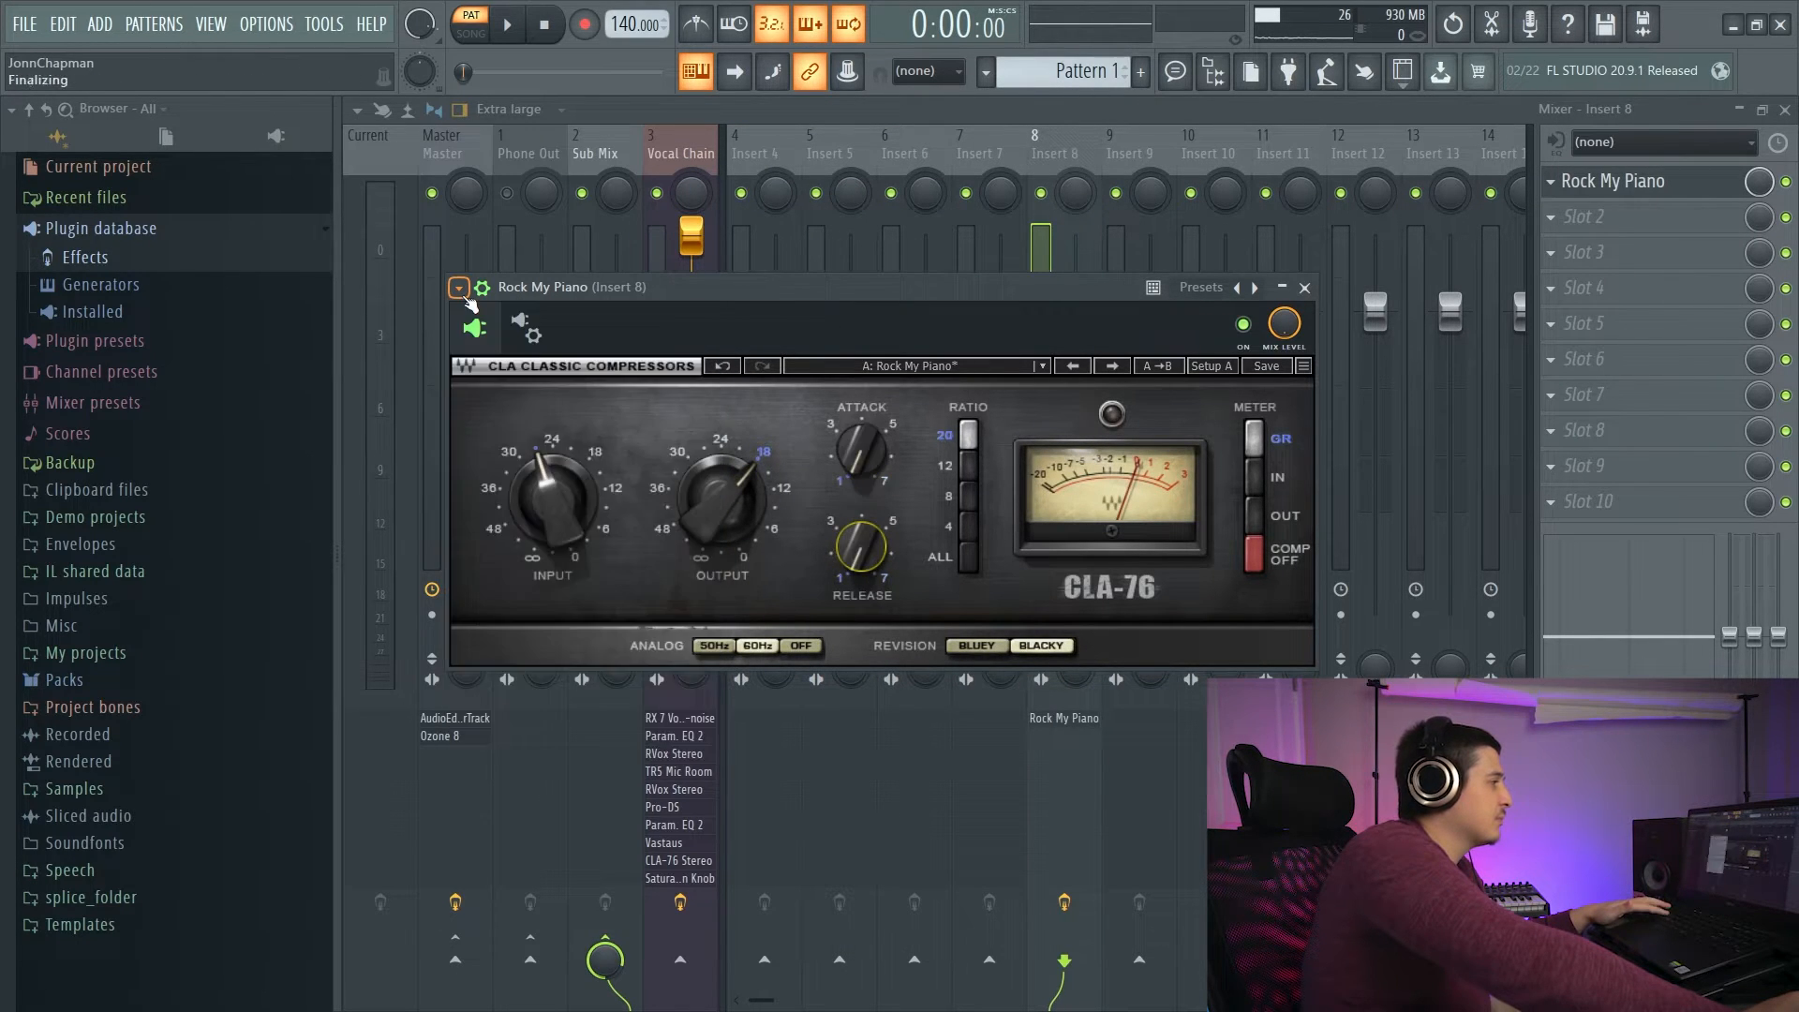
{"action": "left_click", "coordinate": [463, 294]}
{"action": "key", "text": "f"}
{"action": "left_click", "coordinate": [463, 294]}
{"action": "key", "text": "f"}
{"action": "left_click", "coordinate": [463, 295]}
{"action": "key", "text": "f"}
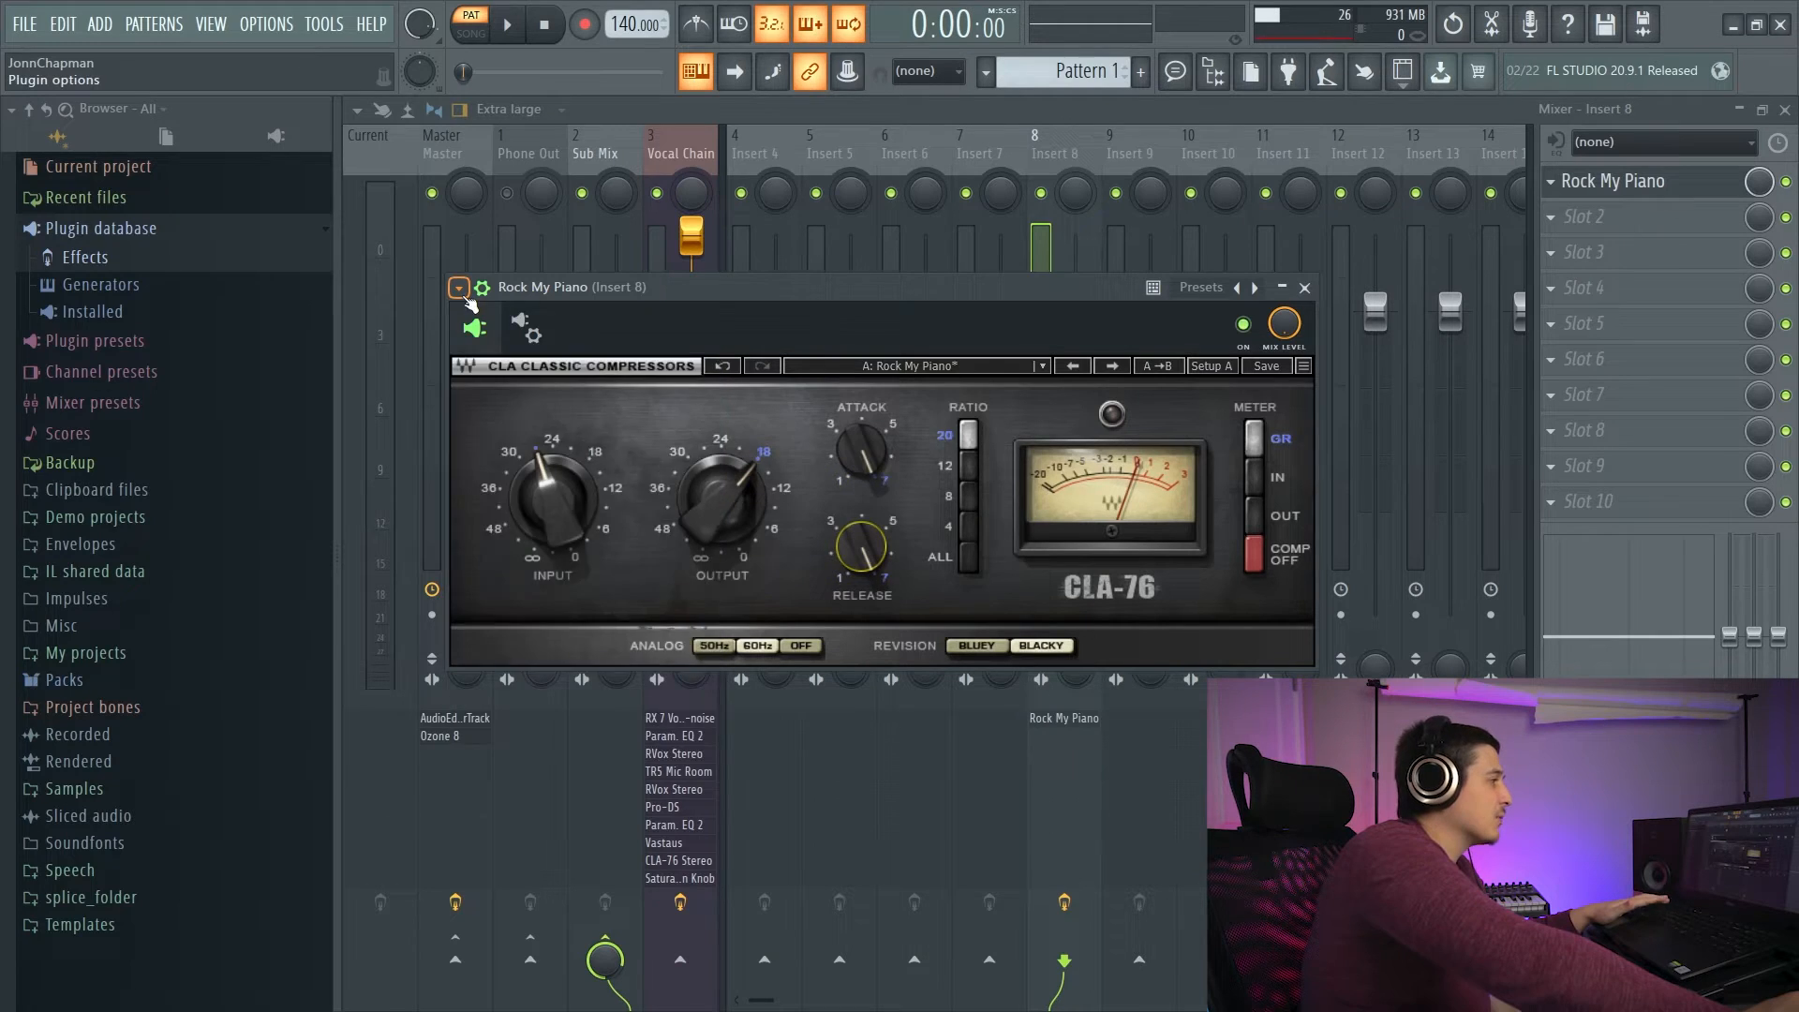
View the remote control settings for linking all of the plugin's parameters, and close the dialog.
{"action": "left_click", "coordinate": [462, 295]}
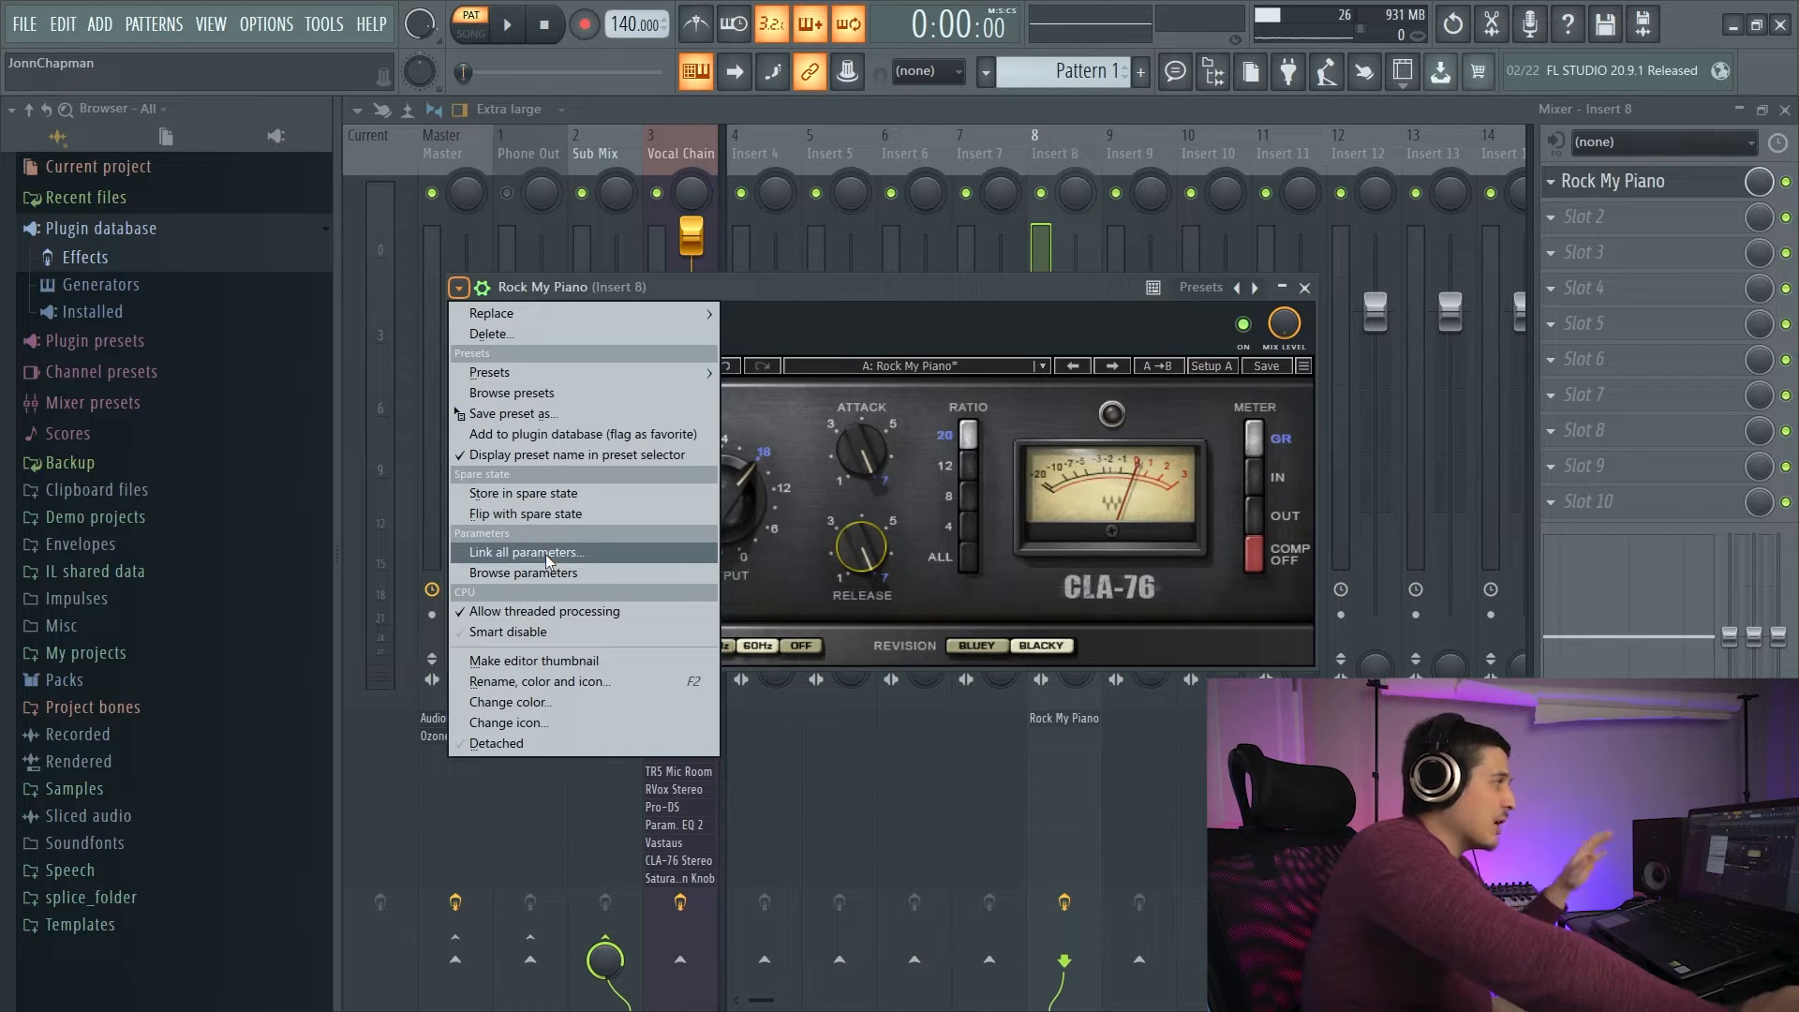
{"action": "left_click", "coordinate": [959, 312]}
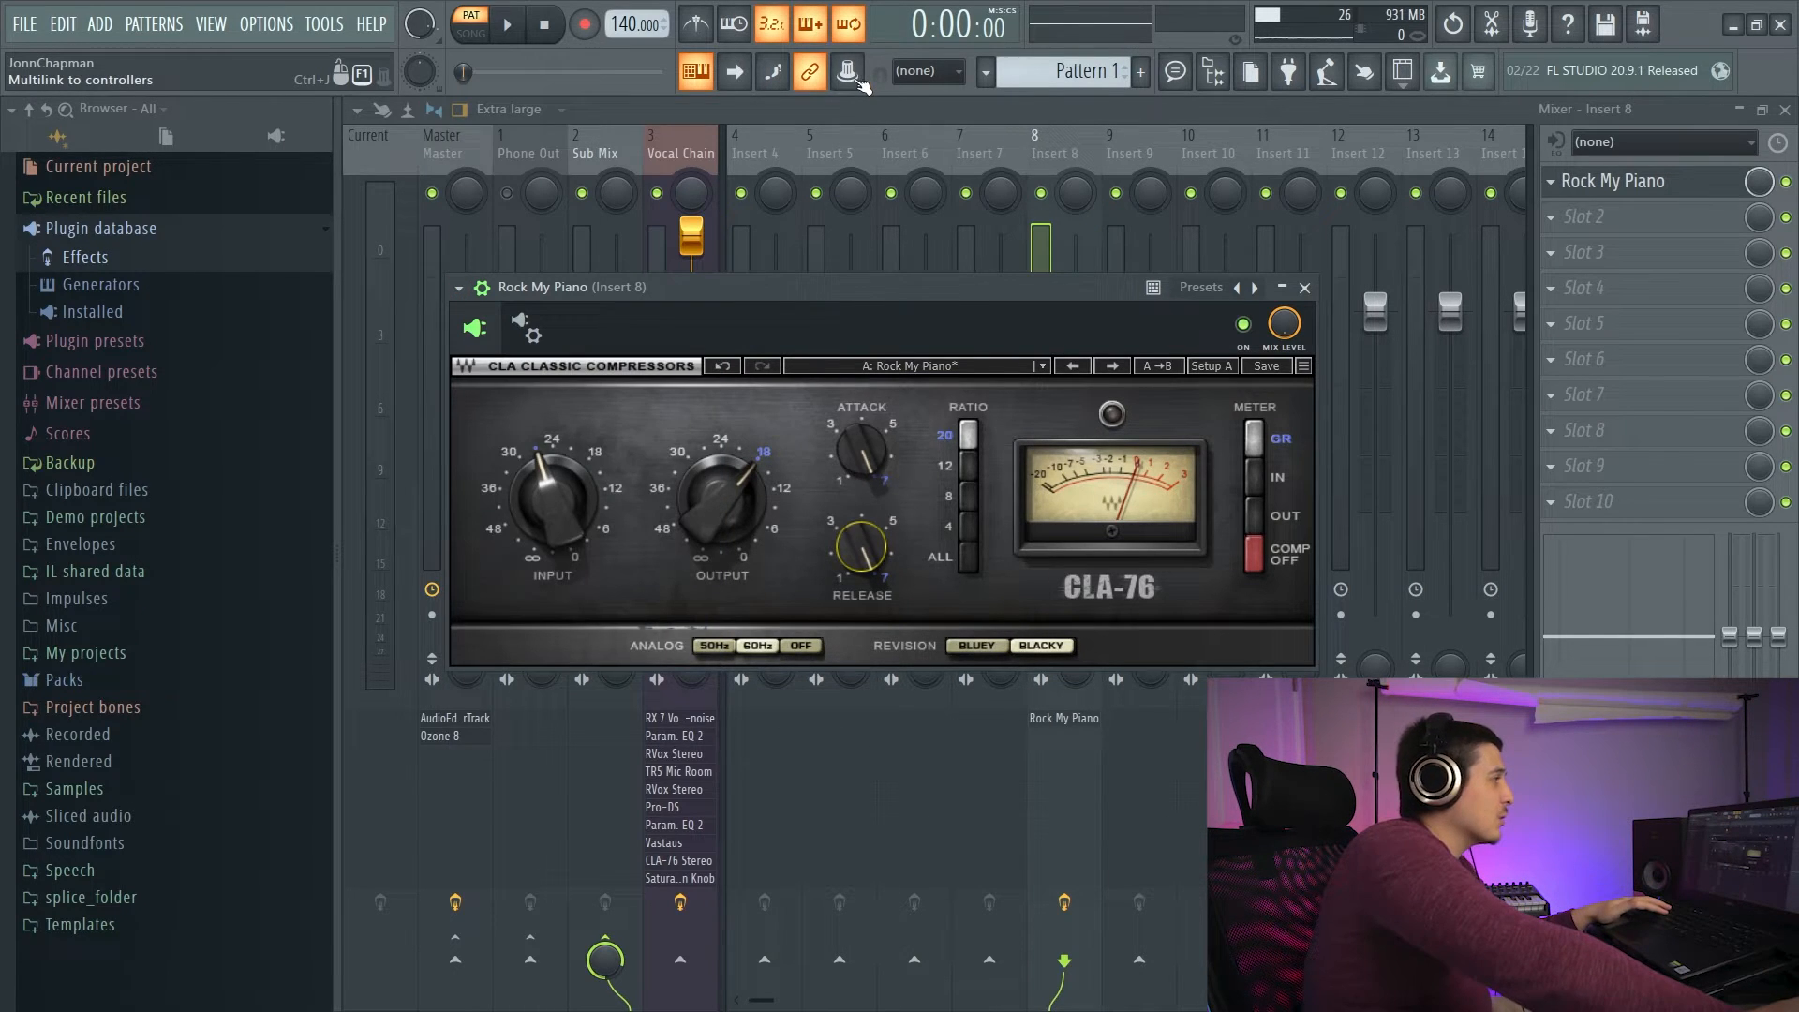
{"action": "left_click_drag", "start_coordinate": [832, 296], "coordinate": [820, 293]}
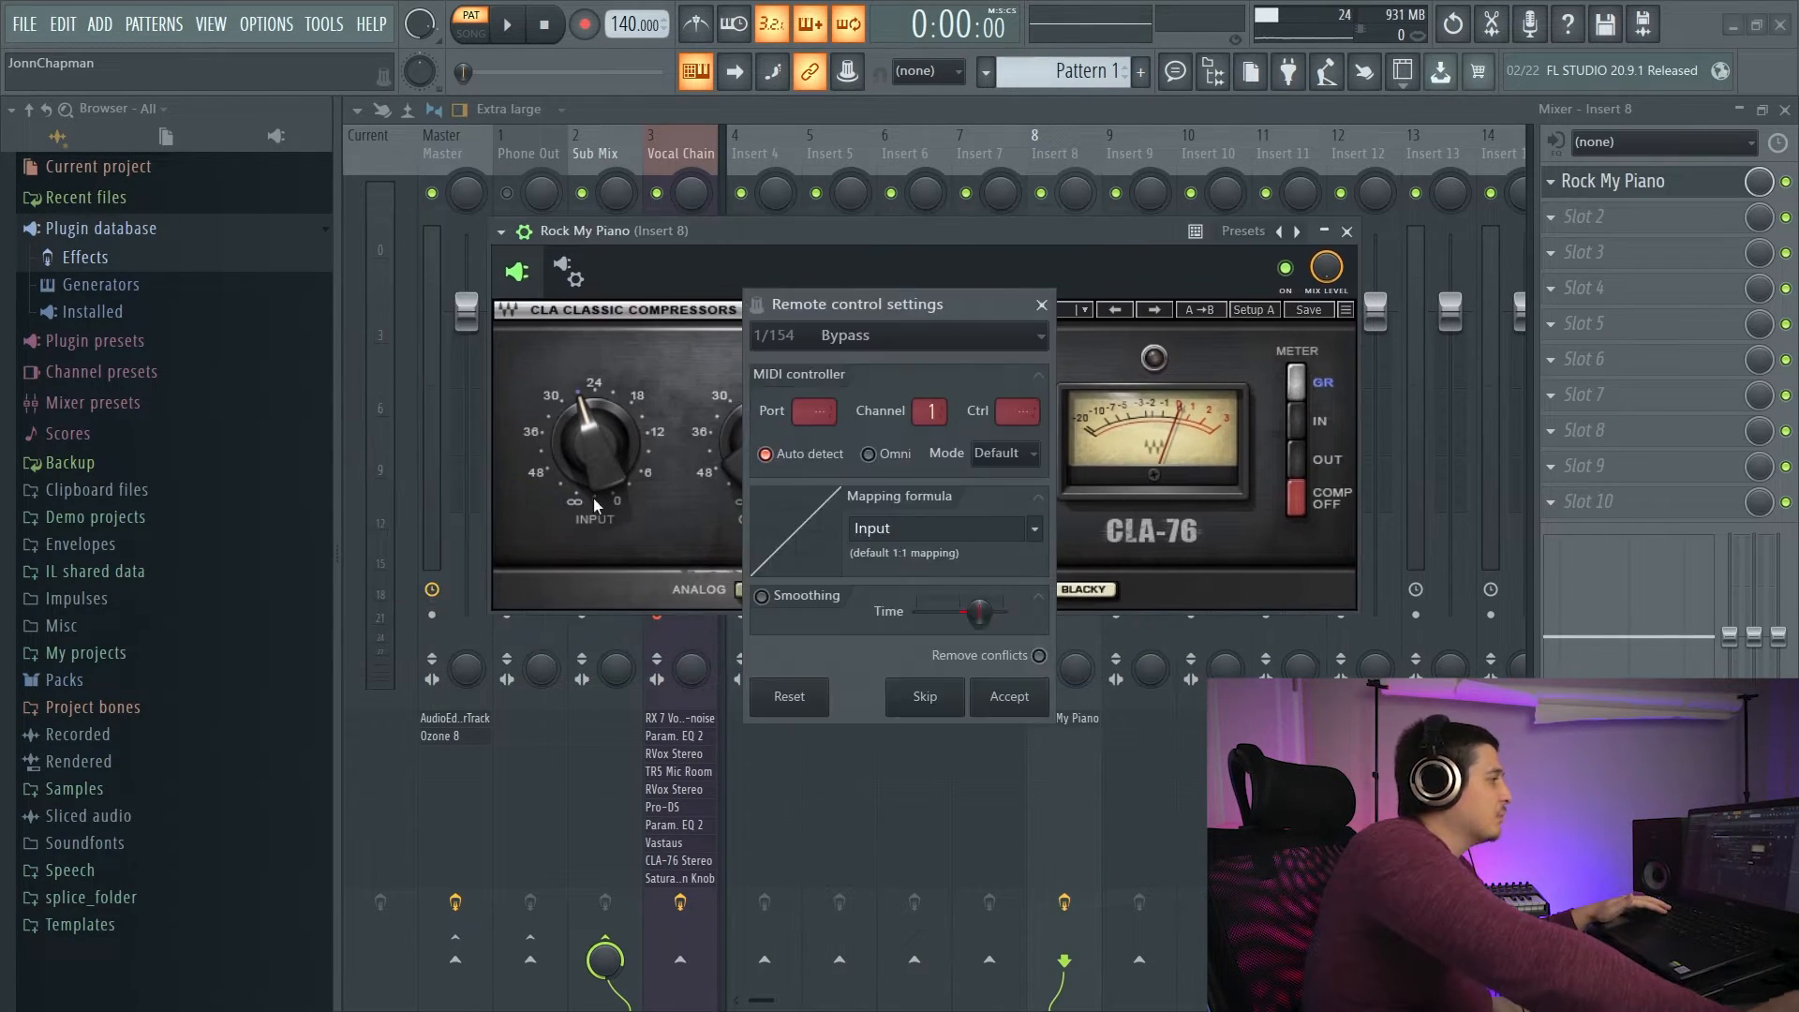
{"action": "mouse_move", "coordinate": [835, 305]}
{"action": "left_mouse_down"}
{"action": "mouse_move", "coordinate": [958, 313]}
{"action": "mouse_move", "coordinate": [750, 293]}
{"action": "mouse_move", "coordinate": [706, 320]}
{"action": "mouse_move", "coordinate": [814, 279]}
{"action": "left_mouse_up"}
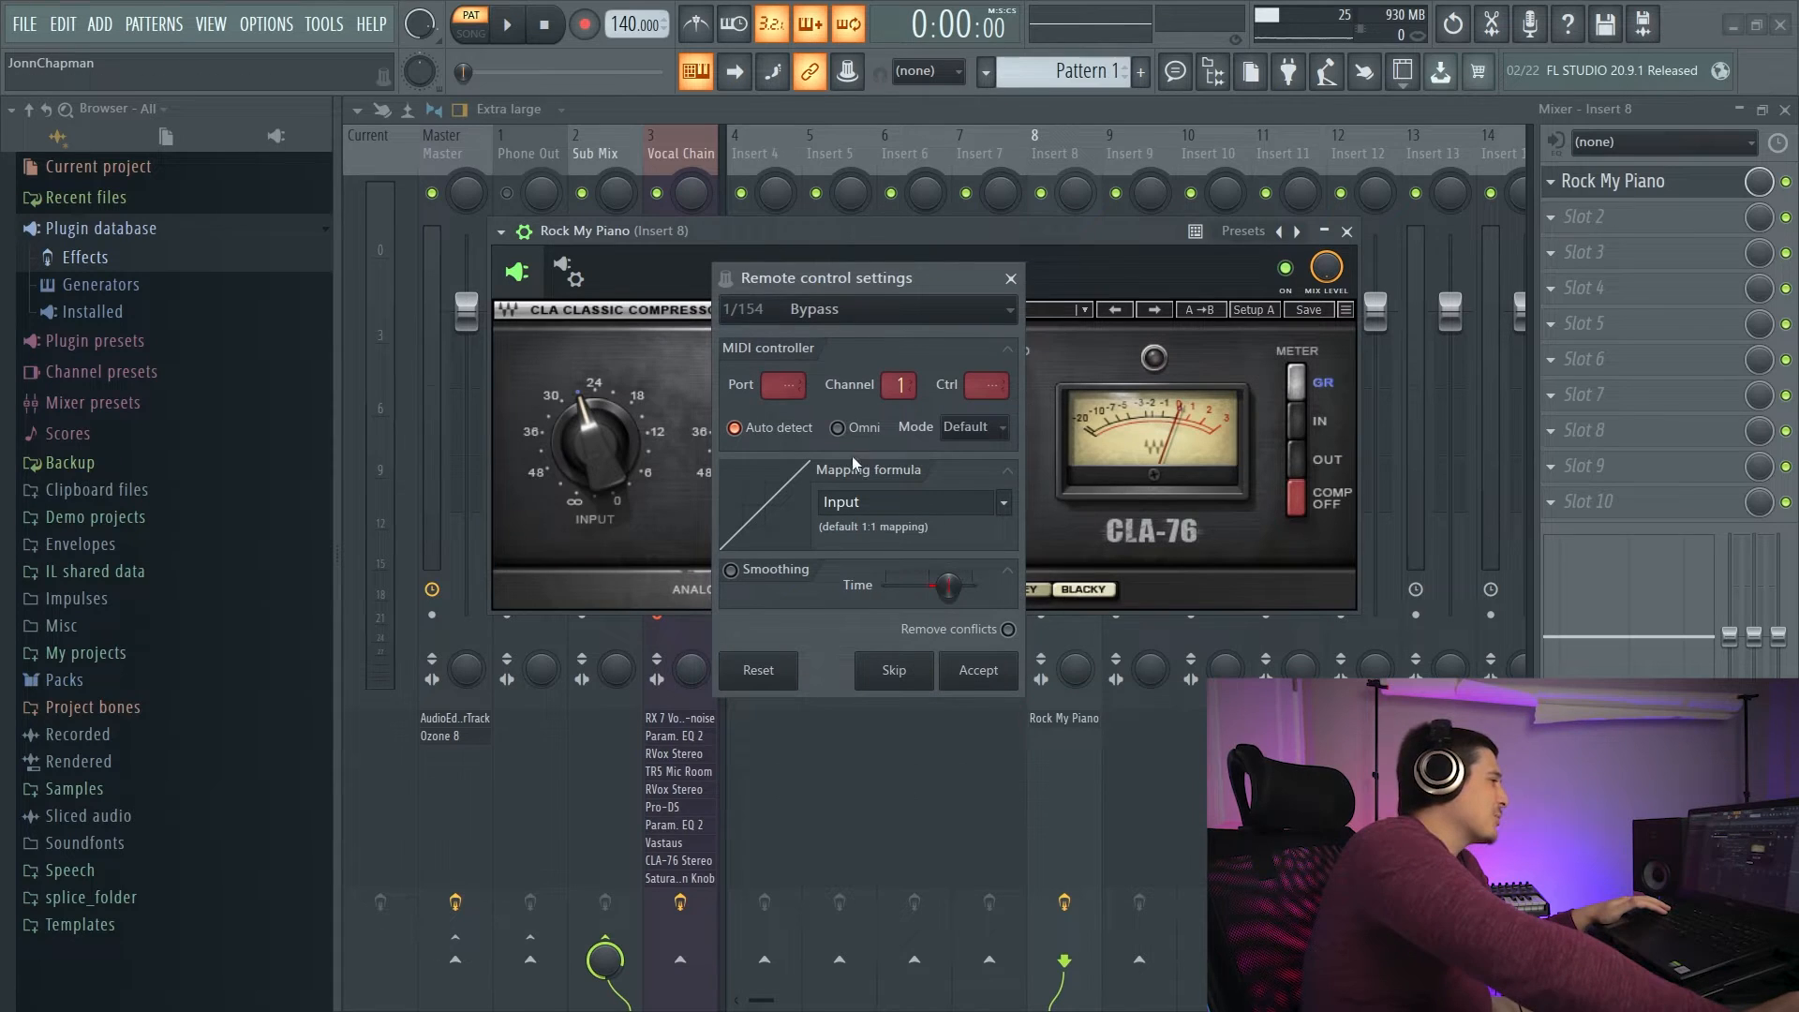
{"action": "left_click", "coordinate": [1011, 278]}
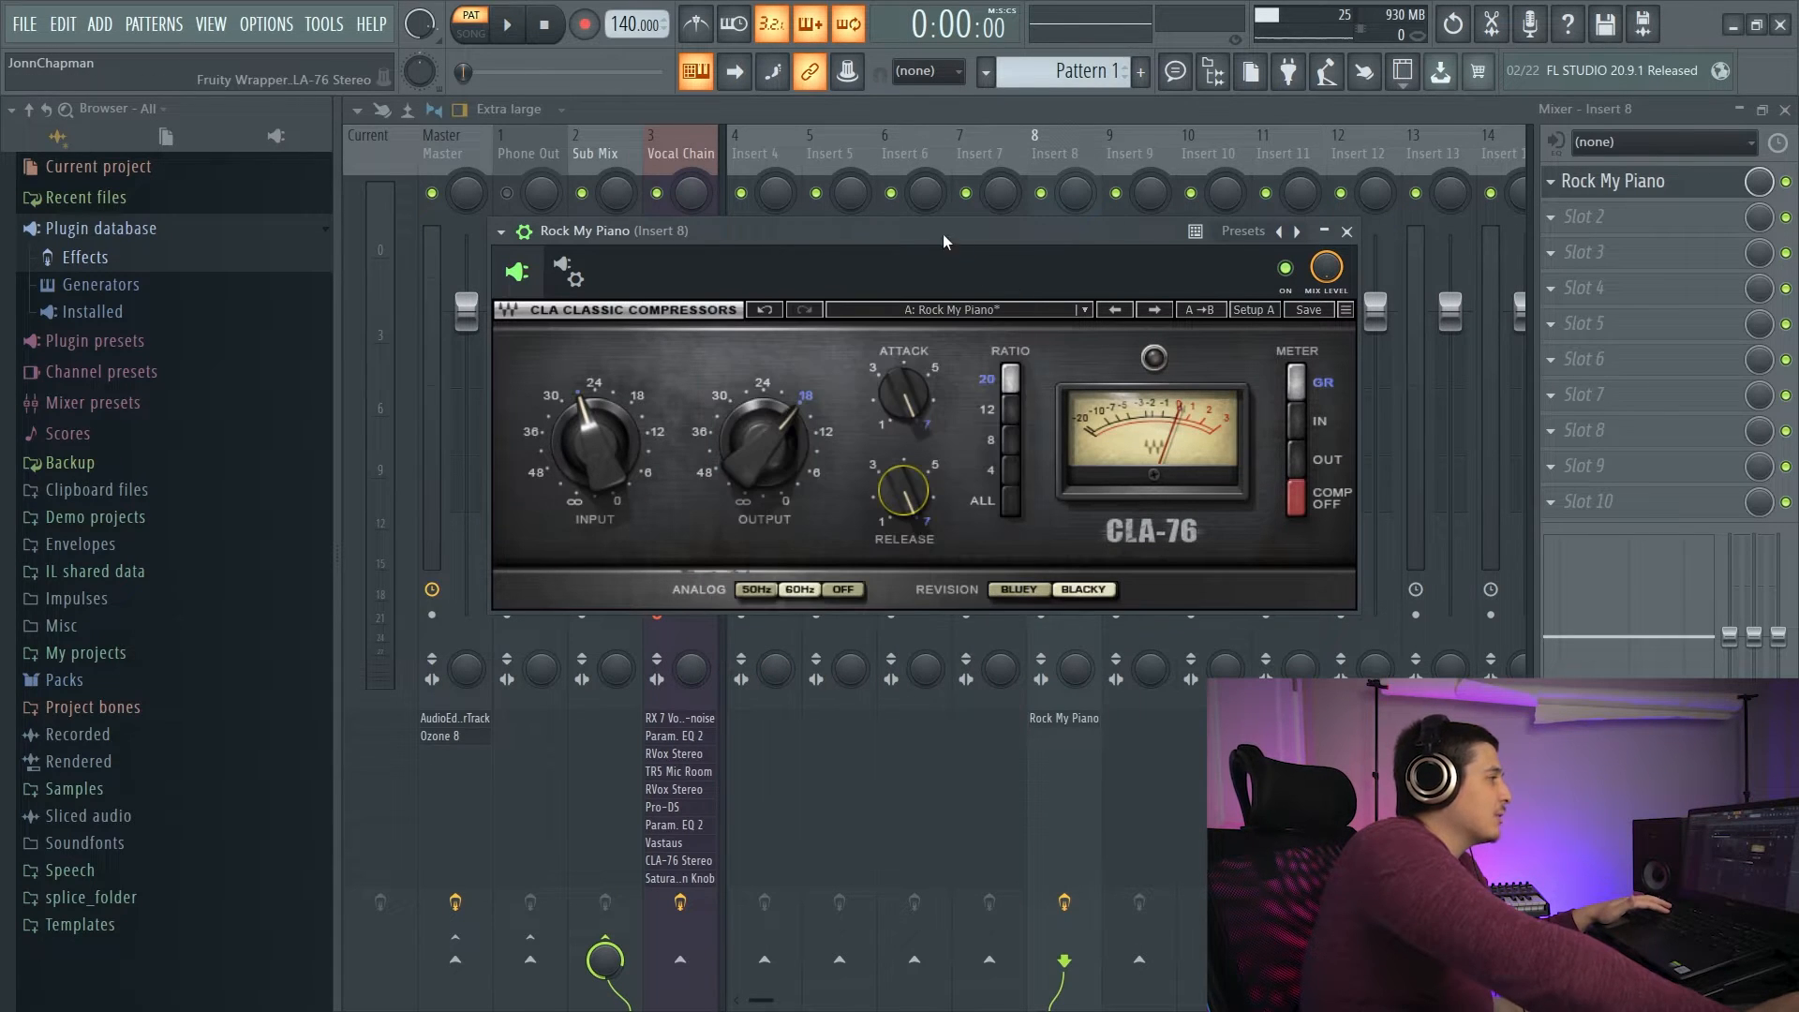
Browse the parameters of the CLA-76 on Insert 8, and look through its controls and MIDI CC entries.
{"action": "left_click_drag", "start_coordinate": [942, 233], "coordinate": [1001, 251]}
{"action": "left_click", "coordinate": [575, 274]}
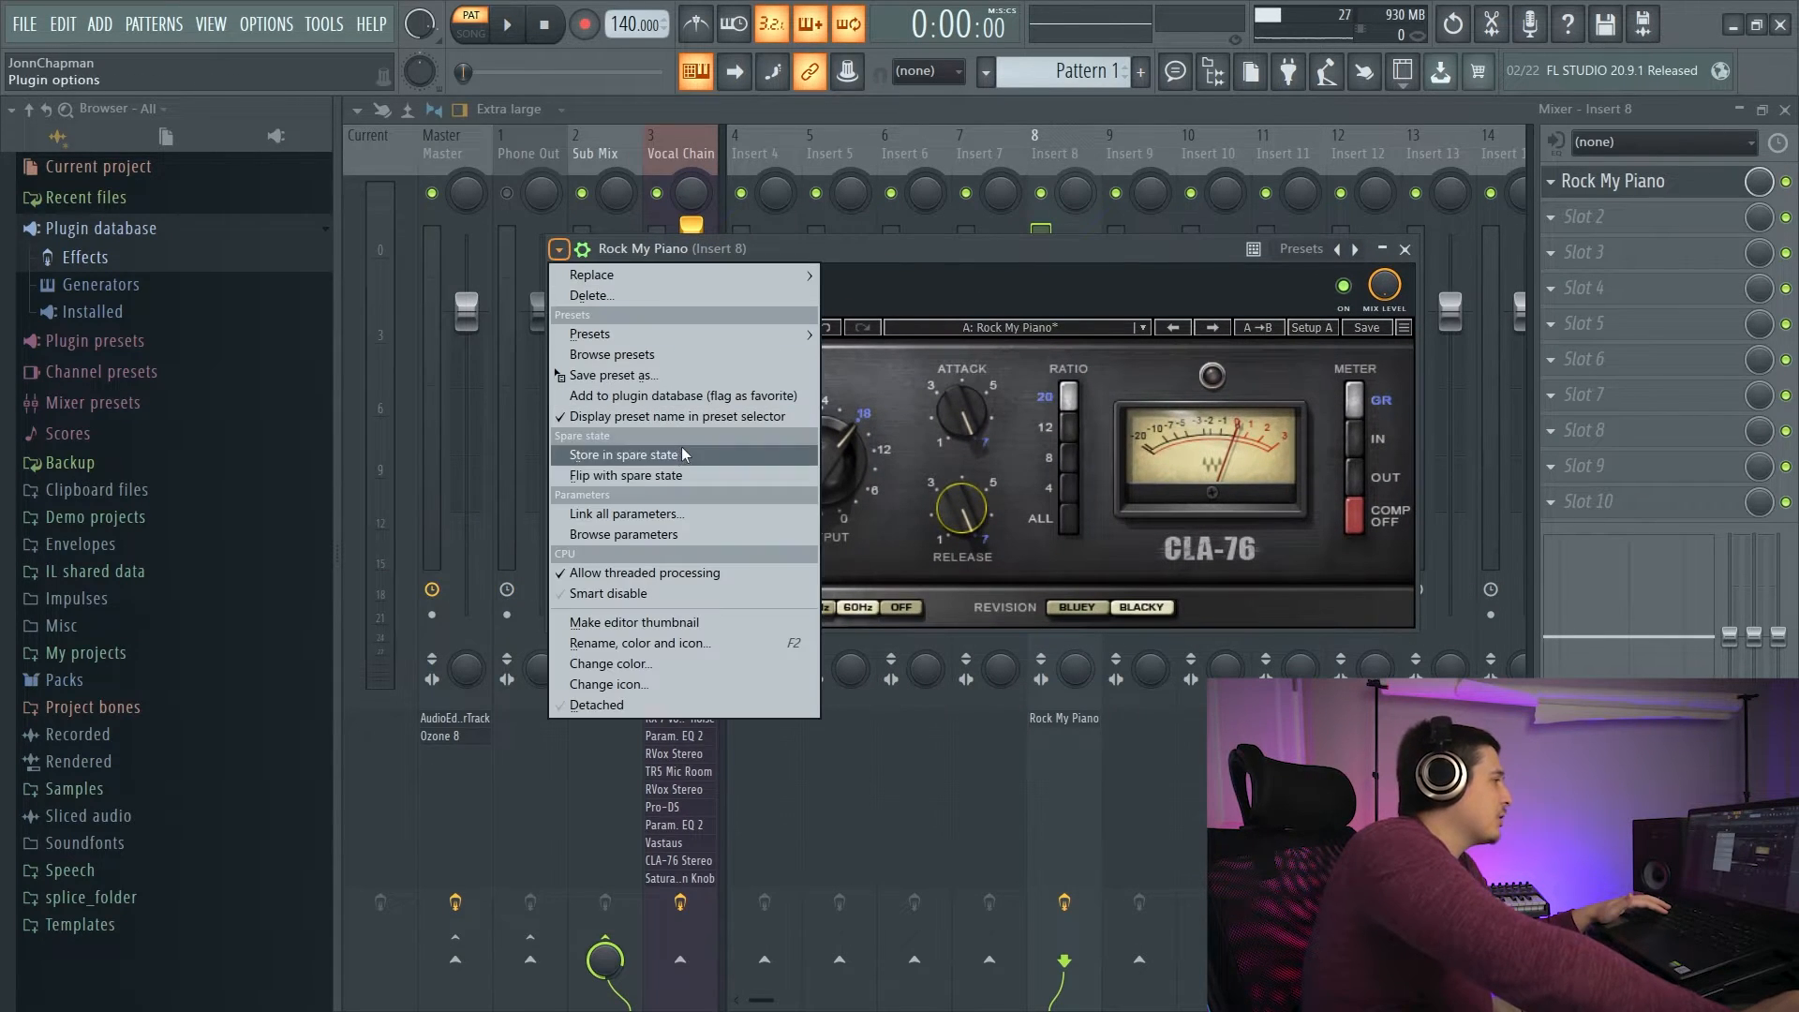
{"action": "left_click", "coordinate": [691, 533]}
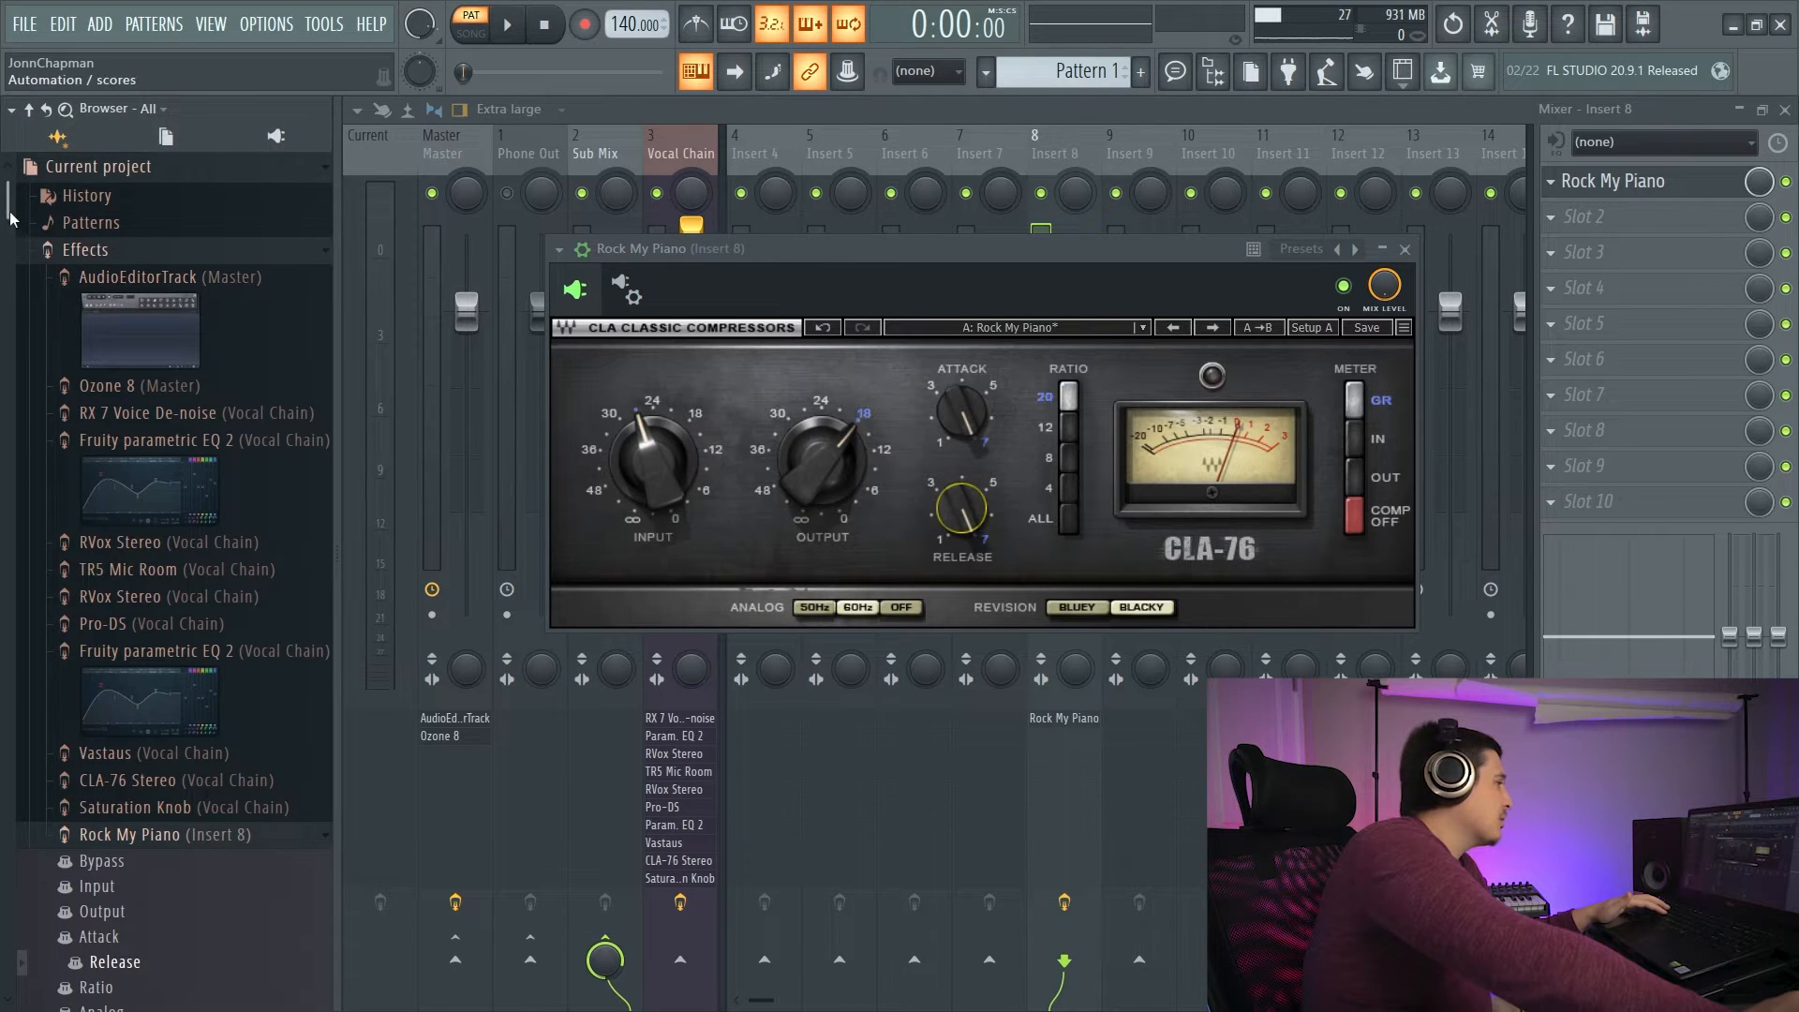
{"action": "scroll", "coordinate": [22, 326], "scroll_direction": "down", "scroll_amount": 8}
{"action": "scroll", "coordinate": [25, 317], "scroll_direction": "up", "scroll_amount": 3}
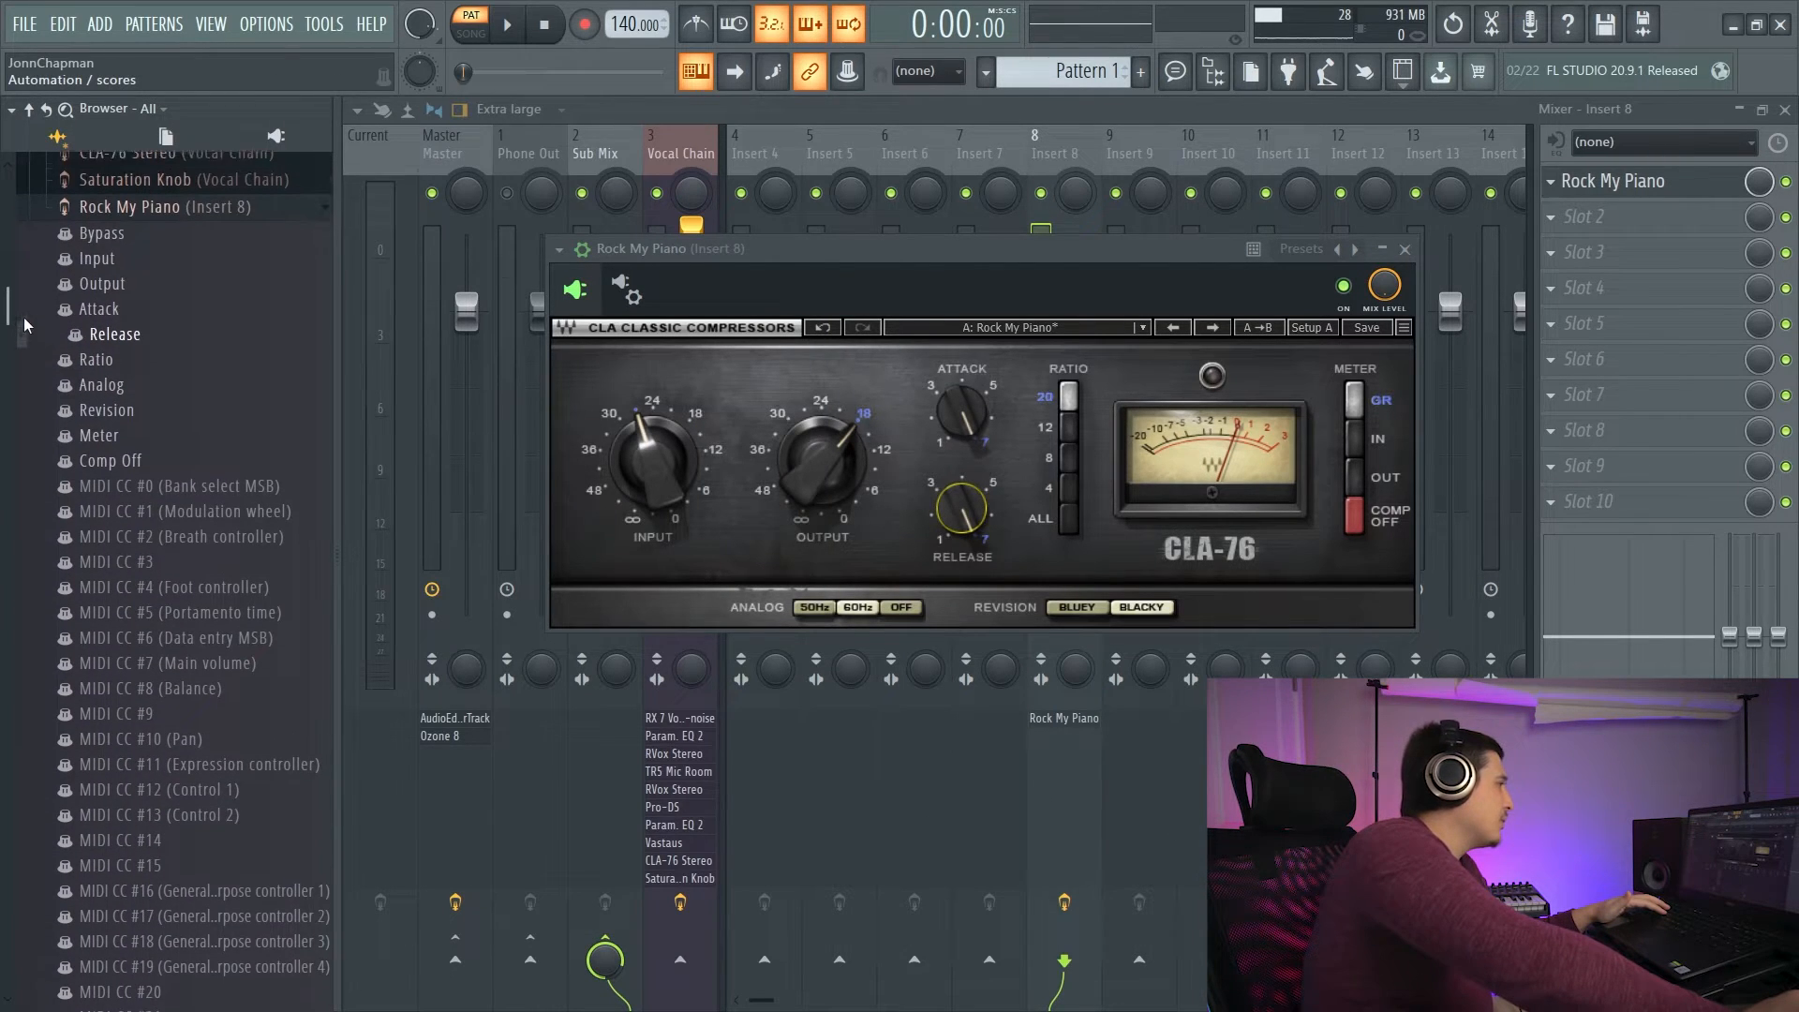
{"action": "left_click_drag", "start_coordinate": [829, 253], "coordinate": [792, 260]}
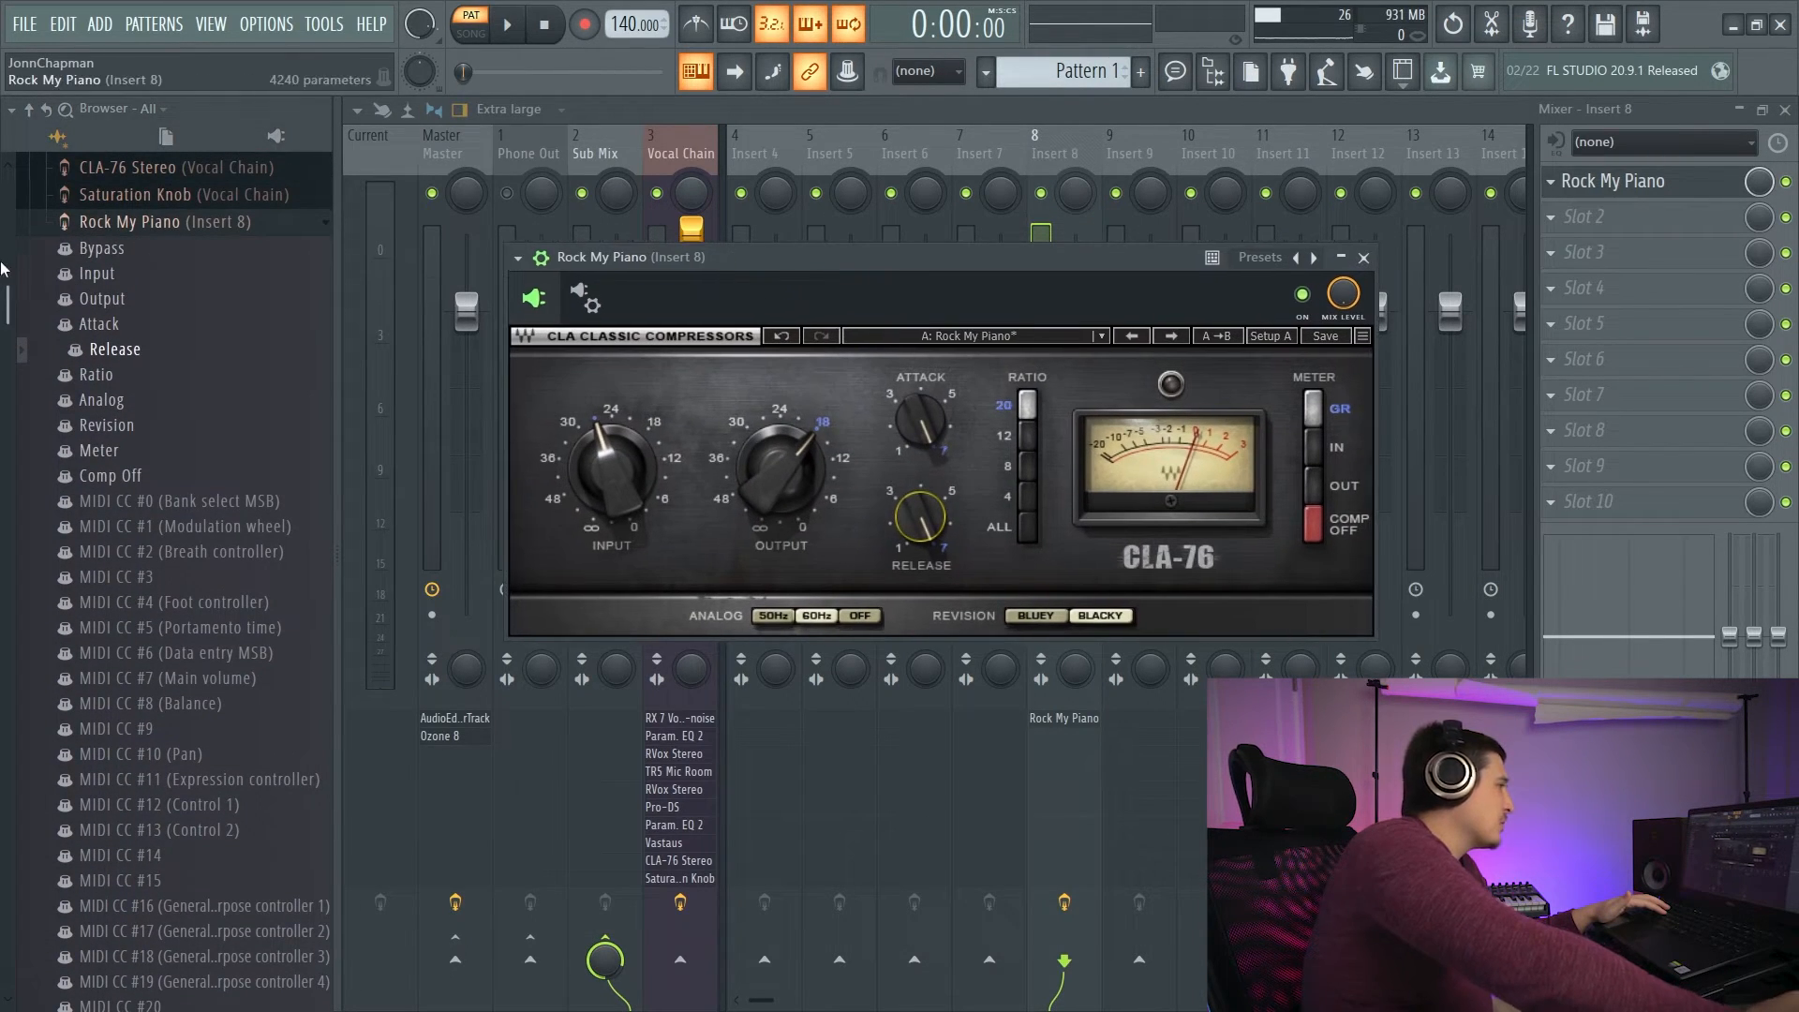
{"action": "left_click_drag", "start_coordinate": [6, 289], "coordinate": [43, 519]}
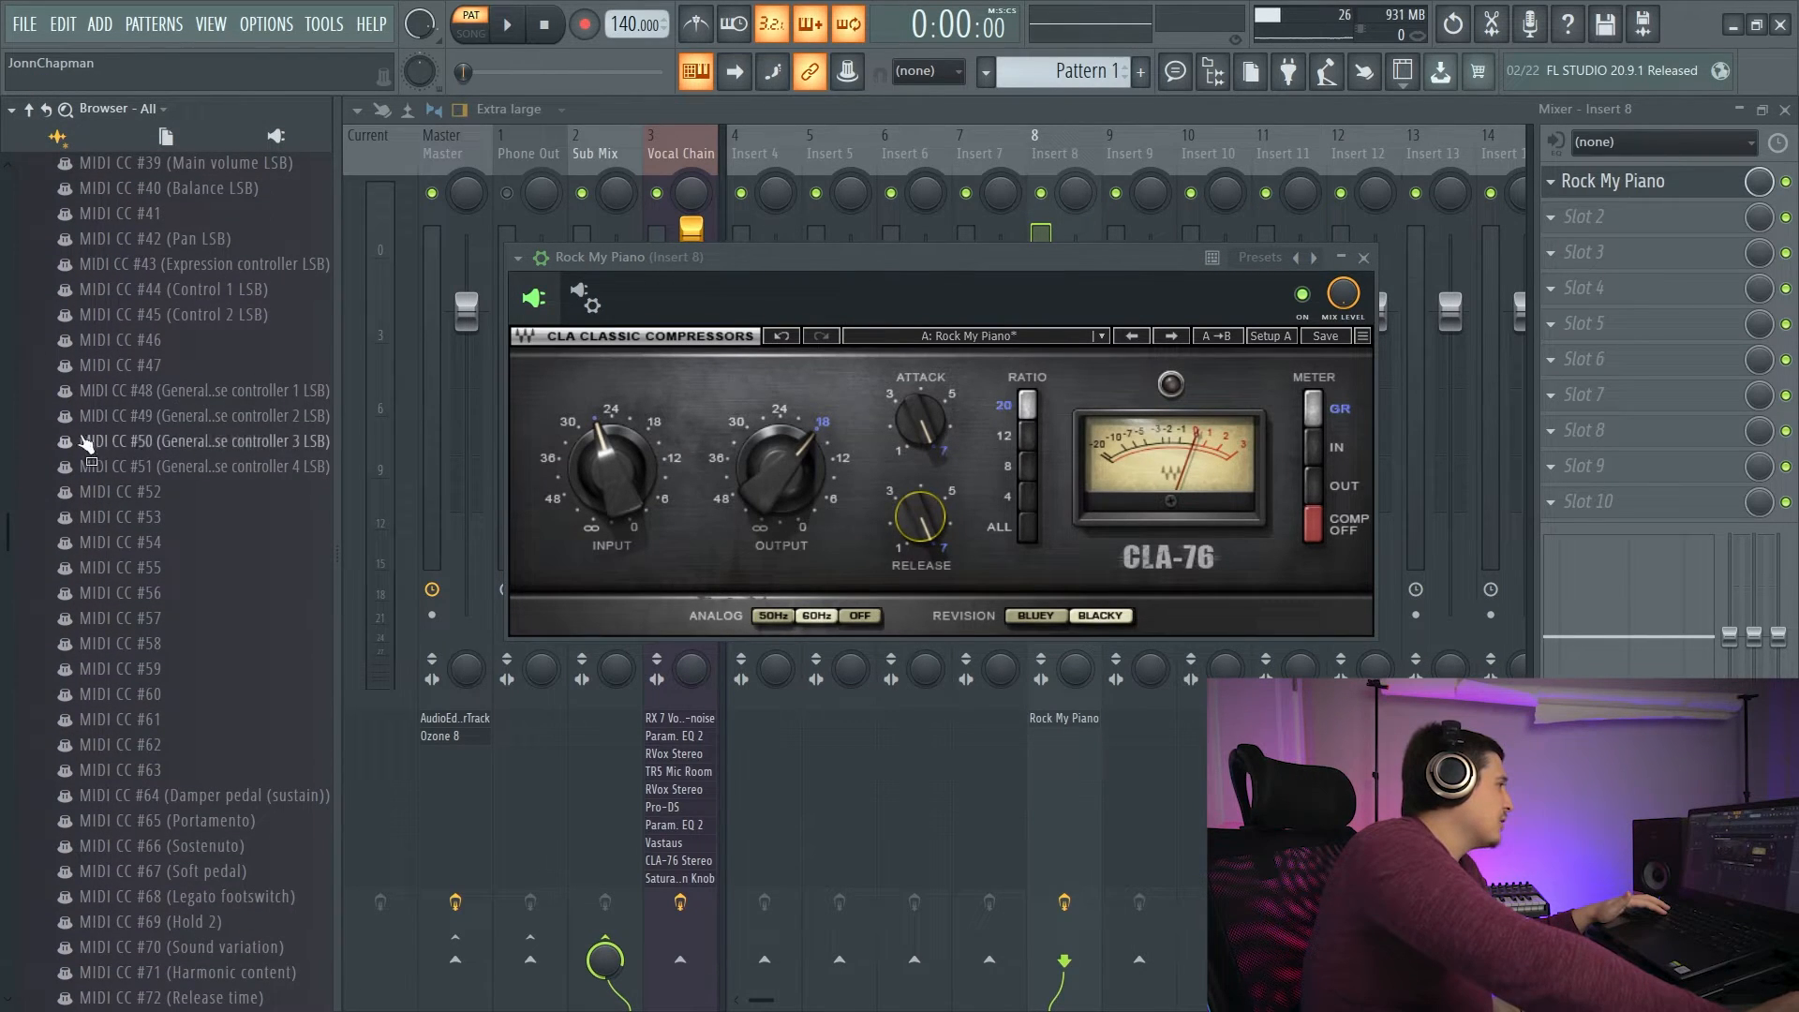
{"action": "left_click_drag", "start_coordinate": [8, 532], "coordinate": [51, 818]}
{"action": "scroll", "coordinate": [93, 474], "scroll_direction": "up", "scroll_amount": 20}
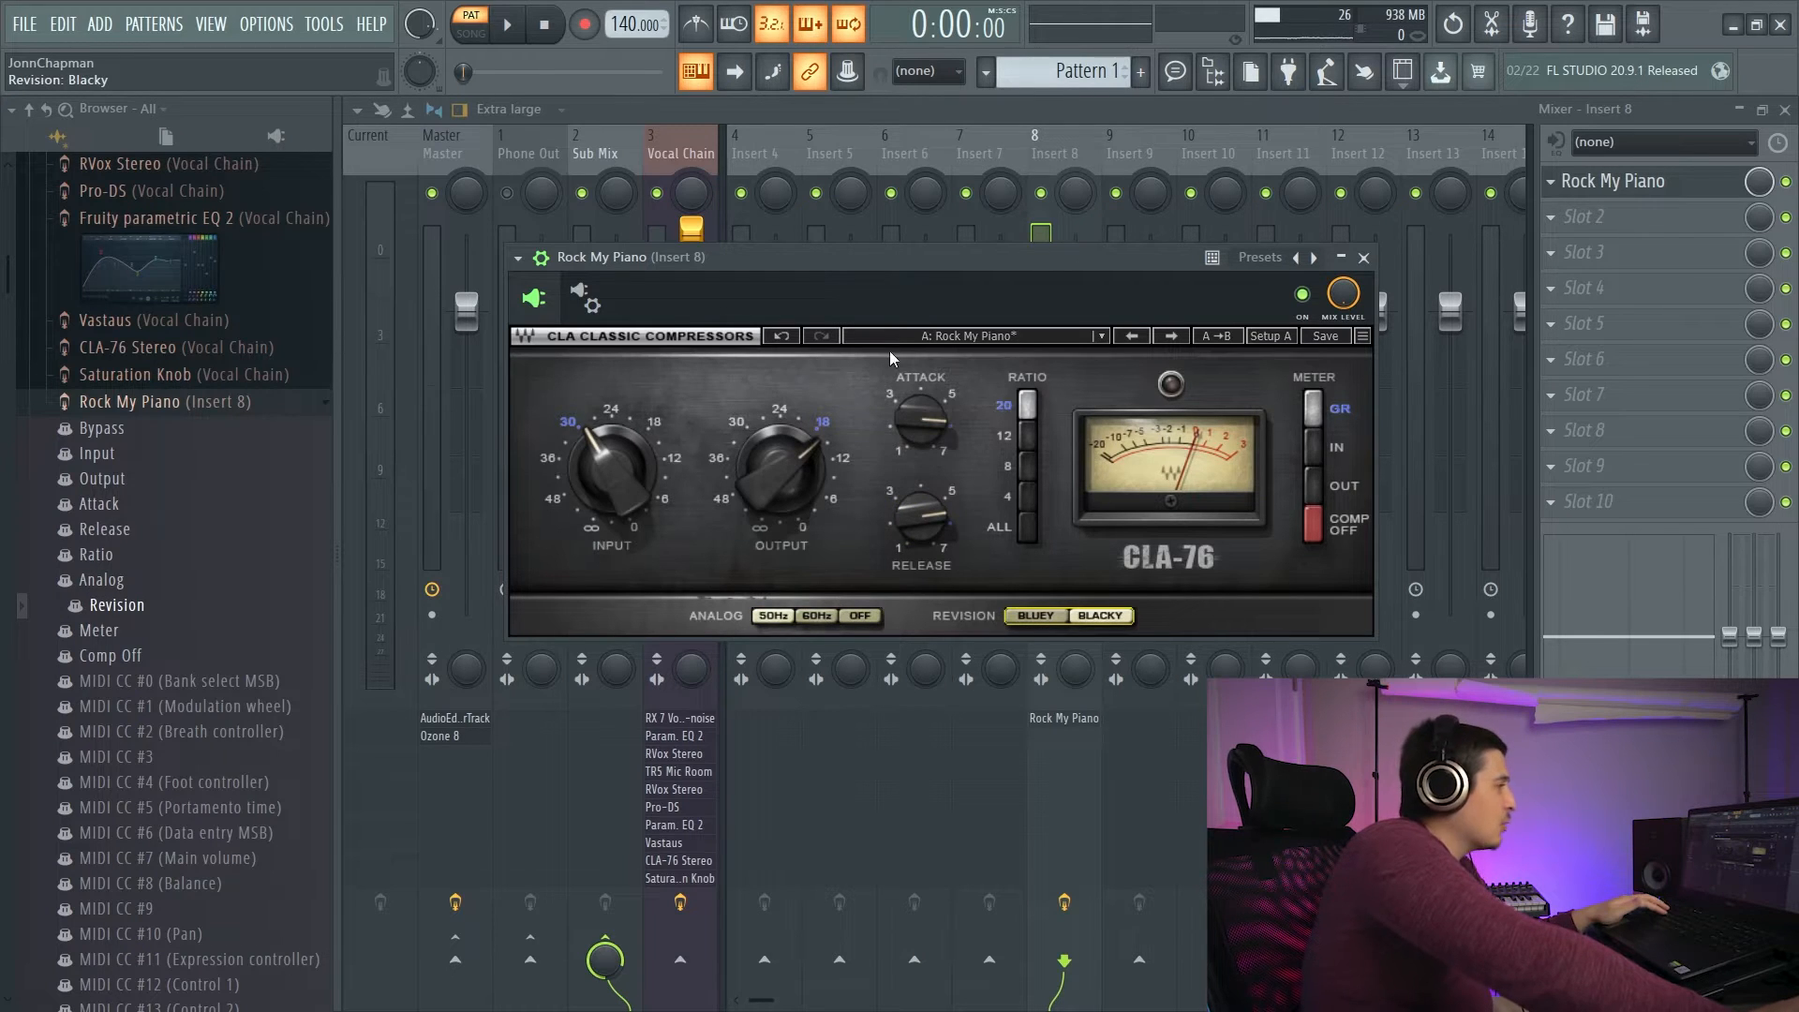
View the Smart disable option in the compressor's wrapper options and the macro that switches smart disable for all plugins.
{"action": "left_click_drag", "start_coordinate": [762, 256], "coordinate": [791, 253]}
{"action": "left_click", "coordinate": [544, 253]}
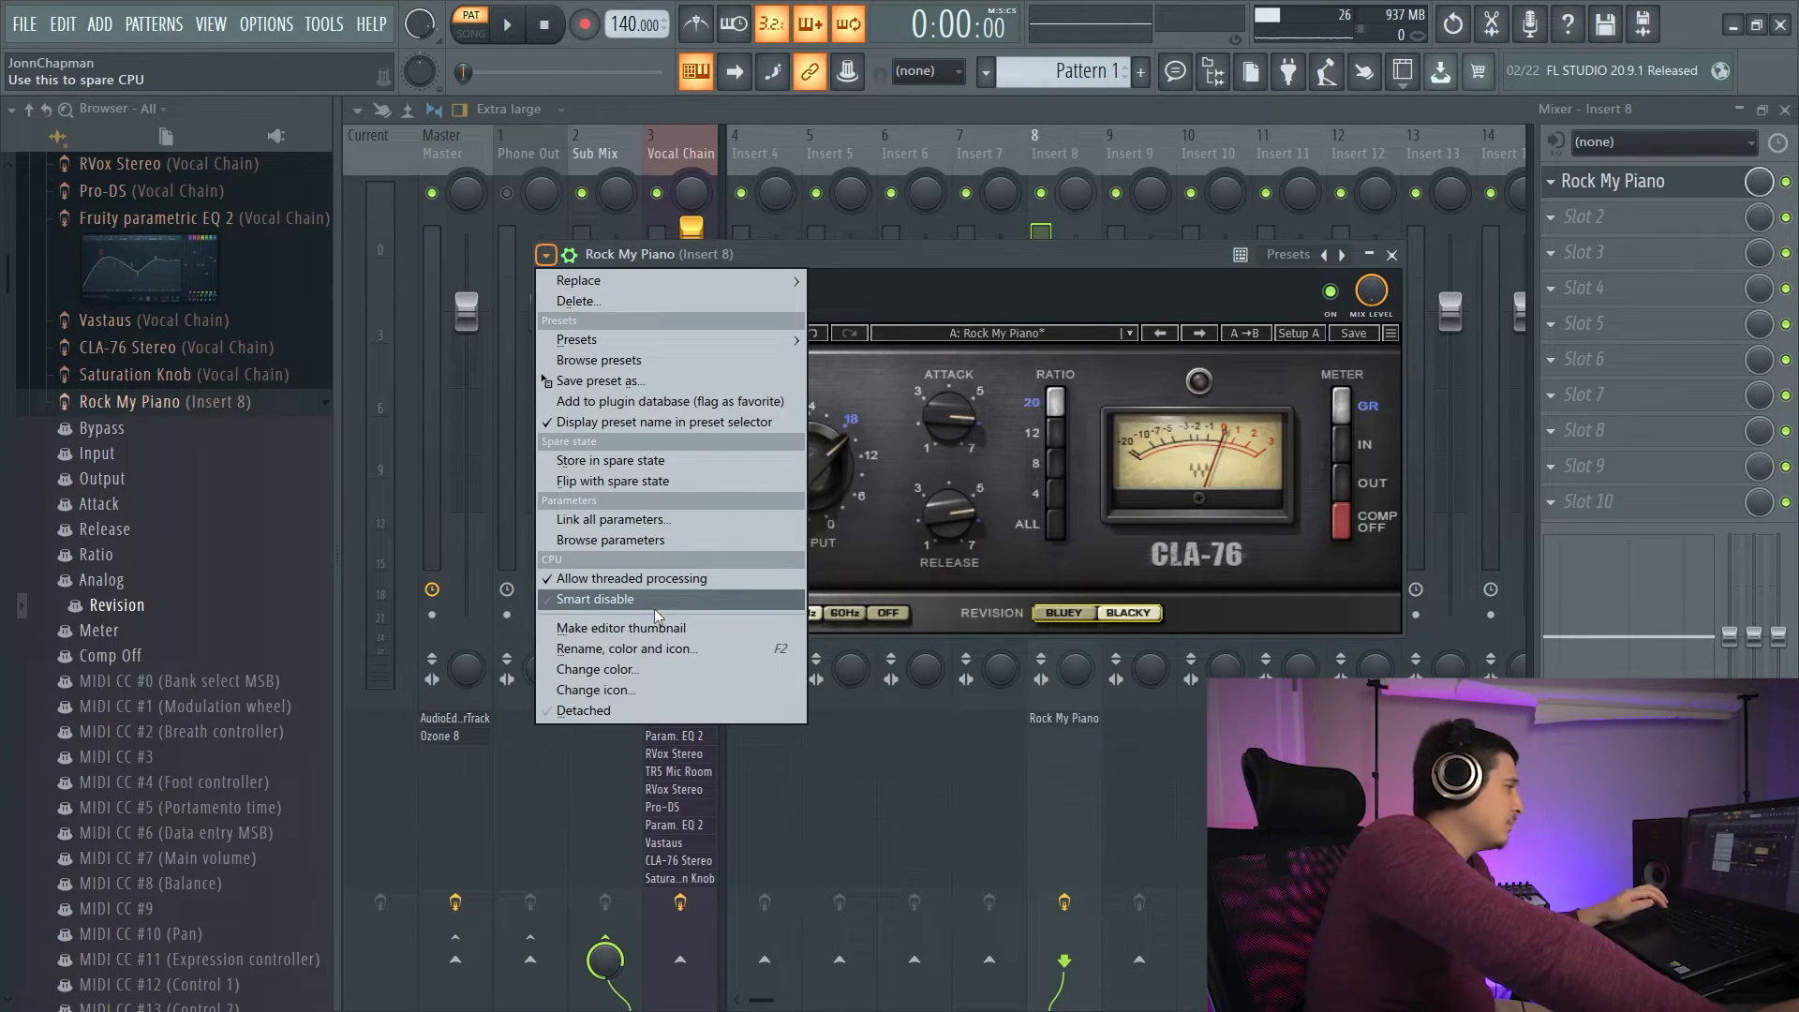
{"action": "left_click", "coordinate": [331, 25]}
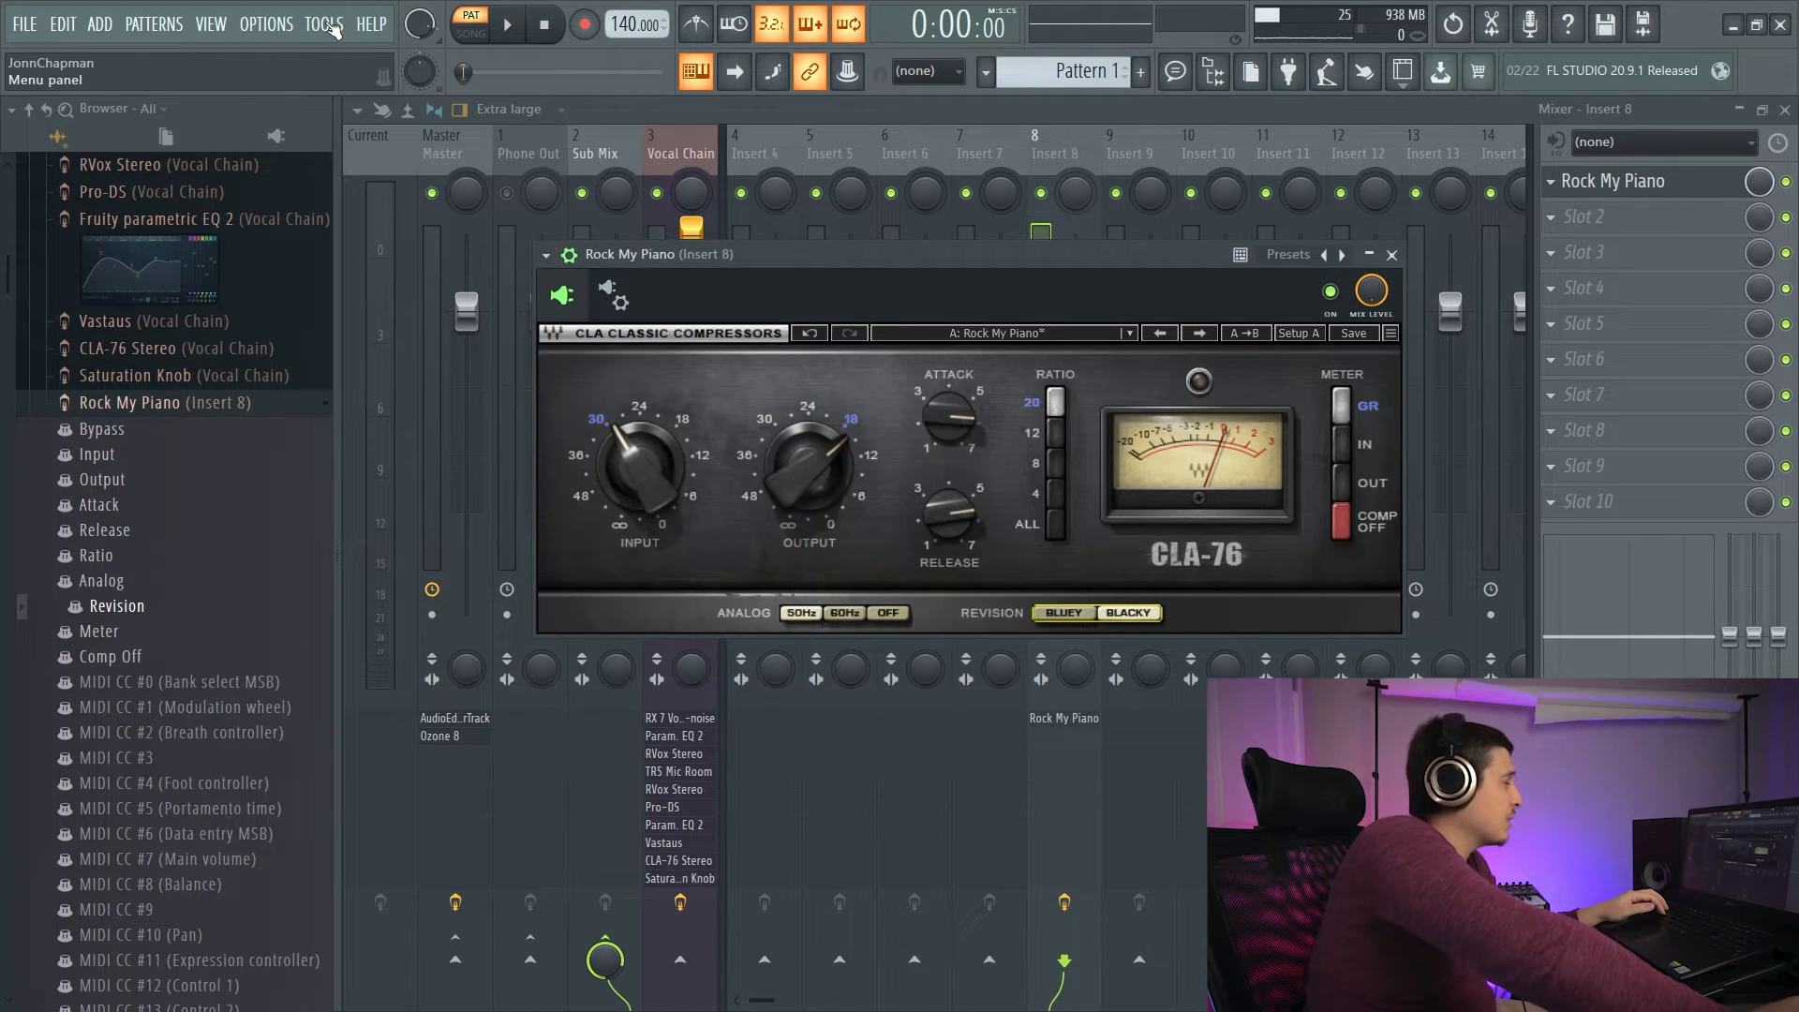
{"action": "left_click", "coordinate": [330, 24]}
{"action": "mouse_move", "coordinate": [427, 97]}
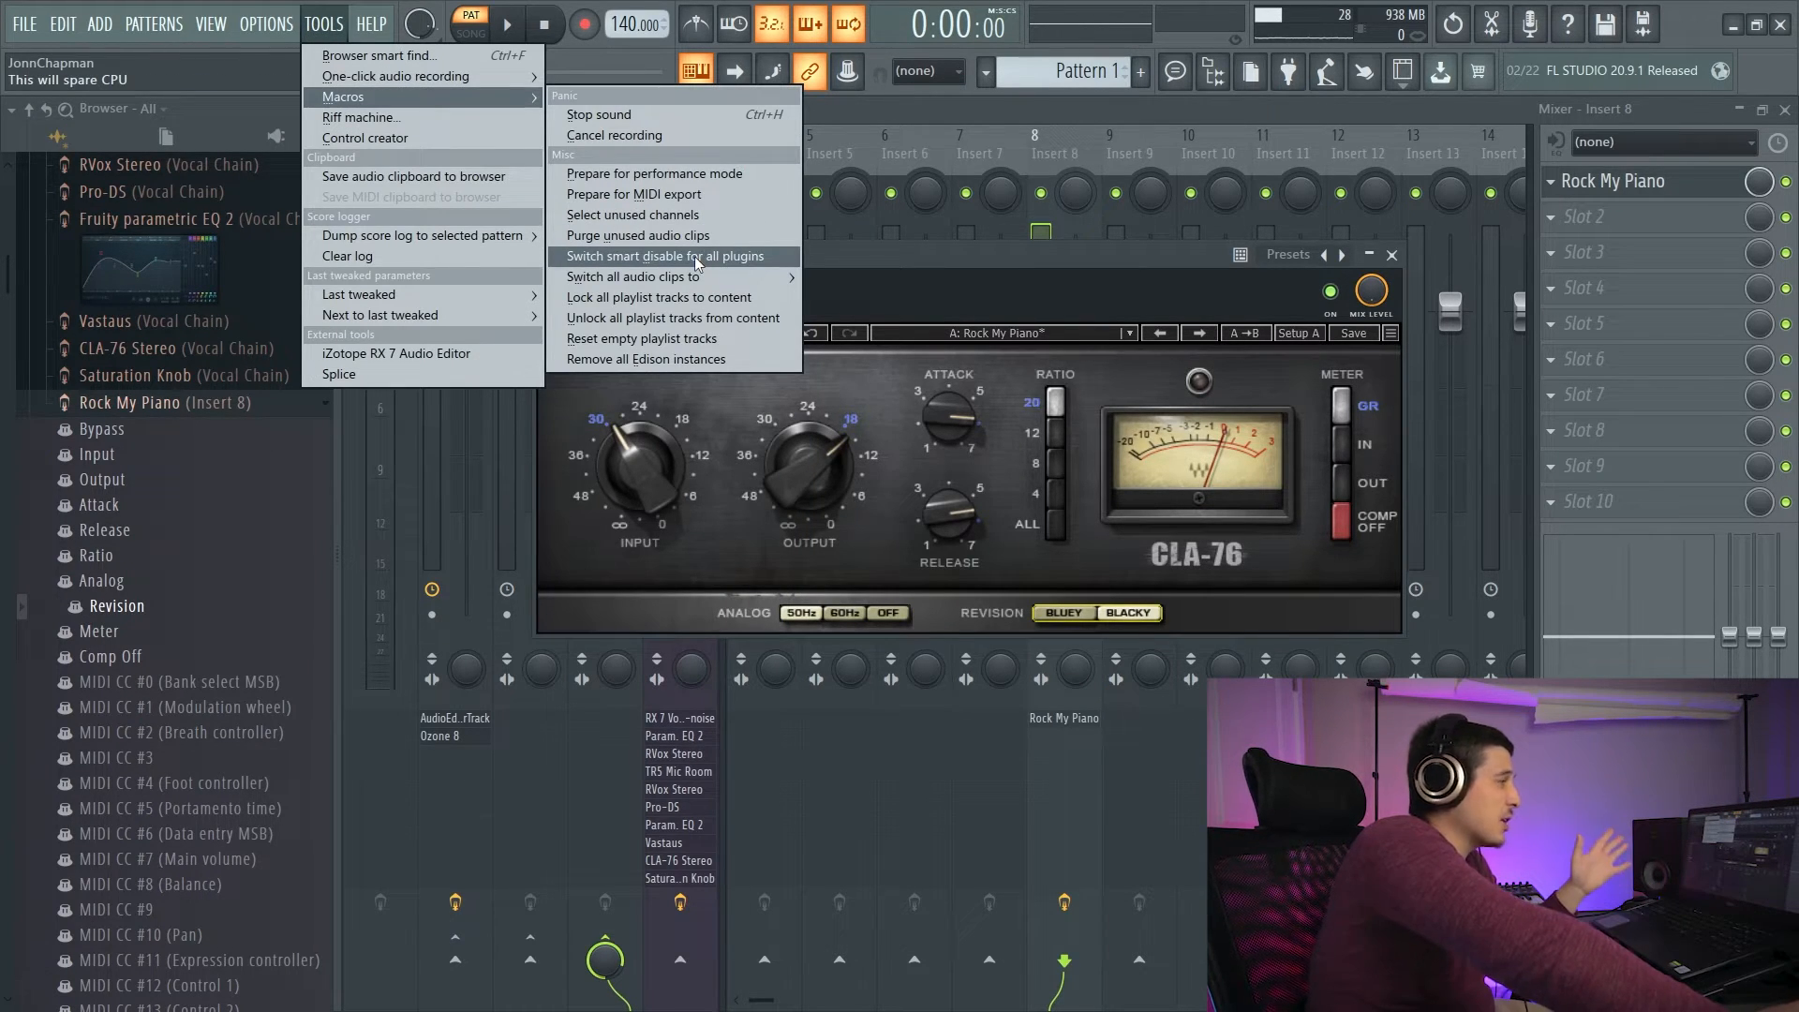
{"action": "left_click", "coordinate": [890, 255]}
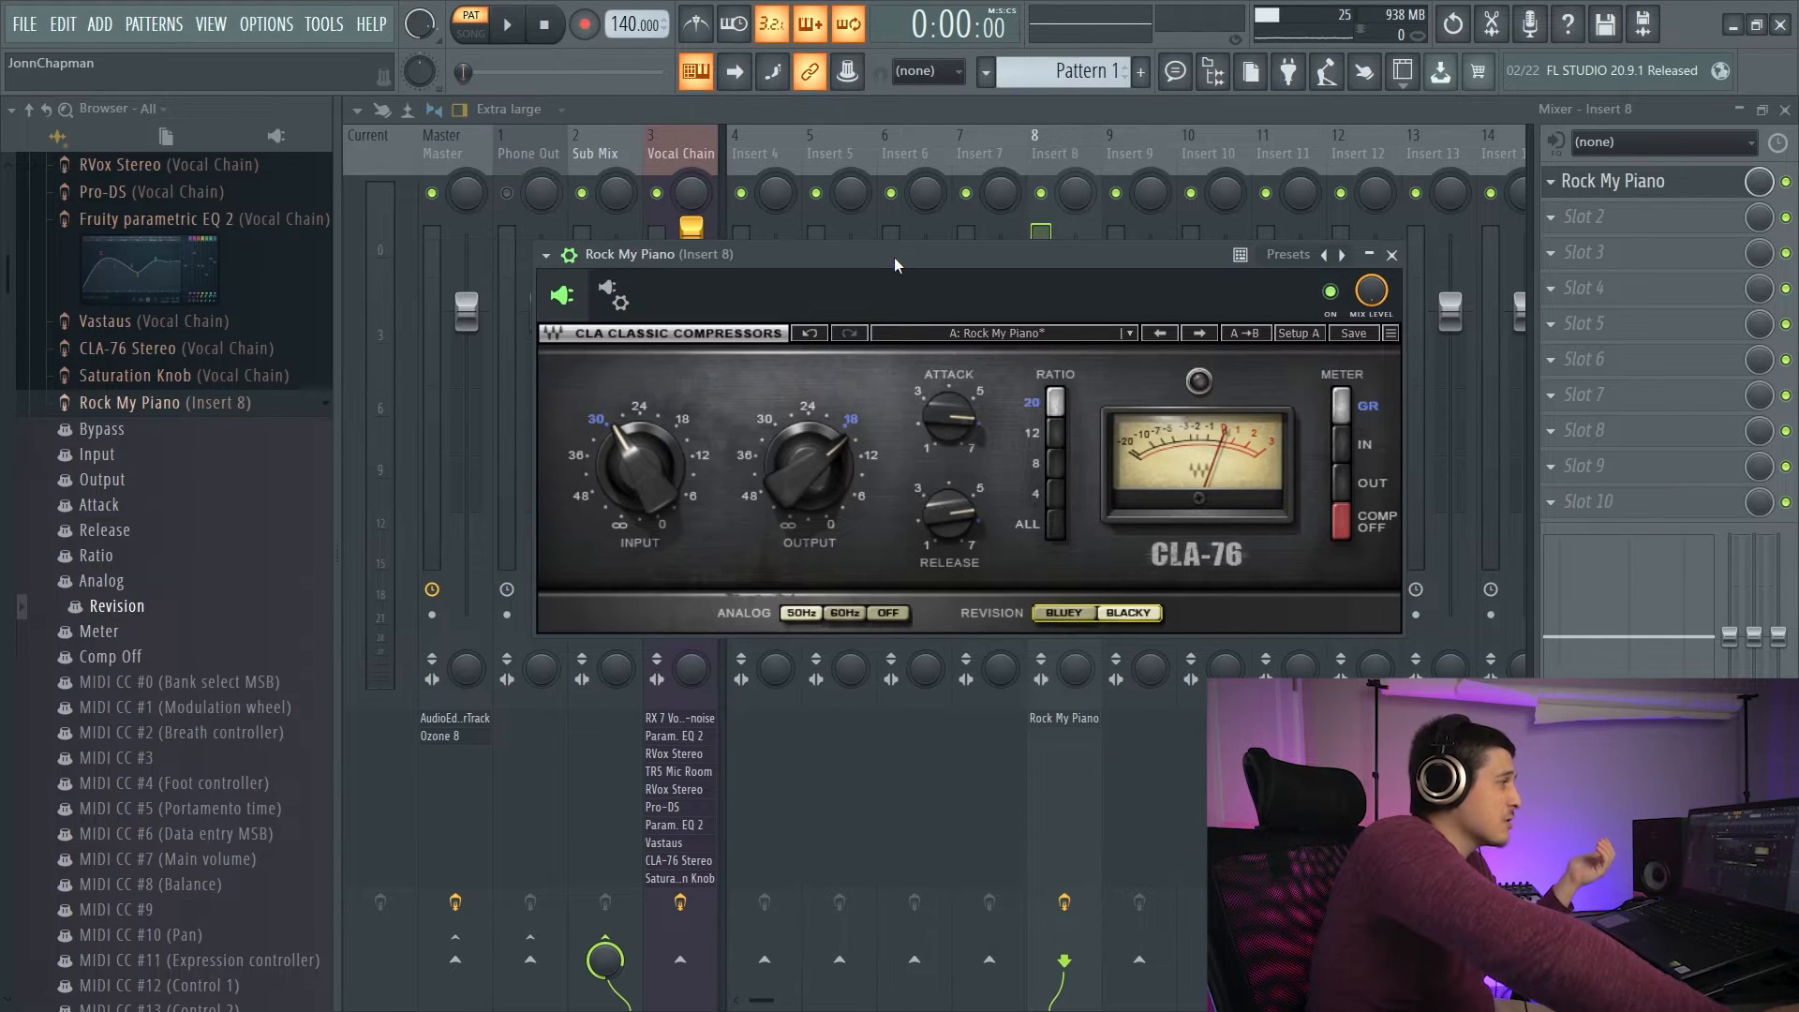
Make an editor thumbnail of Rock My Piano and check it among the current project's effects in the browser.
{"action": "left_click", "coordinate": [545, 255]}
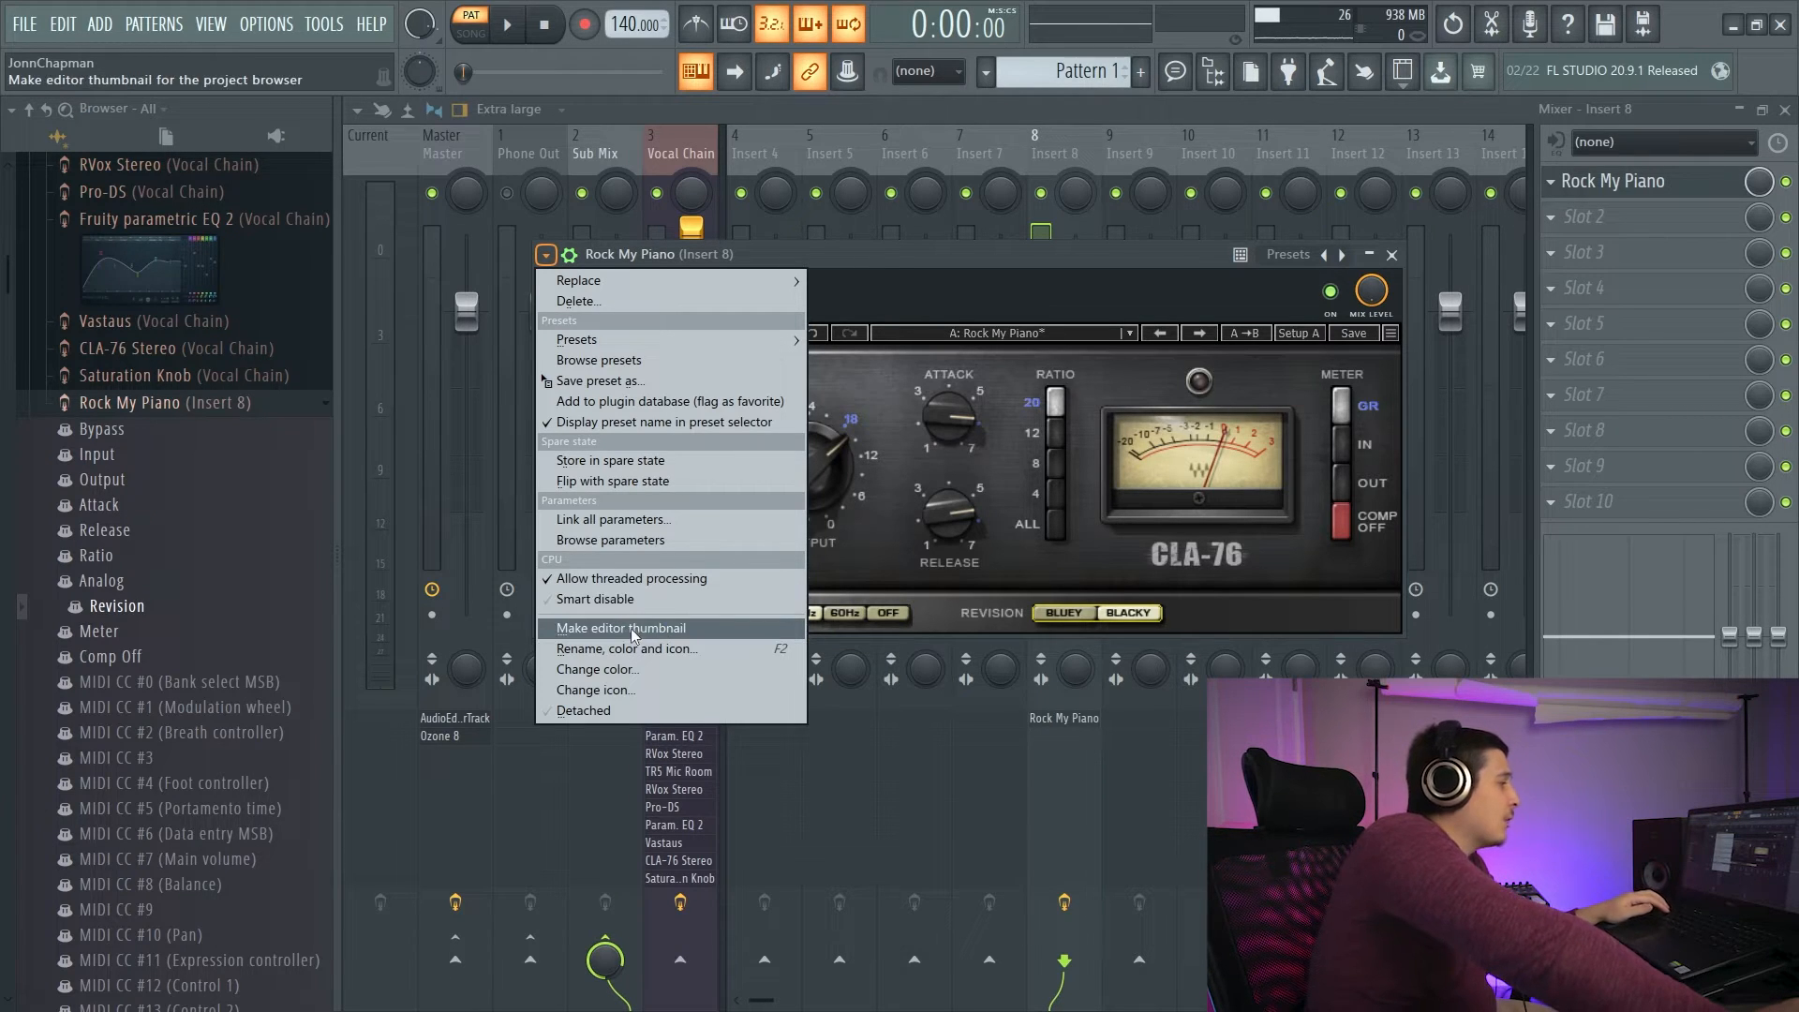
{"action": "left_click", "coordinate": [558, 628]}
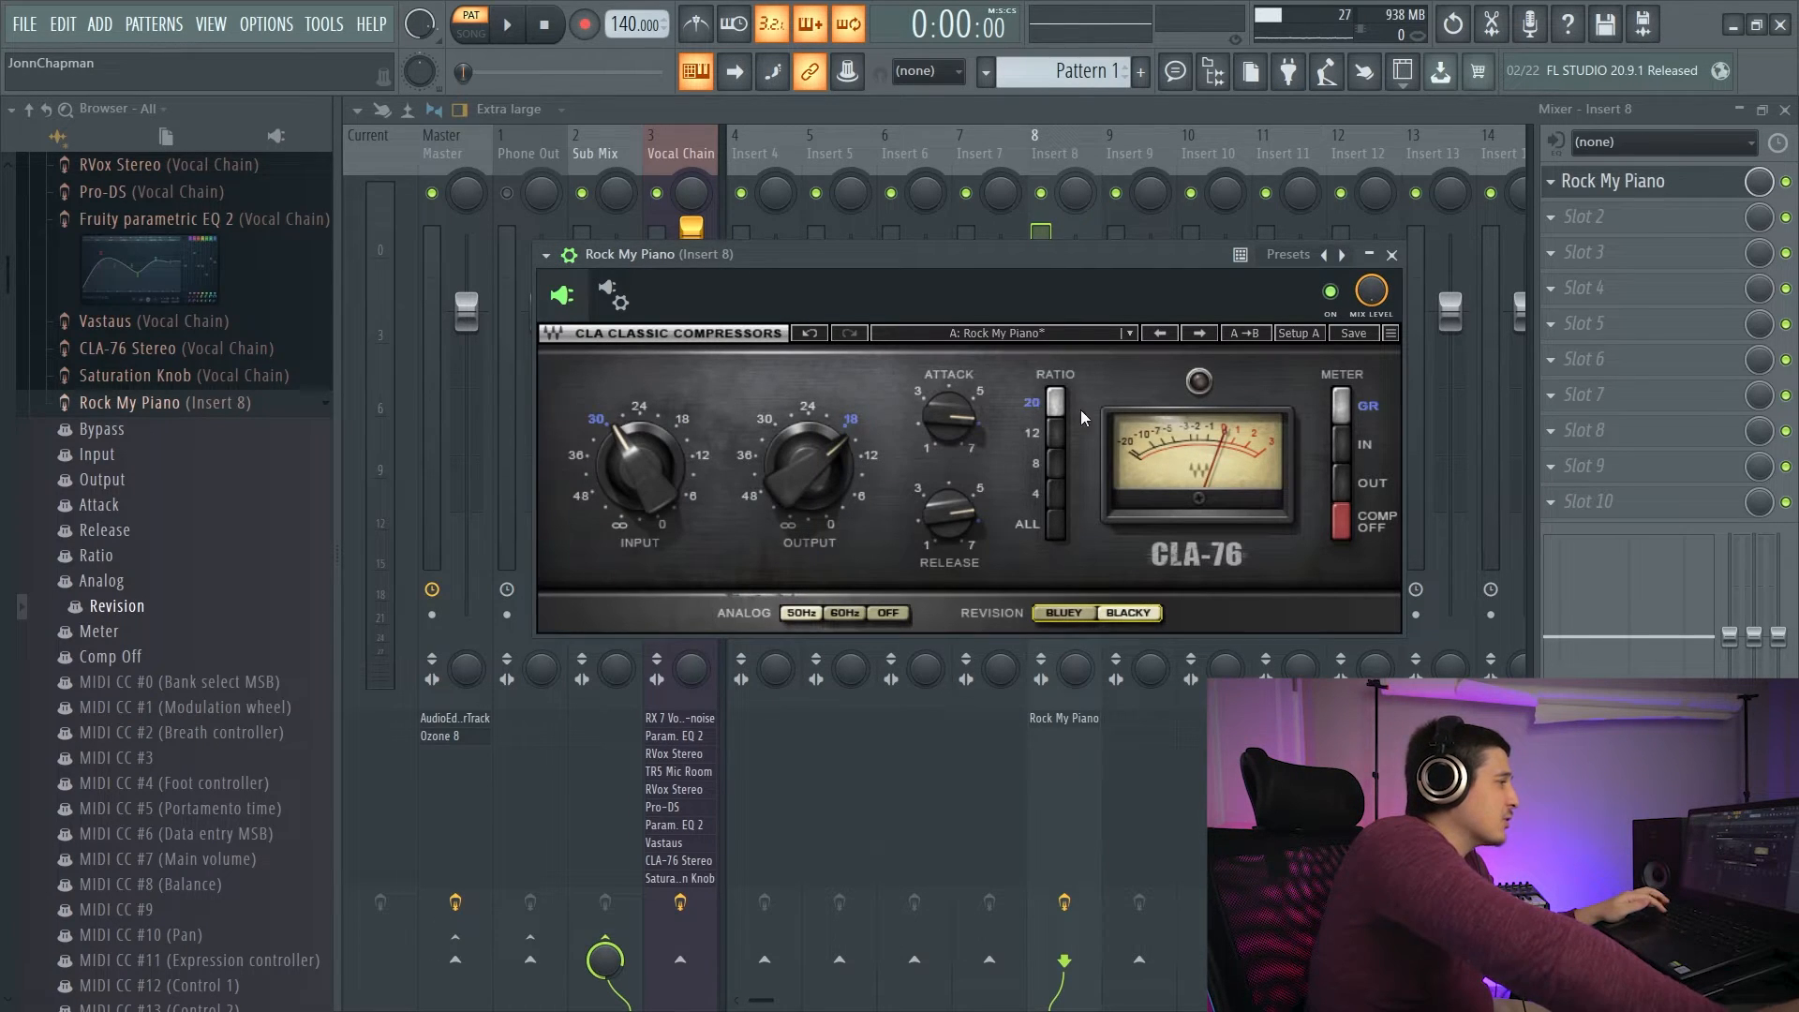
{"action": "left_click", "coordinate": [546, 254]}
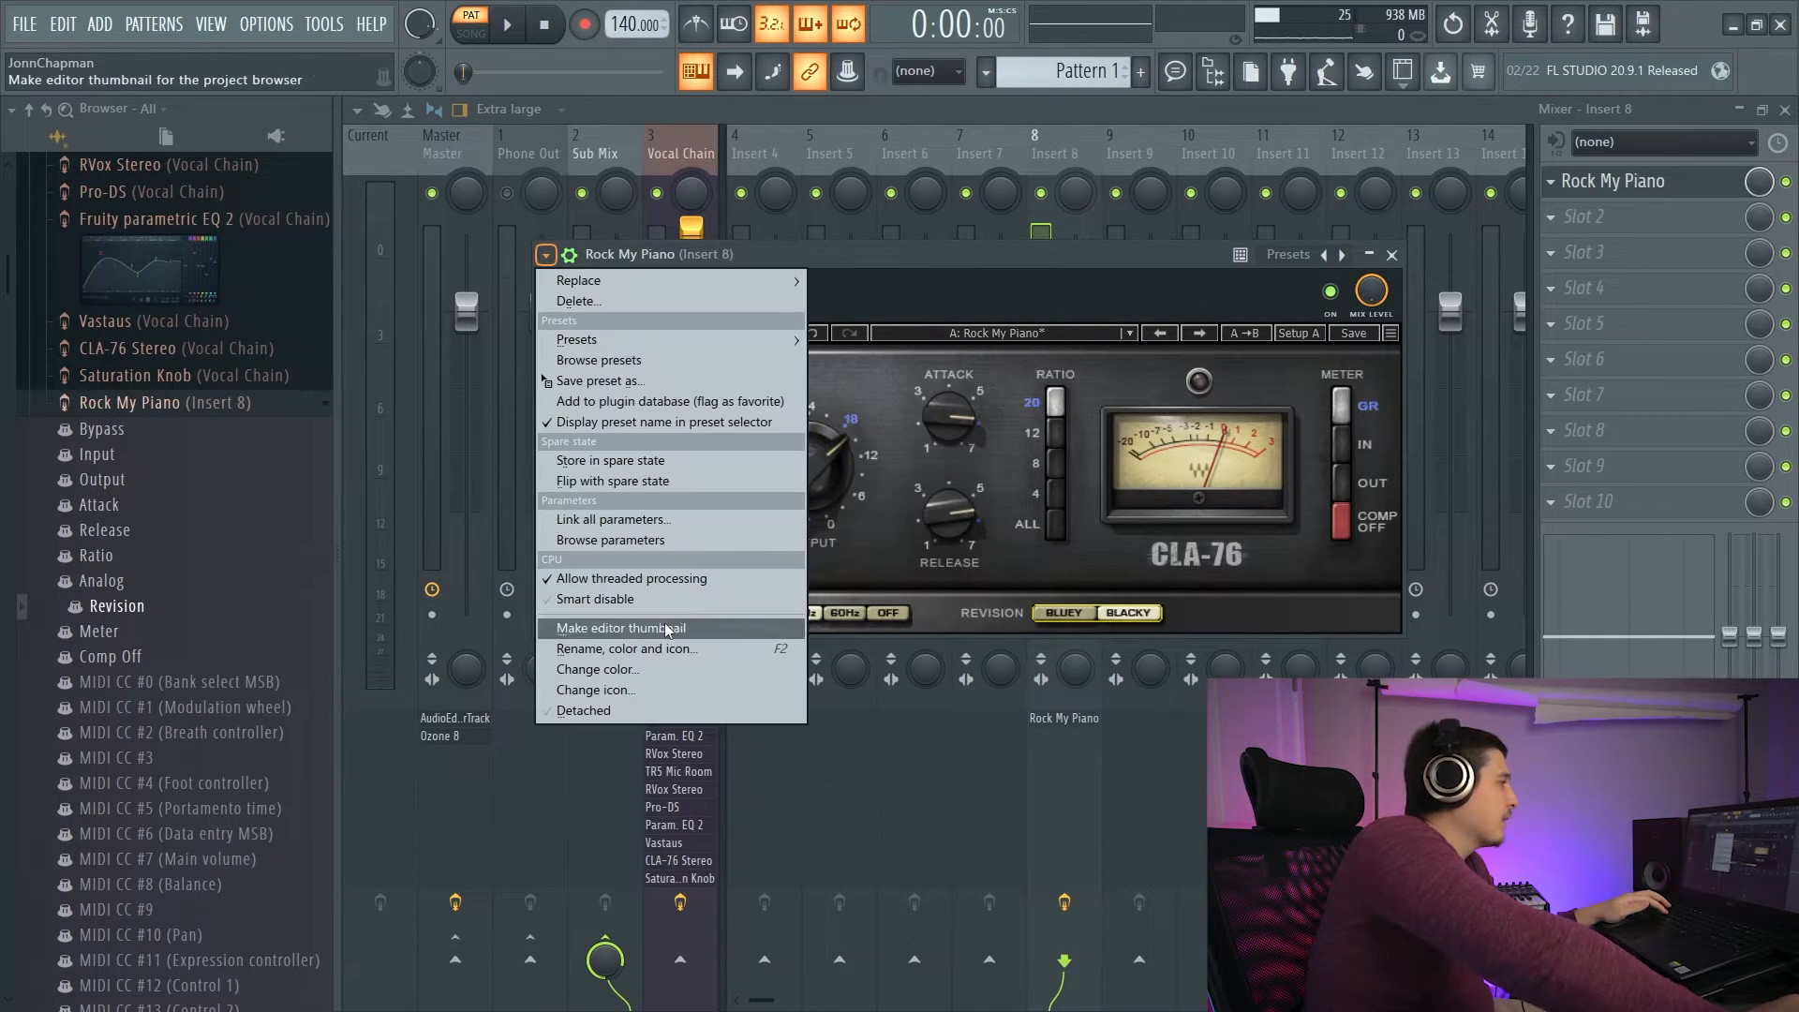
{"action": "left_click", "coordinate": [665, 622]}
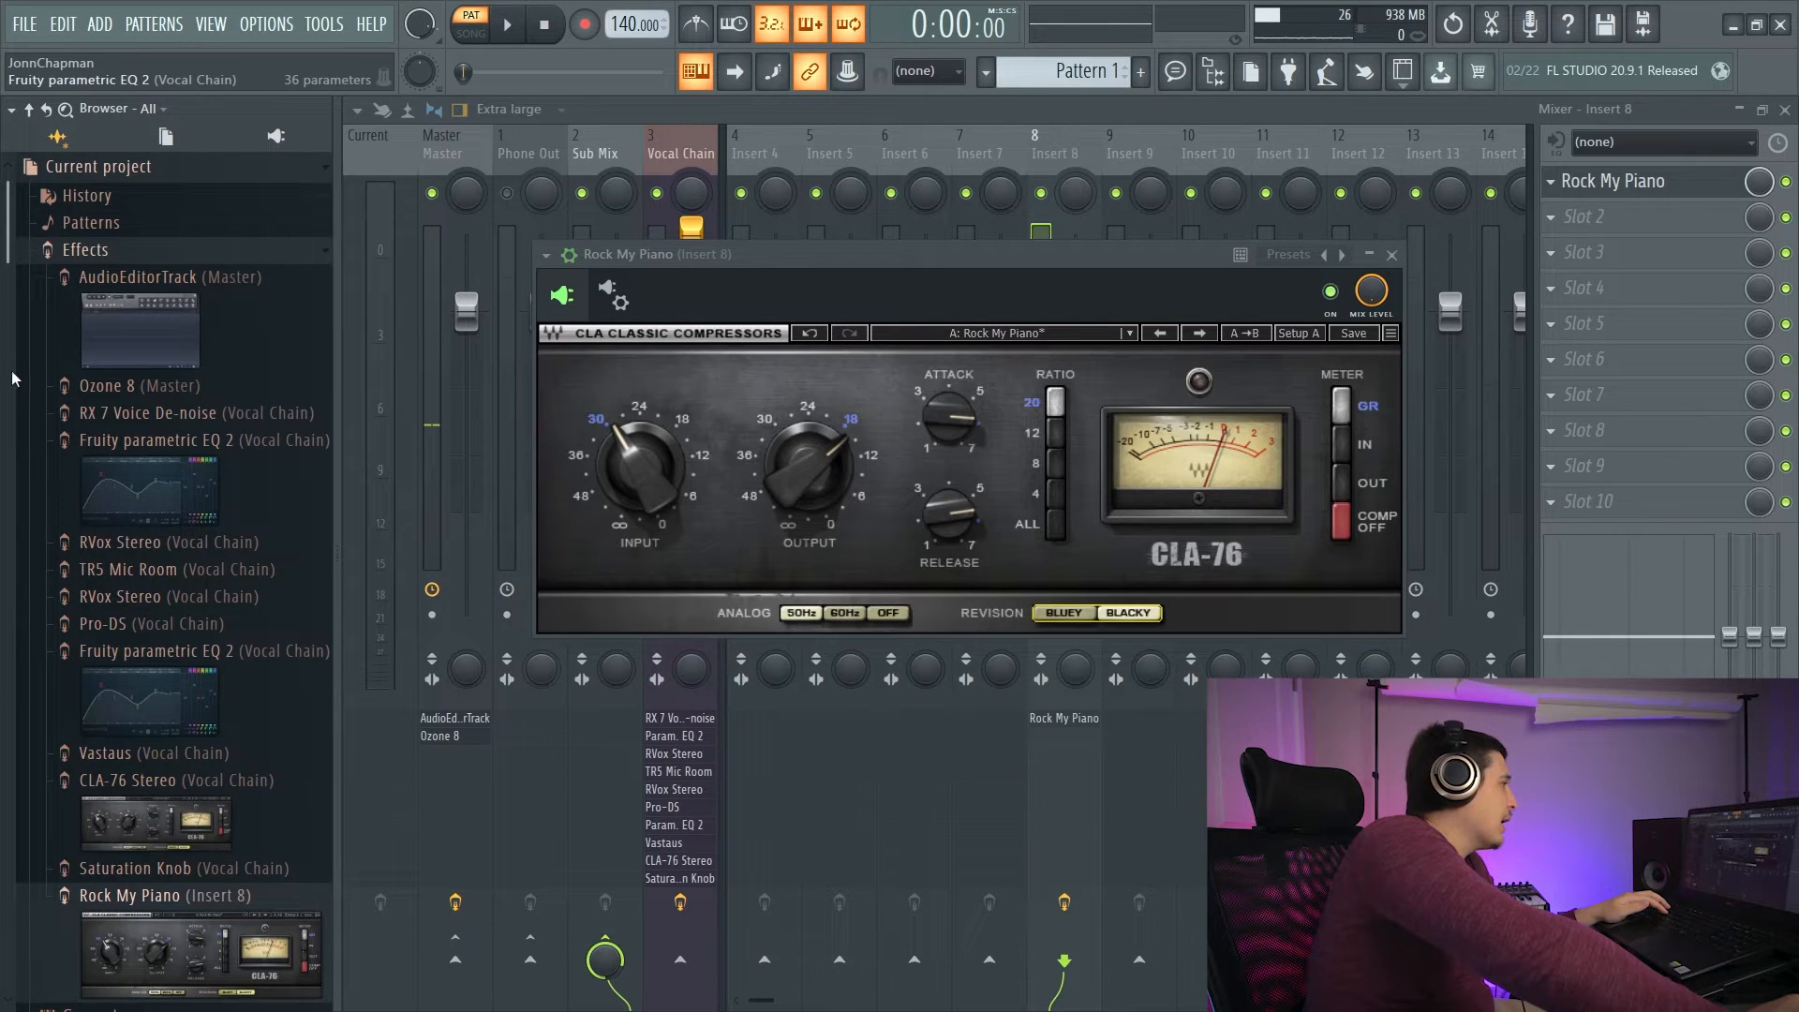
{"action": "scroll", "coordinate": [9, 257], "scroll_direction": "down", "scroll_amount": 5}
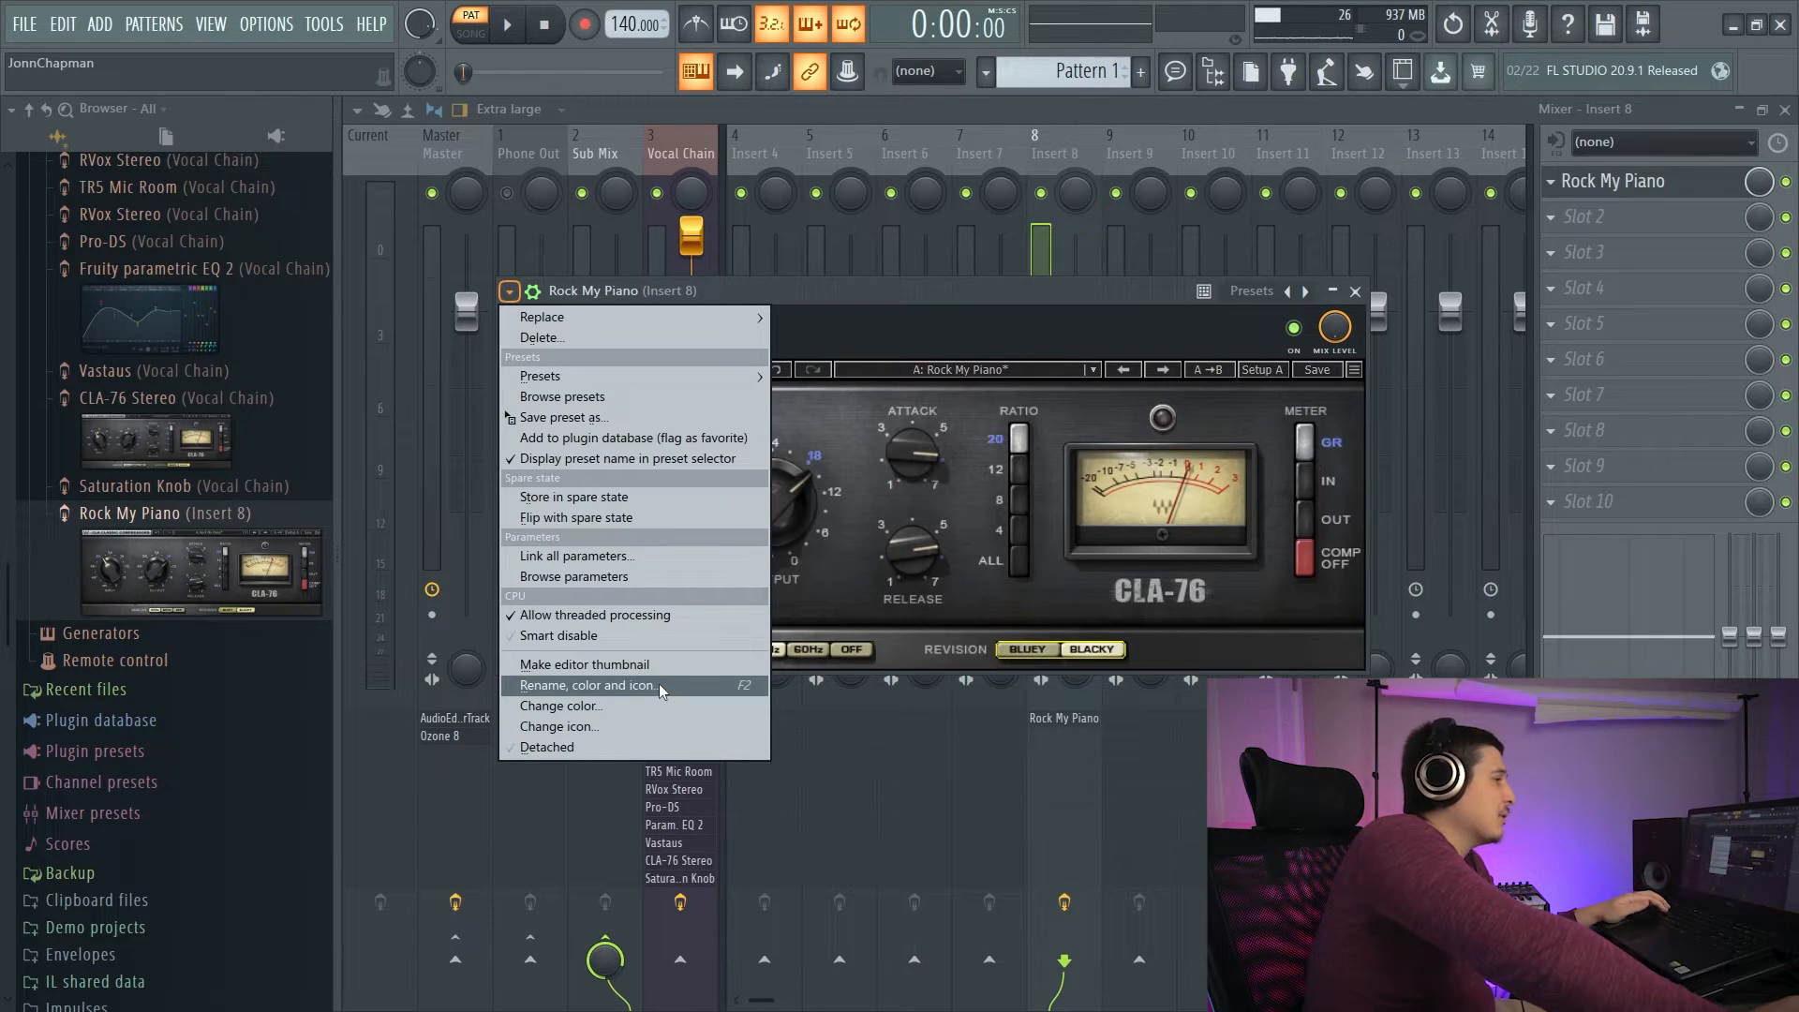
Apply the Glitch preset name, color and icon to the compressor plugin on Insert 8.
{"action": "left_click", "coordinate": [660, 685]}
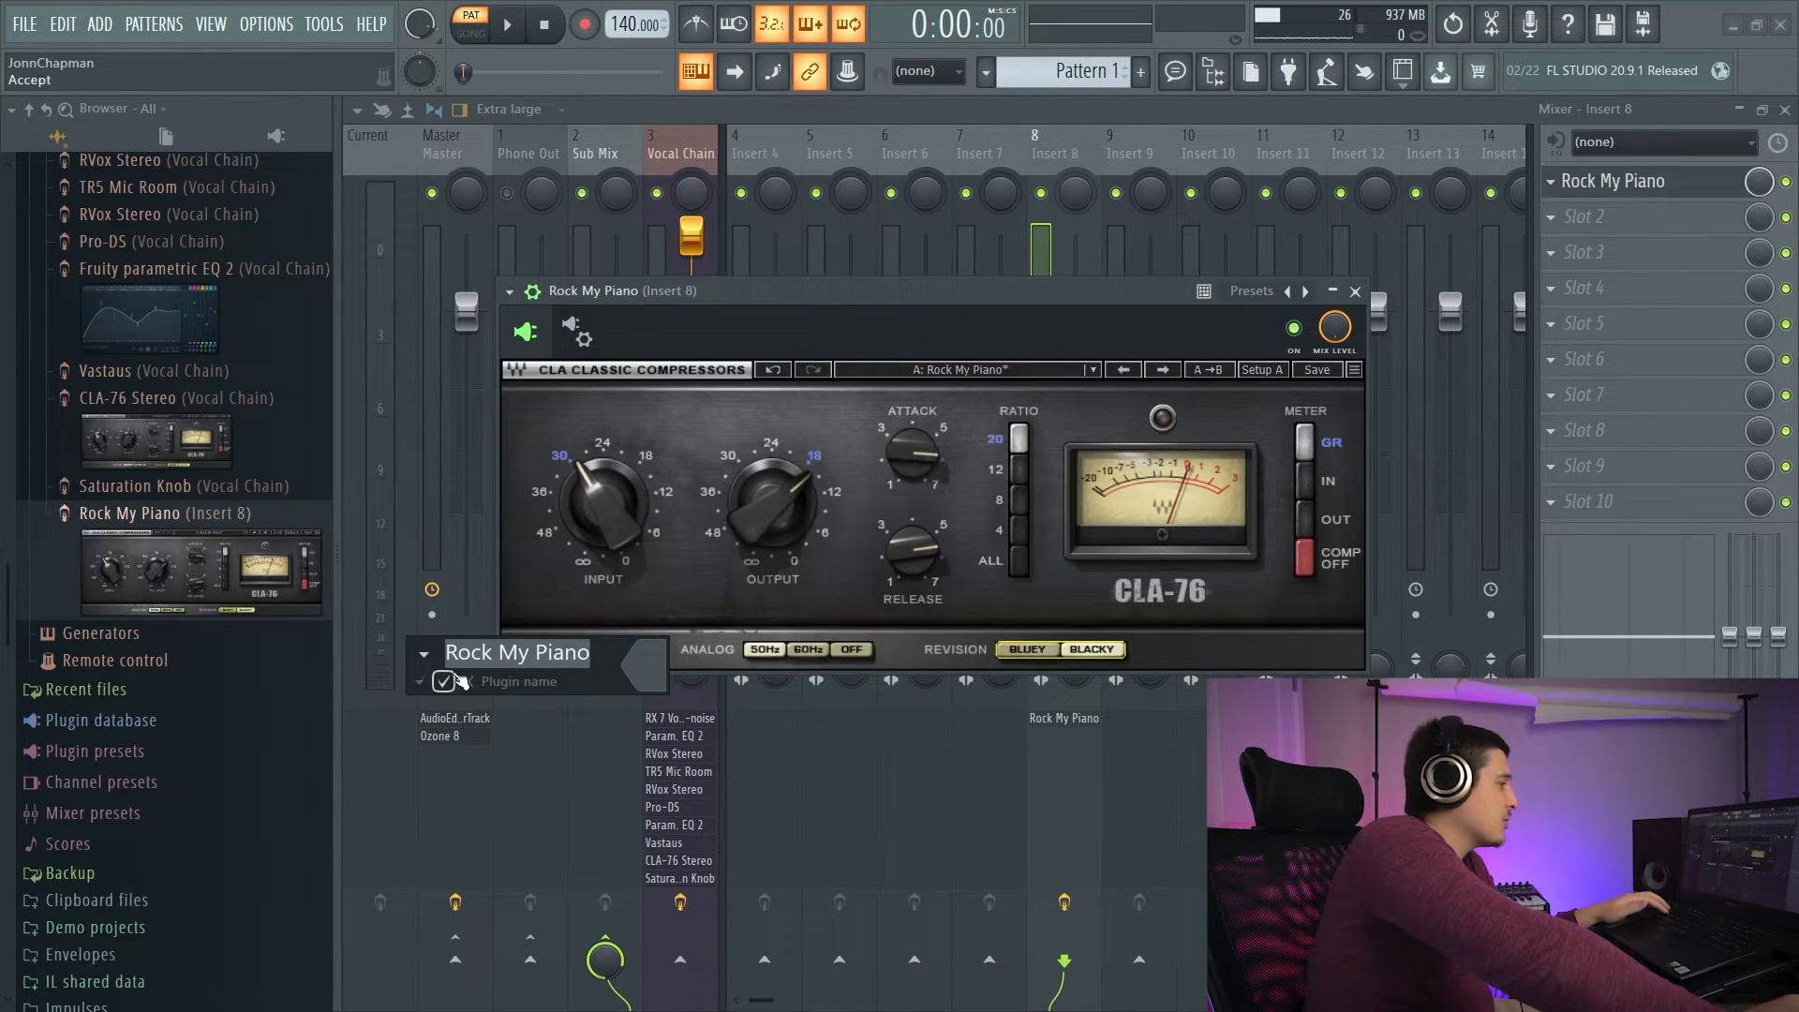
{"action": "left_click", "coordinate": [419, 681]}
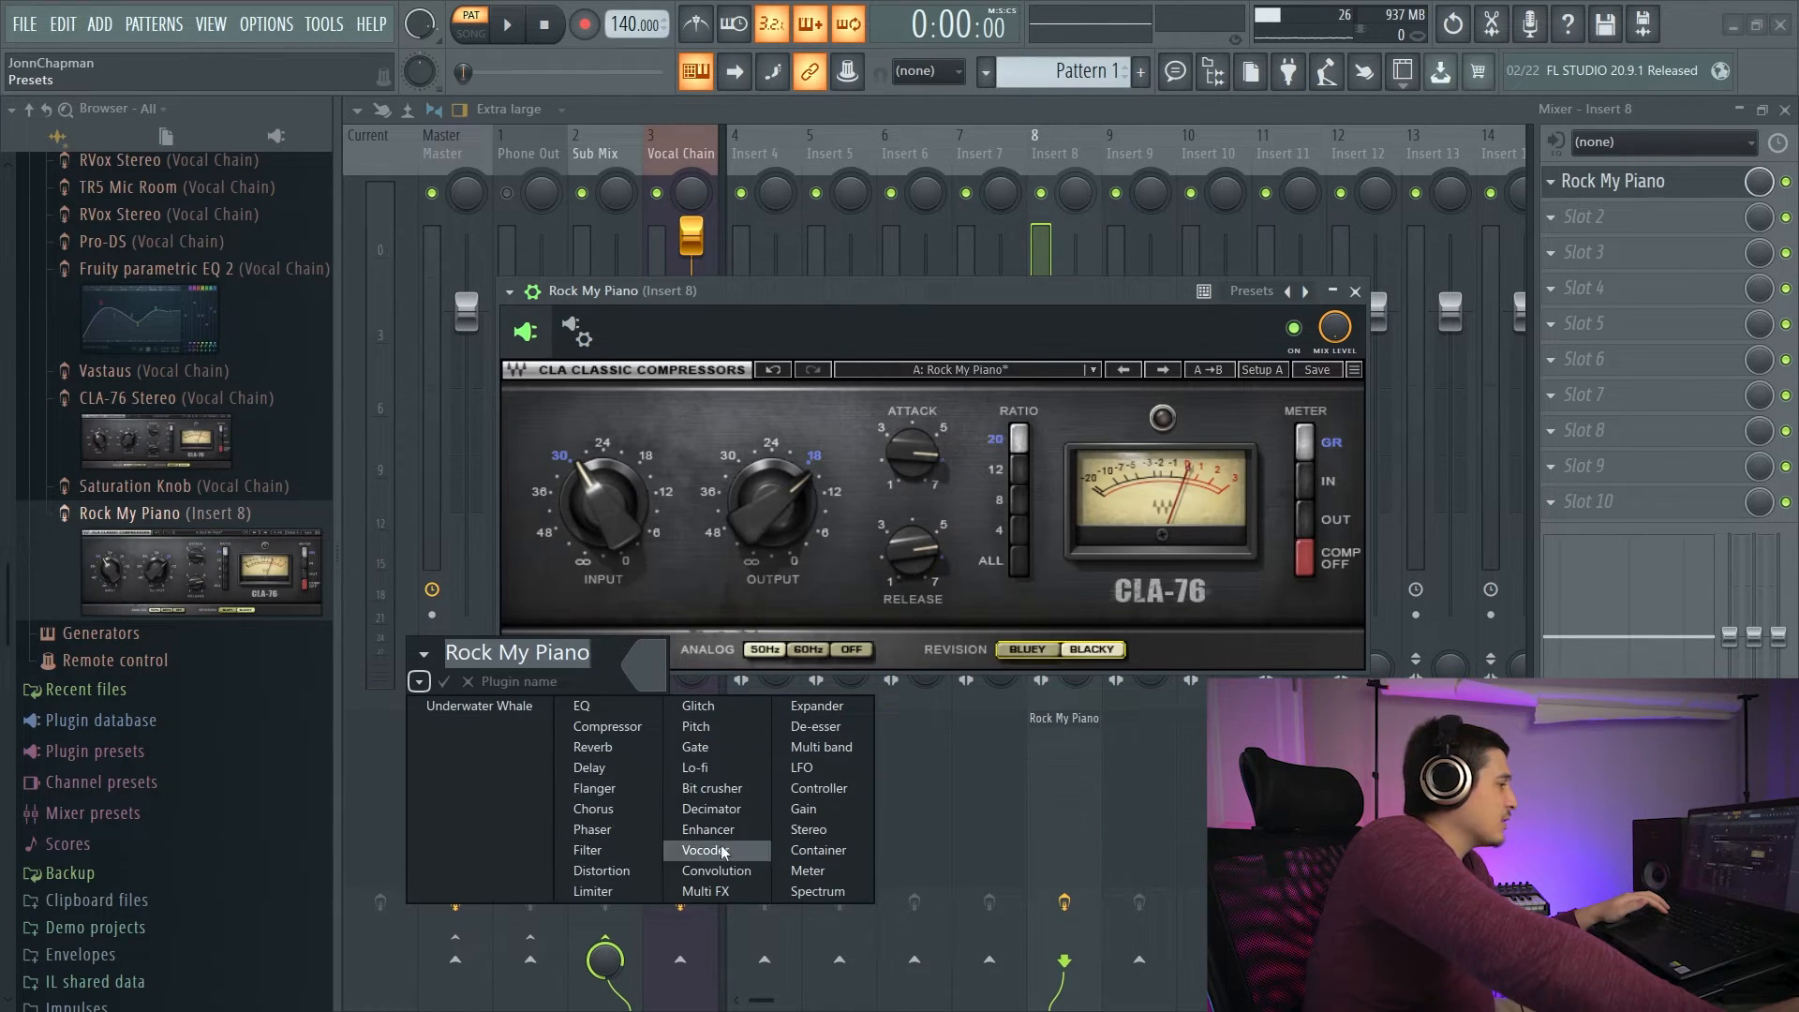
{"action": "left_click", "coordinate": [695, 706]}
Try the speech bubble icon for the Glitch plugin, and reset the plugin to no icon.
{"action": "left_click", "coordinate": [510, 293]}
{"action": "left_click", "coordinate": [590, 685]}
{"action": "left_click", "coordinate": [341, 663]}
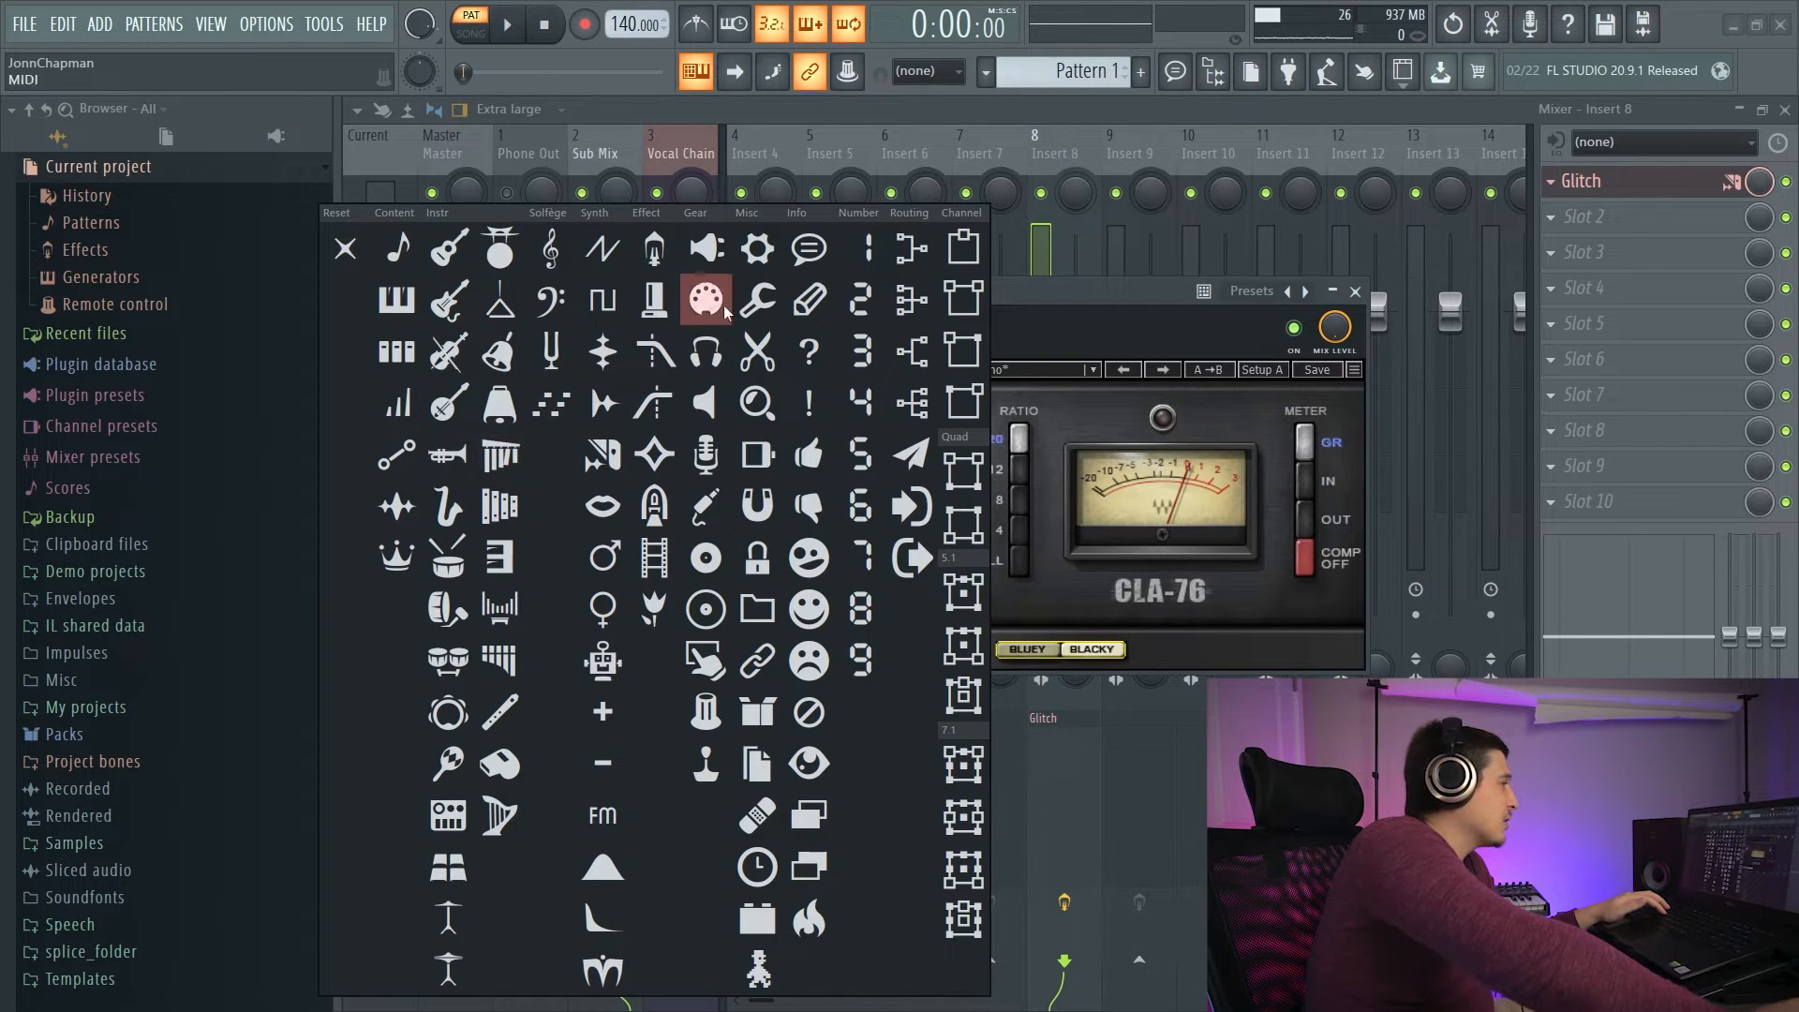
{"action": "left_click", "coordinate": [812, 248]}
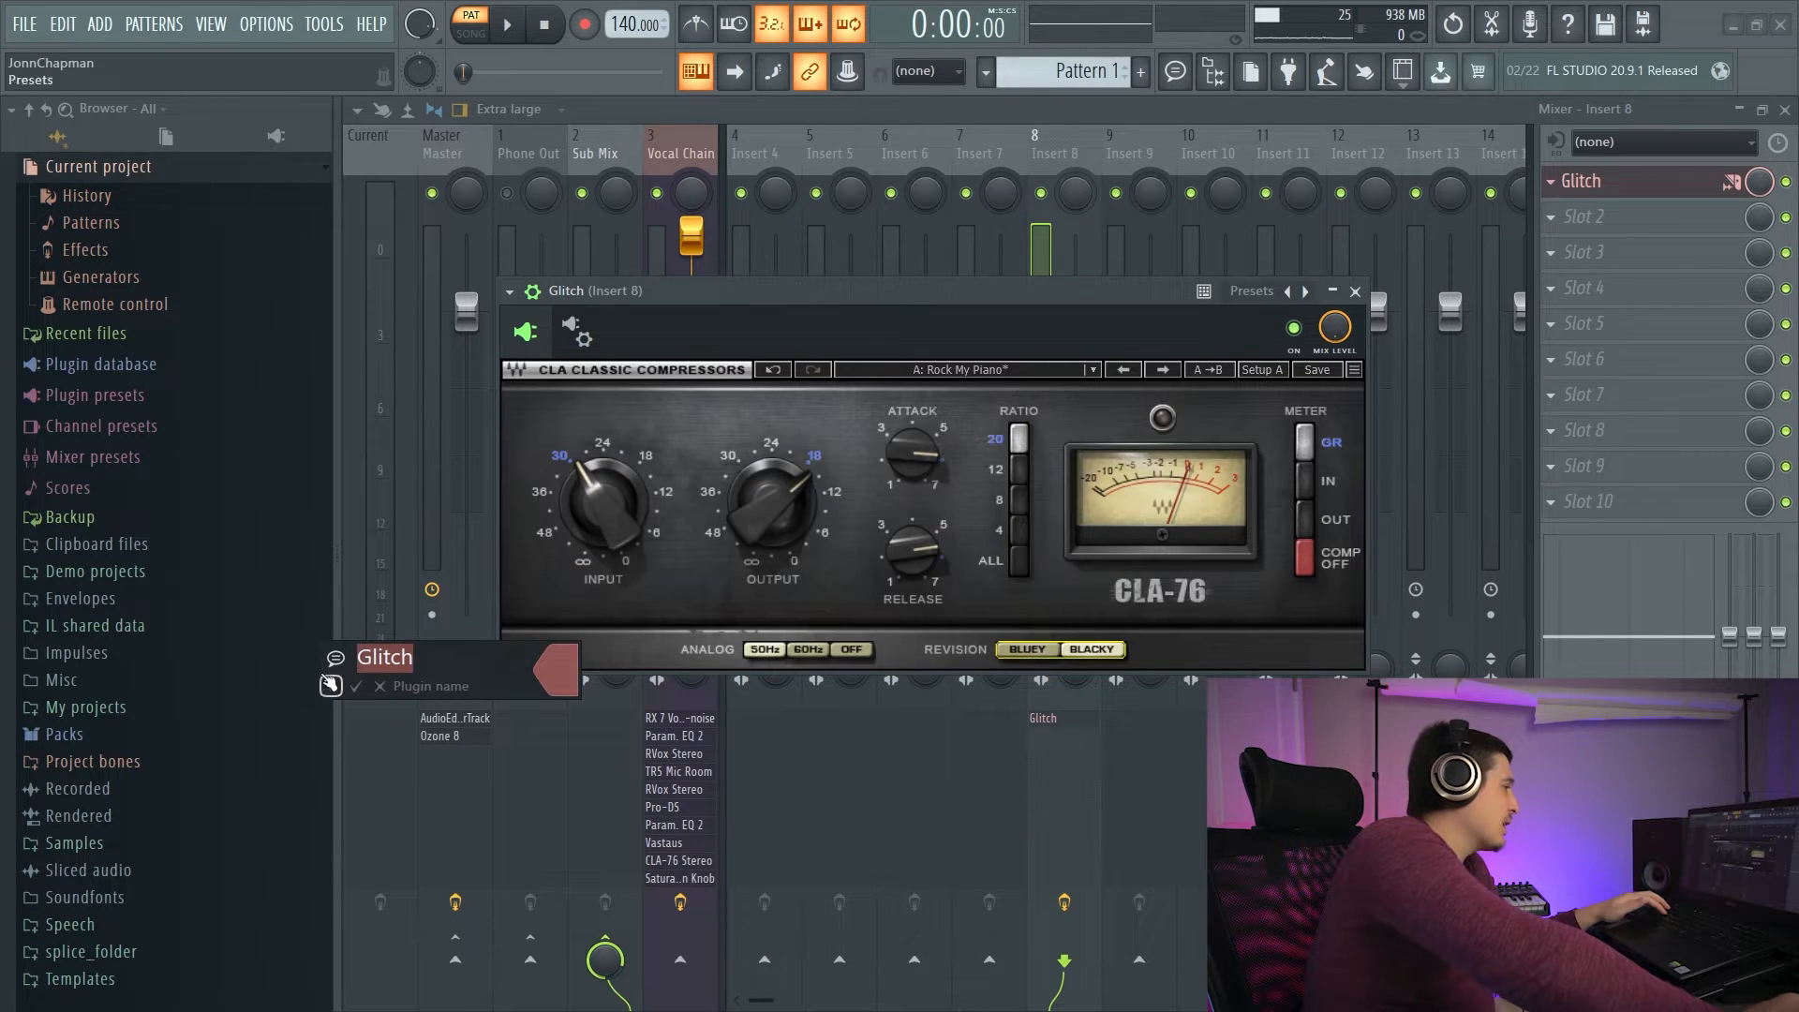
{"action": "left_click", "coordinate": [334, 657]}
{"action": "left_click", "coordinate": [346, 244]}
Open the plugin's color selector and compare its color wheel, hue box and preset color views.
{"action": "left_click", "coordinate": [562, 667]}
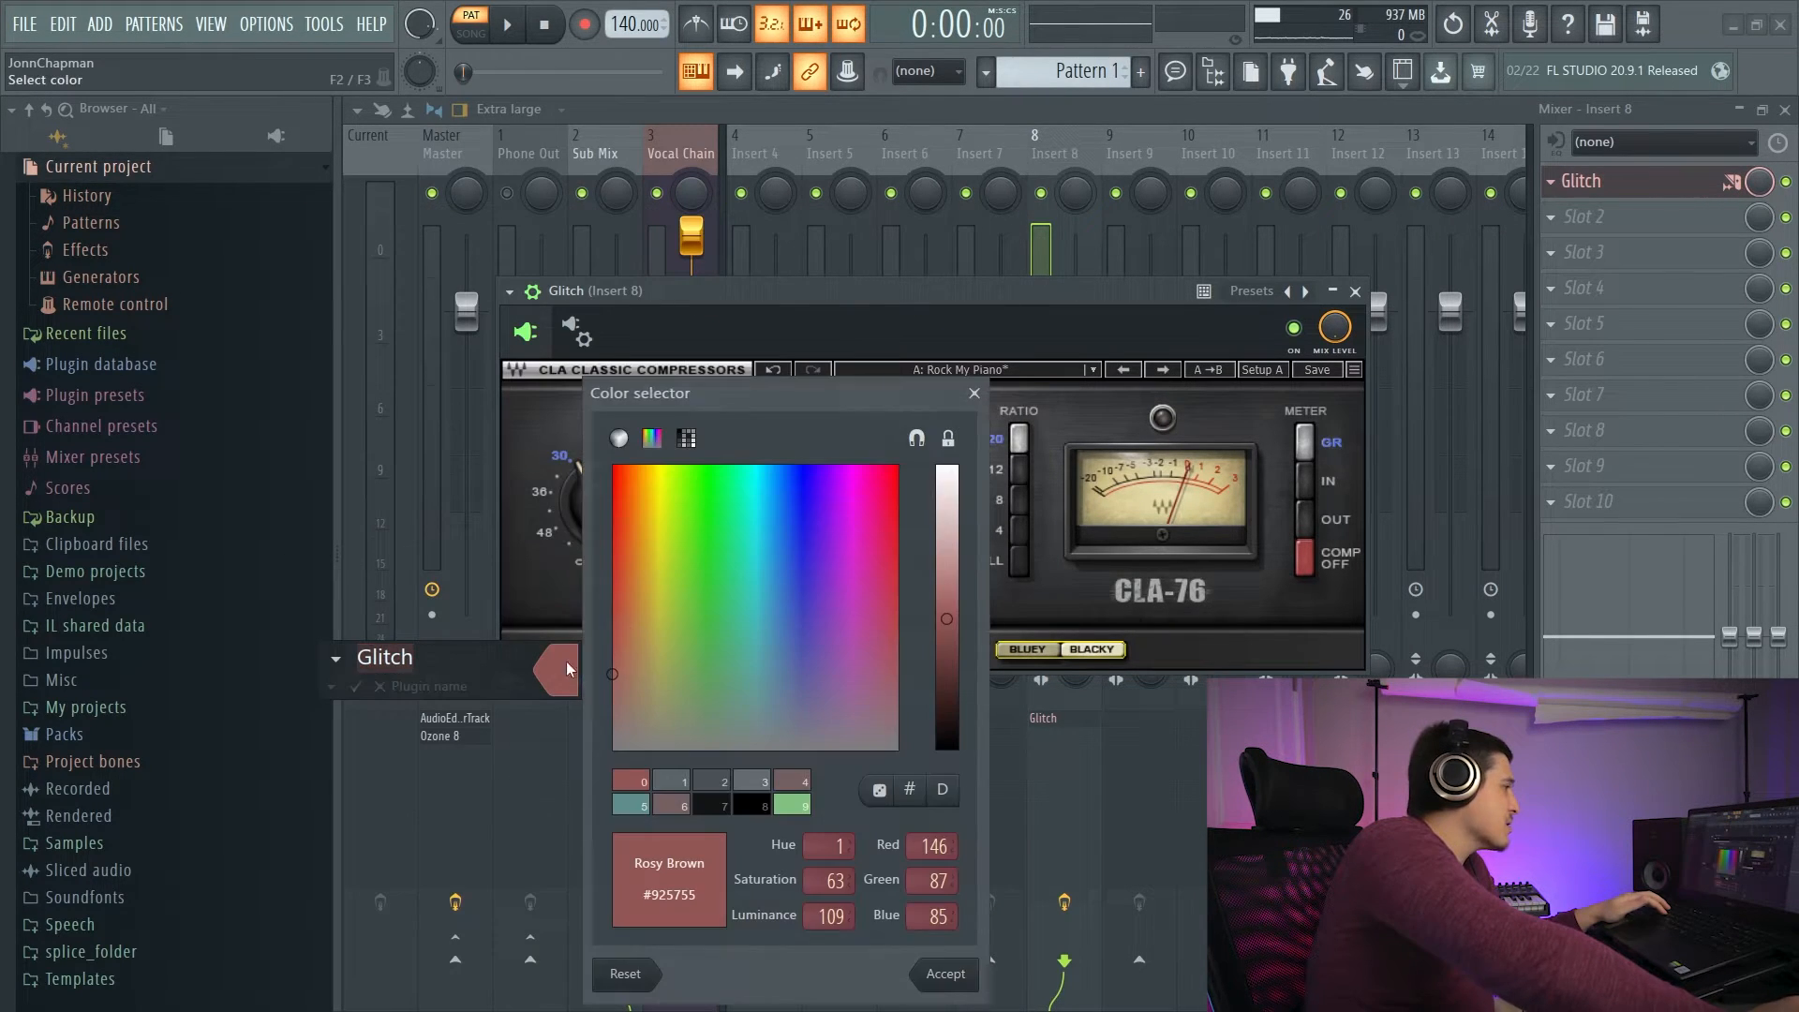
{"action": "left_click_drag", "start_coordinate": [725, 397], "coordinate": [860, 295]}
{"action": "left_click", "coordinate": [757, 337]}
{"action": "left_click", "coordinate": [790, 338]}
{"action": "left_click", "coordinate": [790, 340]}
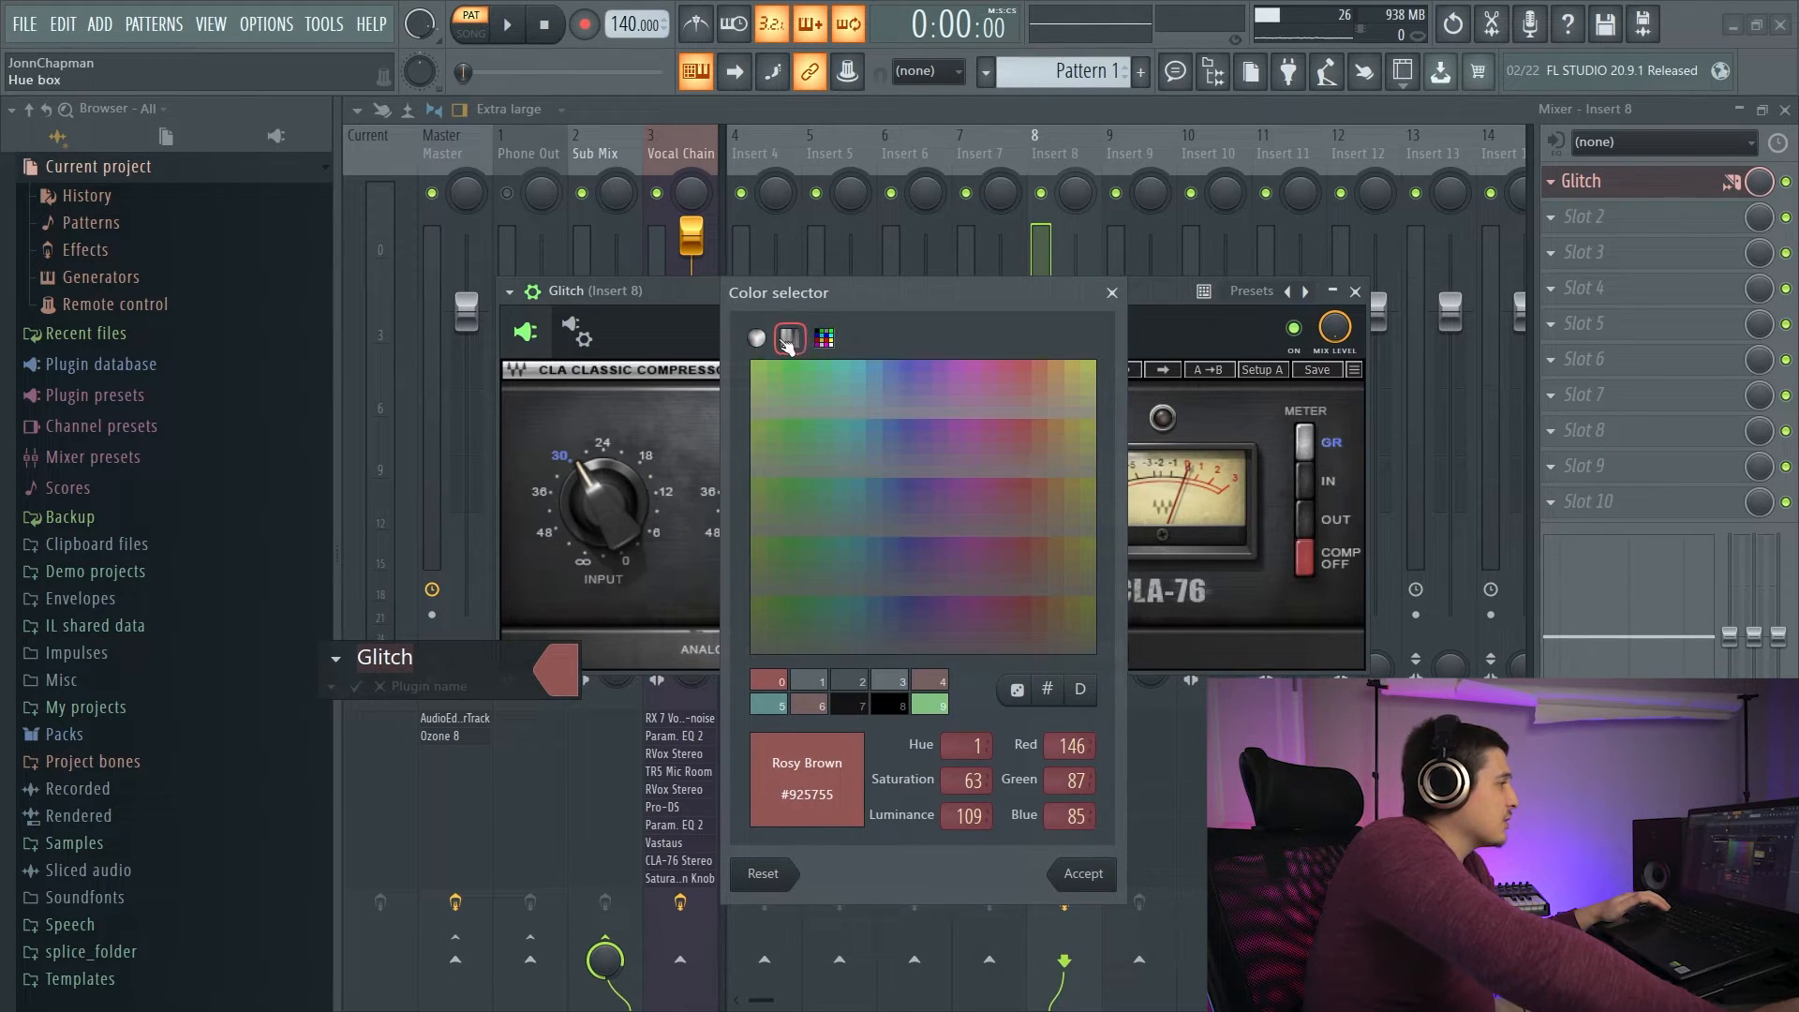
{"action": "left_click", "coordinate": [756, 337]}
{"action": "left_click", "coordinate": [825, 338]}
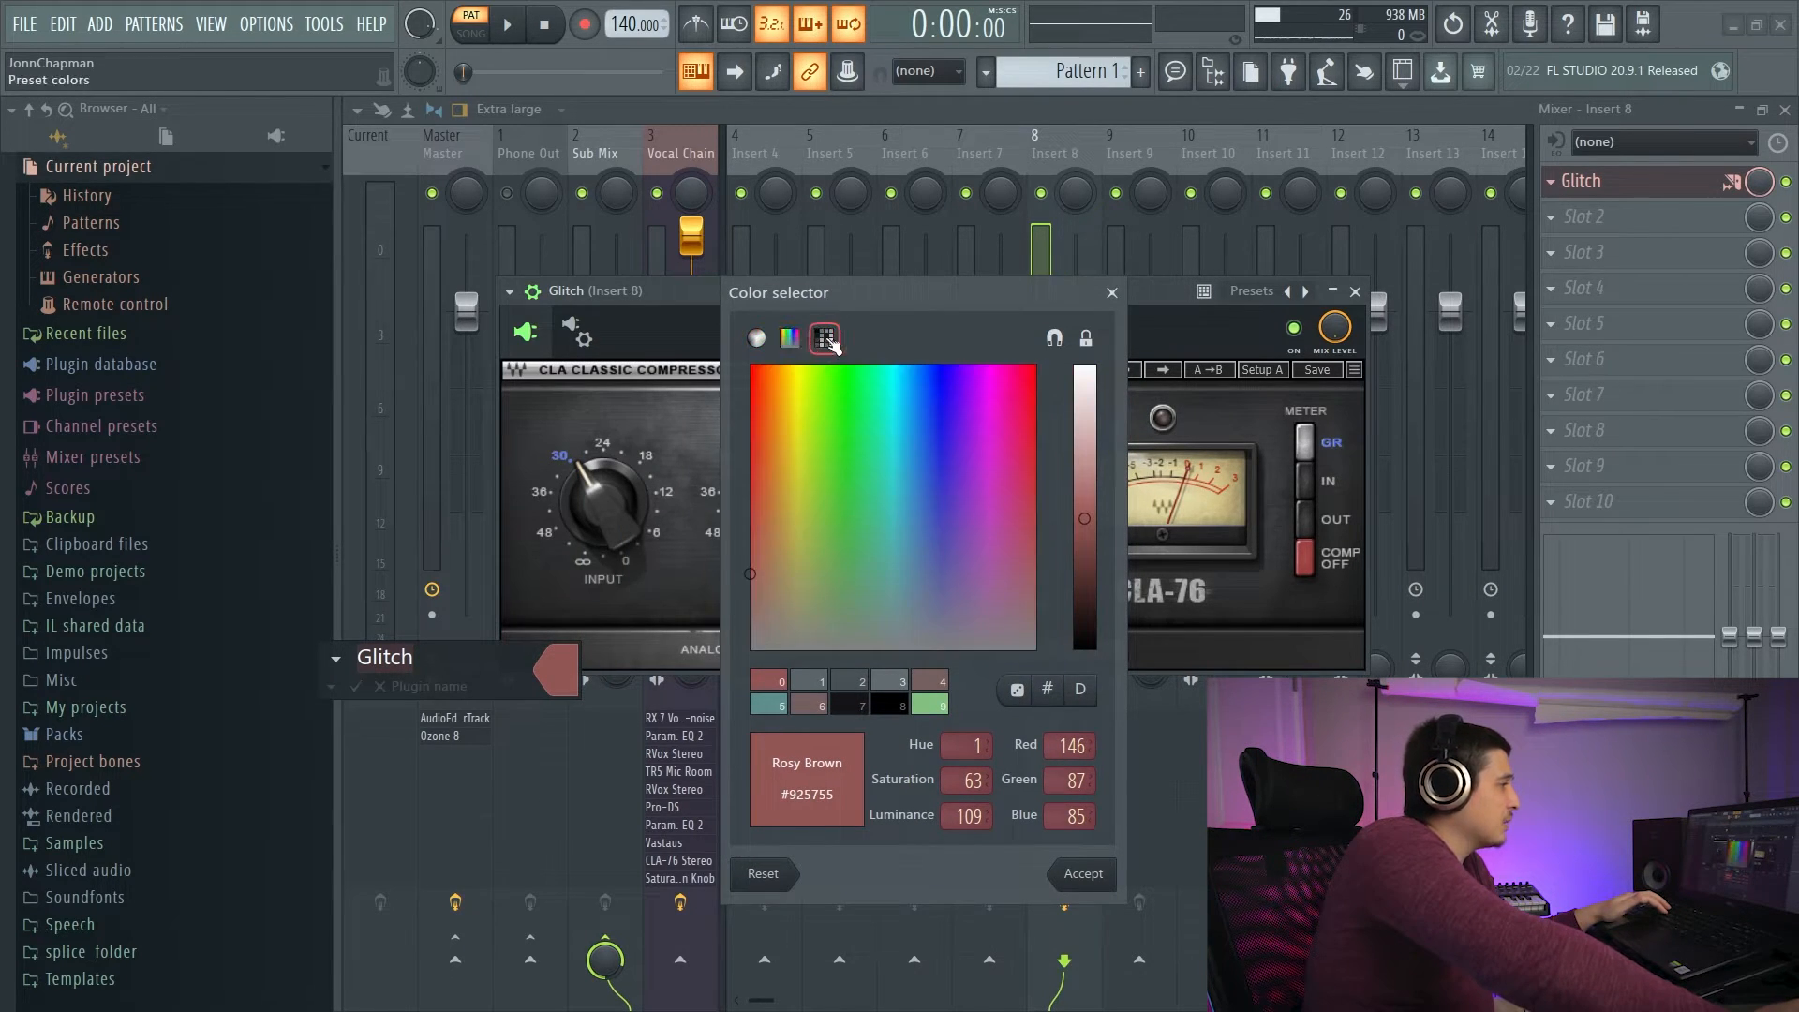
{"action": "left_click", "coordinate": [790, 337]}
Try random colors and view the HTML color value, and accept the default Dark Slate Gray #485156 for the plugin.
{"action": "left_click", "coordinate": [1017, 691]}
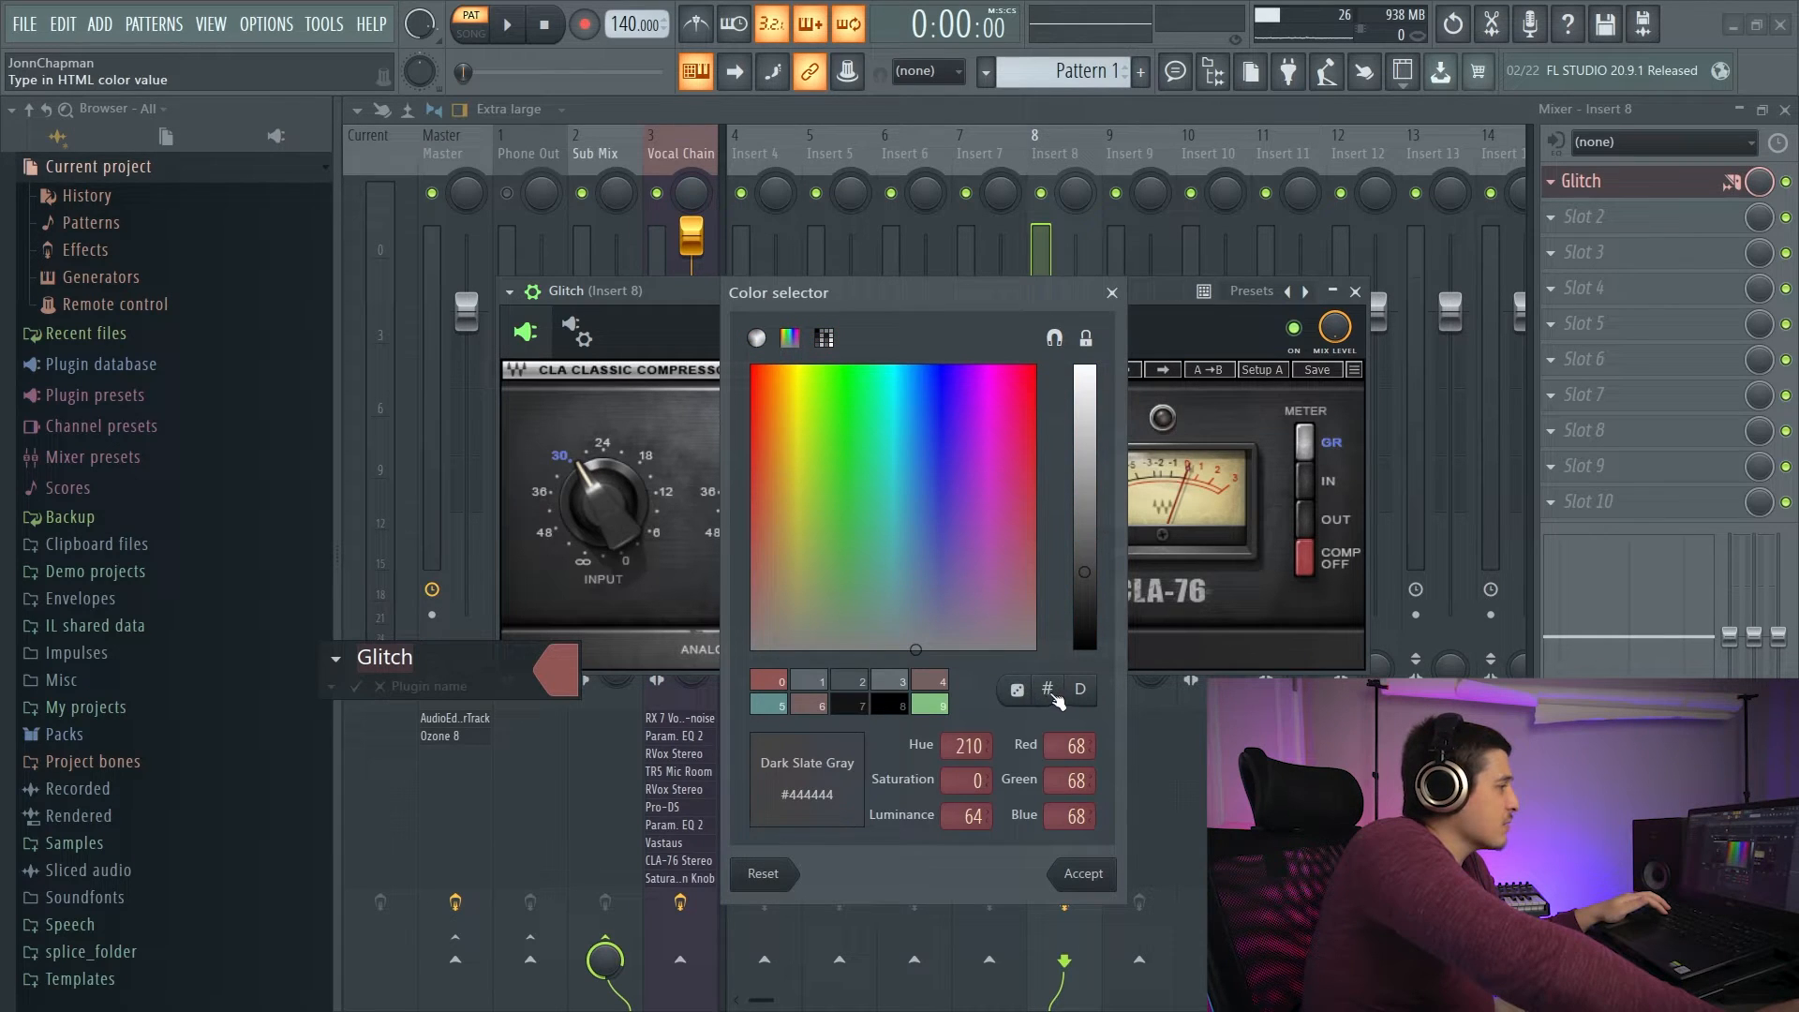
{"action": "left_click", "coordinate": [1018, 691]}
{"action": "left_click", "coordinate": [1048, 691]}
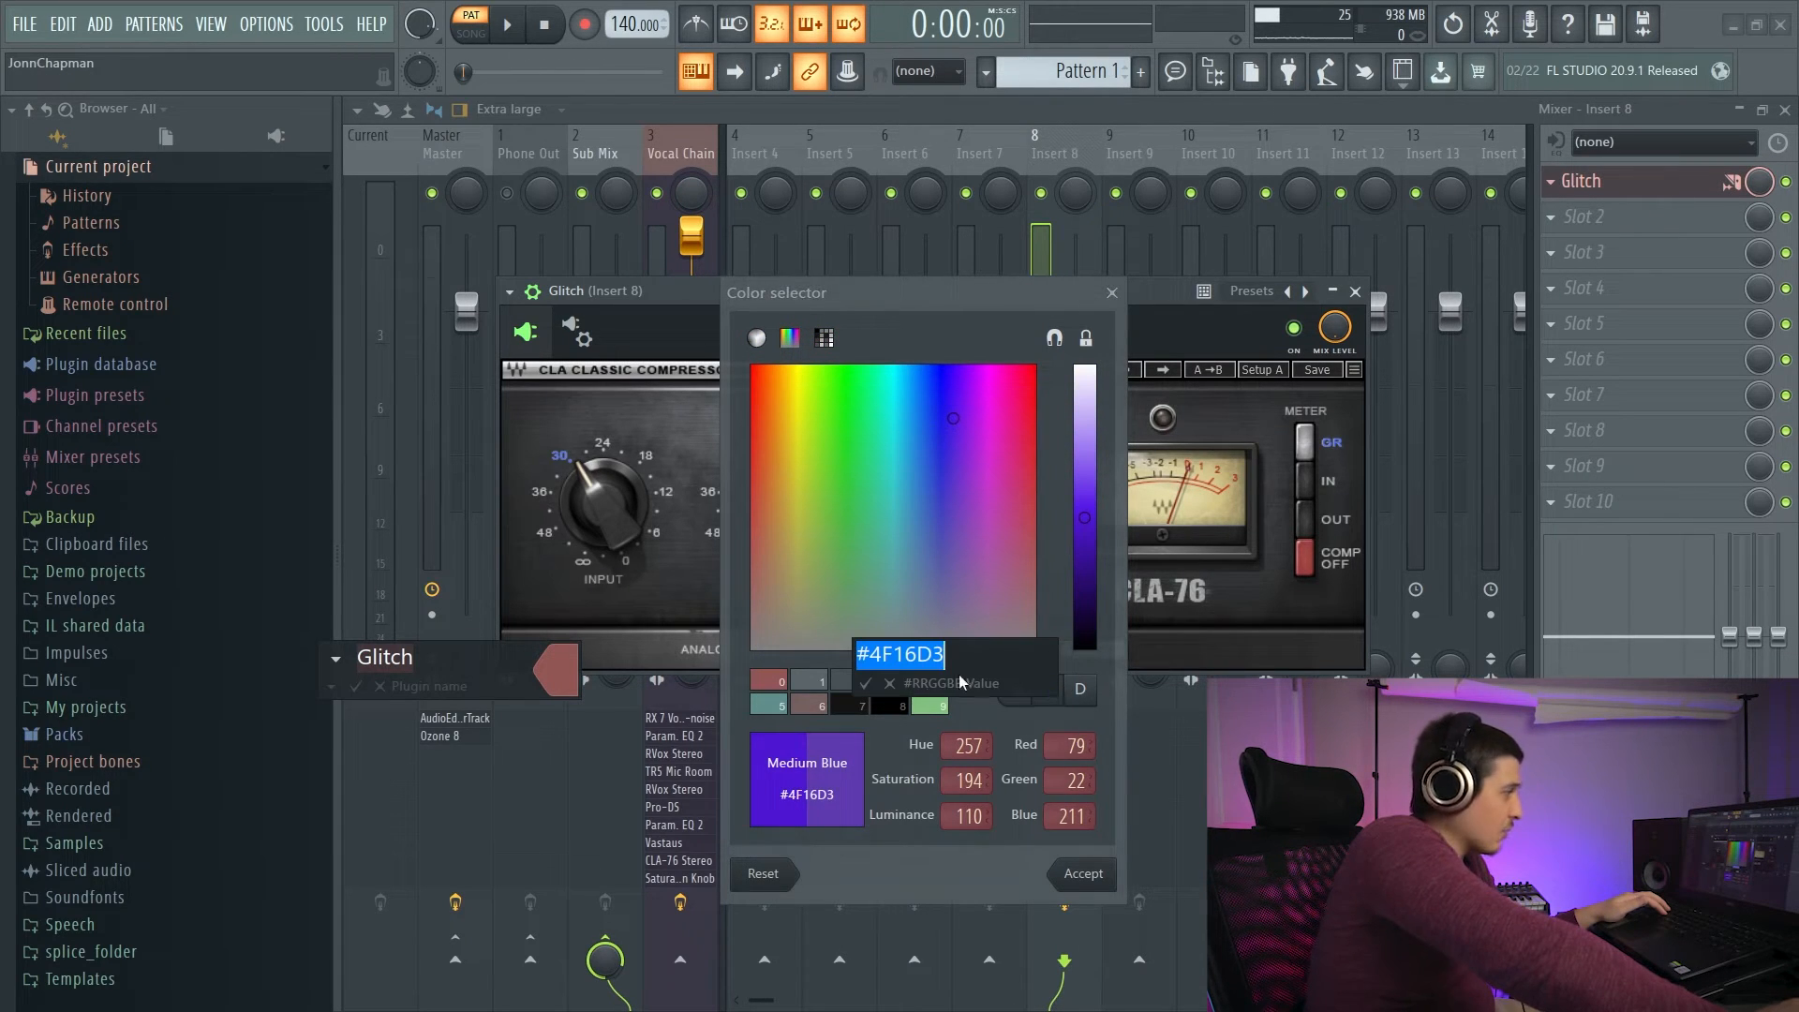
{"action": "left_click", "coordinate": [889, 683]}
{"action": "left_click", "coordinate": [1080, 690]}
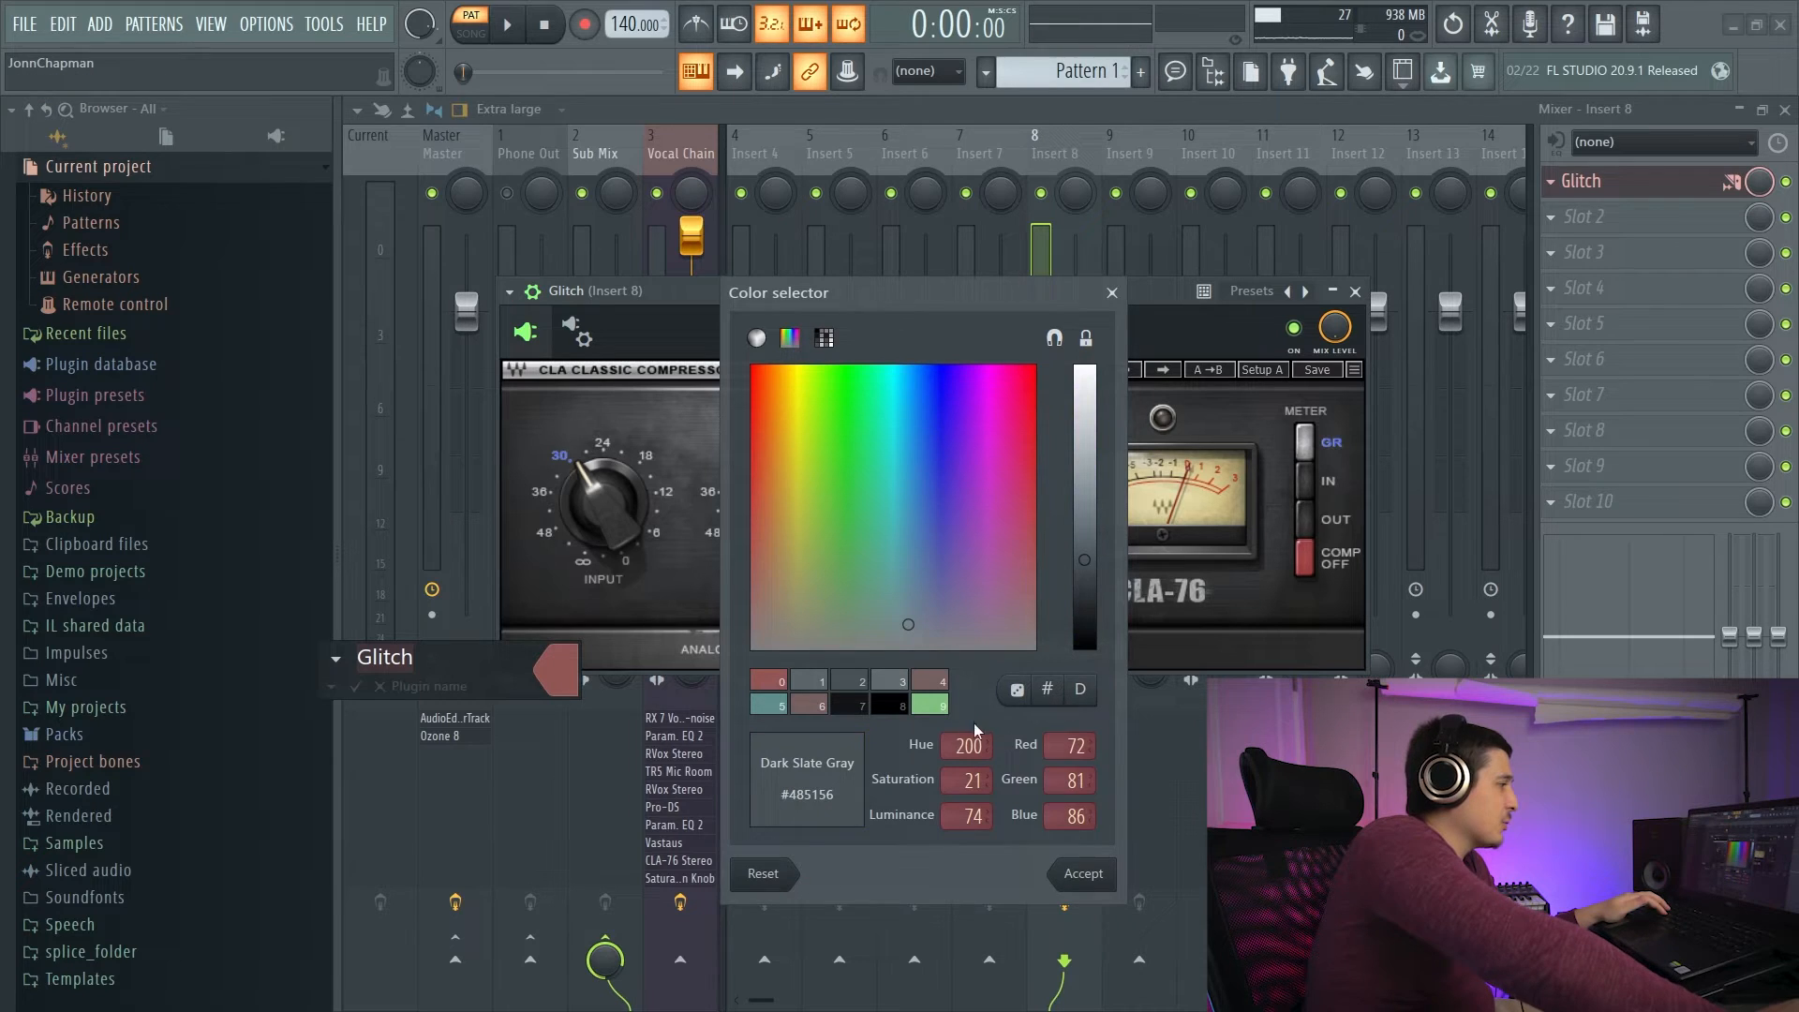
{"action": "left_click", "coordinate": [1087, 873]}
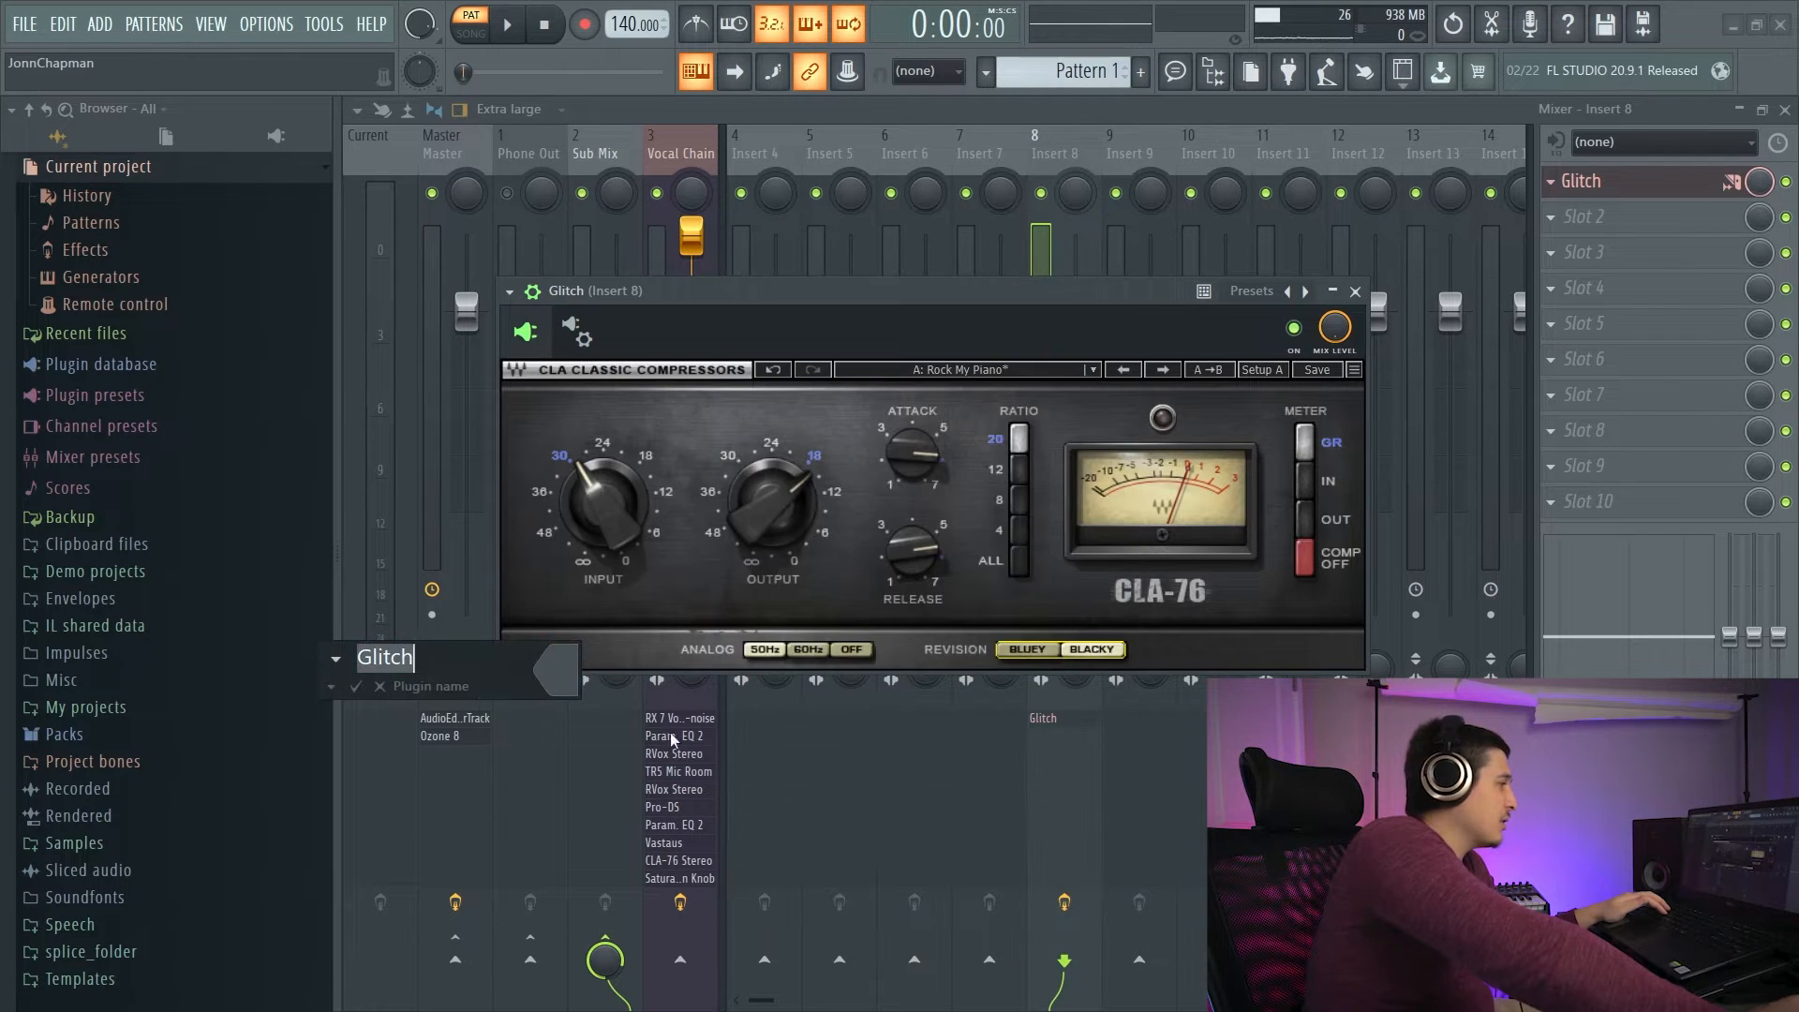
Rename the Glitch plugin as CLA-76.
{"action": "type", "text": "CLA-"}
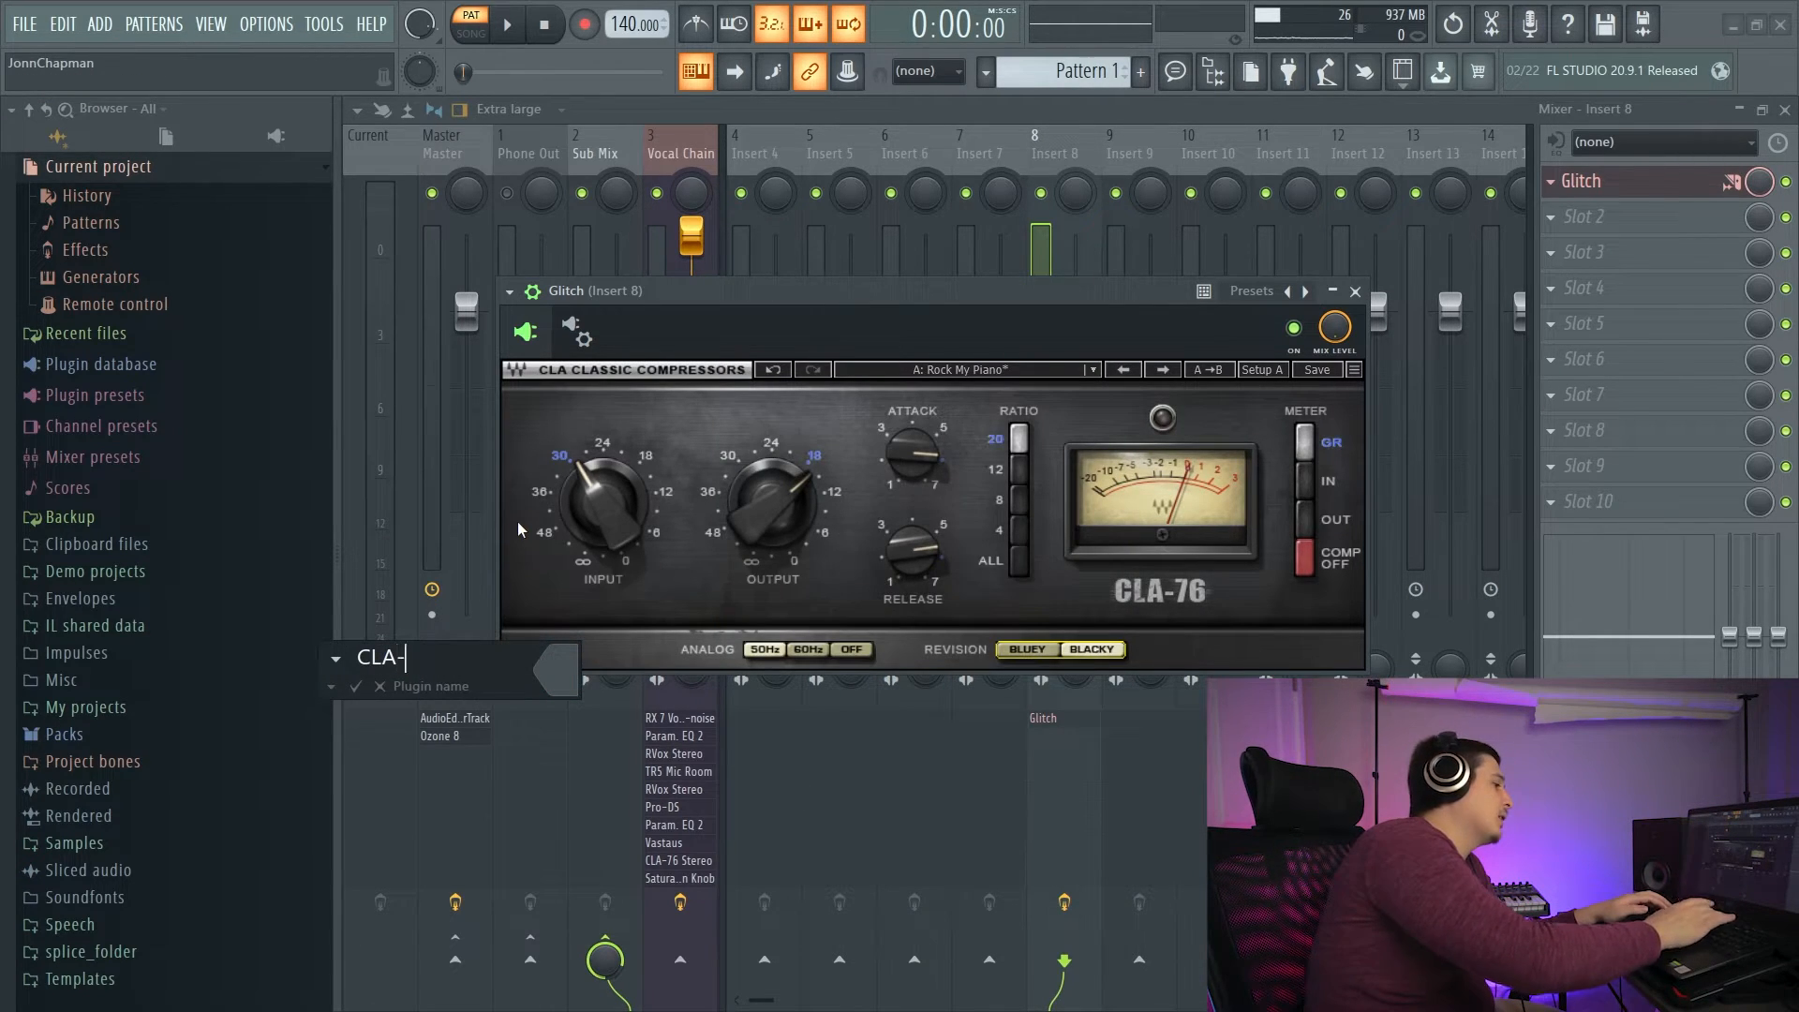
{"action": "type", "text": "76"}
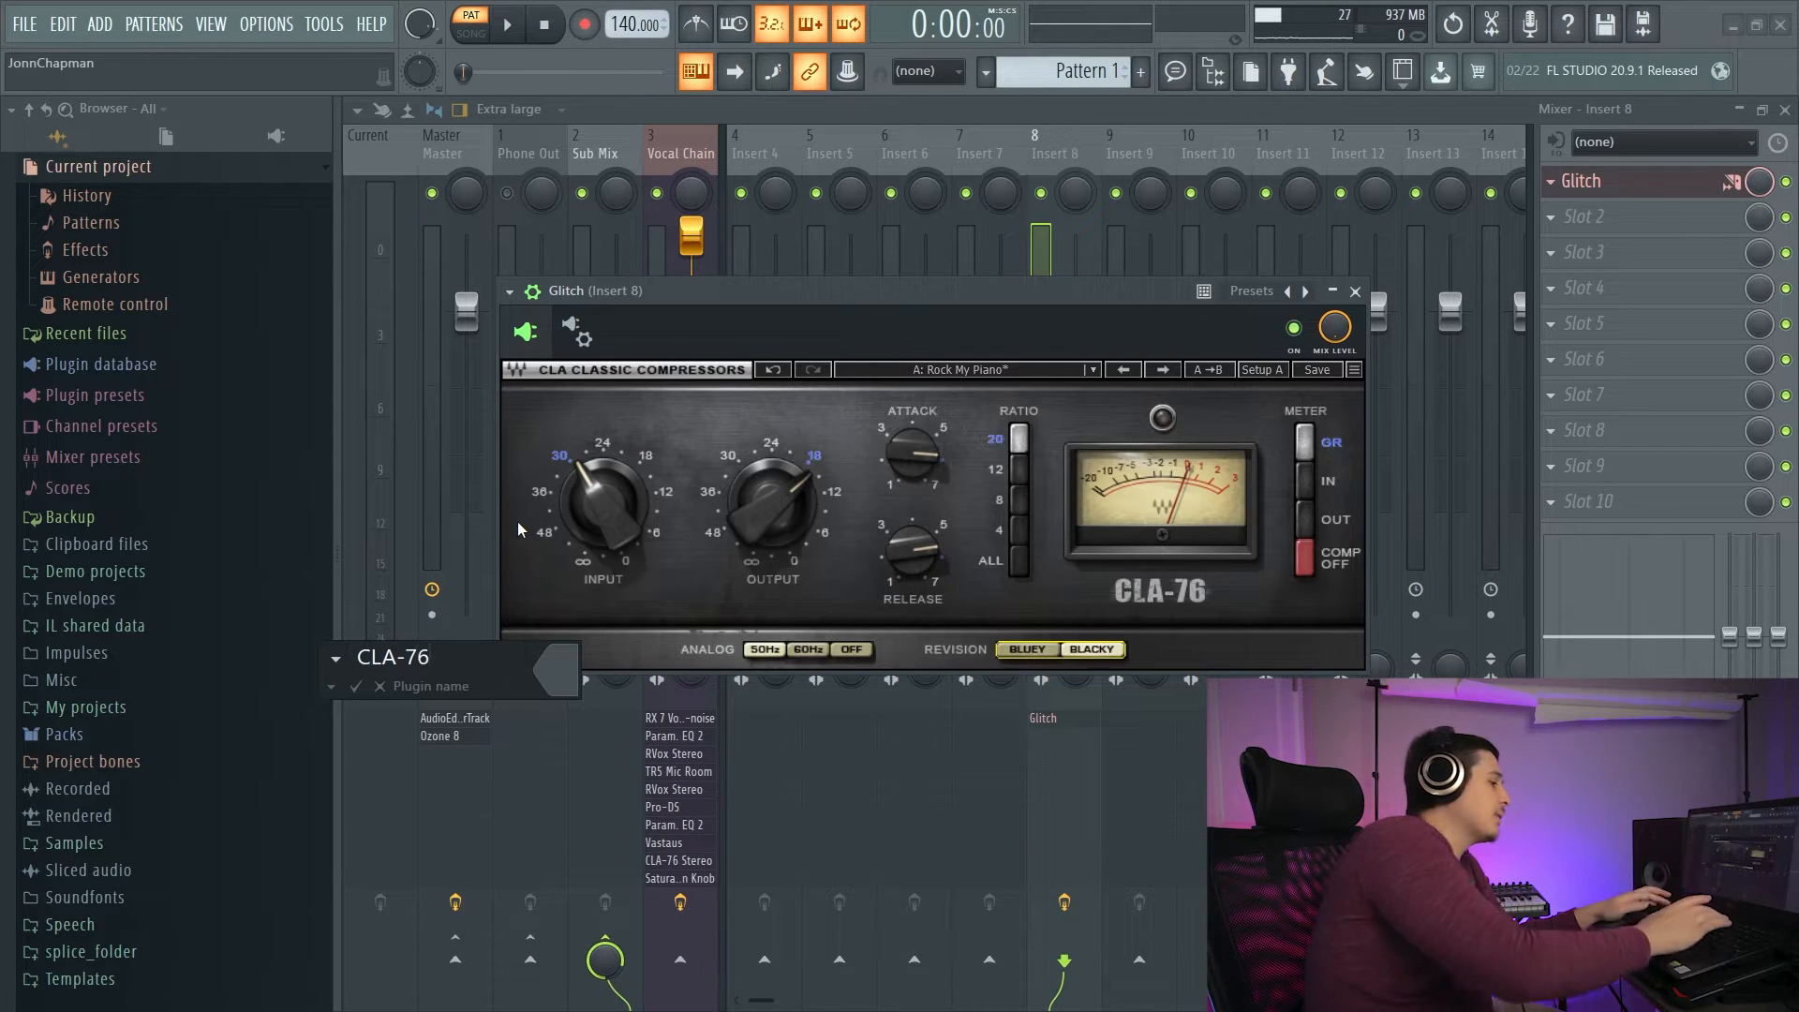
{"action": "key", "text": "Return"}
Set the CLA-76 window to detached, move it outside the main window, and bring it back over the mixer.
{"action": "left_click", "coordinate": [509, 291]}
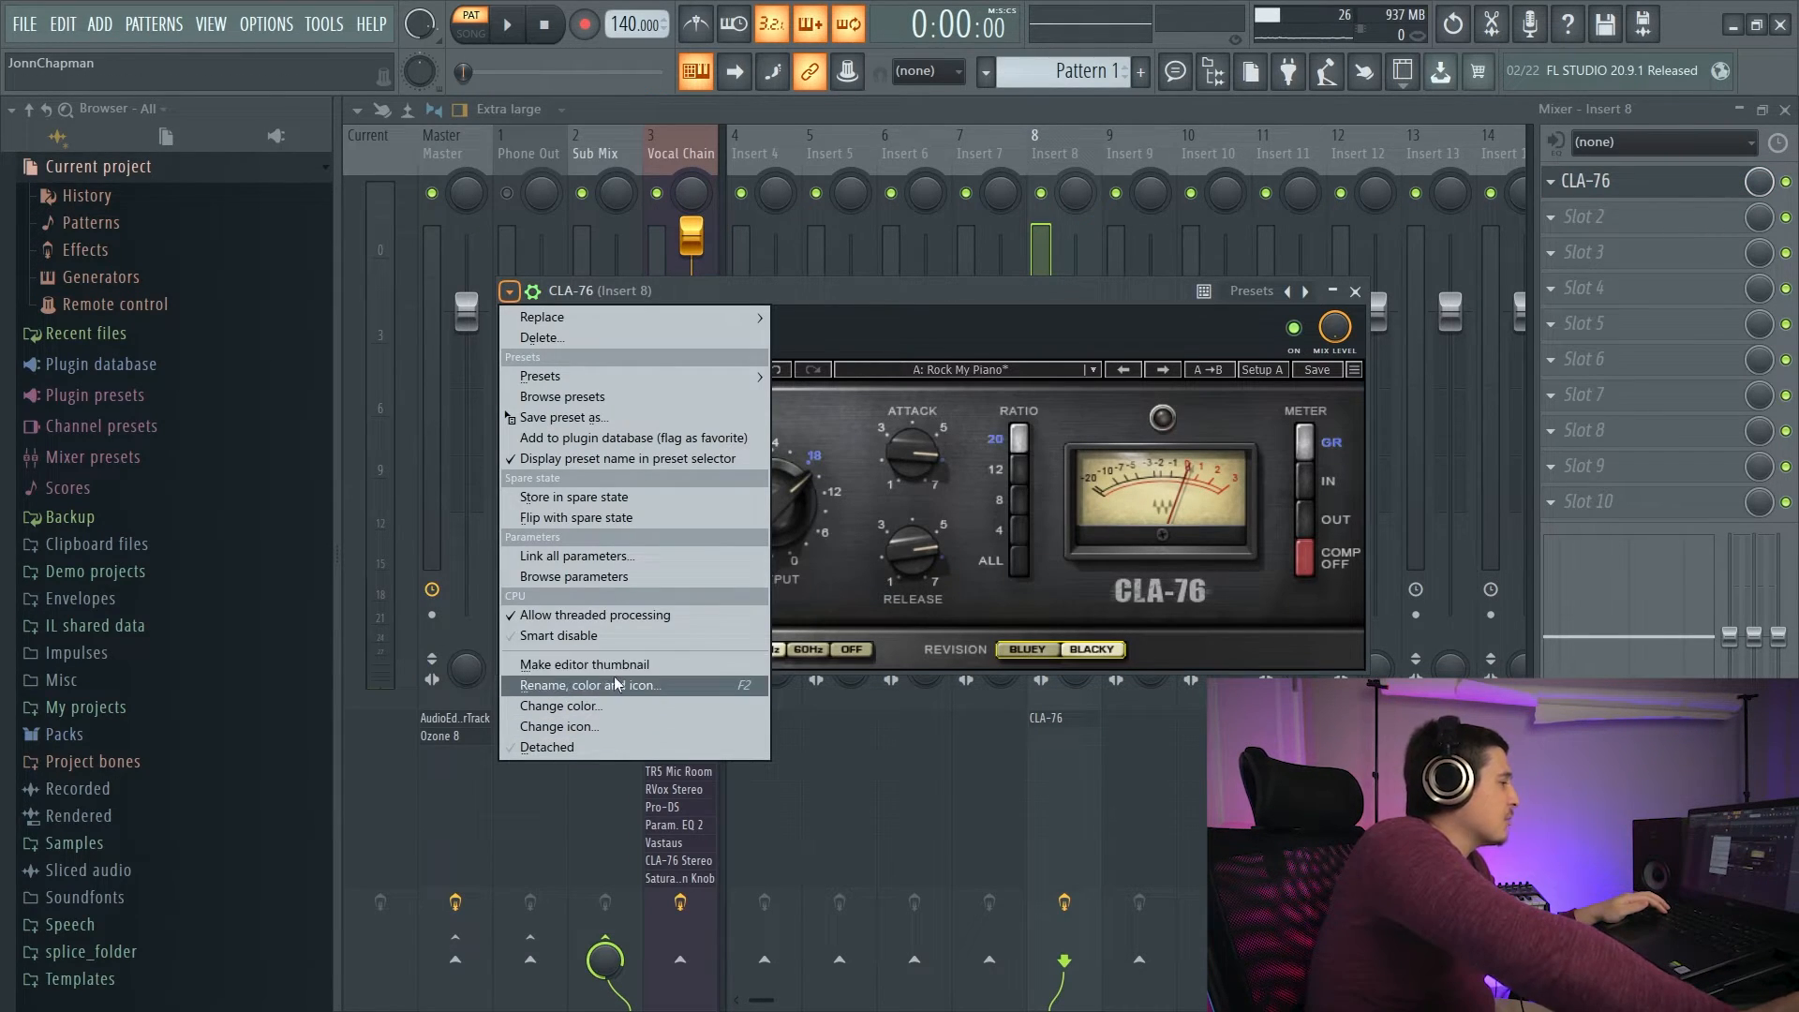
{"action": "left_click", "coordinate": [569, 746]}
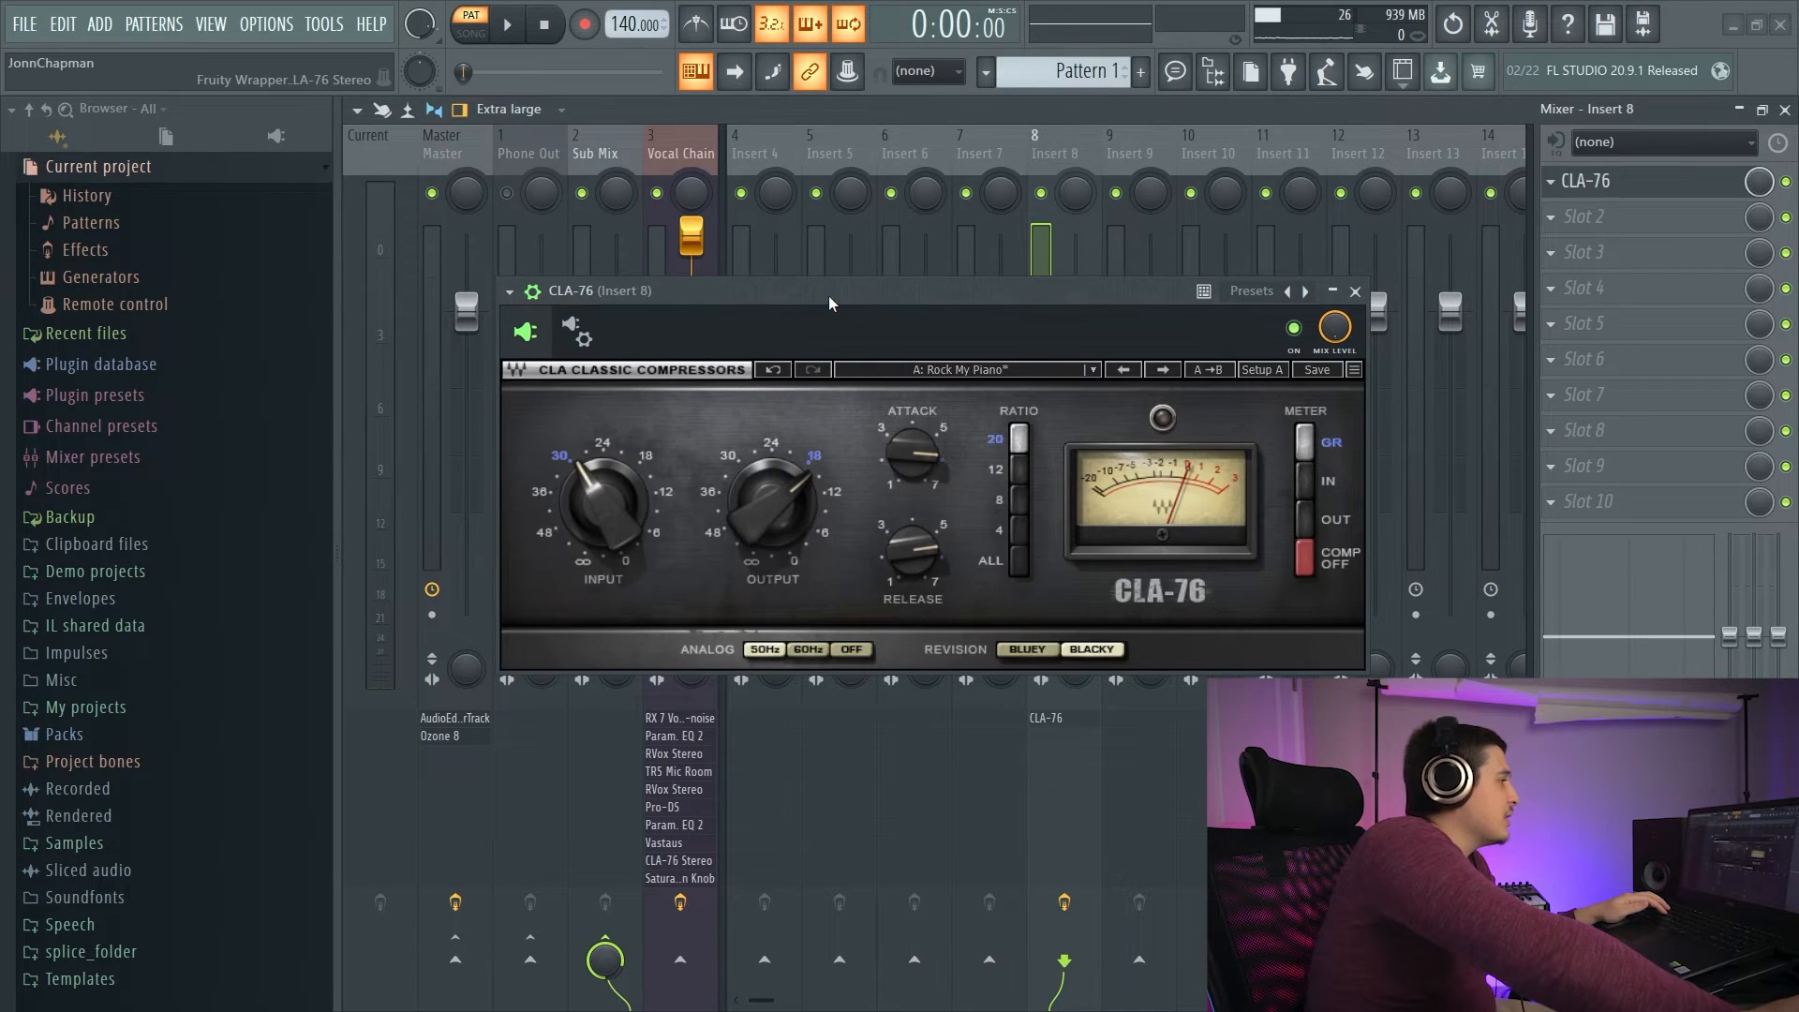
{"action": "left_click_drag", "start_coordinate": [829, 295], "coordinate": [2, 258]}
{"action": "left_click_drag", "start_coordinate": [351, 248], "coordinate": [851, 212]}
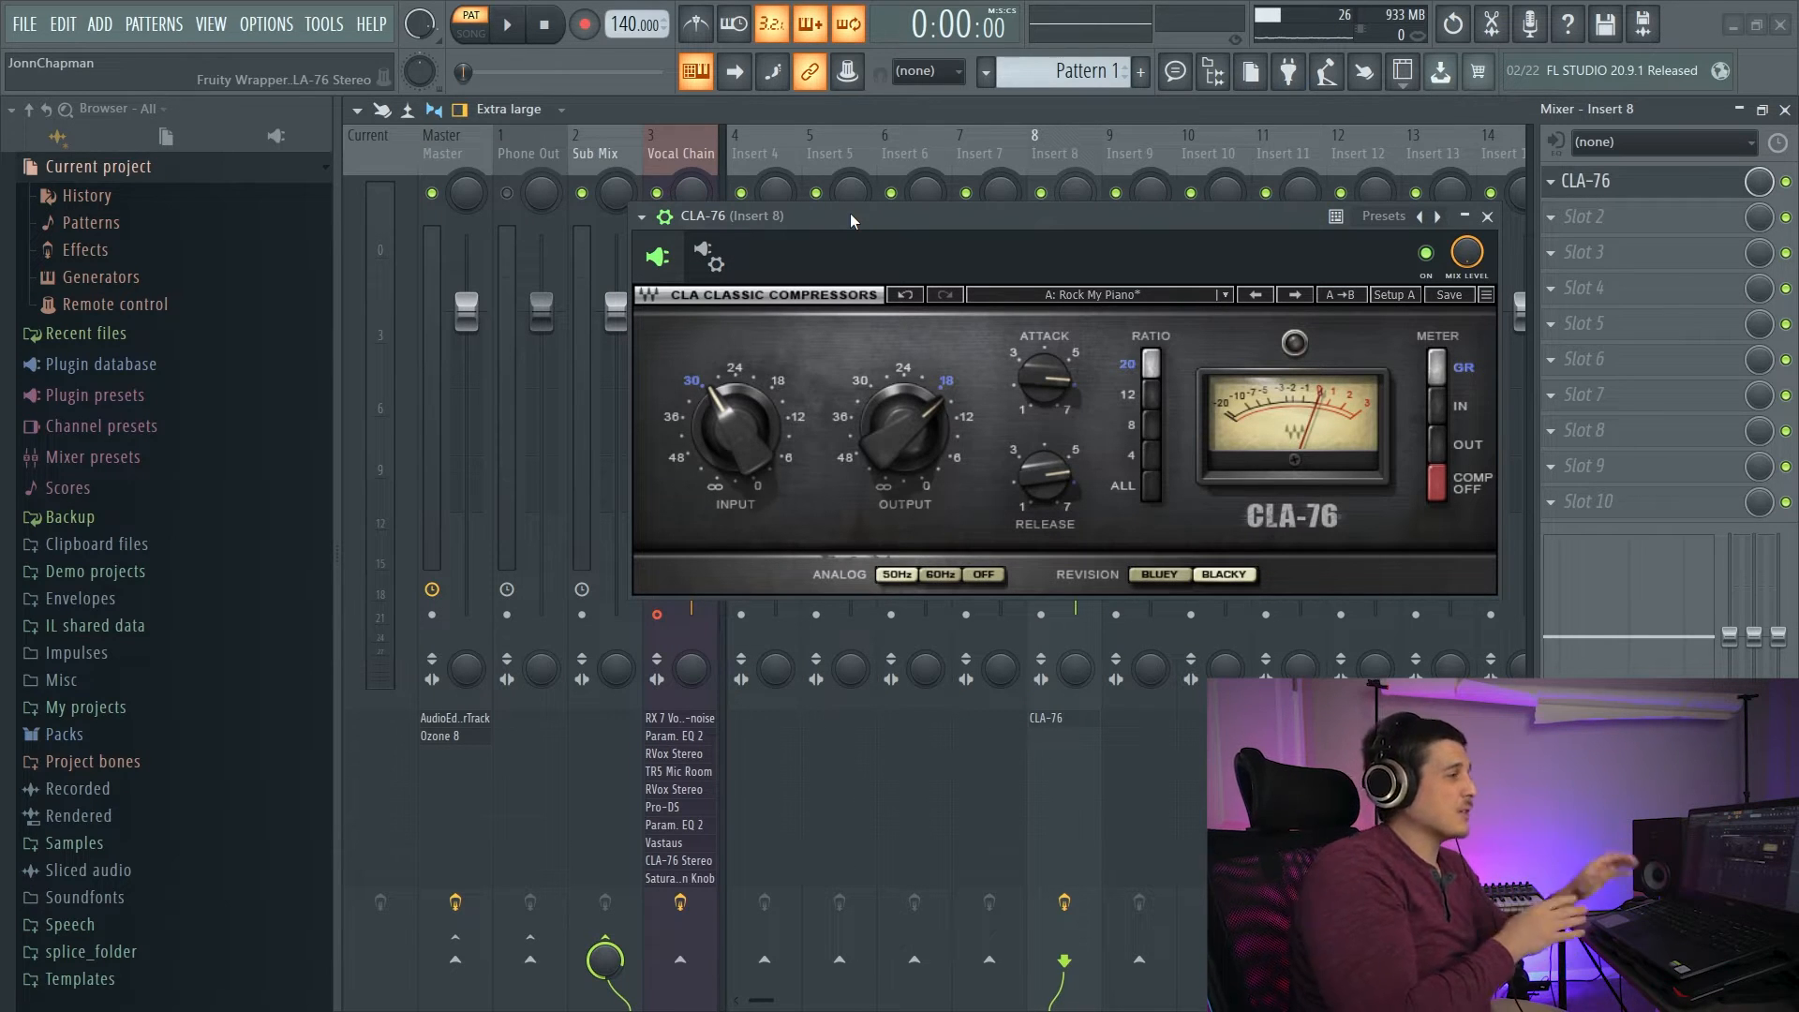
{"action": "mouse_move", "coordinate": [856, 216]}
{"action": "left_mouse_down"}
{"action": "mouse_move", "coordinate": [648, 222]}
{"action": "mouse_move", "coordinate": [570, 256]}
{"action": "mouse_move", "coordinate": [824, 245]}
{"action": "mouse_move", "coordinate": [837, 226]}
{"action": "left_mouse_up"}
View the audio settings, including the CPU smart disable option, and close the settings window.
{"action": "left_click", "coordinate": [325, 23]}
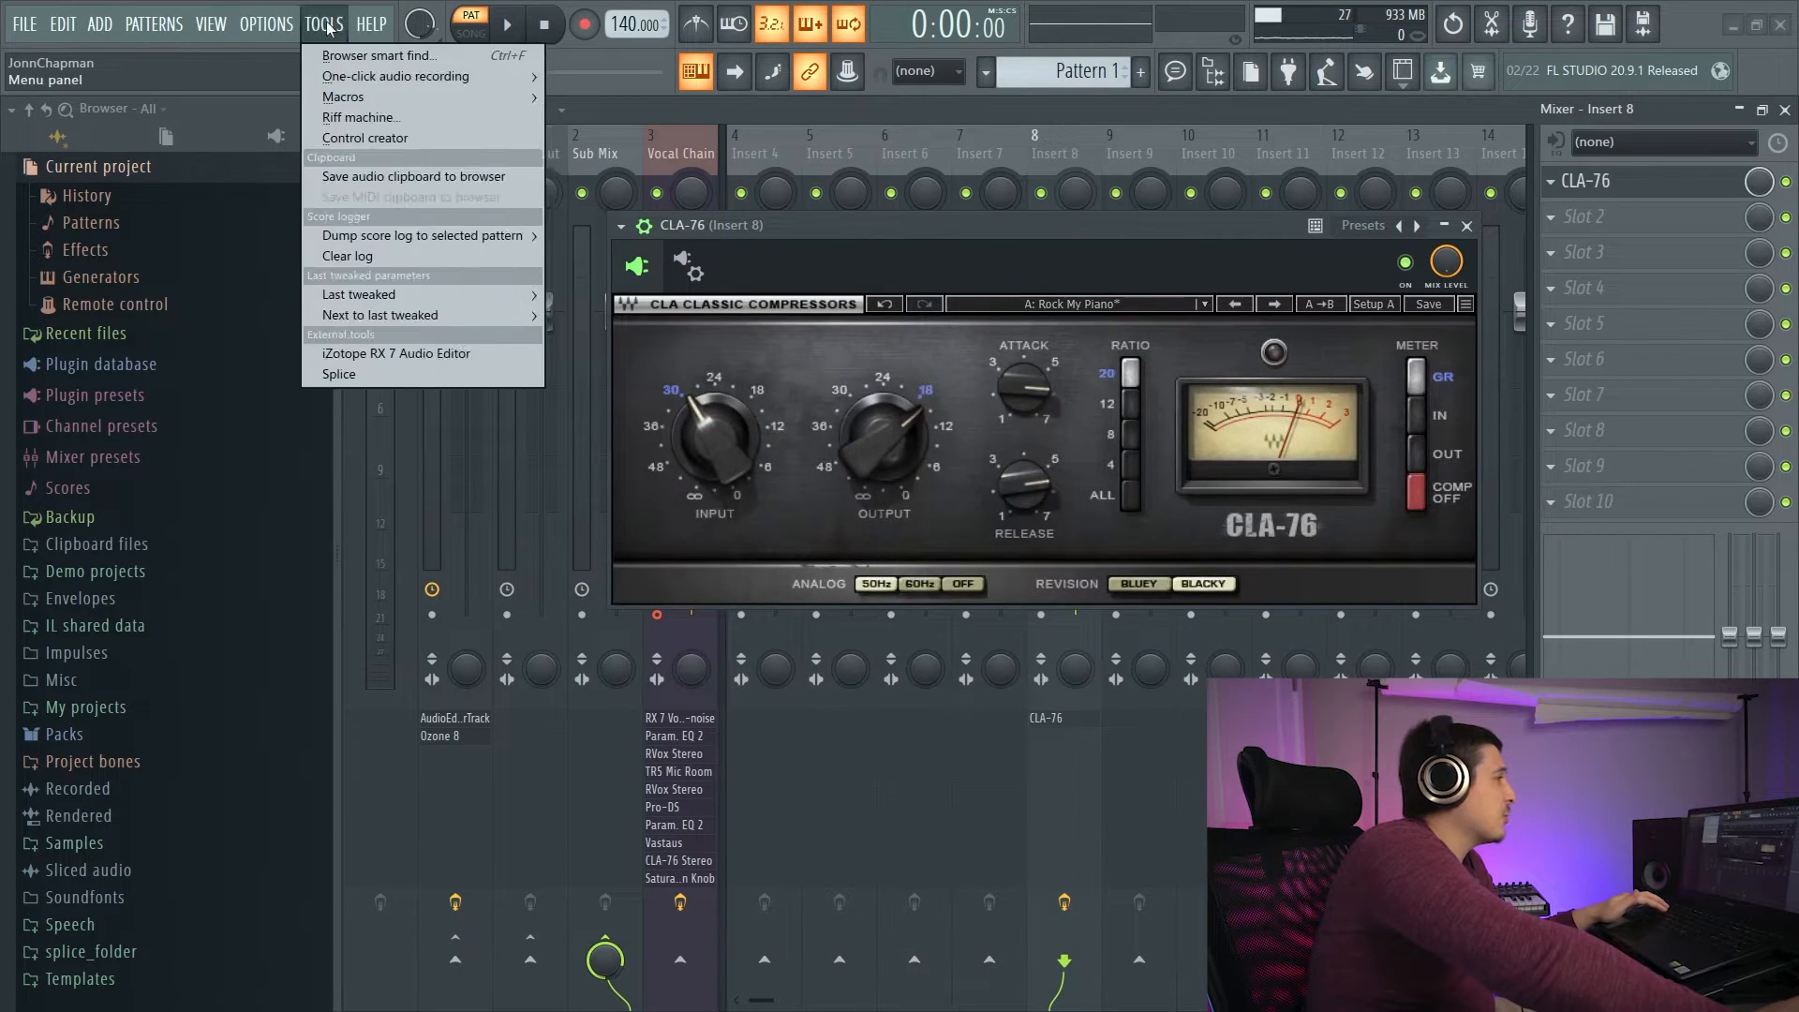
{"action": "mouse_move", "coordinate": [266, 23]}
{"action": "left_click", "coordinate": [296, 94]}
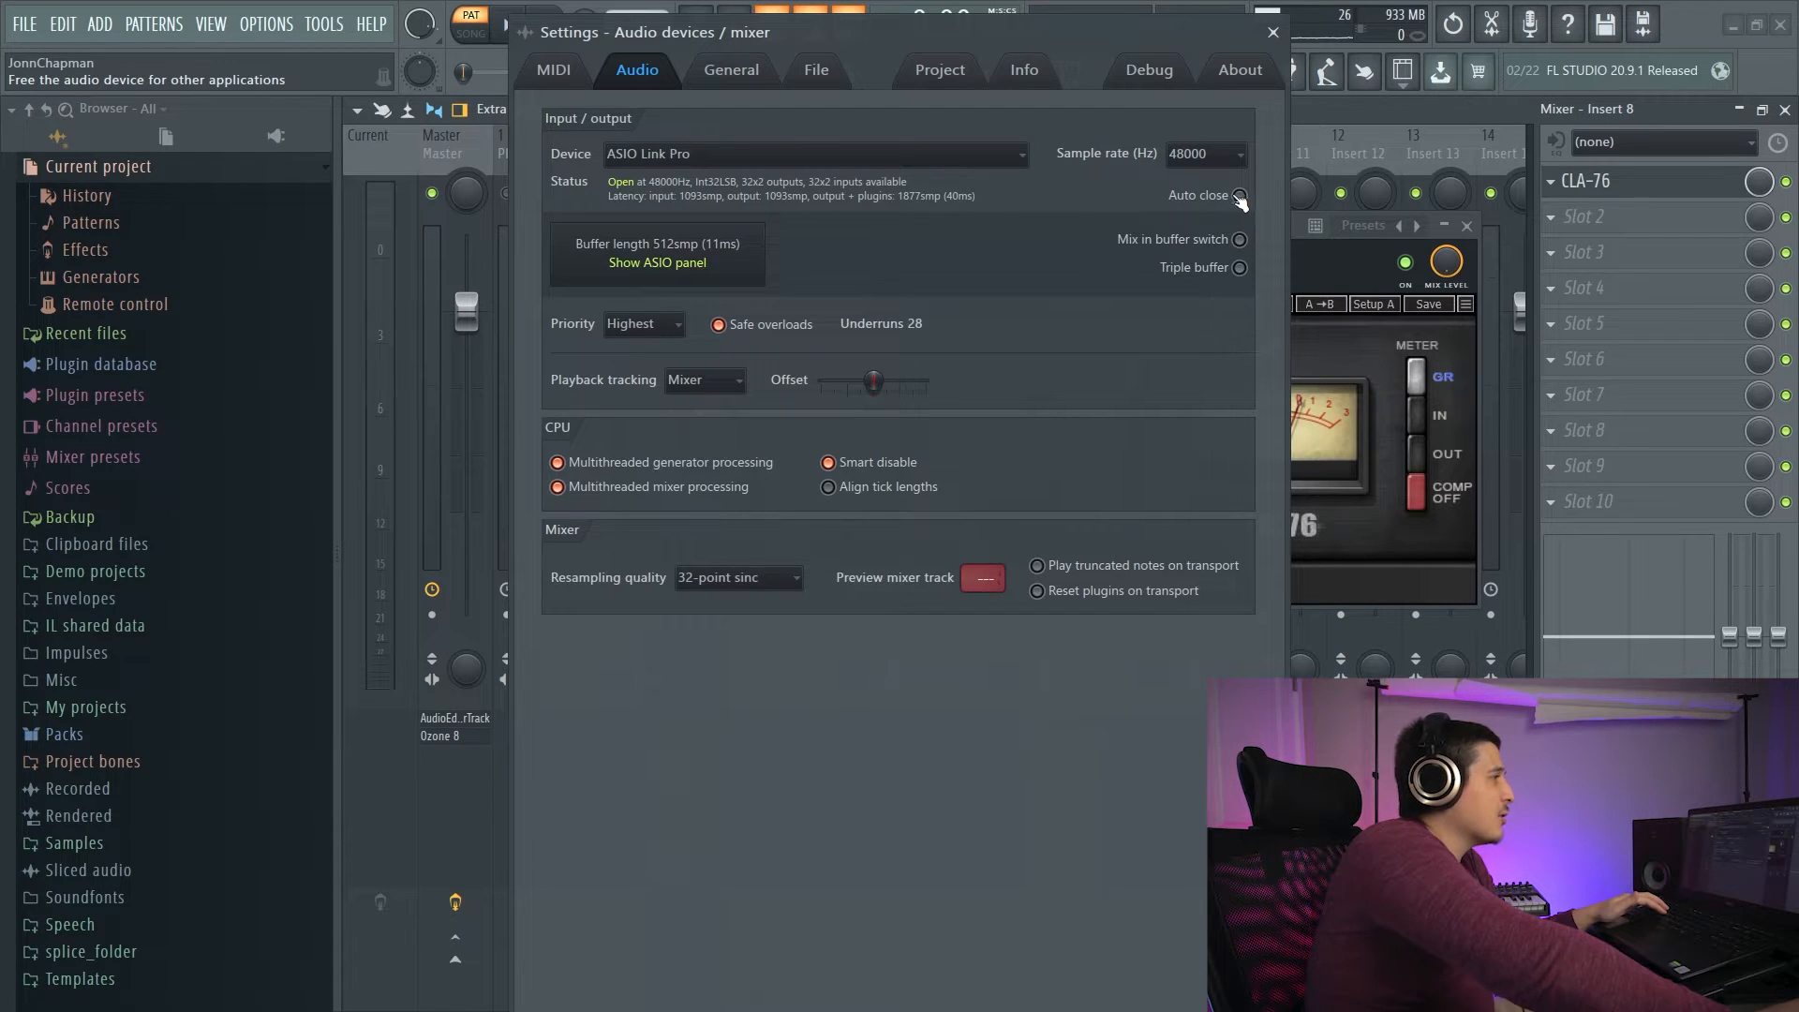
{"action": "left_click", "coordinate": [1272, 33]}
{"action": "left_click_drag", "start_coordinate": [1136, 226], "coordinate": [1036, 216]}
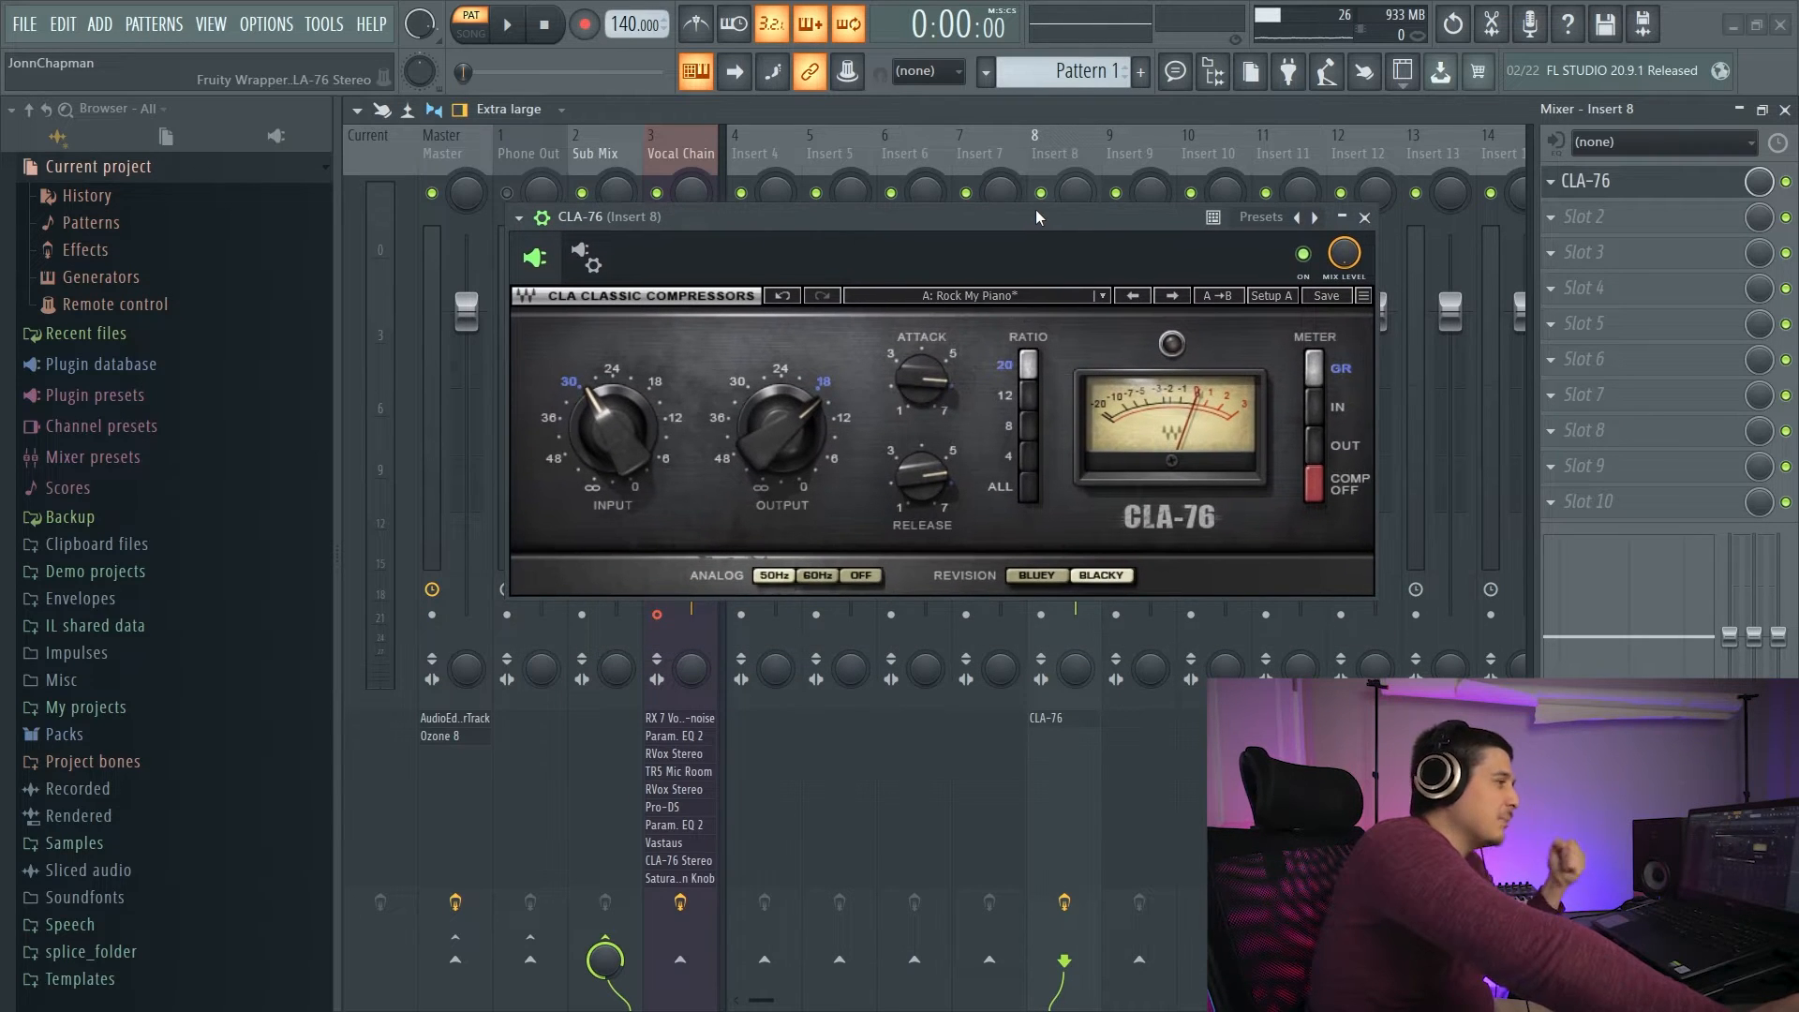
Hide and show the CLA-76 wrapper's detailed settings bar several times.
{"action": "left_click", "coordinate": [542, 218]}
{"action": "left_click", "coordinate": [542, 218]}
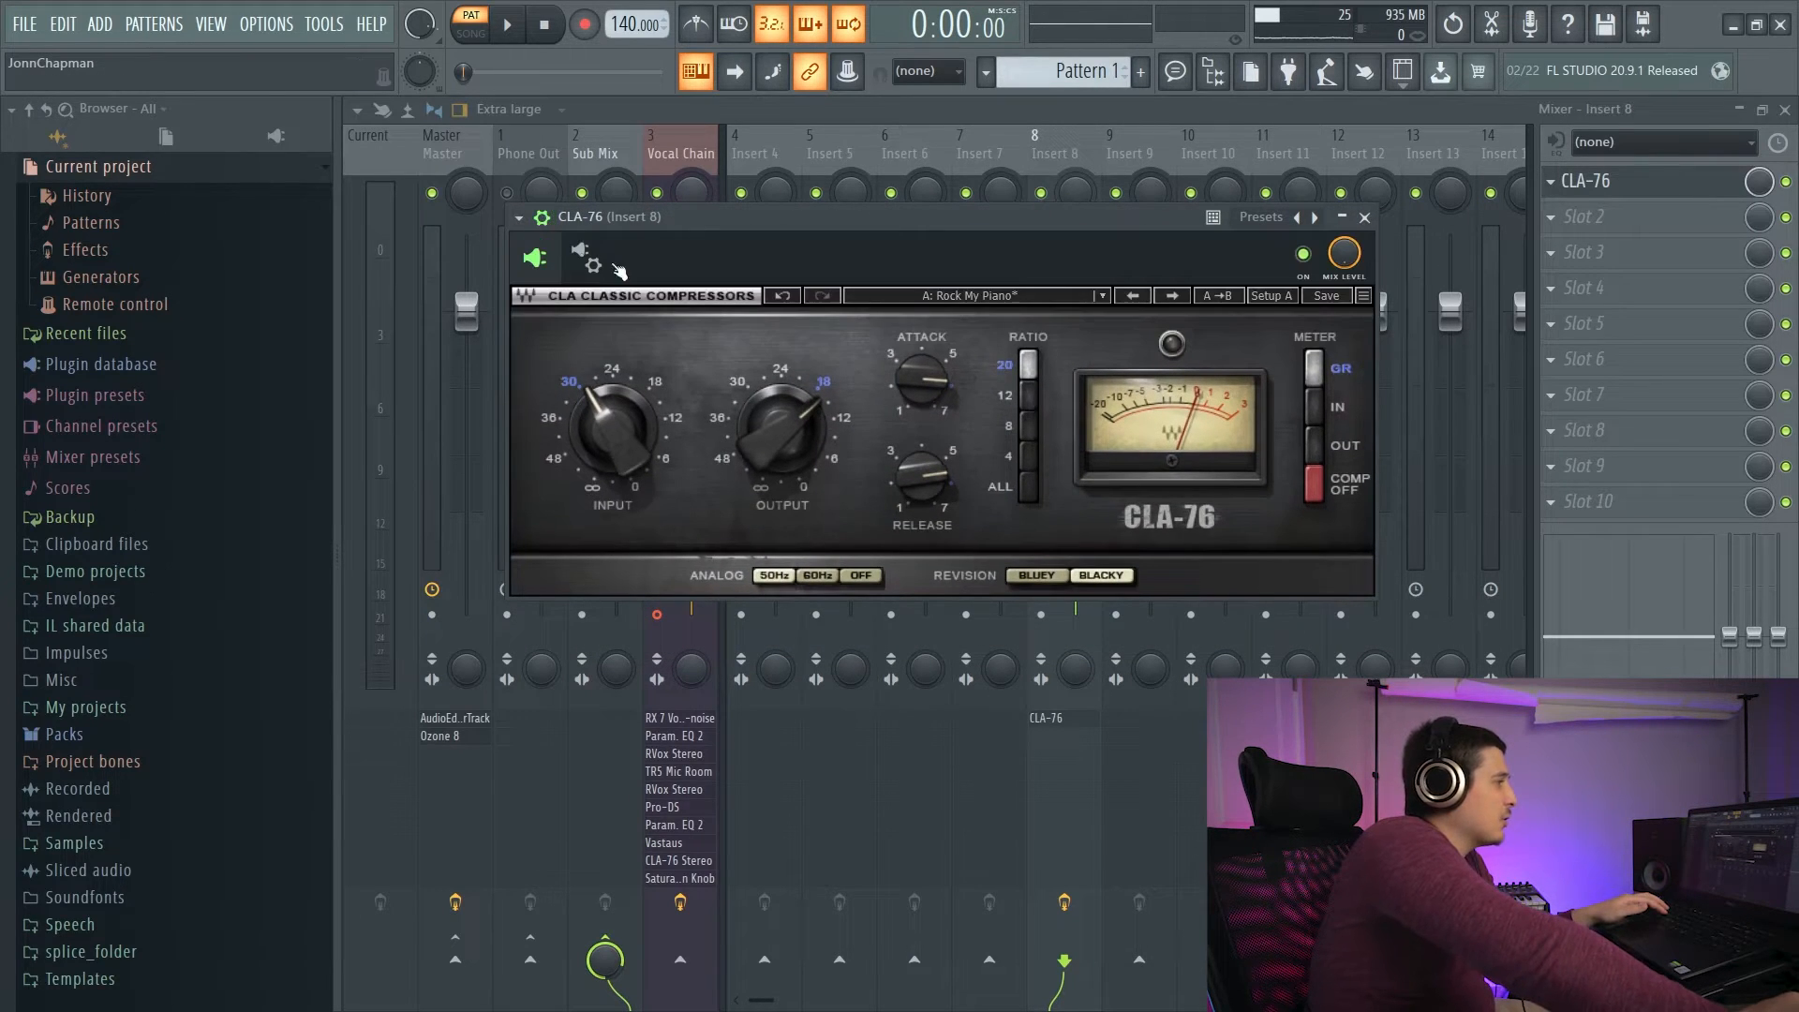
{"action": "left_click", "coordinate": [542, 219]}
{"action": "left_click", "coordinate": [542, 218]}
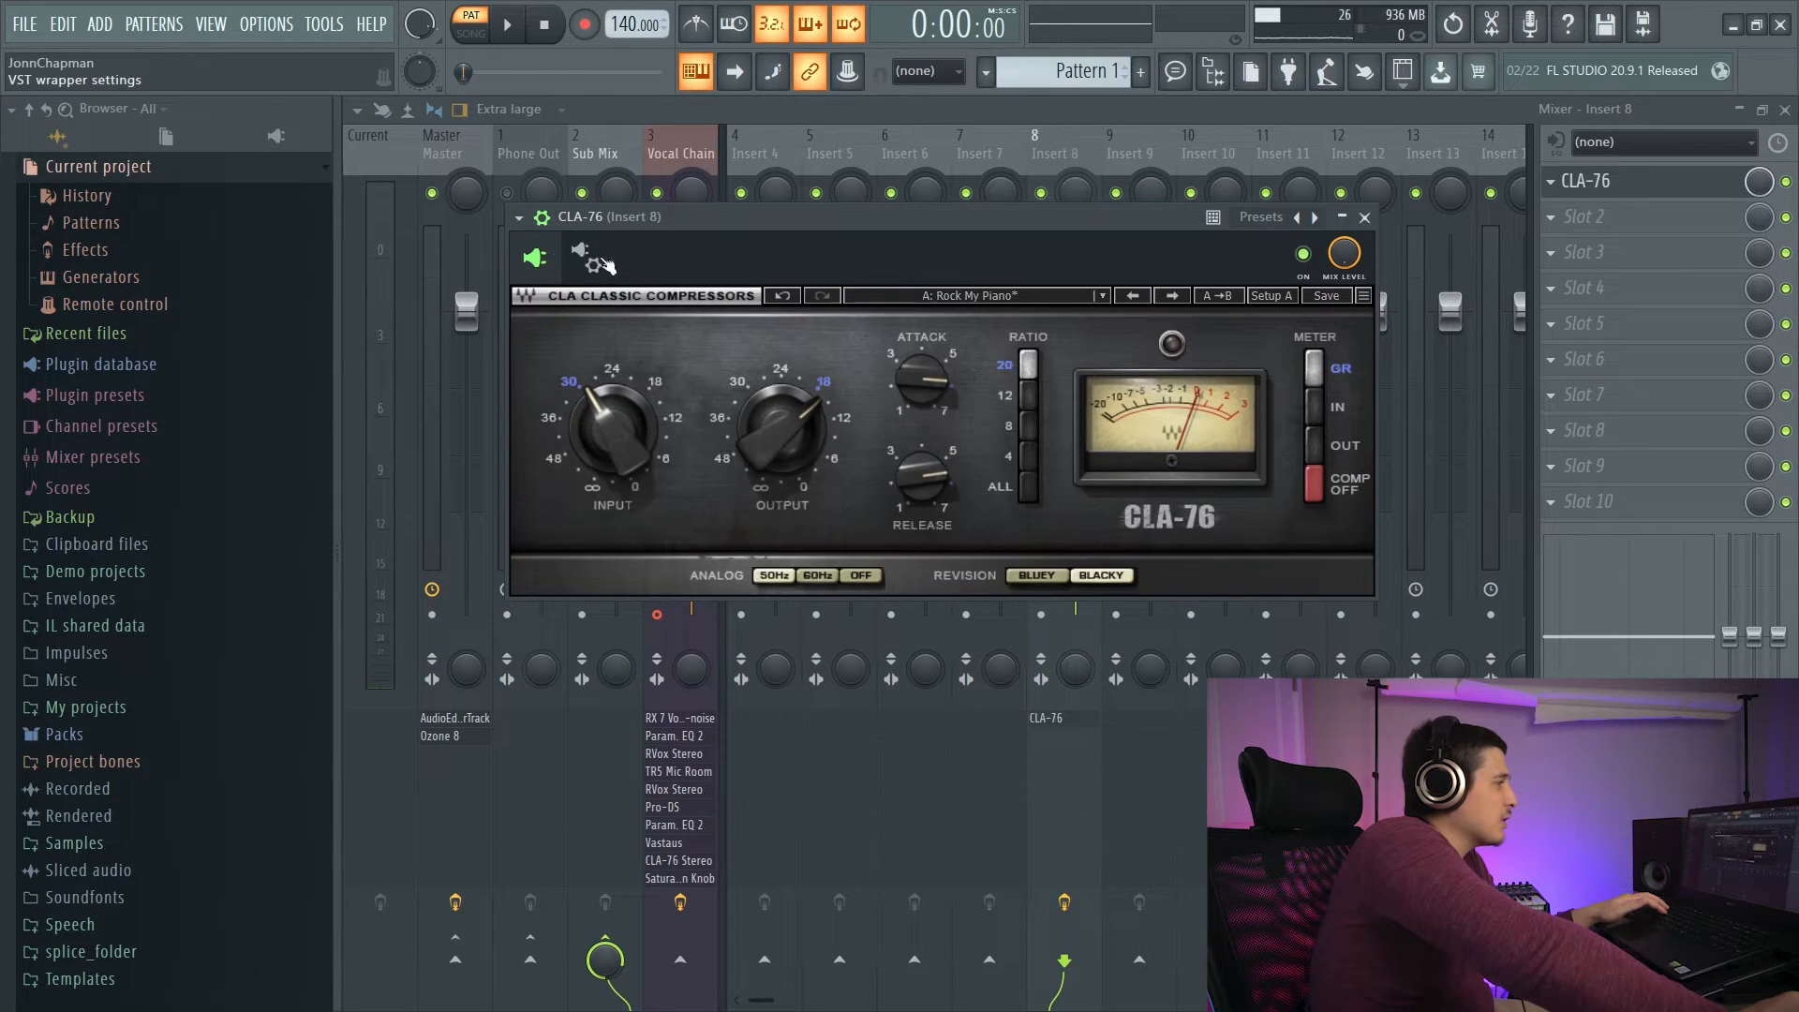
{"action": "left_click", "coordinate": [543, 219]}
{"action": "left_click", "coordinate": [542, 220]}
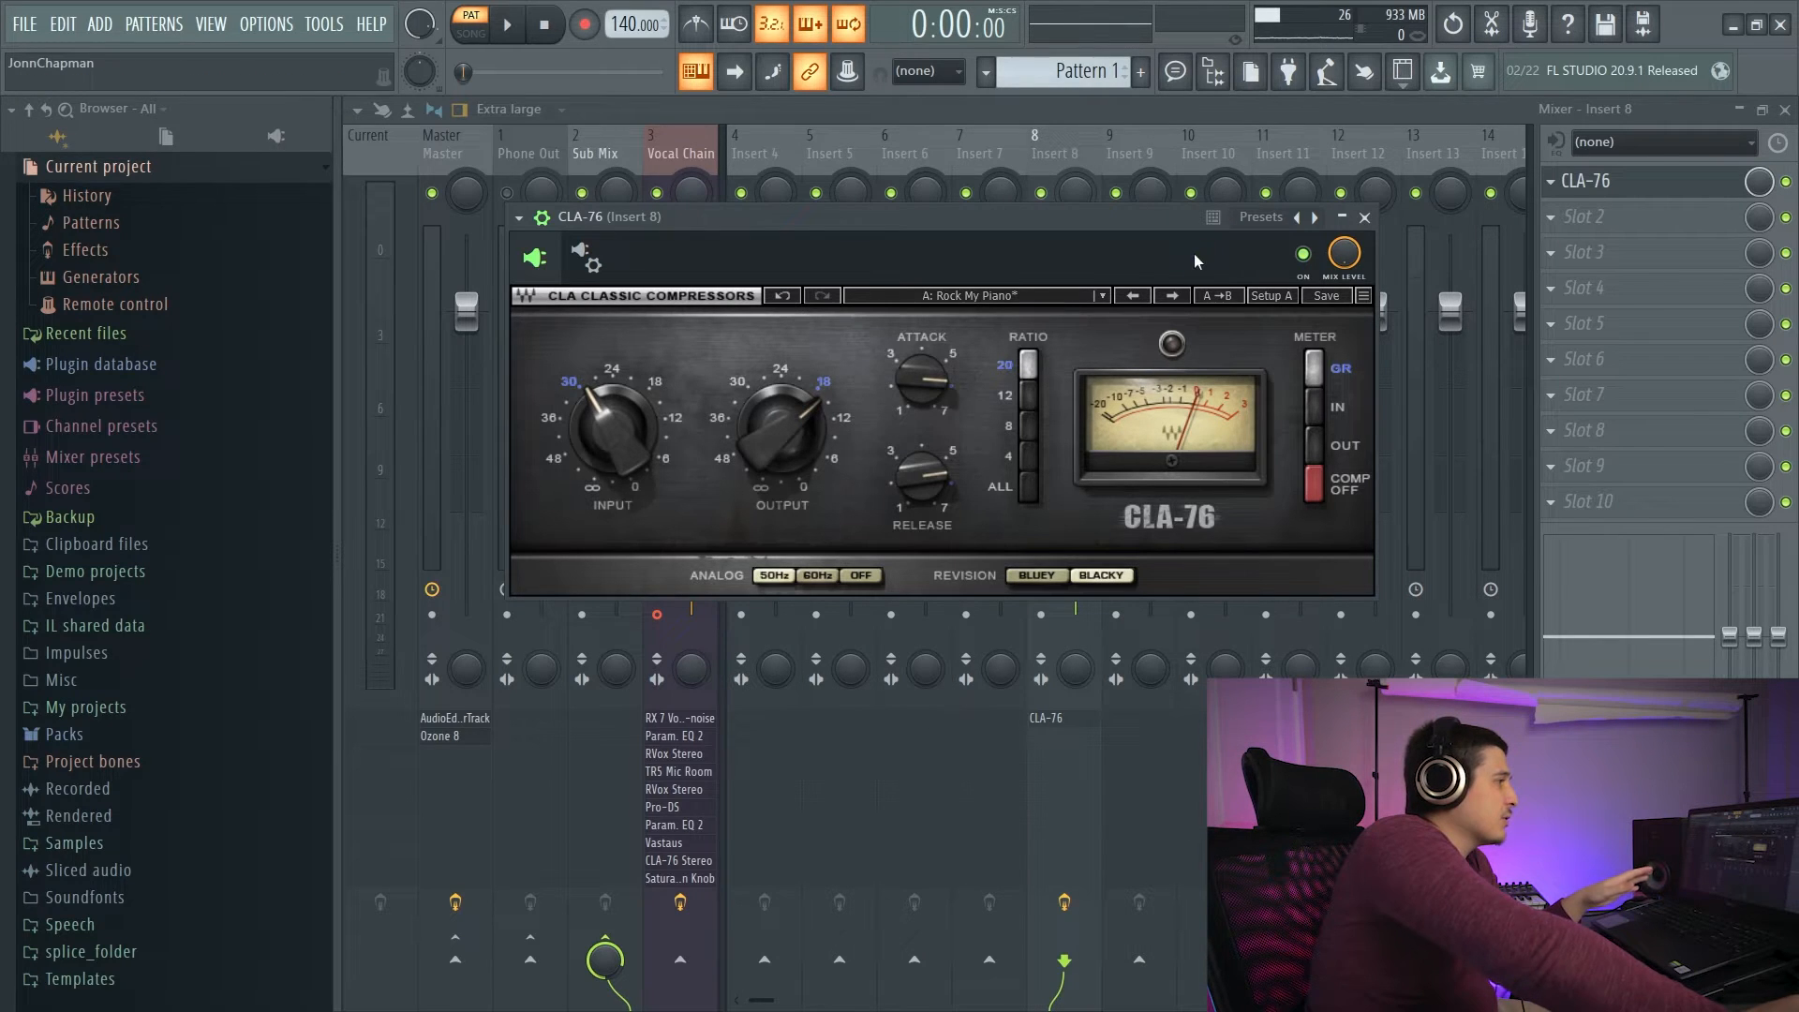
{"action": "left_click_drag", "start_coordinate": [1218, 229], "coordinate": [1168, 227]}
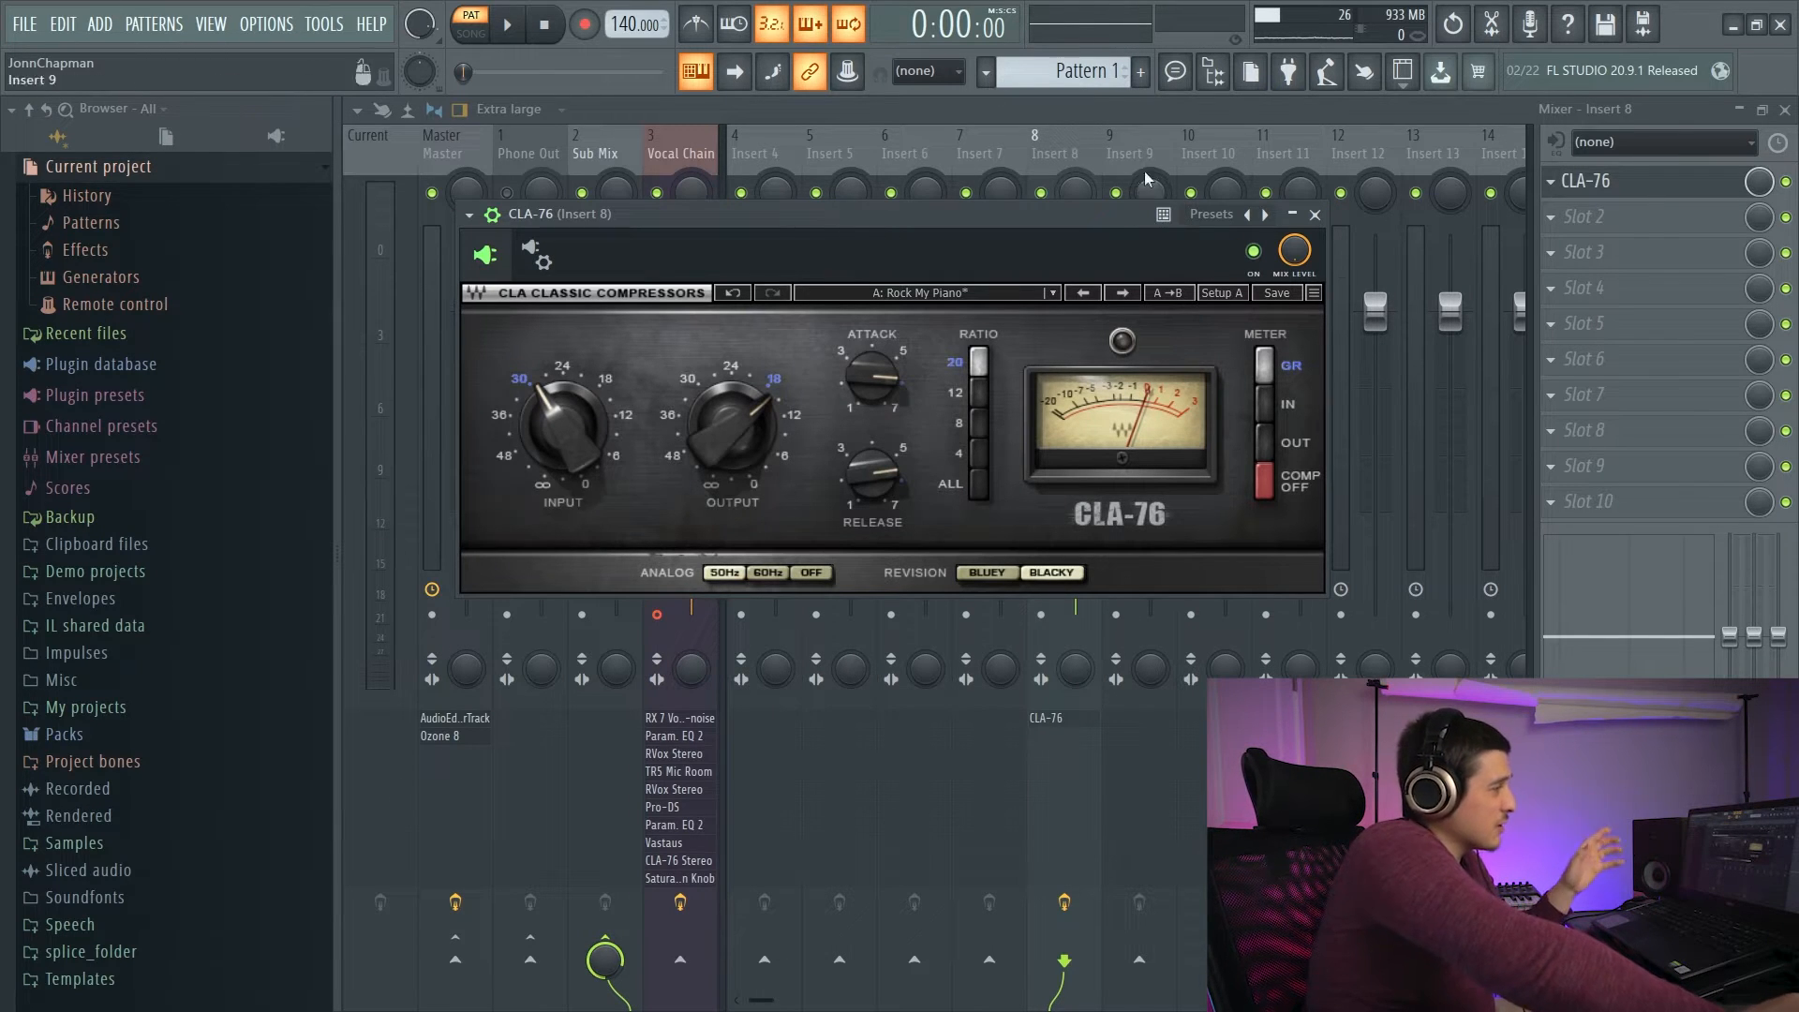
{"action": "left_click_drag", "start_coordinate": [1173, 219], "coordinate": [1163, 200]}
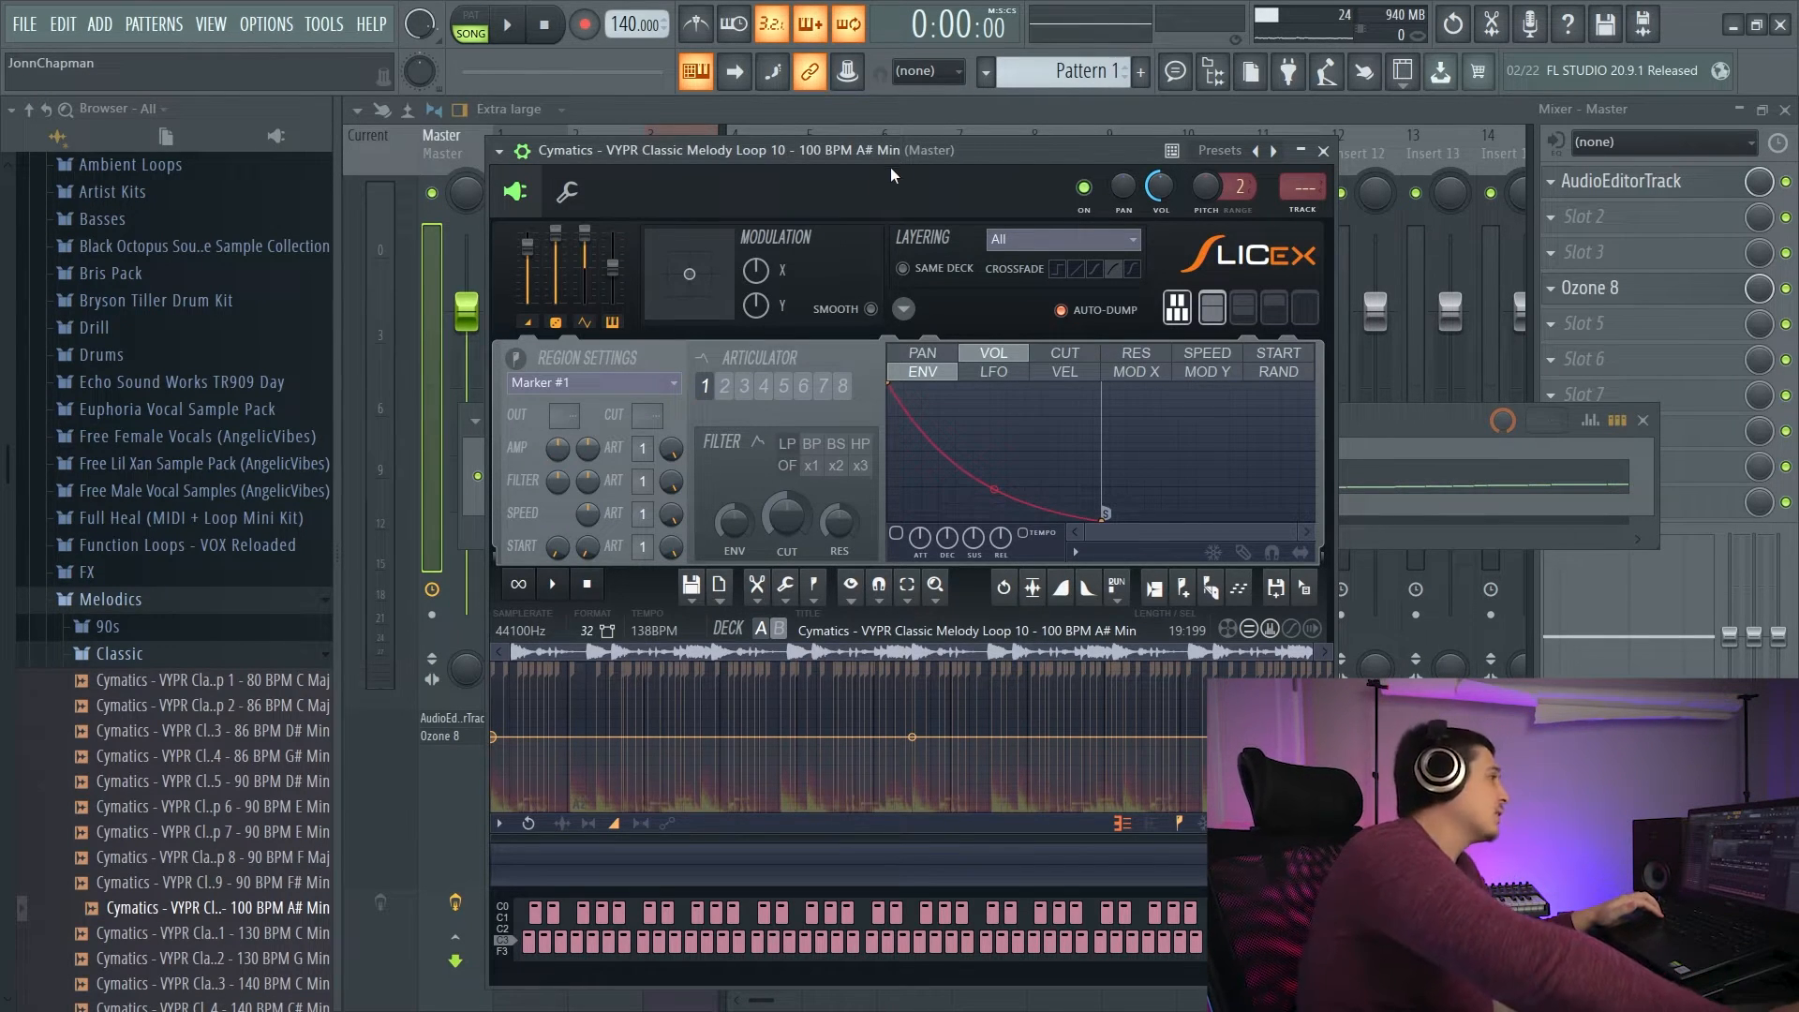
Audition slices of the VYPR Classic Melody Loop 10 in Slicex with typing-keyboard notes, and cancel the new marker name entry.
{"action": "left_click_drag", "start_coordinate": [878, 146], "coordinate": [863, 132]}
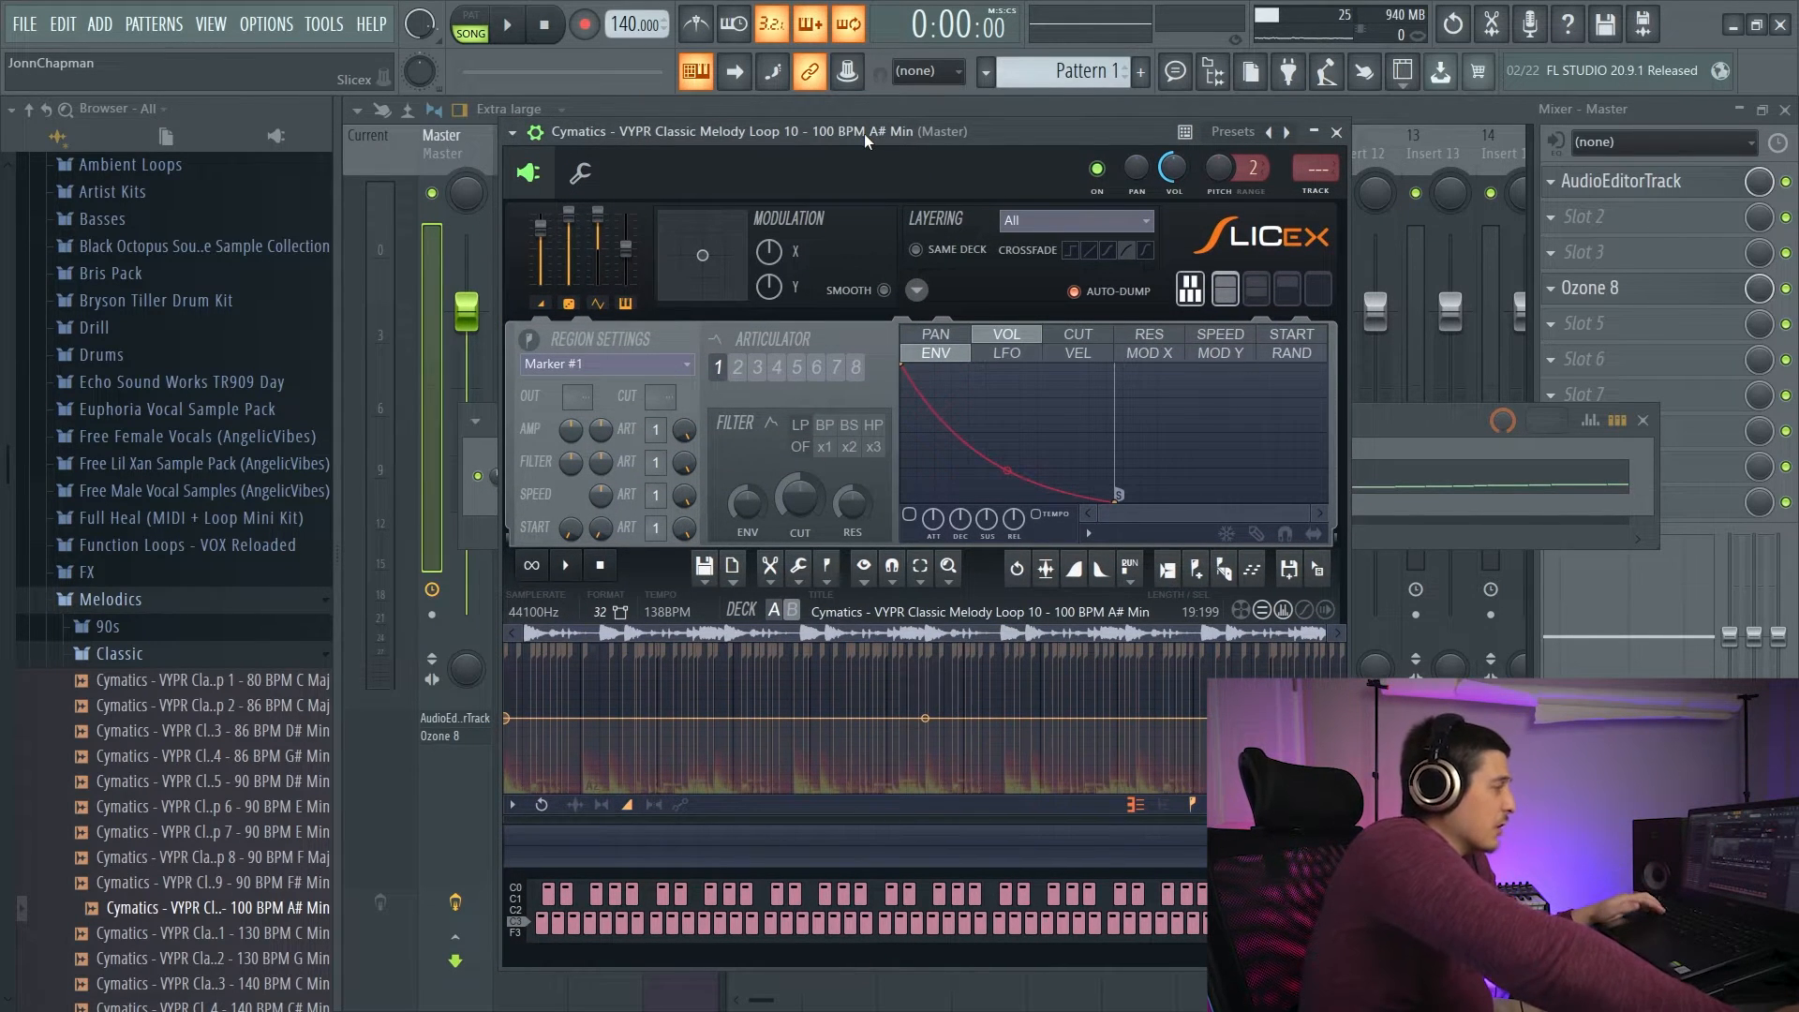
{"action": "type", "text": "v"}
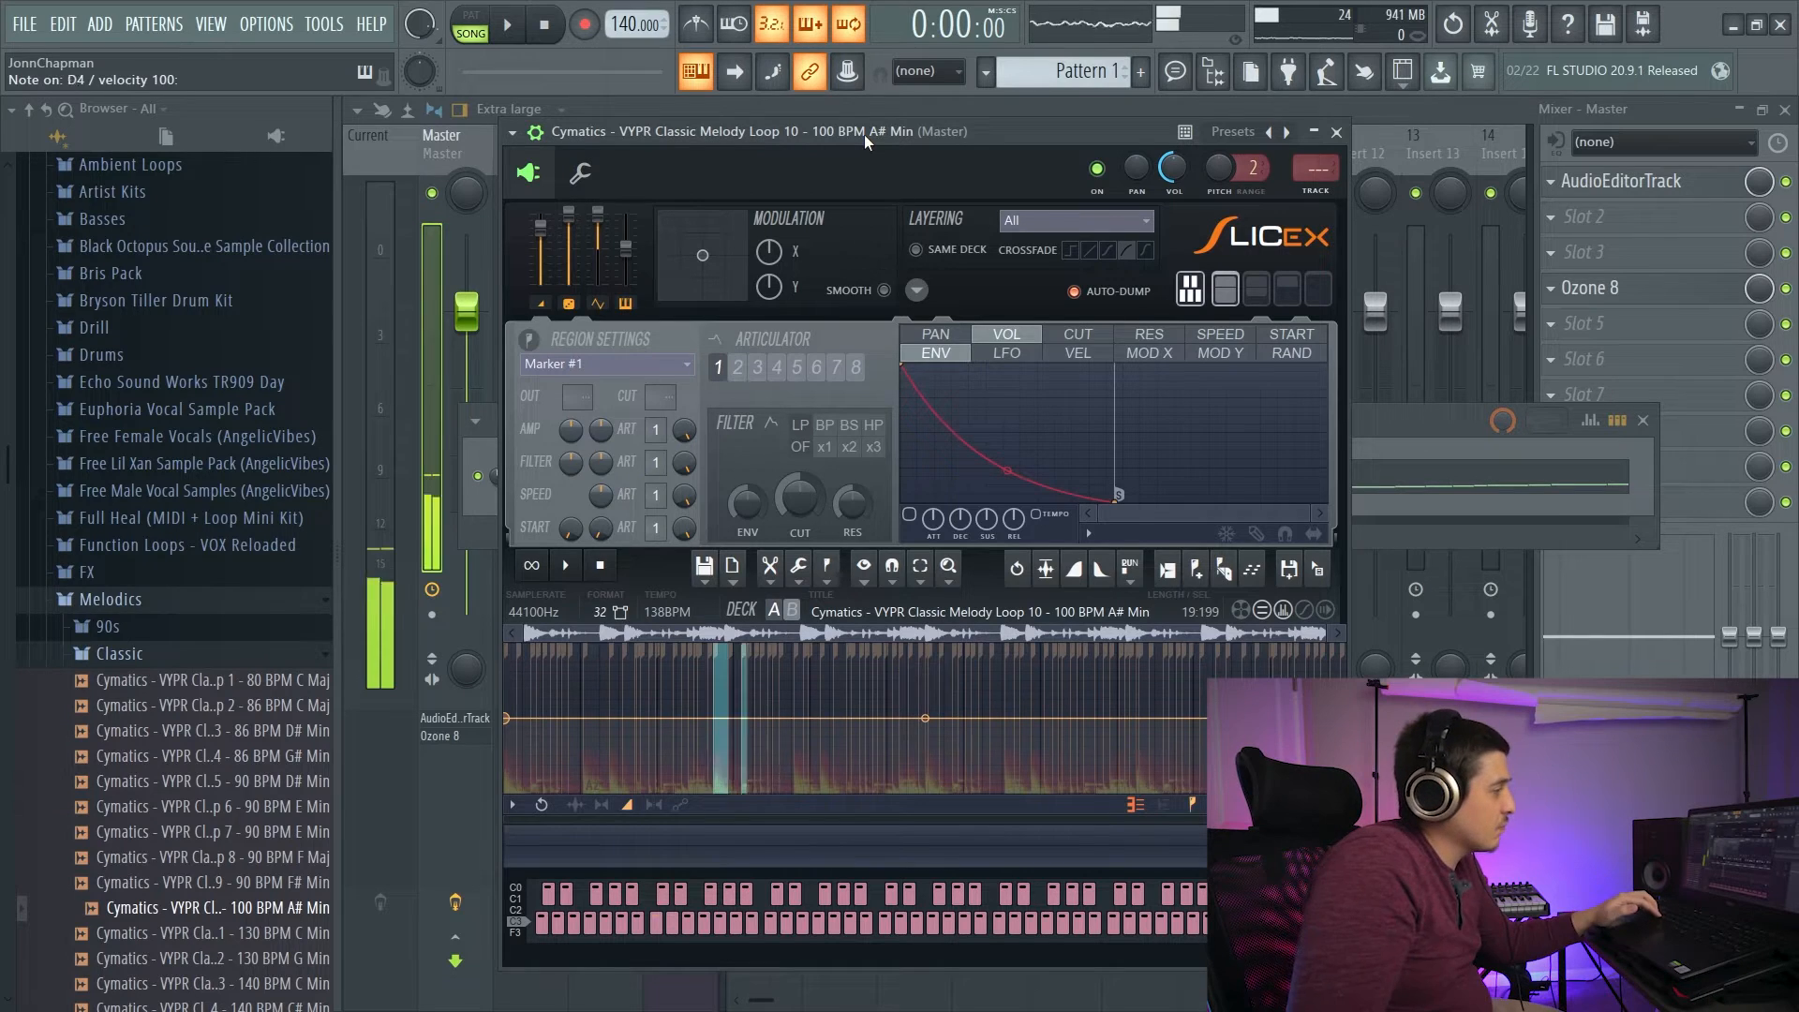
{"action": "type", "text": "bnmmqw"}
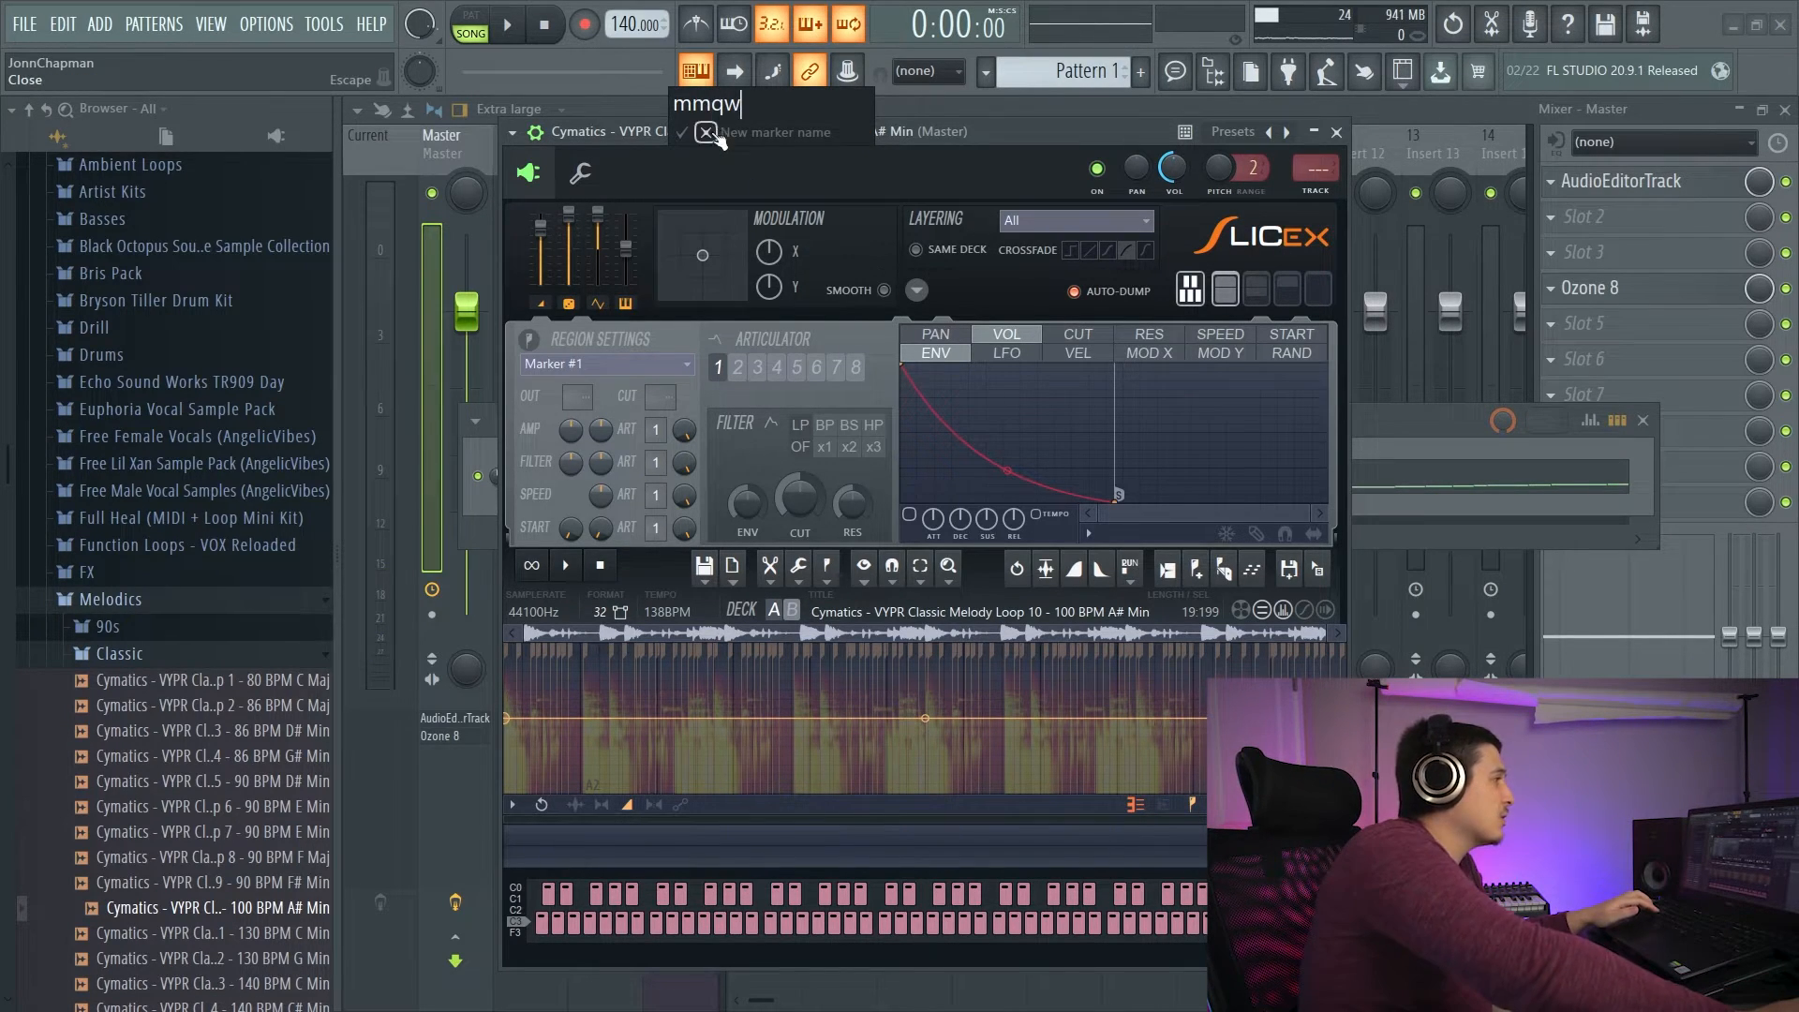
{"action": "left_click", "coordinate": [705, 132]}
{"action": "left_click_drag", "start_coordinate": [1137, 130], "coordinate": [1075, 110]}
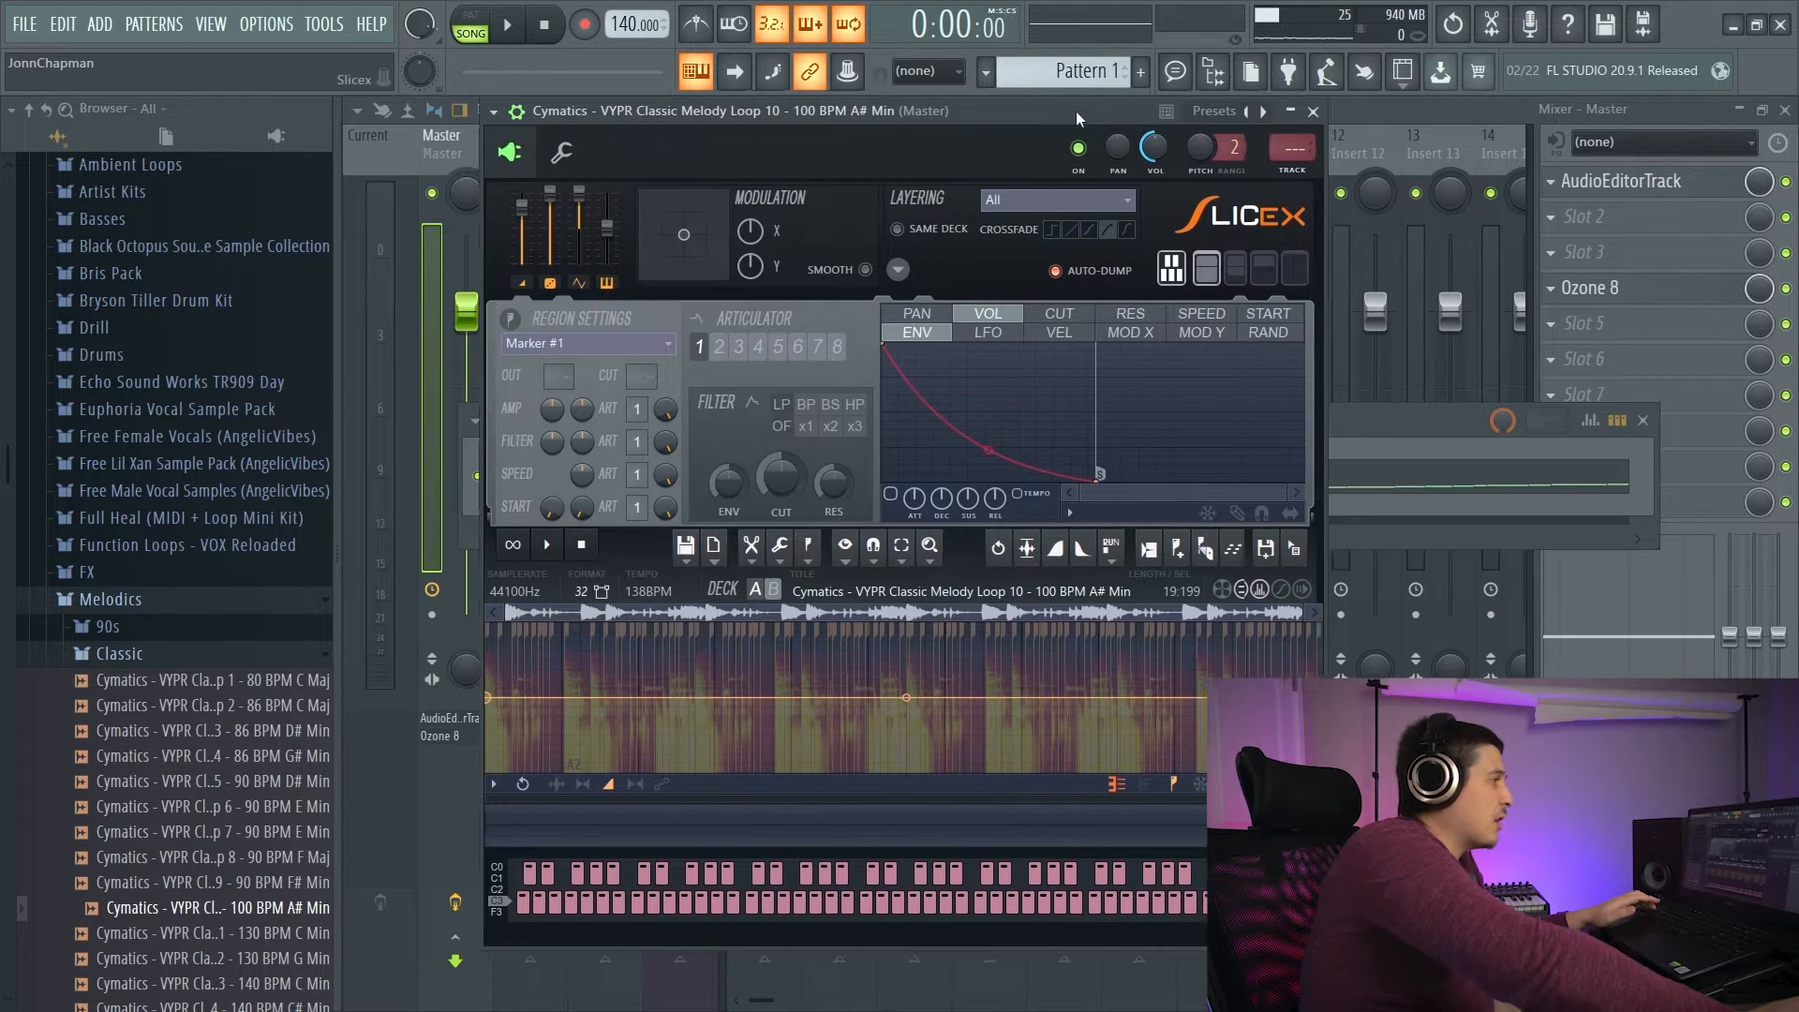
{"action": "key", "text": "t"}
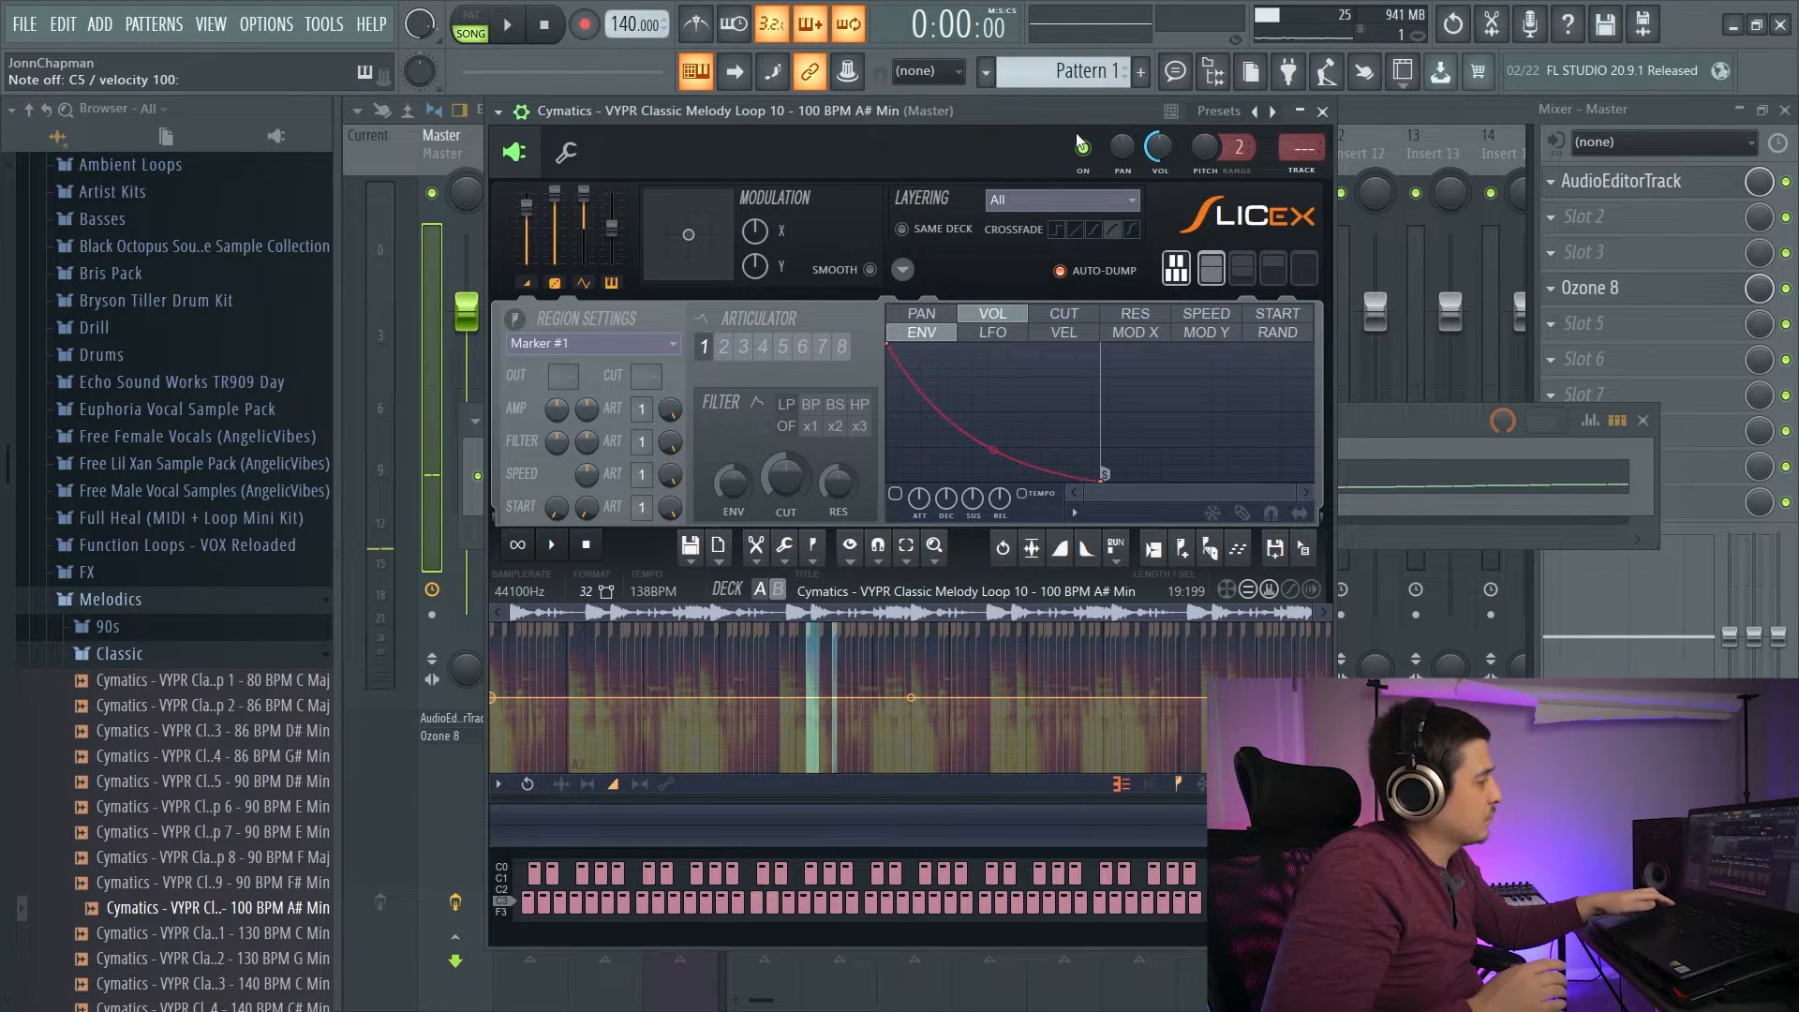
{"action": "key", "text": "e"}
{"action": "key", "text": "r"}
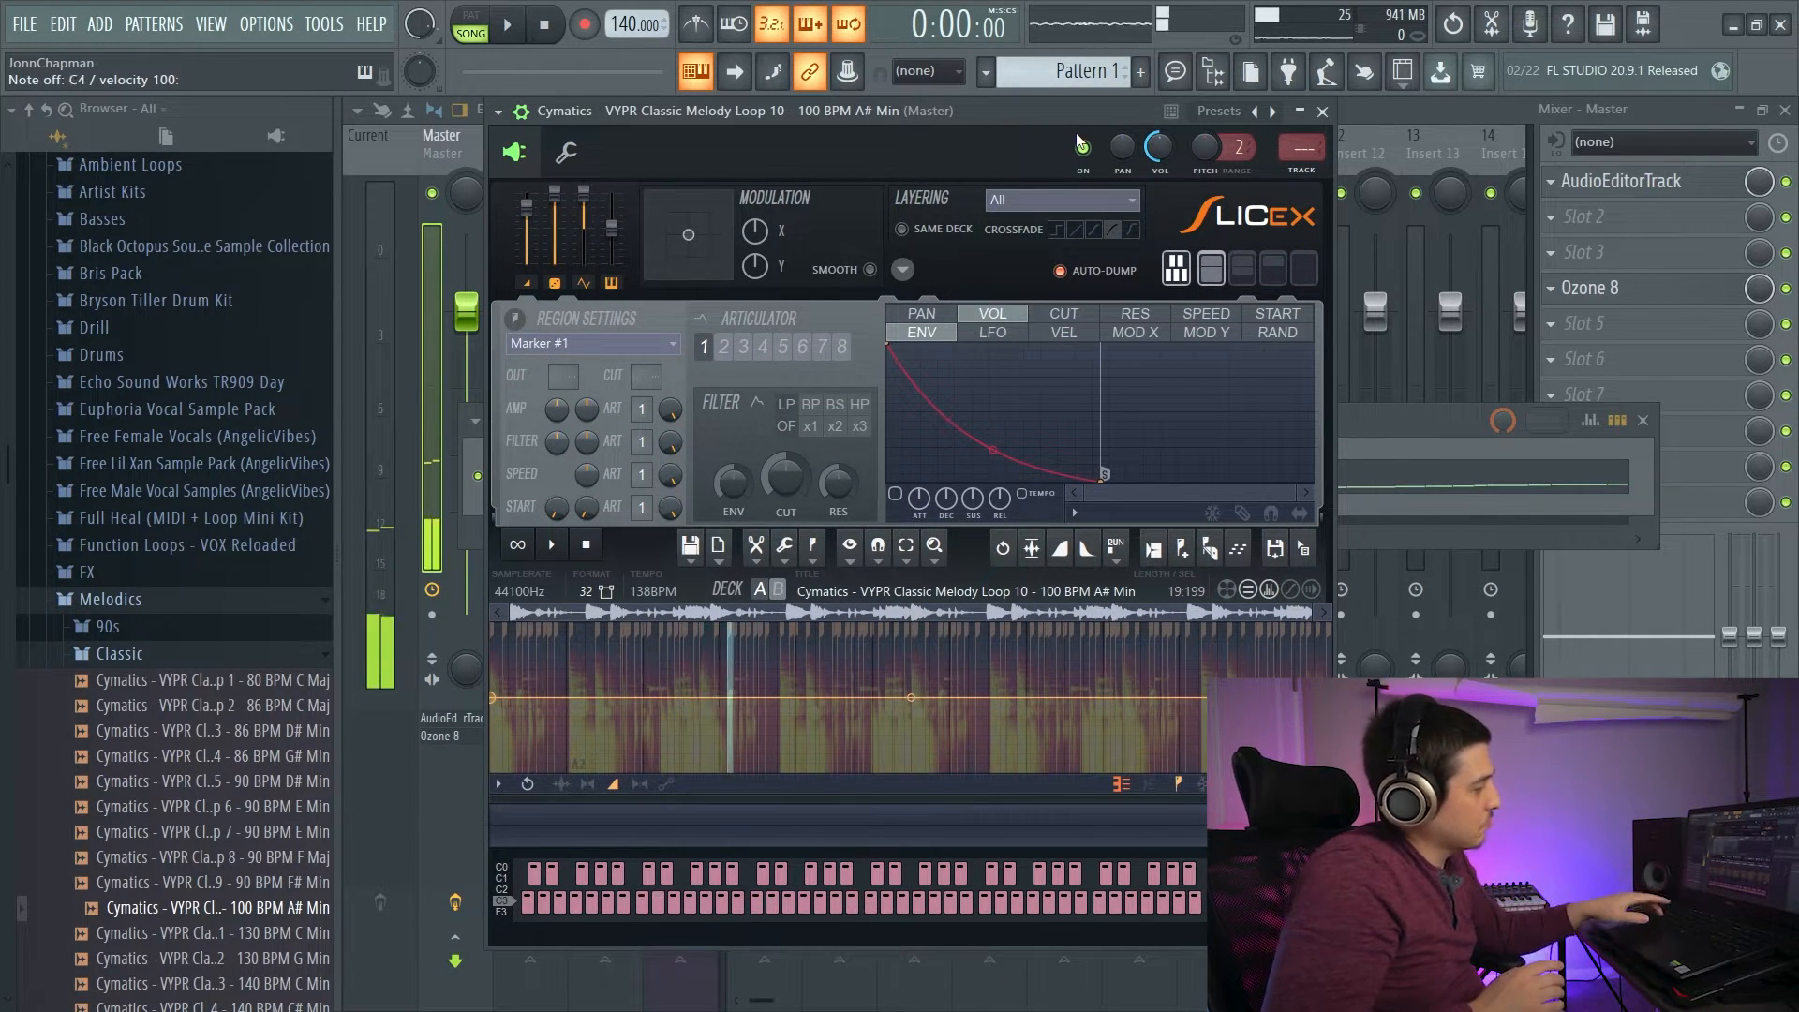
{"action": "key", "text": "w"}
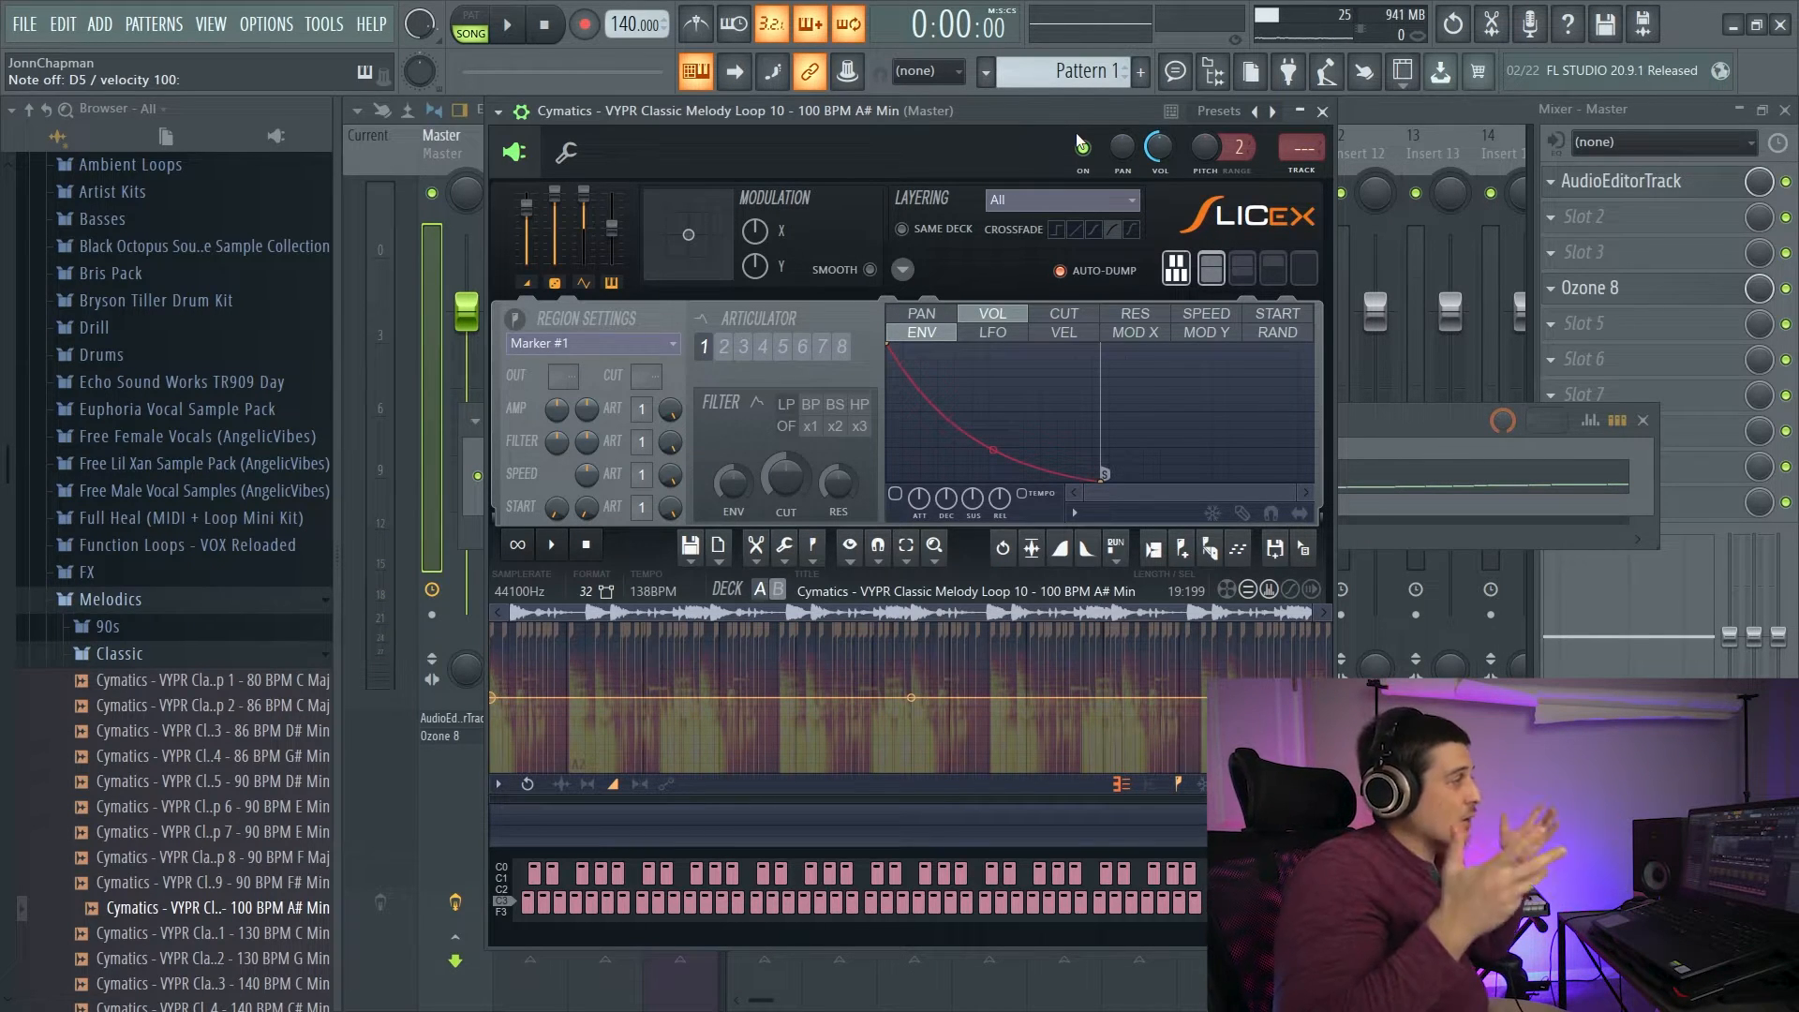
{"action": "key", "text": "z"}
{"action": "left_click_drag", "start_coordinate": [1008, 115], "coordinate": [1075, 162]}
{"action": "key", "text": "r"}
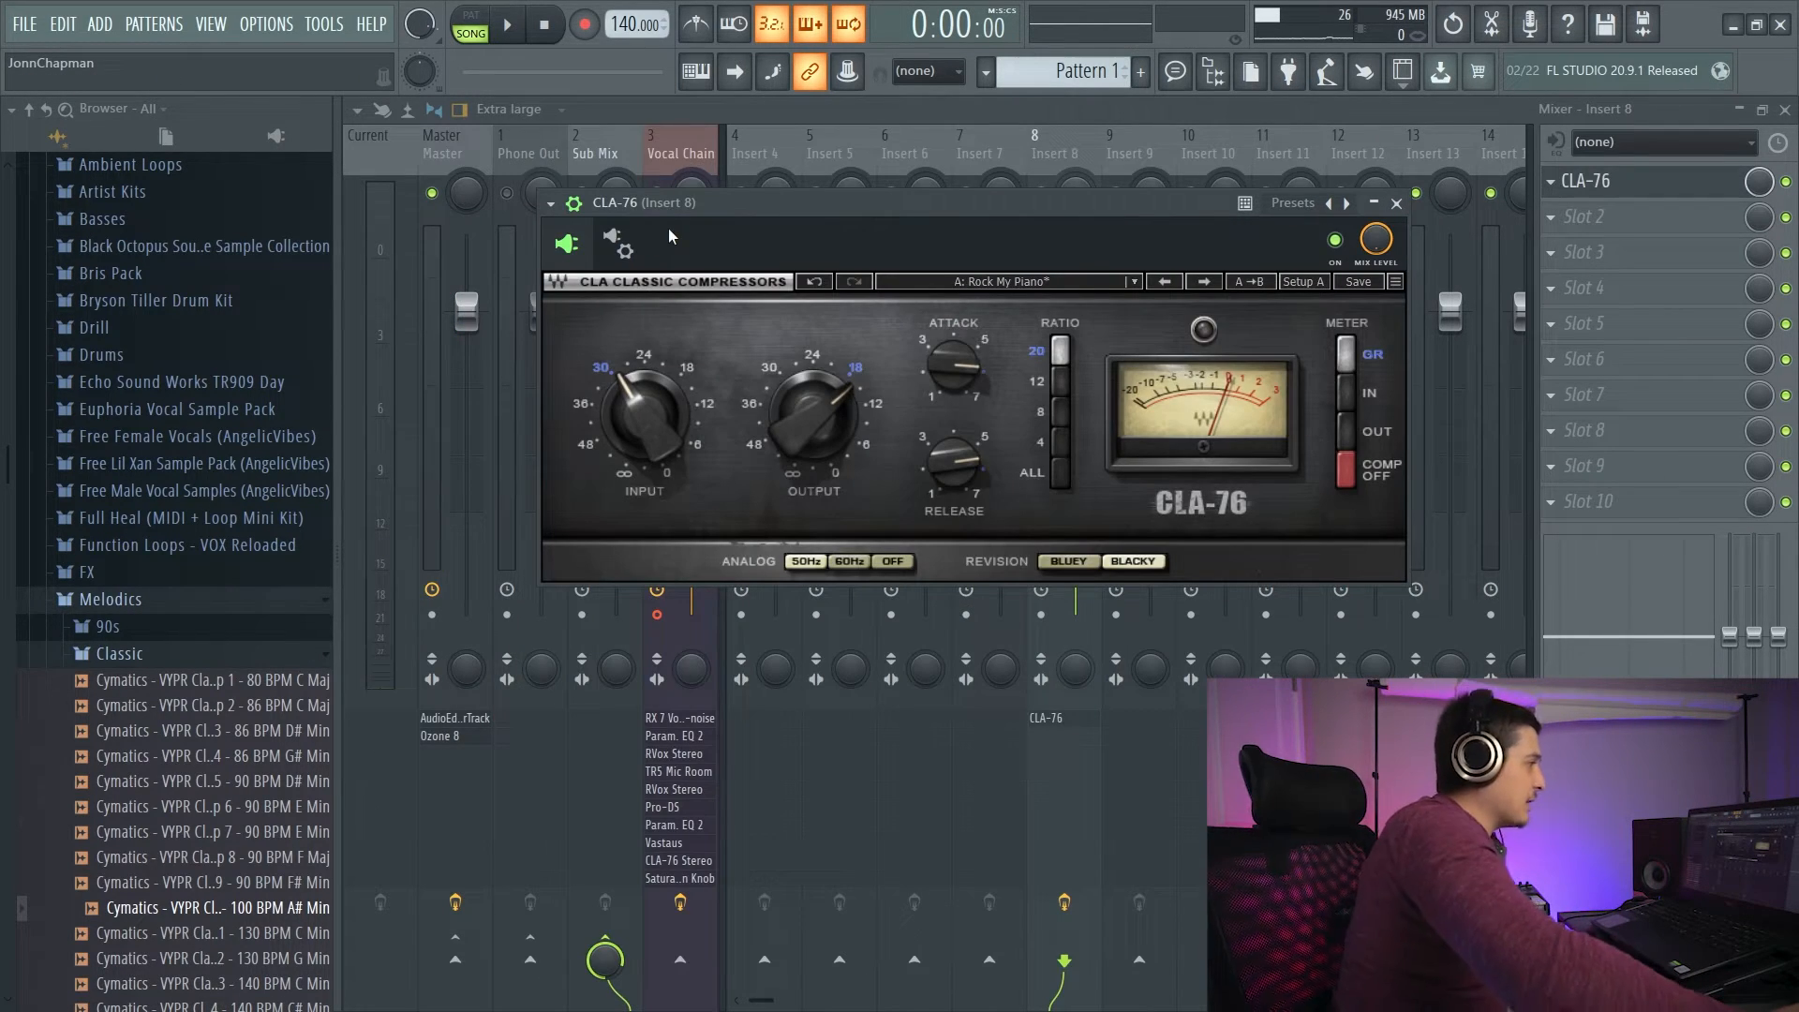
Switch the CLA-76 window back and forth between the plugin editor and the wrapper settings.
{"action": "left_click", "coordinate": [620, 244]}
{"action": "left_click", "coordinate": [620, 243]}
{"action": "left_click", "coordinate": [621, 243]}
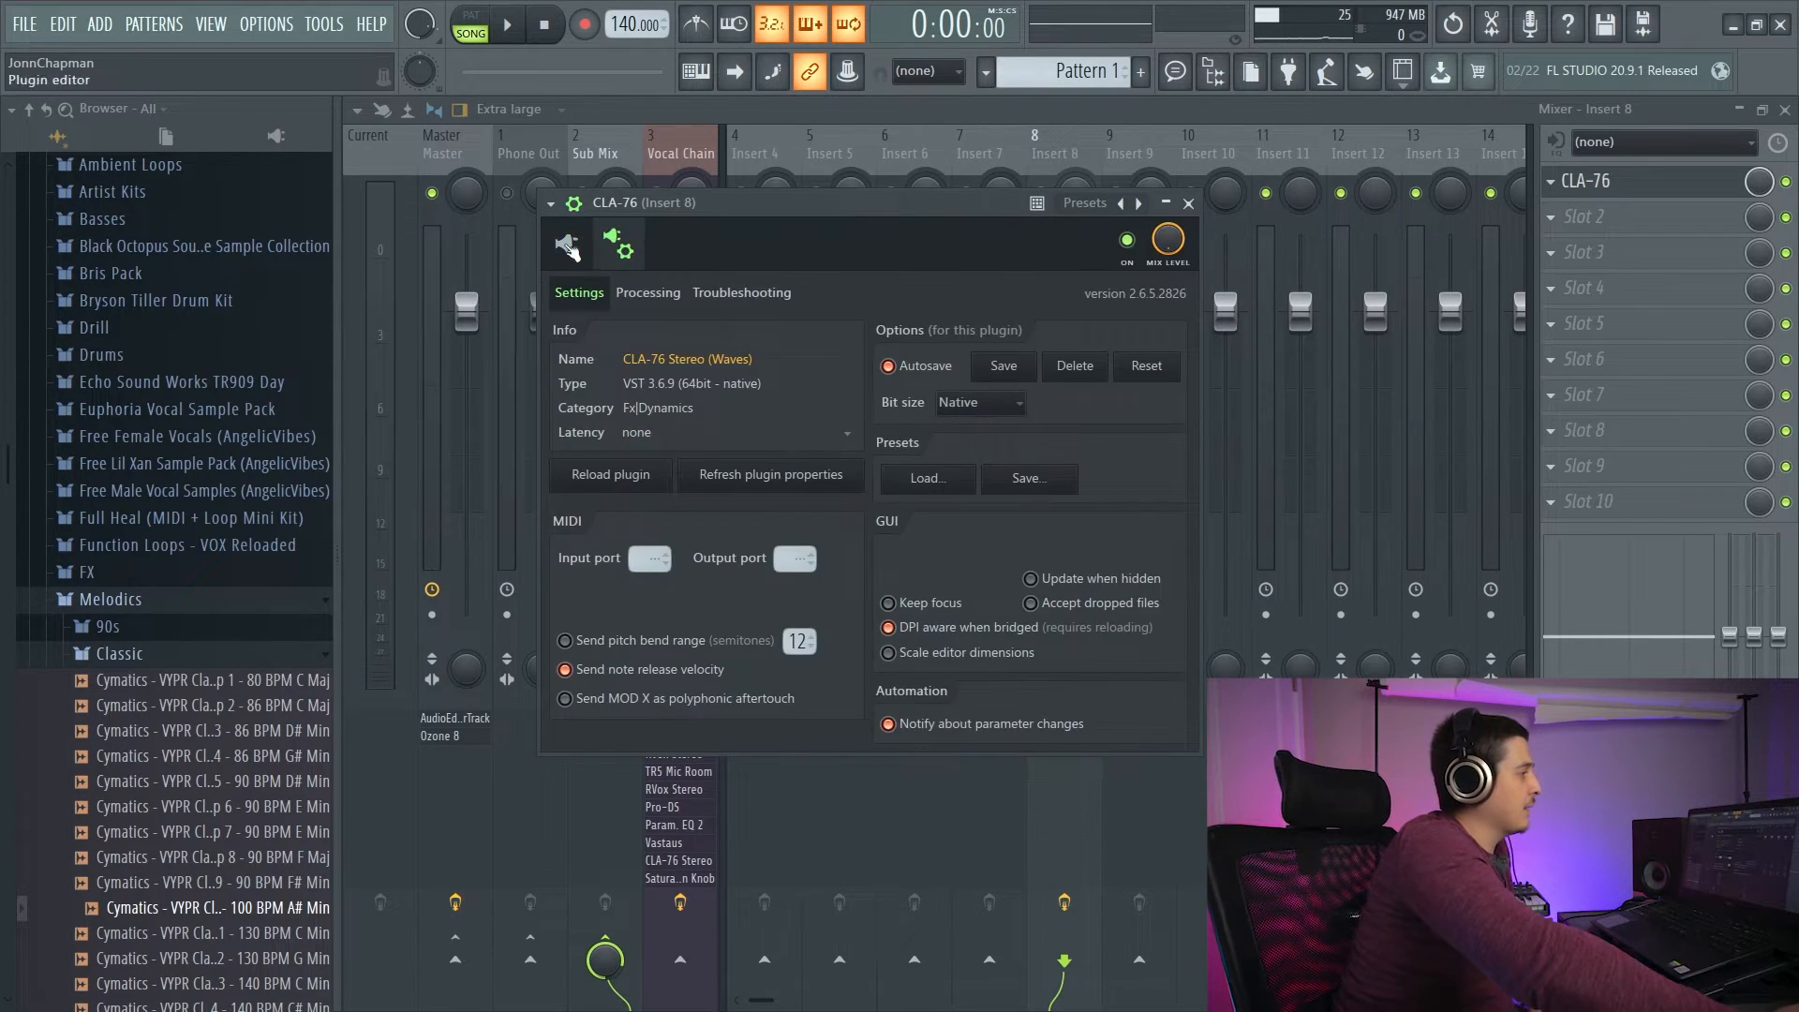
{"action": "left_click", "coordinate": [620, 244]}
{"action": "left_click", "coordinate": [621, 244]}
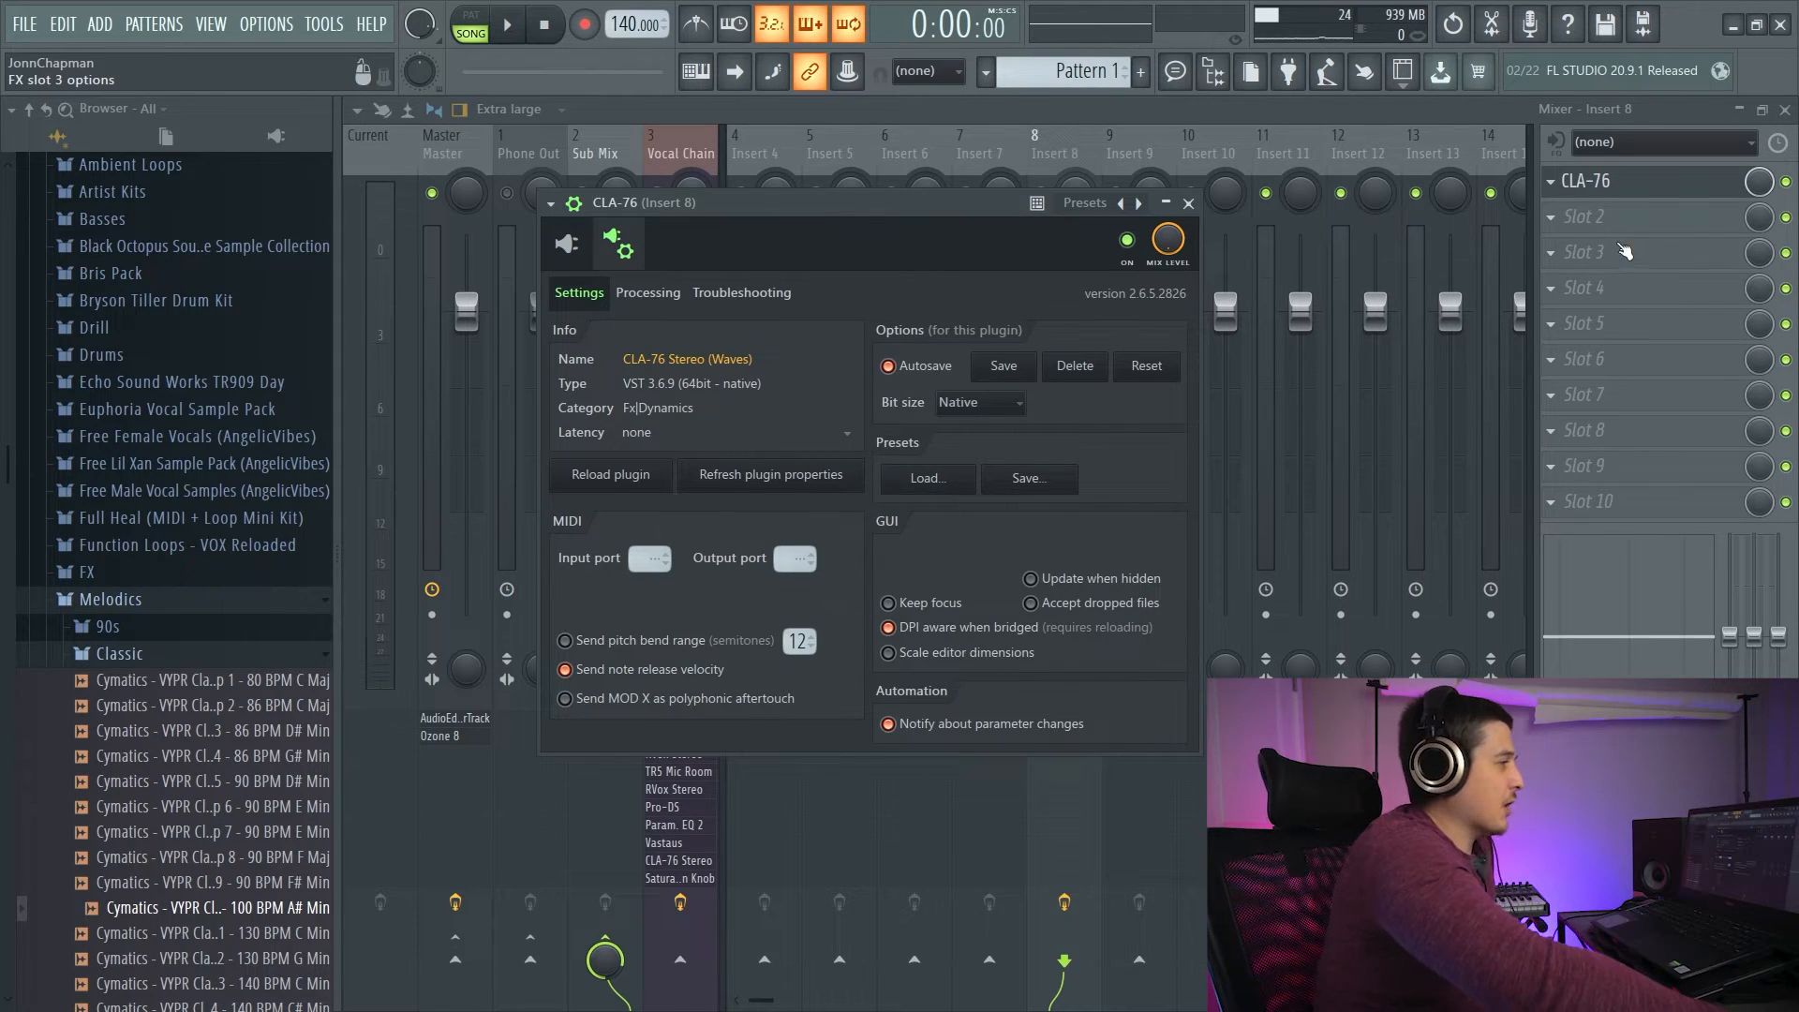
Load Fruity Compressor in slot 2 of Insert 8, inspect its wrapper bar, and close its window.
{"action": "left_click", "coordinate": [1583, 216]}
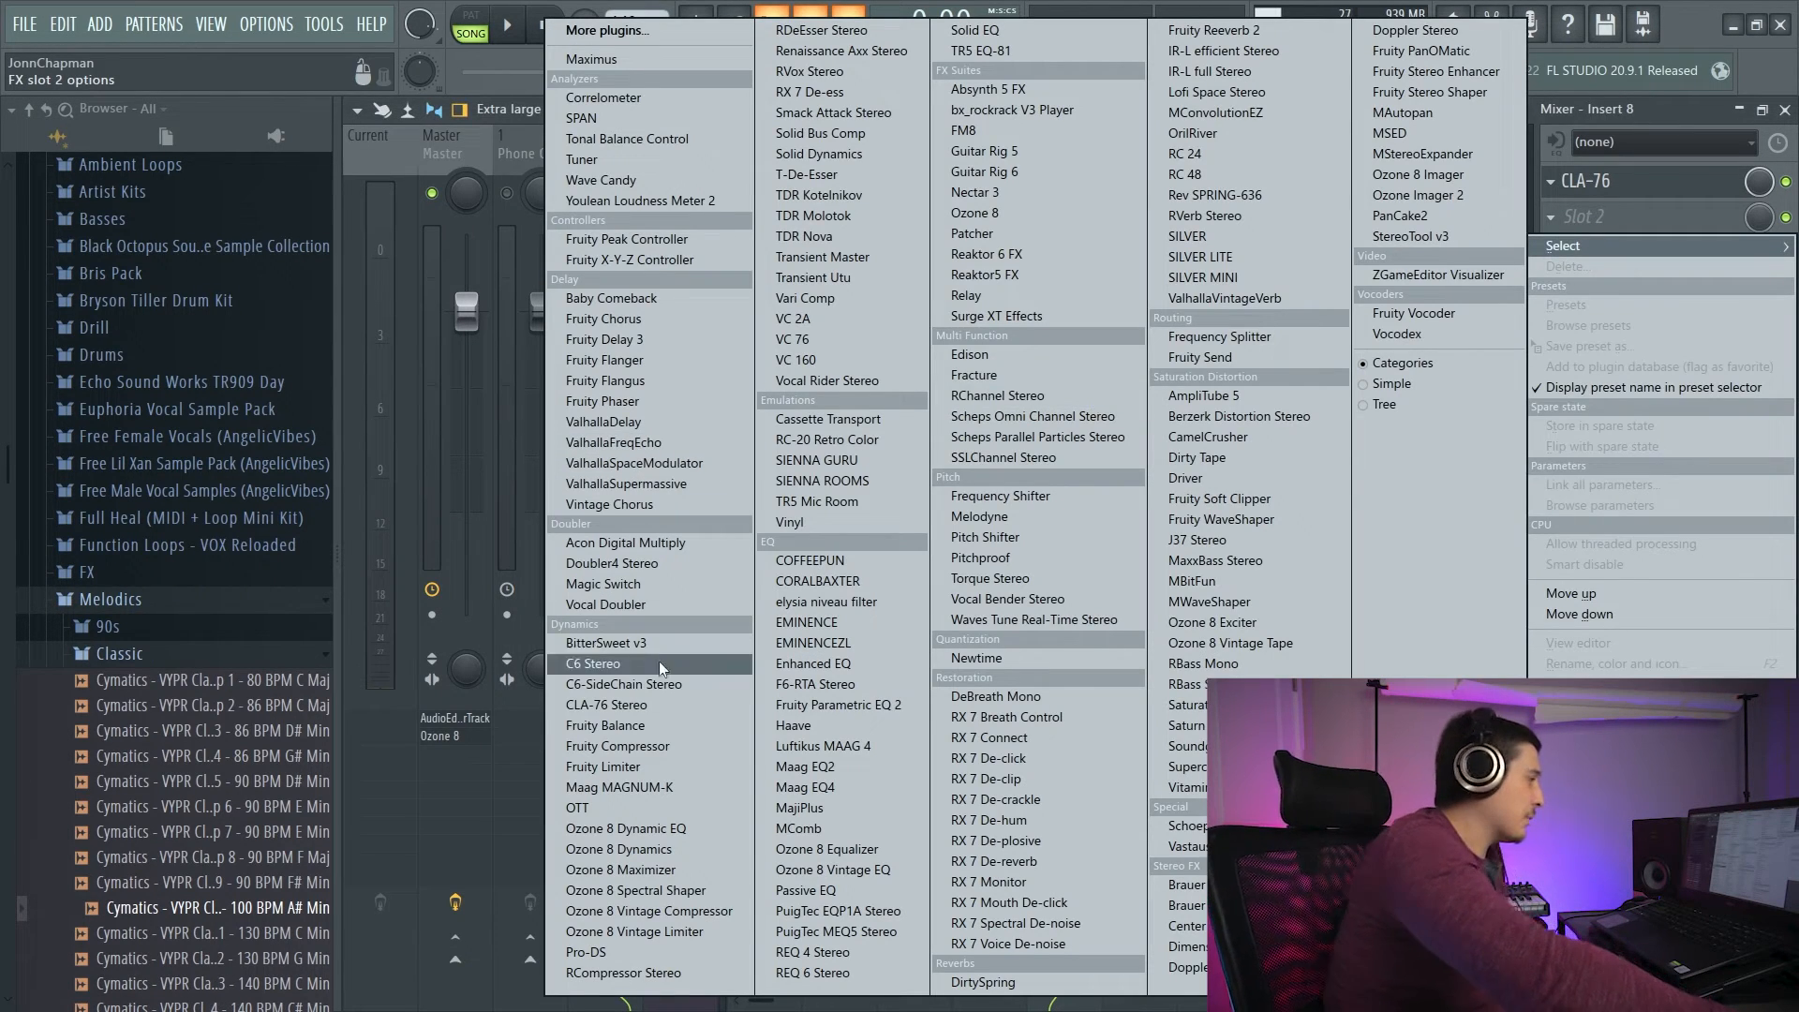
{"action": "left_click", "coordinate": [635, 744]}
{"action": "left_click", "coordinate": [803, 264]}
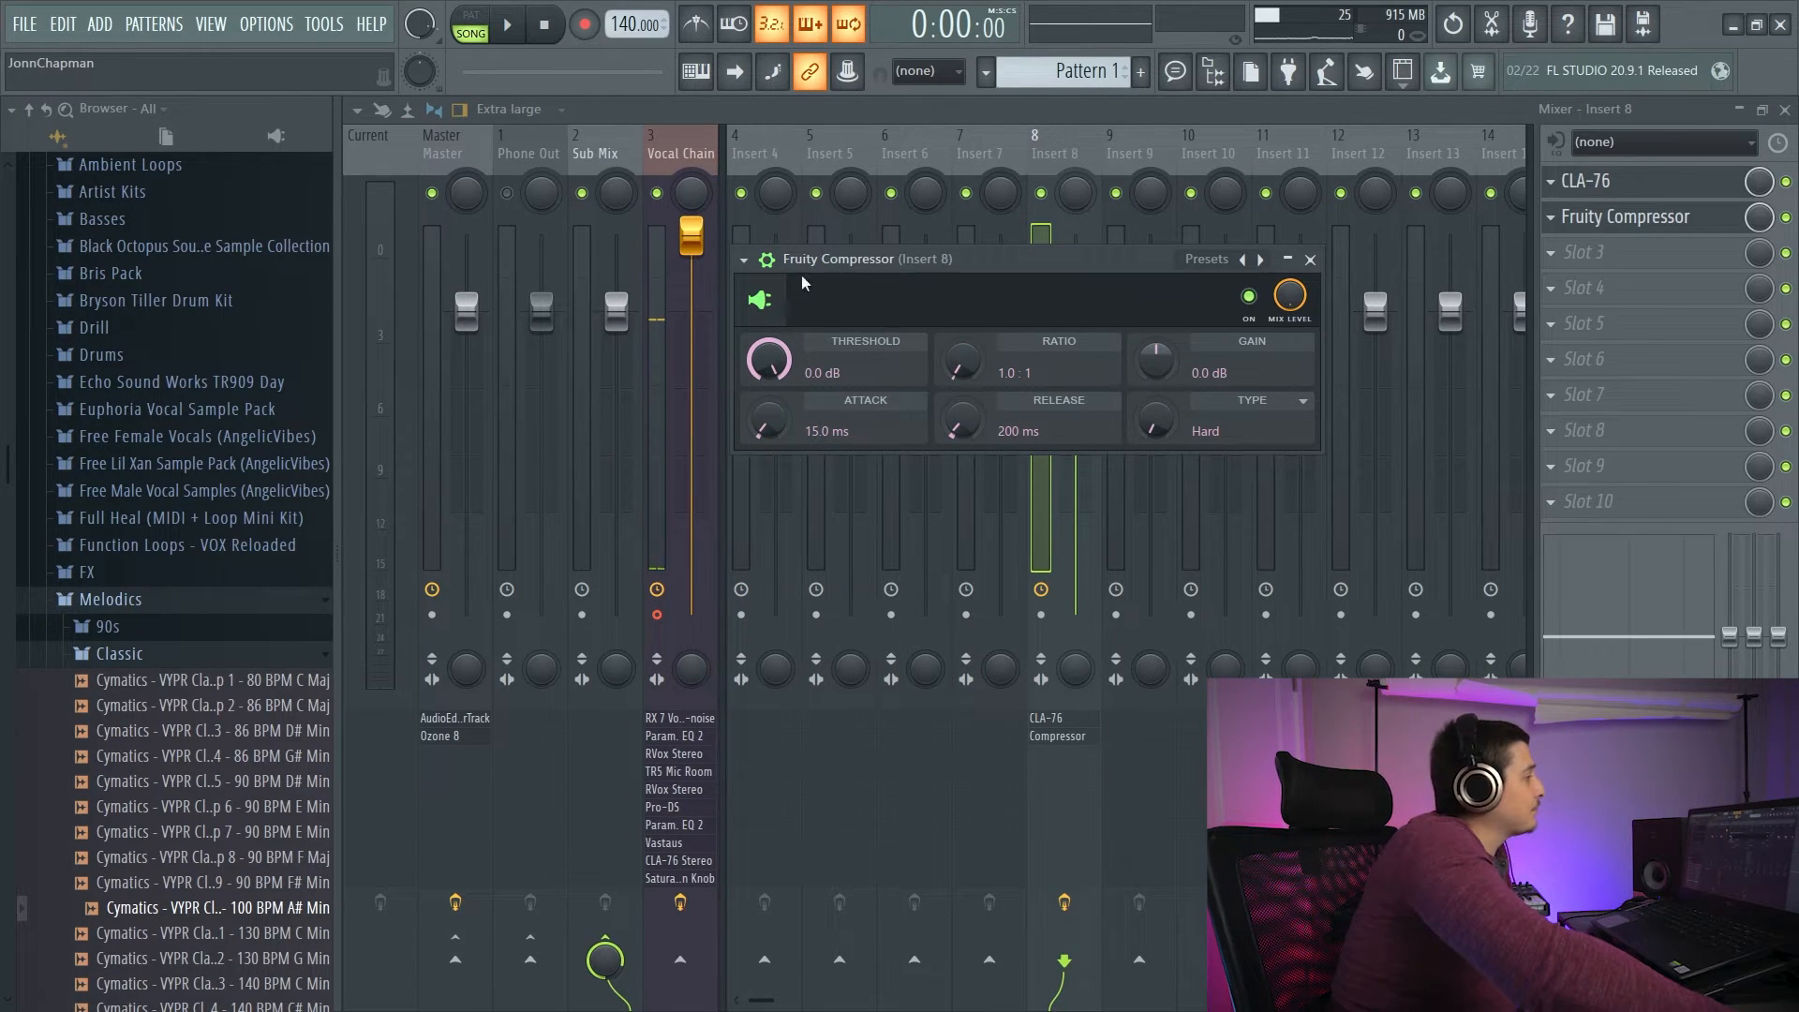
{"action": "left_click_drag", "start_coordinate": [856, 259], "coordinate": [728, 270]}
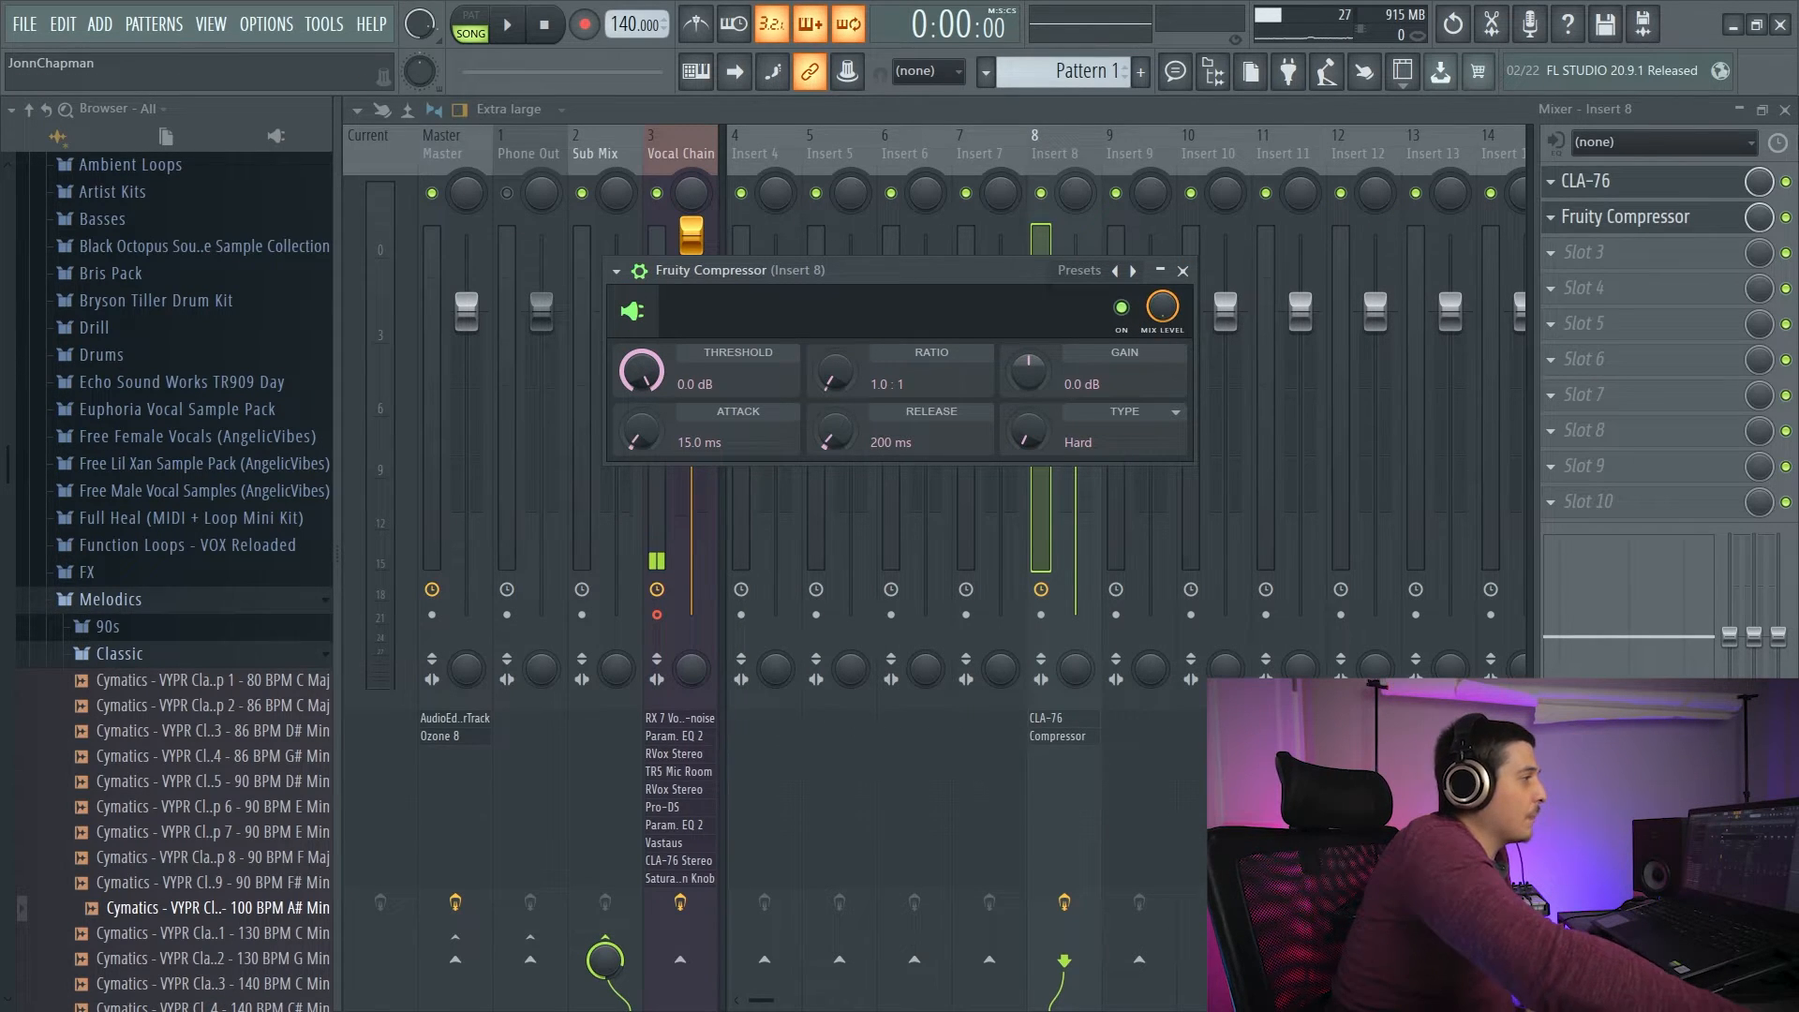
{"action": "left_click", "coordinate": [1183, 271]}
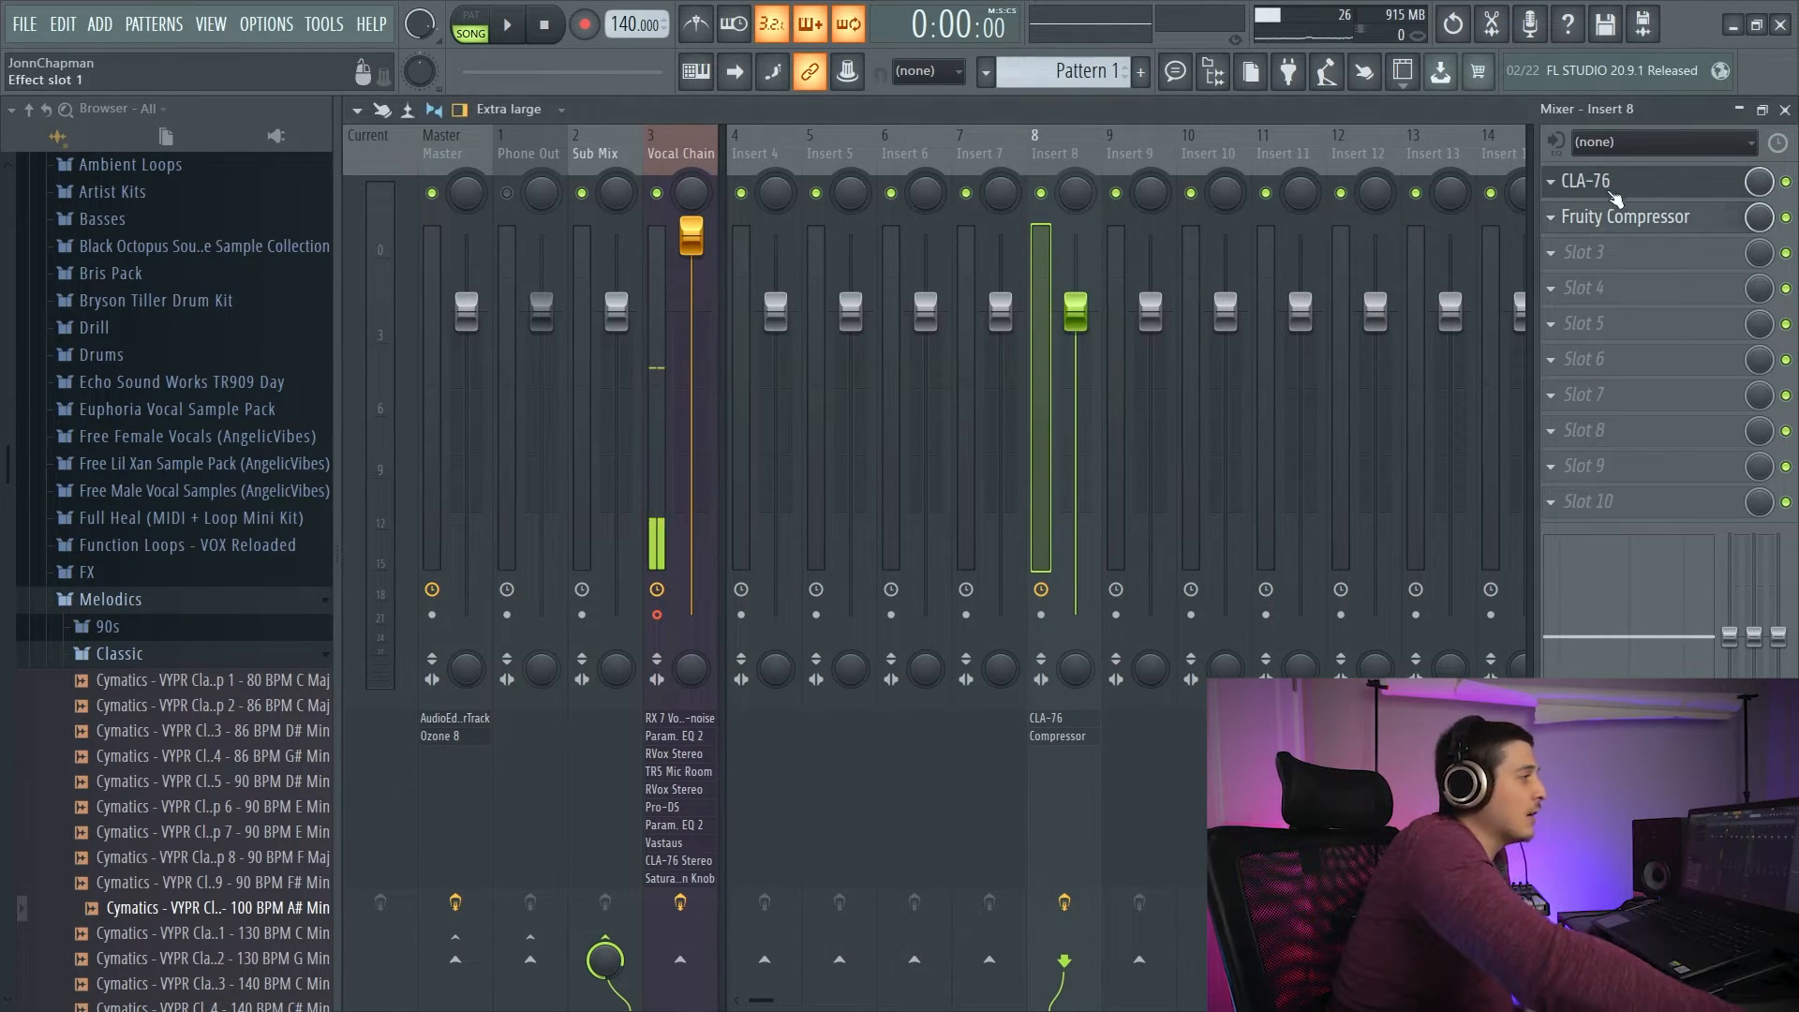
Delete Fruity Compressor from slot 2 of Insert 8.
{"action": "left_click", "coordinate": [1552, 217]}
{"action": "left_click", "coordinate": [1585, 271]}
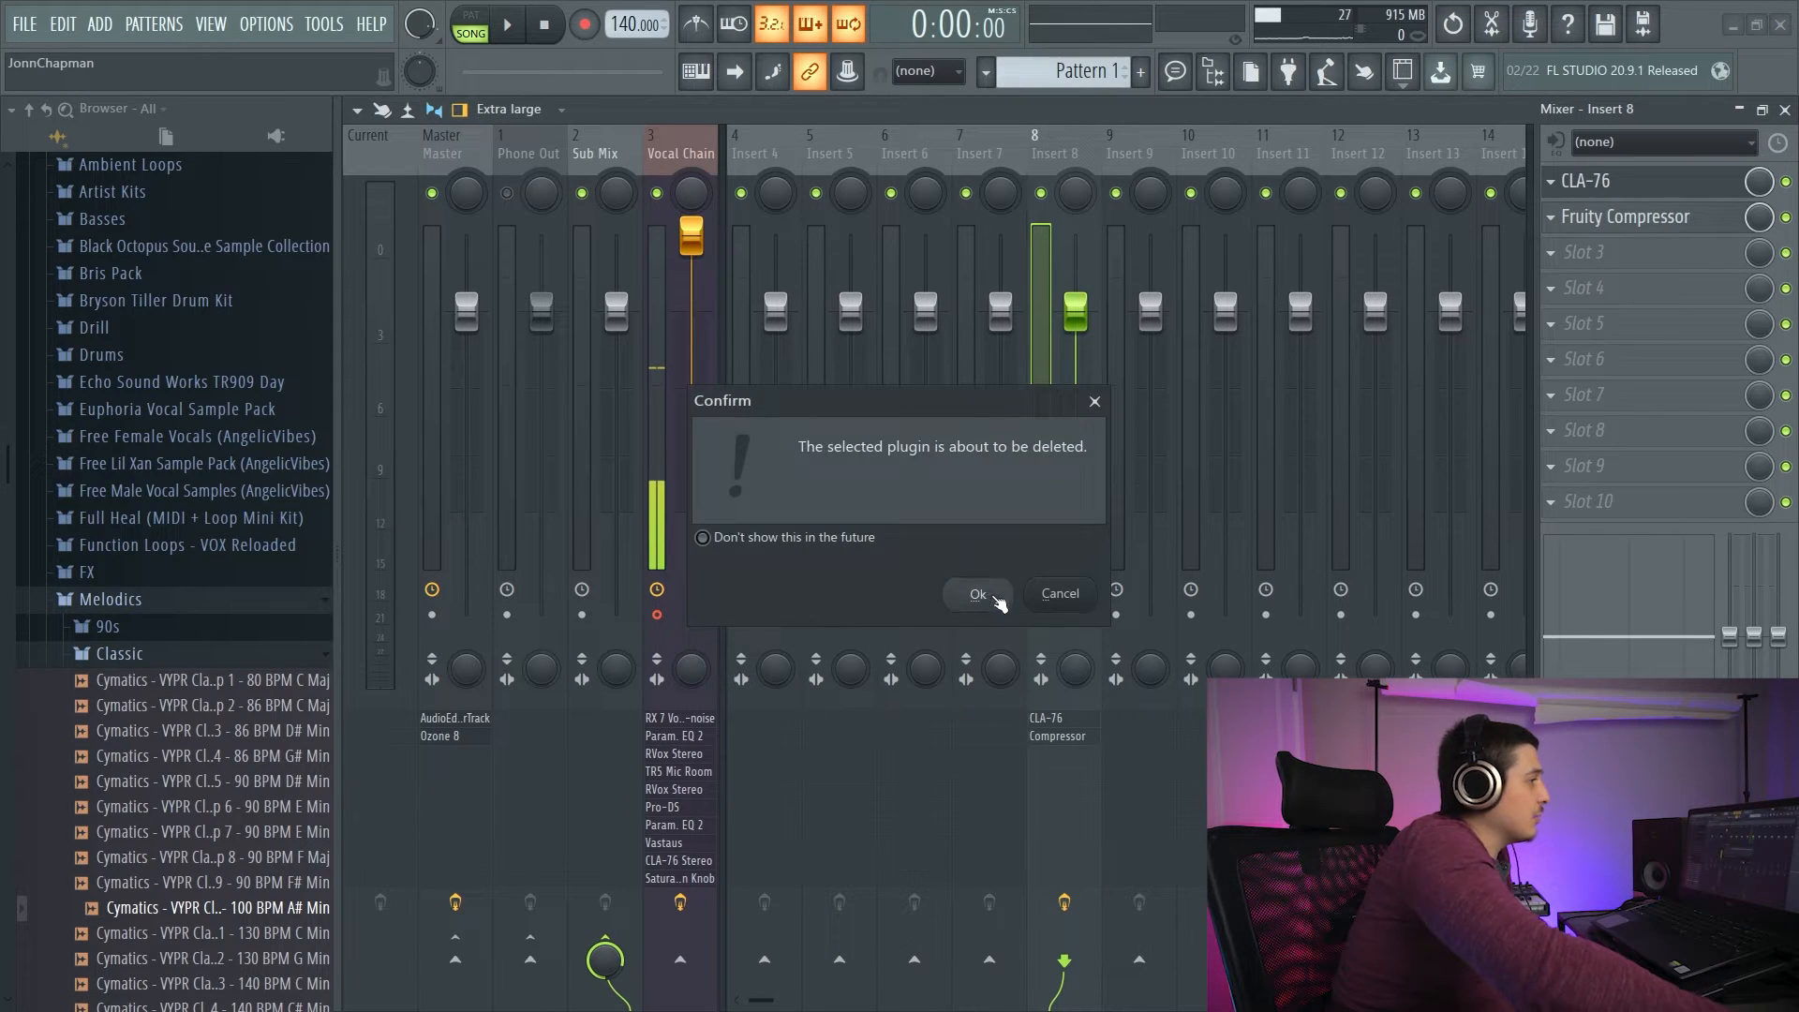
{"action": "left_click", "coordinate": [977, 595]}
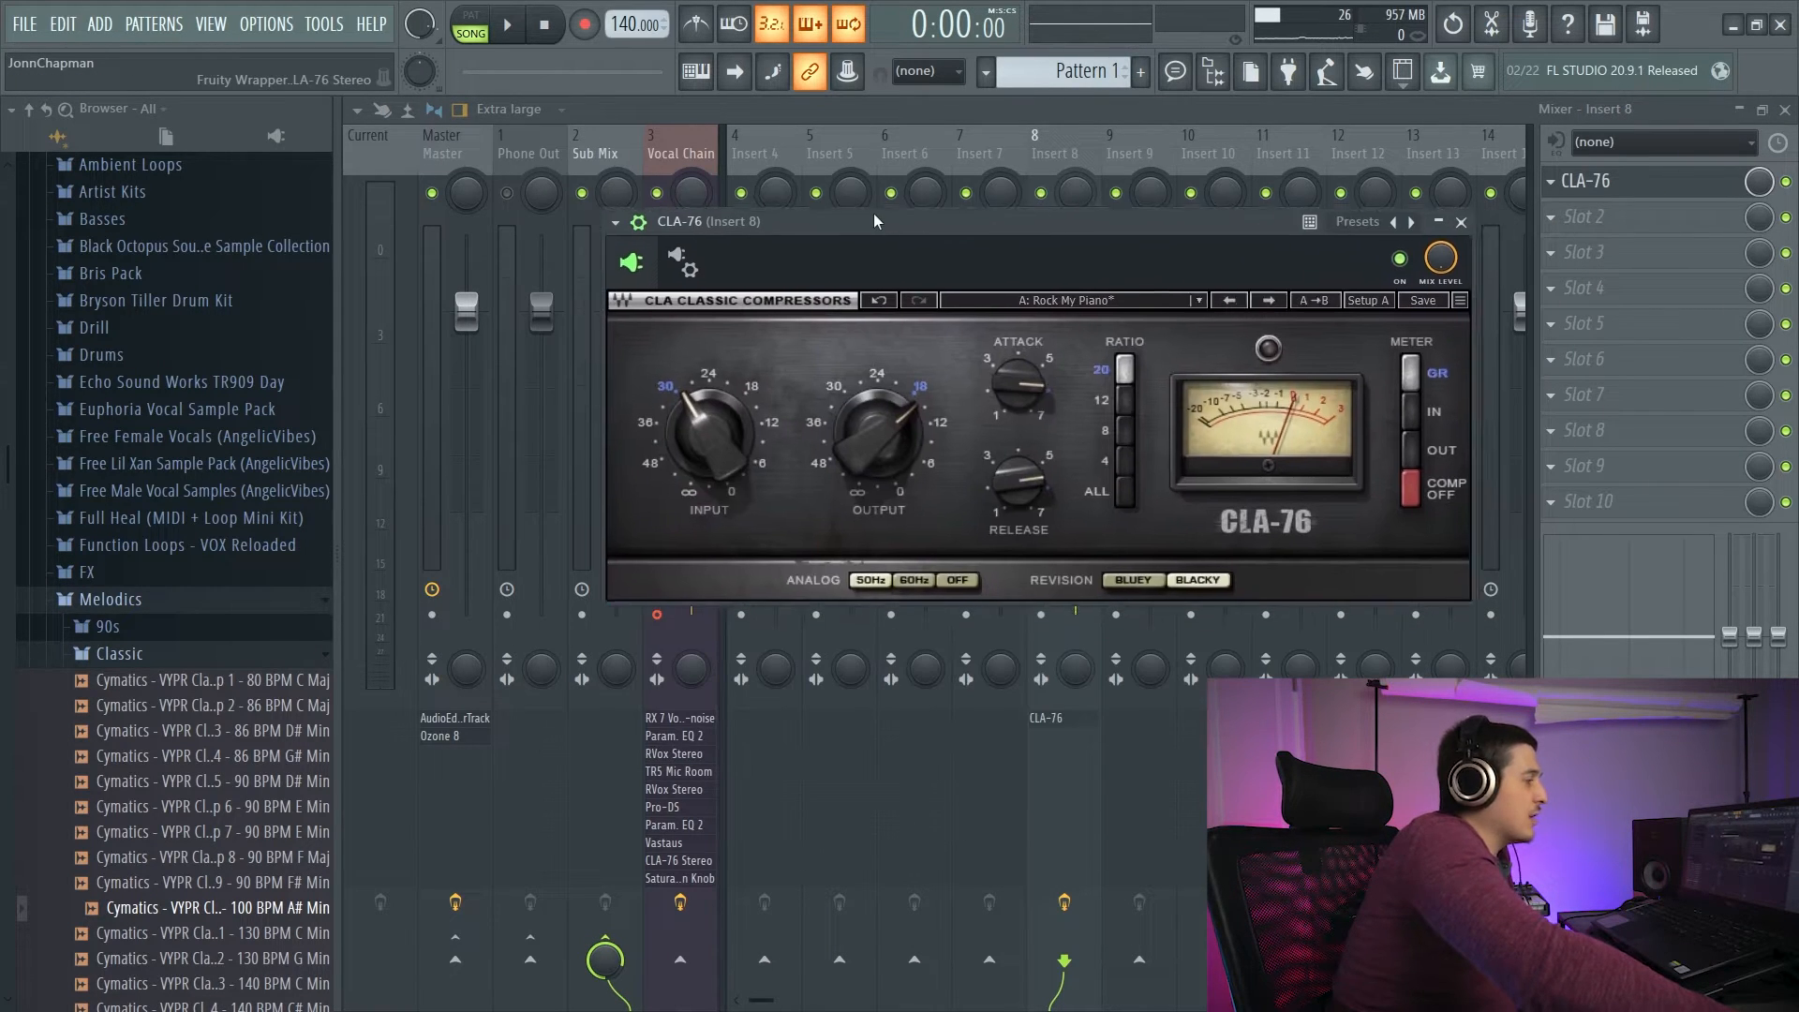
Turn the CLA-76 wrapper's mix level down and back up, and reposition its window over the mixer.
{"action": "left_click_drag", "start_coordinate": [874, 215], "coordinate": [847, 189]}
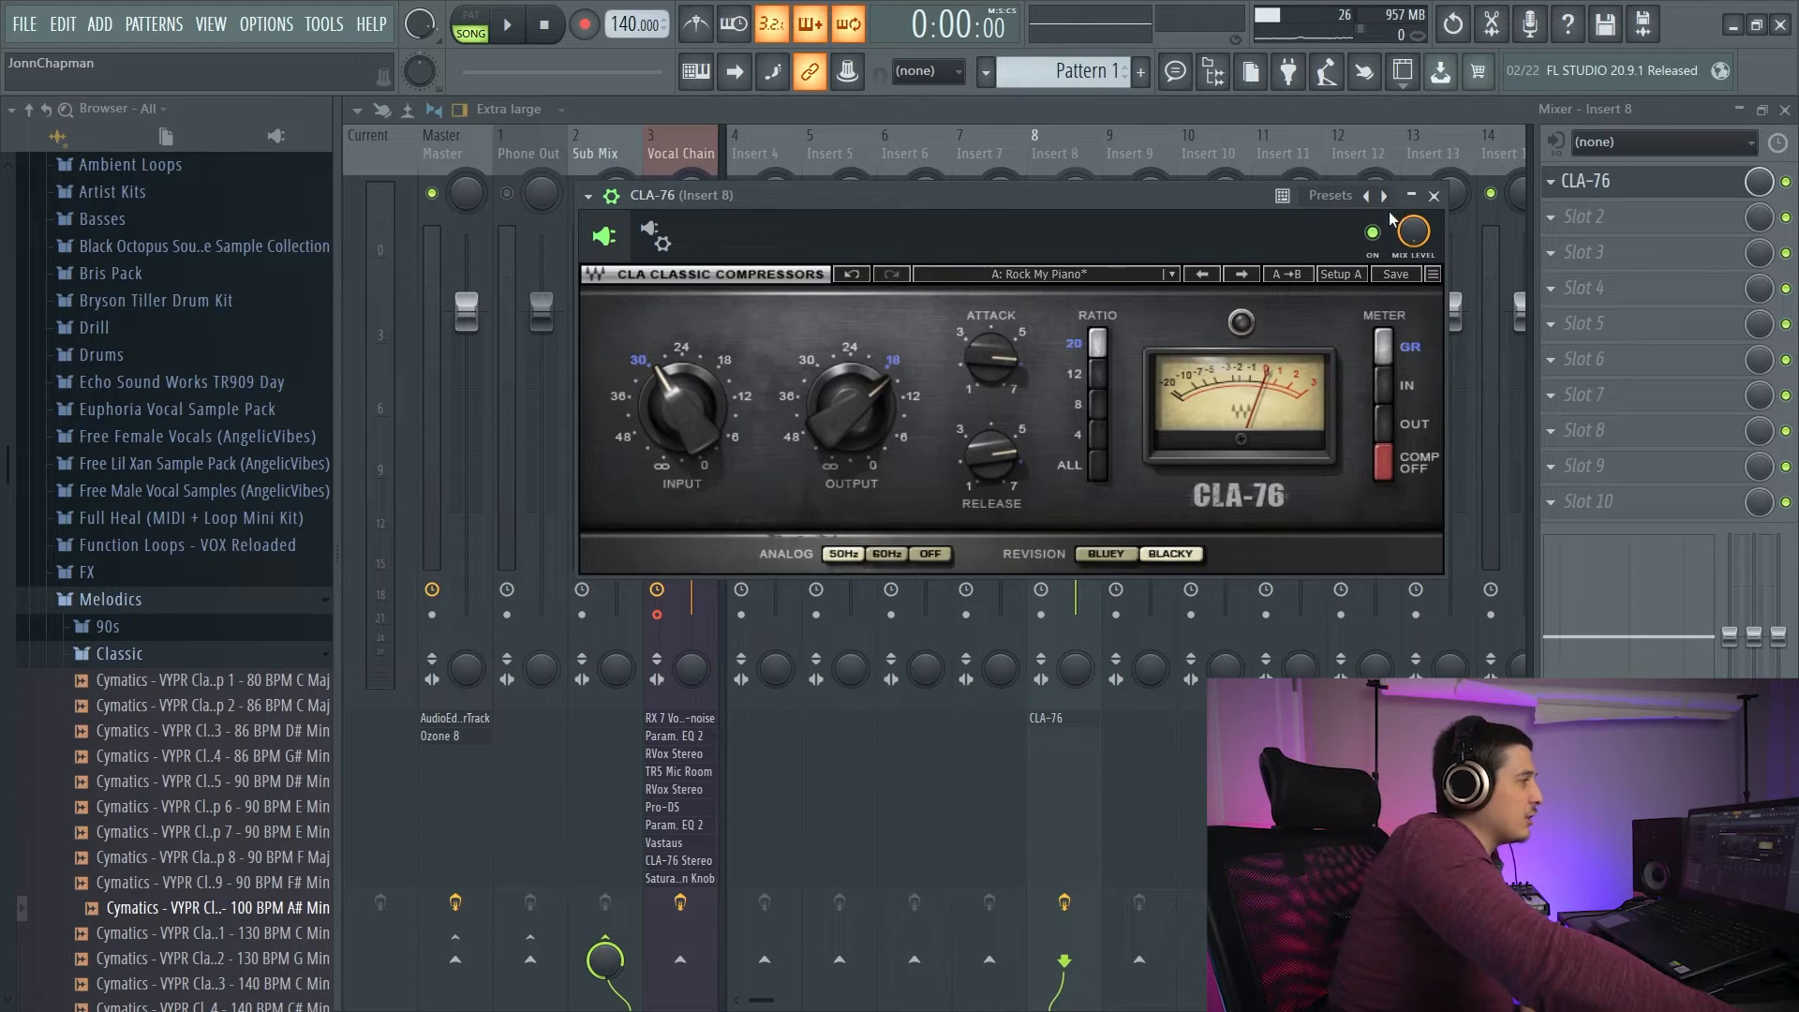
{"action": "left_click_drag", "start_coordinate": [1413, 232], "coordinate": [1413, 192]}
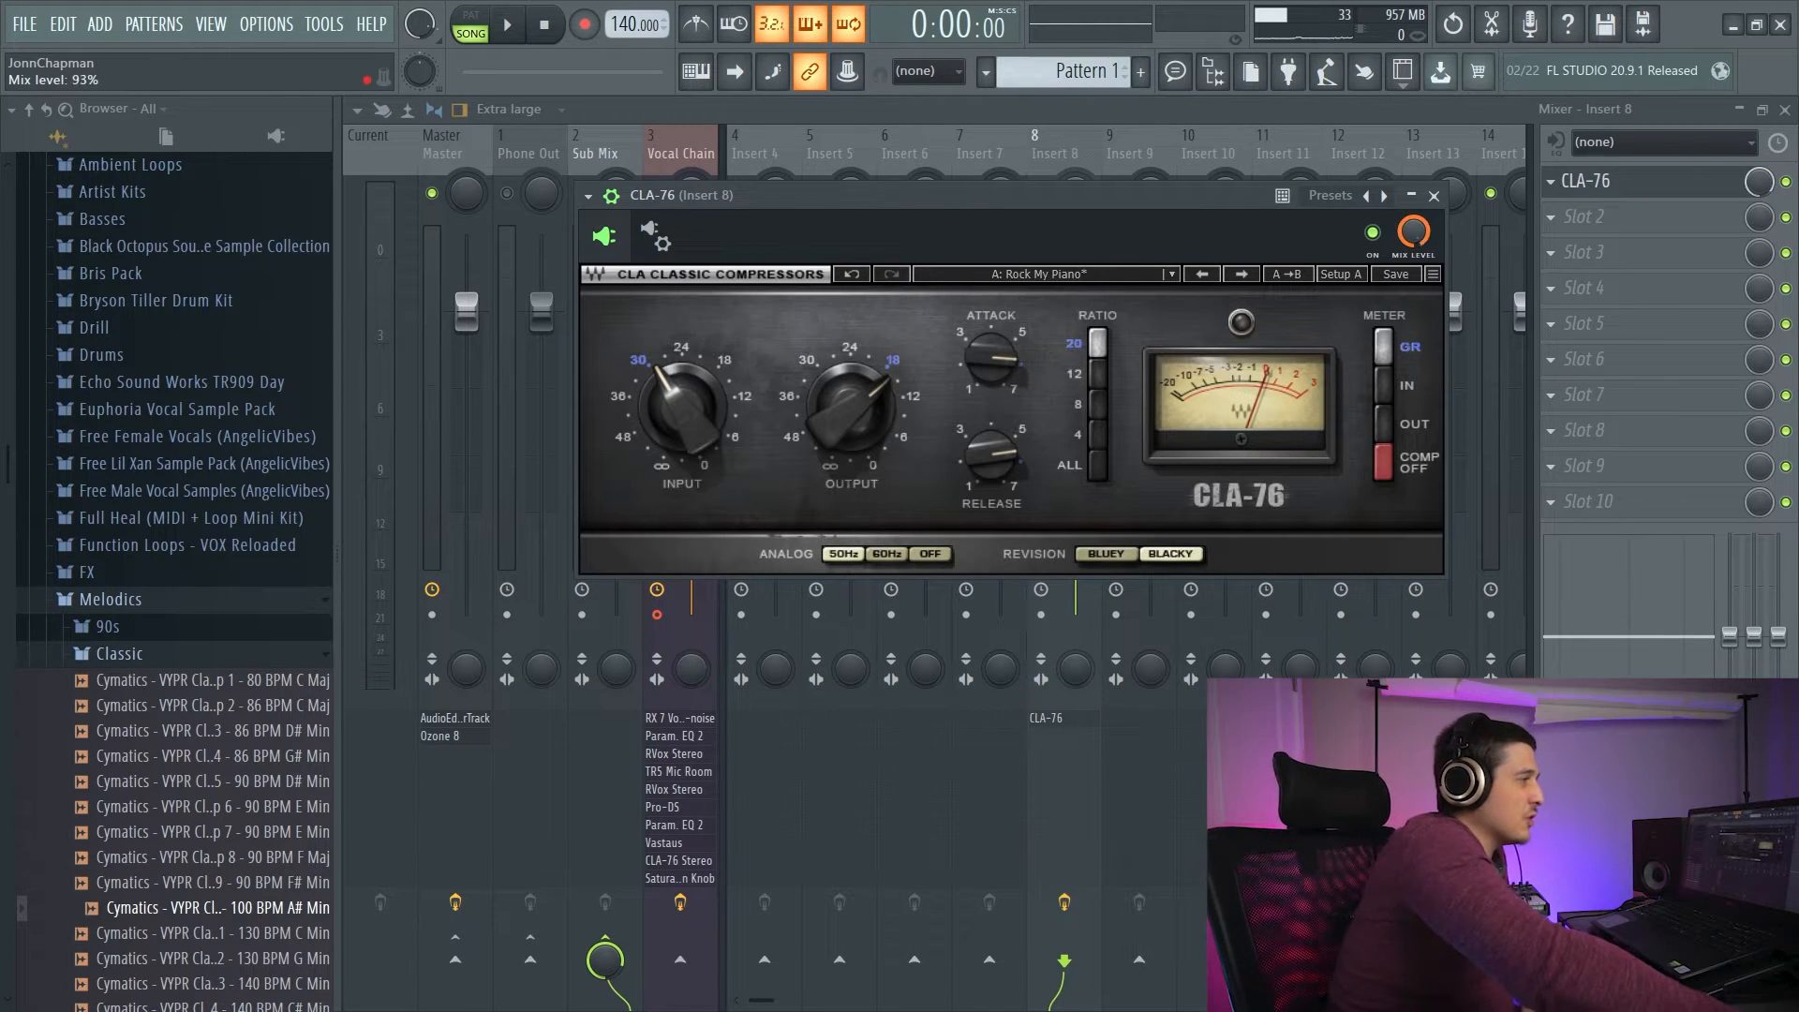
{"action": "left_click_drag", "start_coordinate": [1059, 193], "coordinate": [992, 272]}
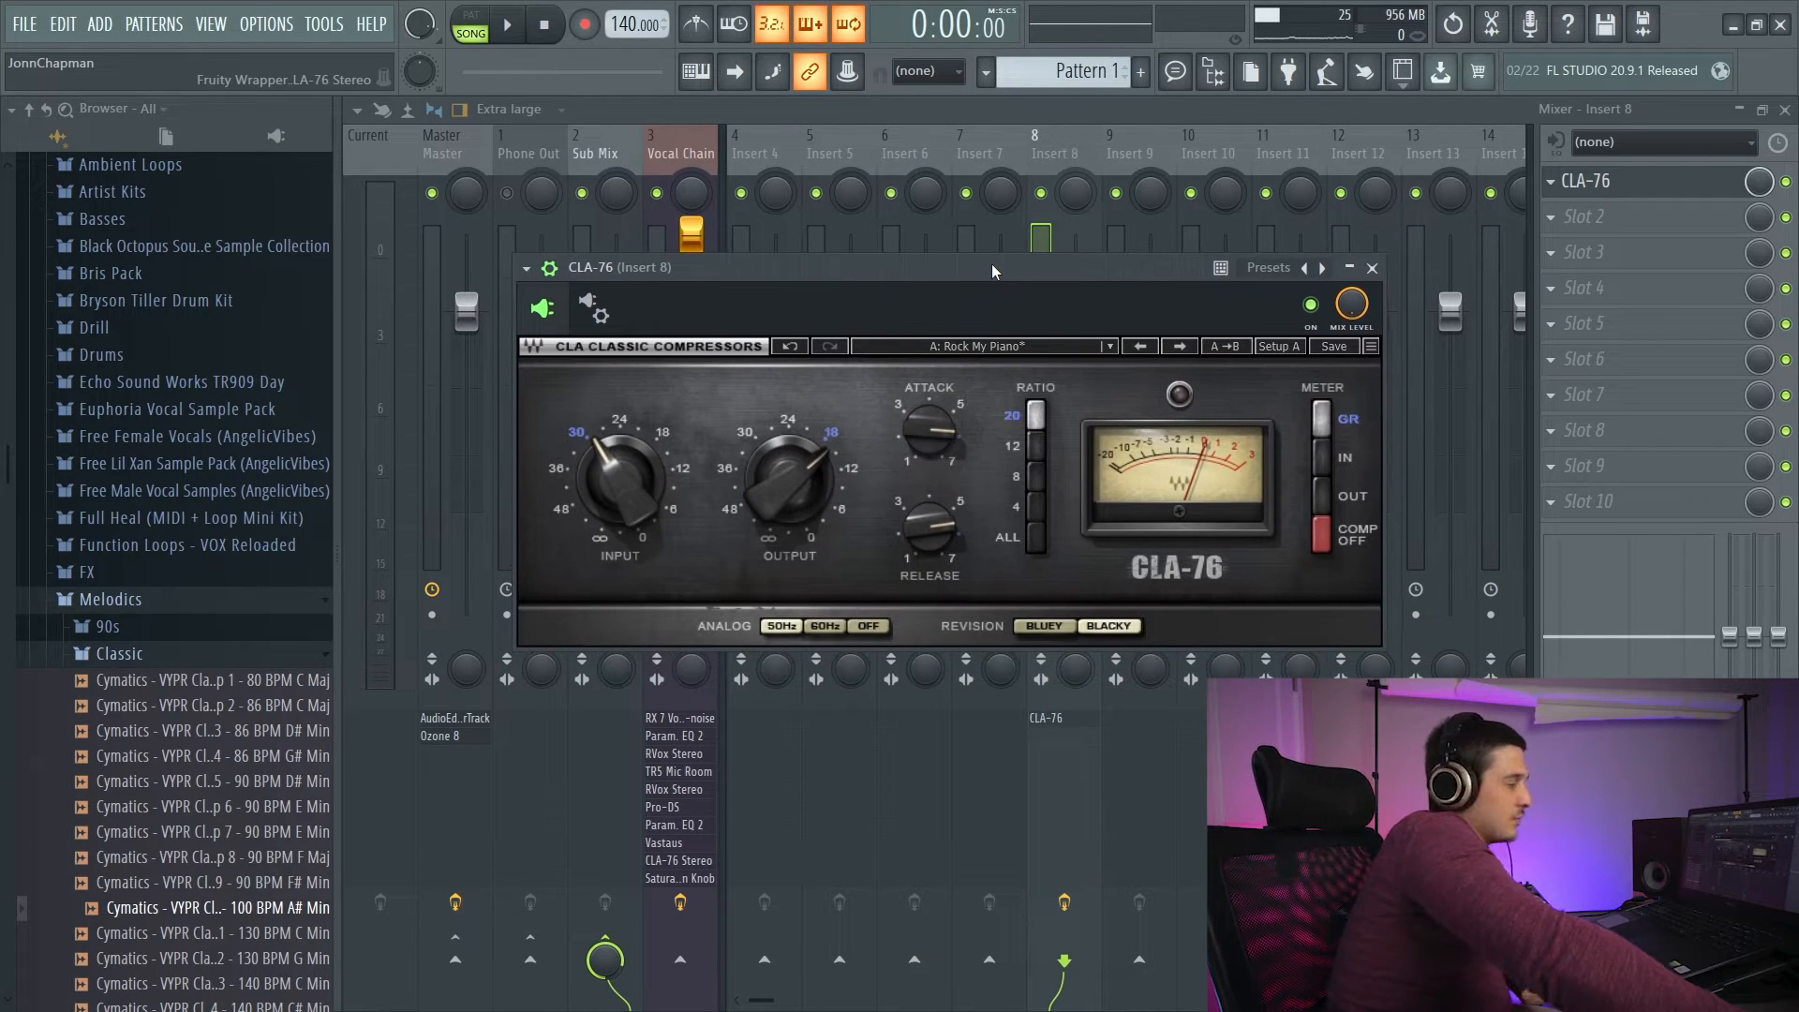
{"action": "left_click_drag", "start_coordinate": [1351, 303], "coordinate": [1352, 315]}
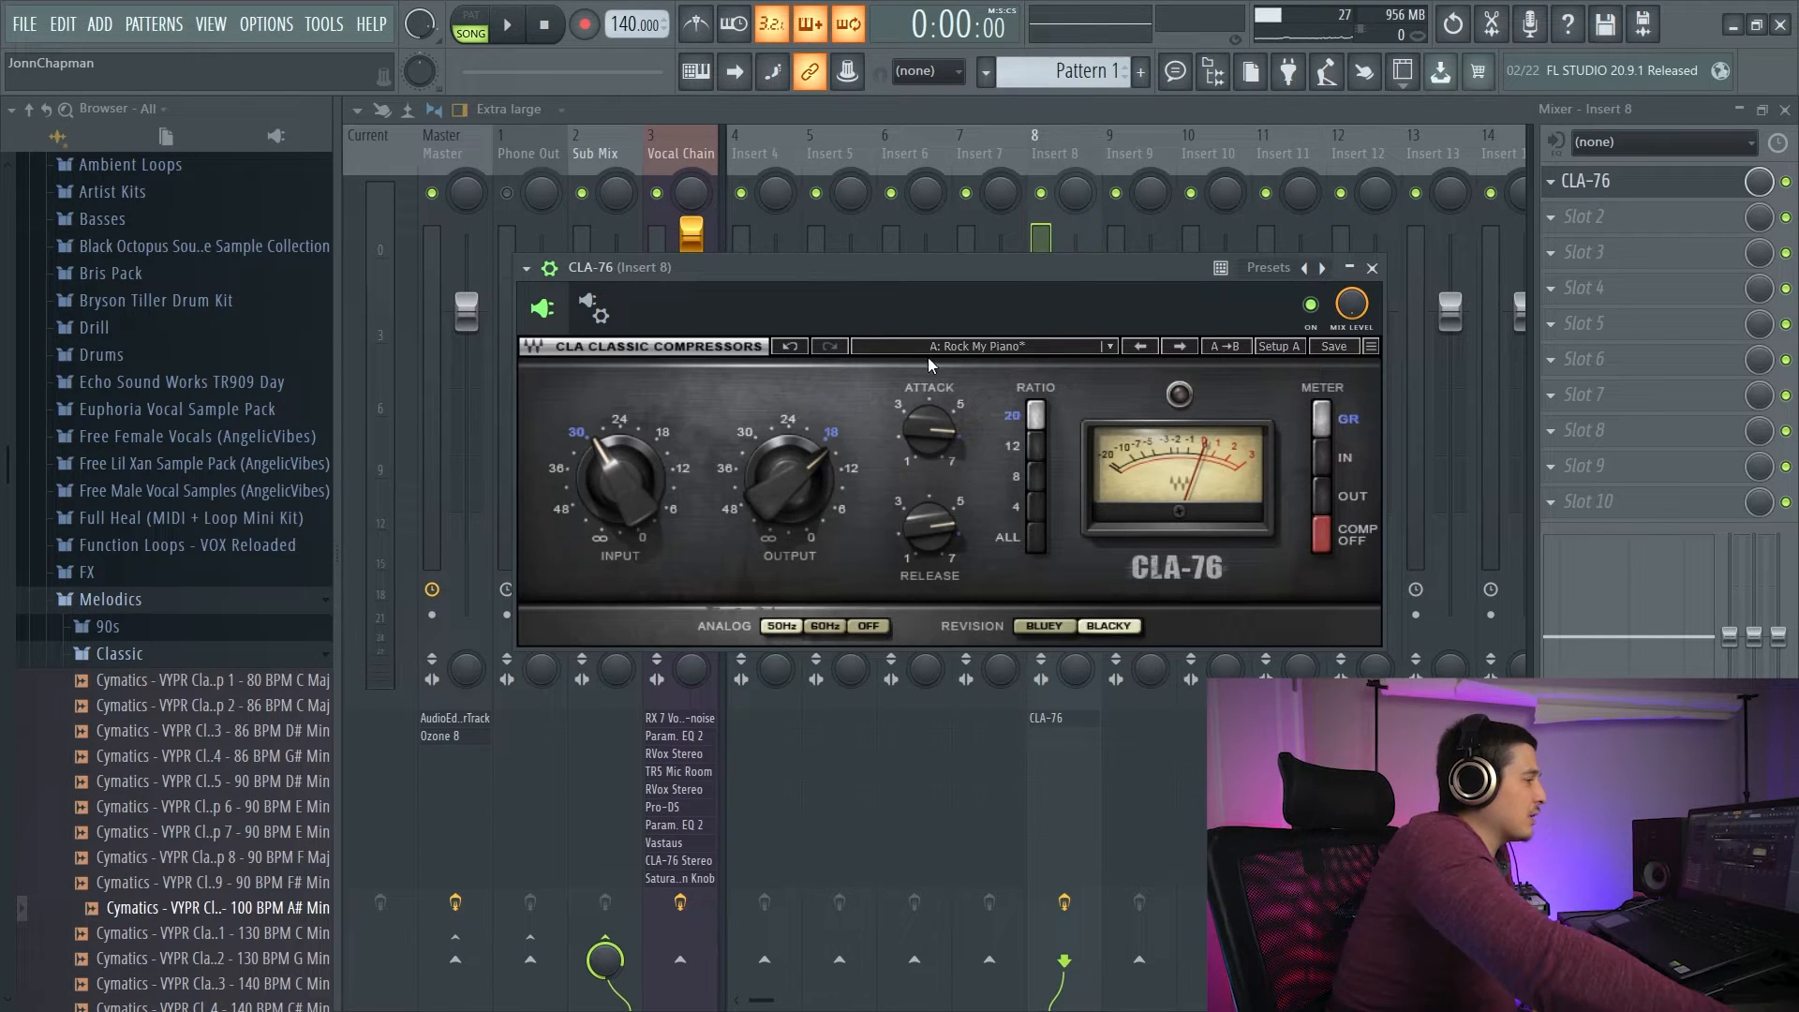
{"action": "left_click_drag", "start_coordinate": [912, 269], "coordinate": [861, 214]}
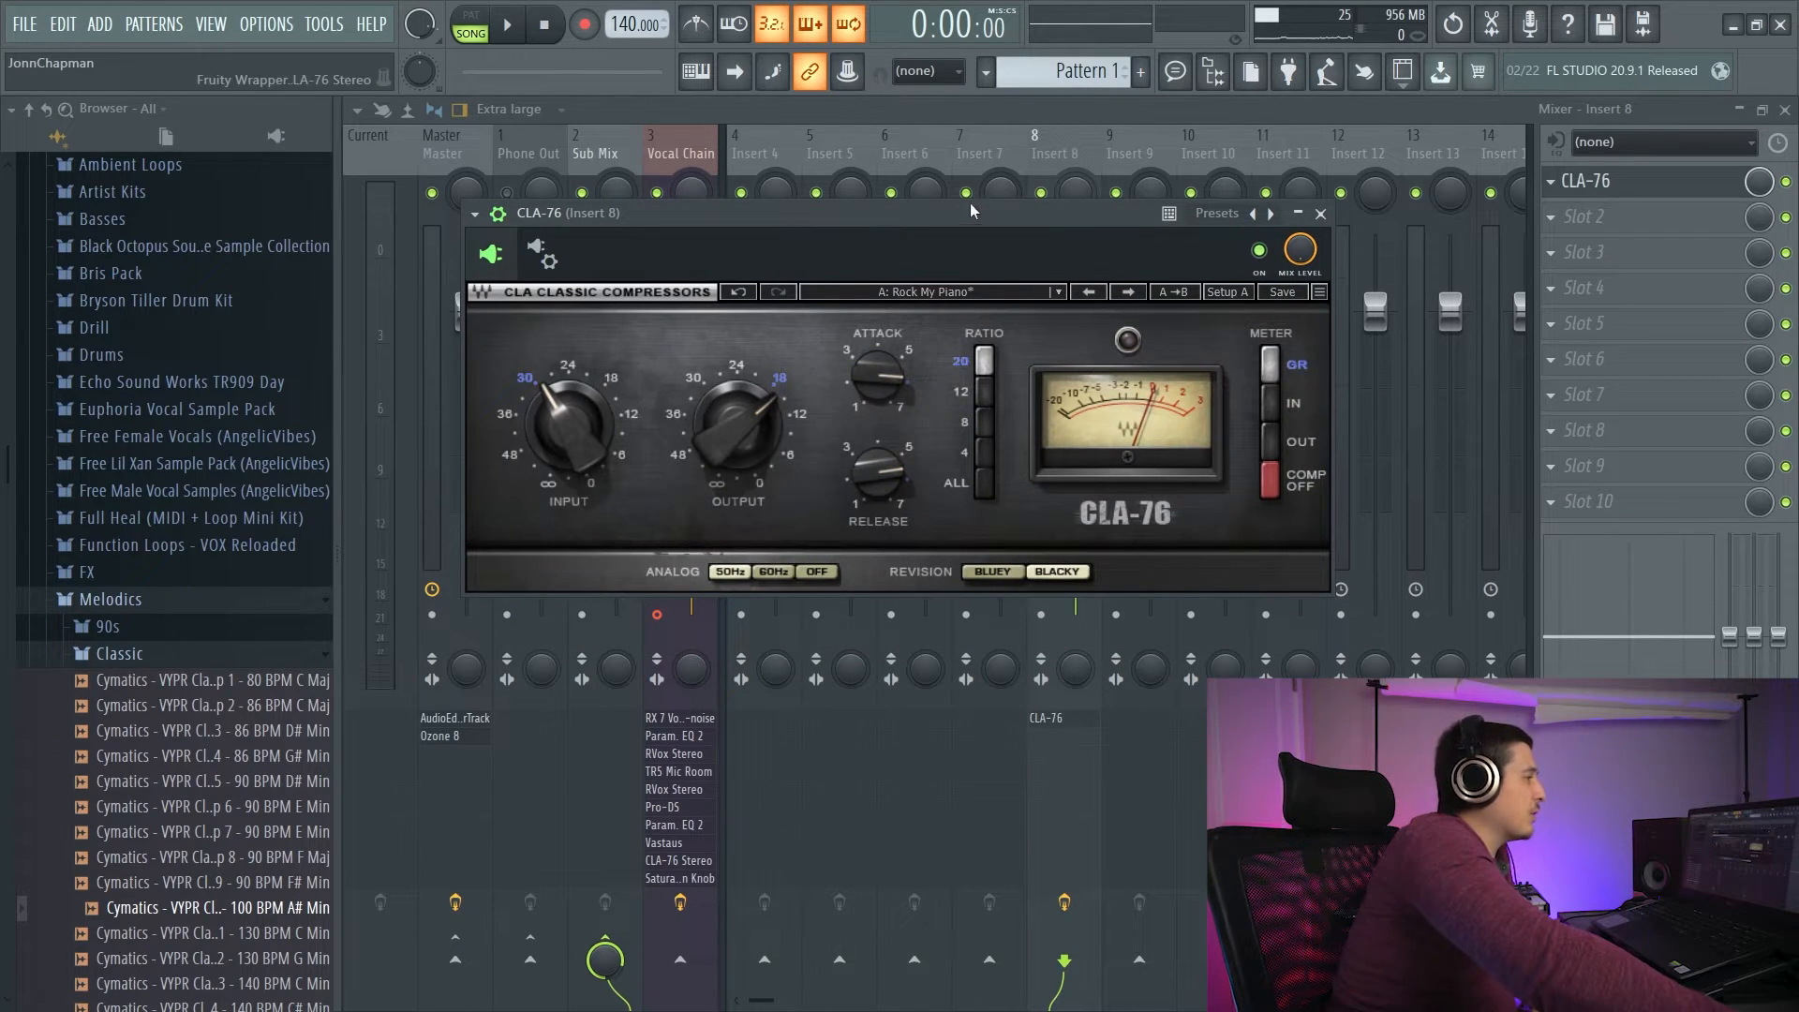
{"action": "left_click_drag", "start_coordinate": [970, 204], "coordinate": [1062, 164]}
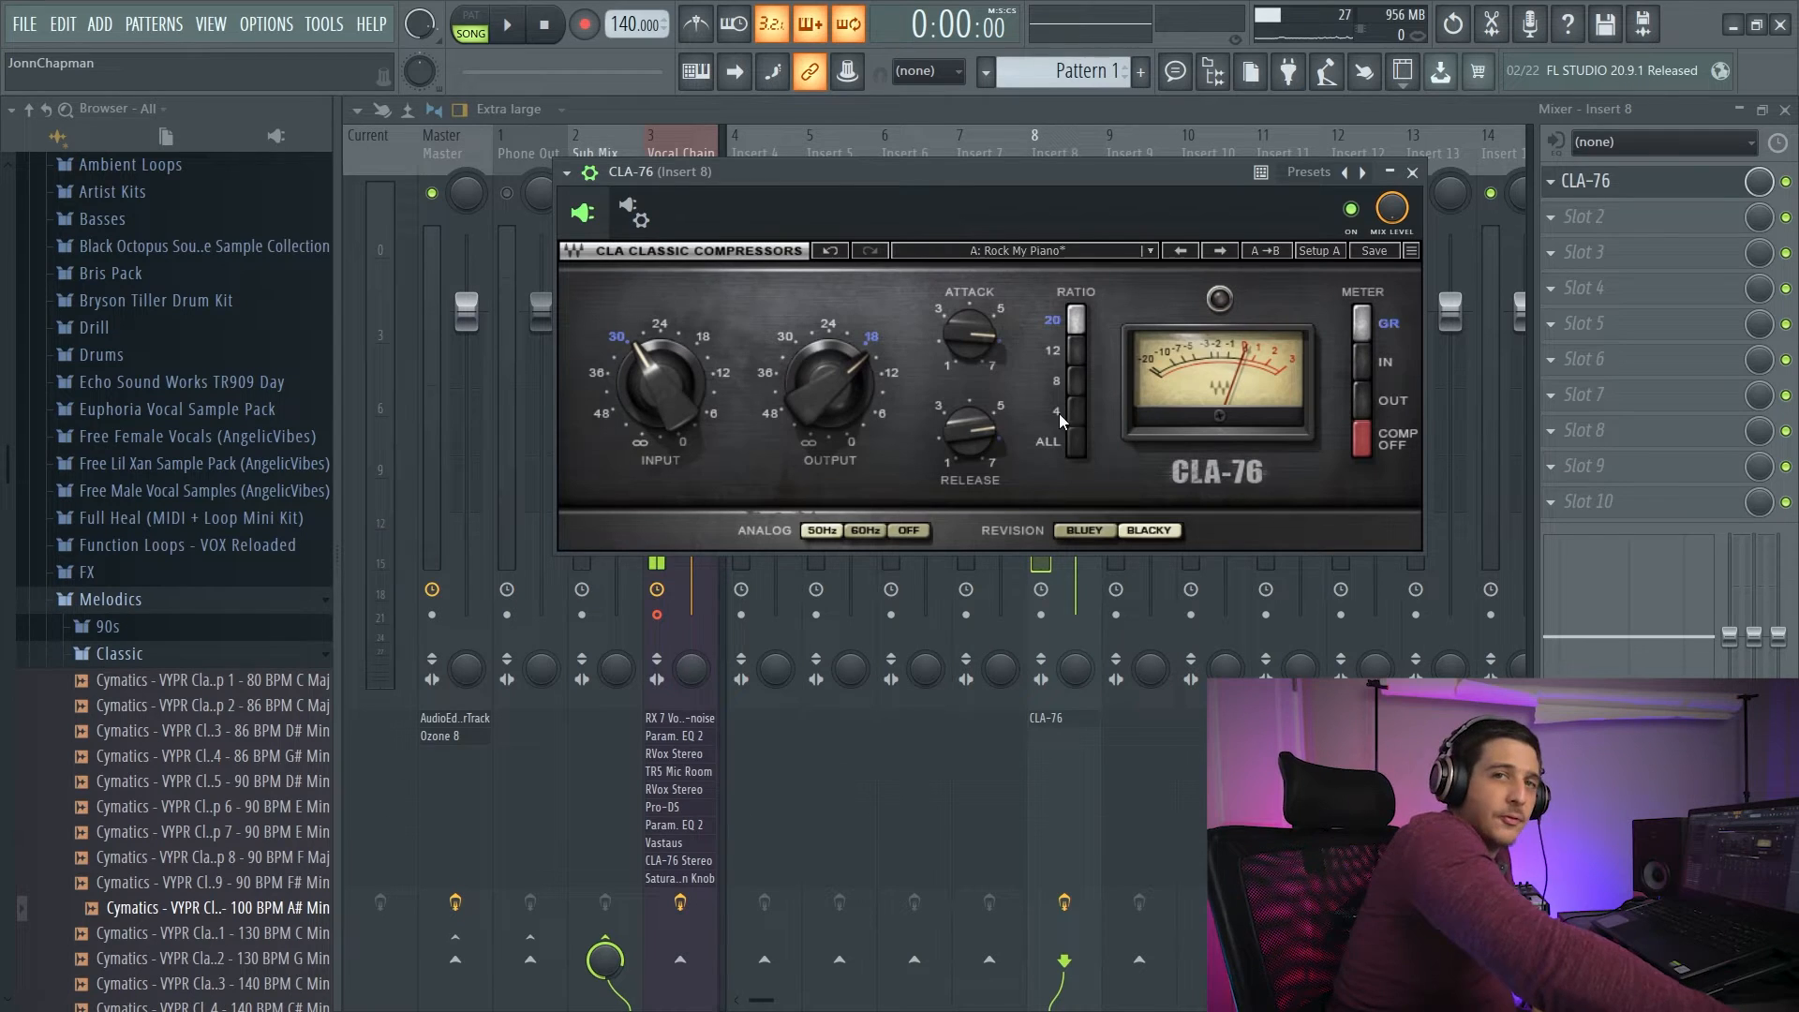
Show the CLA-76 wrapper settings and view the latency options without choosing one.
{"action": "left_click", "coordinate": [638, 214]}
{"action": "left_click_drag", "start_coordinate": [639, 170], "coordinate": [846, 154]}
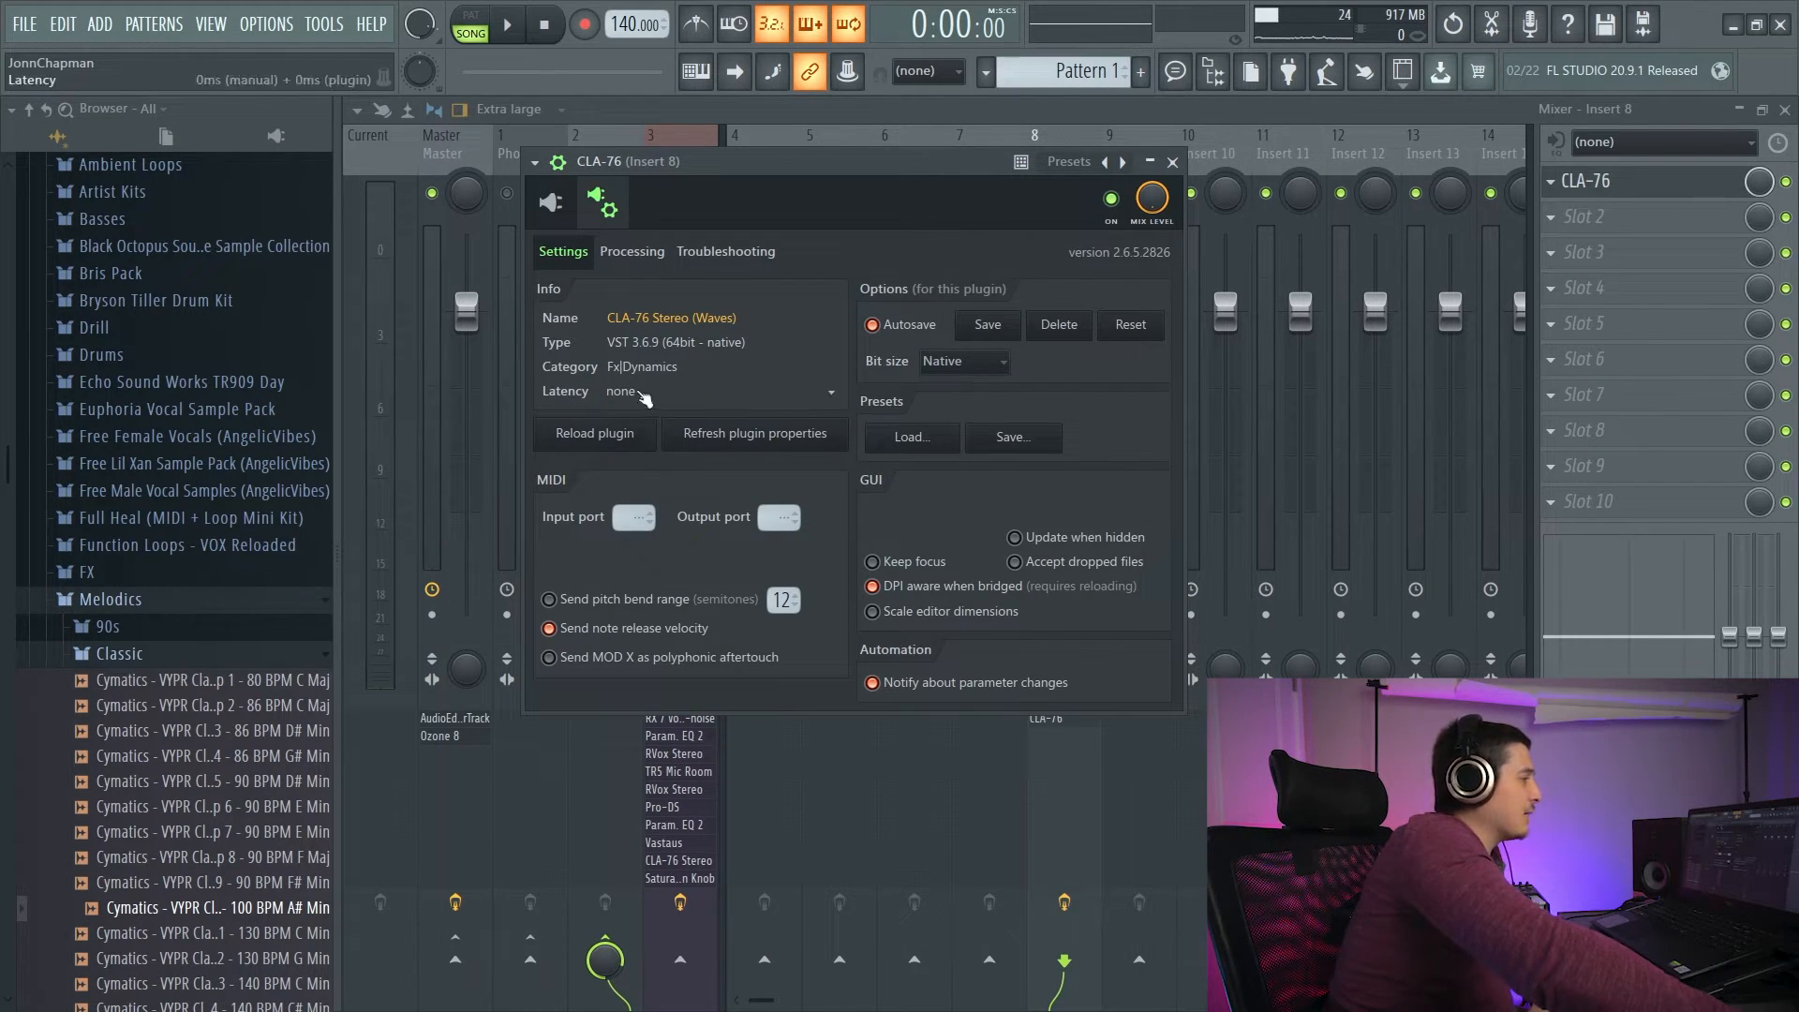
{"action": "left_click", "coordinate": [832, 395]}
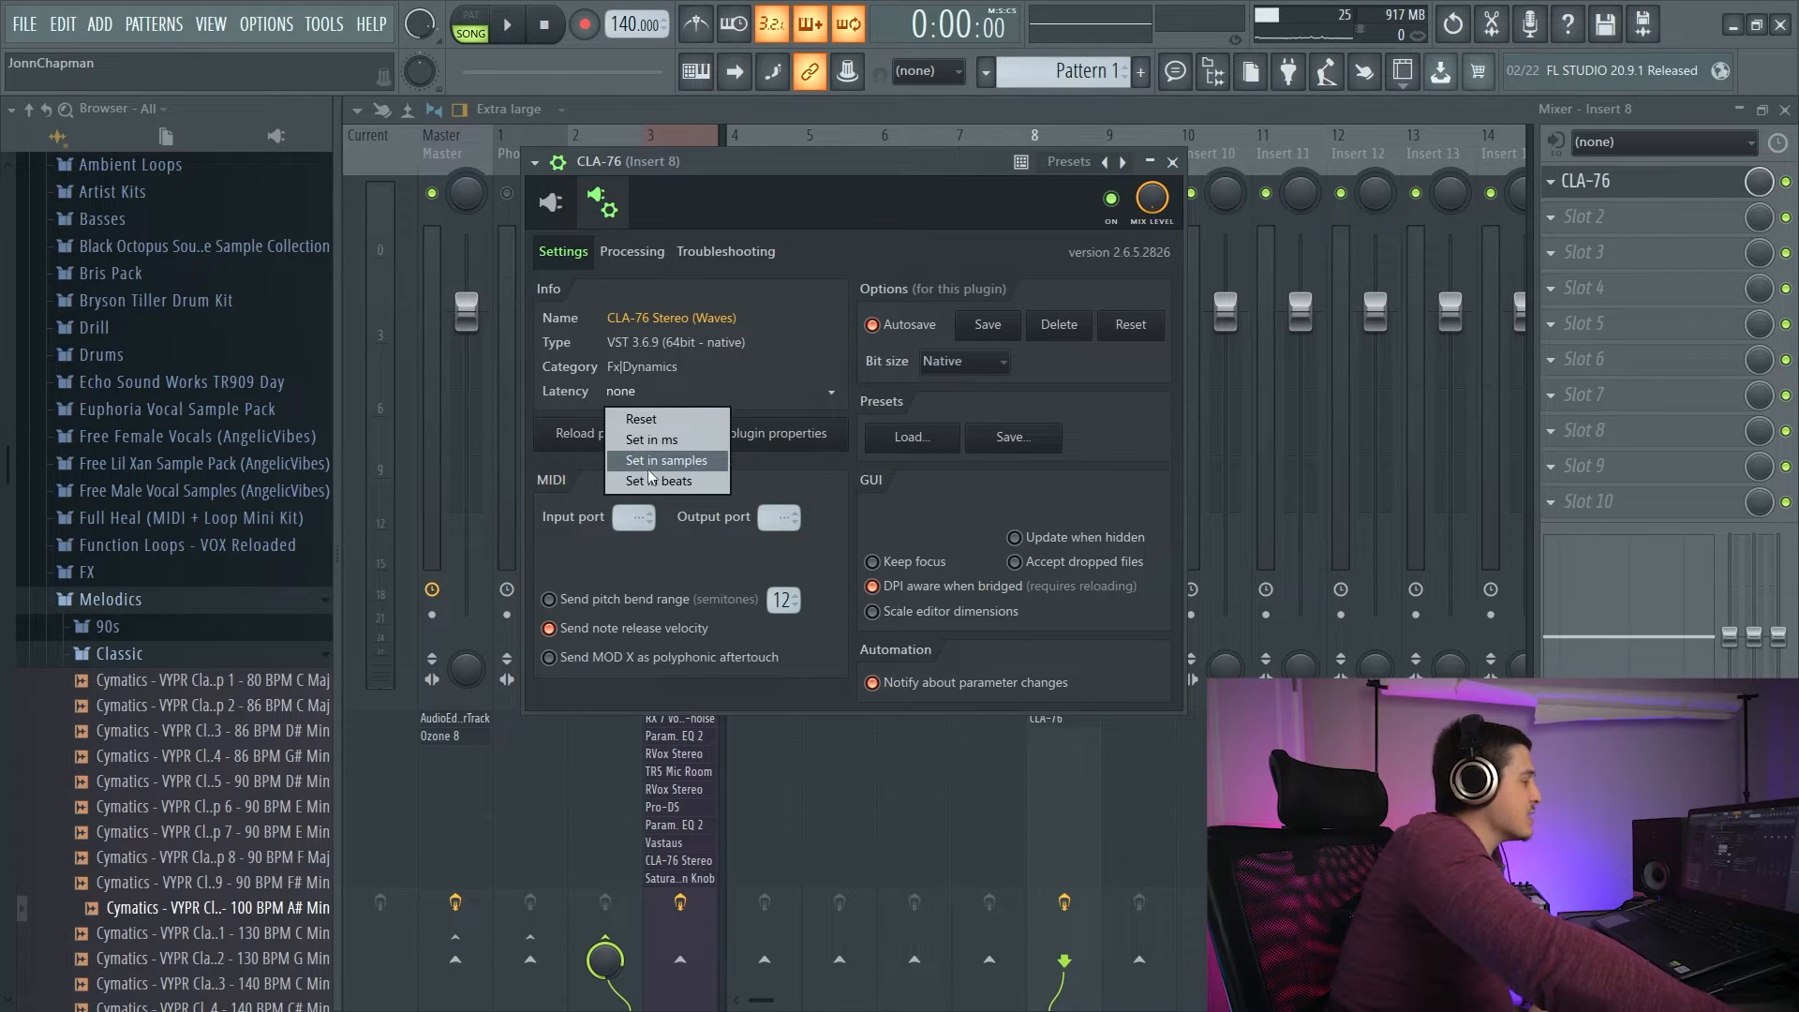
{"action": "left_click", "coordinate": [774, 284]}
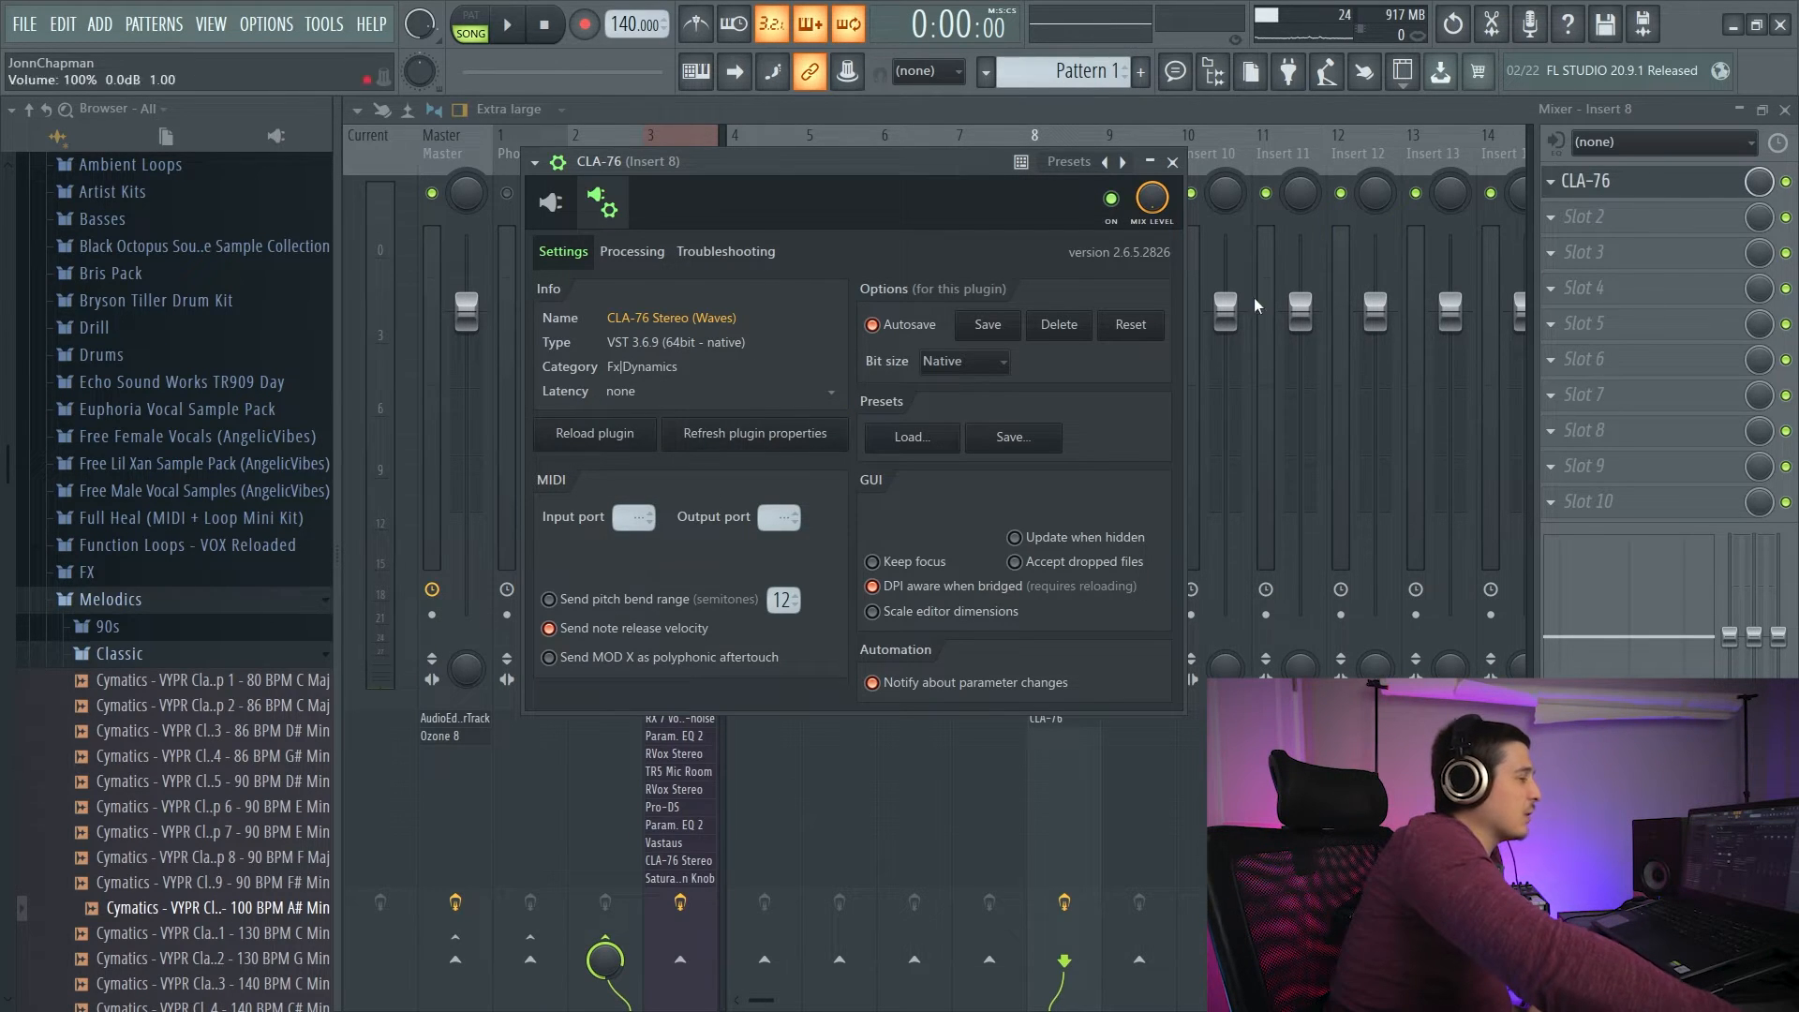
Load J37 Stereo in slot 2 of Insert 8 and place its window over the mixer.
{"action": "left_click", "coordinate": [1581, 217]}
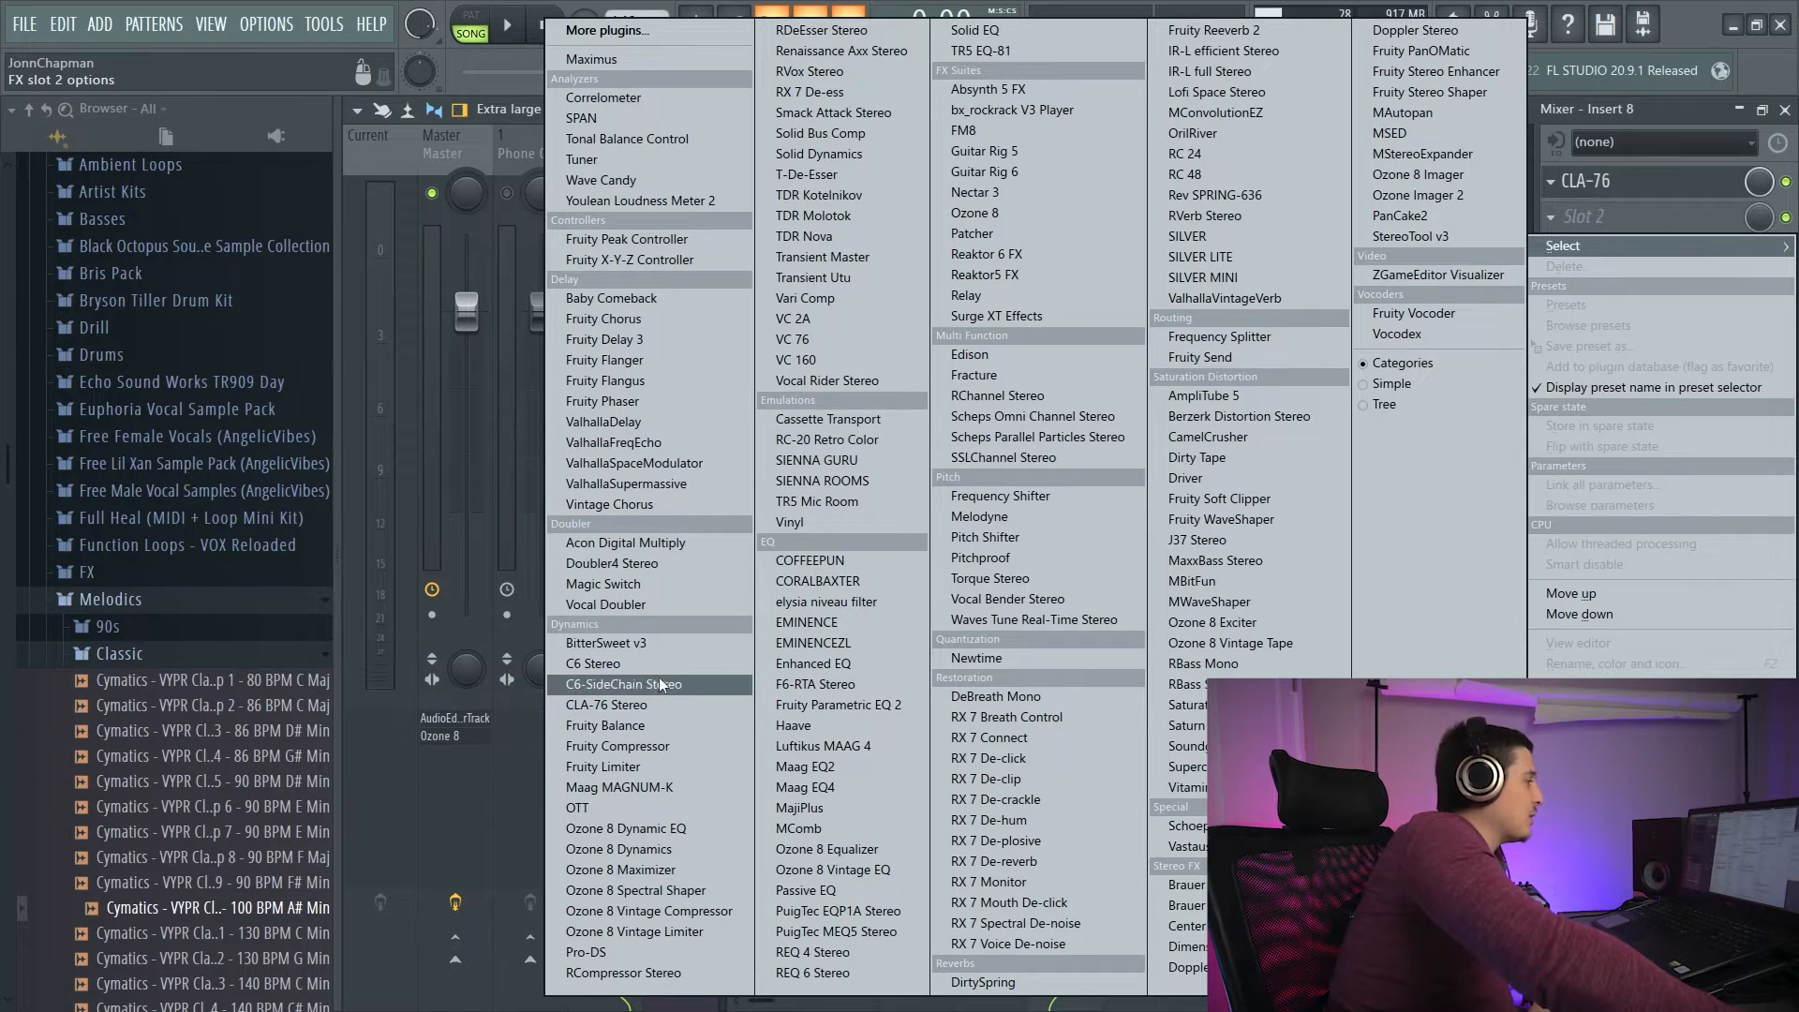
{"action": "left_click", "coordinate": [1219, 539]}
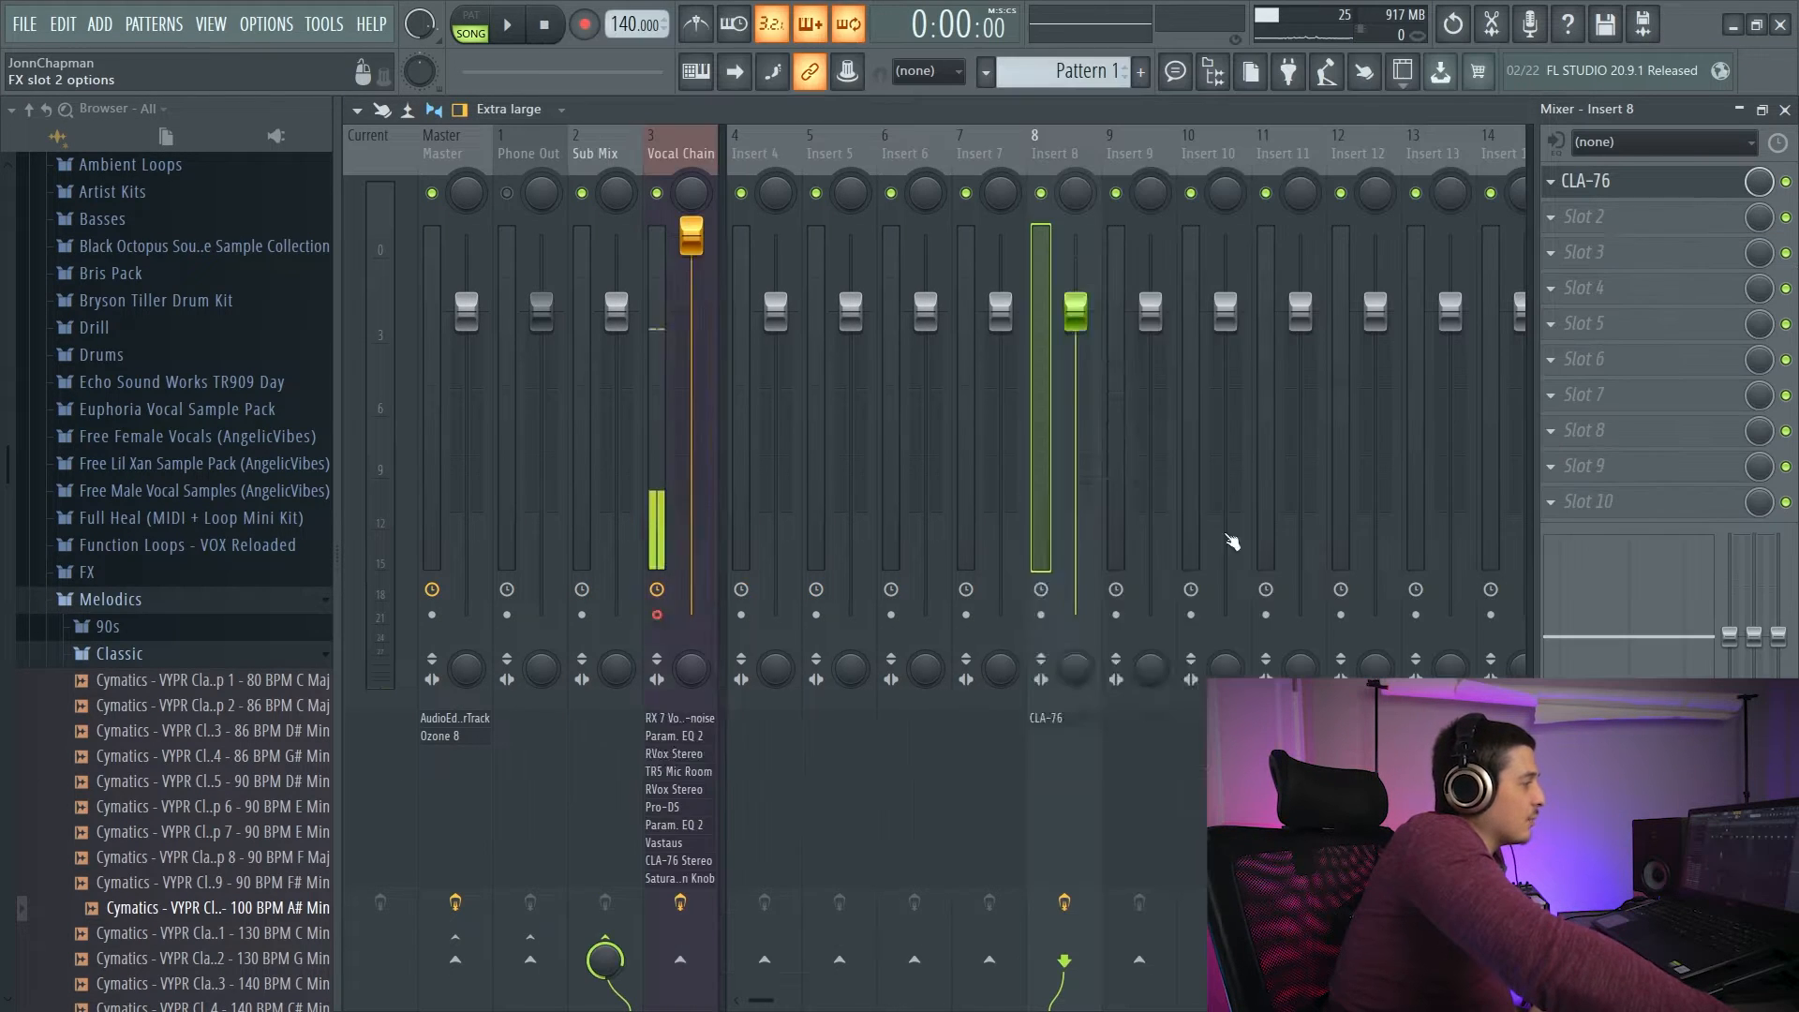
{"action": "left_click_drag", "start_coordinate": [954, 277], "coordinate": [823, 200]}
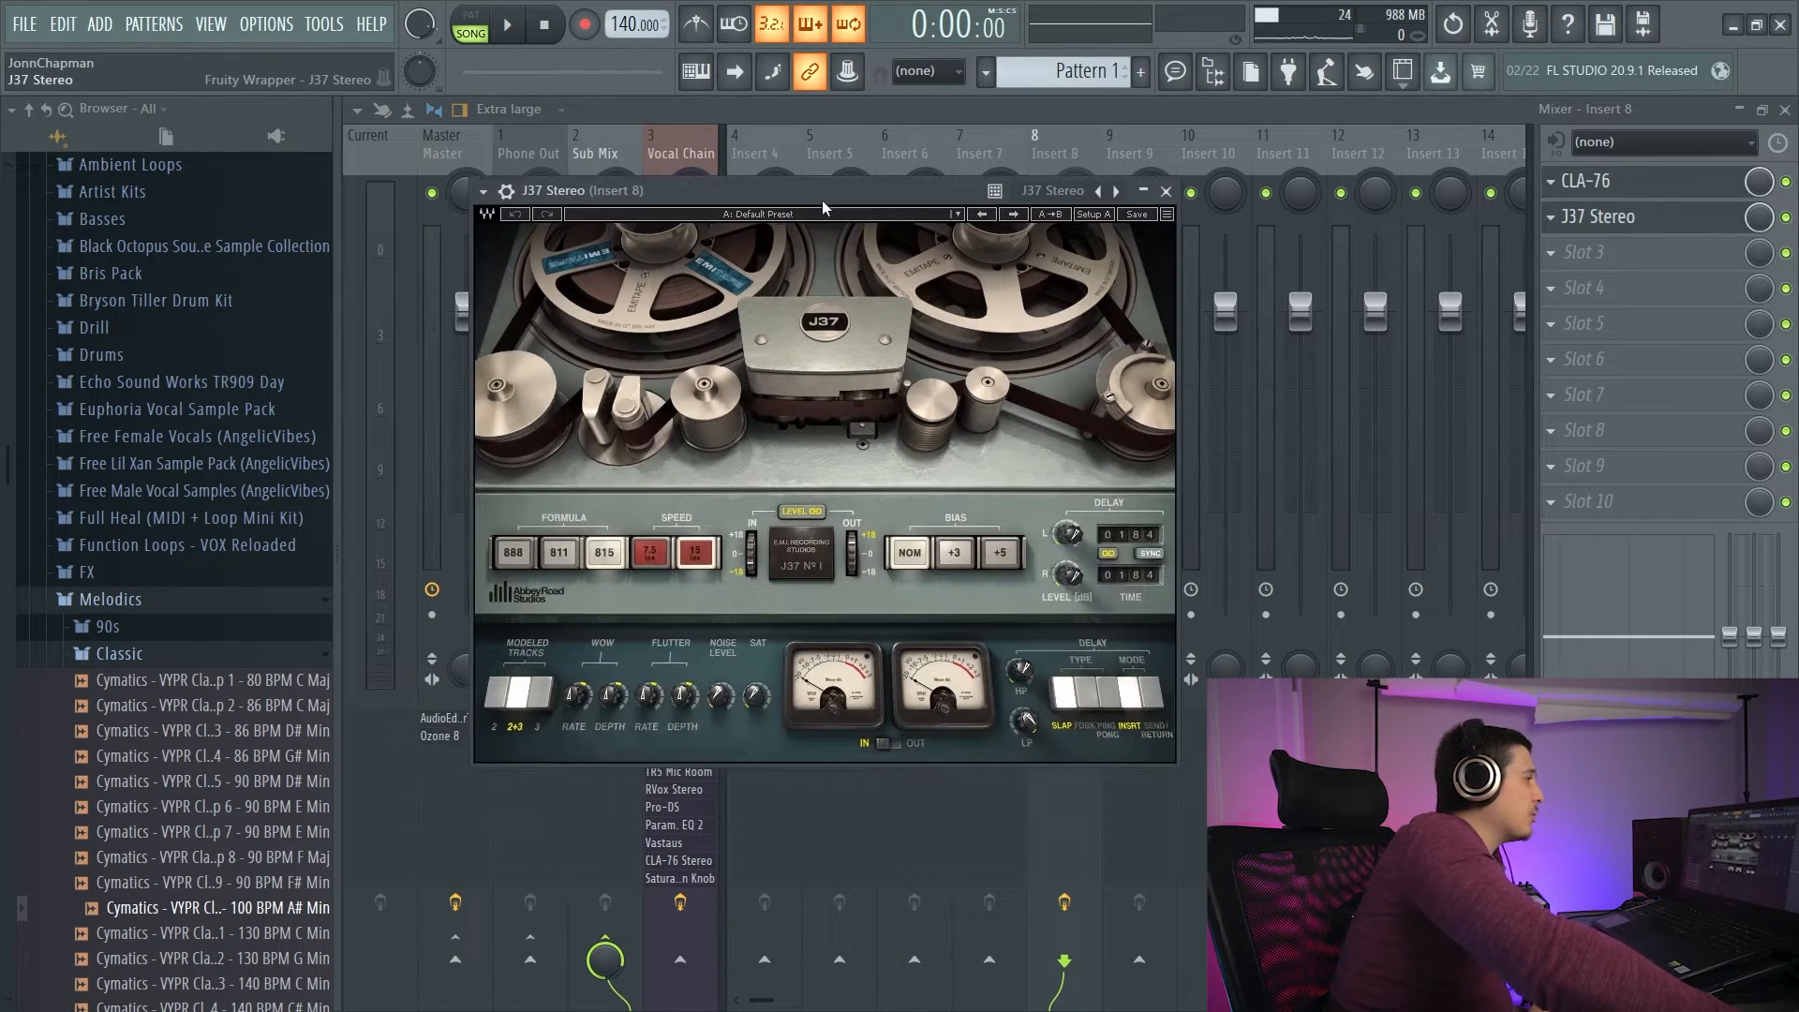
Check the J37 Stereo's latency in its wrapper settings, and delete the plugin from slot 2.
{"action": "left_click", "coordinate": [559, 235]}
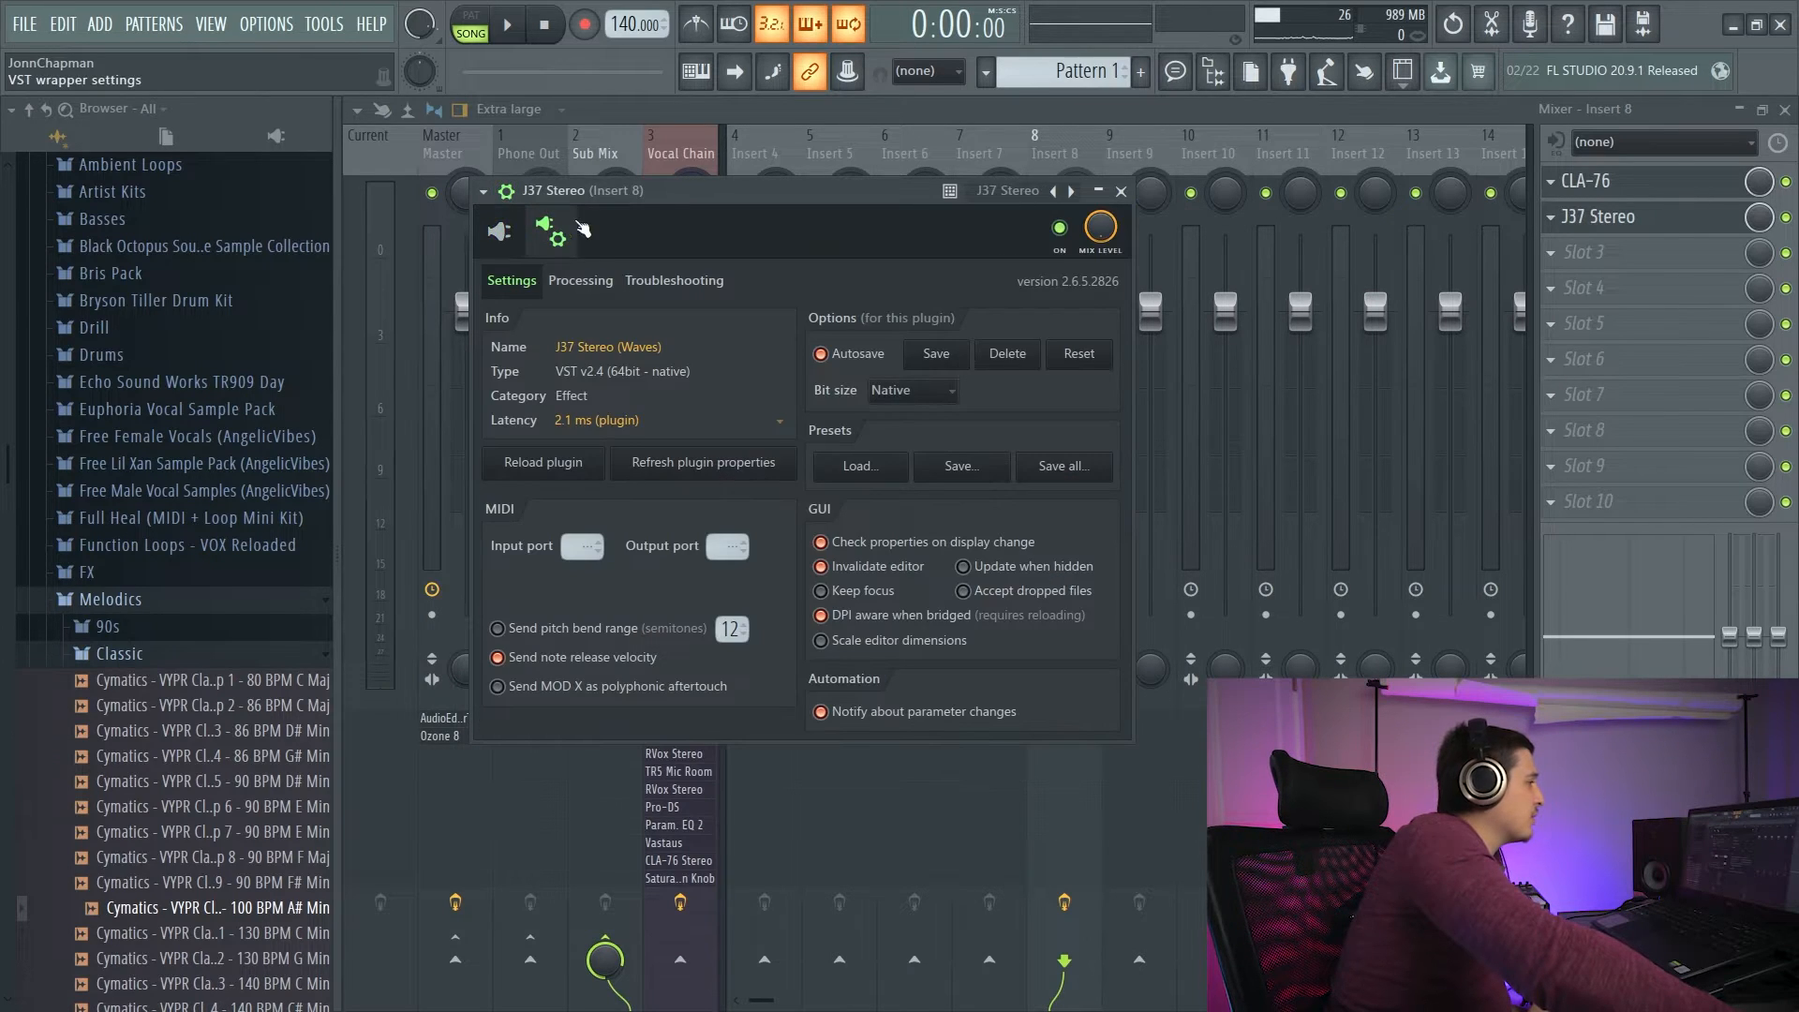
{"action": "left_click_drag", "start_coordinate": [667, 185], "coordinate": [929, 238]}
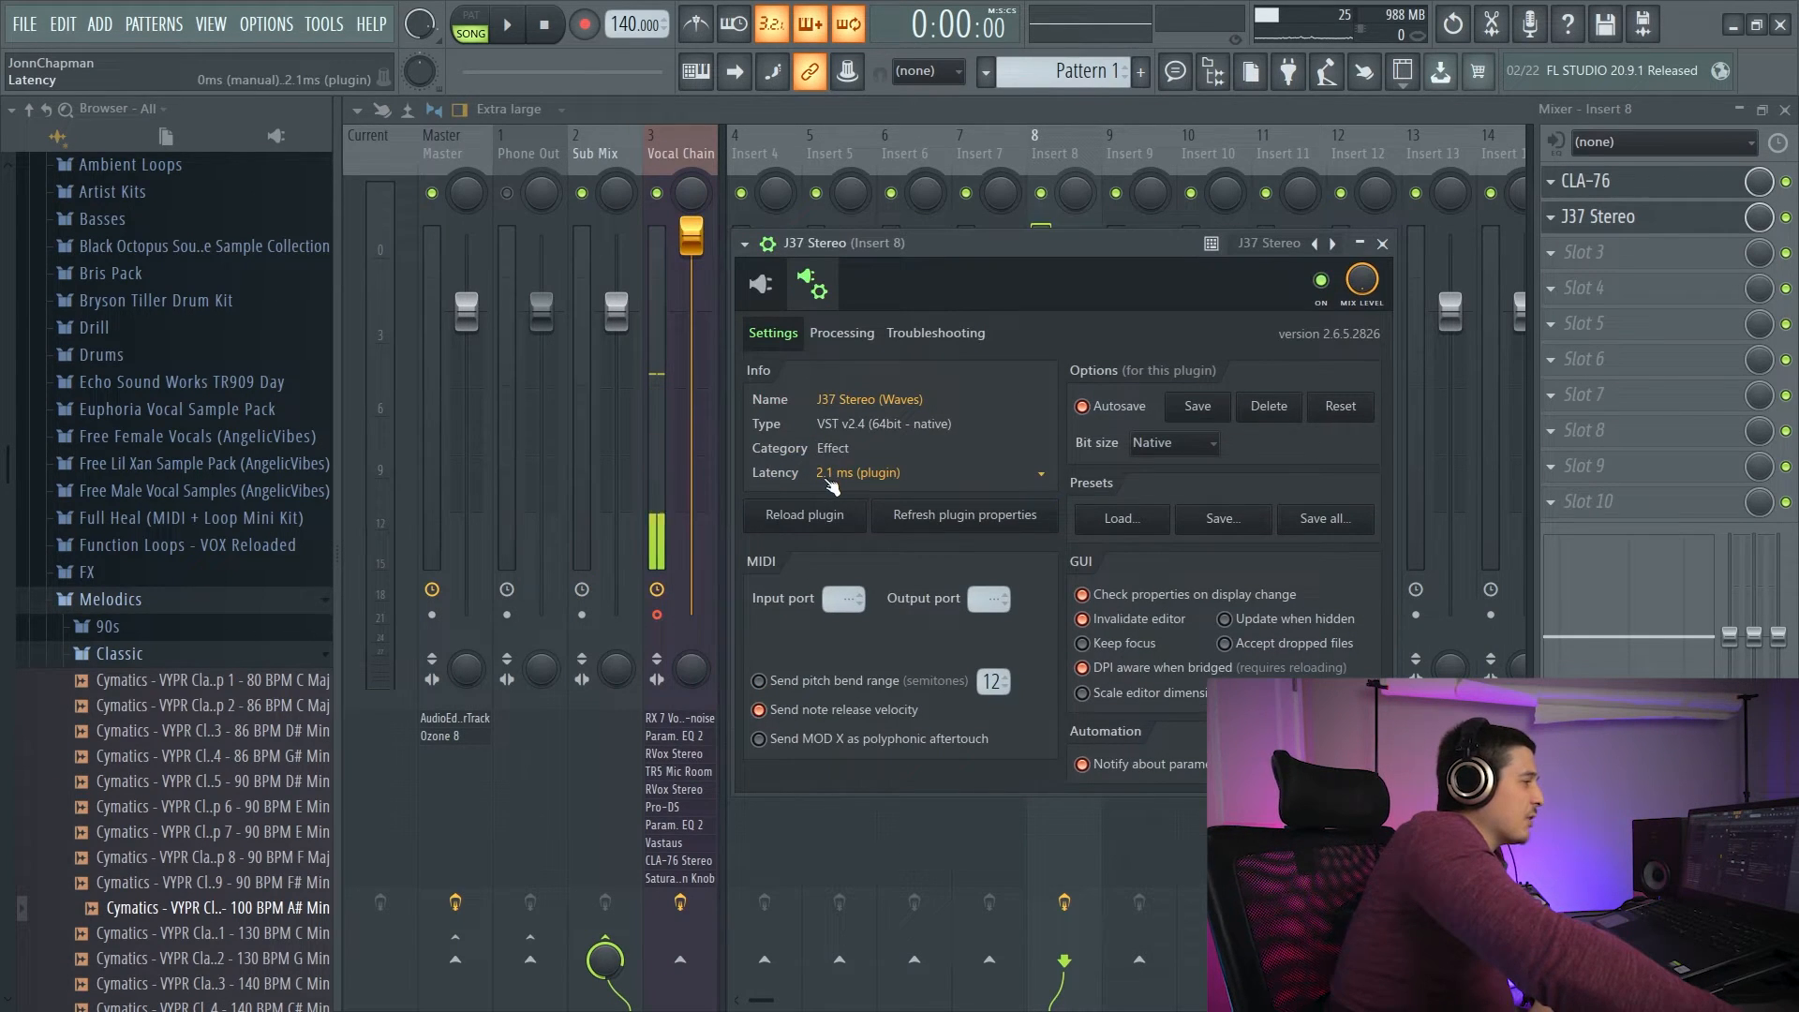
{"action": "left_click_drag", "start_coordinate": [915, 248], "coordinate": [829, 240]}
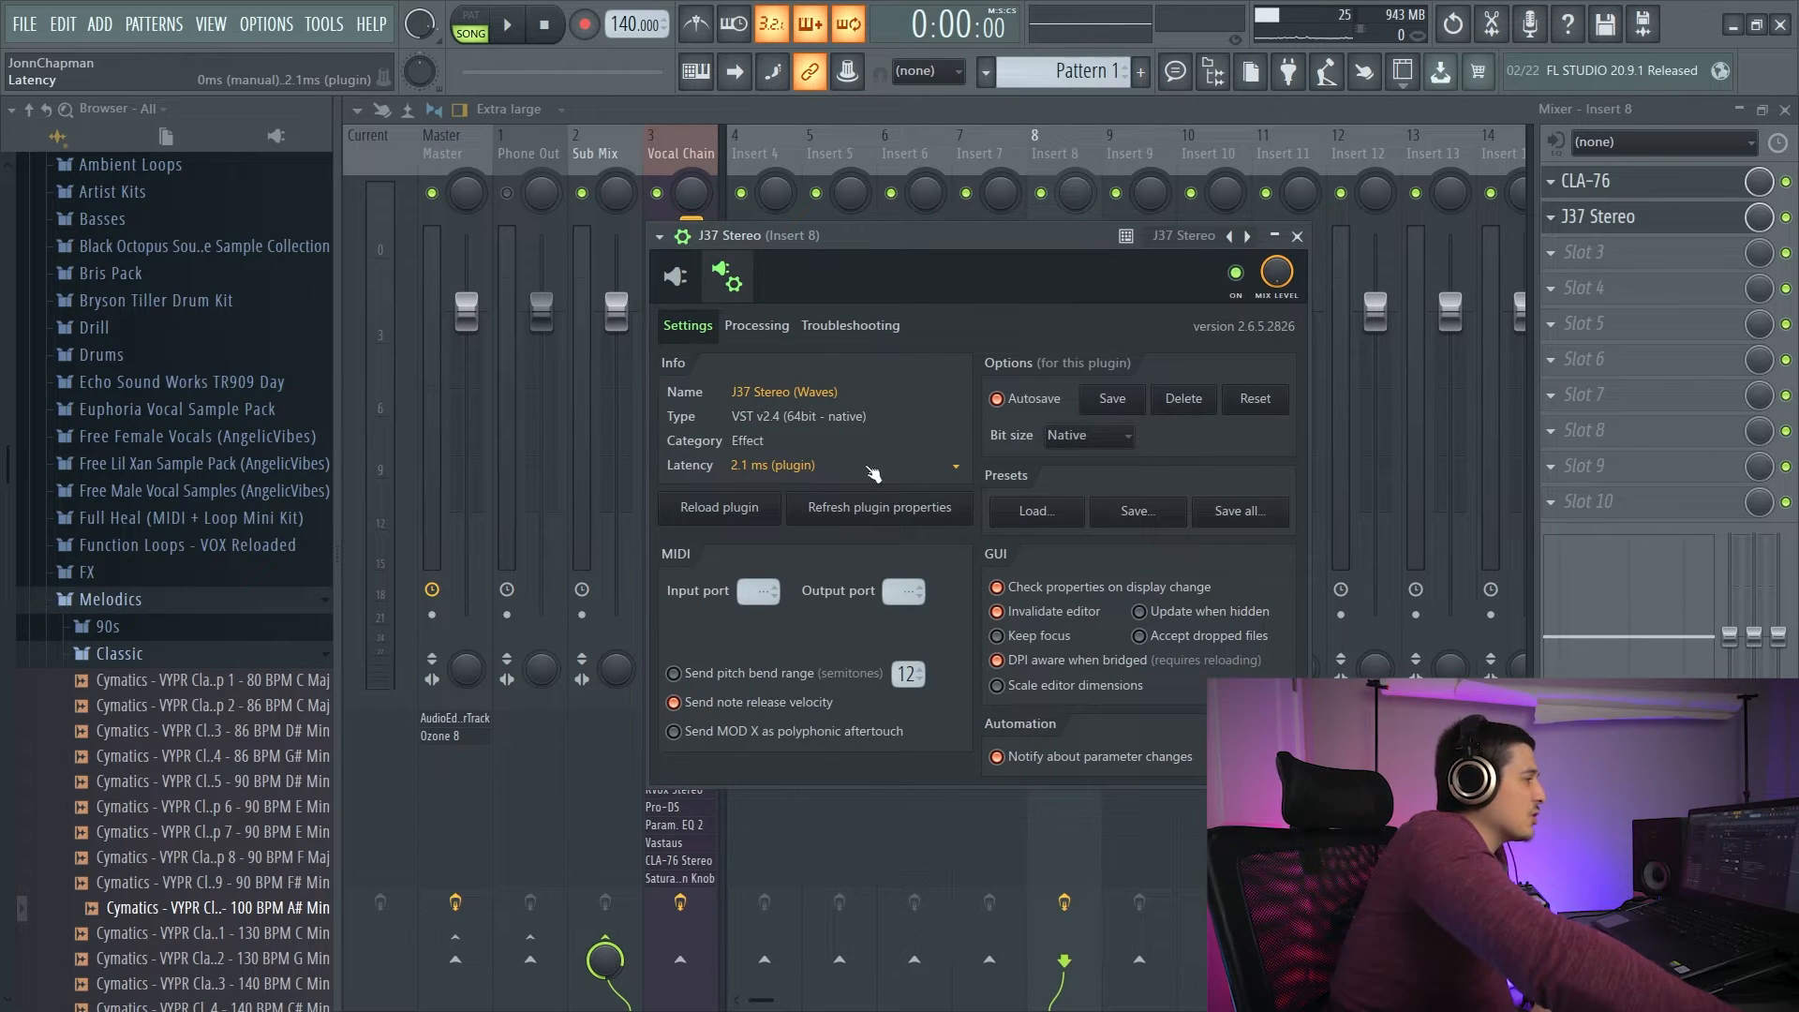
{"action": "left_click", "coordinate": [1570, 217]}
{"action": "left_click", "coordinate": [1551, 218]}
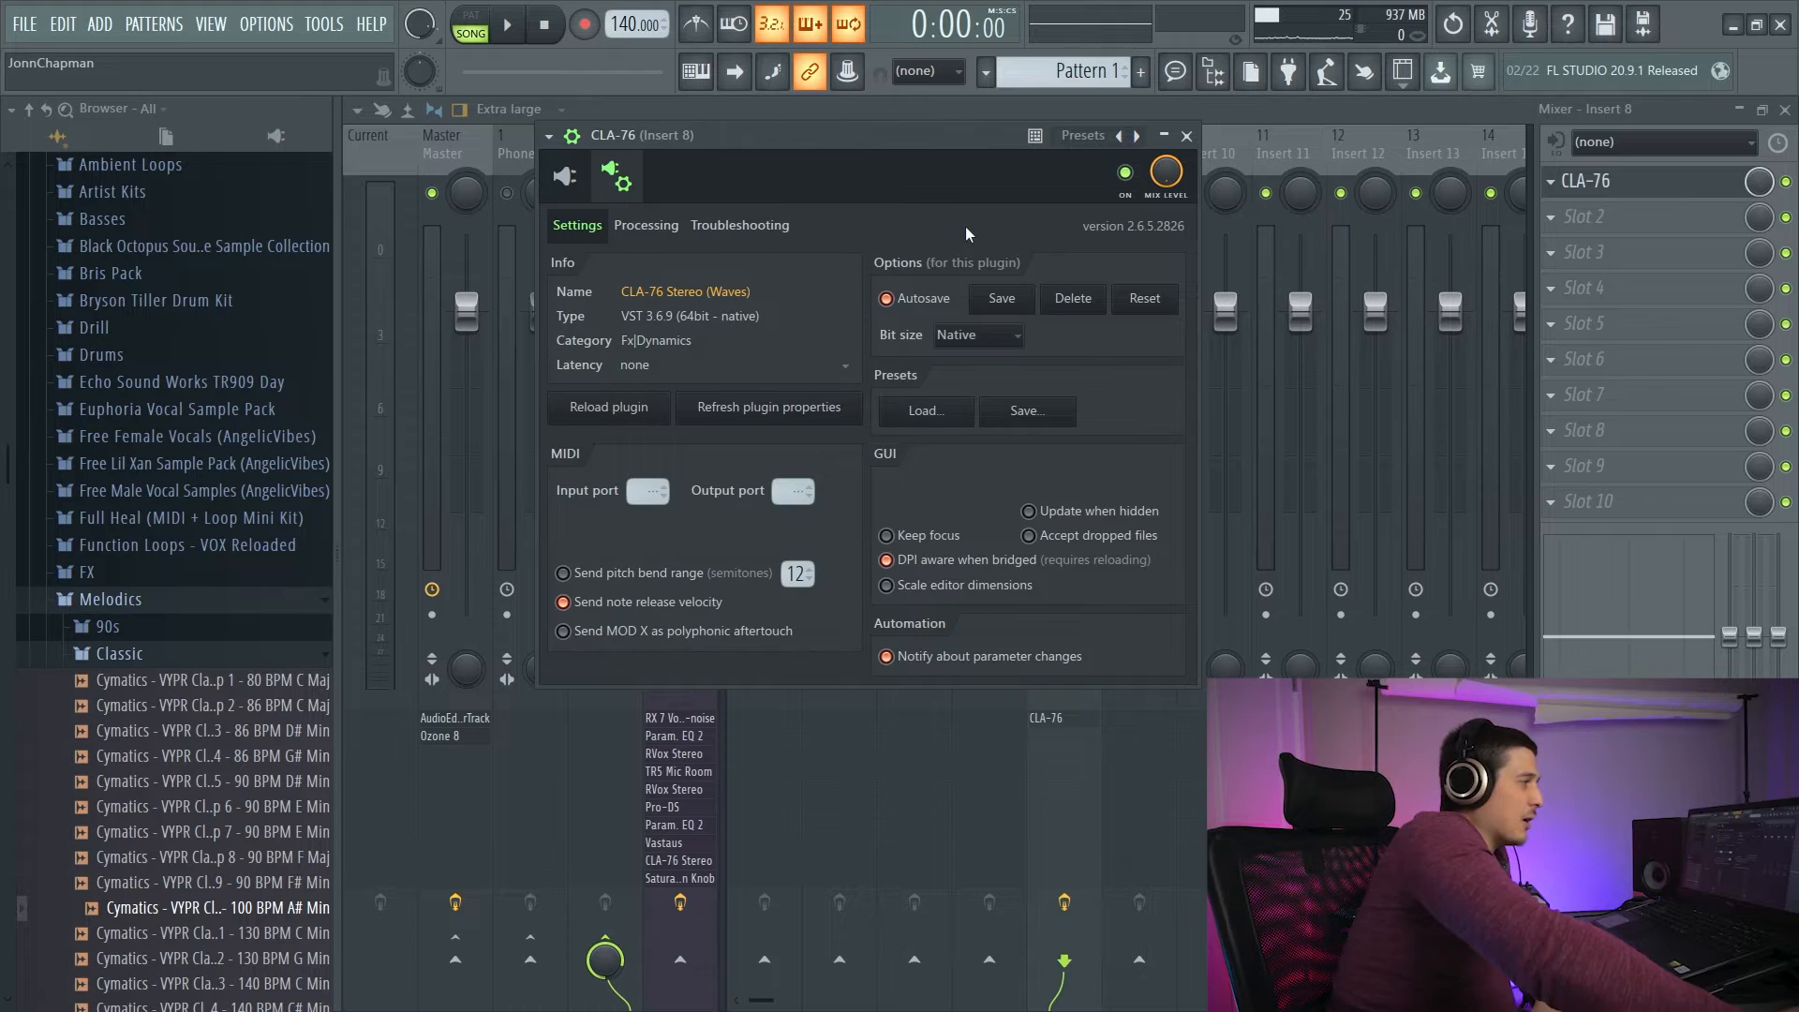
View the CLA-76 wrapper's processing options and return to its general settings page.
{"action": "left_click_drag", "start_coordinate": [869, 143], "coordinate": [986, 254]}
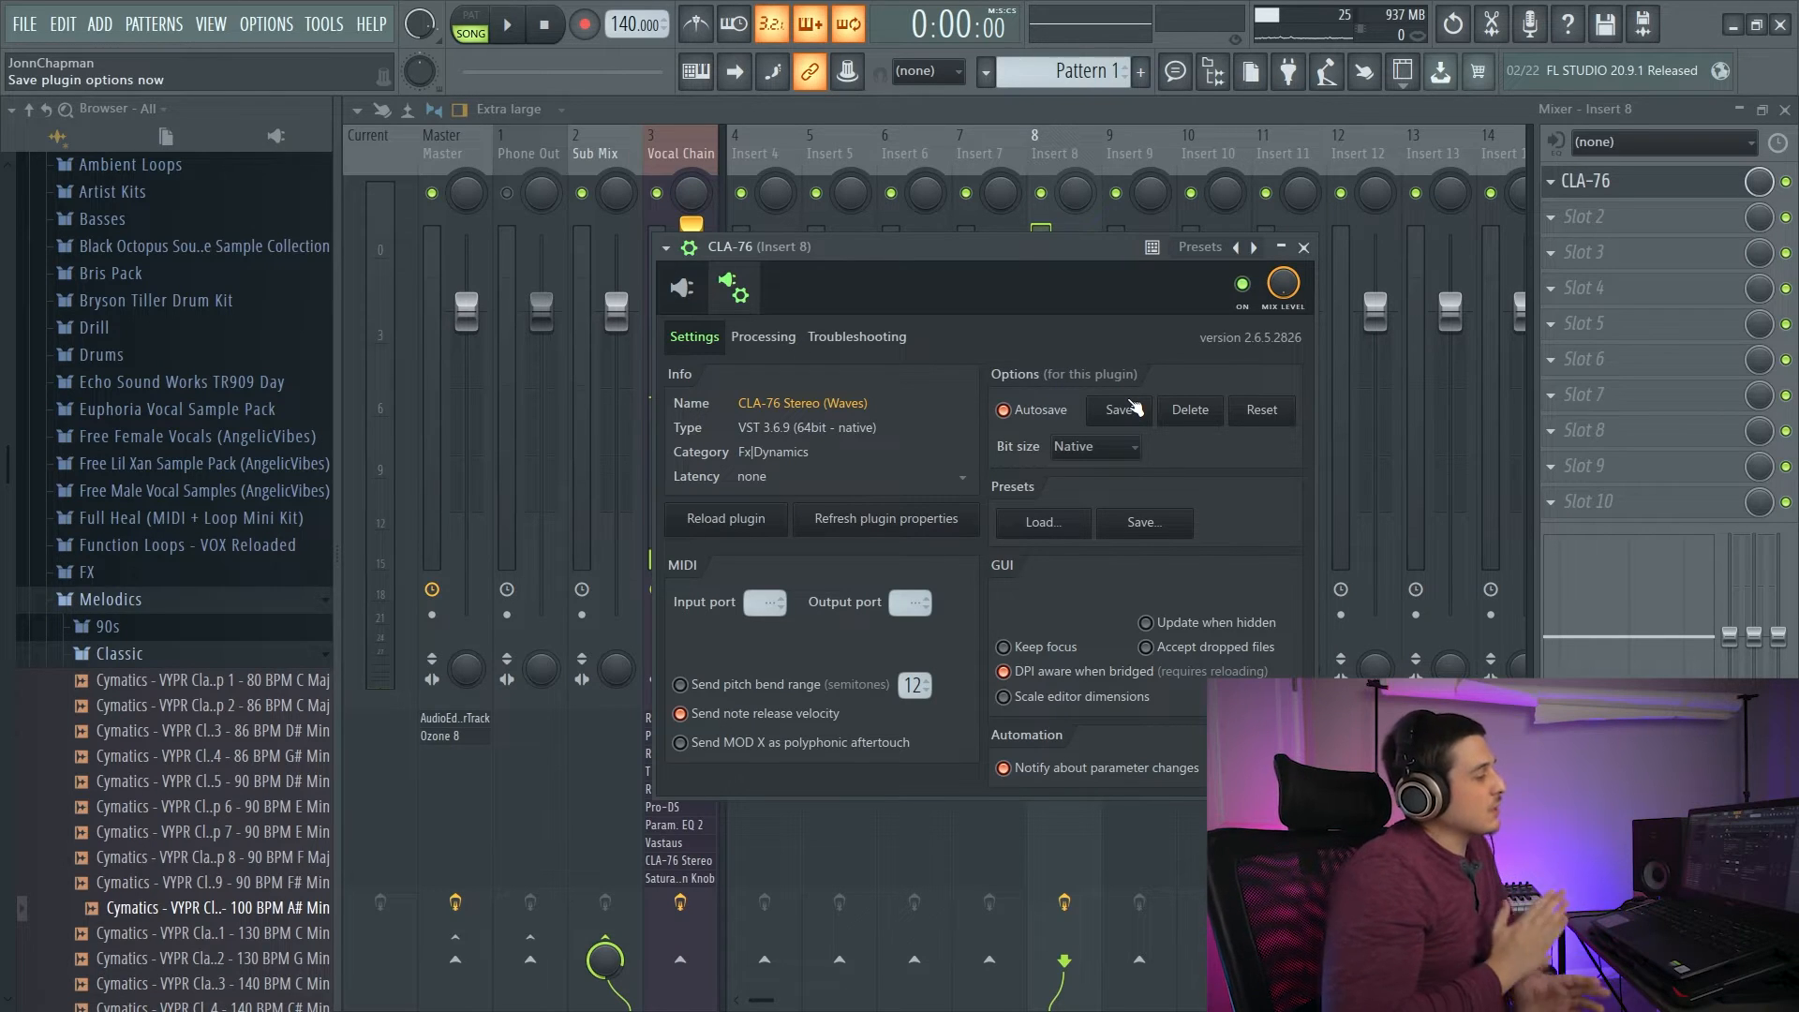
{"action": "left_click", "coordinate": [742, 343]}
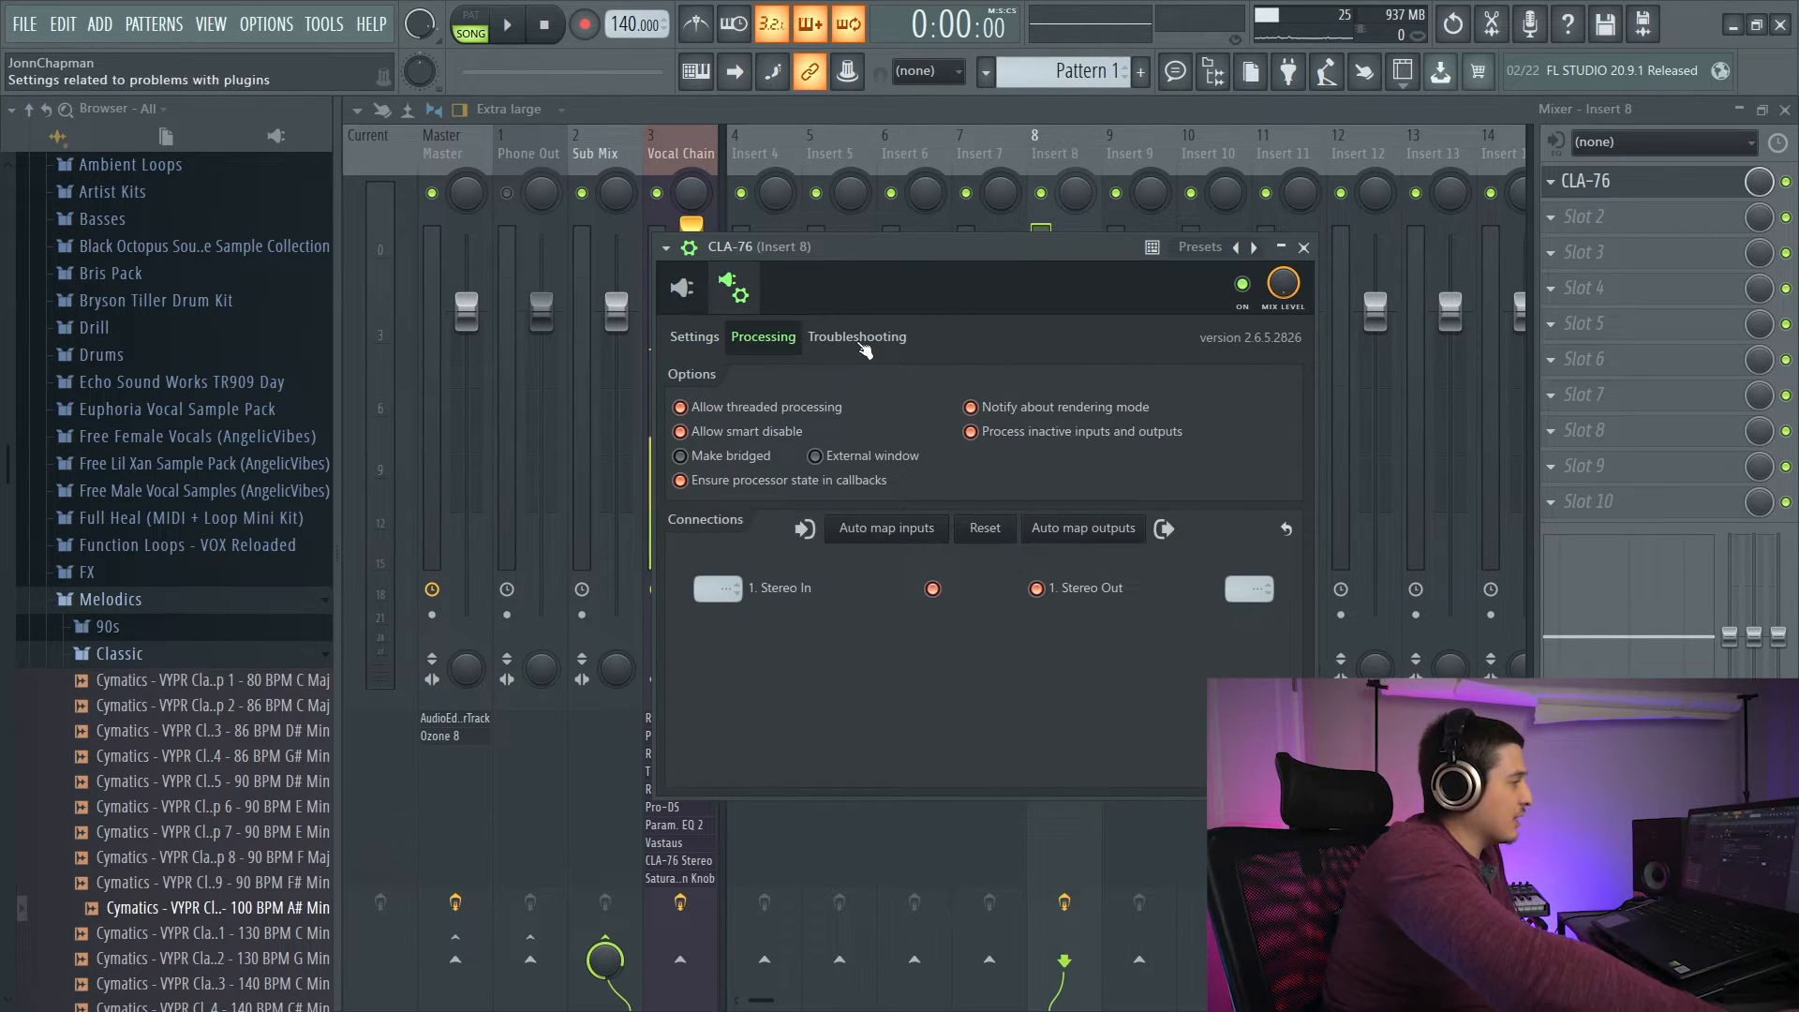
{"action": "left_click", "coordinate": [703, 339]}
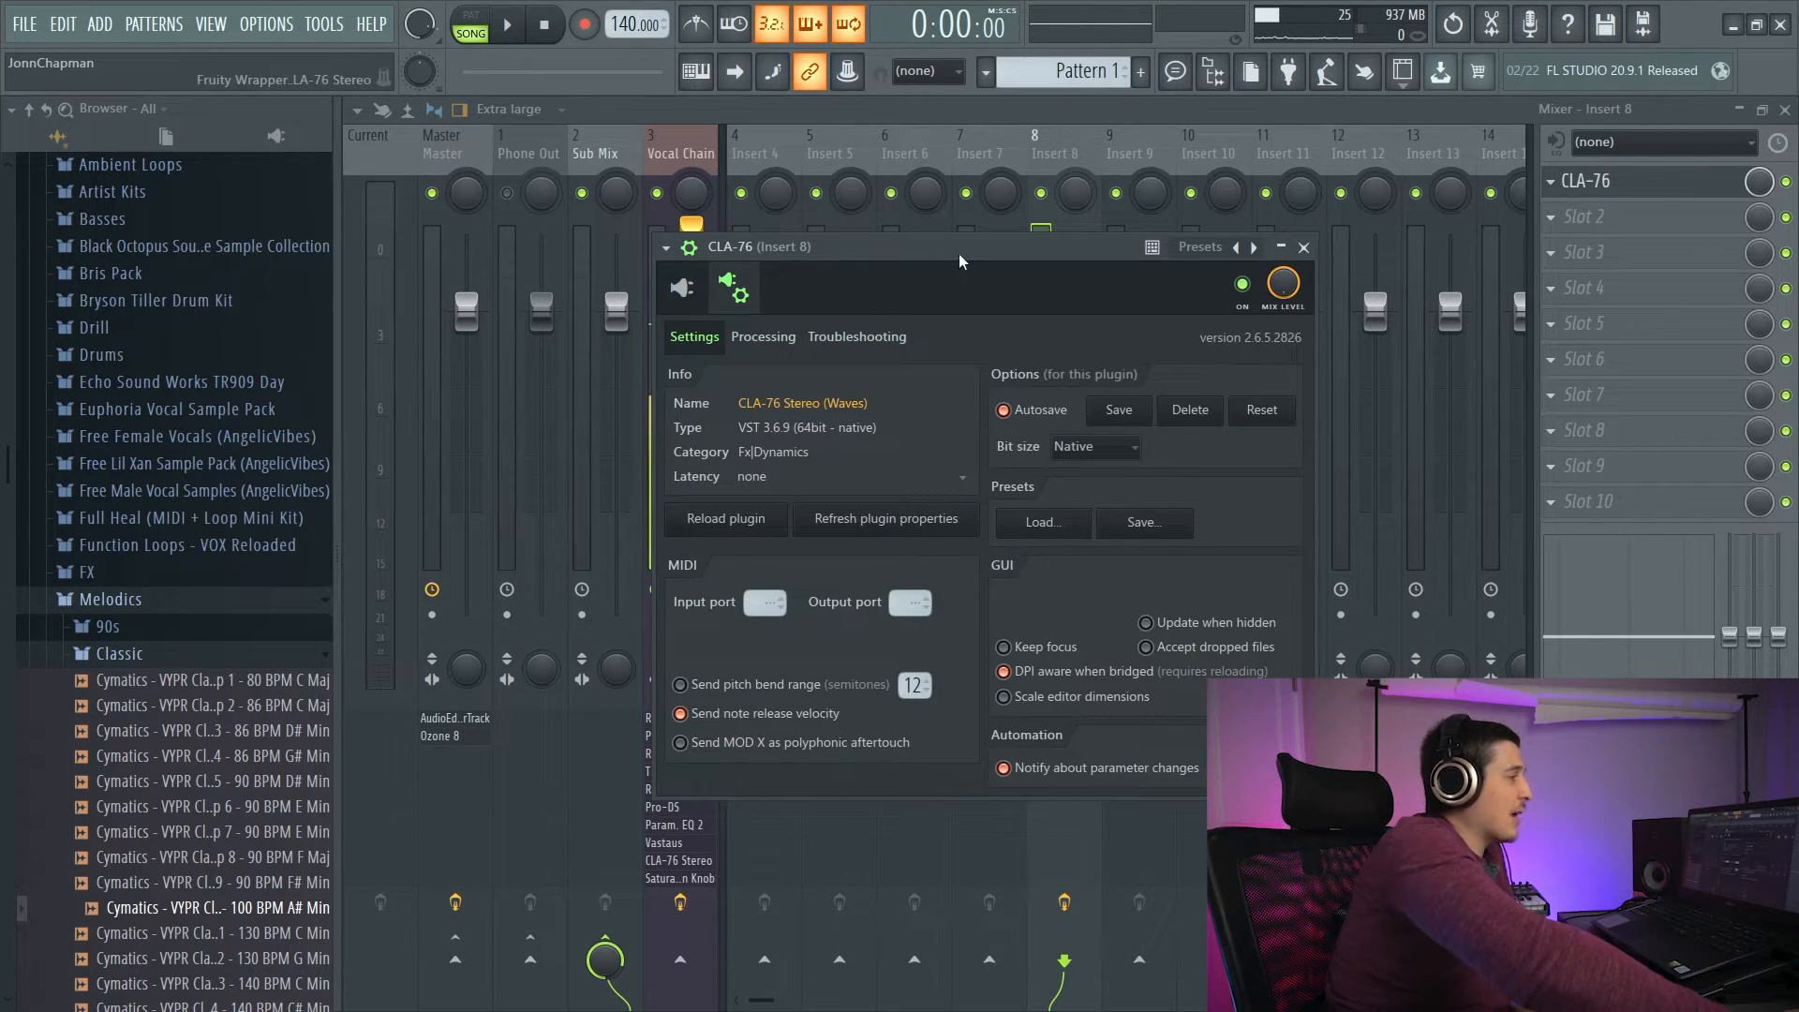
Try to enable Keep focus in the CLA-76 wrapper settings, and decline the change.
{"action": "left_click_drag", "start_coordinate": [958, 253], "coordinate": [993, 182]}
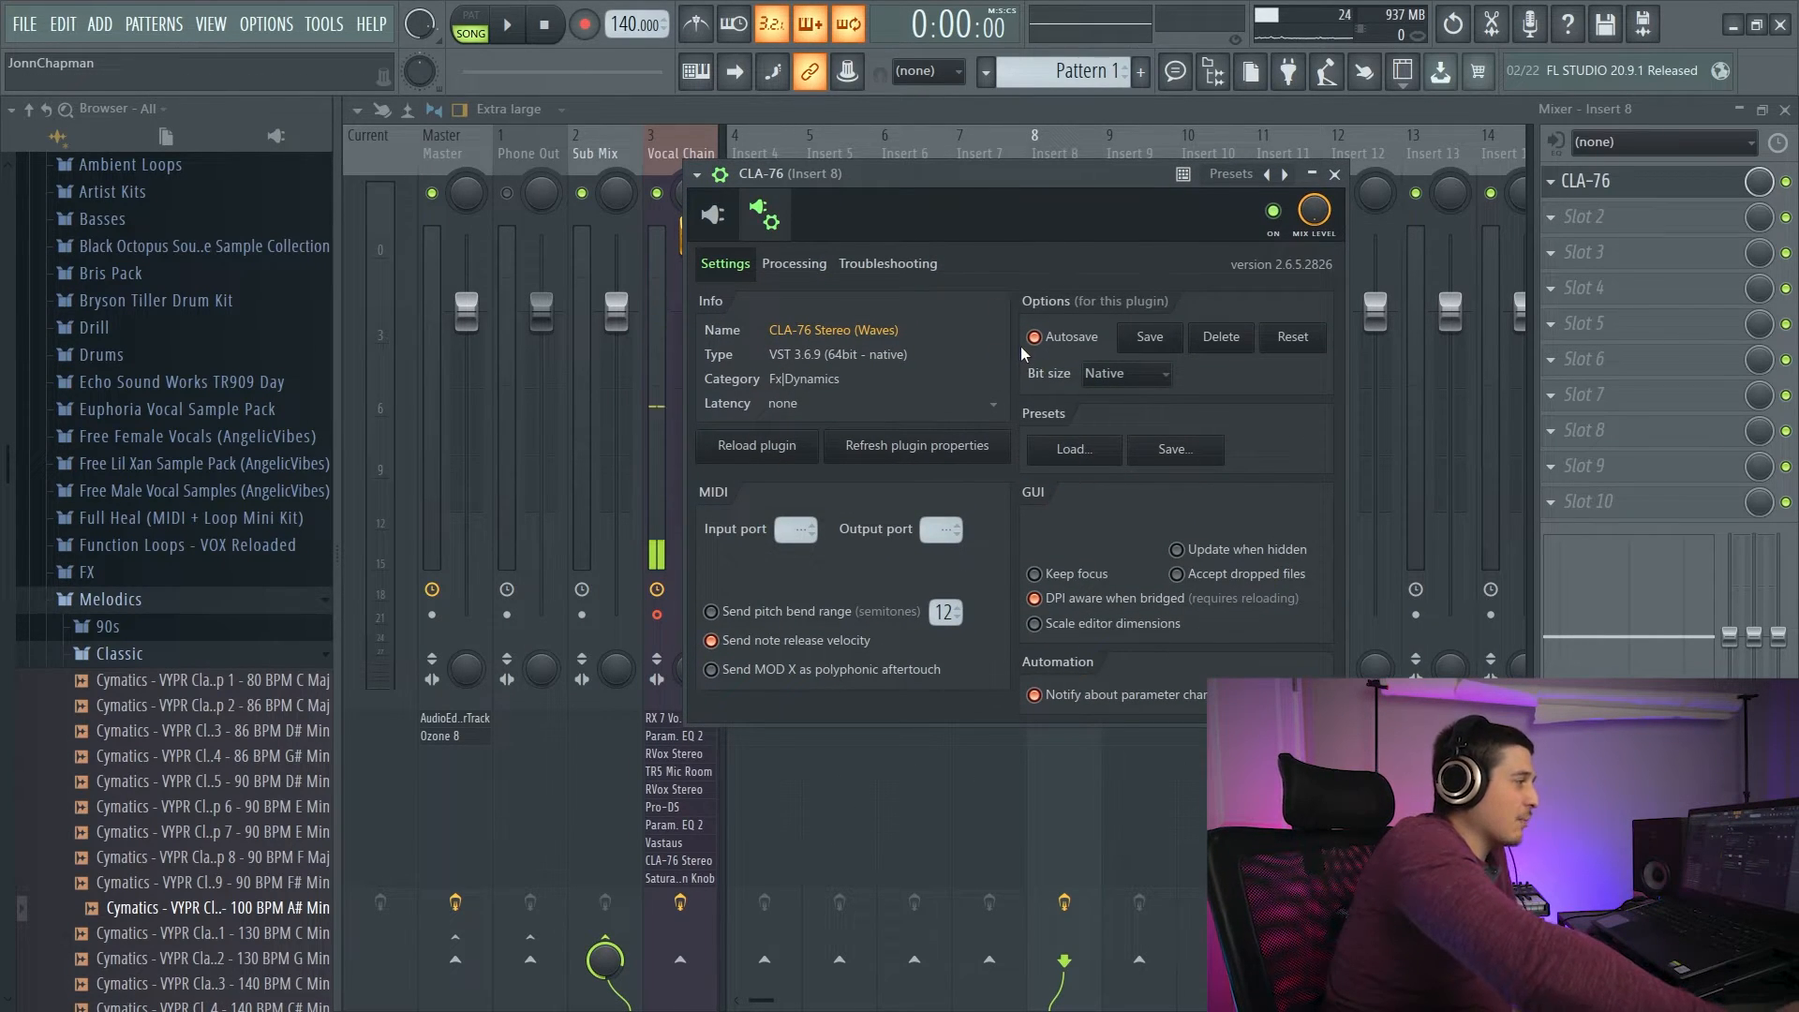
{"action": "left_click", "coordinate": [1036, 574]}
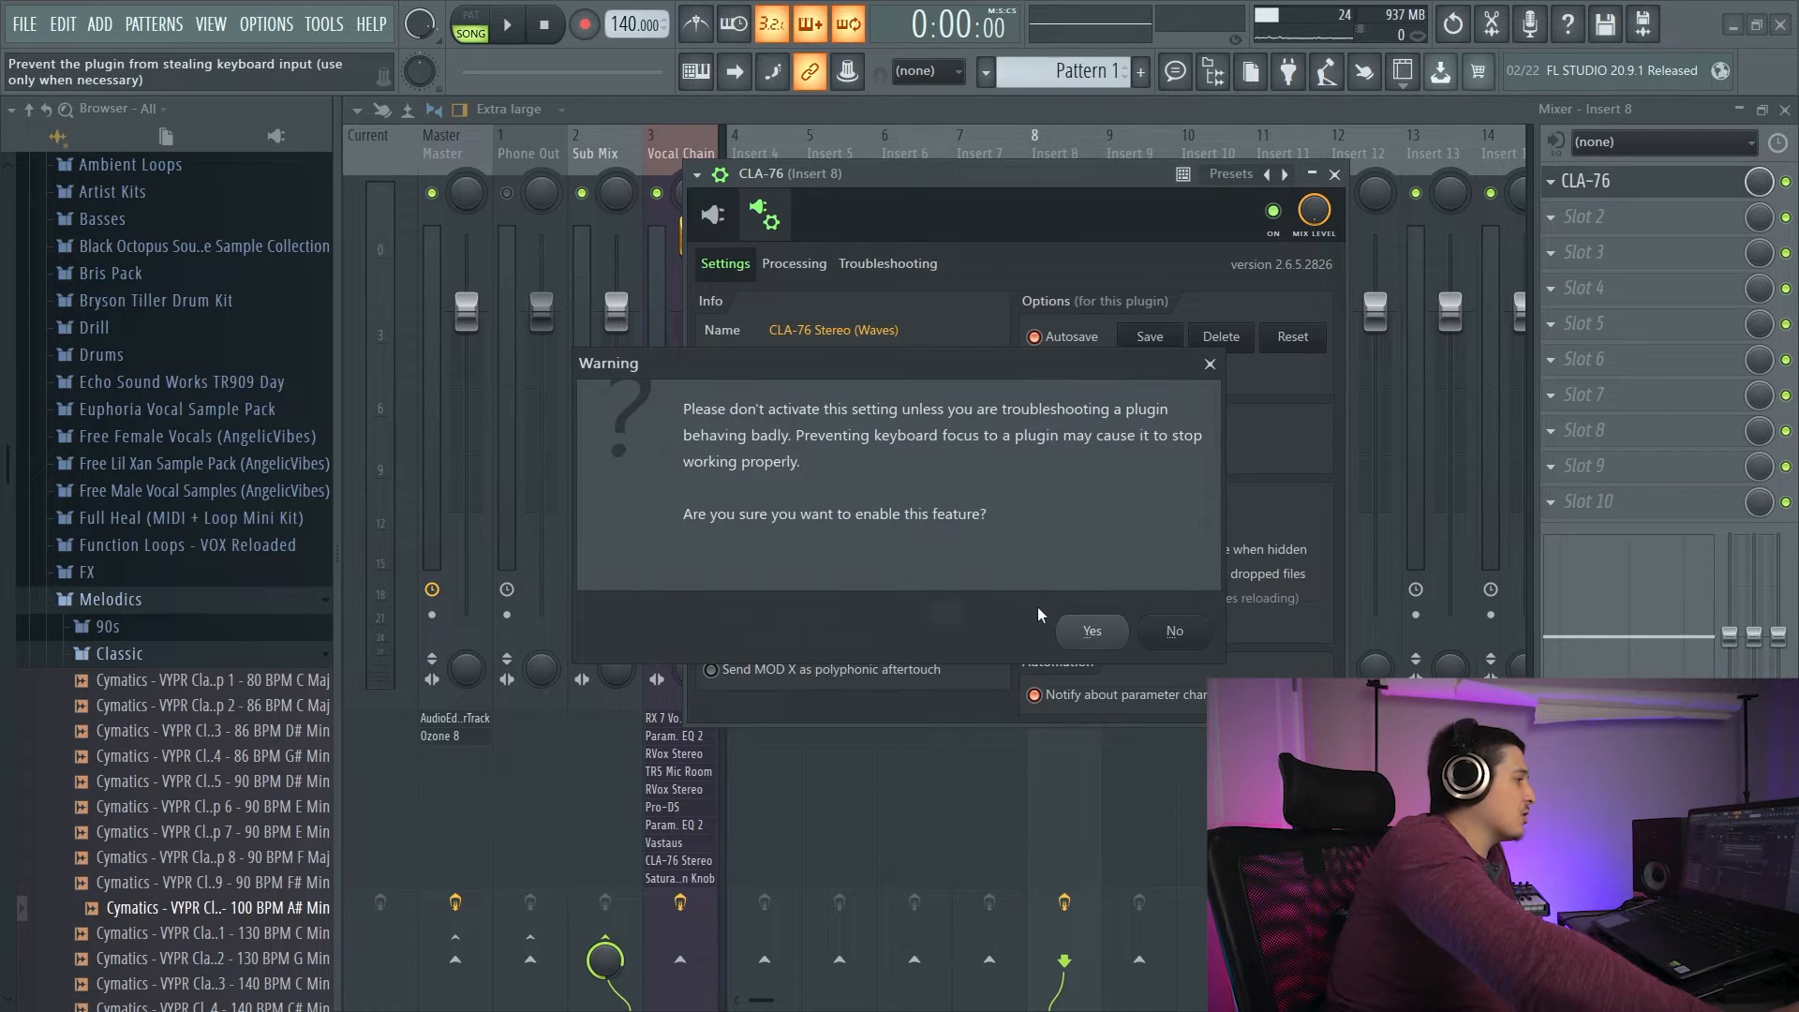
{"action": "left_click", "coordinate": [1171, 631]}
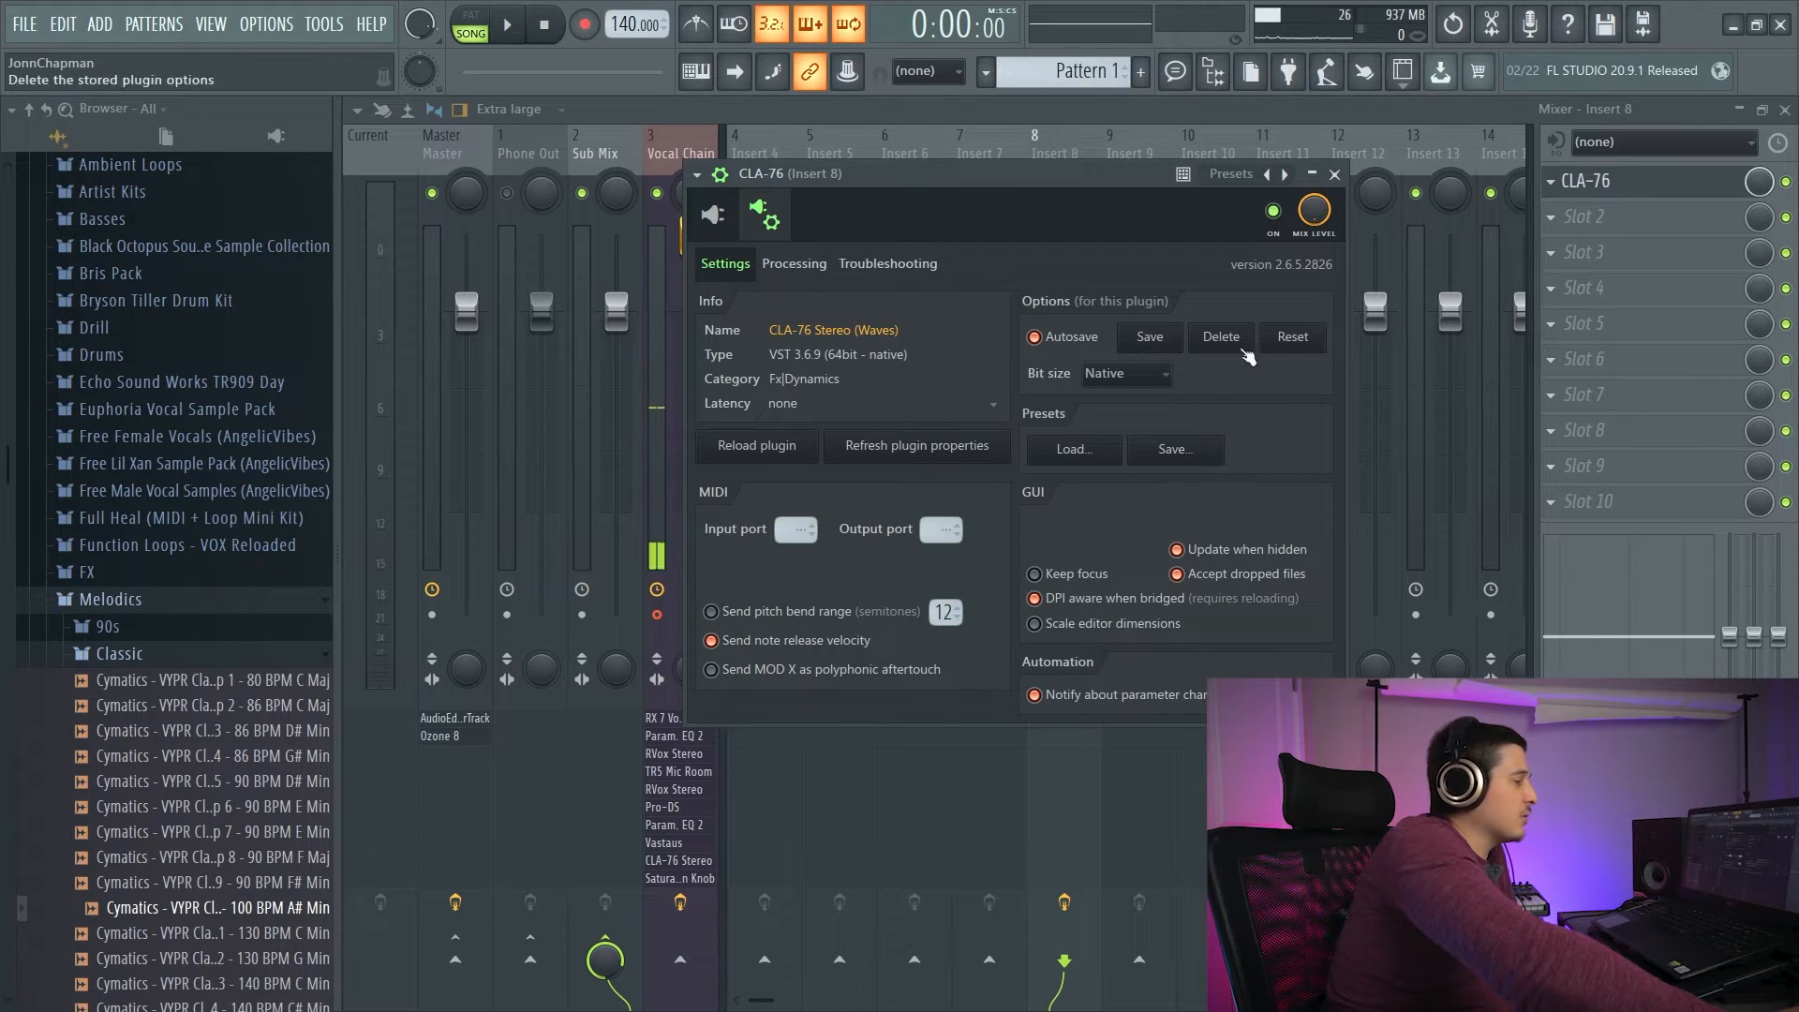
Switch on Scale editor dimensions in the CLA-76 wrapper settings and switch it back off, repositioning the window over the mixer.
{"action": "left_click_drag", "start_coordinate": [1083, 176], "coordinate": [1021, 191]}
{"action": "left_click", "coordinate": [972, 637]}
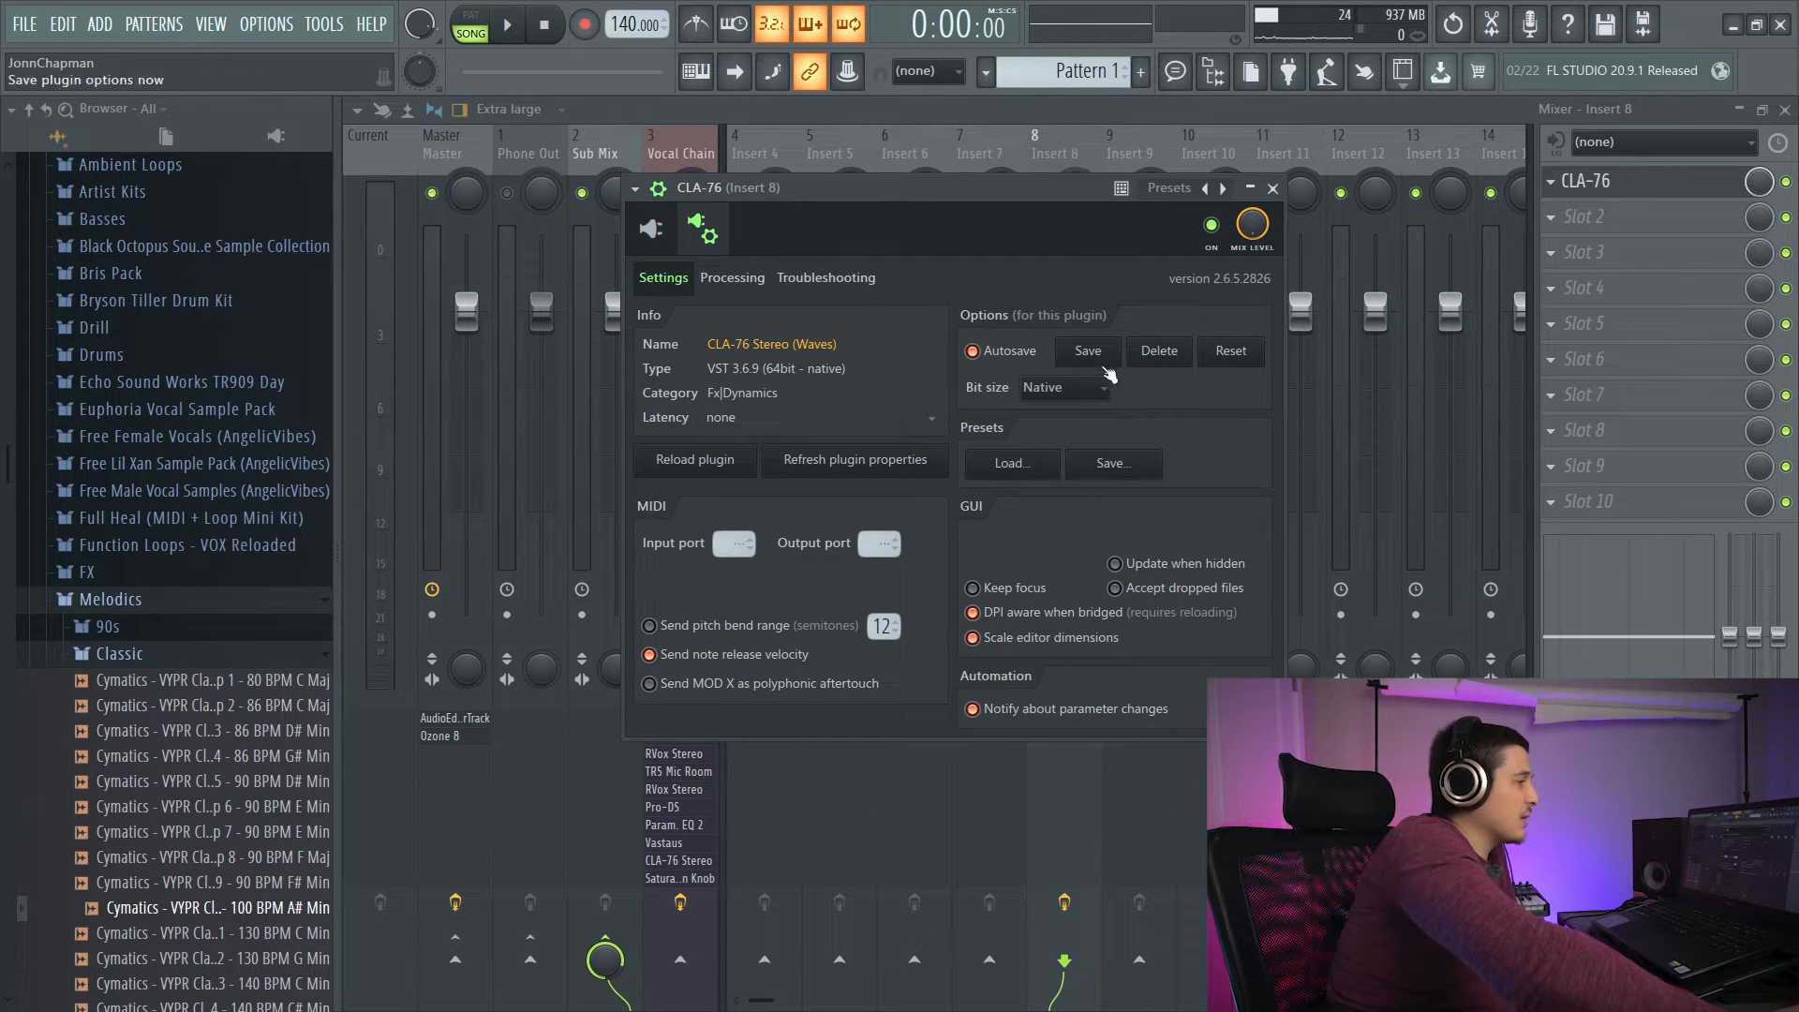
{"action": "left_click", "coordinate": [974, 641]}
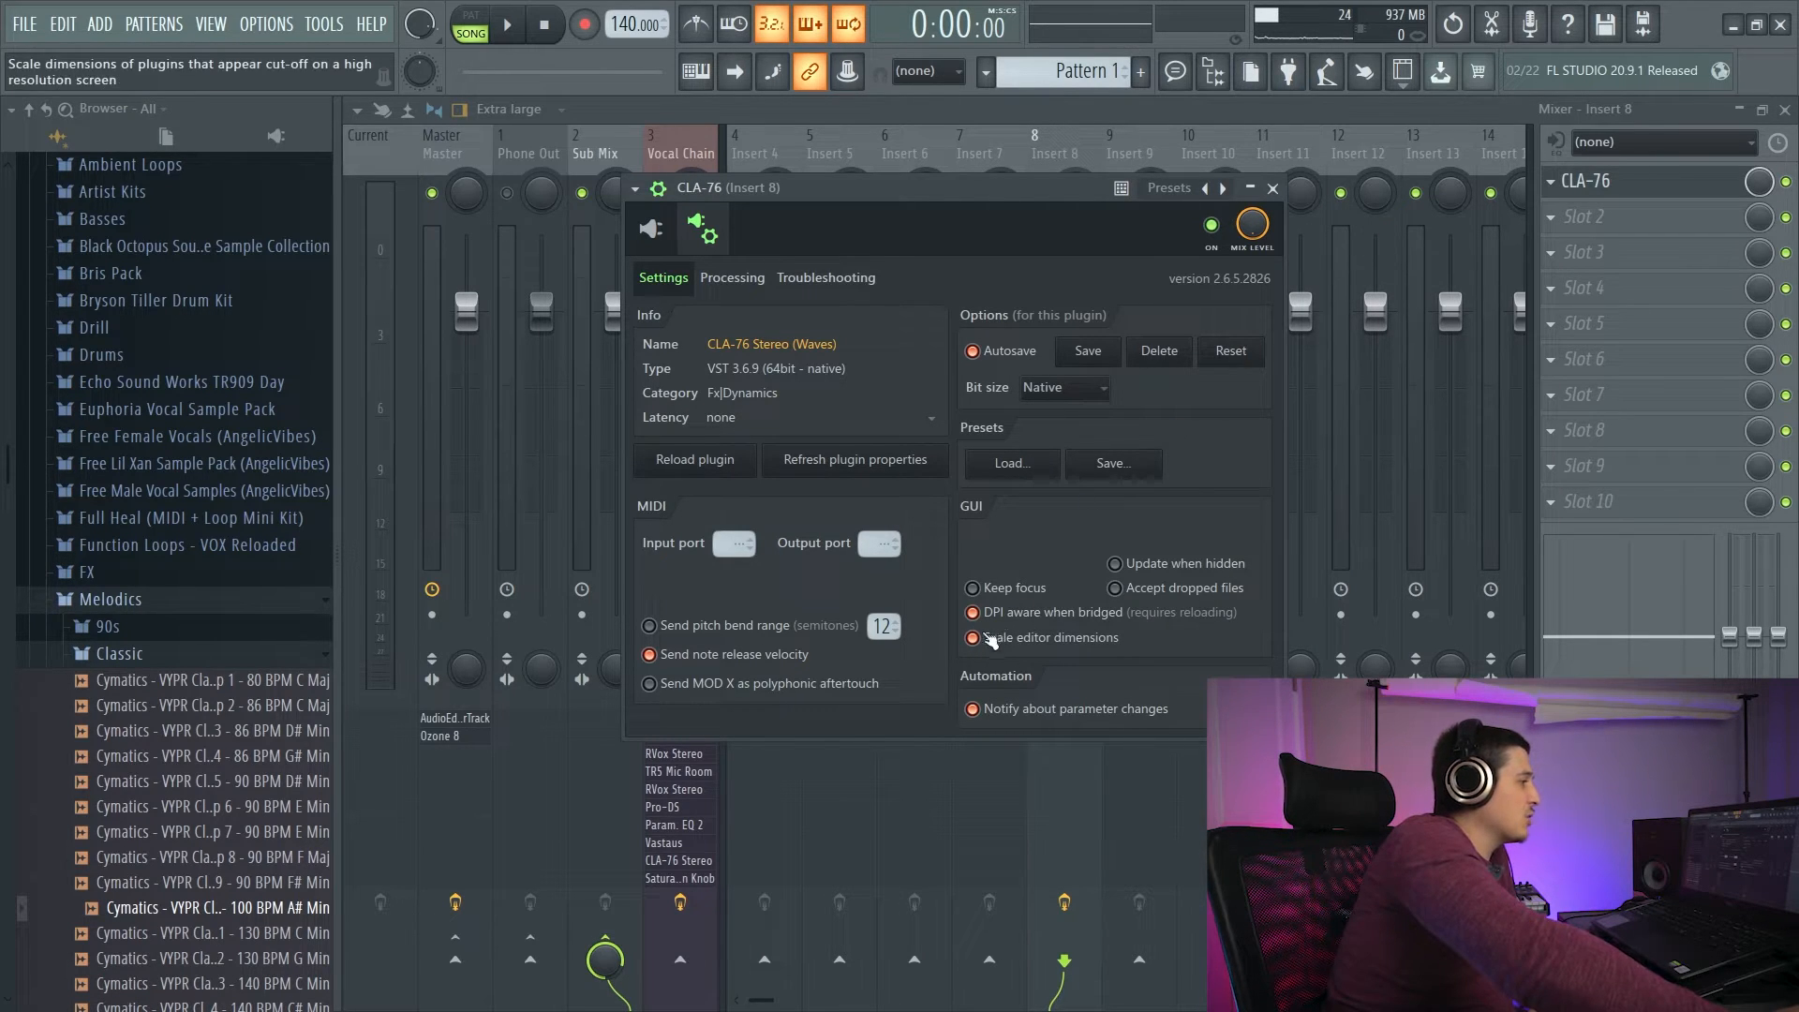
{"action": "left_click", "coordinate": [974, 641]}
{"action": "left_click_drag", "start_coordinate": [1027, 184], "coordinate": [1056, 253]}
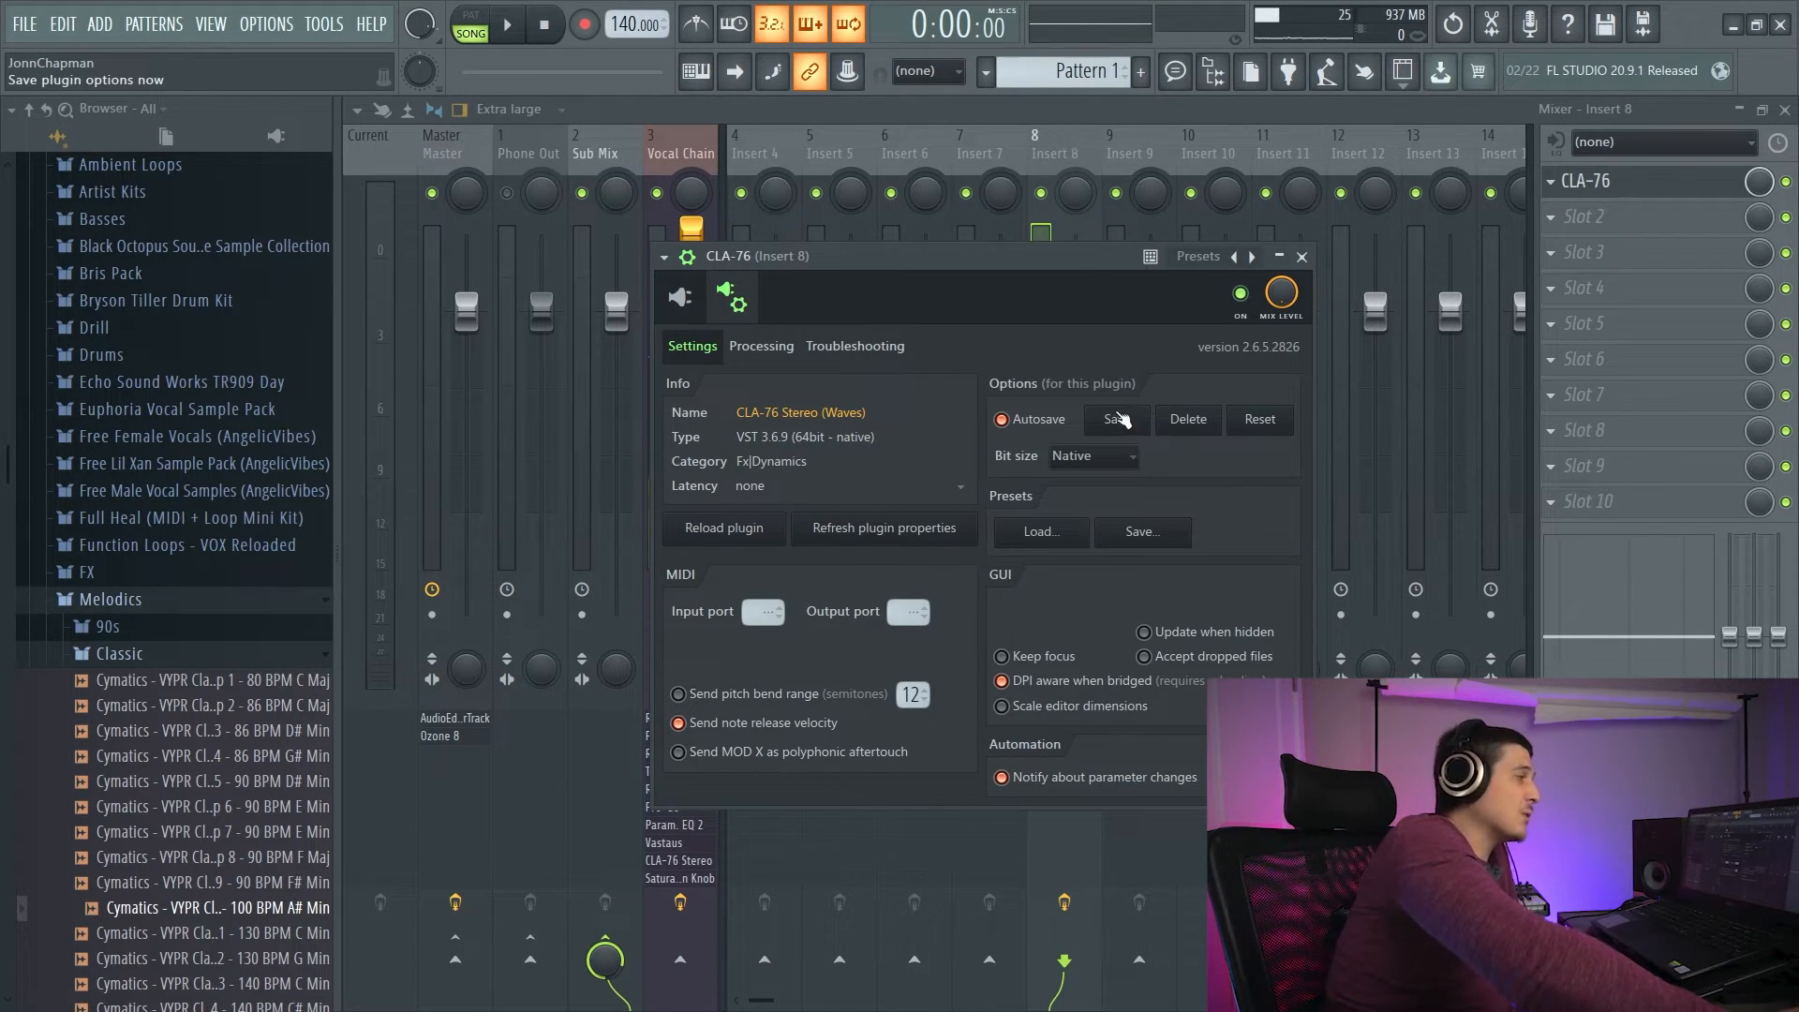
View the plugin wrapper's menu options without choosing one, and reposition the CLA-76 window over the mixer.
{"action": "left_click_drag", "start_coordinate": [1023, 254], "coordinate": [1009, 194]}
{"action": "left_click", "coordinate": [649, 196]}
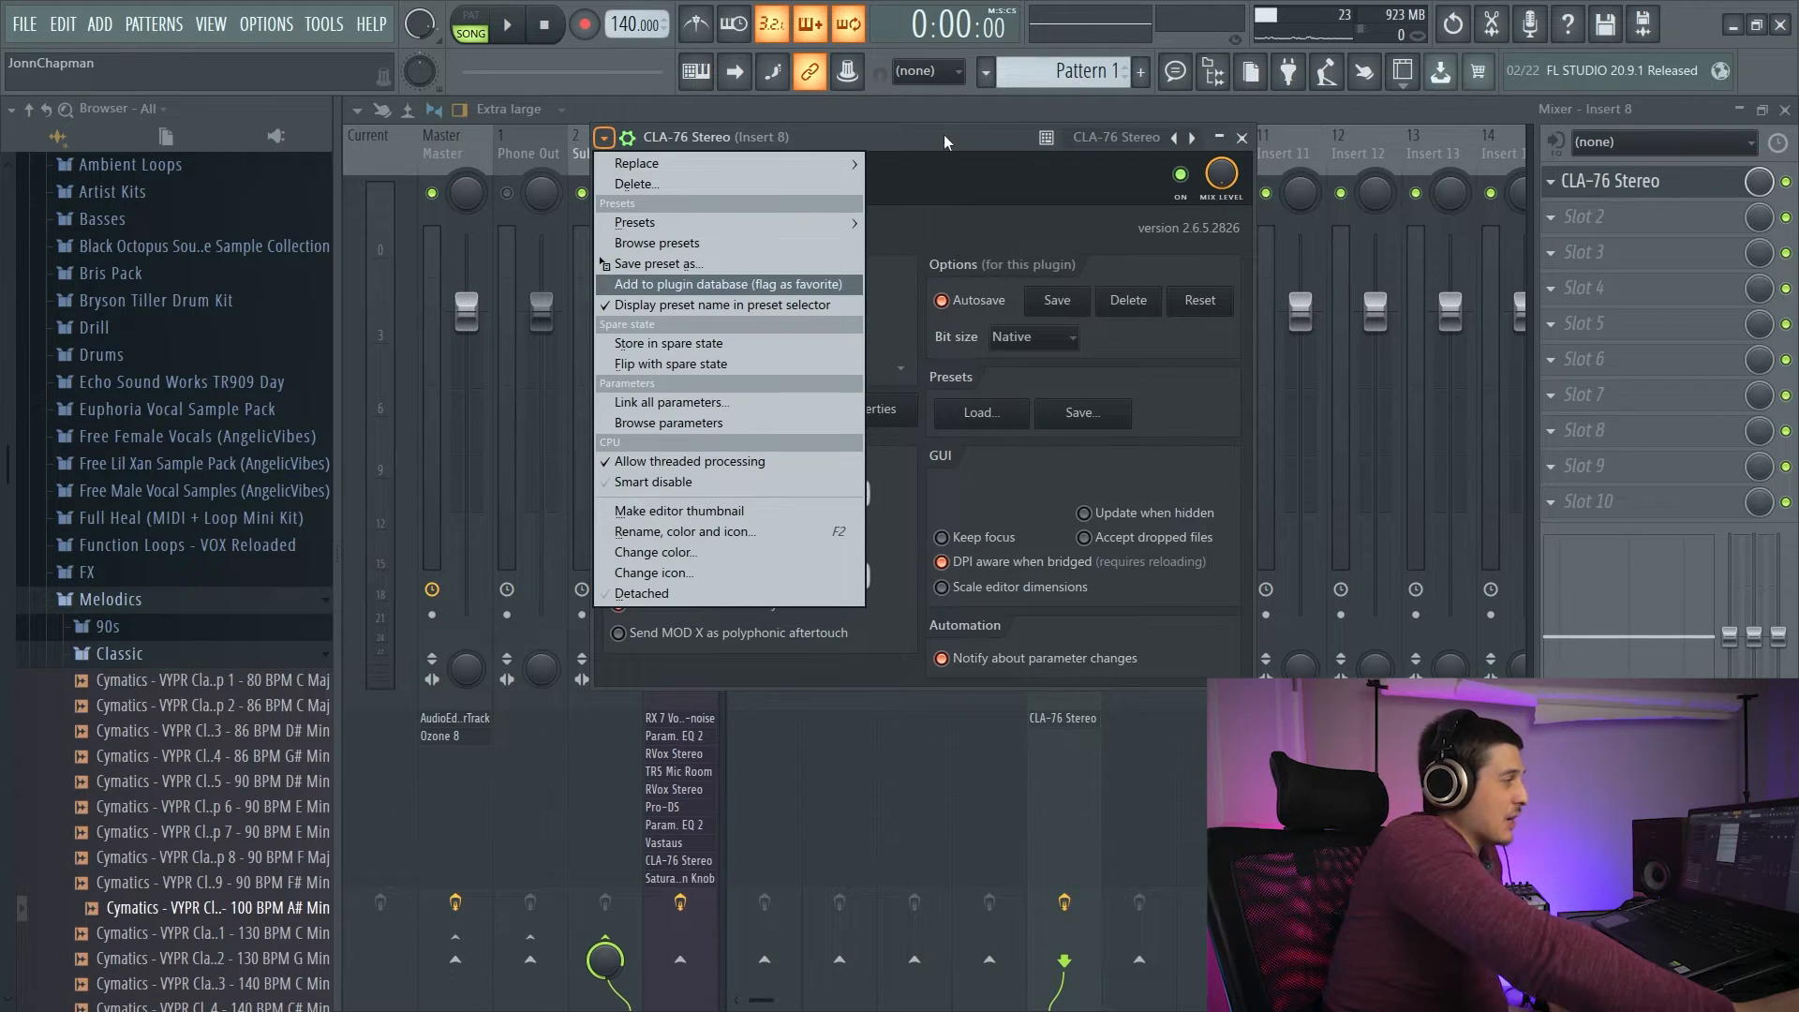
{"action": "left_click", "coordinate": [931, 132]}
{"action": "left_click_drag", "start_coordinate": [932, 131], "coordinate": [880, 195]}
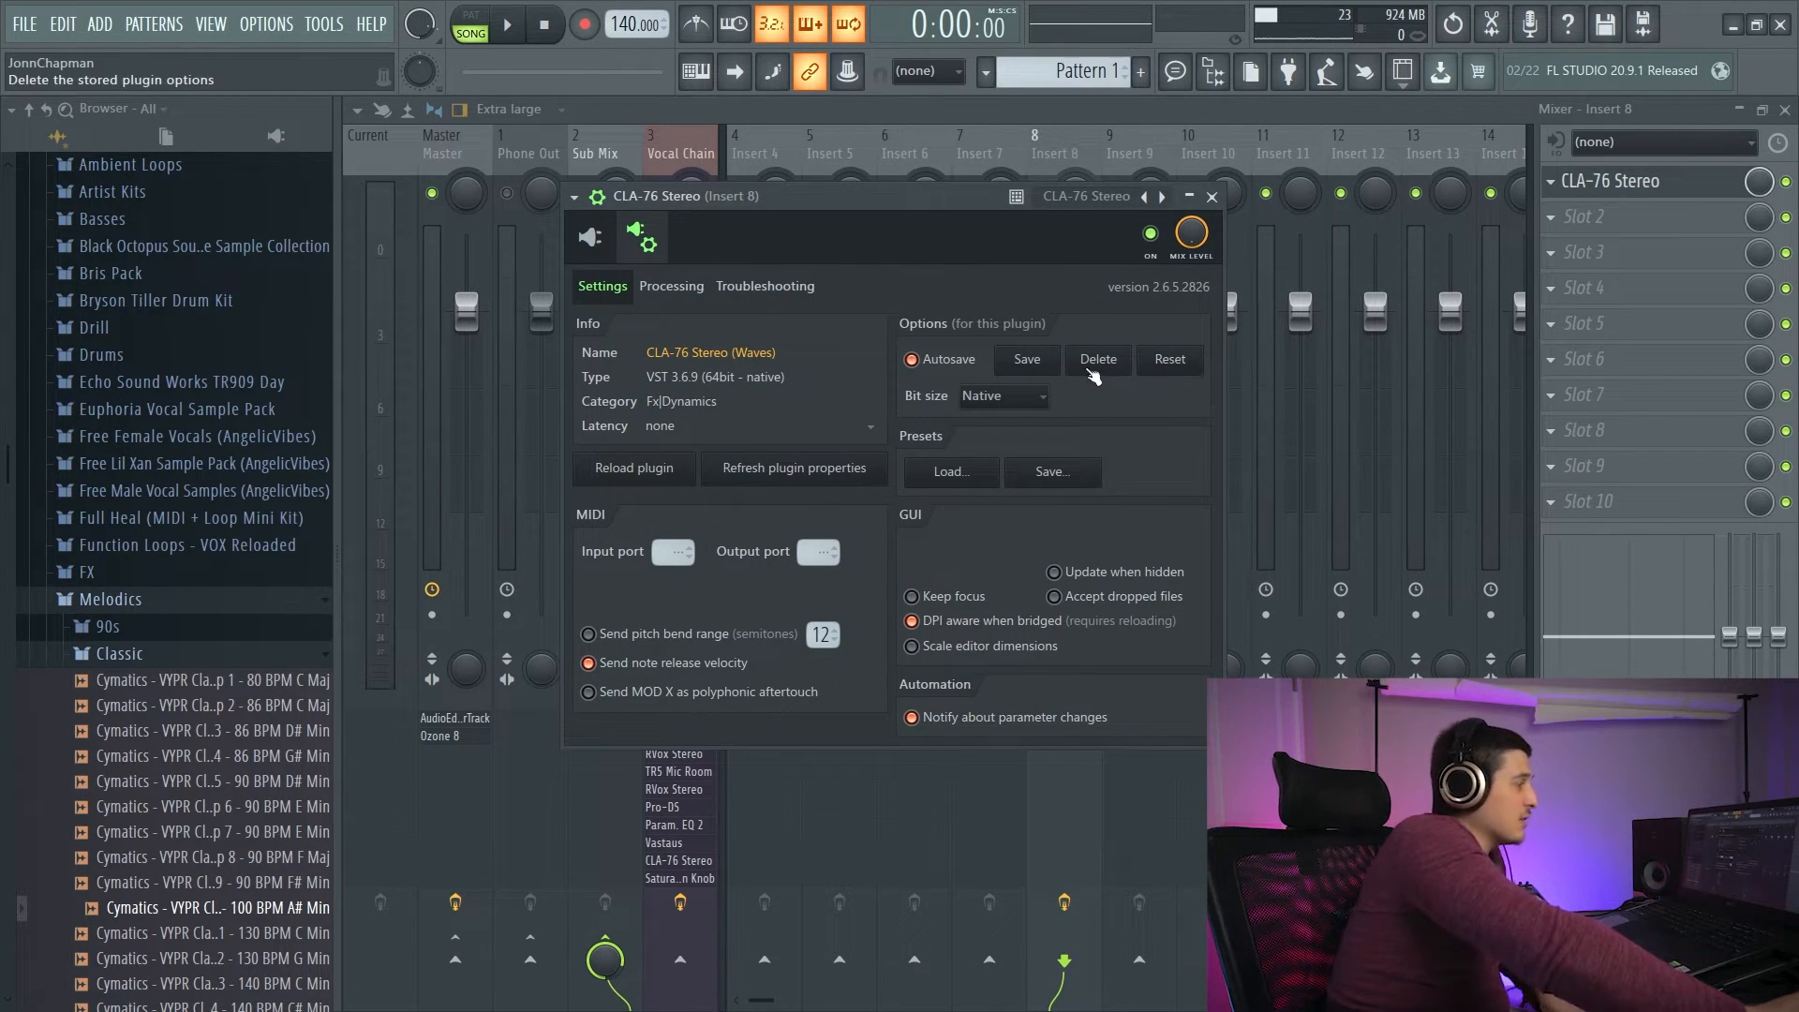
Toggle Autosave off and back on for CLA-76 Stereo, and view the bit size options, keeping Native.
{"action": "left_click", "coordinate": [909, 362]}
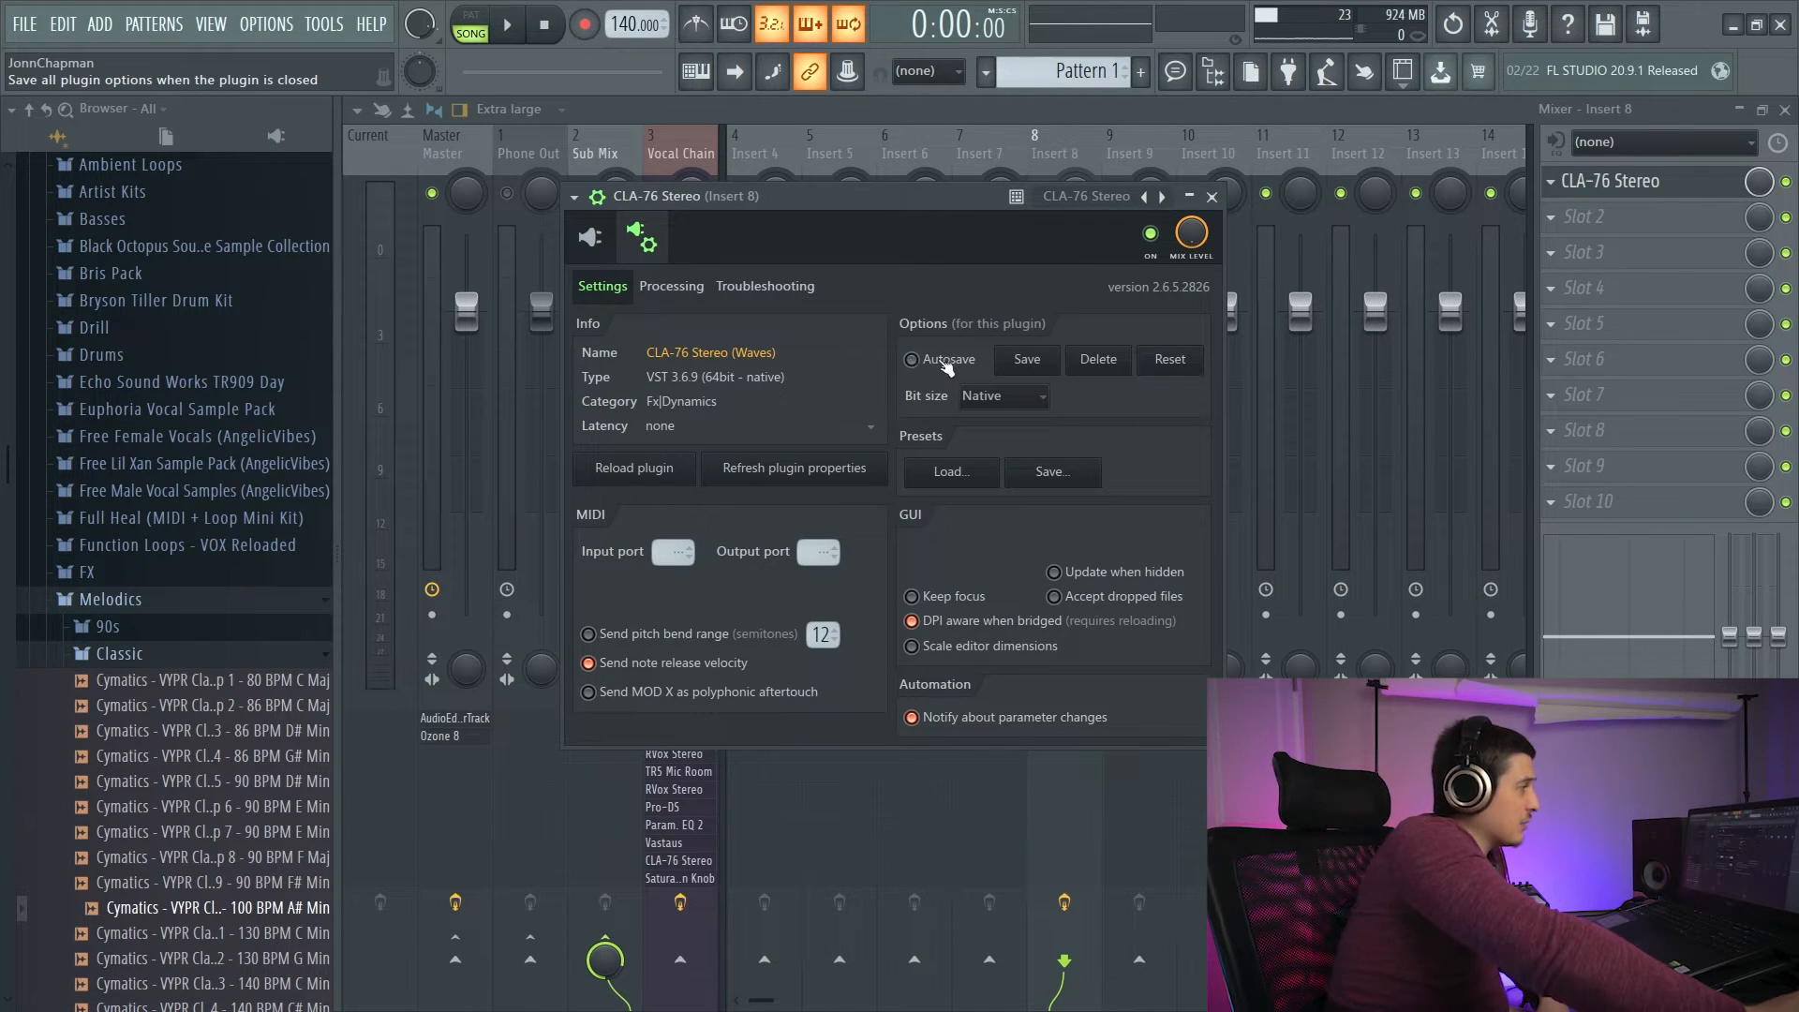
{"action": "left_click", "coordinate": [912, 362]}
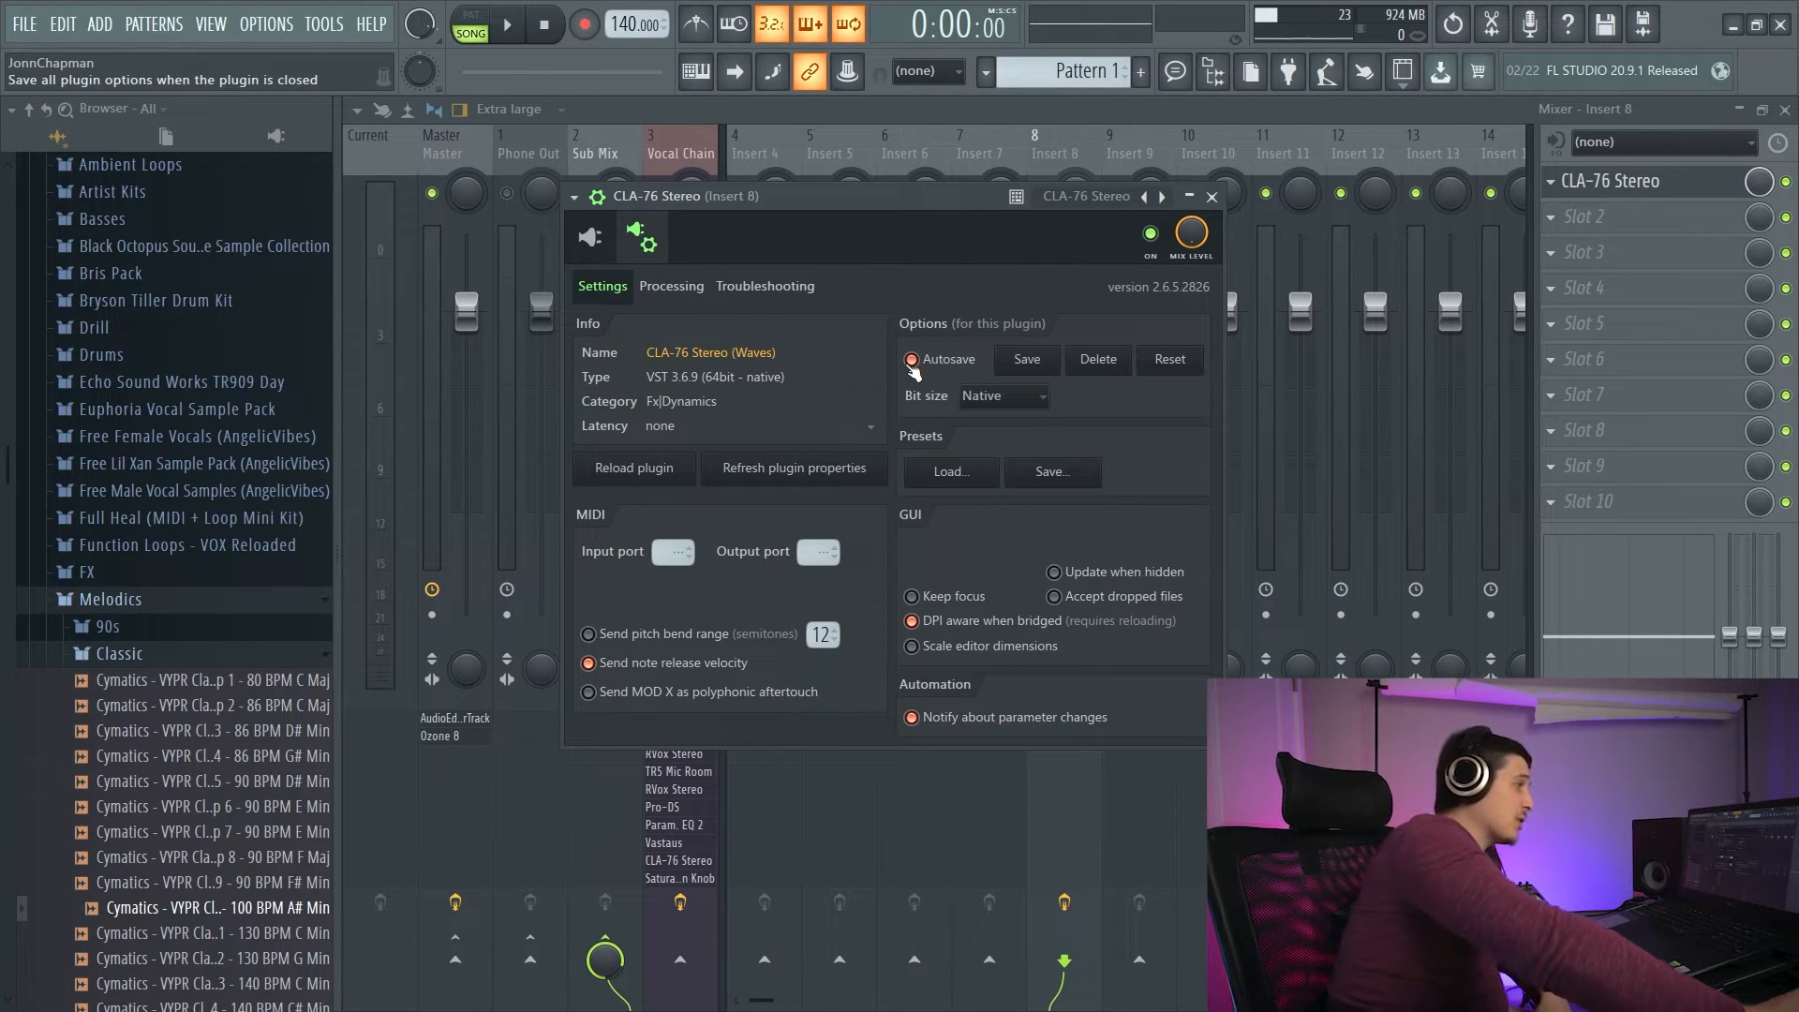
{"action": "left_click", "coordinate": [1001, 396]}
{"action": "left_click", "coordinate": [1012, 410]}
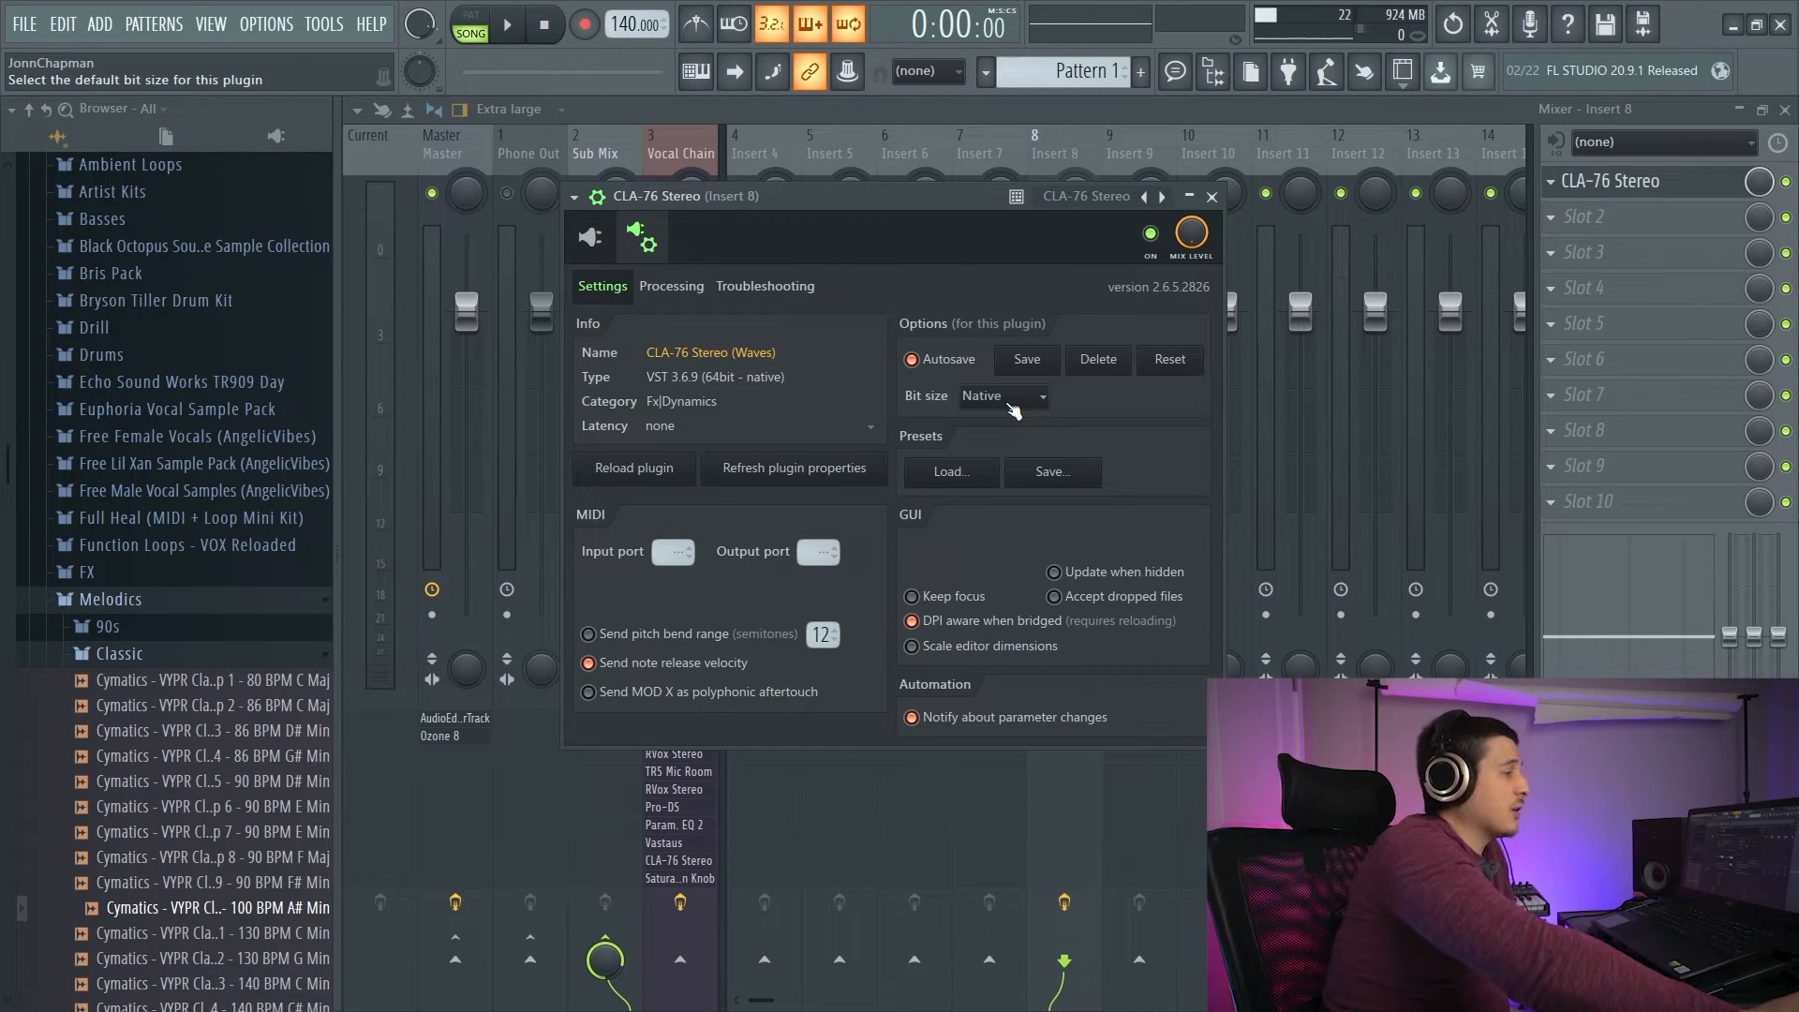
{"action": "left_click", "coordinate": [1004, 398]}
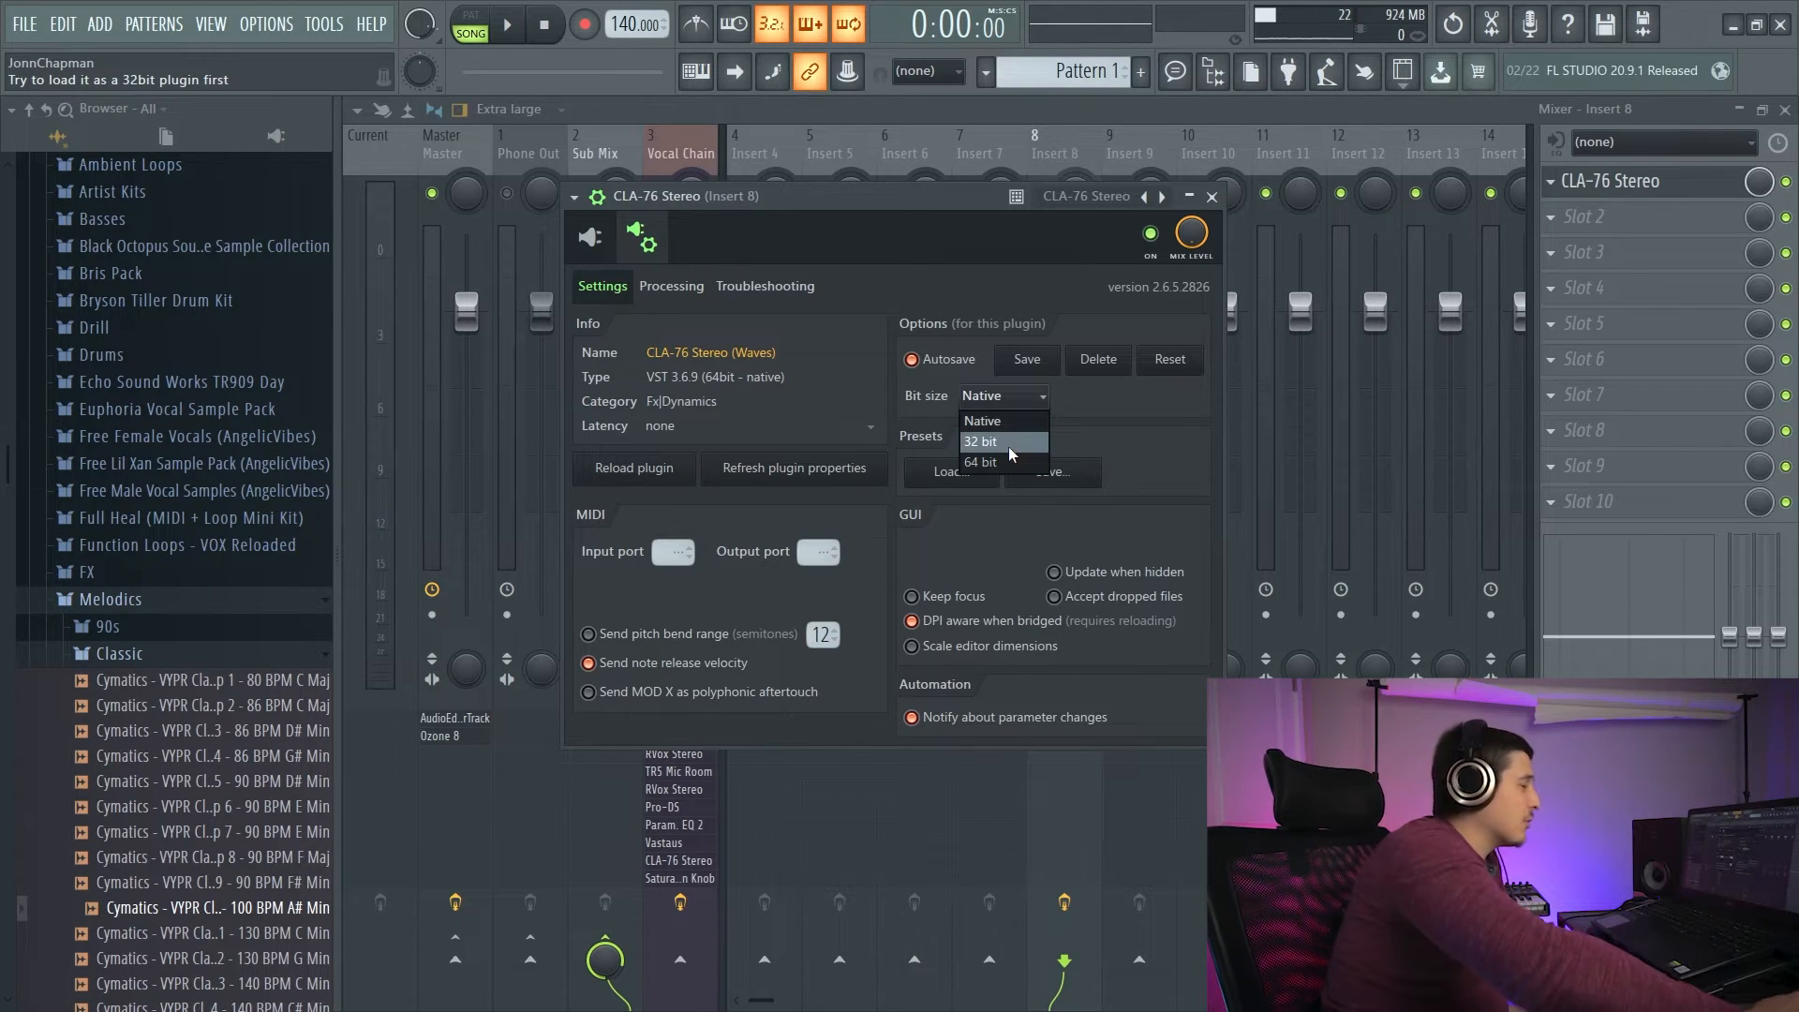
{"action": "left_click", "coordinate": [989, 421]}
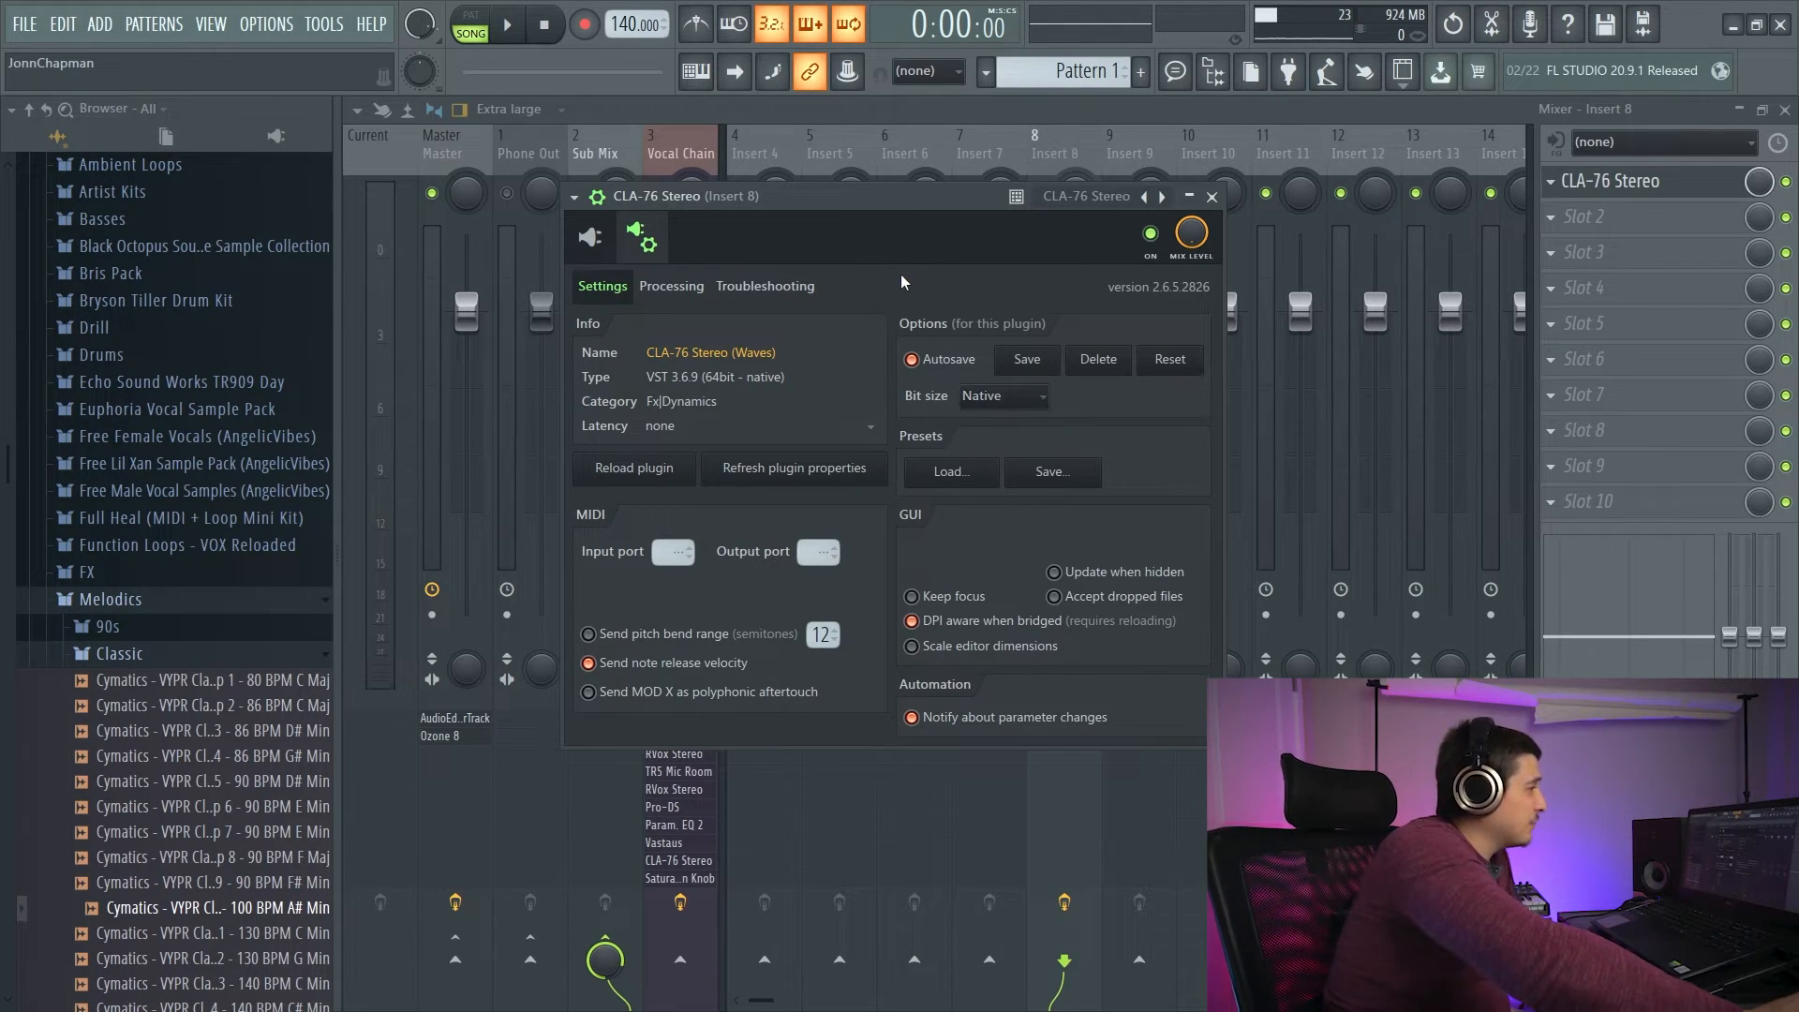
Reload the CLA-76 Stereo plugin and view its compressor editor before returning to the wrapper settings.
{"action": "left_click", "coordinate": [635, 468]}
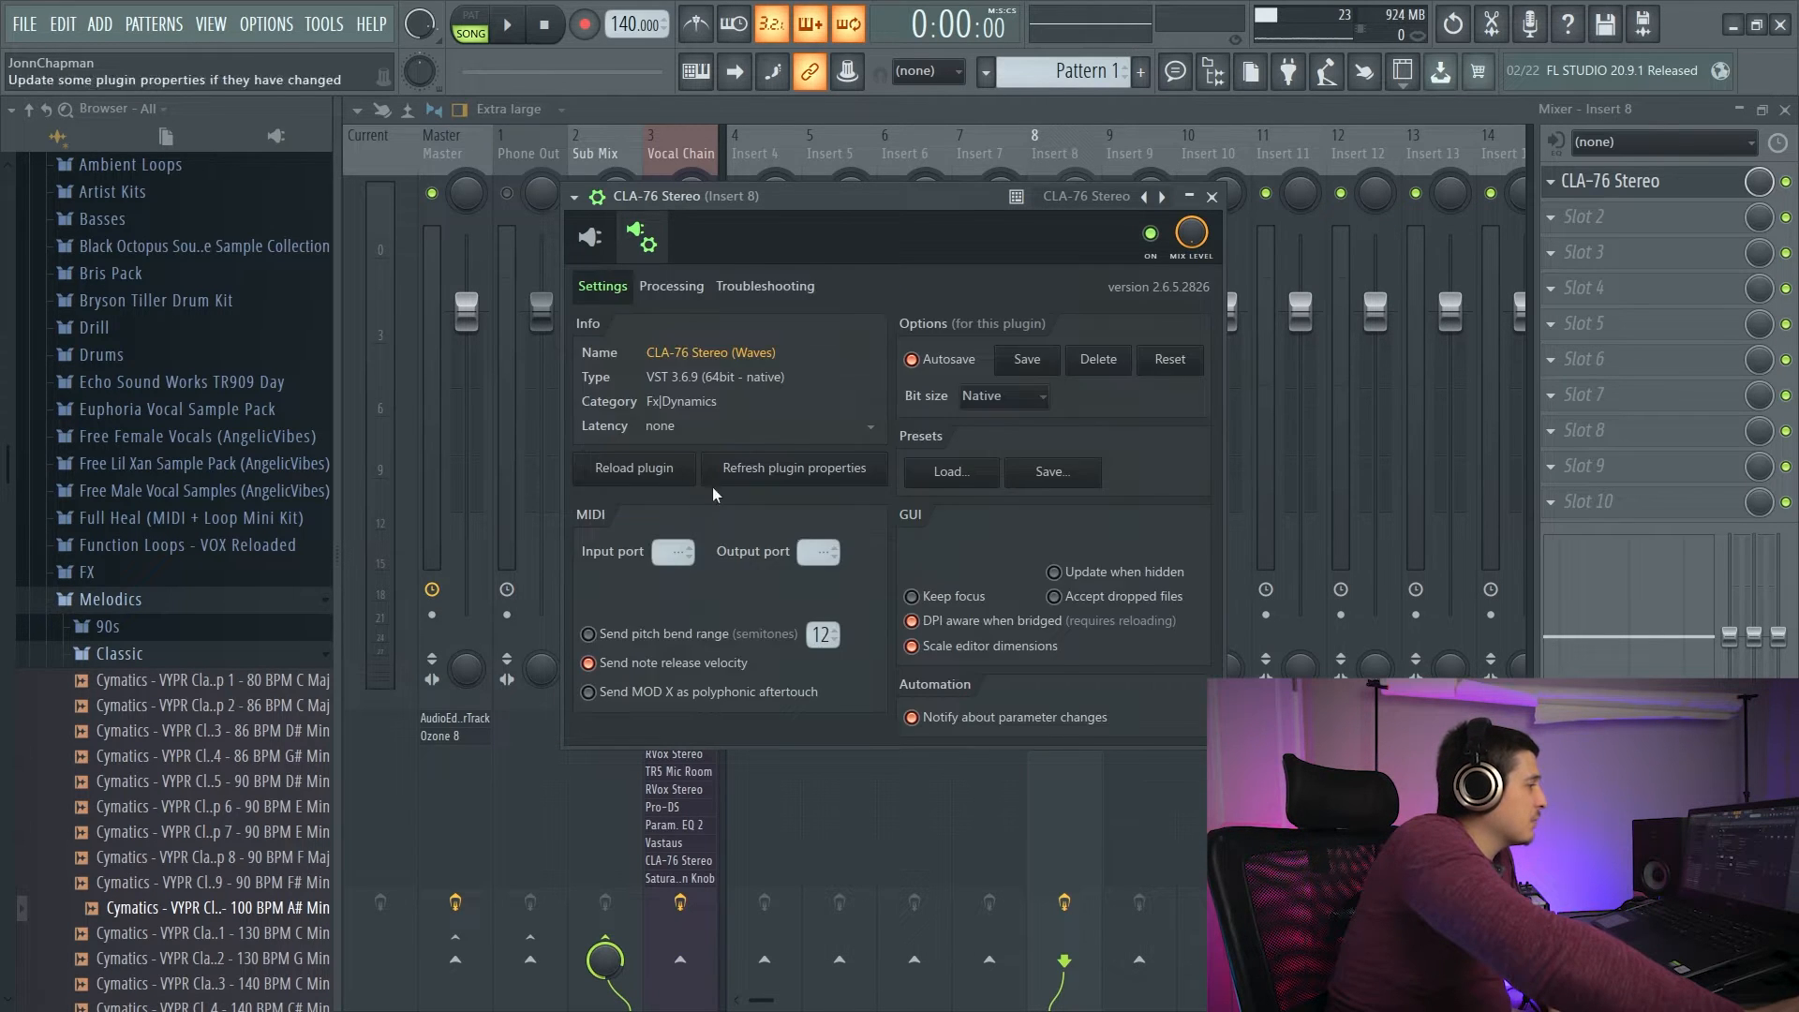
{"action": "left_click", "coordinate": [712, 486]}
{"action": "left_click", "coordinate": [601, 231]}
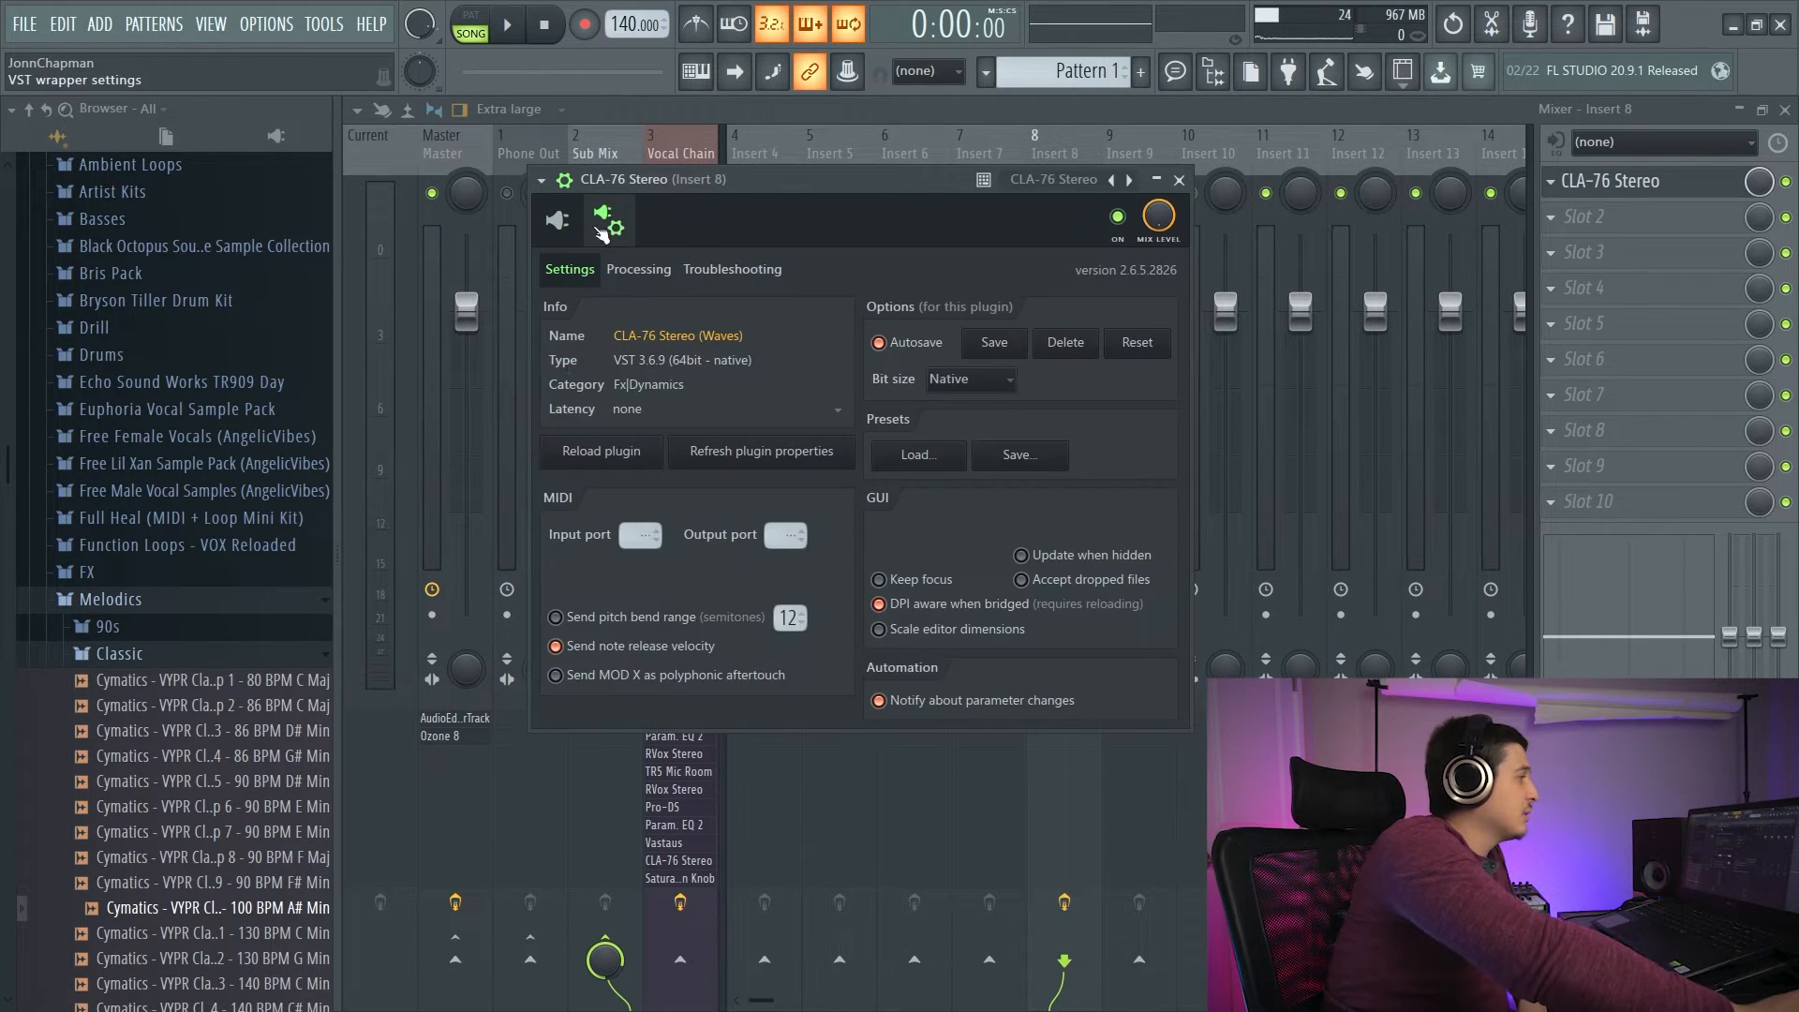
{"action": "left_click", "coordinate": [557, 220]}
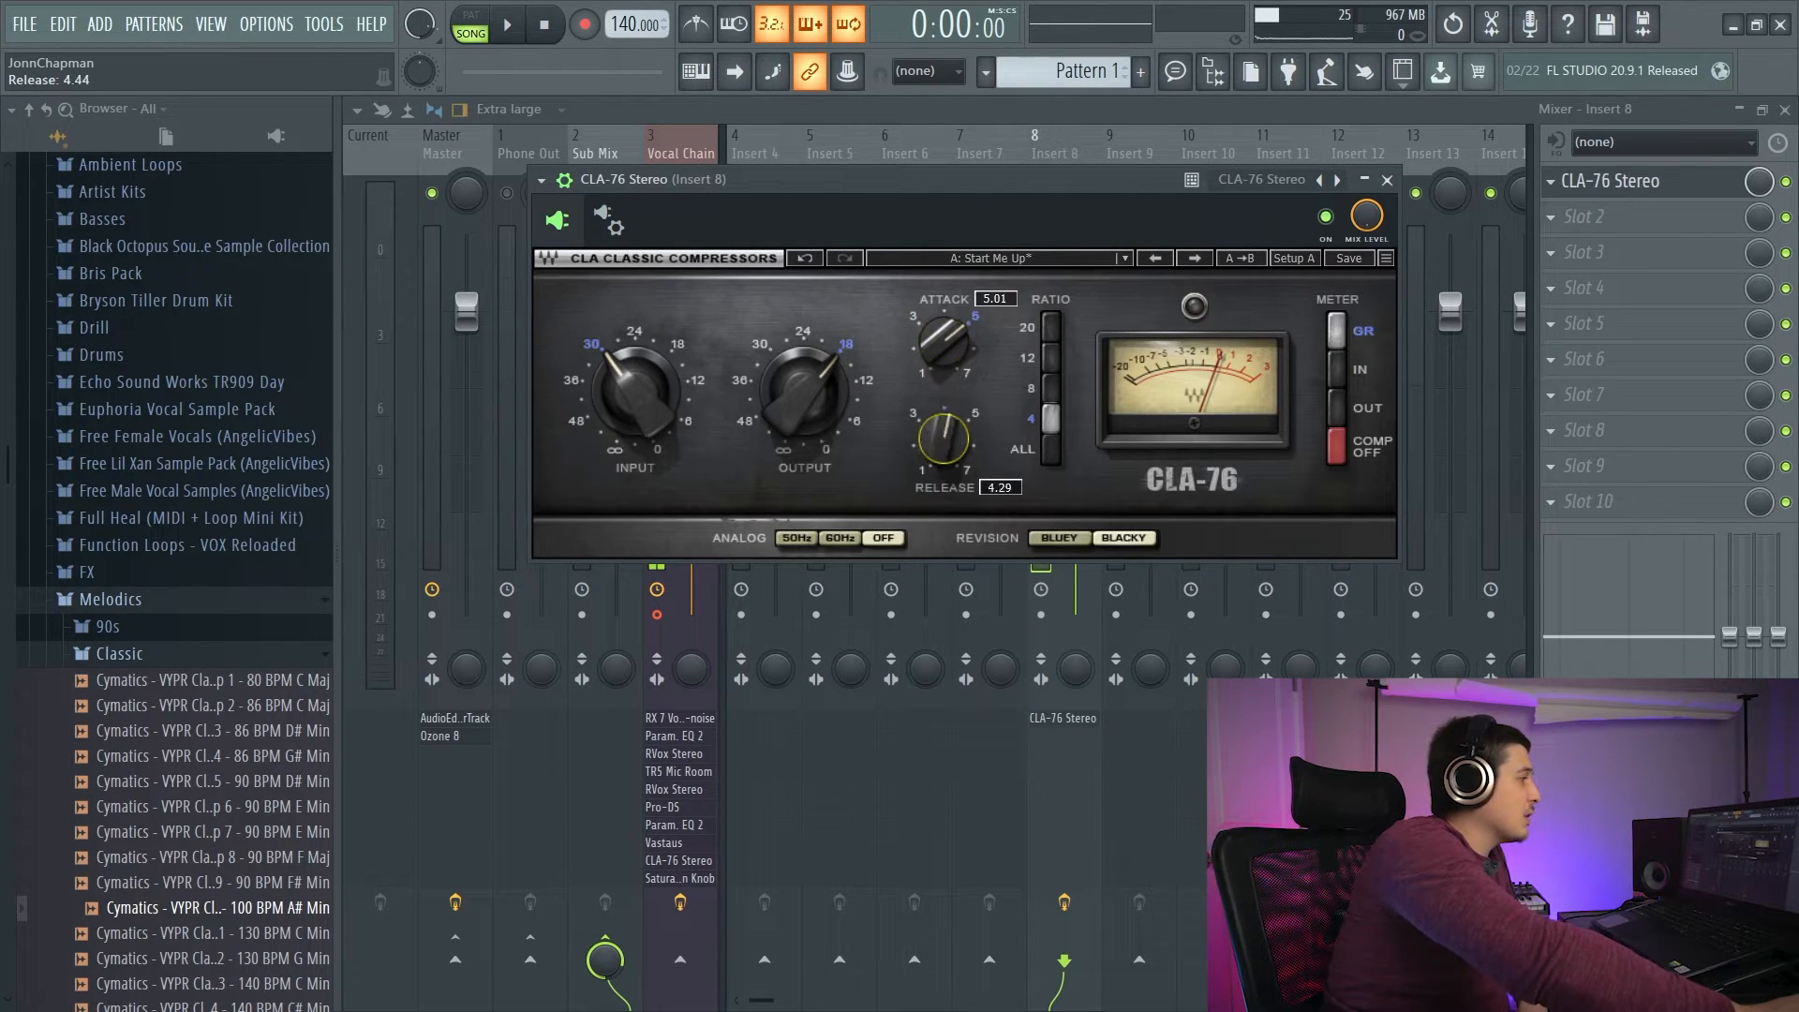
{"action": "left_click", "coordinate": [610, 223]}
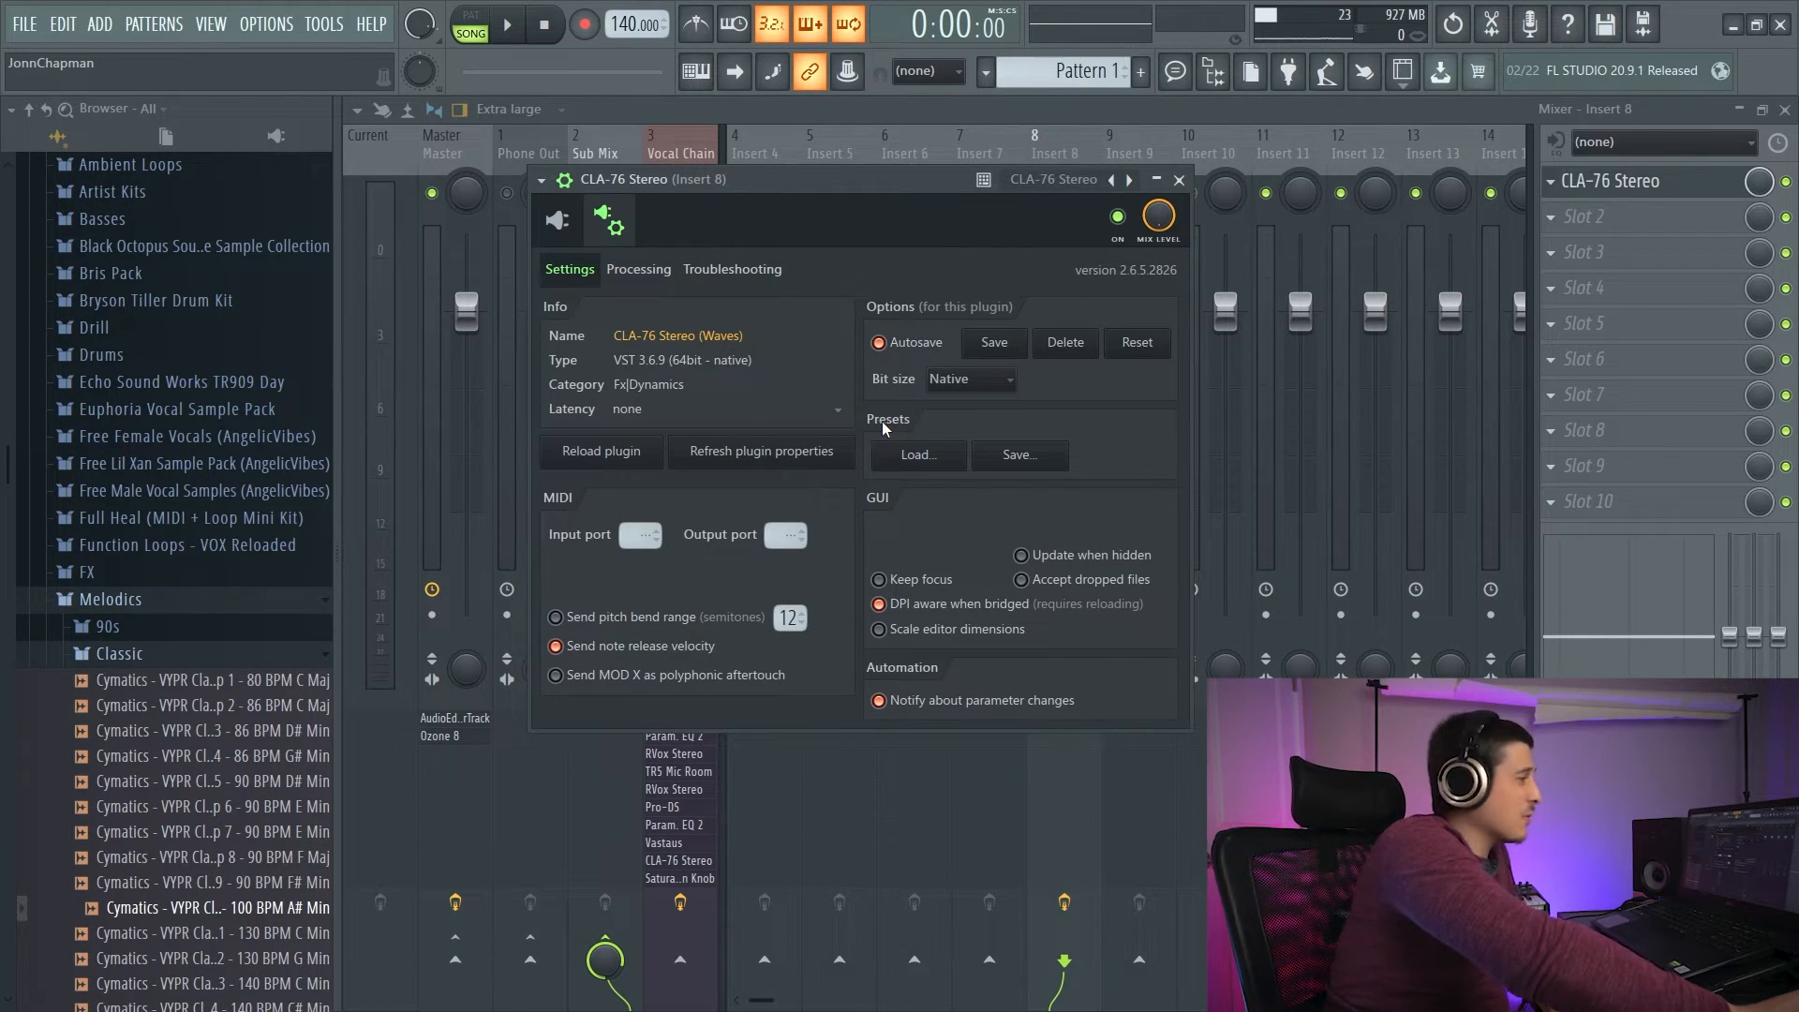
Save the current CLA-76 Stereo settings as the preset file VST.vstpreset.
{"action": "left_click", "coordinate": [563, 222]}
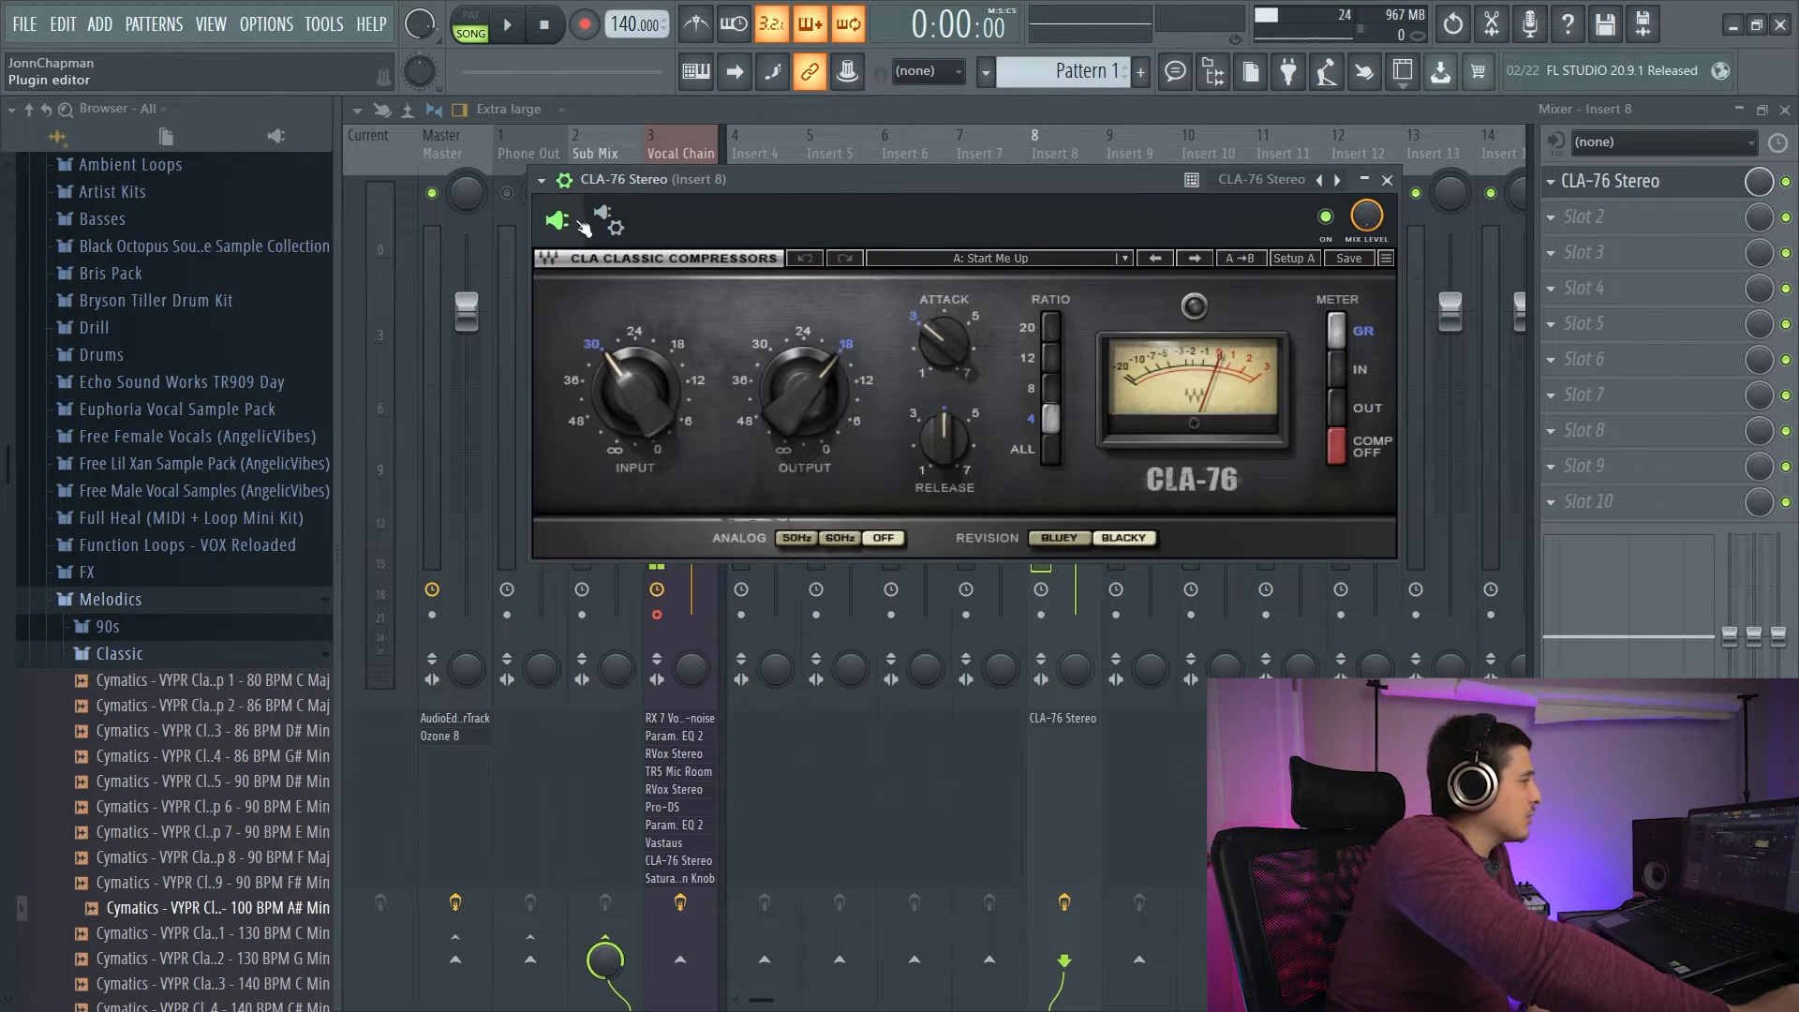
{"action": "left_click", "coordinate": [610, 222]}
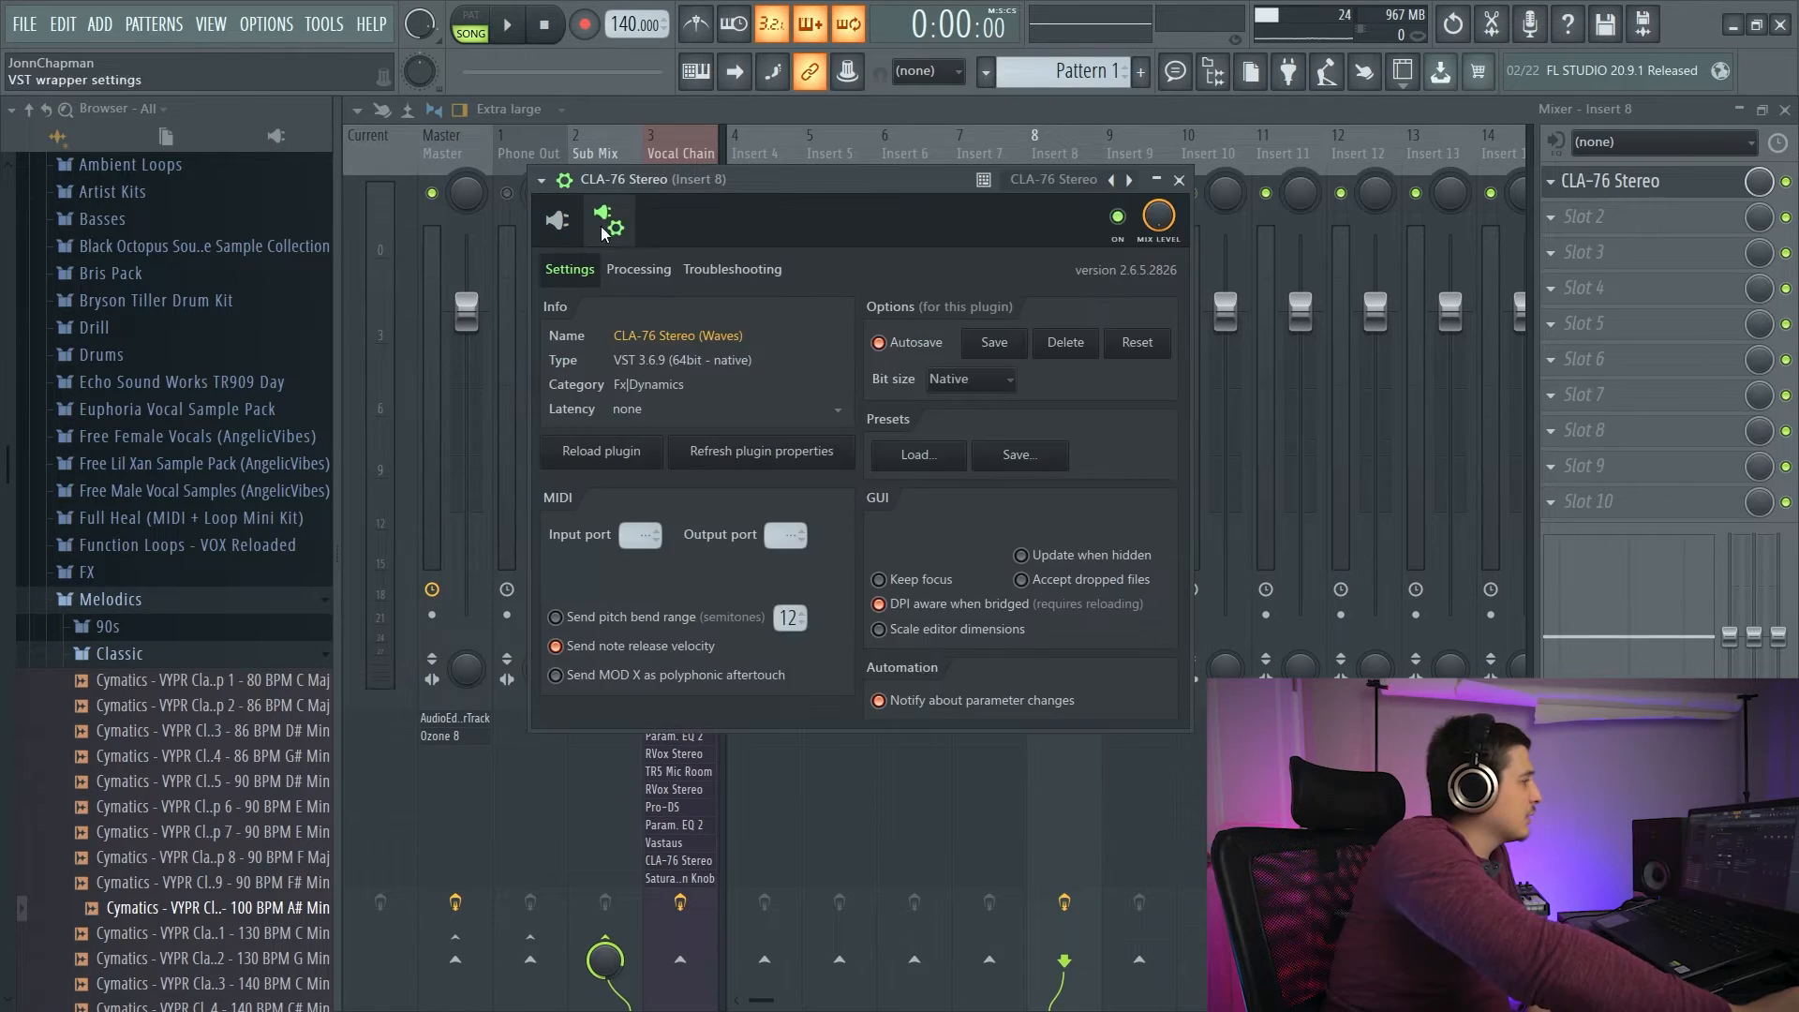
{"action": "left_click", "coordinate": [1101, 454]}
{"action": "left_click", "coordinate": [563, 404]}
{"action": "left_click", "coordinate": [996, 688]}
{"action": "left_click", "coordinate": [933, 519]}
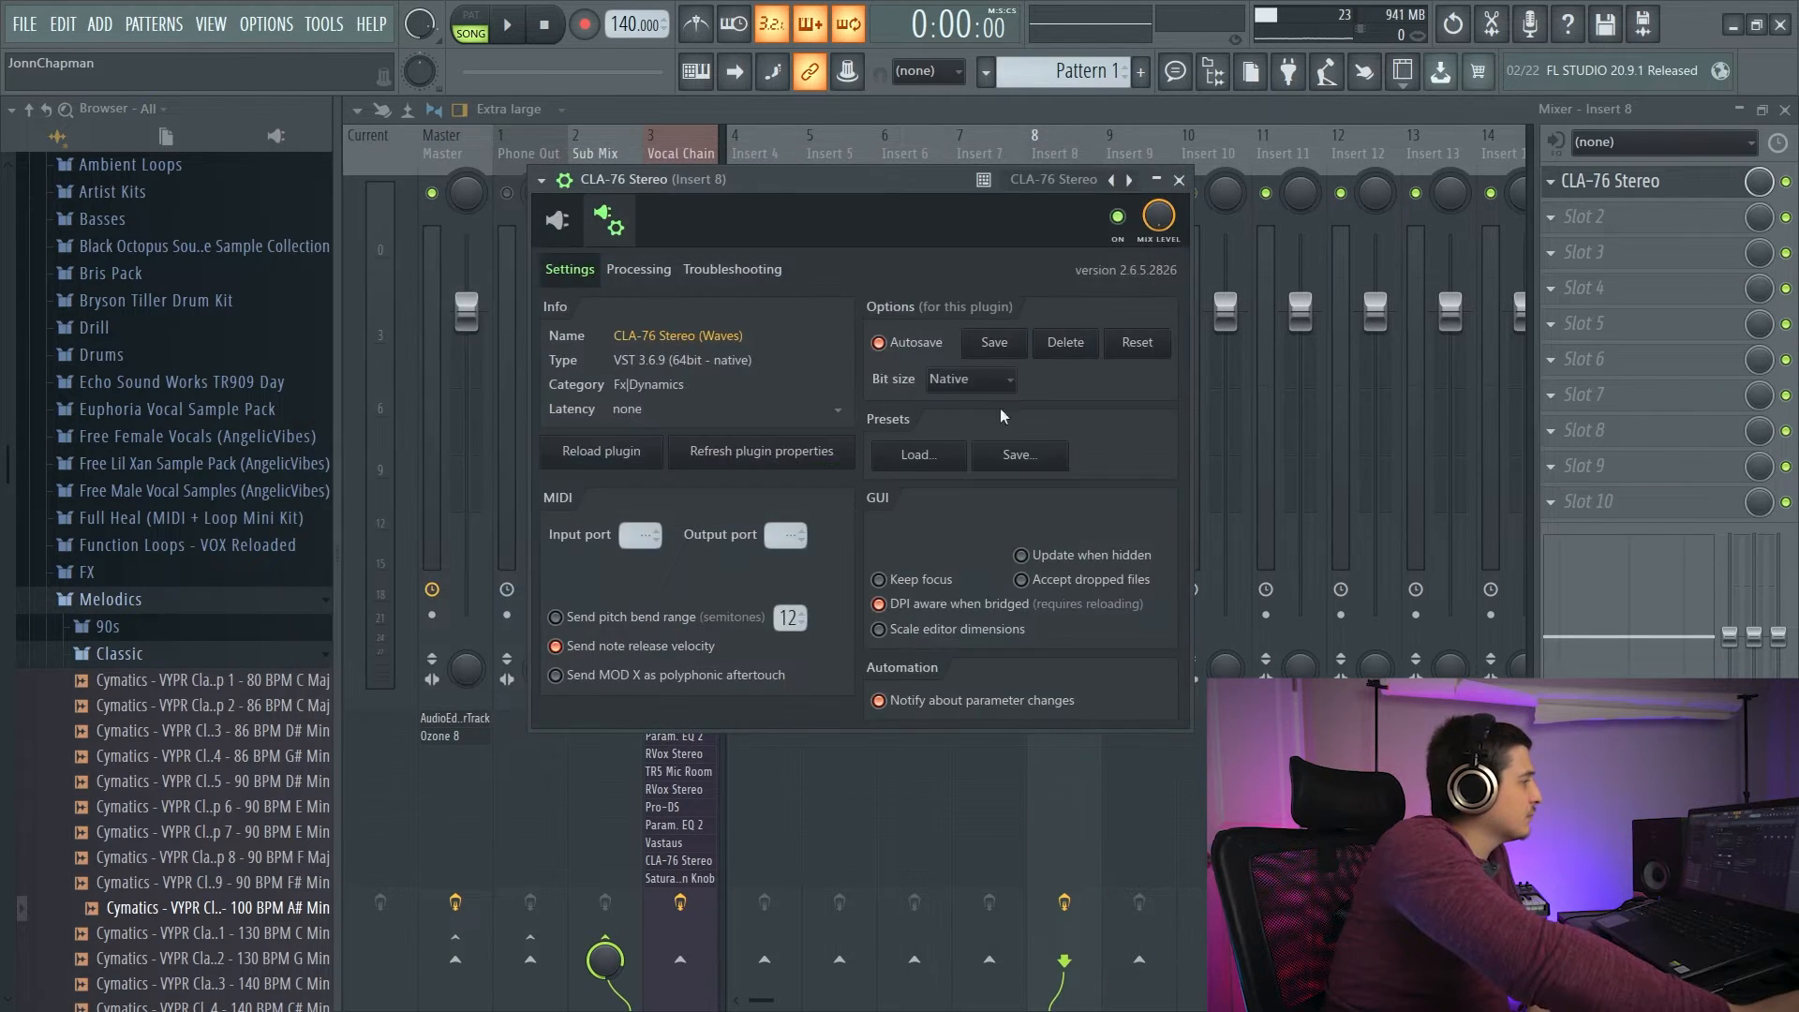
Change the CLA-76 Stereo's release knob, and load the VST.vstpreset preset file back into the plugin.
{"action": "left_click", "coordinate": [557, 220]}
{"action": "left_click_drag", "start_coordinate": [944, 438], "coordinate": [943, 458]}
{"action": "left_click", "coordinate": [610, 222]}
{"action": "left_click", "coordinate": [942, 457]}
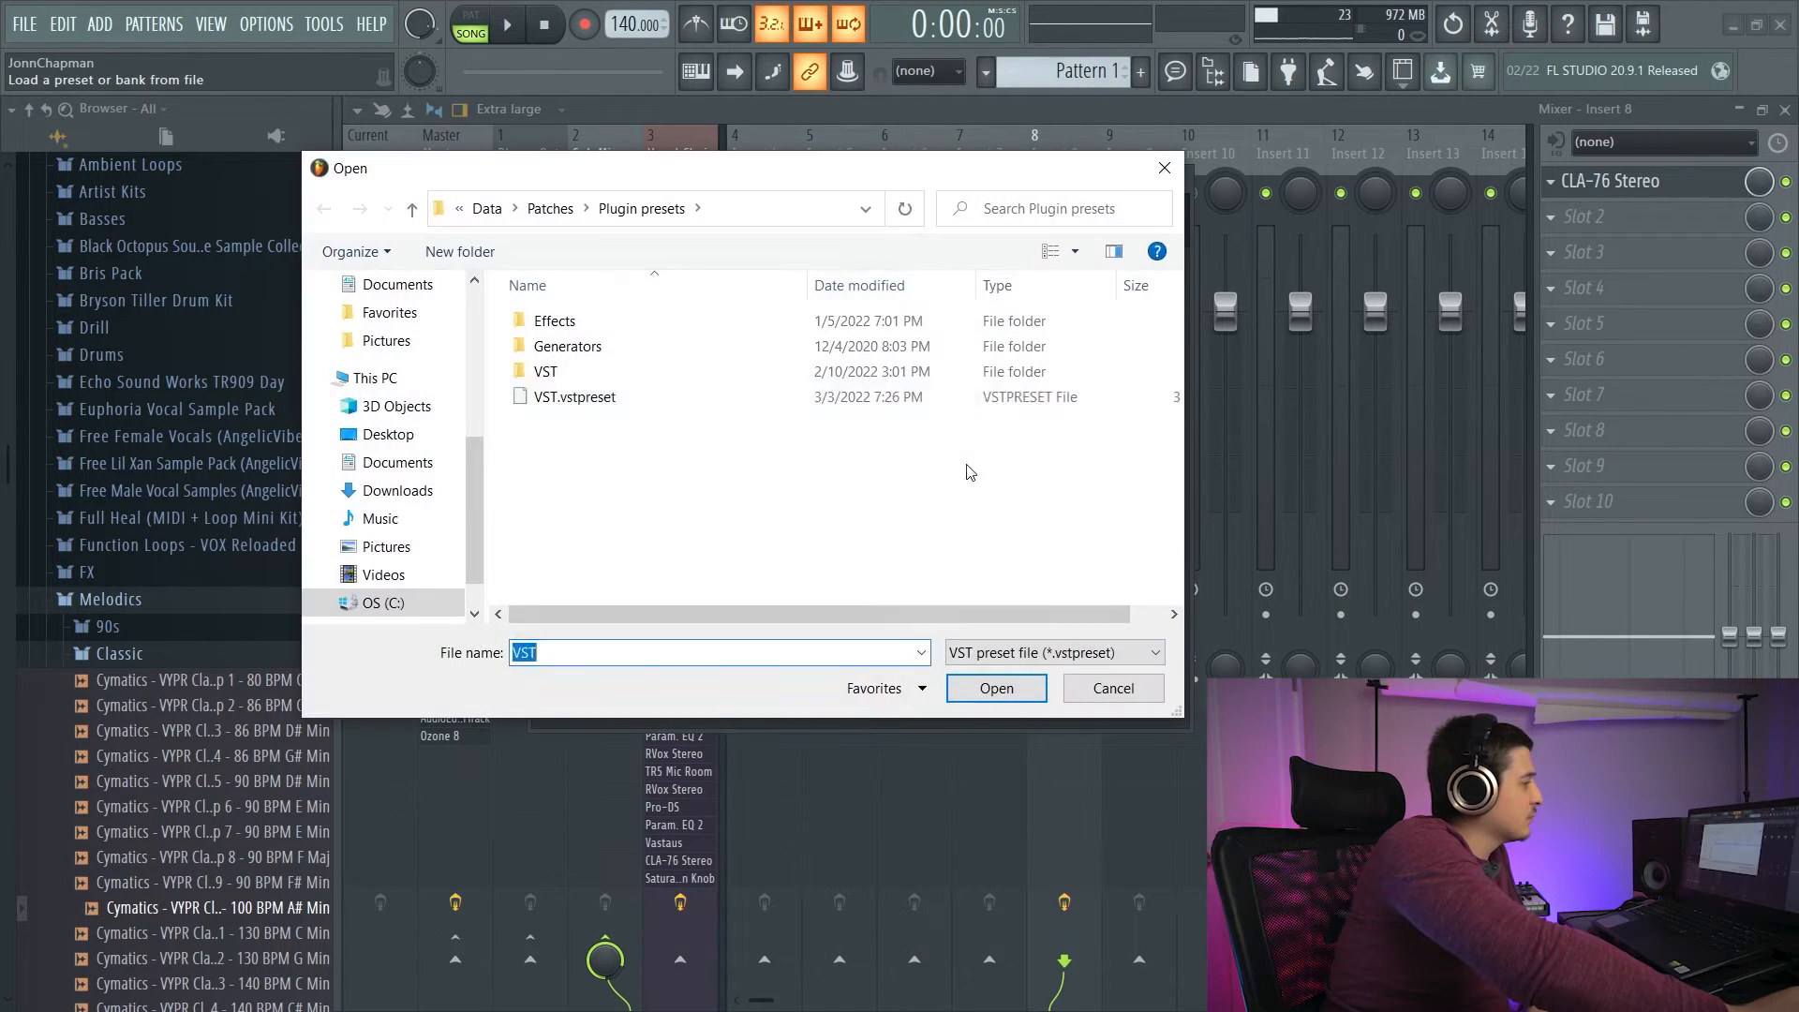
{"action": "left_click", "coordinate": [583, 400]}
{"action": "left_click", "coordinate": [1005, 688]}
{"action": "left_click", "coordinate": [557, 220]}
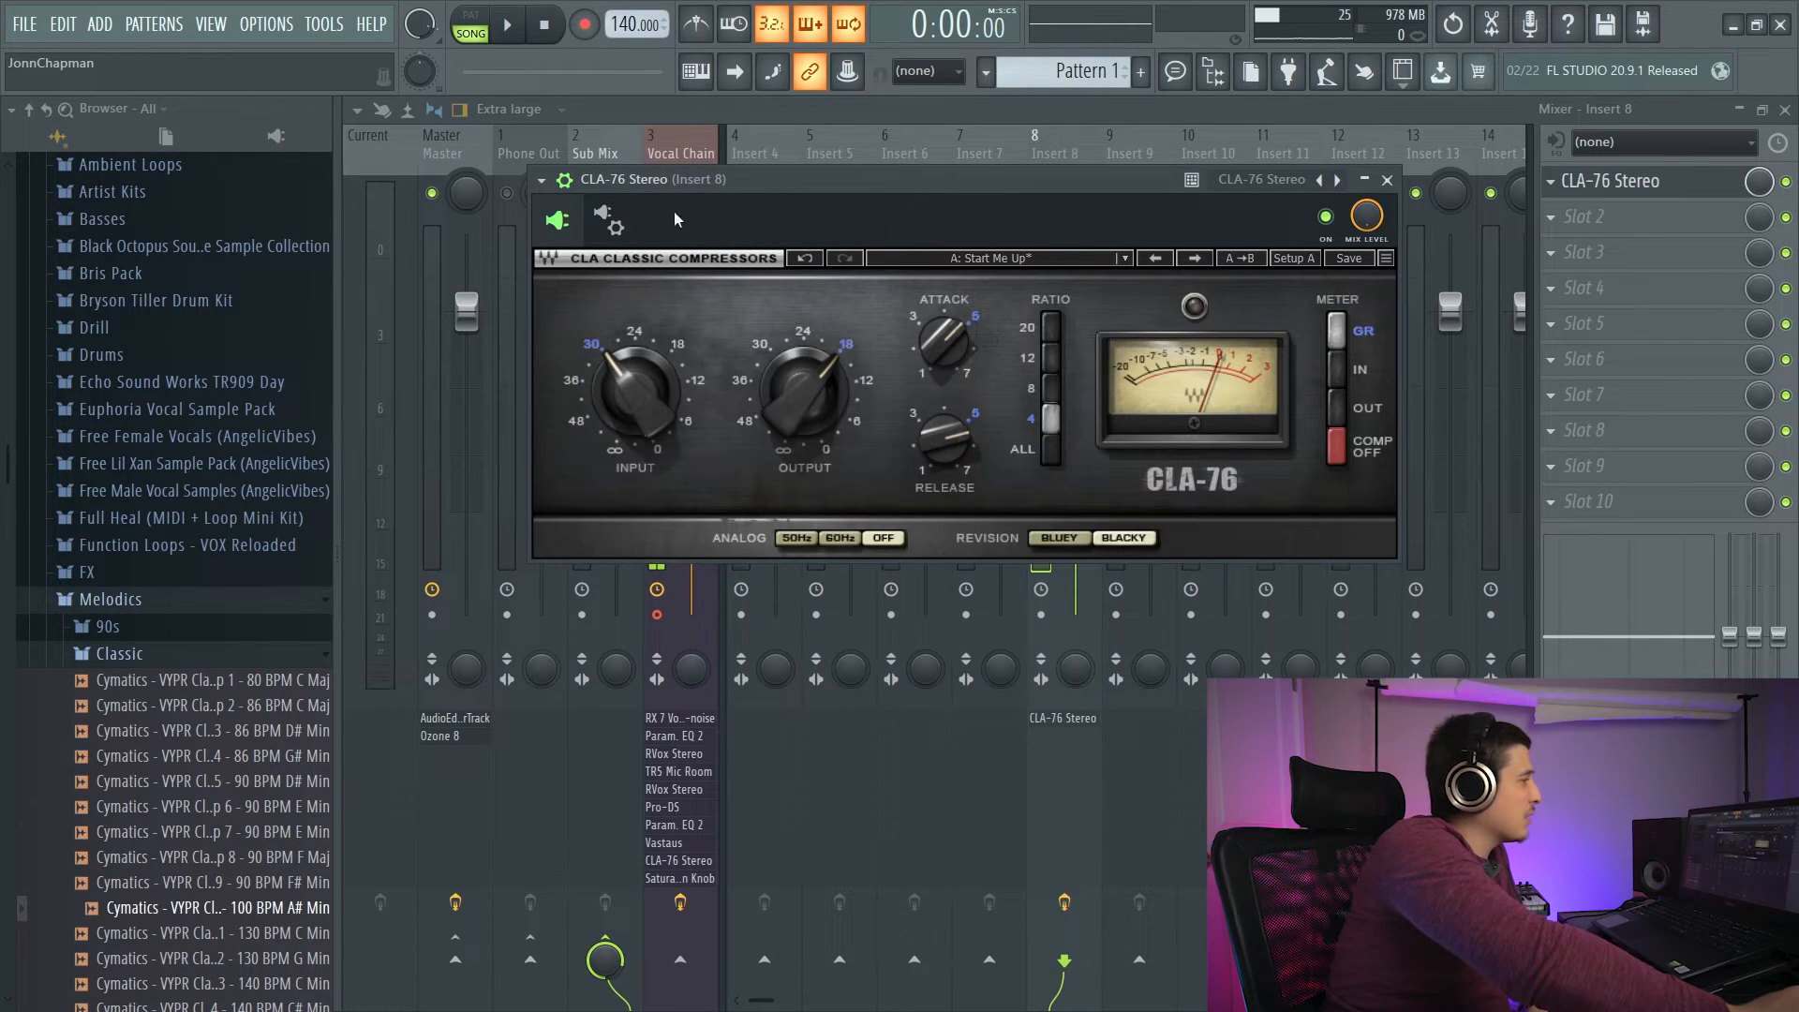
Show the MIDI input and output port fields in the CLA-76 Stereo wrapper settings.
{"action": "left_click", "coordinate": [610, 222]}
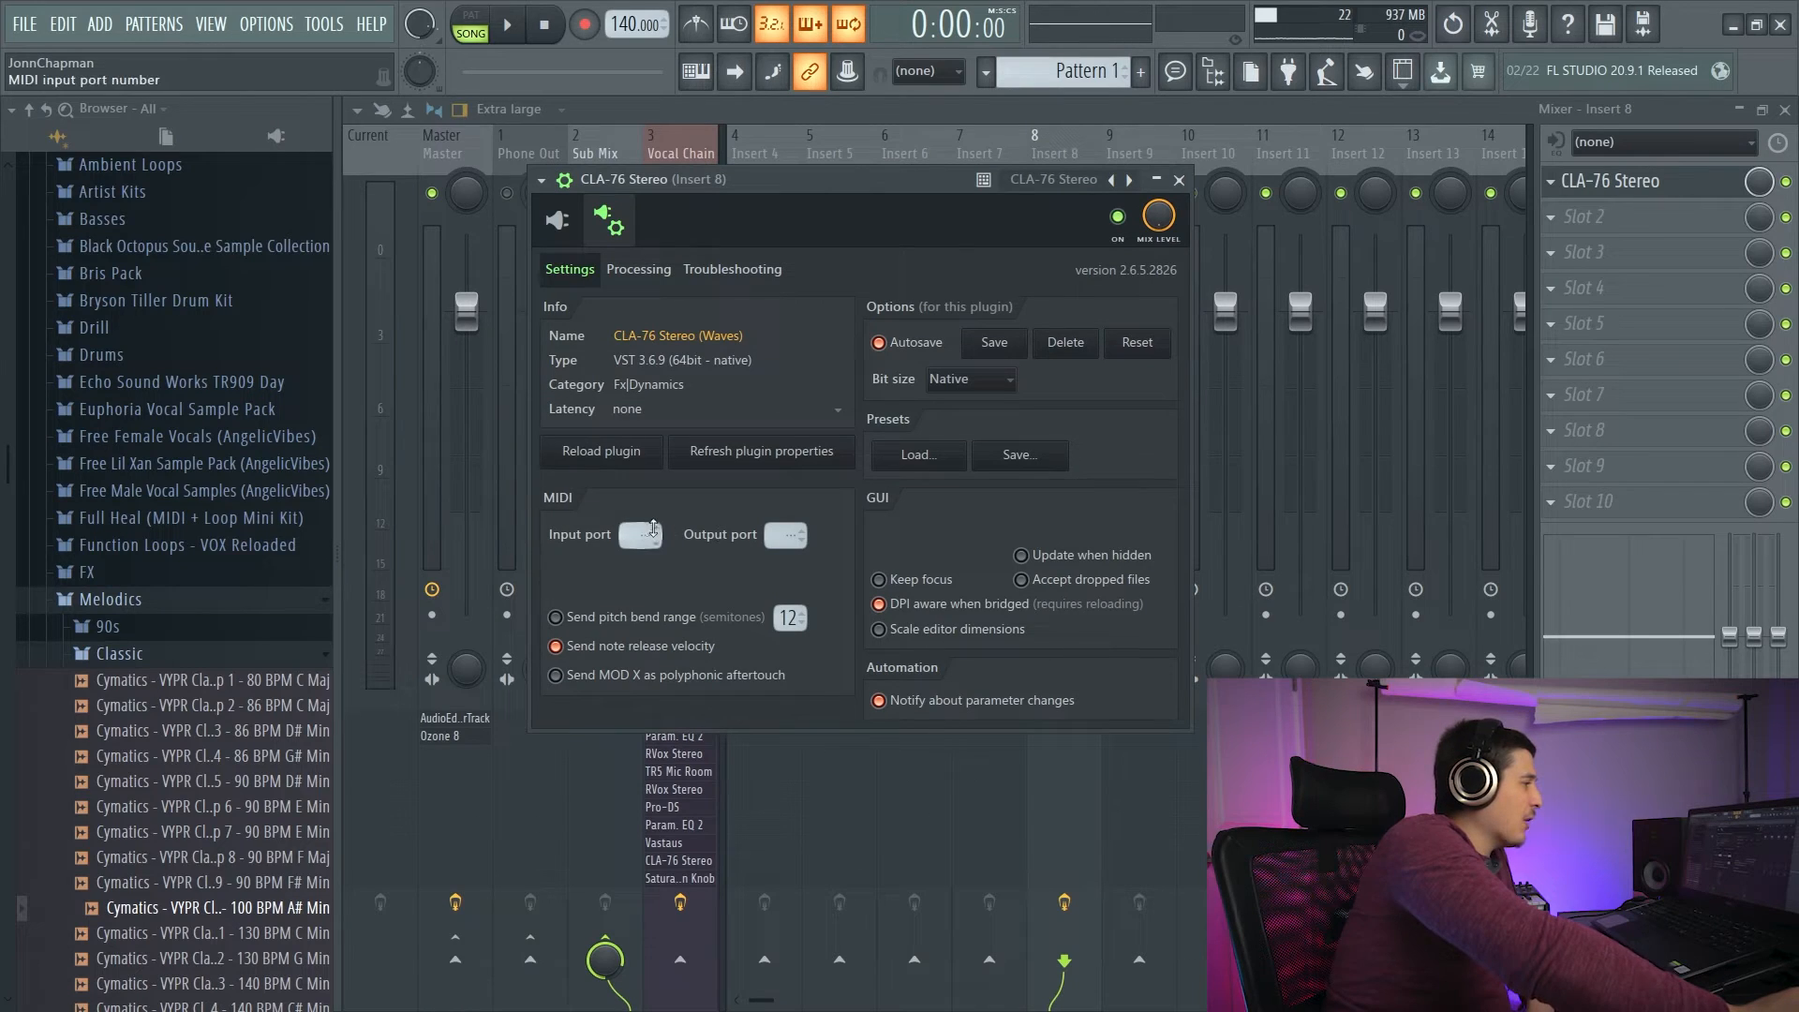
{"action": "left_click_drag", "start_coordinate": [646, 532], "coordinate": [647, 534]}
{"action": "left_click_drag", "start_coordinate": [787, 532], "coordinate": [787, 523]}
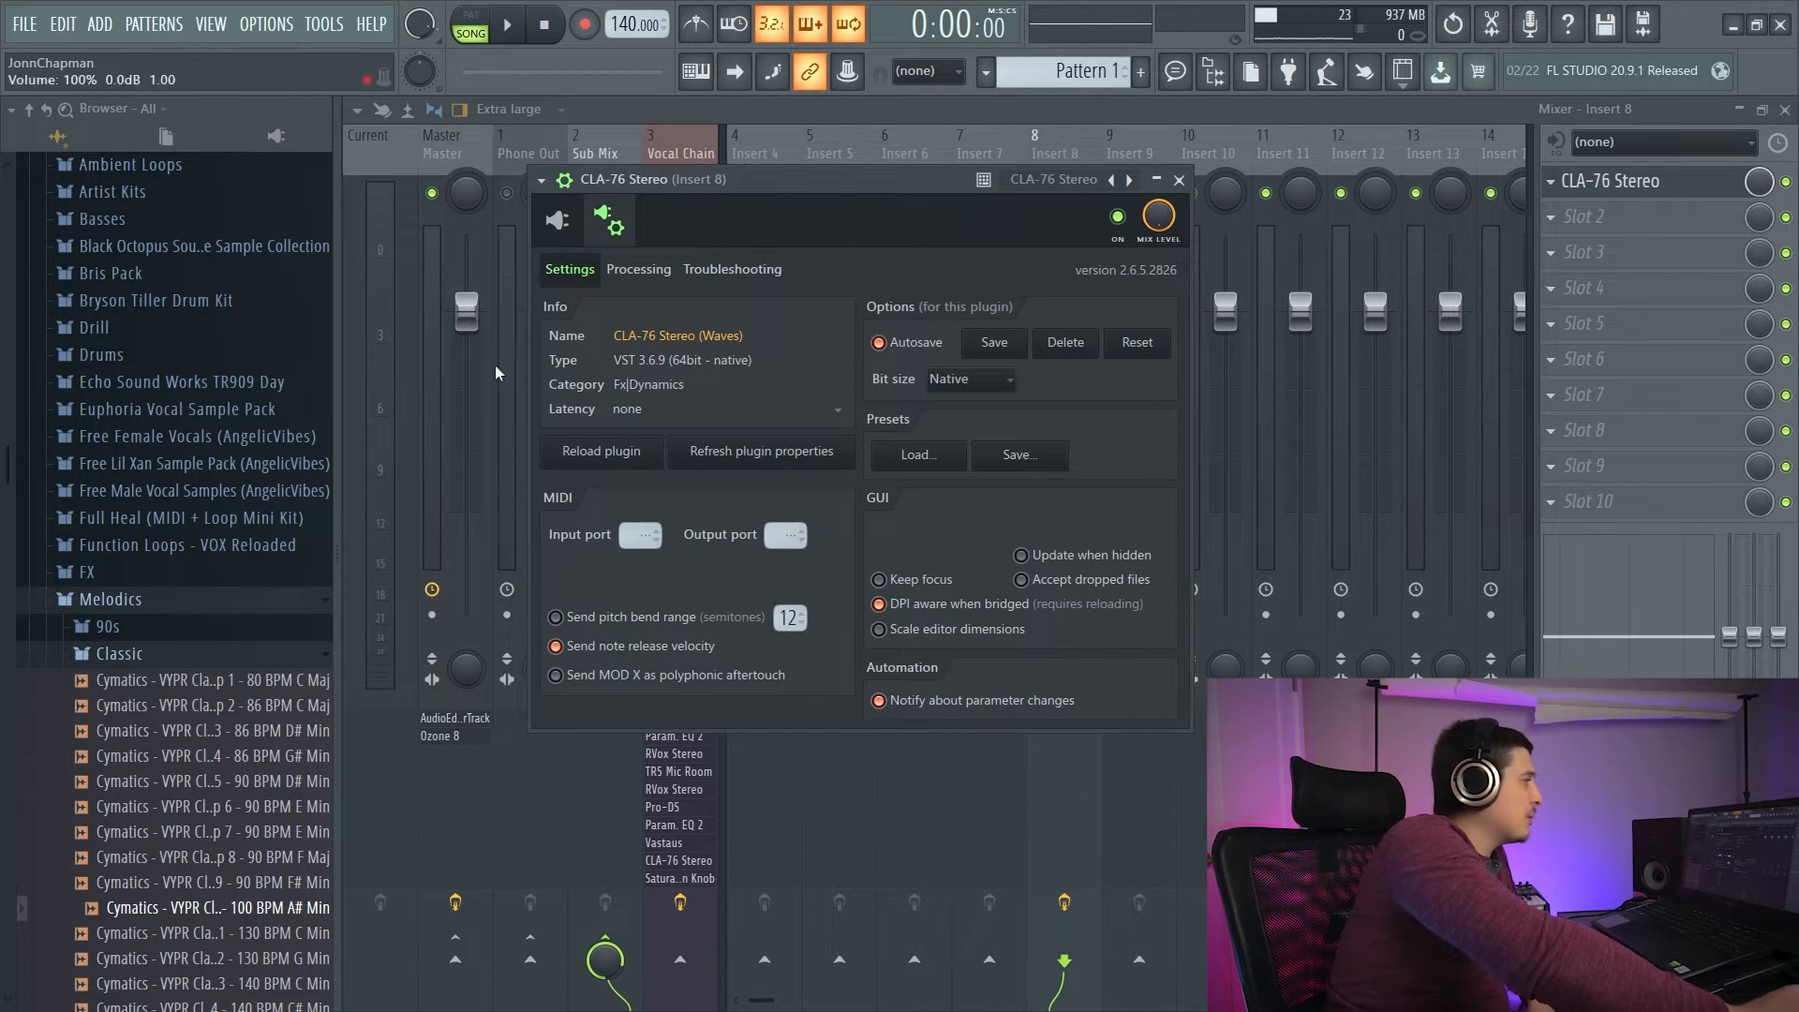
Check the MPK249 input's port in the MIDI settings, and try a MIDI input port on CLA-76 Stereo before clearing it.
{"action": "left_click", "coordinate": [266, 24]}
{"action": "left_click", "coordinate": [281, 61]}
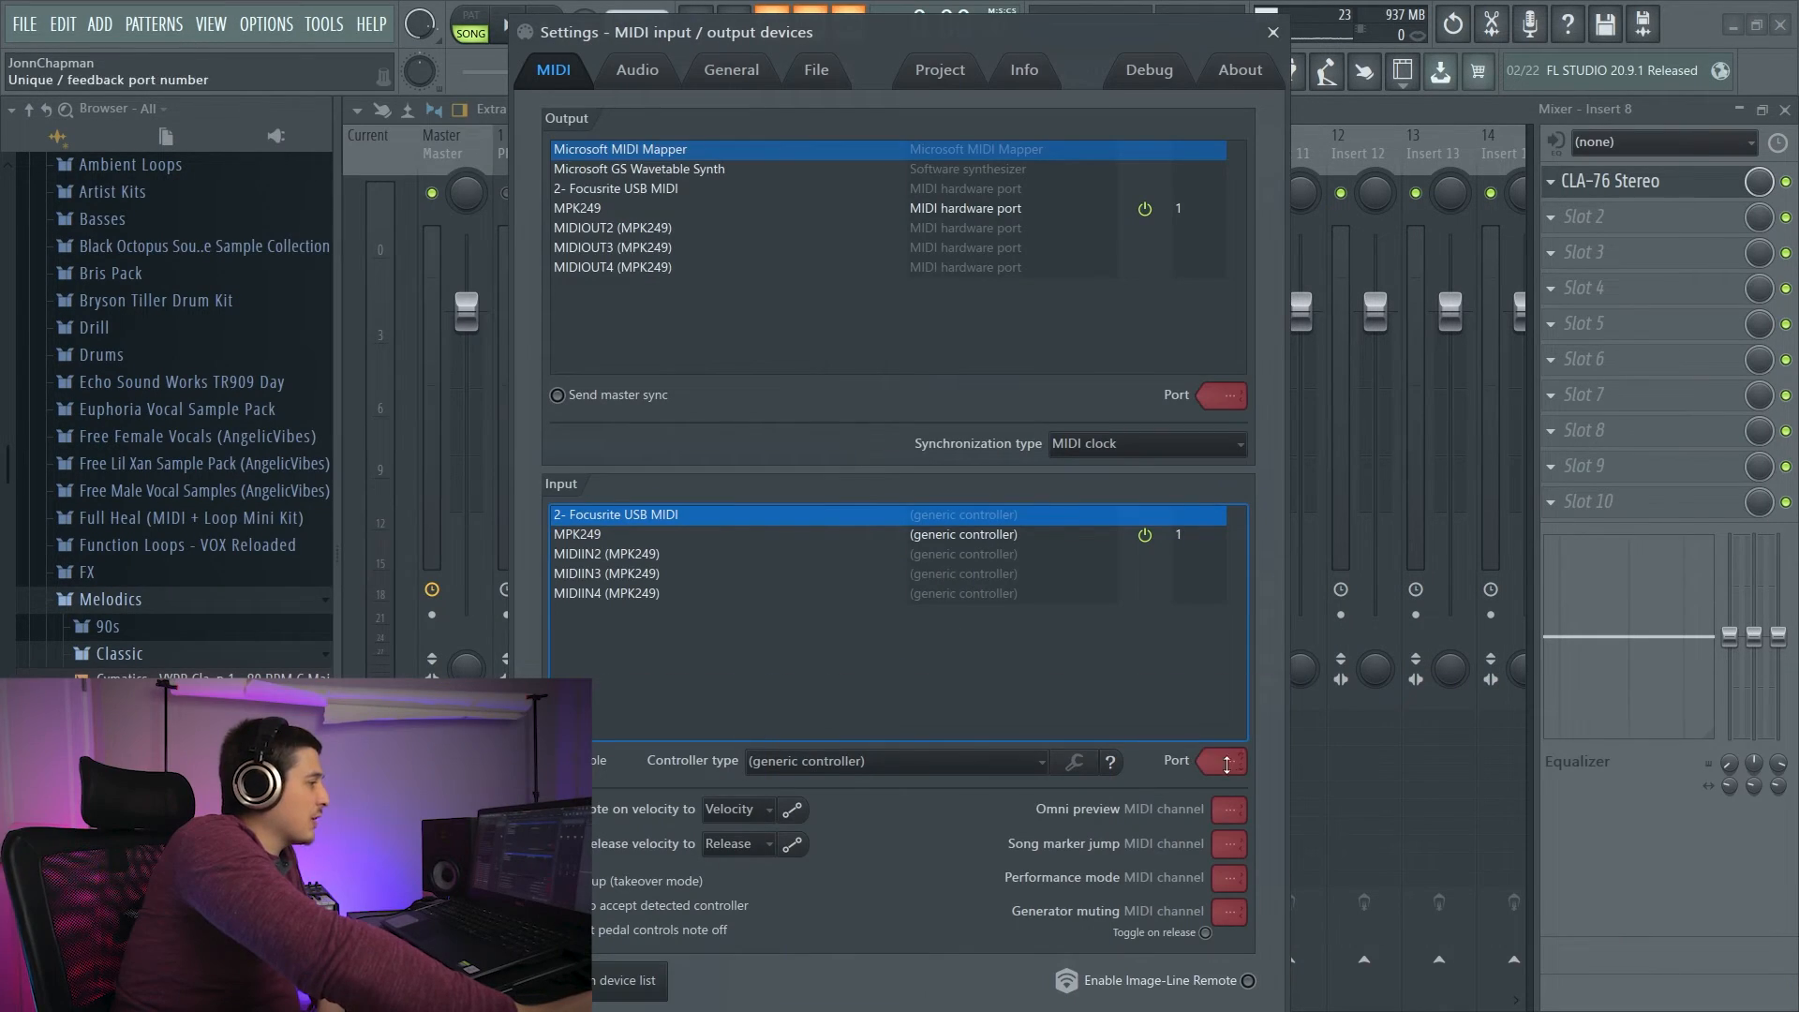
{"action": "left_click", "coordinate": [1031, 537]}
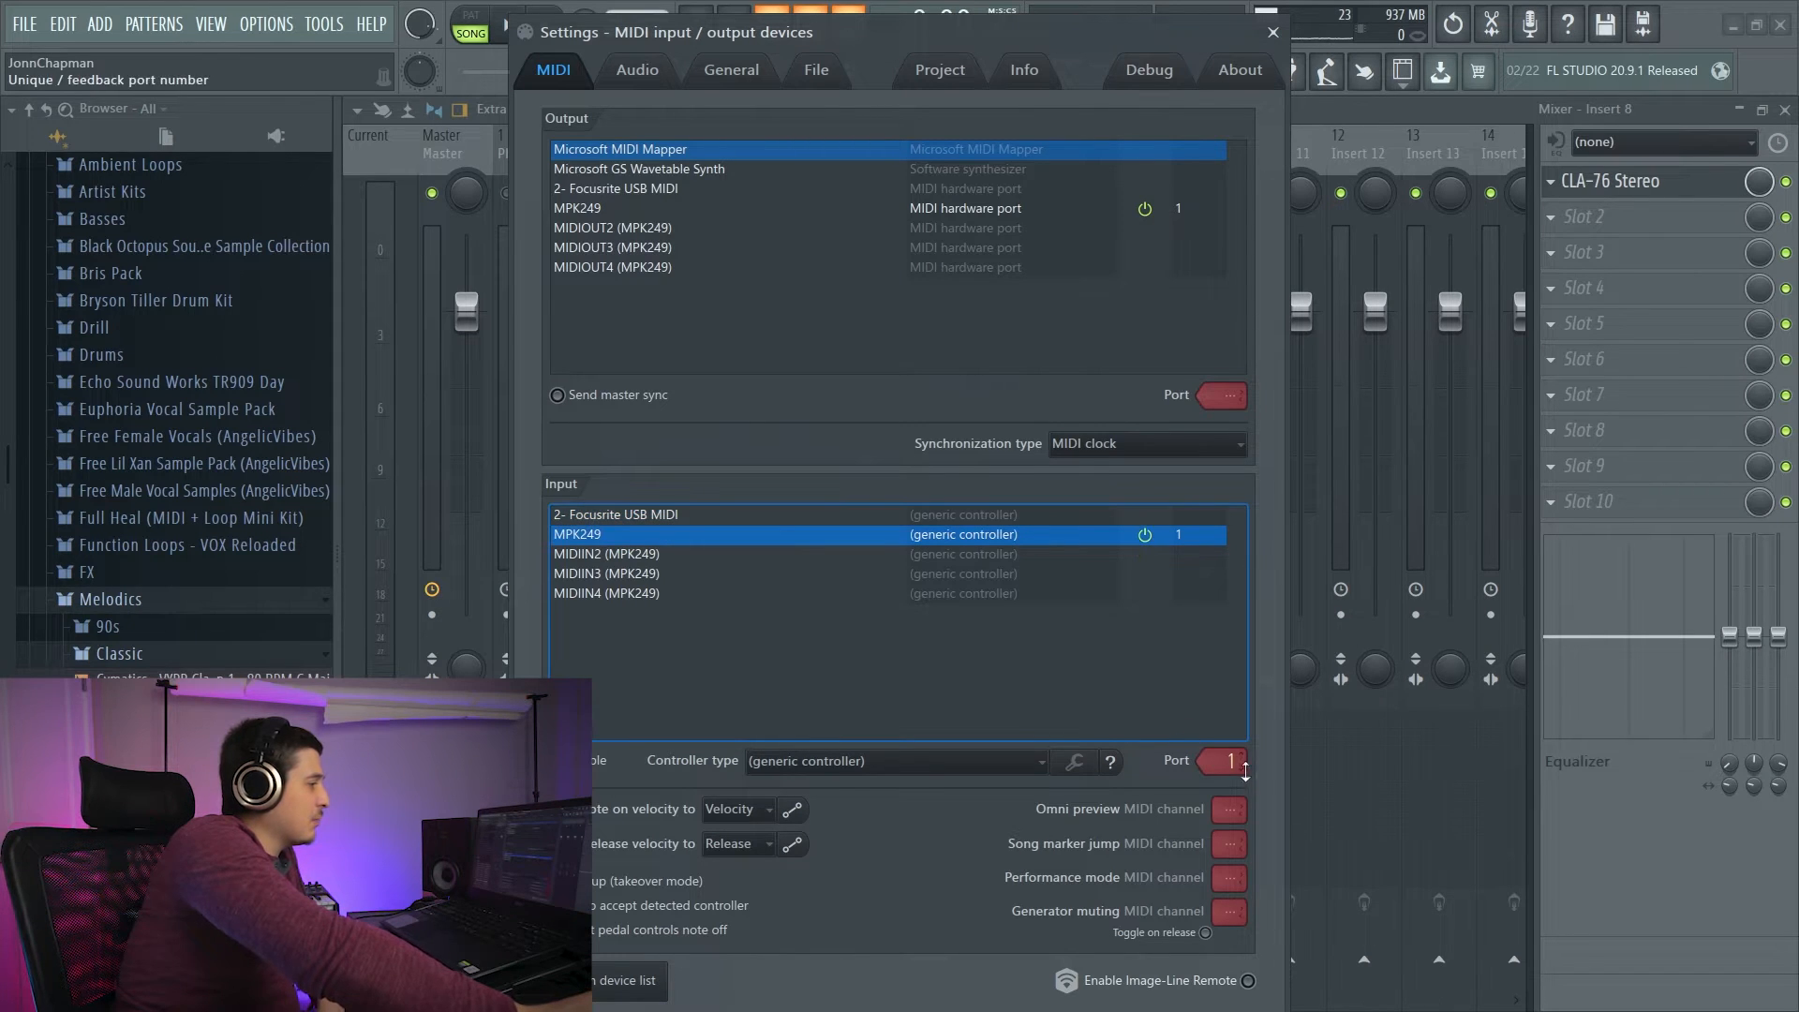
{"action": "left_click", "coordinate": [1272, 32]}
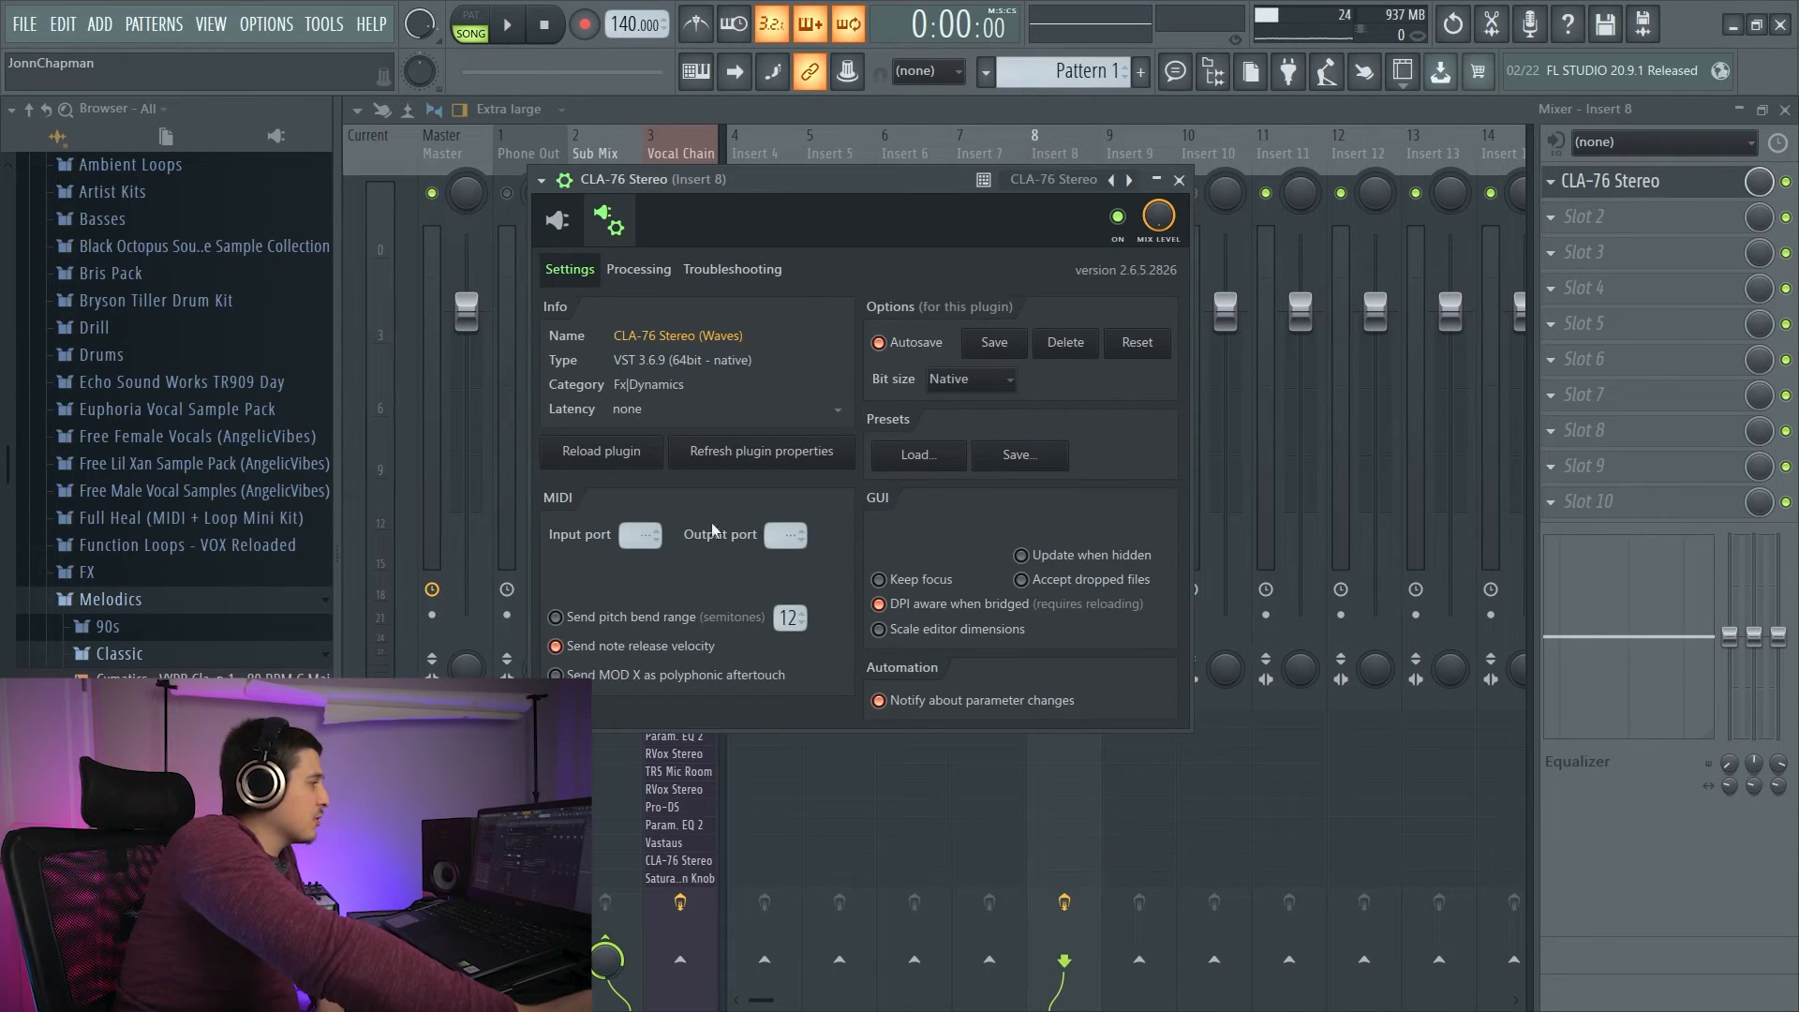
{"action": "left_click_drag", "start_coordinate": [640, 535], "coordinate": [645, 523]}
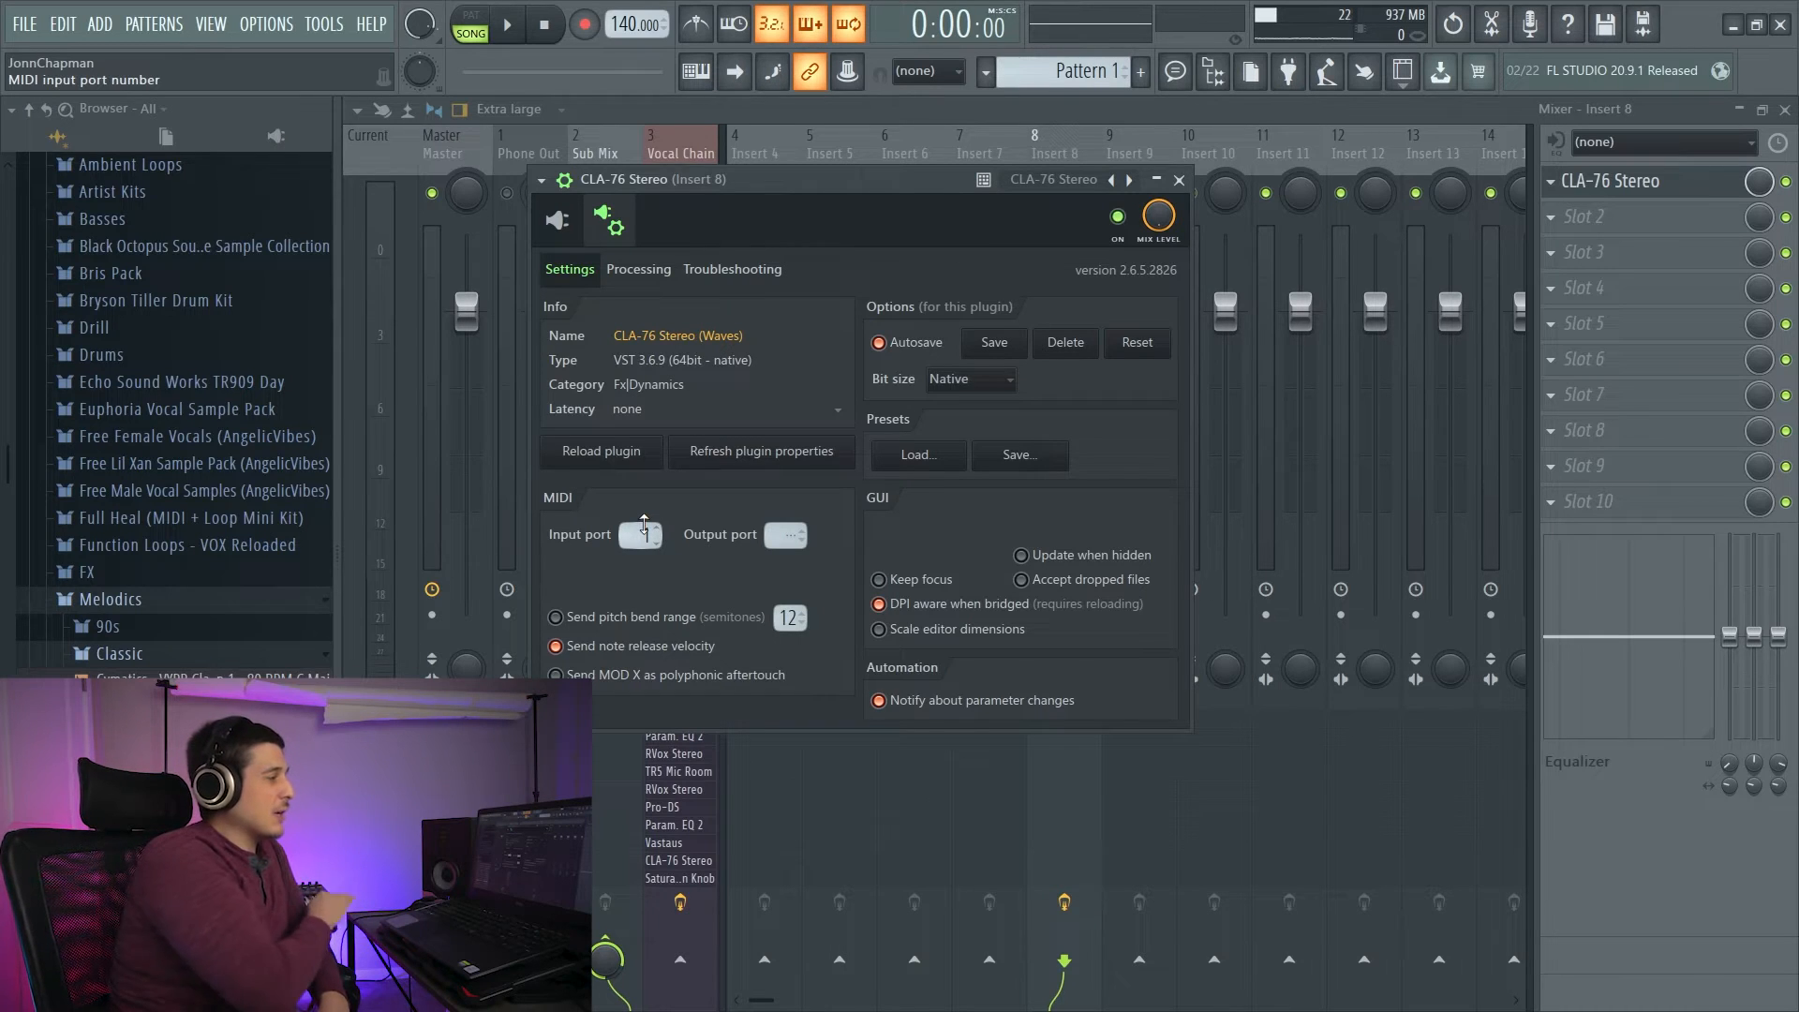
{"action": "left_click_drag", "start_coordinate": [641, 535], "coordinate": [641, 563]}
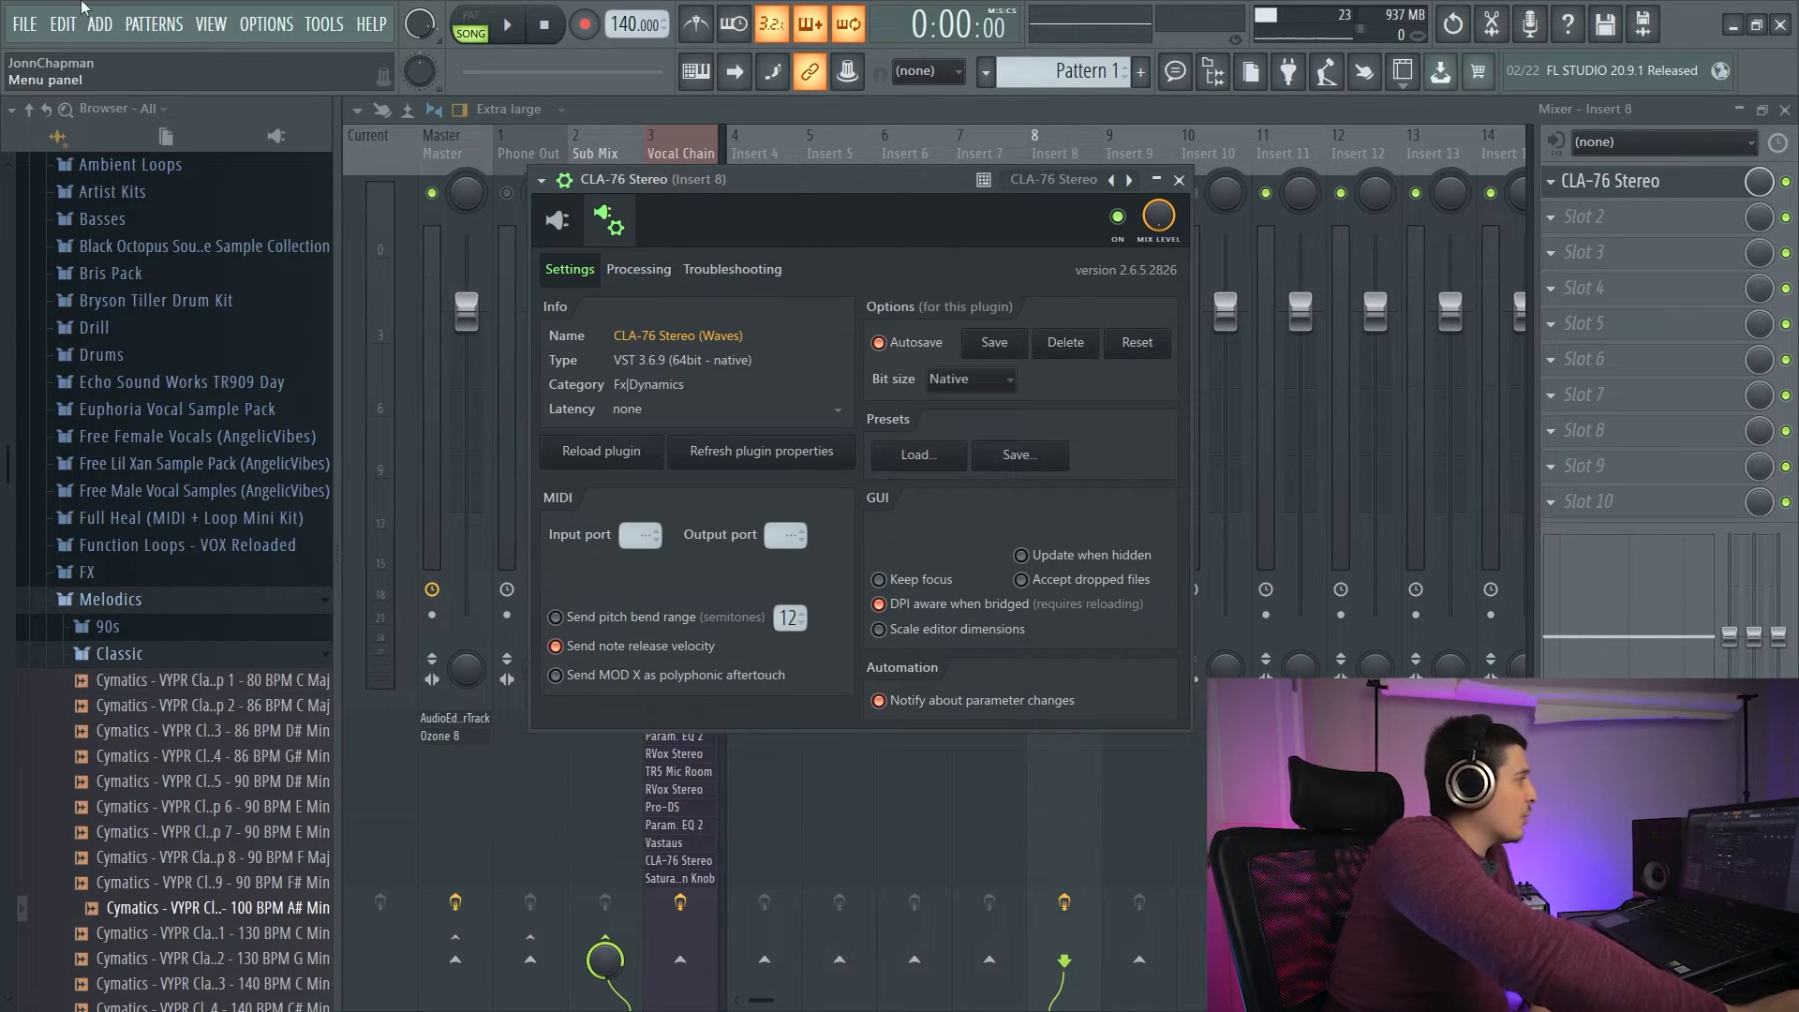
Add a MIDI Out channel and move its window over the CLA-76 Stereo settings.
{"action": "left_click", "coordinate": [99, 23]}
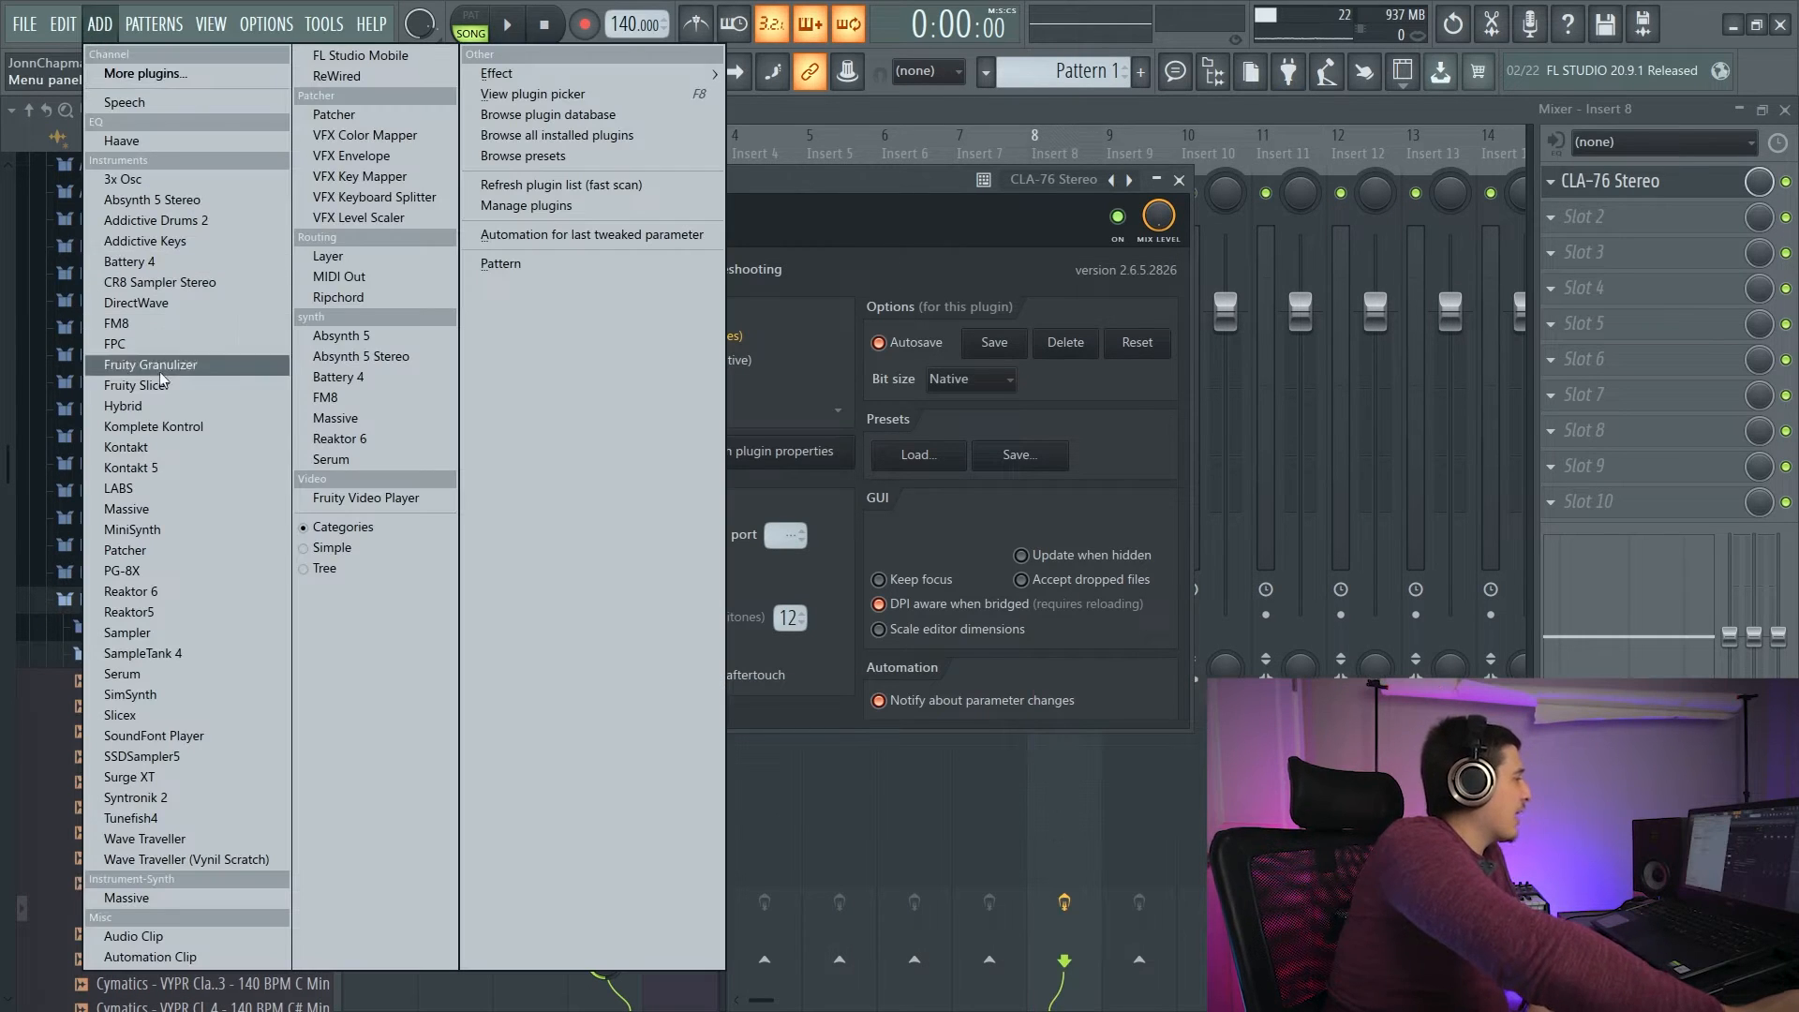
{"action": "left_click", "coordinate": [384, 275]}
{"action": "left_click_drag", "start_coordinate": [611, 406], "coordinate": [646, 259]}
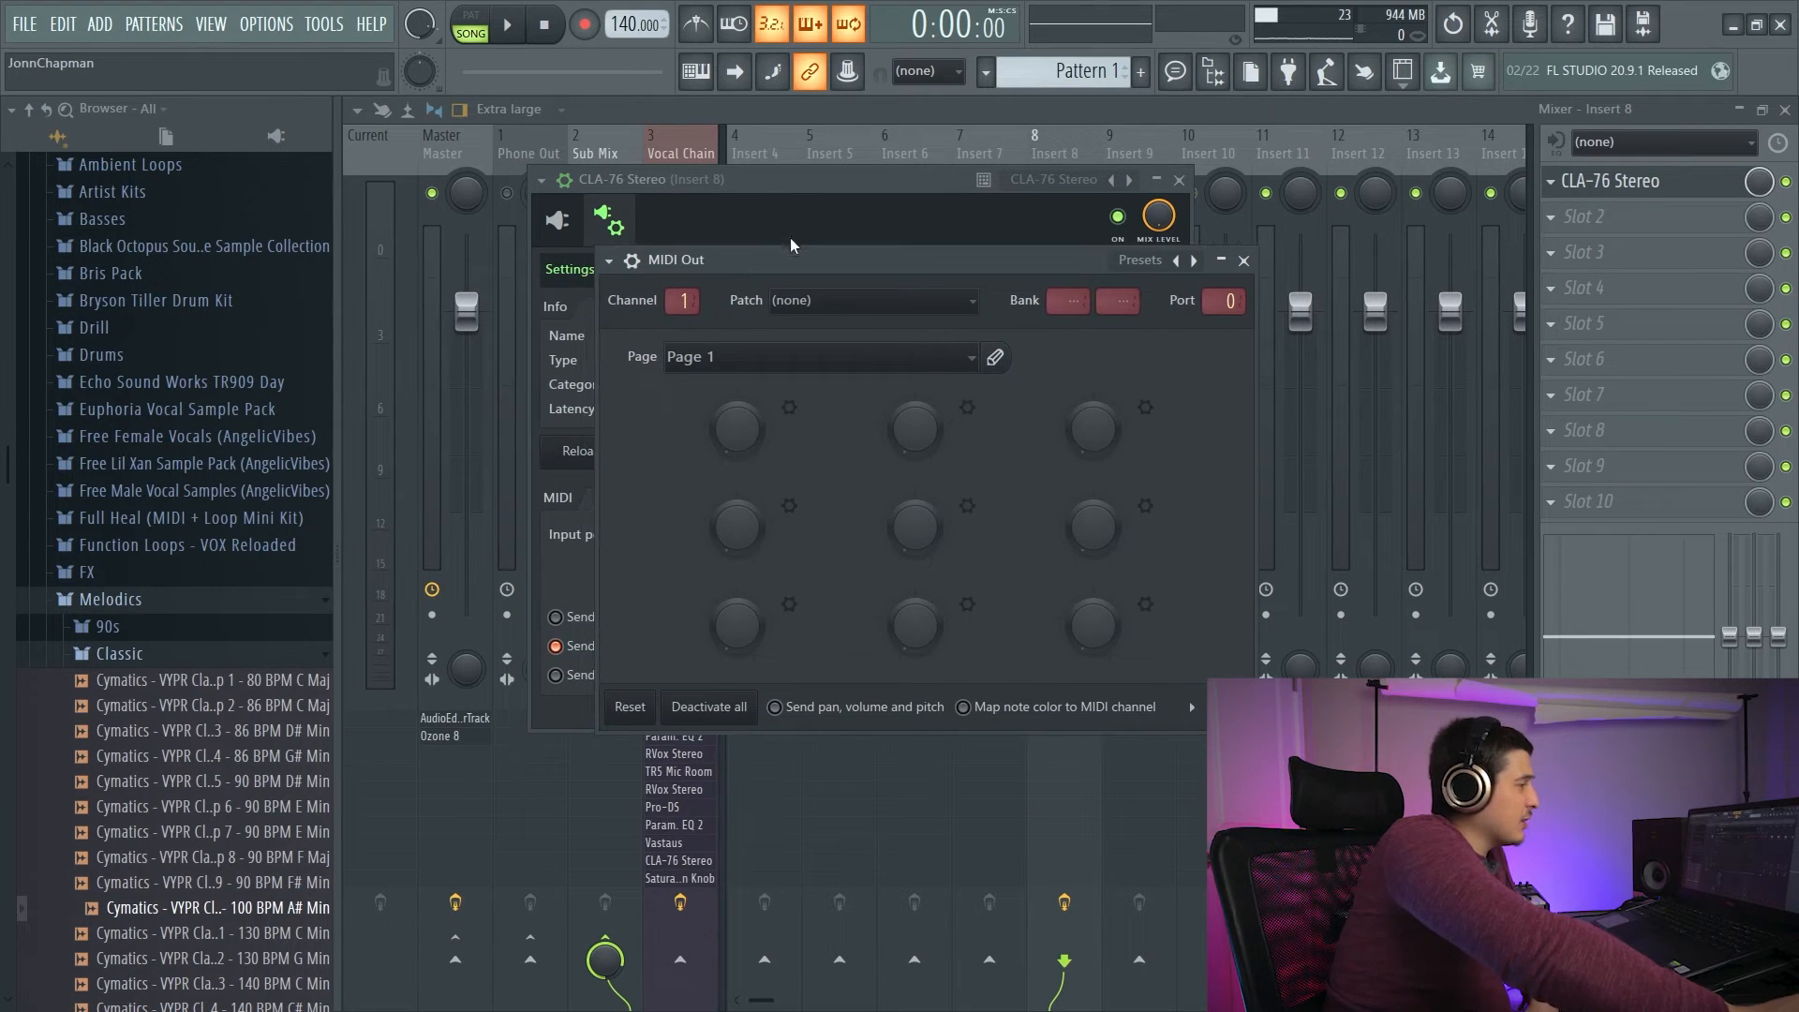
Open the MIDI Out channel's piano roll from the channel rack and place a four-bar note on F5 at bar 1.
{"action": "key", "text": "F6"}
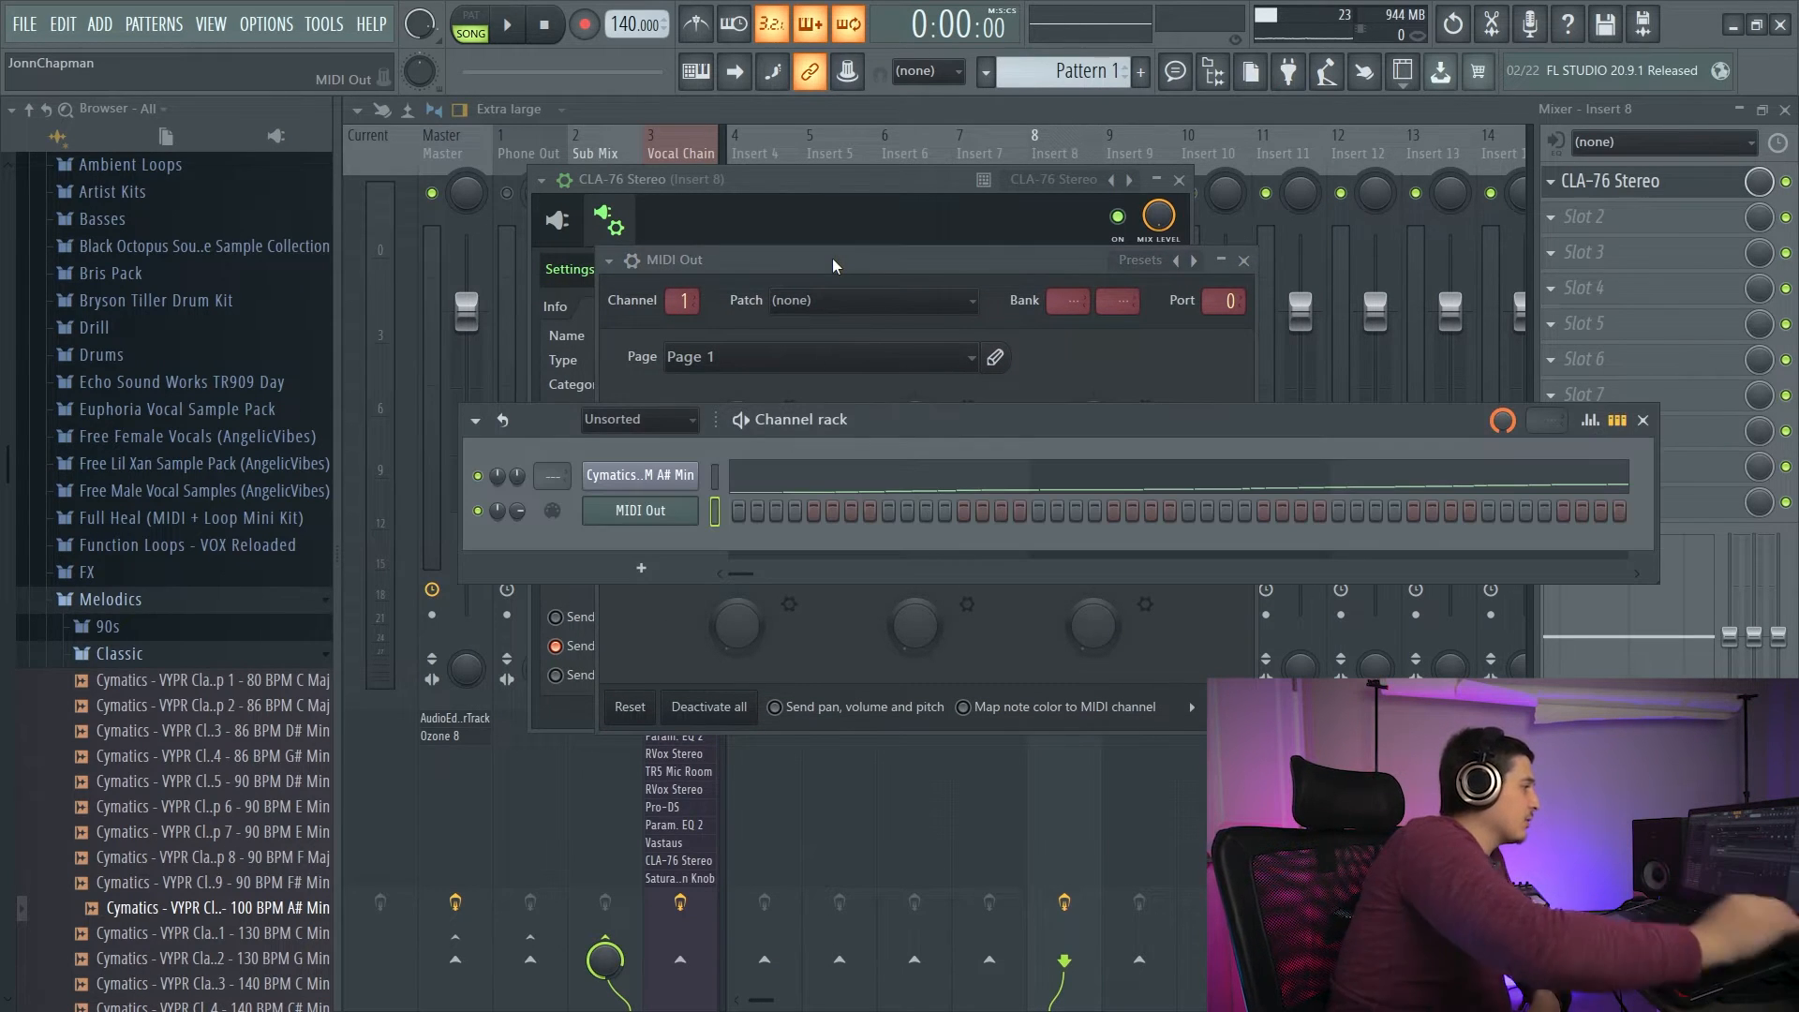
{"action": "right_click", "coordinate": [694, 506]}
{"action": "left_click", "coordinate": [797, 509]}
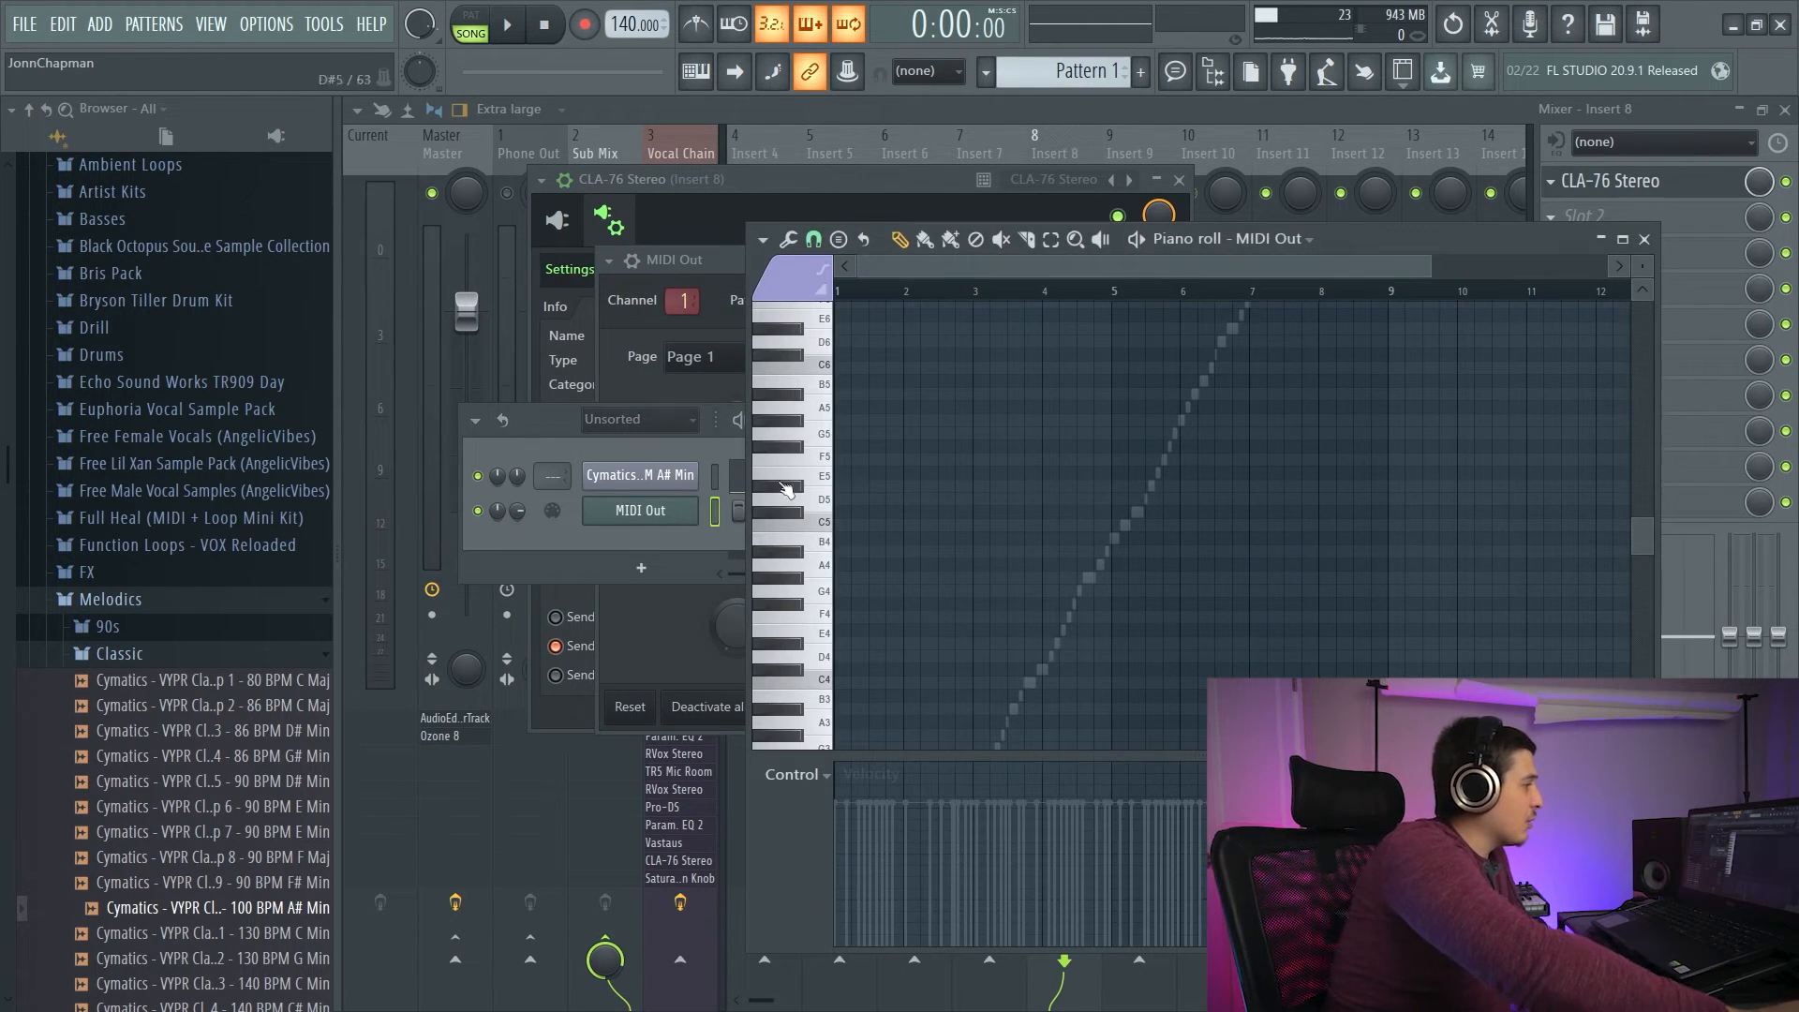
{"action": "left_click", "coordinate": [895, 581]}
{"action": "left_click_drag", "start_coordinate": [937, 576], "coordinate": [878, 459]}
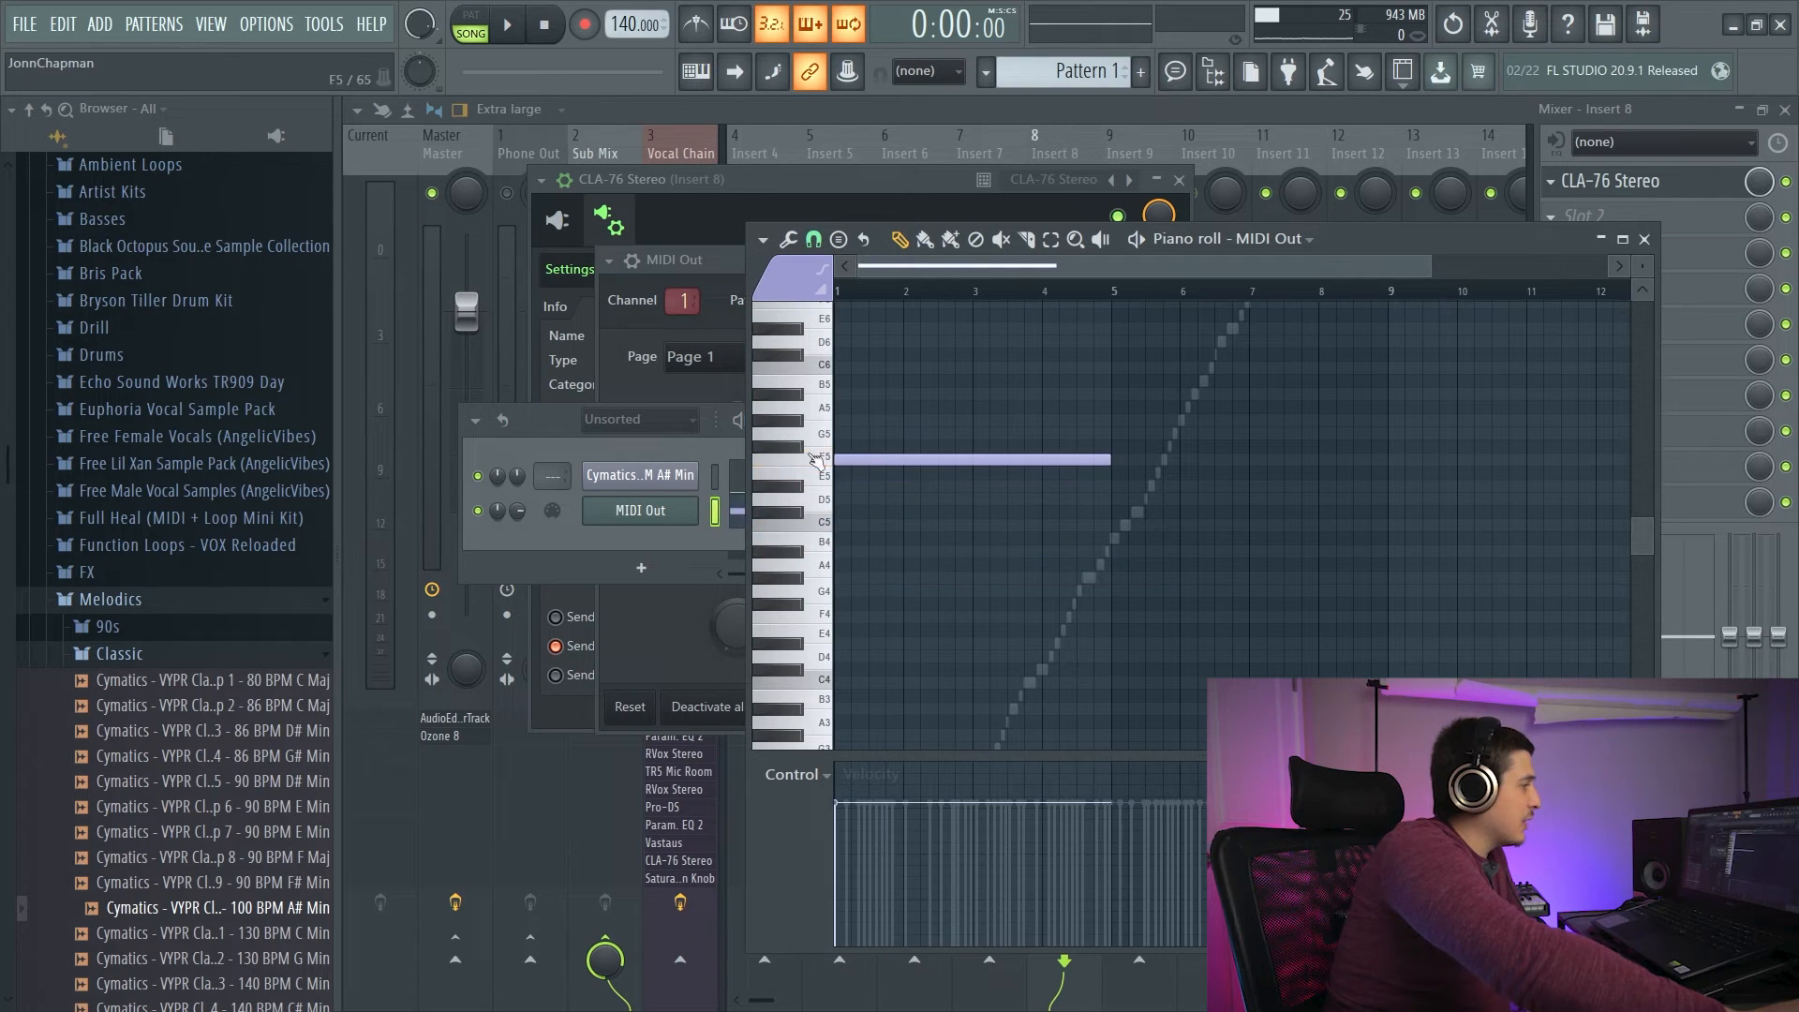
{"action": "left_click", "coordinate": [743, 511]}
{"action": "left_click", "coordinate": [747, 517]}
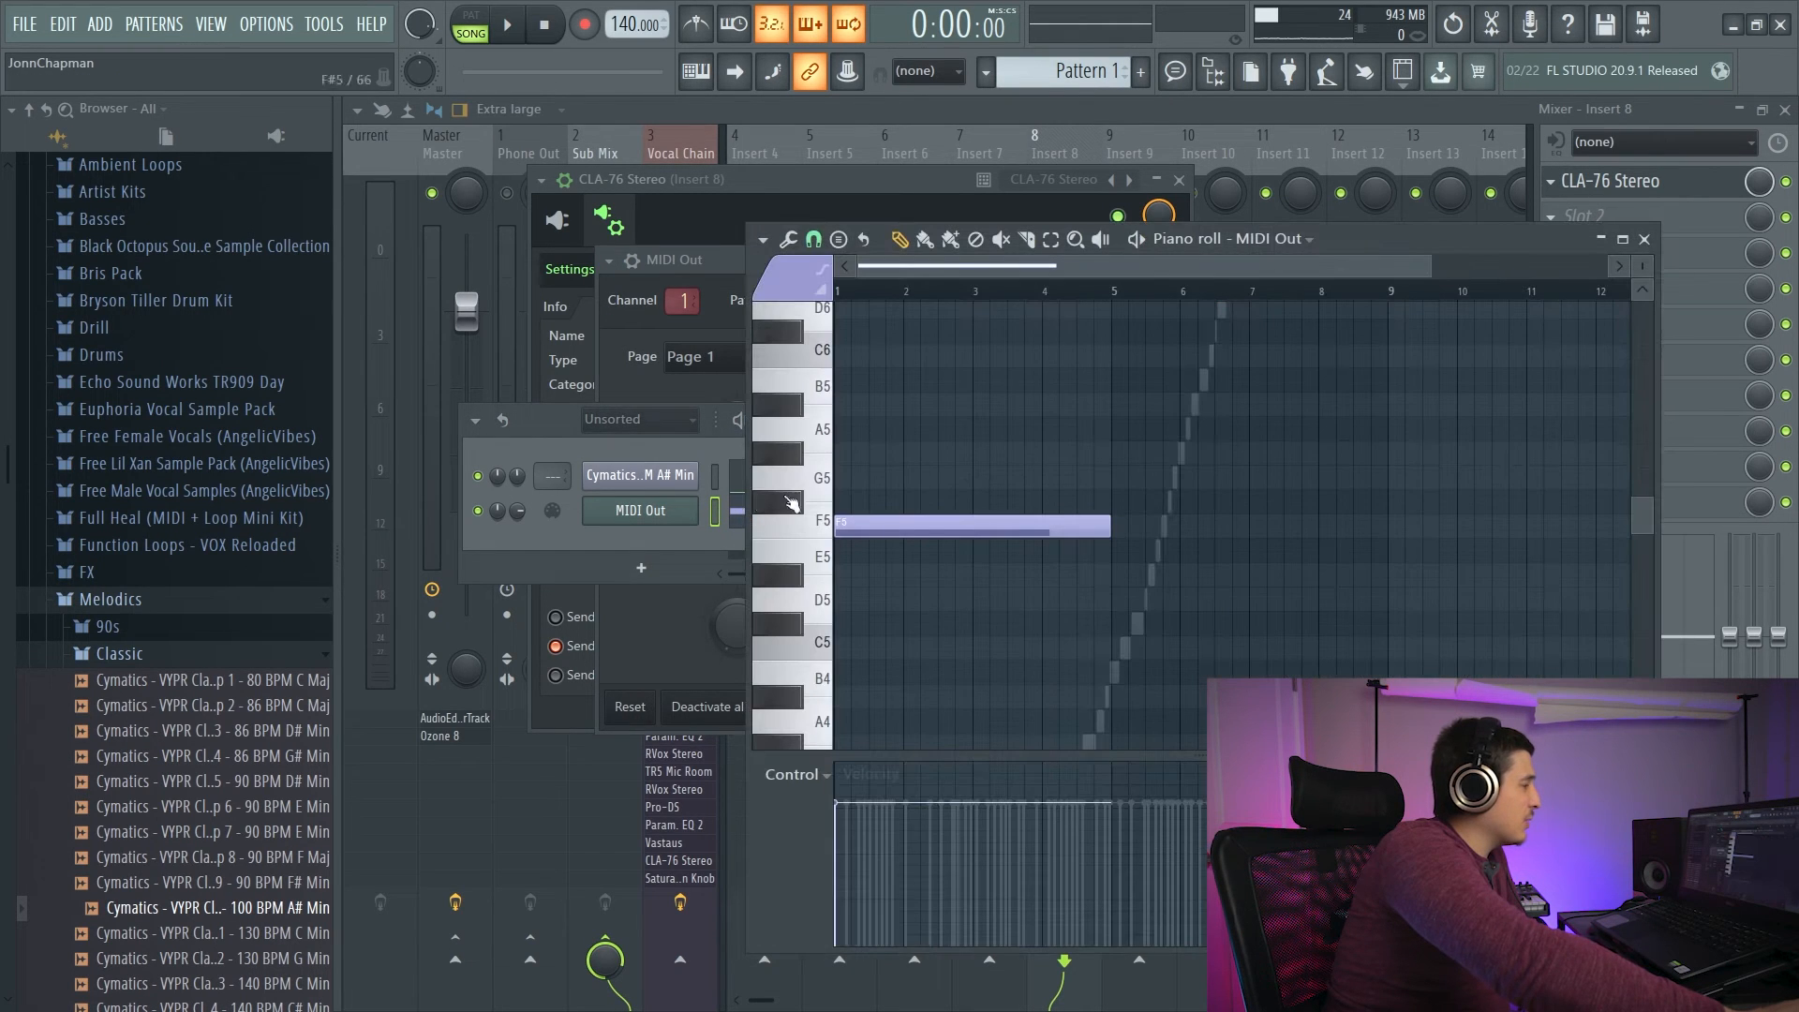
Close the MIDI Out piano roll and set CLA-76 Stereo's MIDI input port to 6, matching the MIDI Out port.
{"action": "left_click", "coordinate": [1651, 235]}
{"action": "left_click_drag", "start_coordinate": [899, 261], "coordinate": [855, 384]}
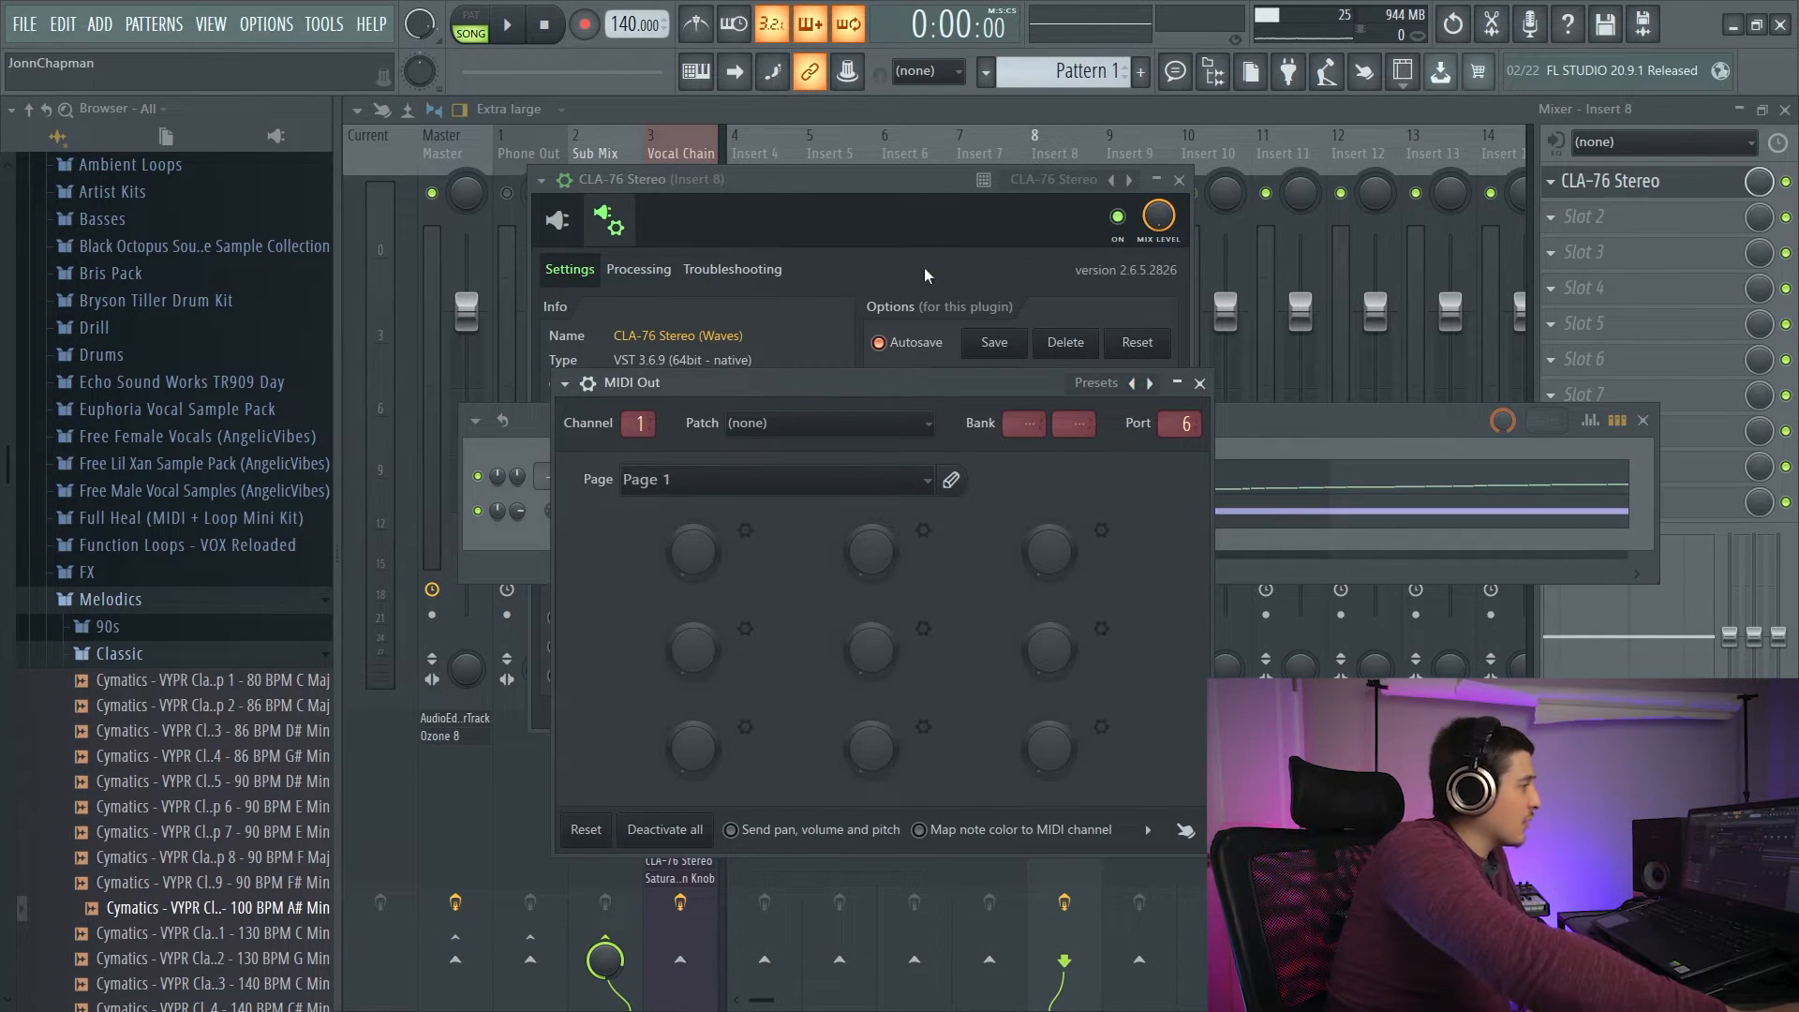
{"action": "left_click", "coordinate": [775, 180]}
{"action": "left_click_drag", "start_coordinate": [642, 535], "coordinate": [642, 521]}
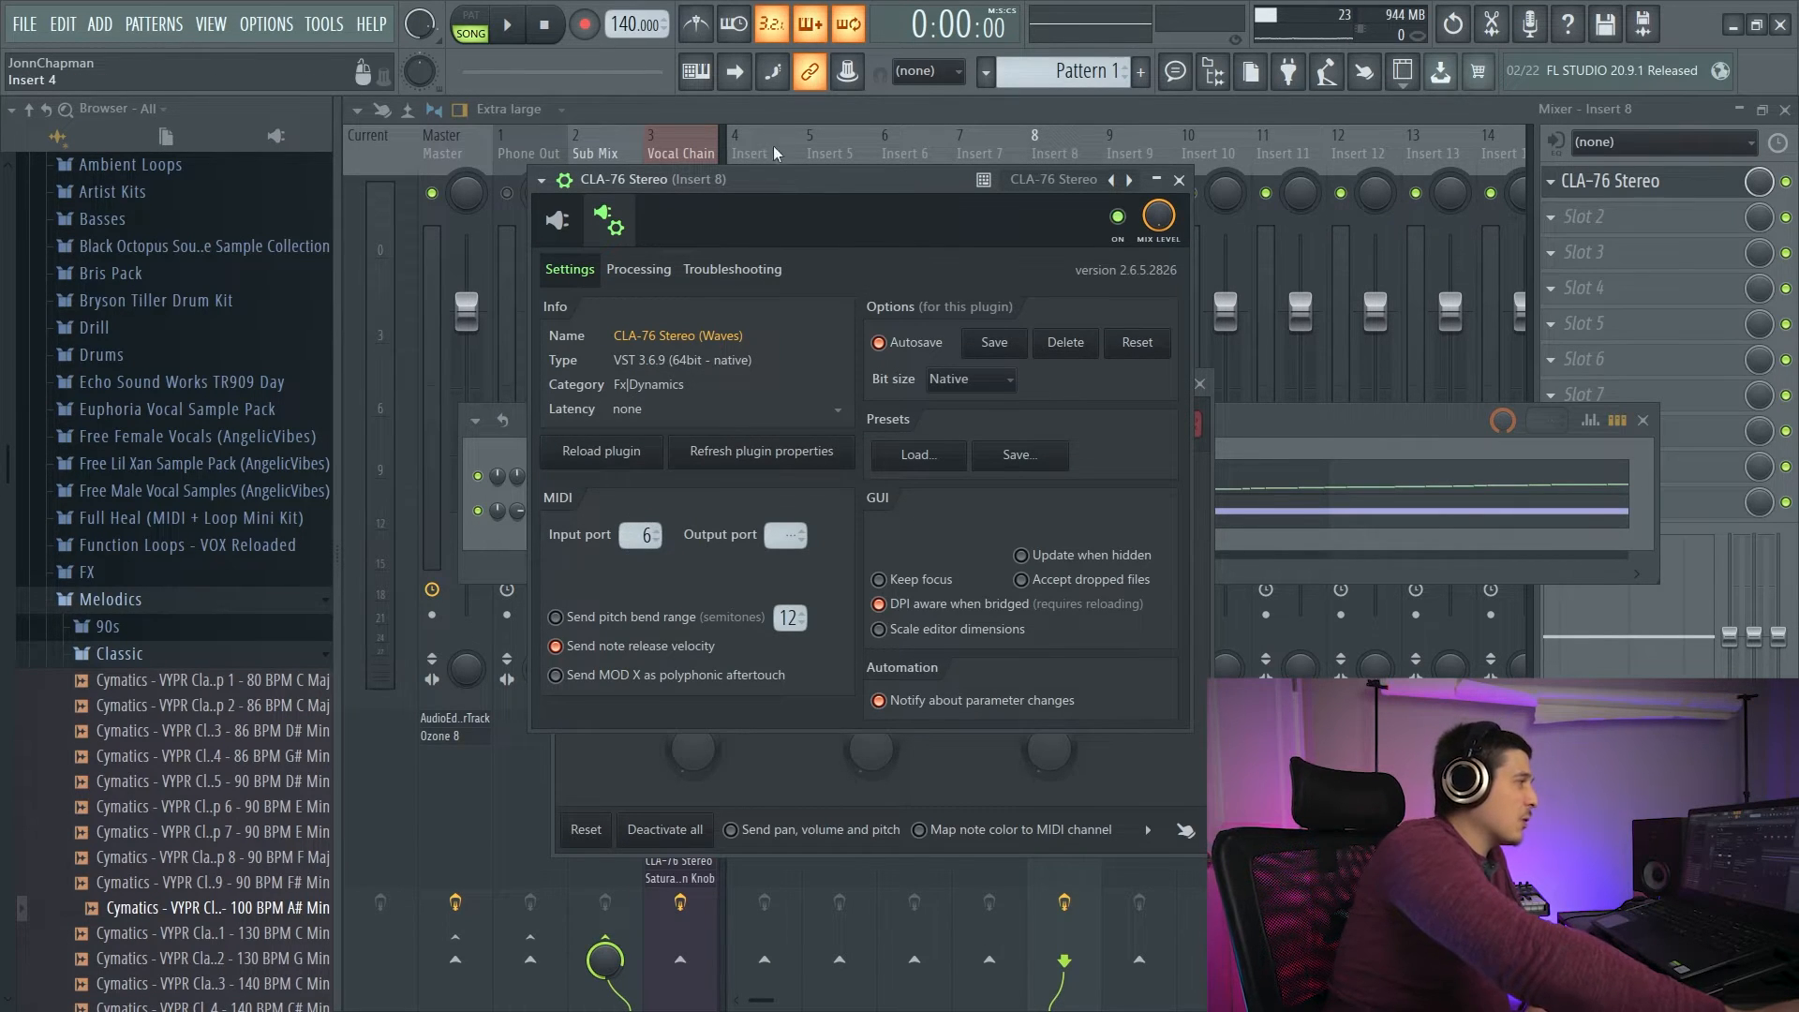
{"action": "left_click_drag", "start_coordinate": [768, 173], "coordinate": [875, 257]}
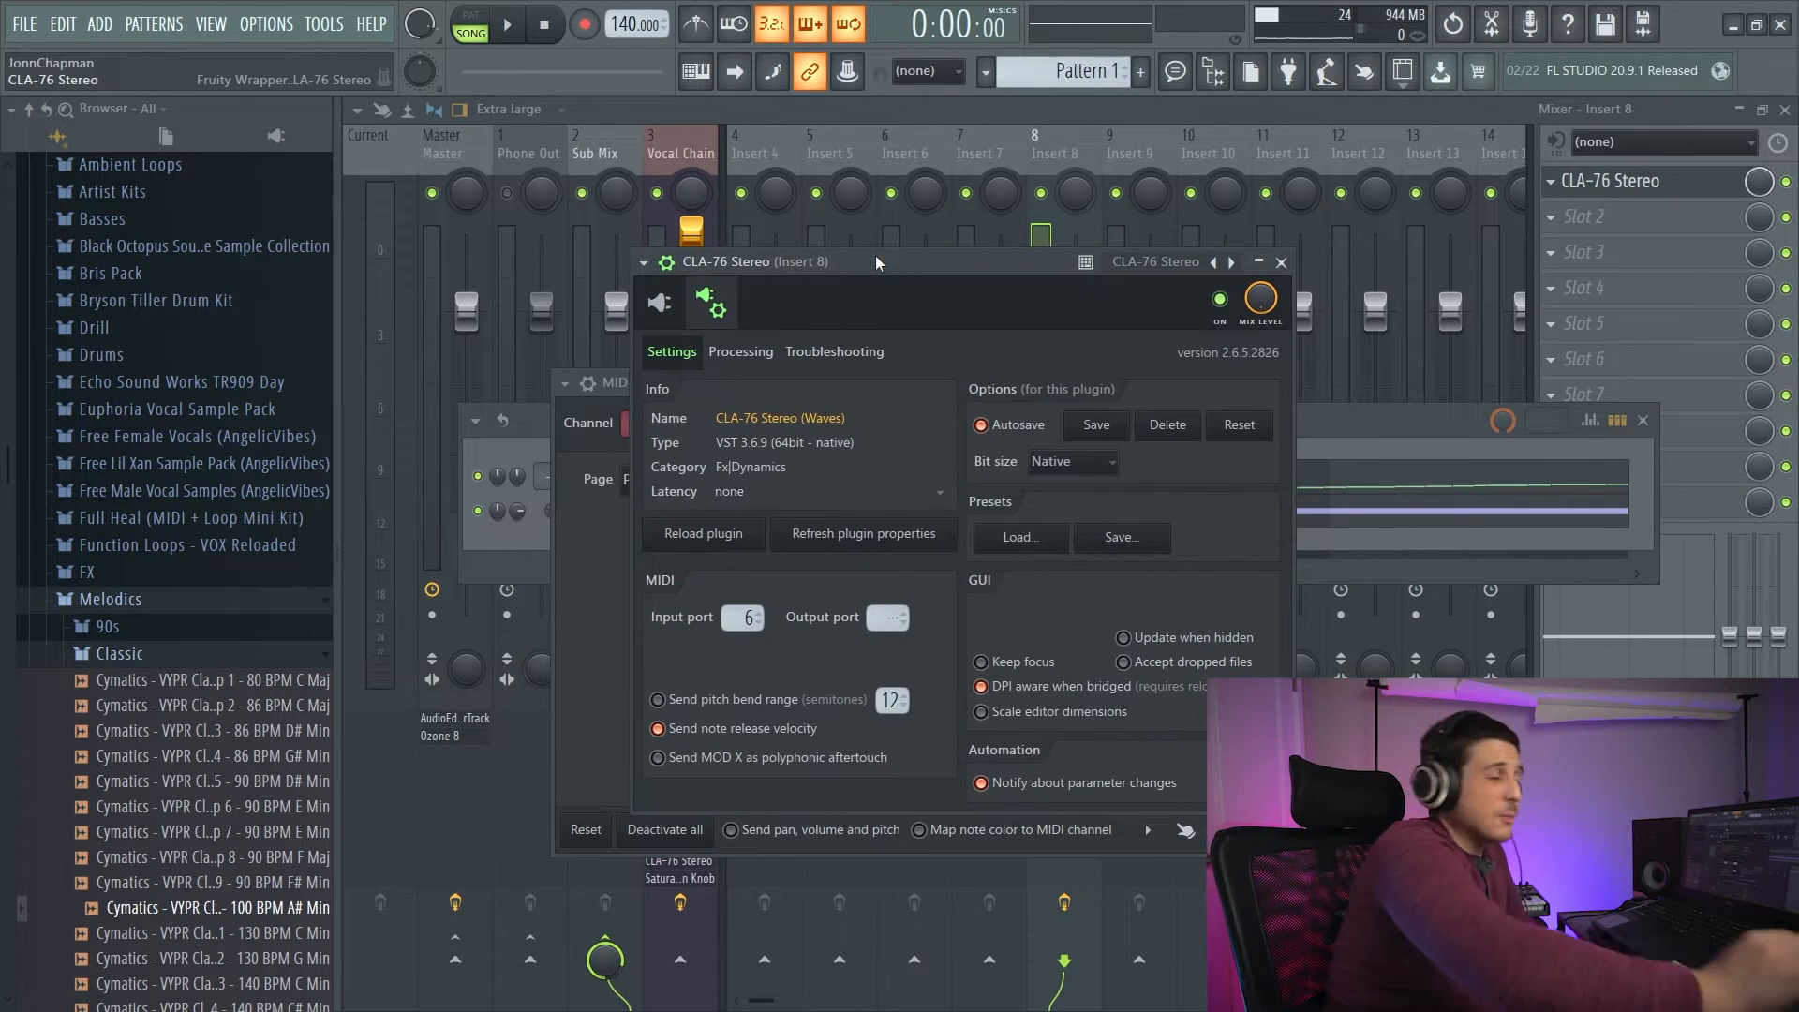
Reopen the MIDI Out channel's piano roll from the channel rack and clear CLA-76 Stereo's MIDI input port.
{"action": "key", "text": "F6"}
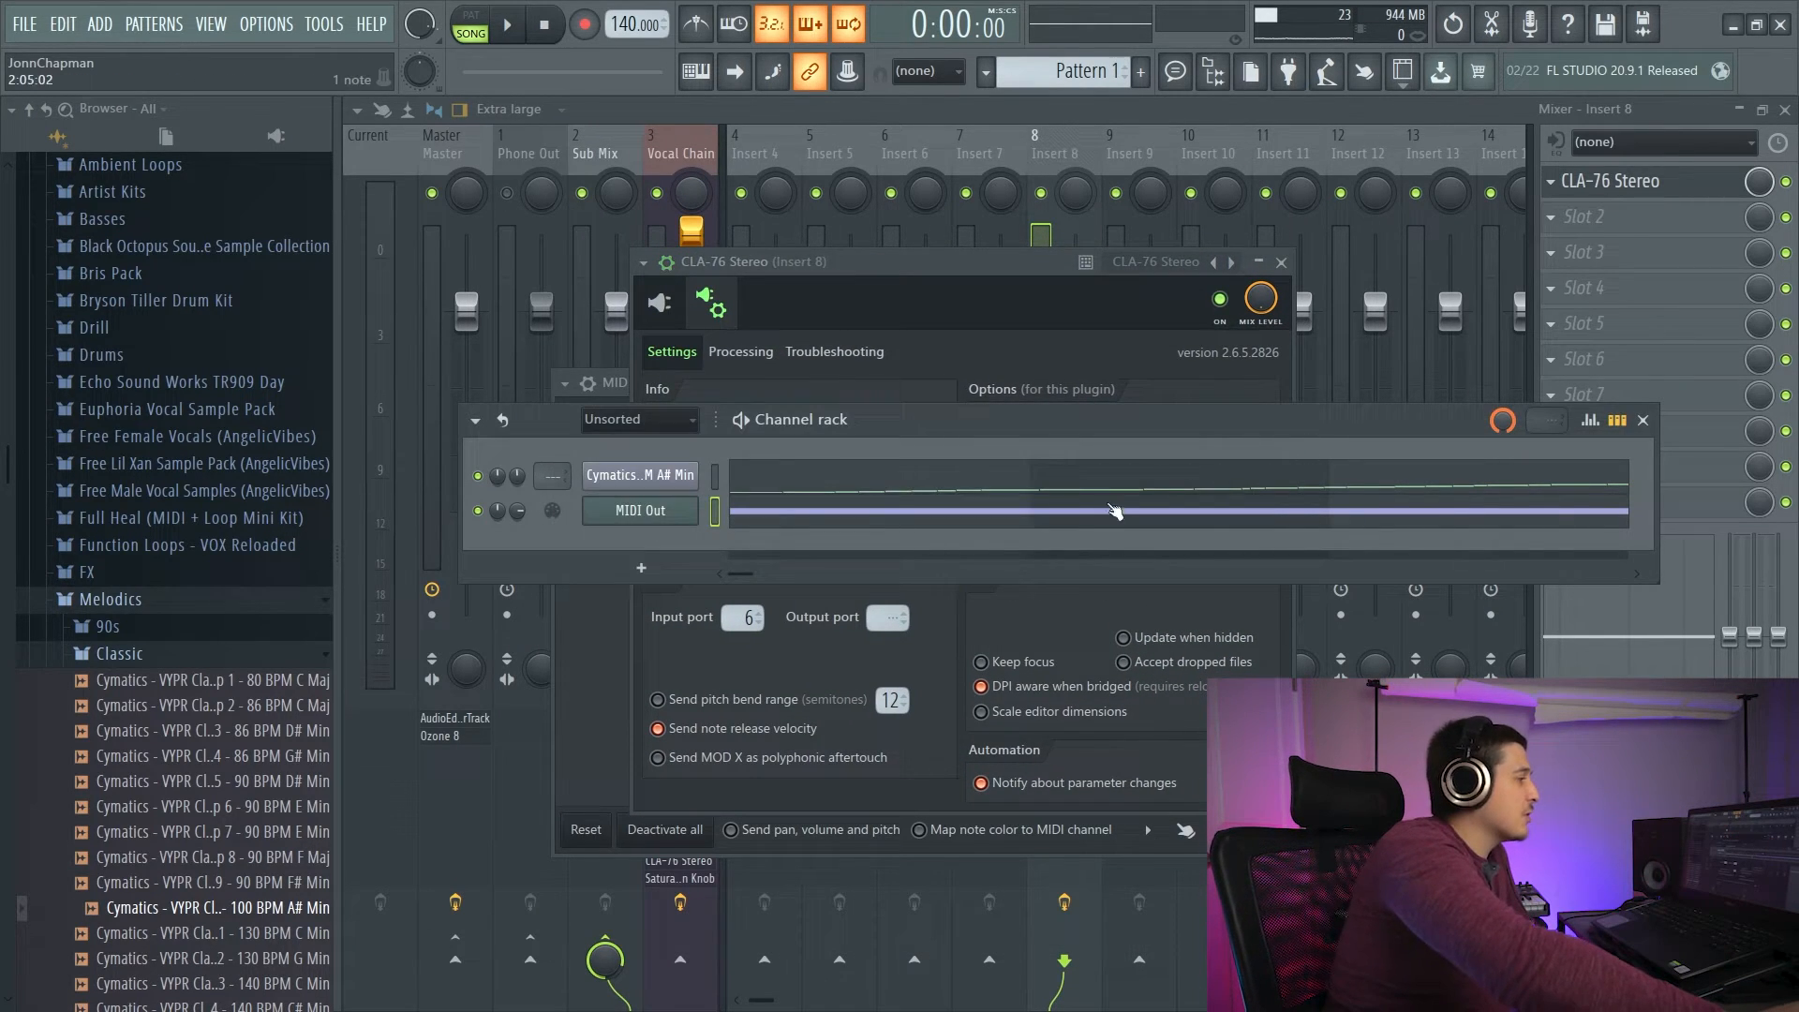
{"action": "left_click", "coordinate": [1095, 520]}
{"action": "left_click_drag", "start_coordinate": [1068, 524], "coordinate": [968, 514]}
{"action": "left_click", "coordinate": [825, 527]}
{"action": "left_click", "coordinate": [560, 404]}
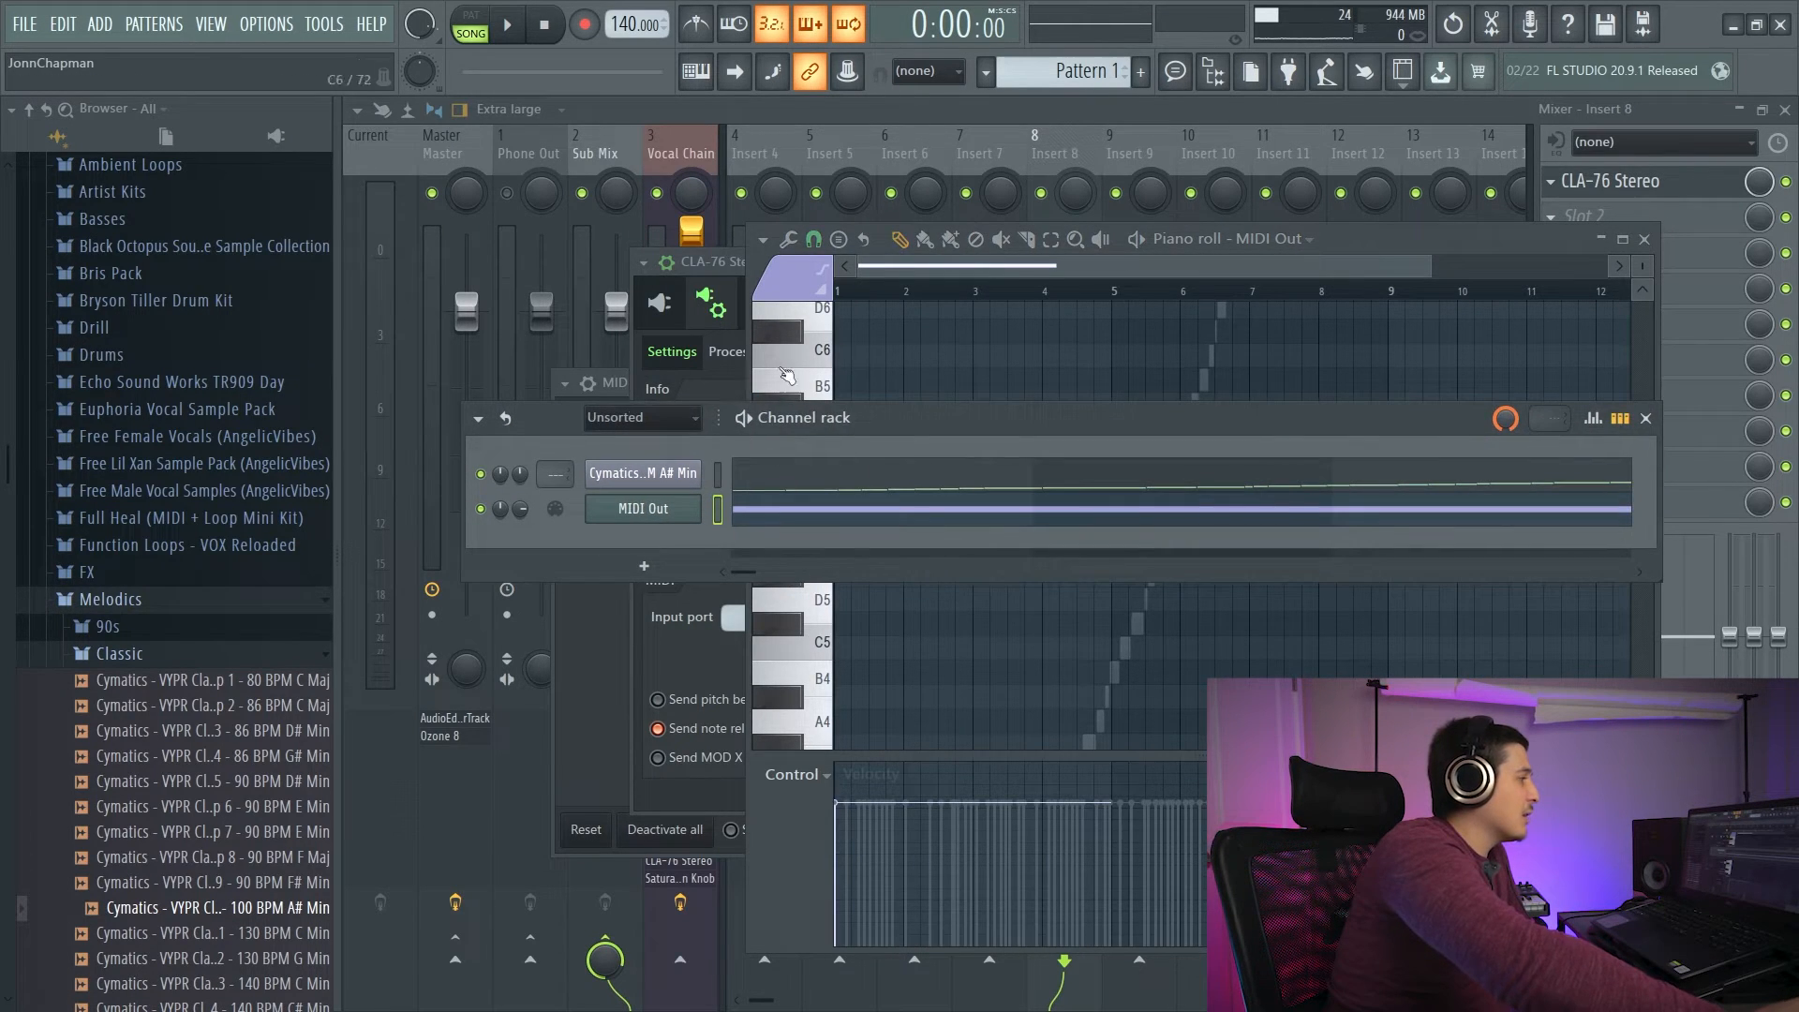
{"action": "left_click", "coordinate": [721, 534]}
{"action": "left_click_drag", "start_coordinate": [742, 617], "coordinate": [745, 629]}
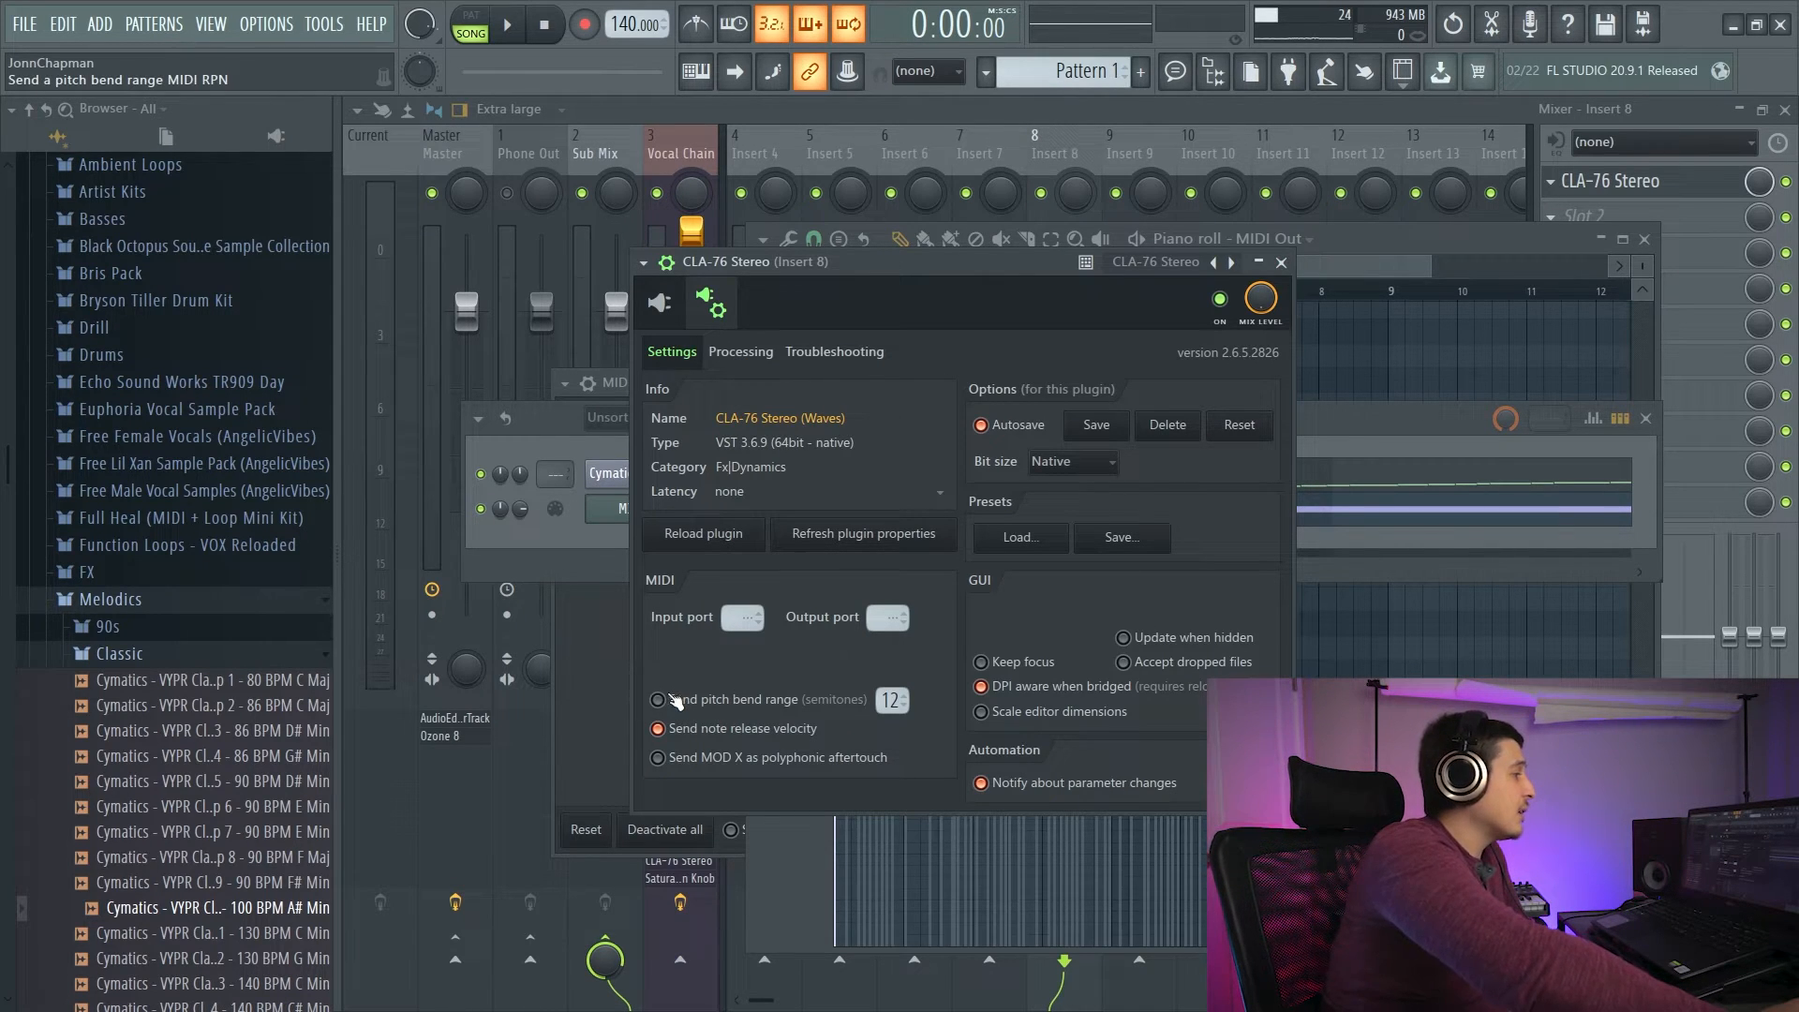
Try the Send pitch bend range option and enable Send MOD X as polyphonic aftertouch for CLA-76 Stereo.
{"action": "left_click_drag", "start_coordinate": [982, 264], "coordinate": [1136, 357]}
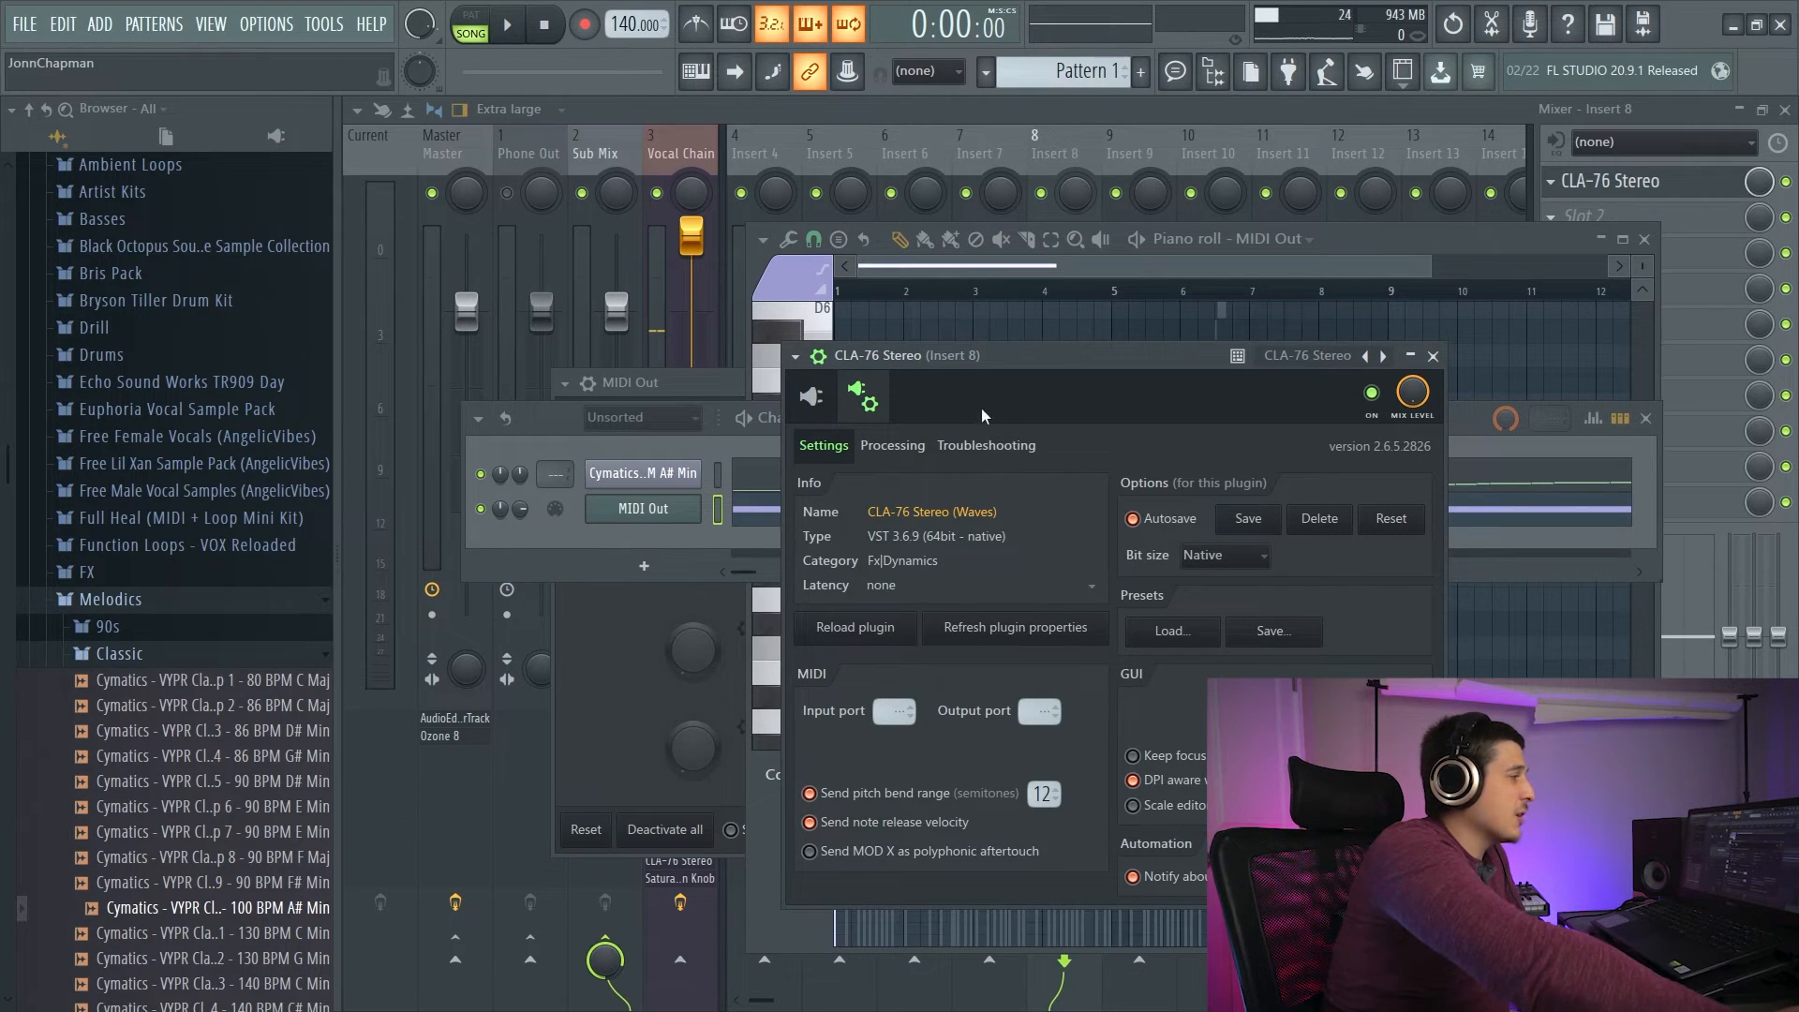
{"action": "left_click_drag", "start_coordinate": [958, 357], "coordinate": [862, 170]}
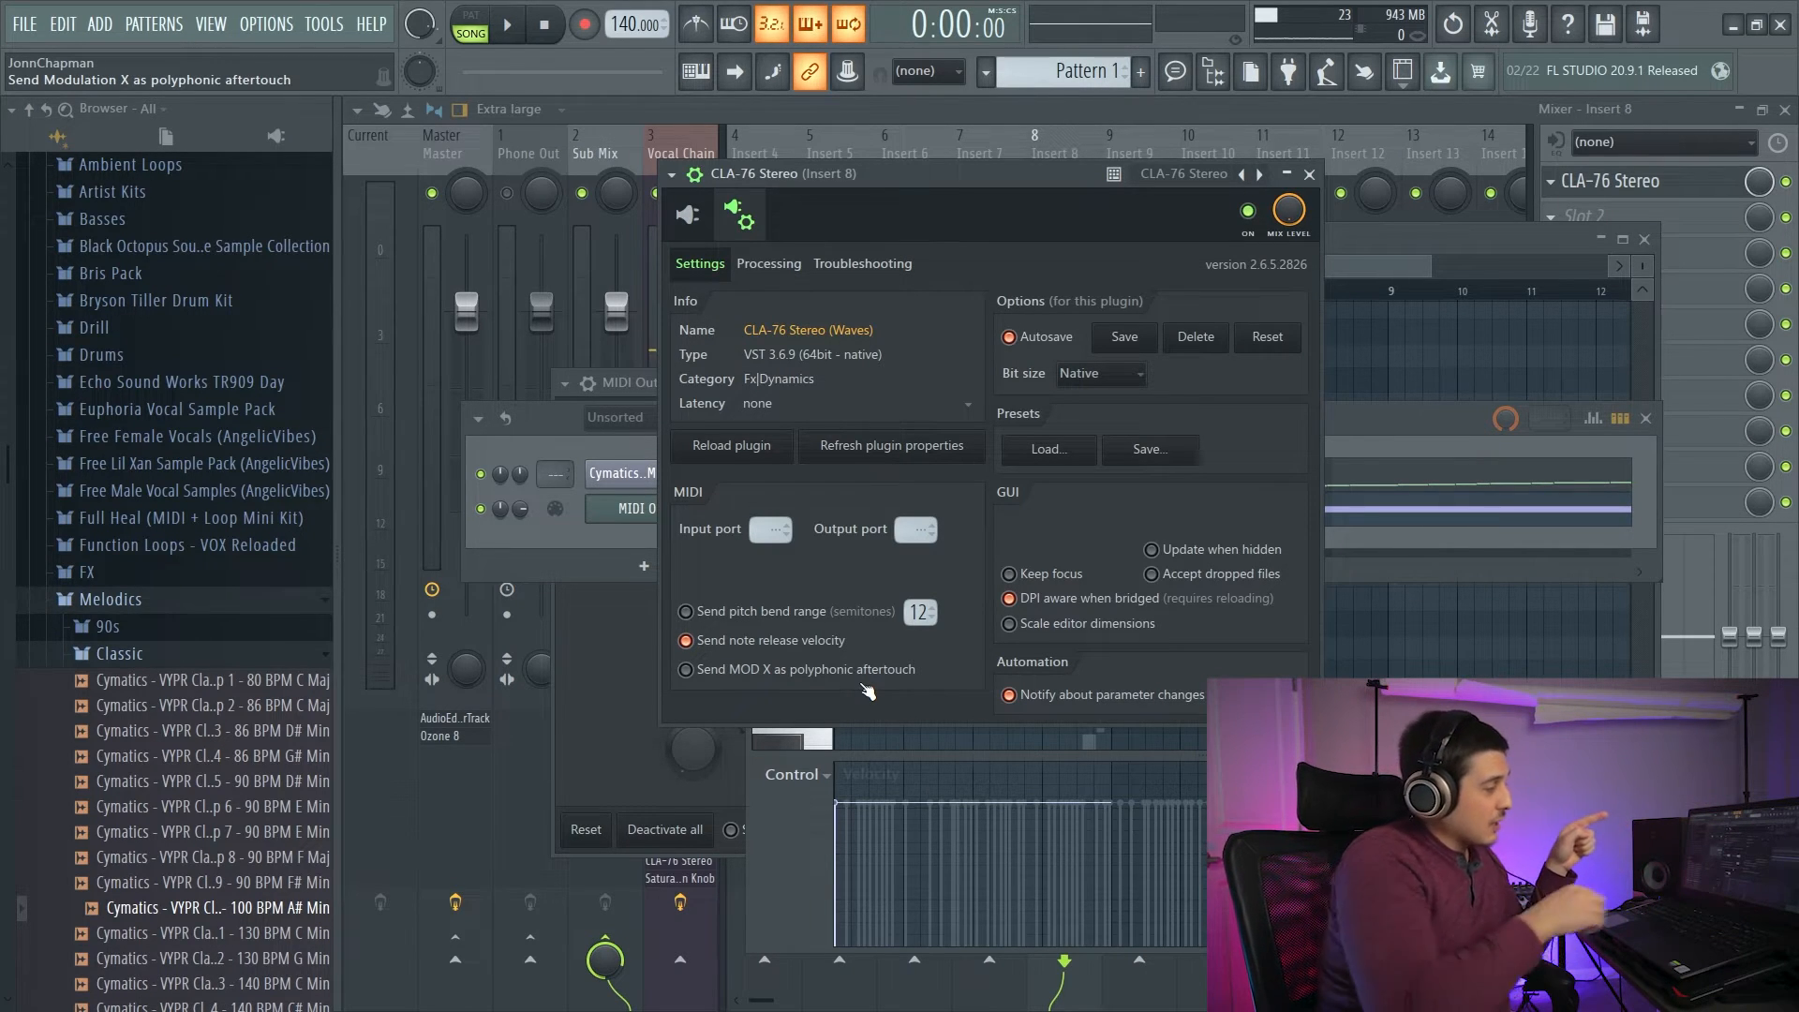
{"action": "left_click", "coordinate": [687, 670]}
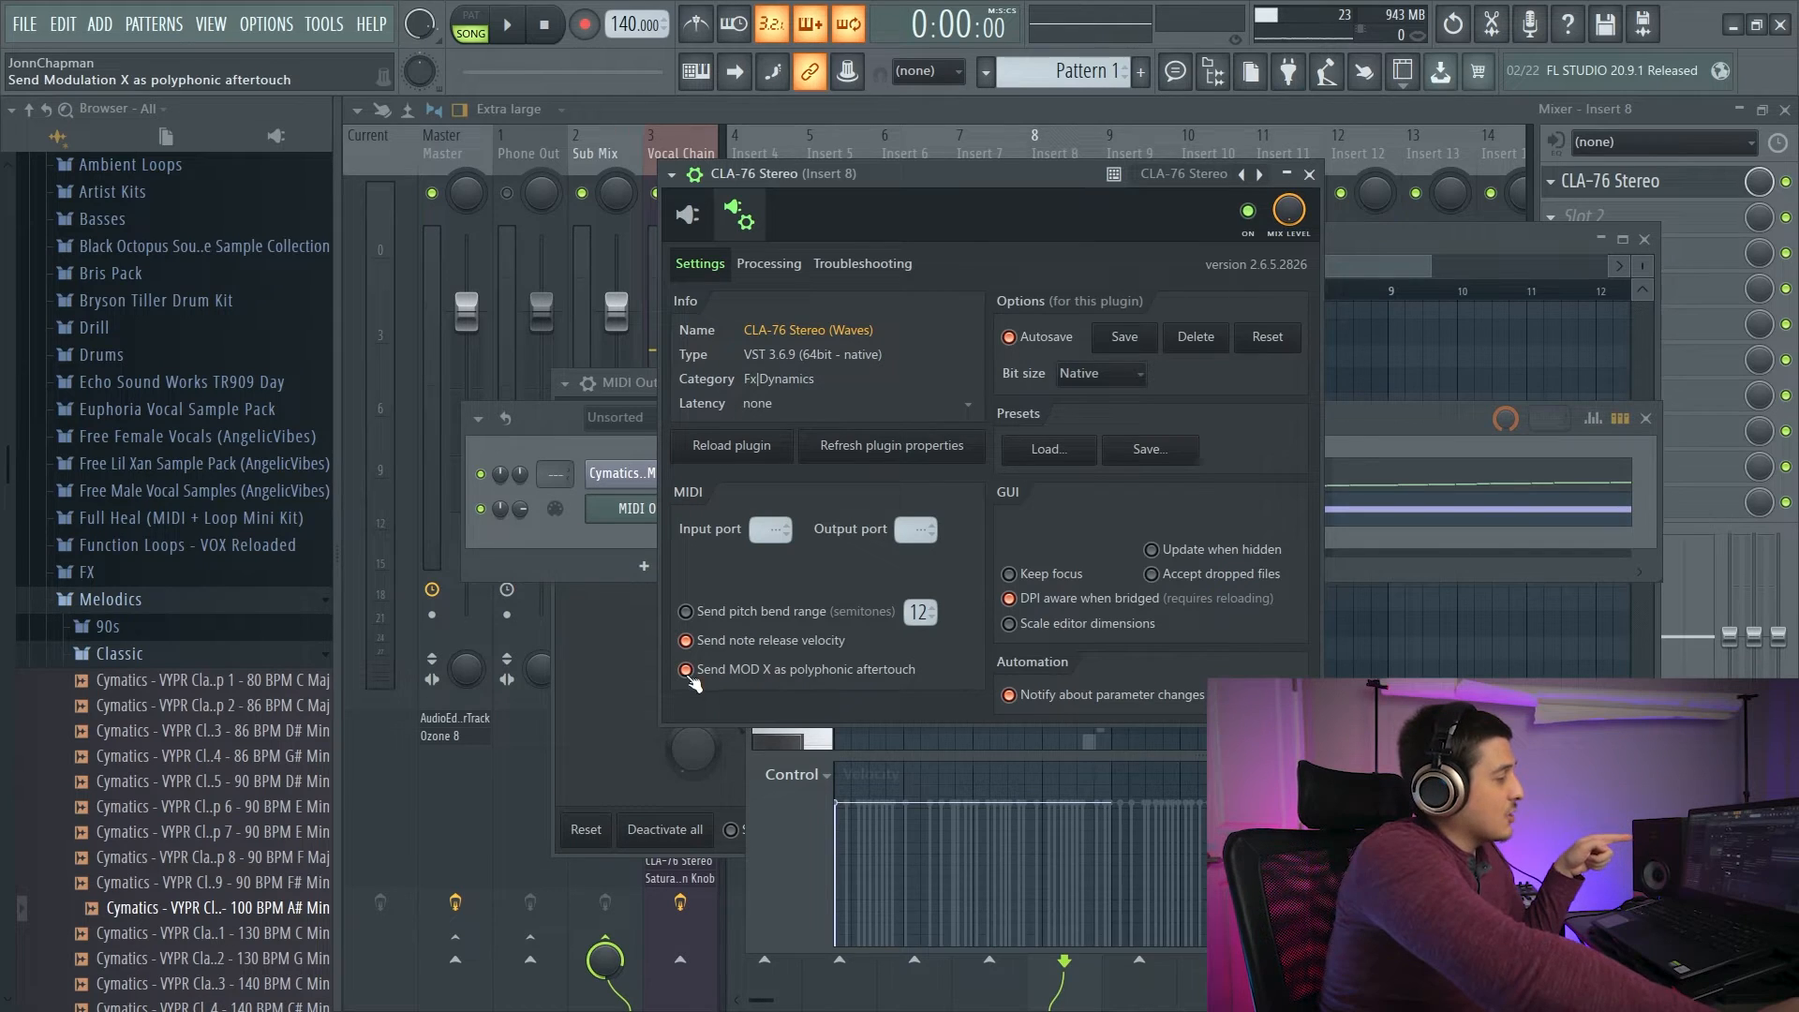
Show Mod X as the control target in the Cymatics melody loop's piano roll and draw a wave-like curve of values across its notes.
{"action": "left_click", "coordinate": [776, 829]}
{"action": "left_click_drag", "start_coordinate": [1421, 246], "coordinate": [1183, 170]}
{"action": "left_click", "coordinate": [590, 701]}
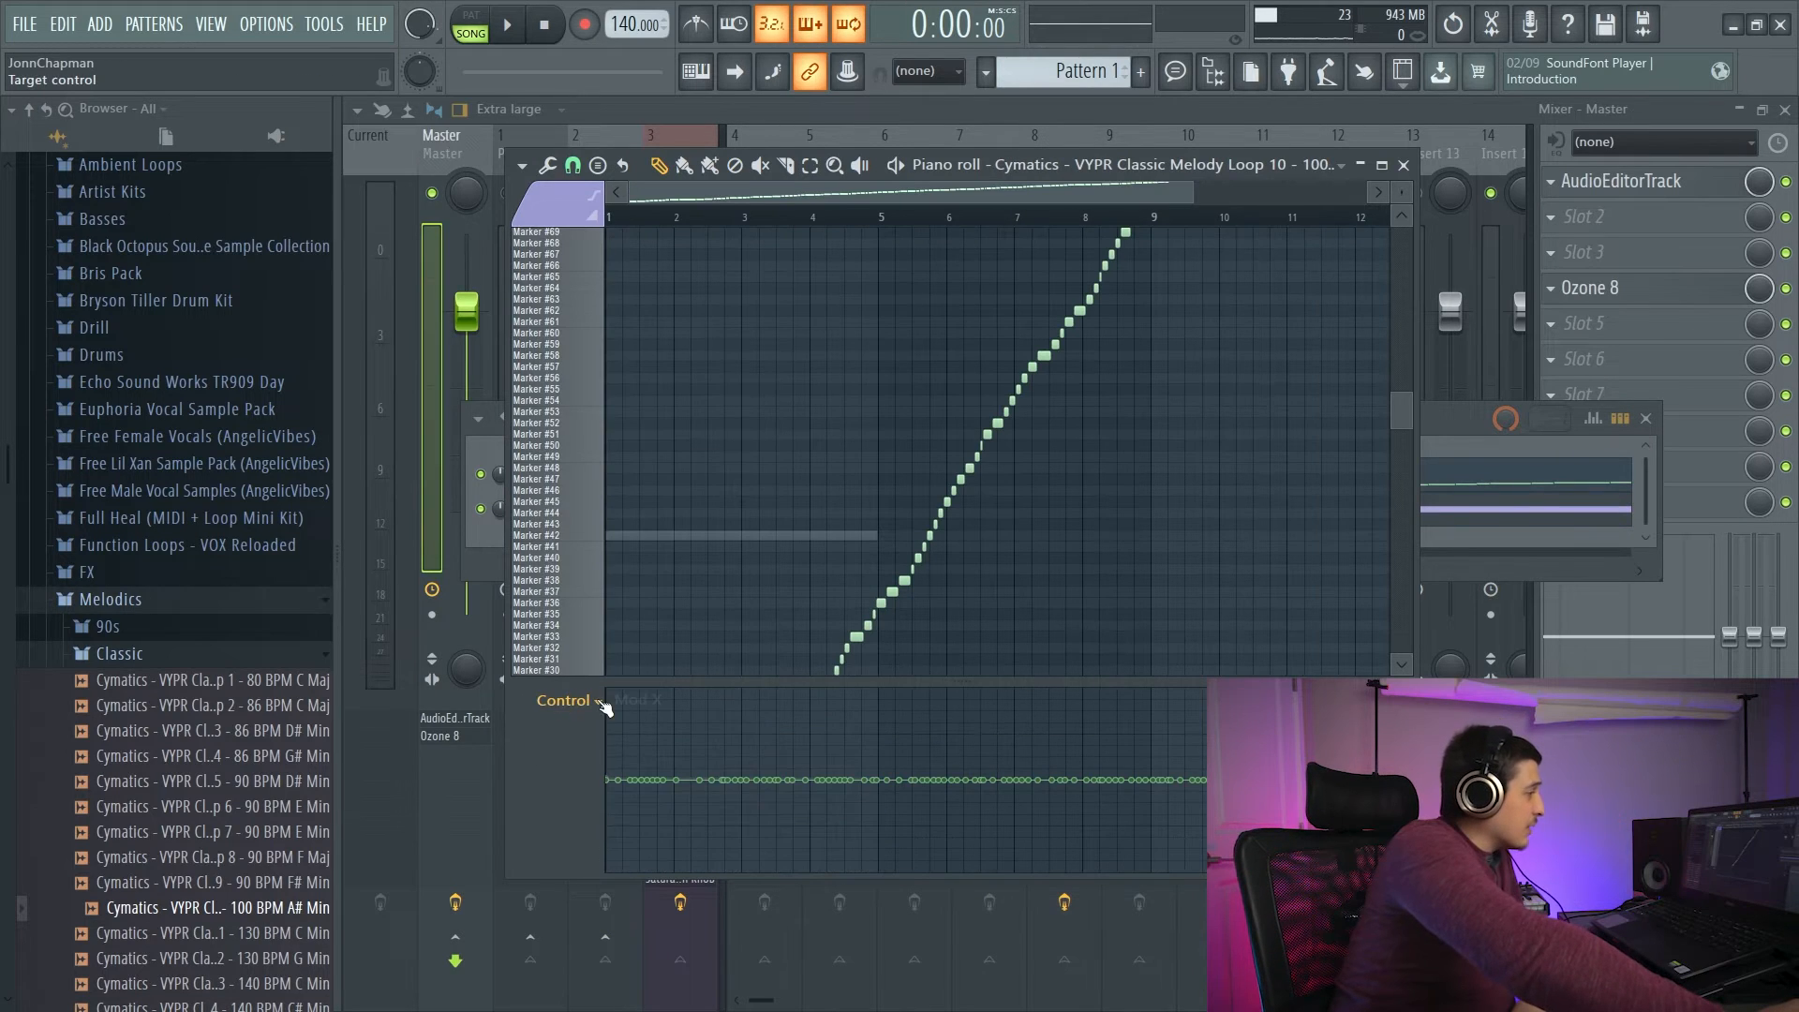
{"action": "left_click", "coordinate": [576, 701]}
{"action": "left_click", "coordinate": [618, 808]}
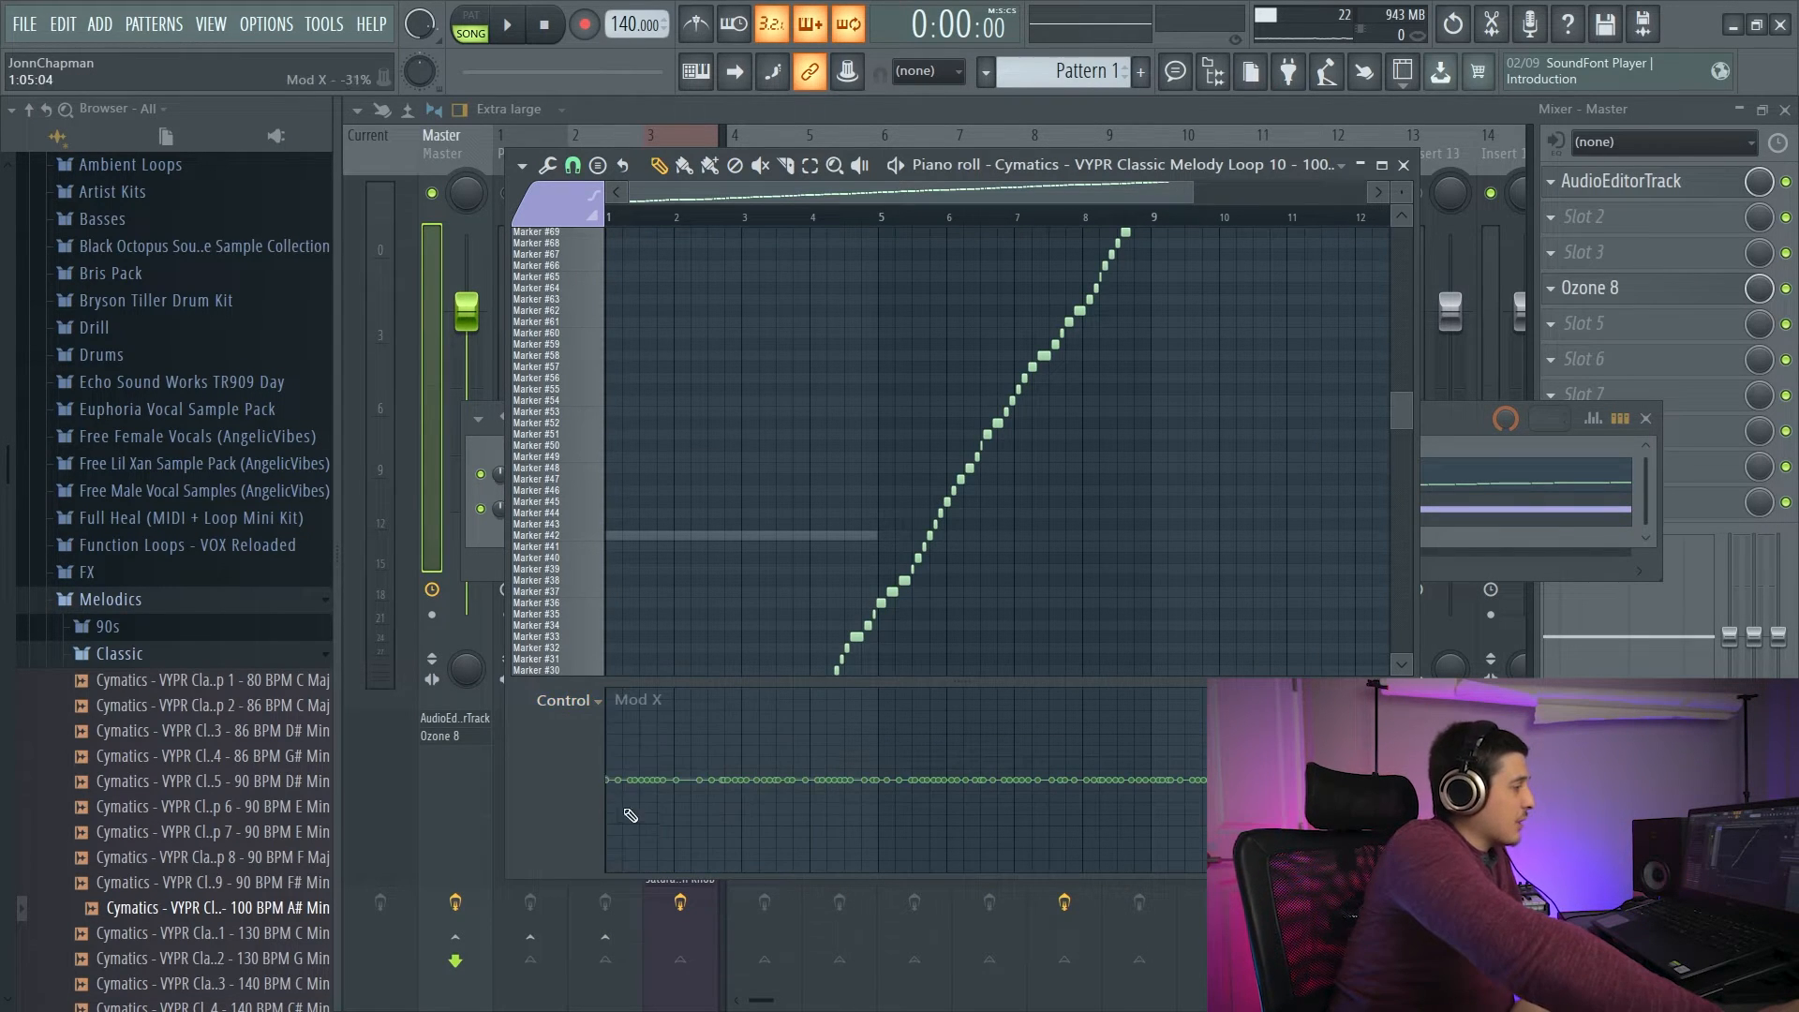
{"action": "left_click_drag", "start_coordinate": [640, 760], "coordinate": [1204, 746]}
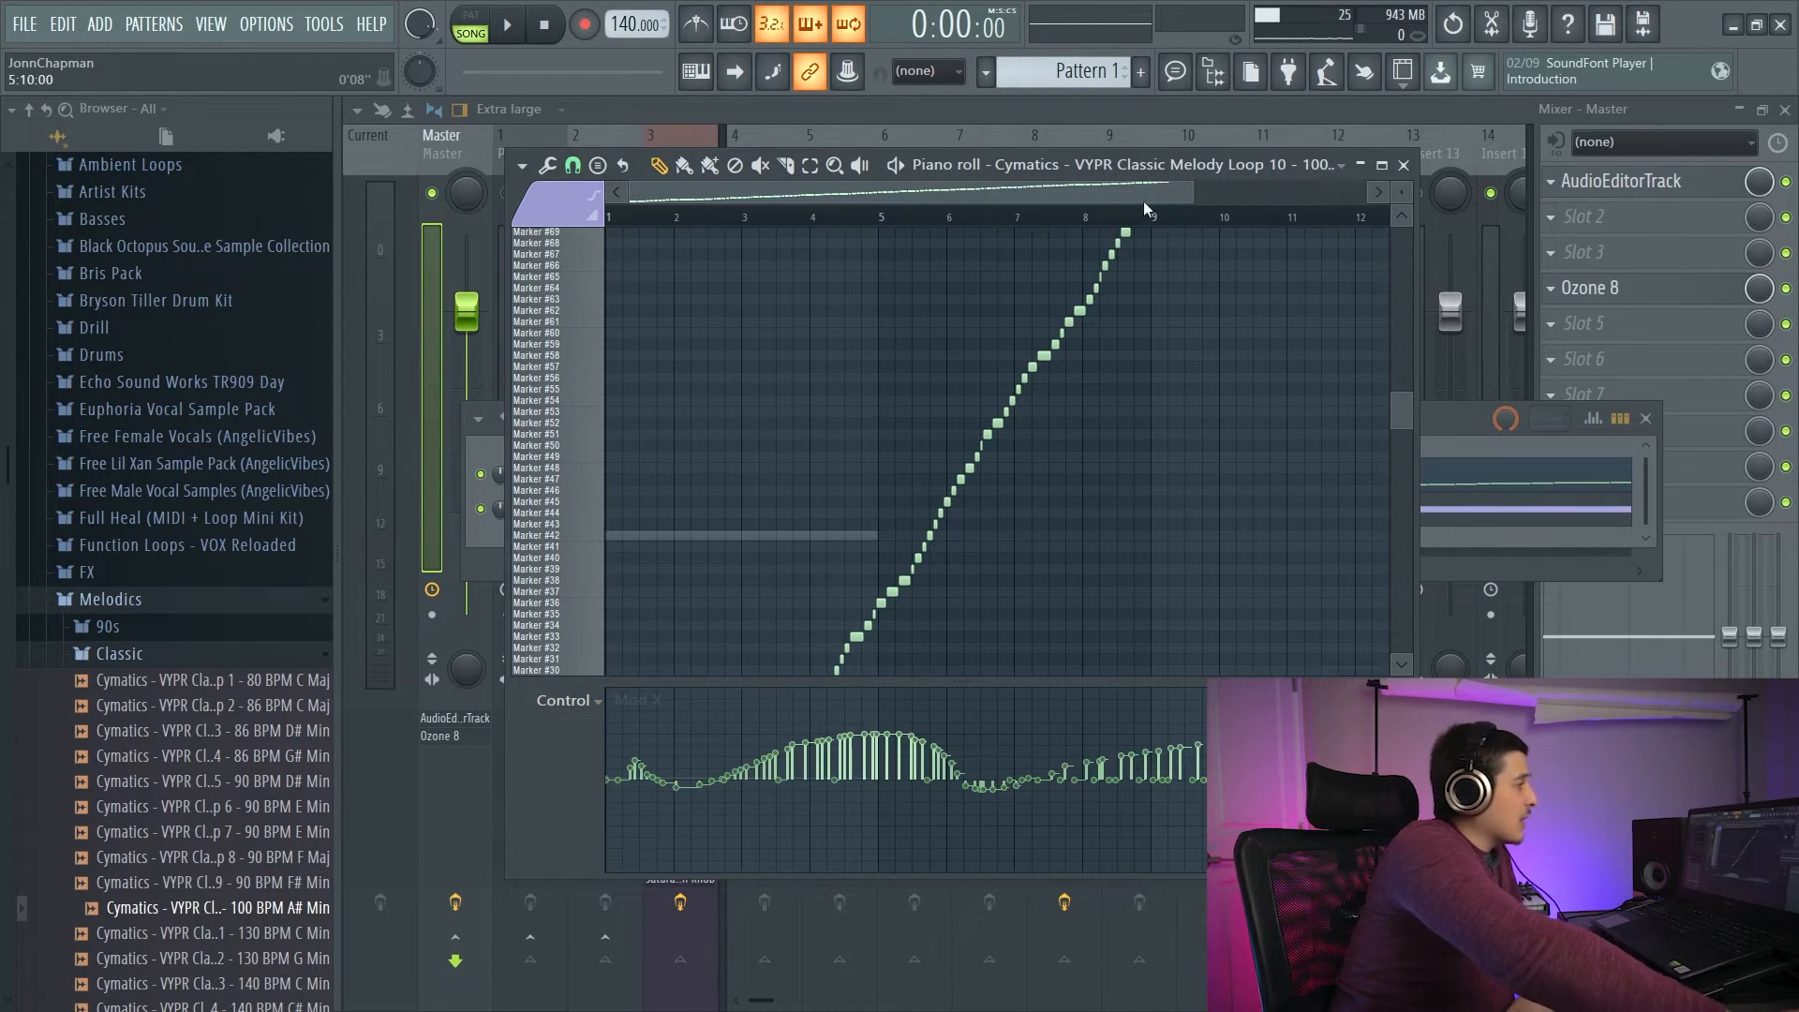
Open the Cymatics melody loop's Slicex channel from the channel rack and turn up its modulation X knob.
{"action": "key", "text": "F6"}
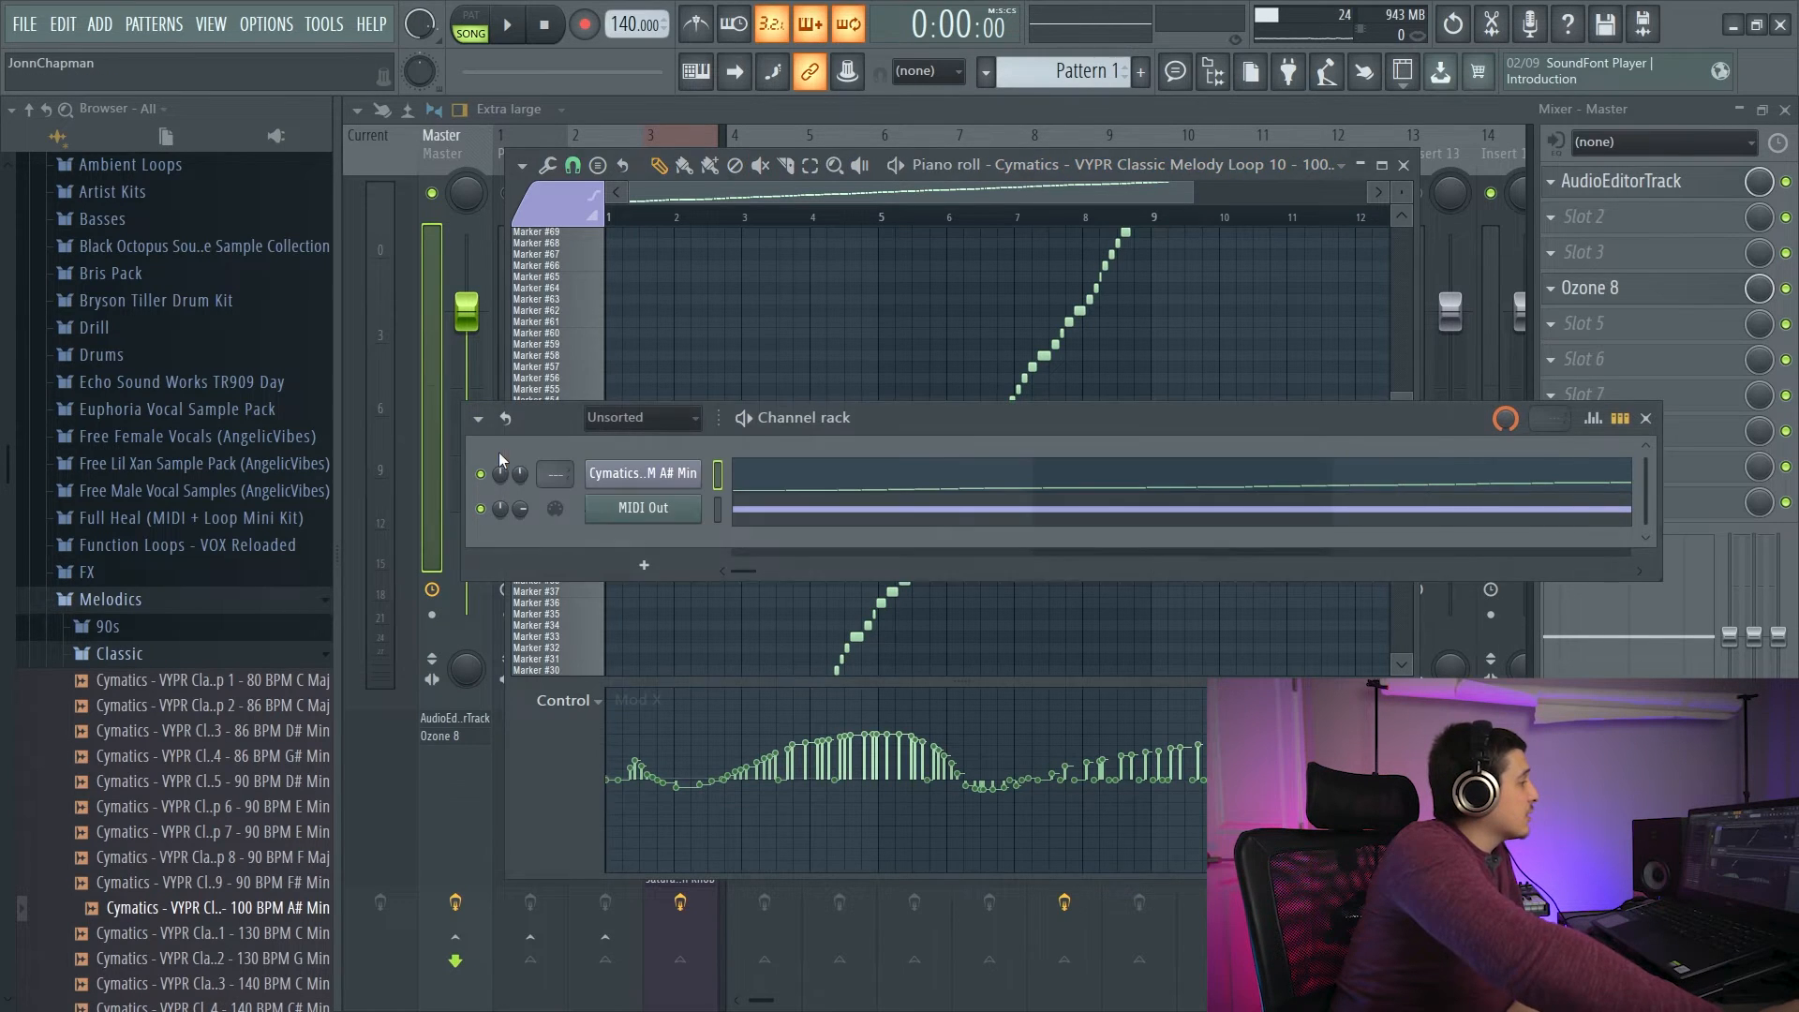
{"action": "left_click", "coordinate": [651, 471]}
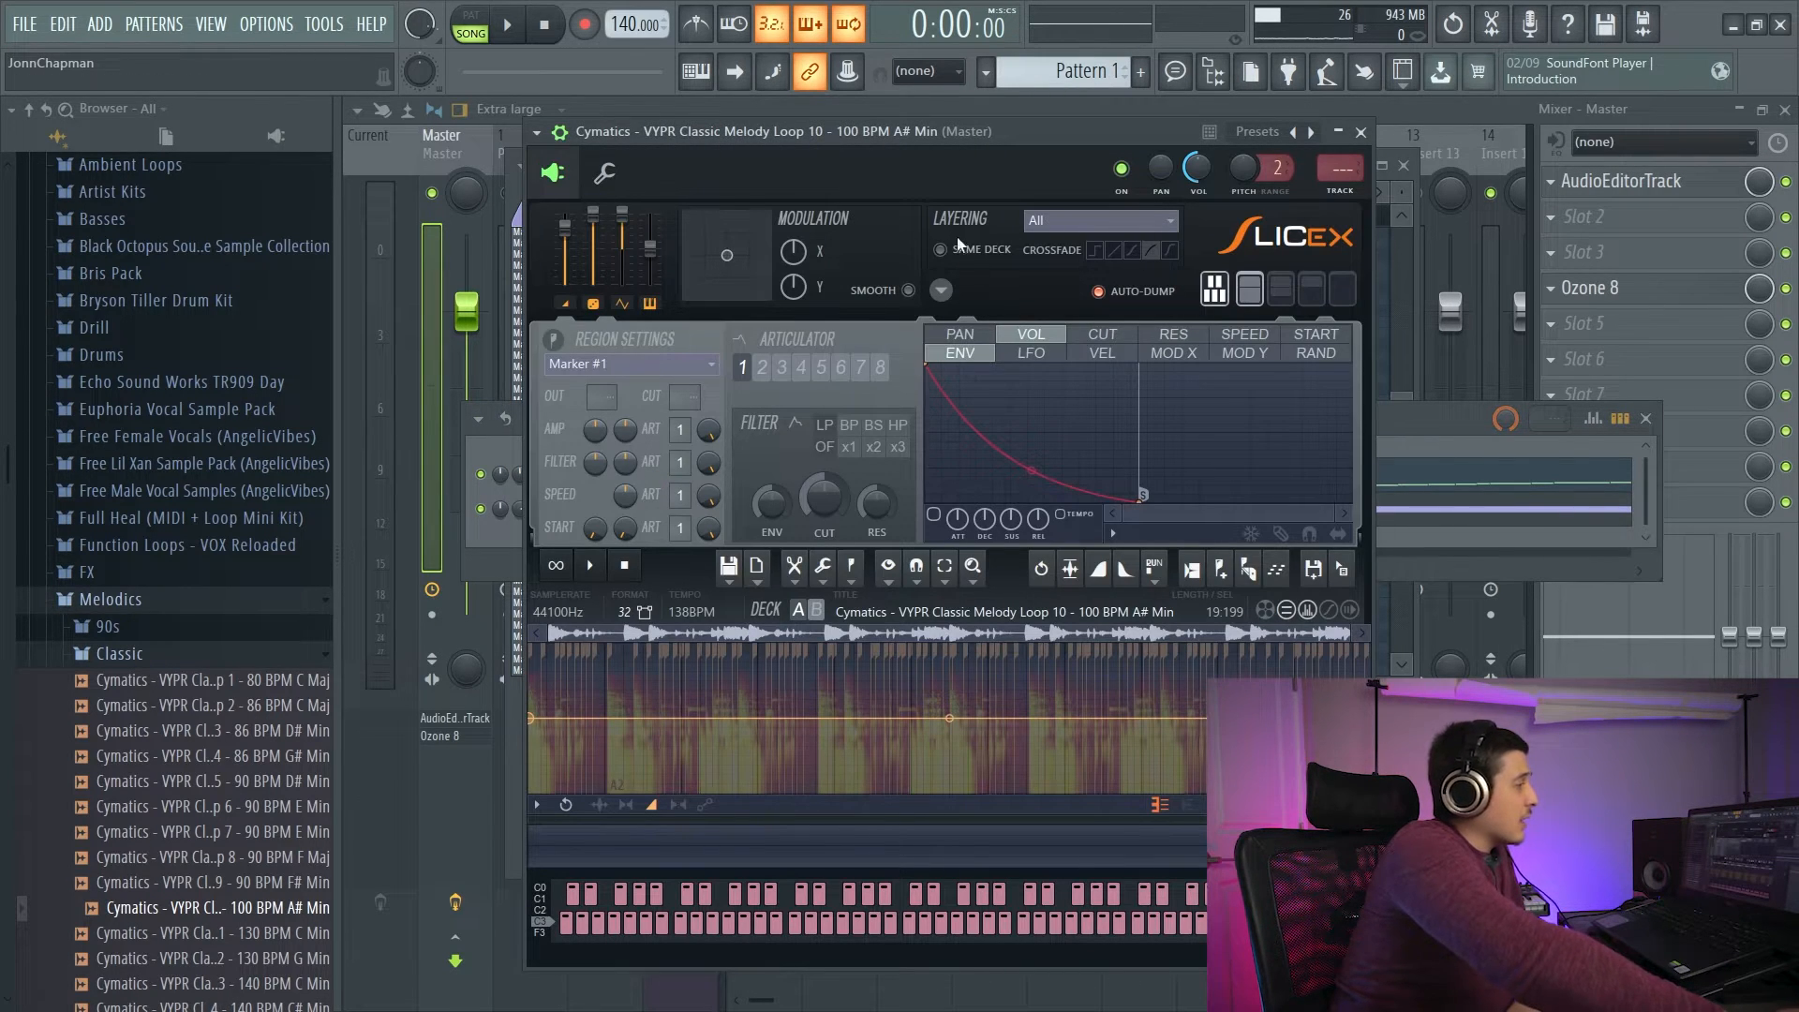
{"action": "left_click_drag", "start_coordinate": [793, 251], "coordinate": [793, 230]}
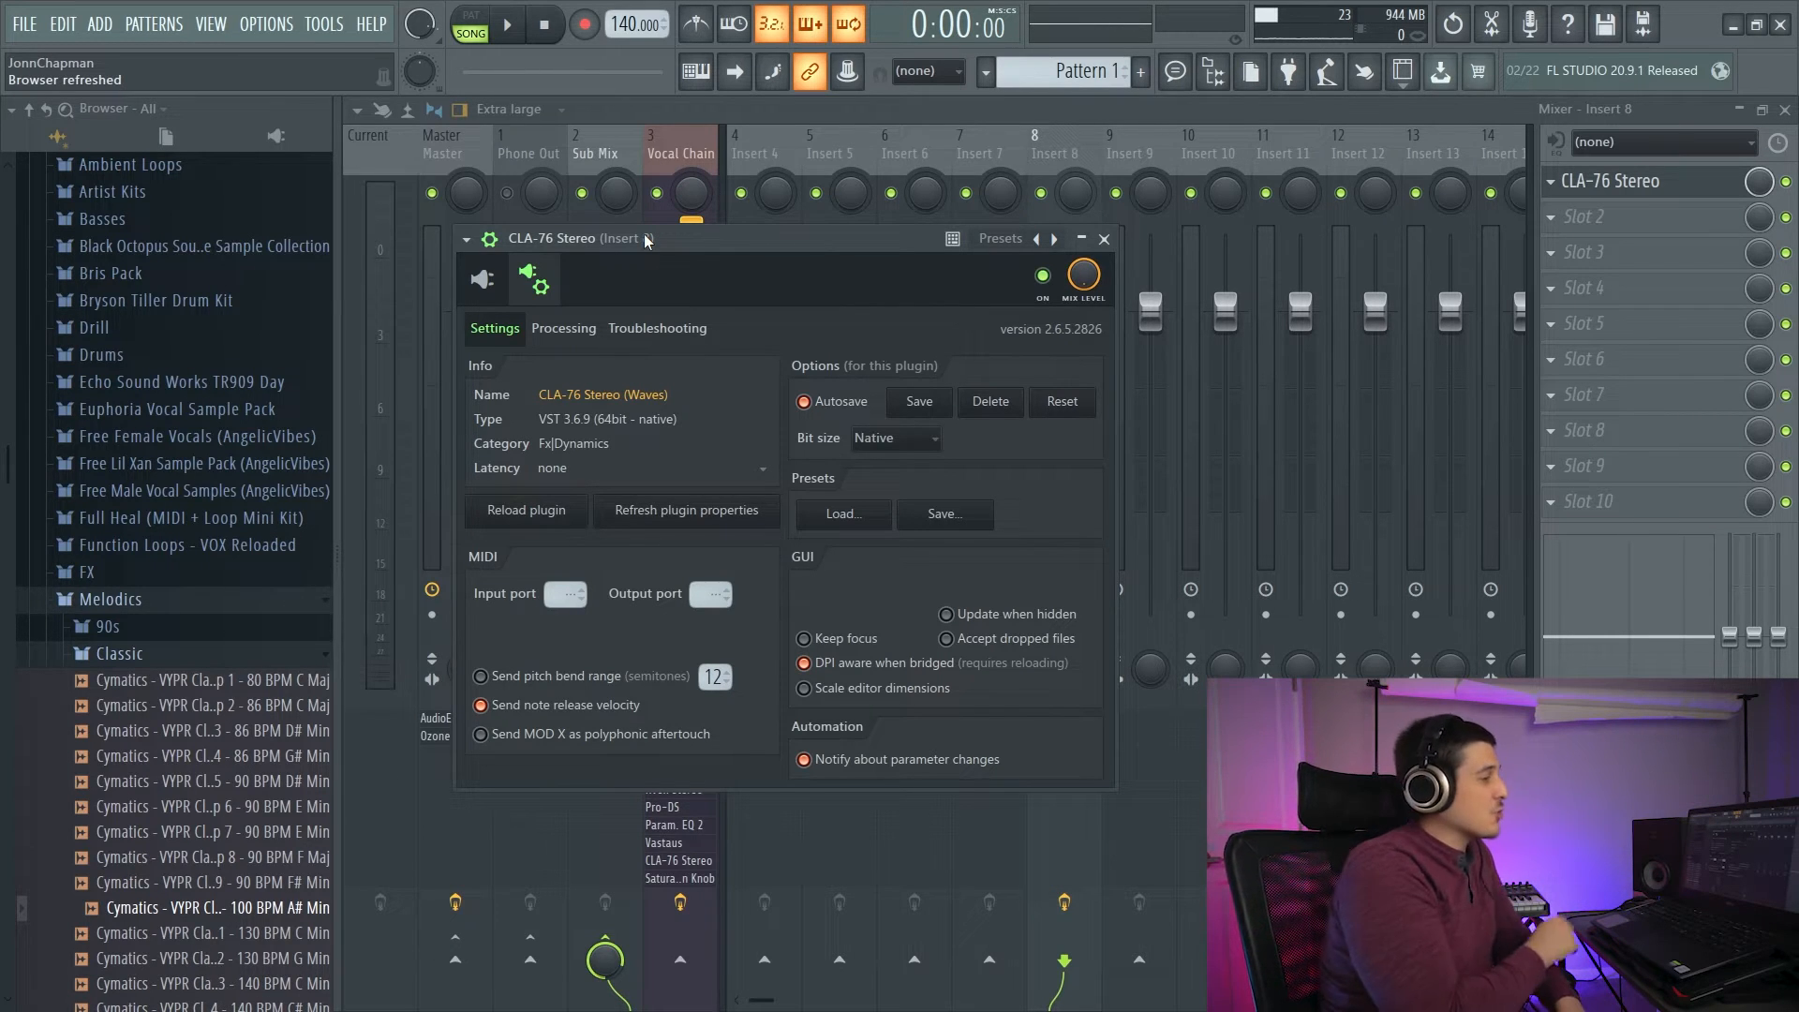
Hide the mixer and open the Kontakt 5 channel to examine the GUI options in its wrapper settings.
{"action": "left_click_drag", "start_coordinate": [647, 240], "coordinate": [893, 164]}
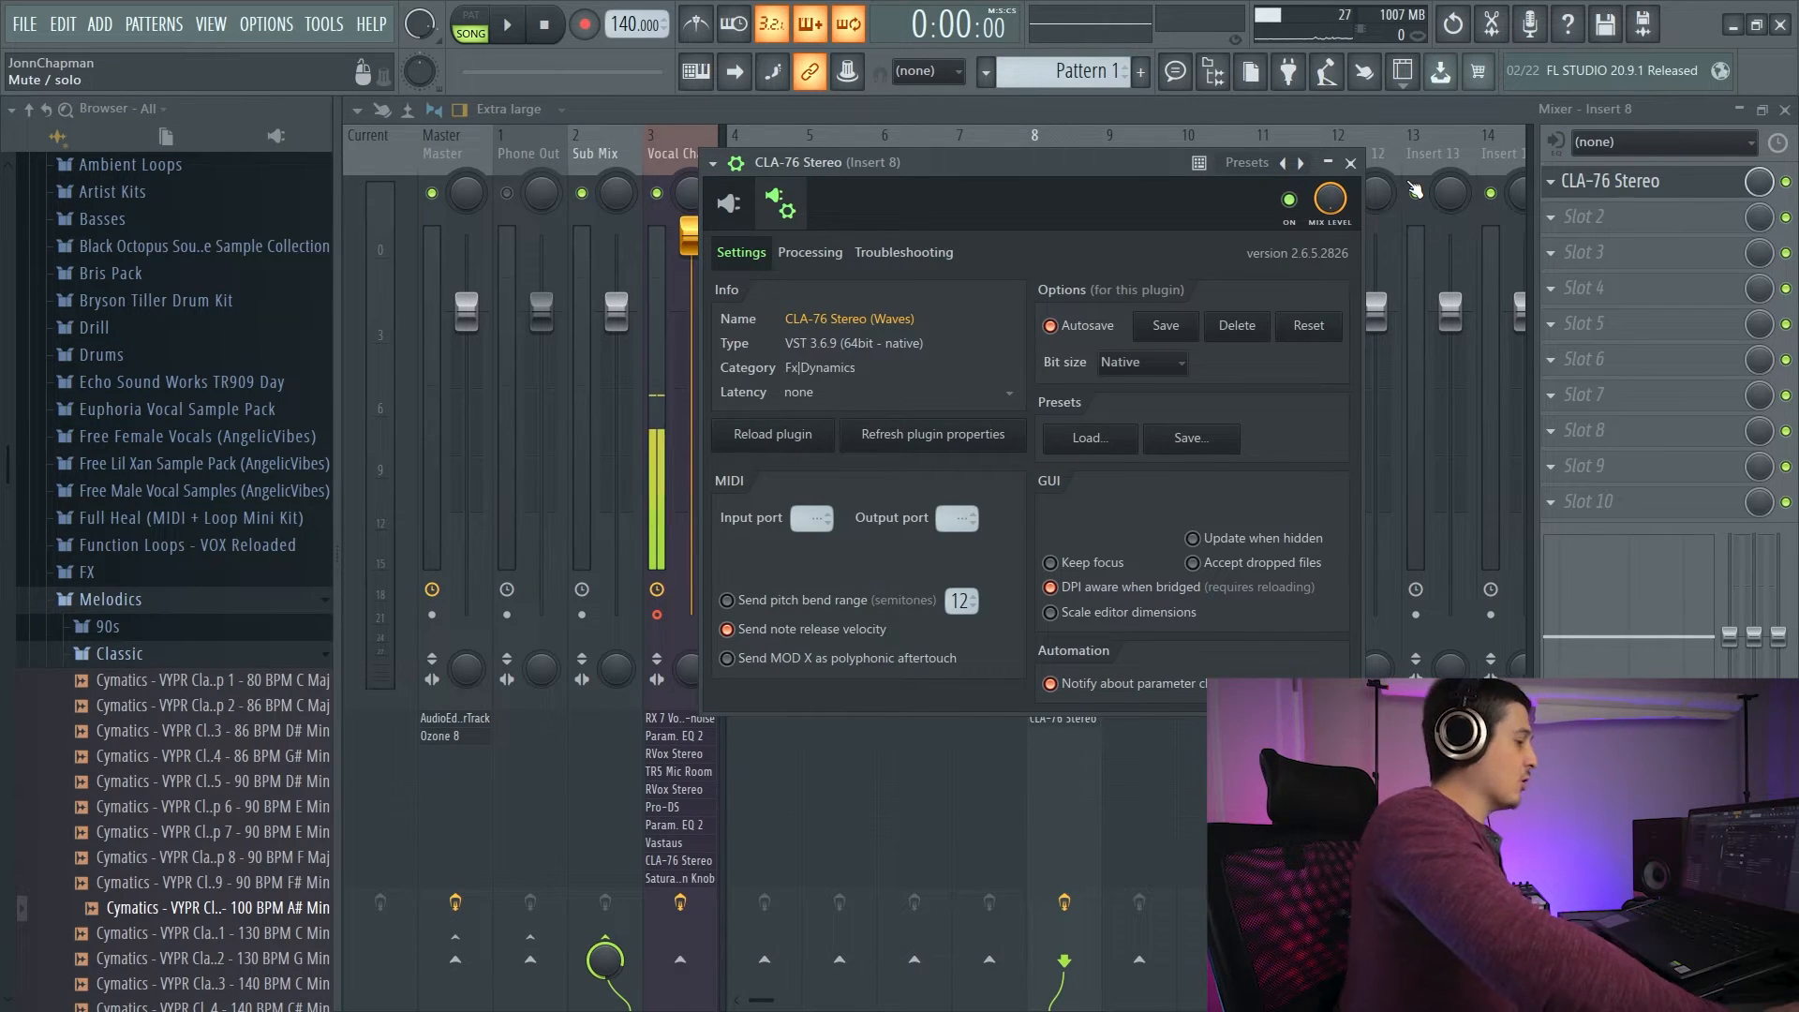
{"action": "key", "text": "F9"}
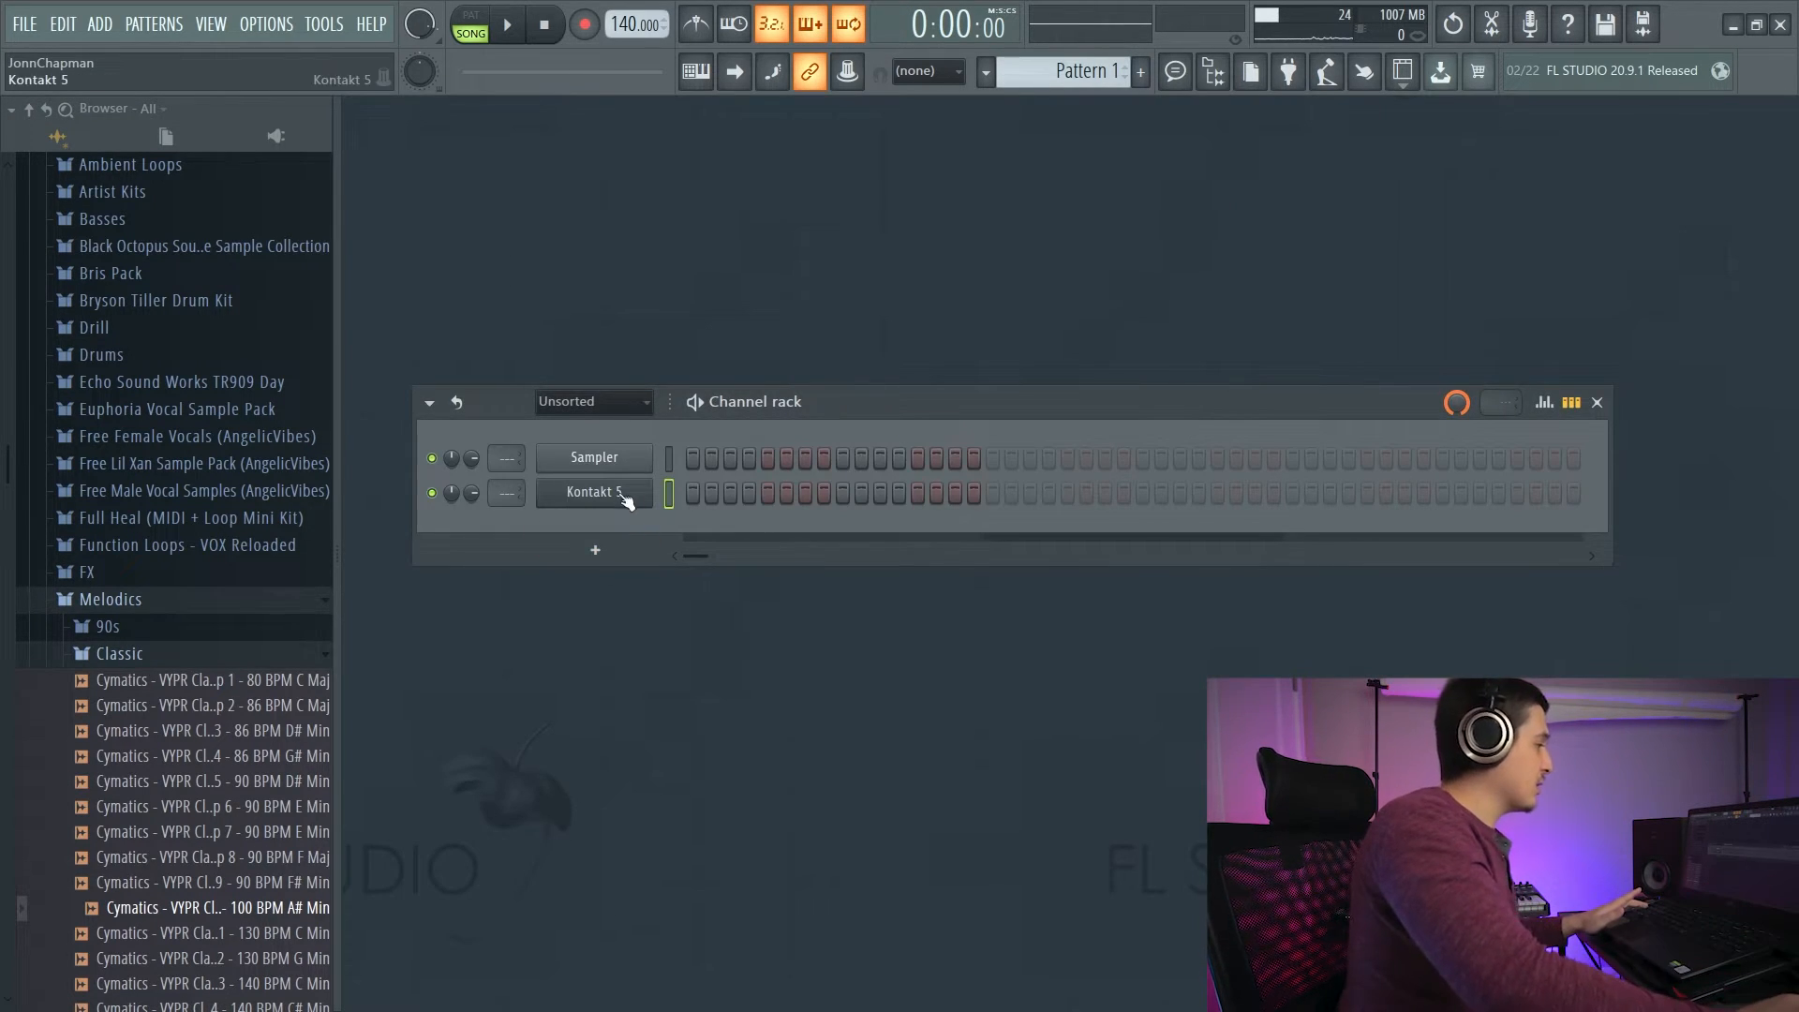
{"action": "left_click", "coordinate": [626, 495]}
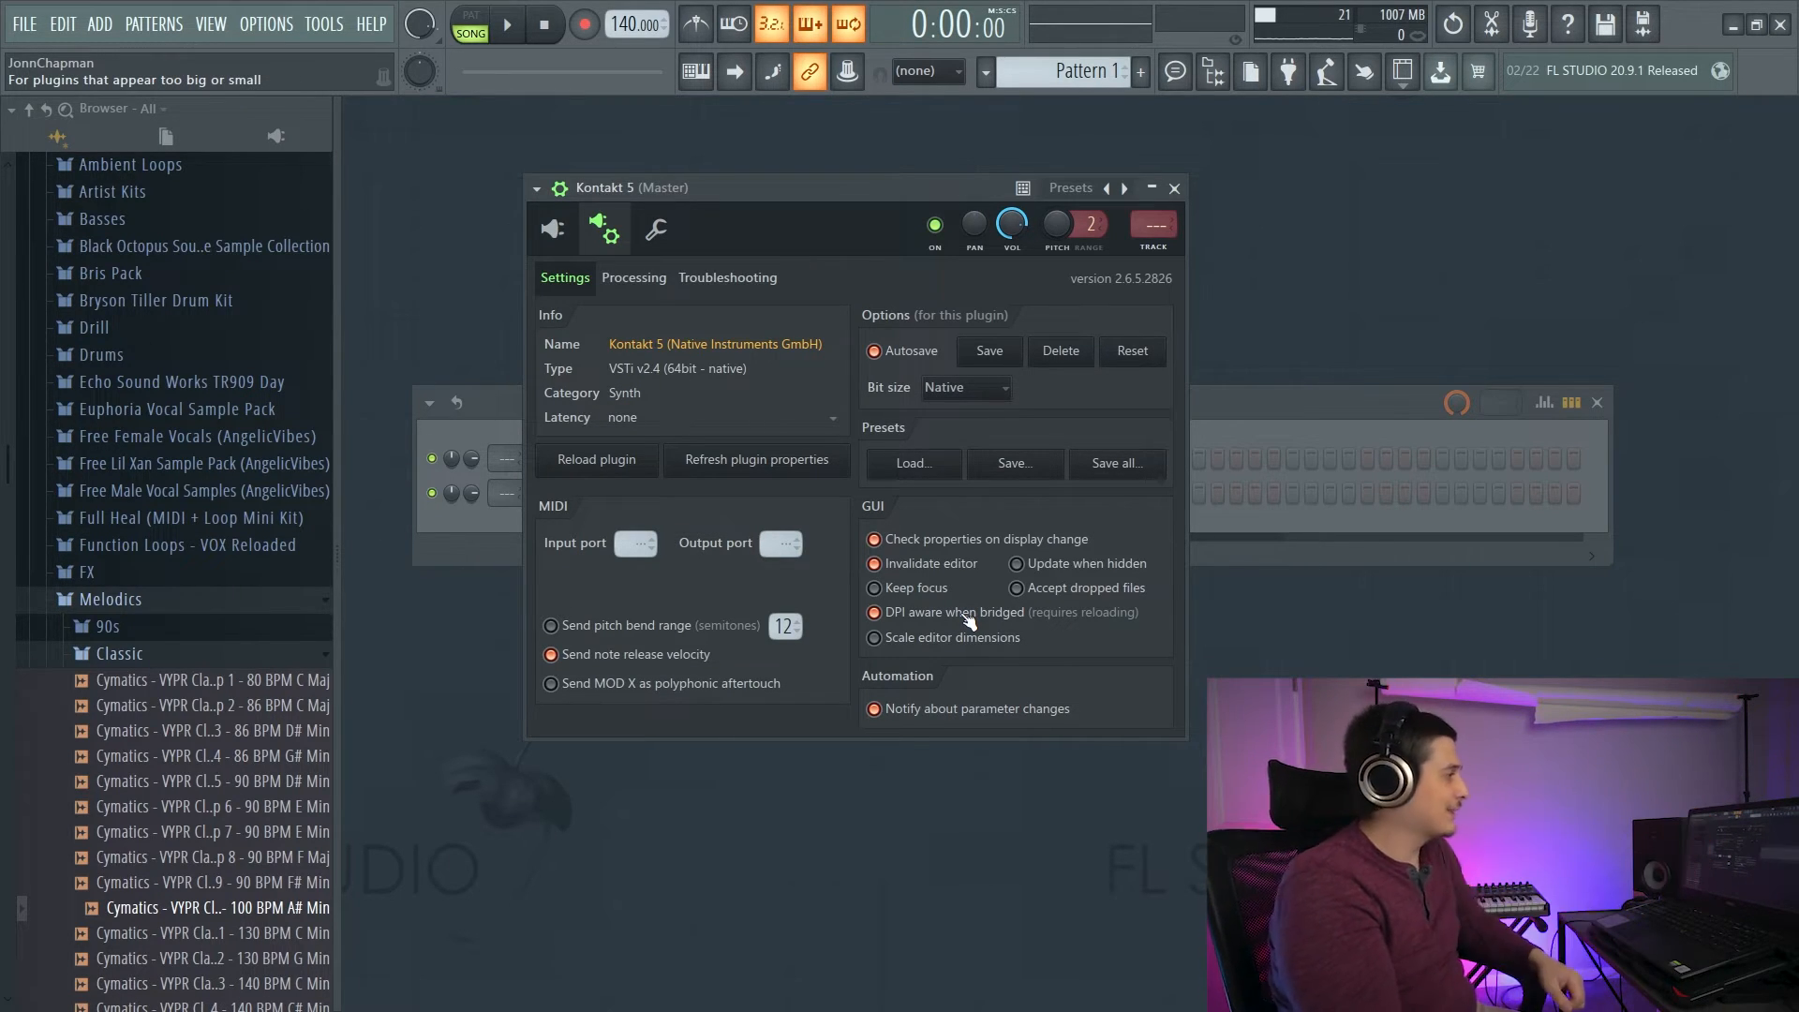
{"action": "left_click_drag", "start_coordinate": [891, 200], "coordinate": [903, 185]}
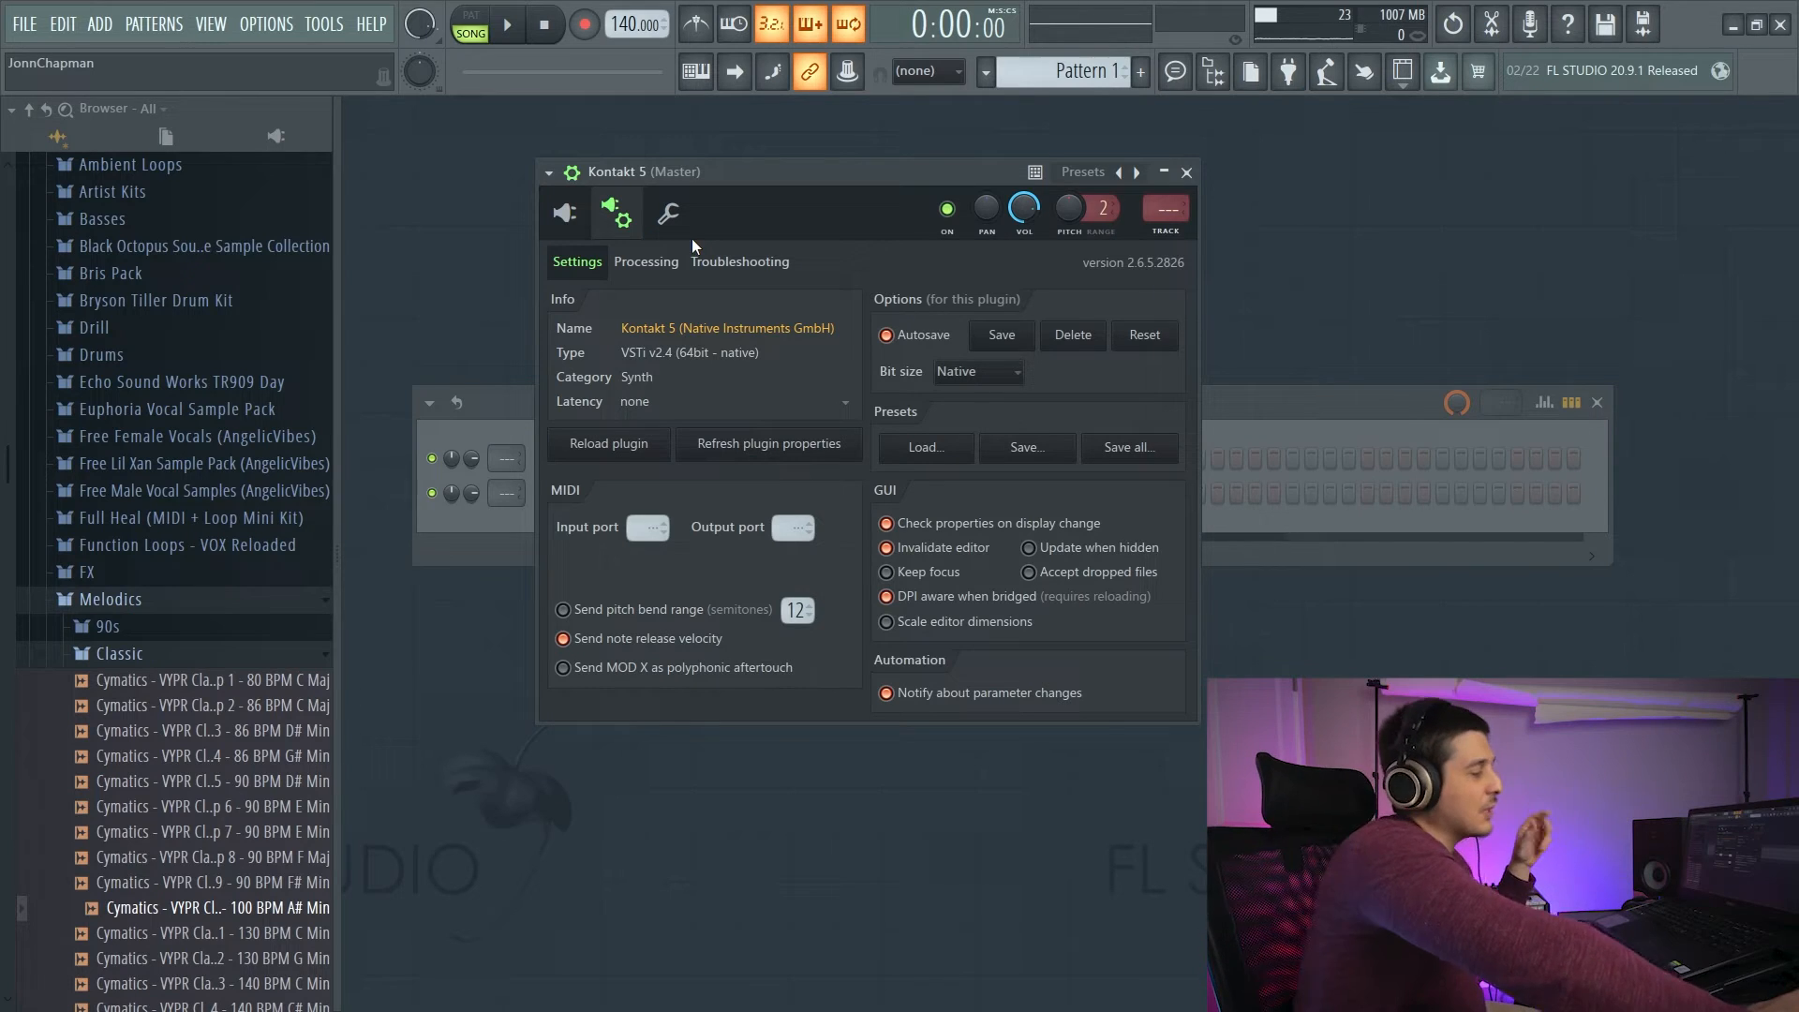
Check how Kontakt 5's plugin editor fits its window, then return to the wrapper settings for the scaling and automation options.
{"action": "left_click", "coordinate": [566, 208]}
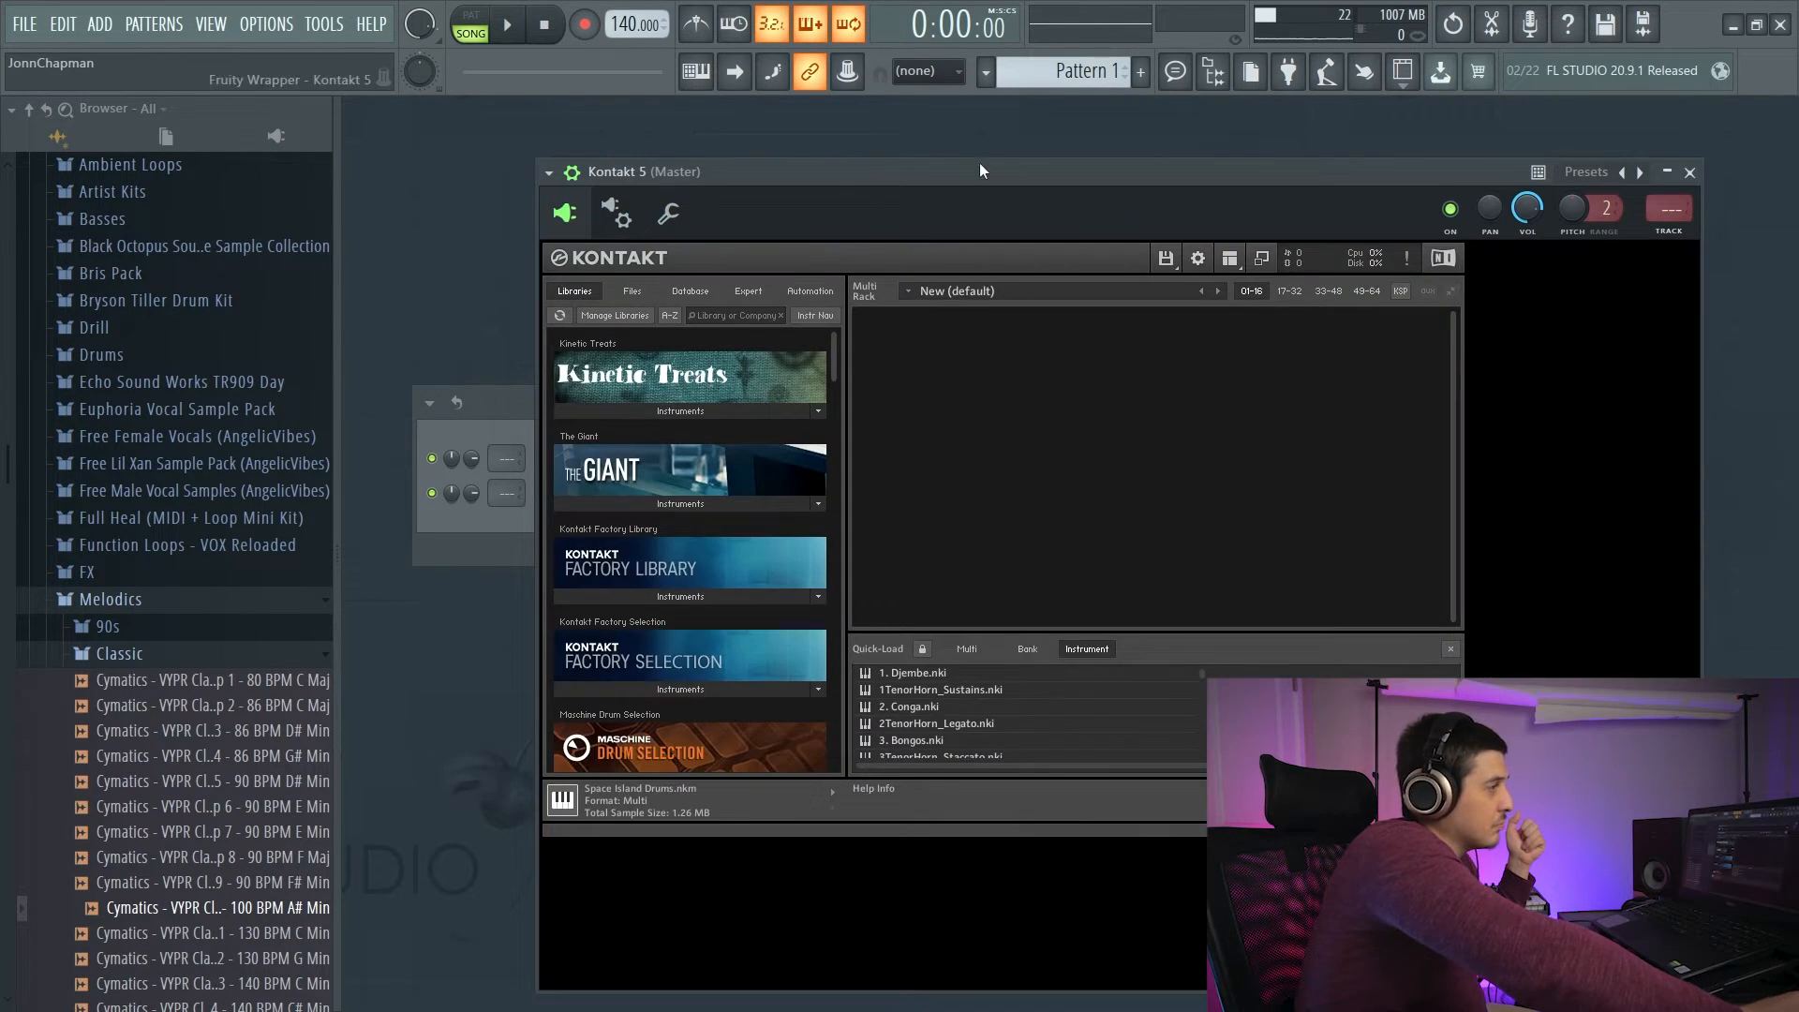
{"action": "left_click_drag", "start_coordinate": [980, 162], "coordinate": [735, 85]}
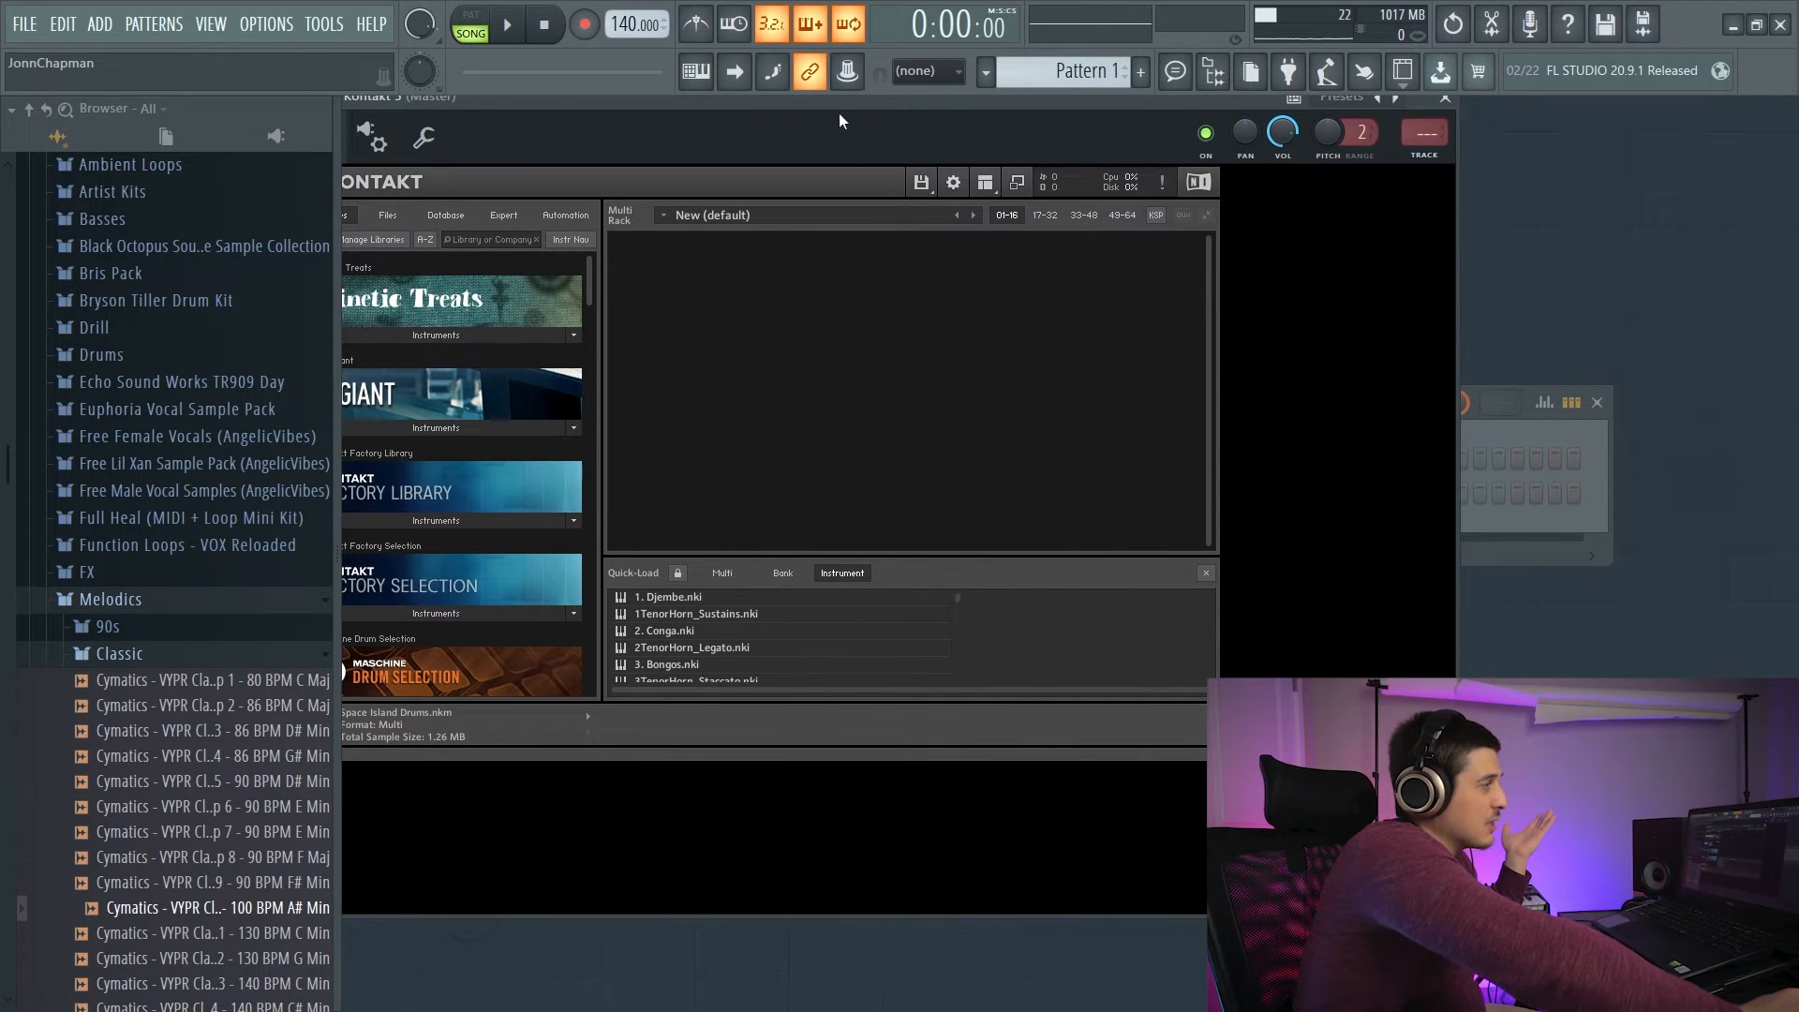
{"action": "left_click_drag", "start_coordinate": [839, 120], "coordinate": [984, 166]}
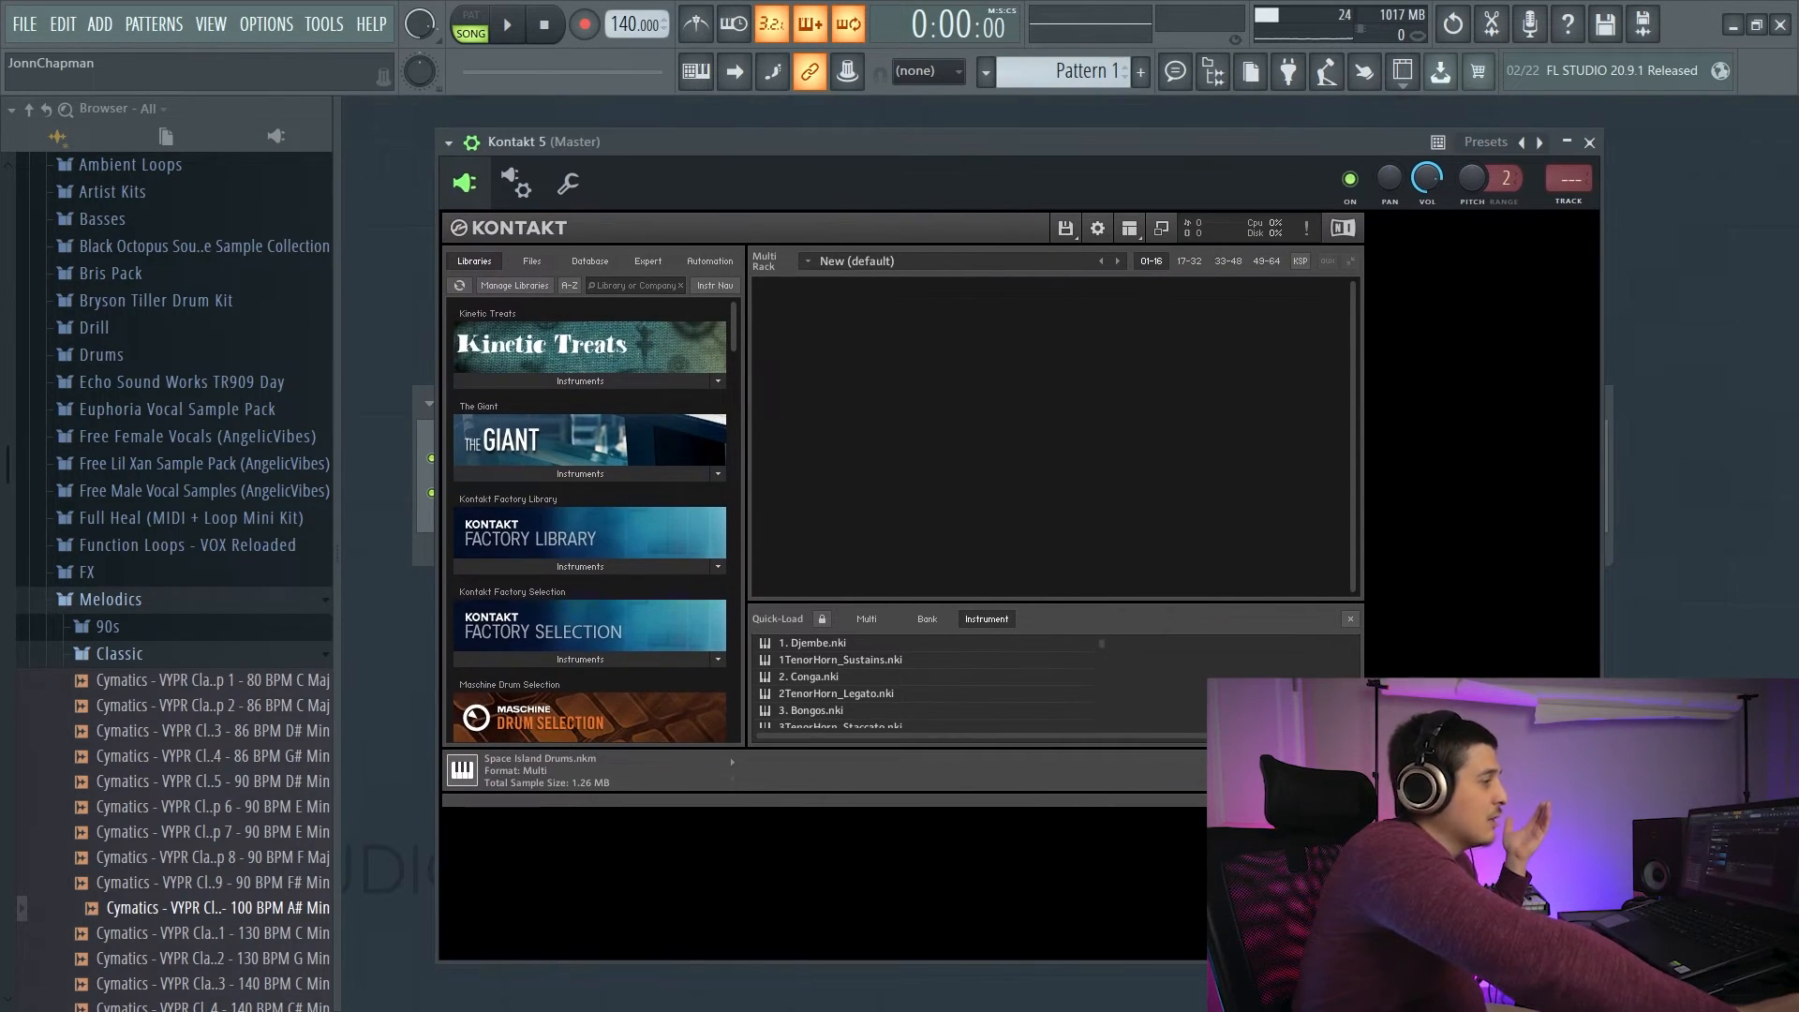
{"action": "left_click", "coordinate": [449, 143]}
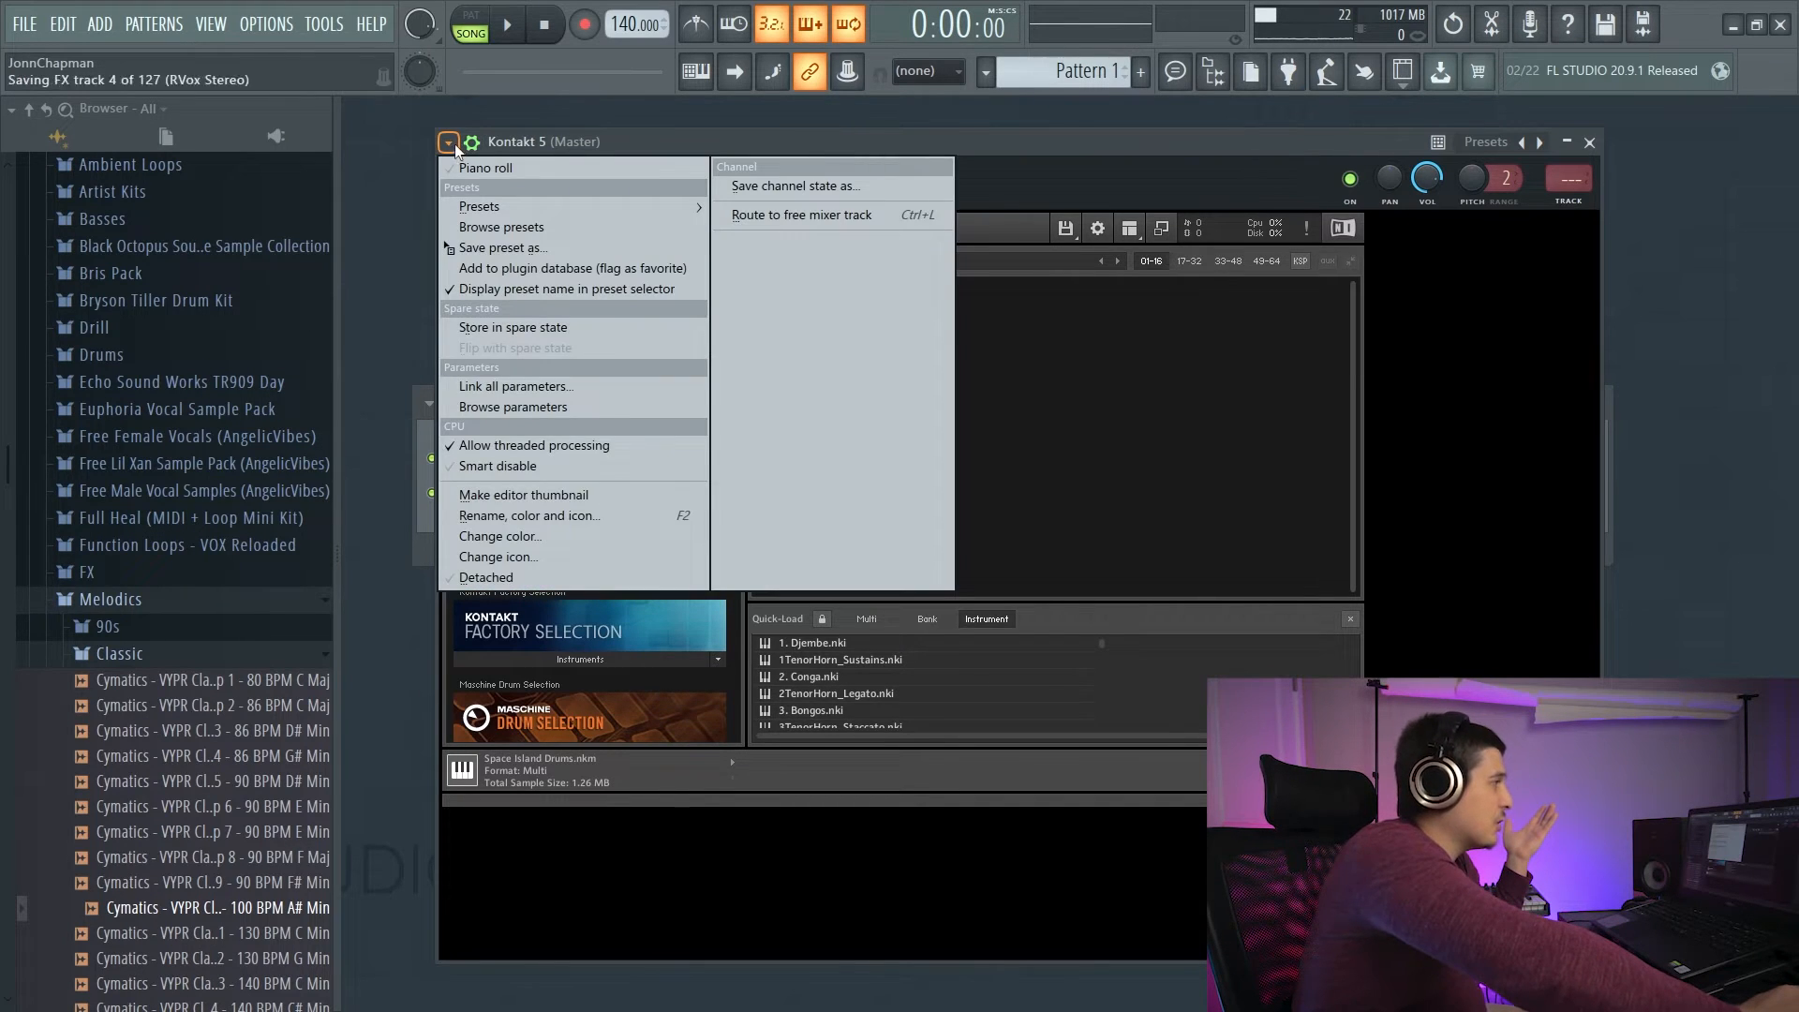
{"action": "left_click", "coordinate": [506, 148]}
{"action": "left_click", "coordinate": [515, 183]}
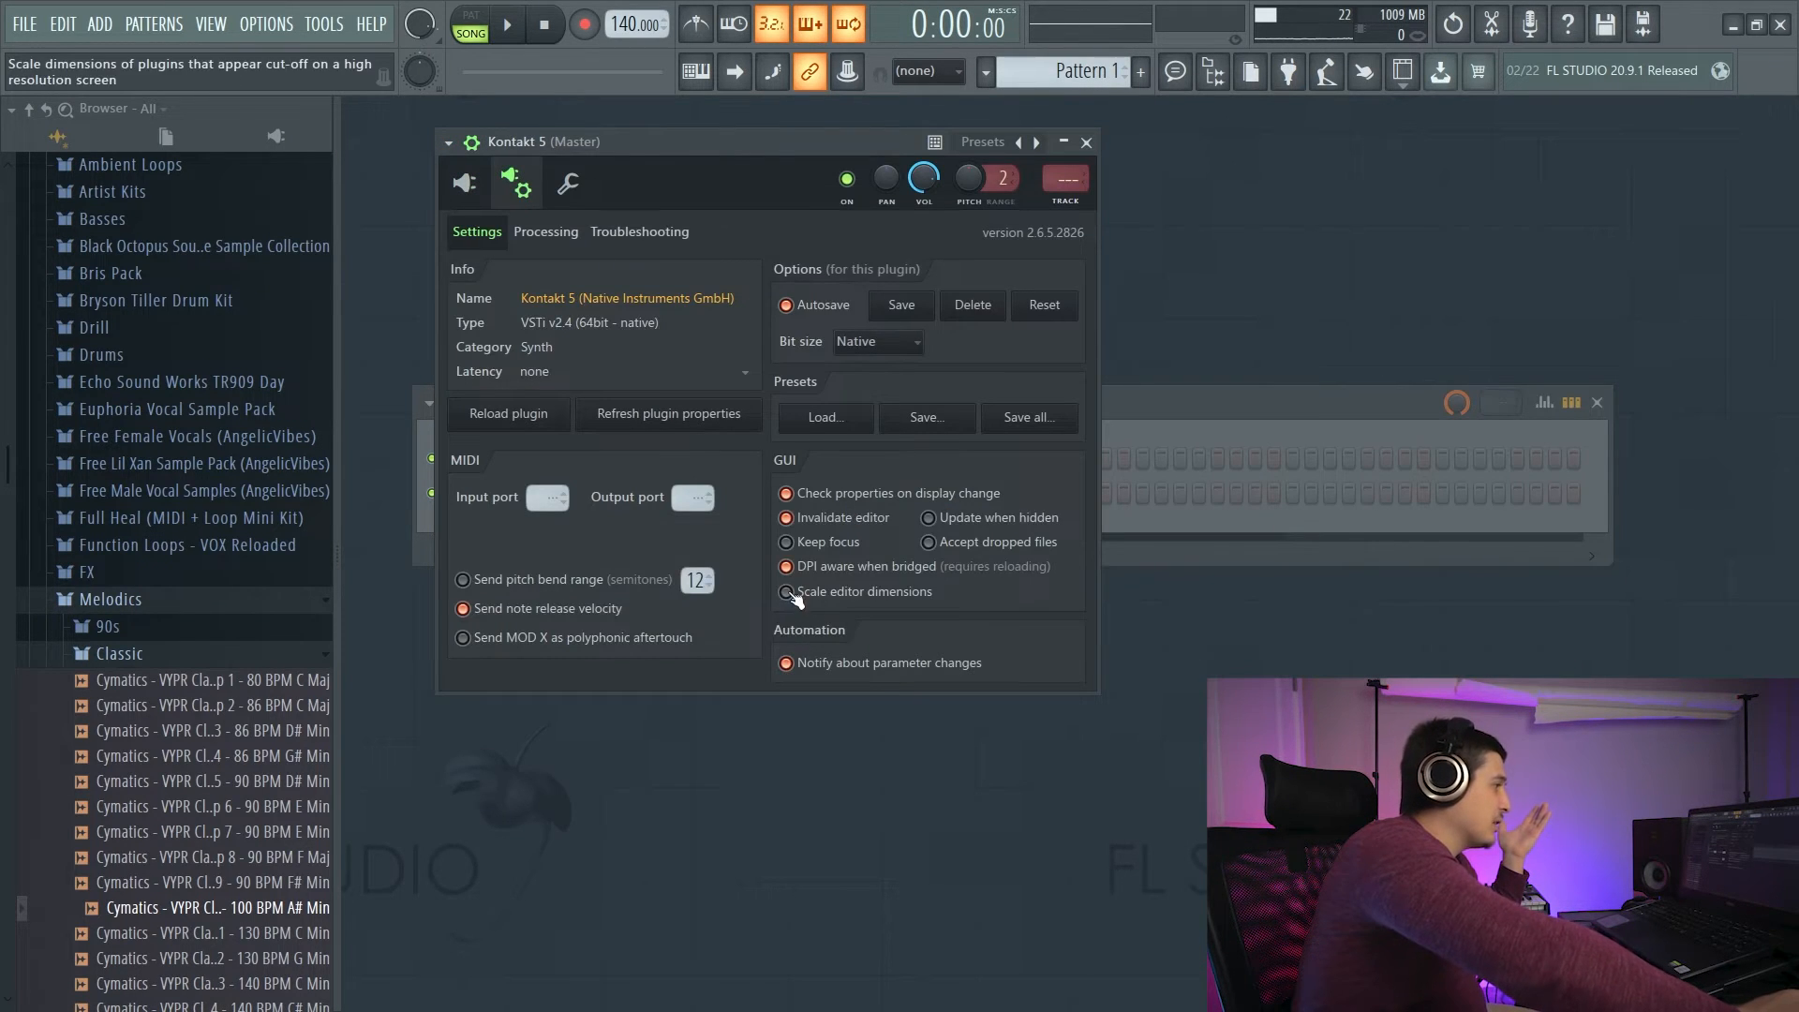
{"action": "left_click_drag", "start_coordinate": [740, 143], "coordinate": [801, 256]}
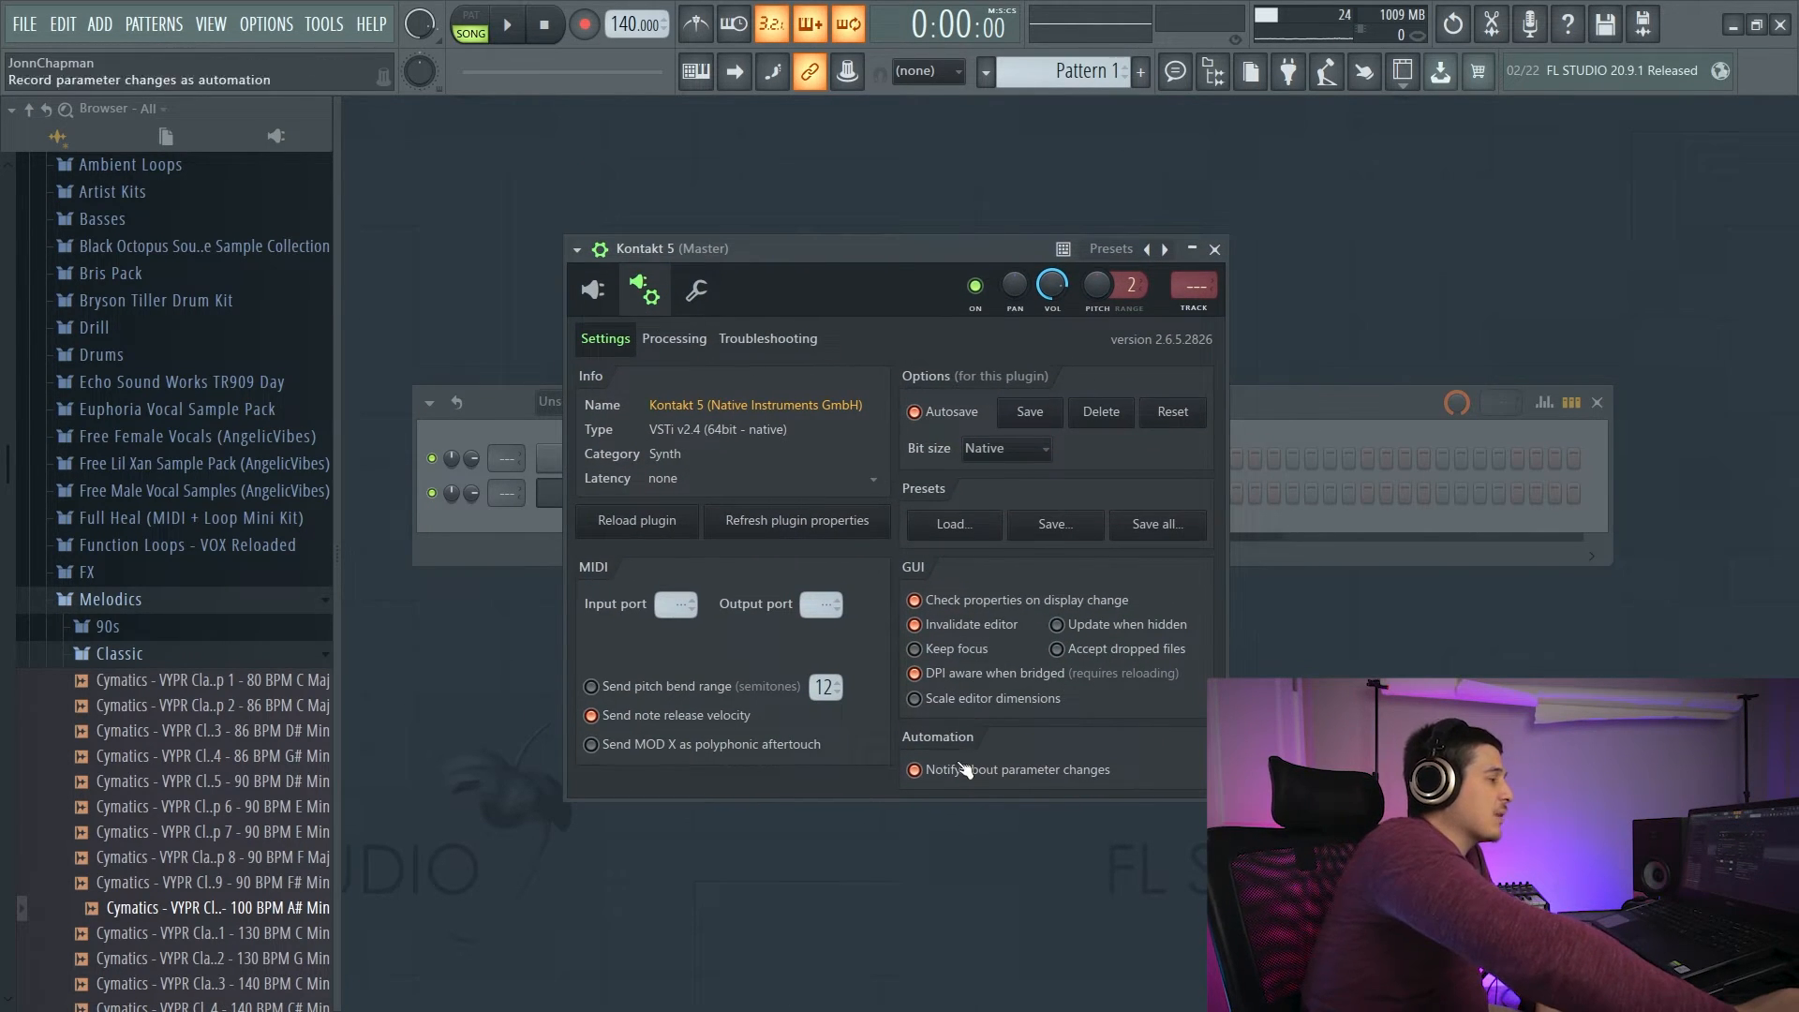
Open RX 7 Voice De-noise on the Vocal Chain mixer track and show its wrapper settings.
{"action": "key", "text": "F9"}
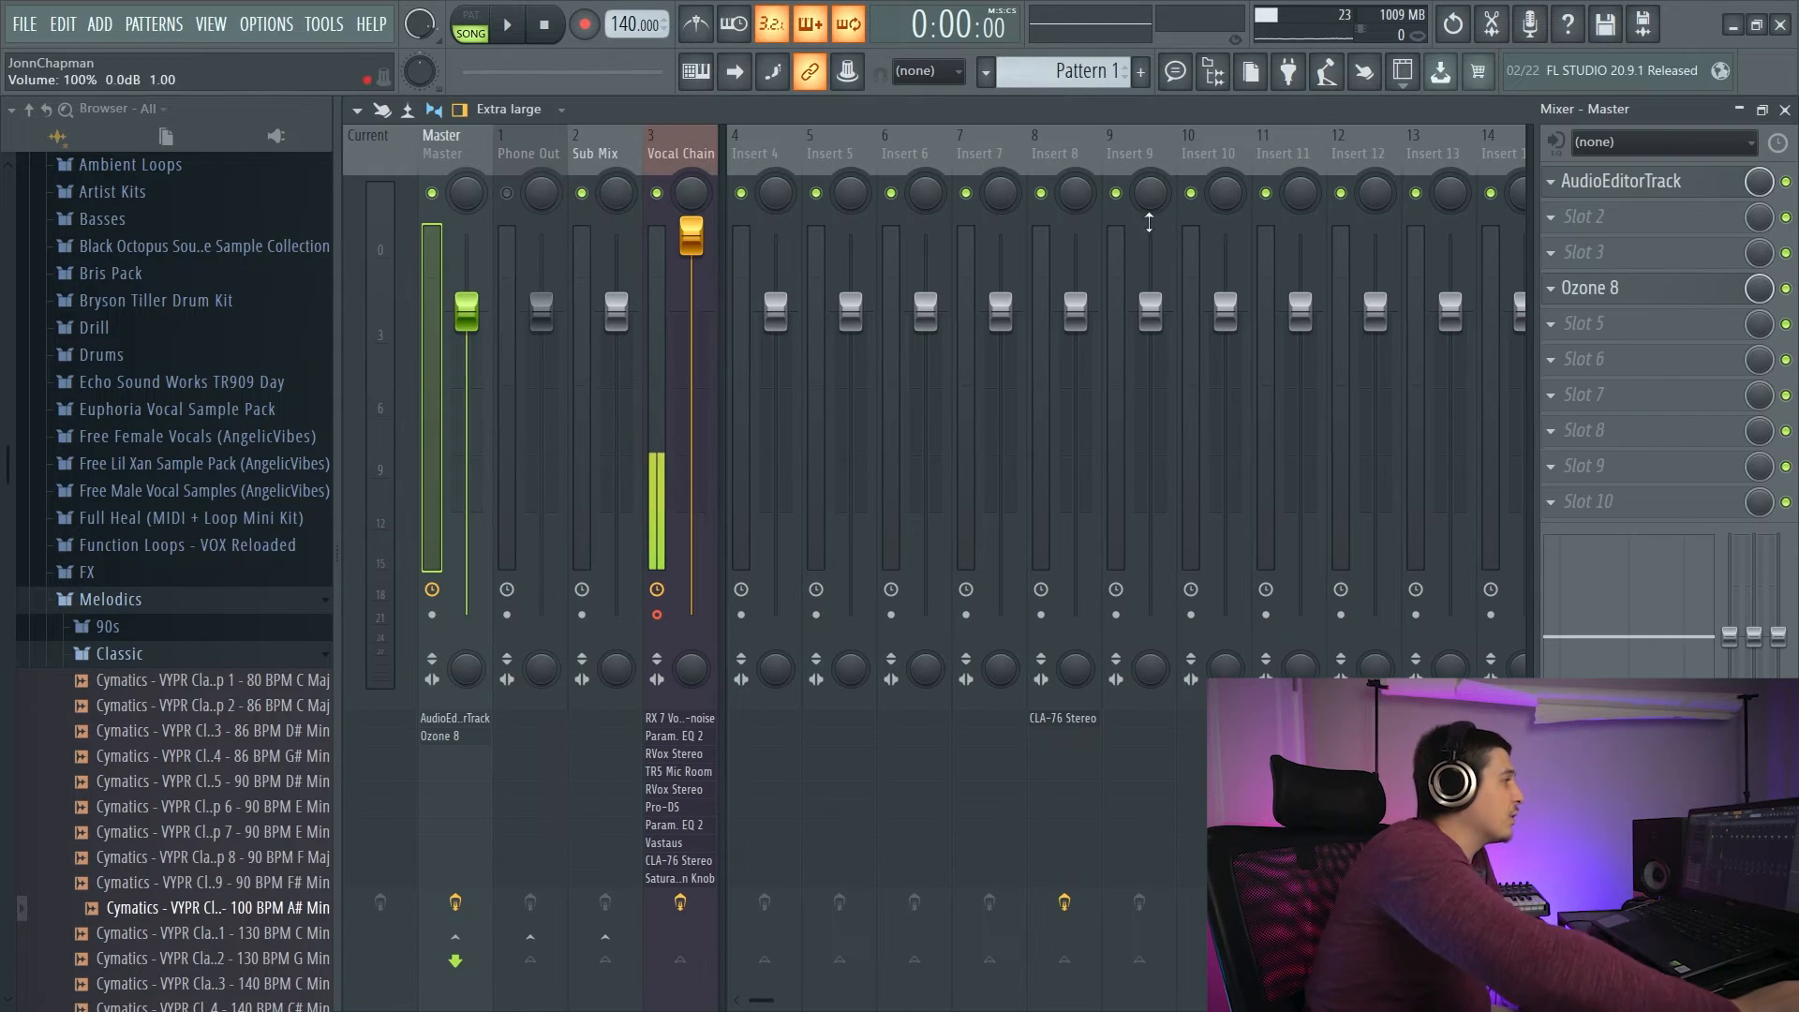
{"action": "left_click", "coordinate": [692, 141]}
{"action": "left_click", "coordinate": [1640, 183]}
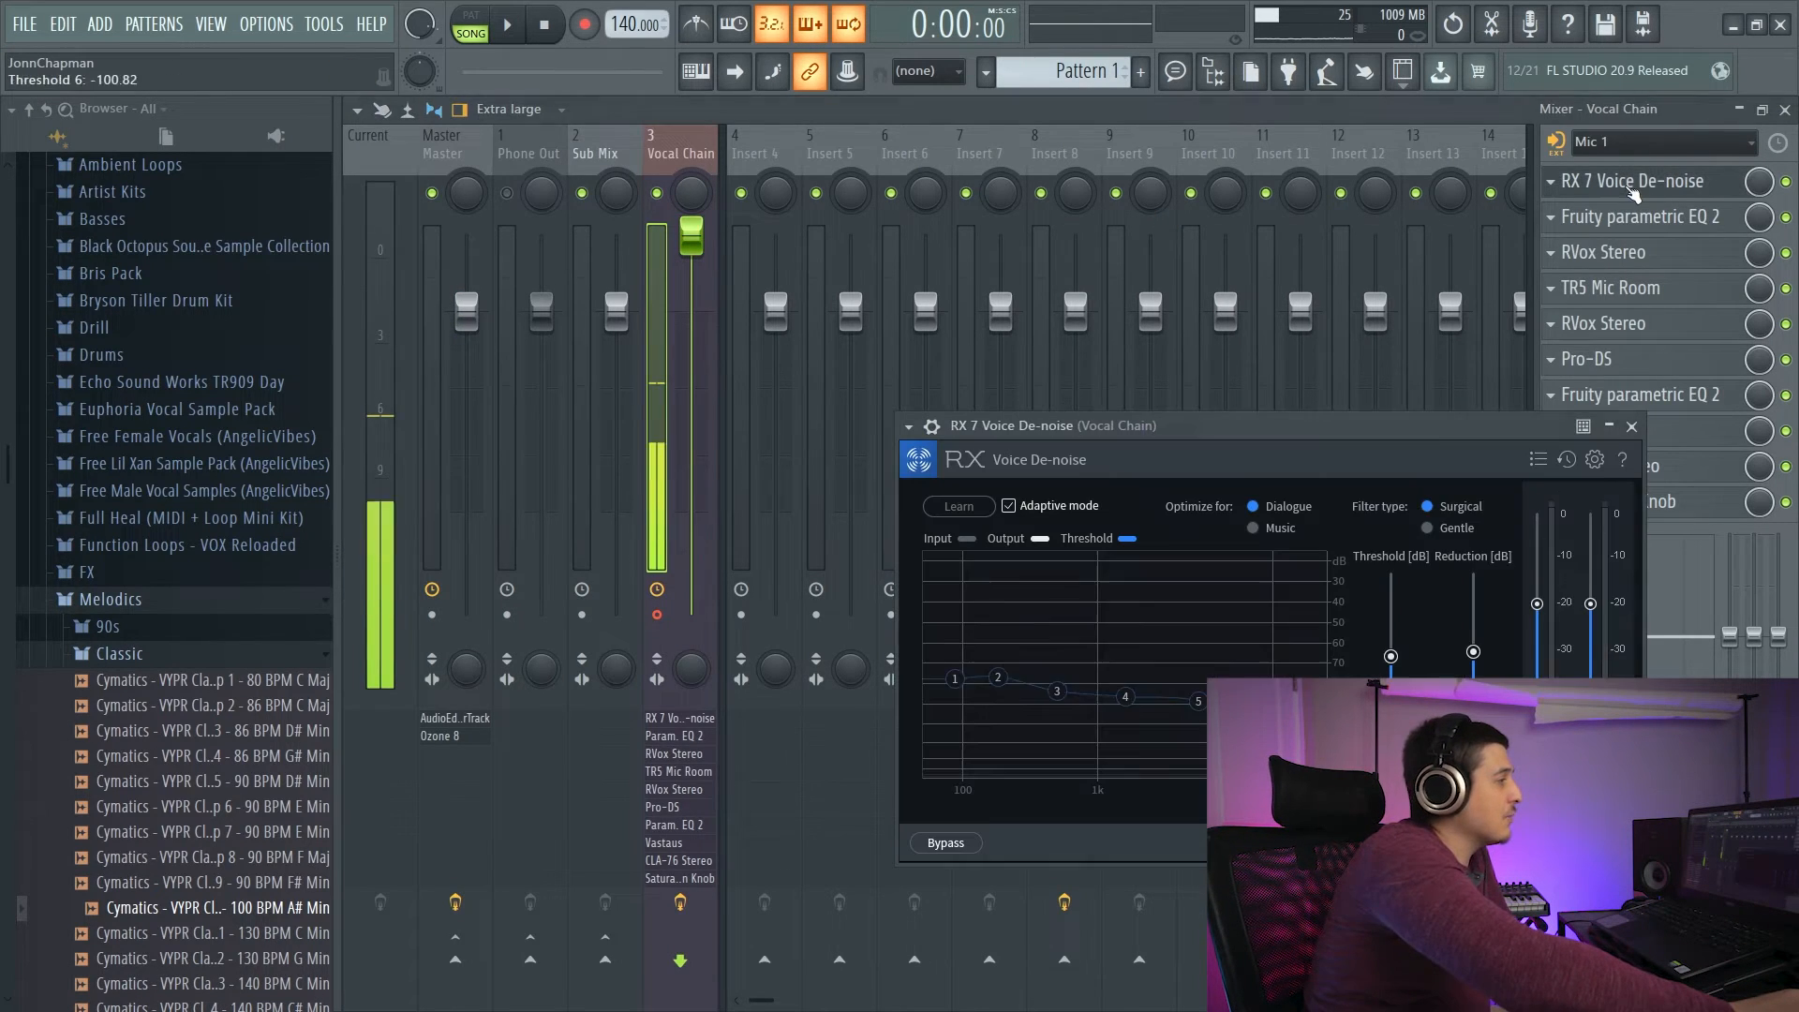
{"action": "left_click_drag", "start_coordinate": [1308, 427], "coordinate": [1016, 299]}
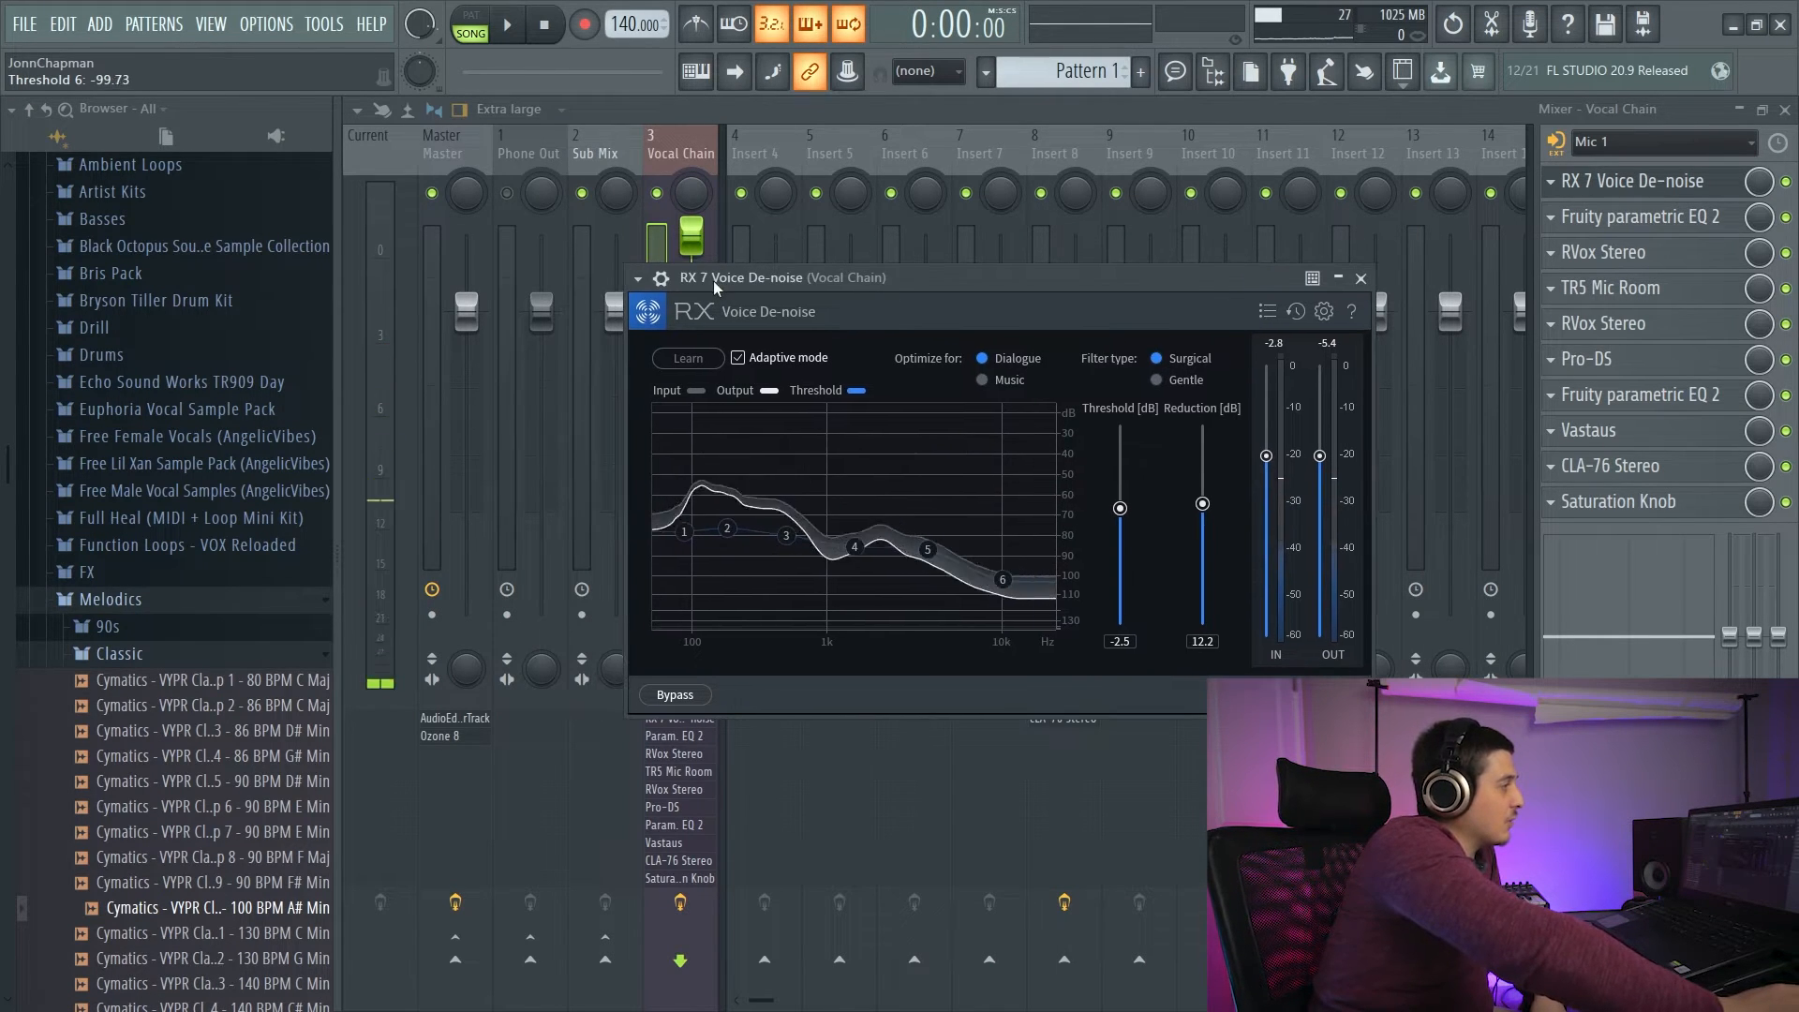
{"action": "left_click", "coordinate": [661, 277]}
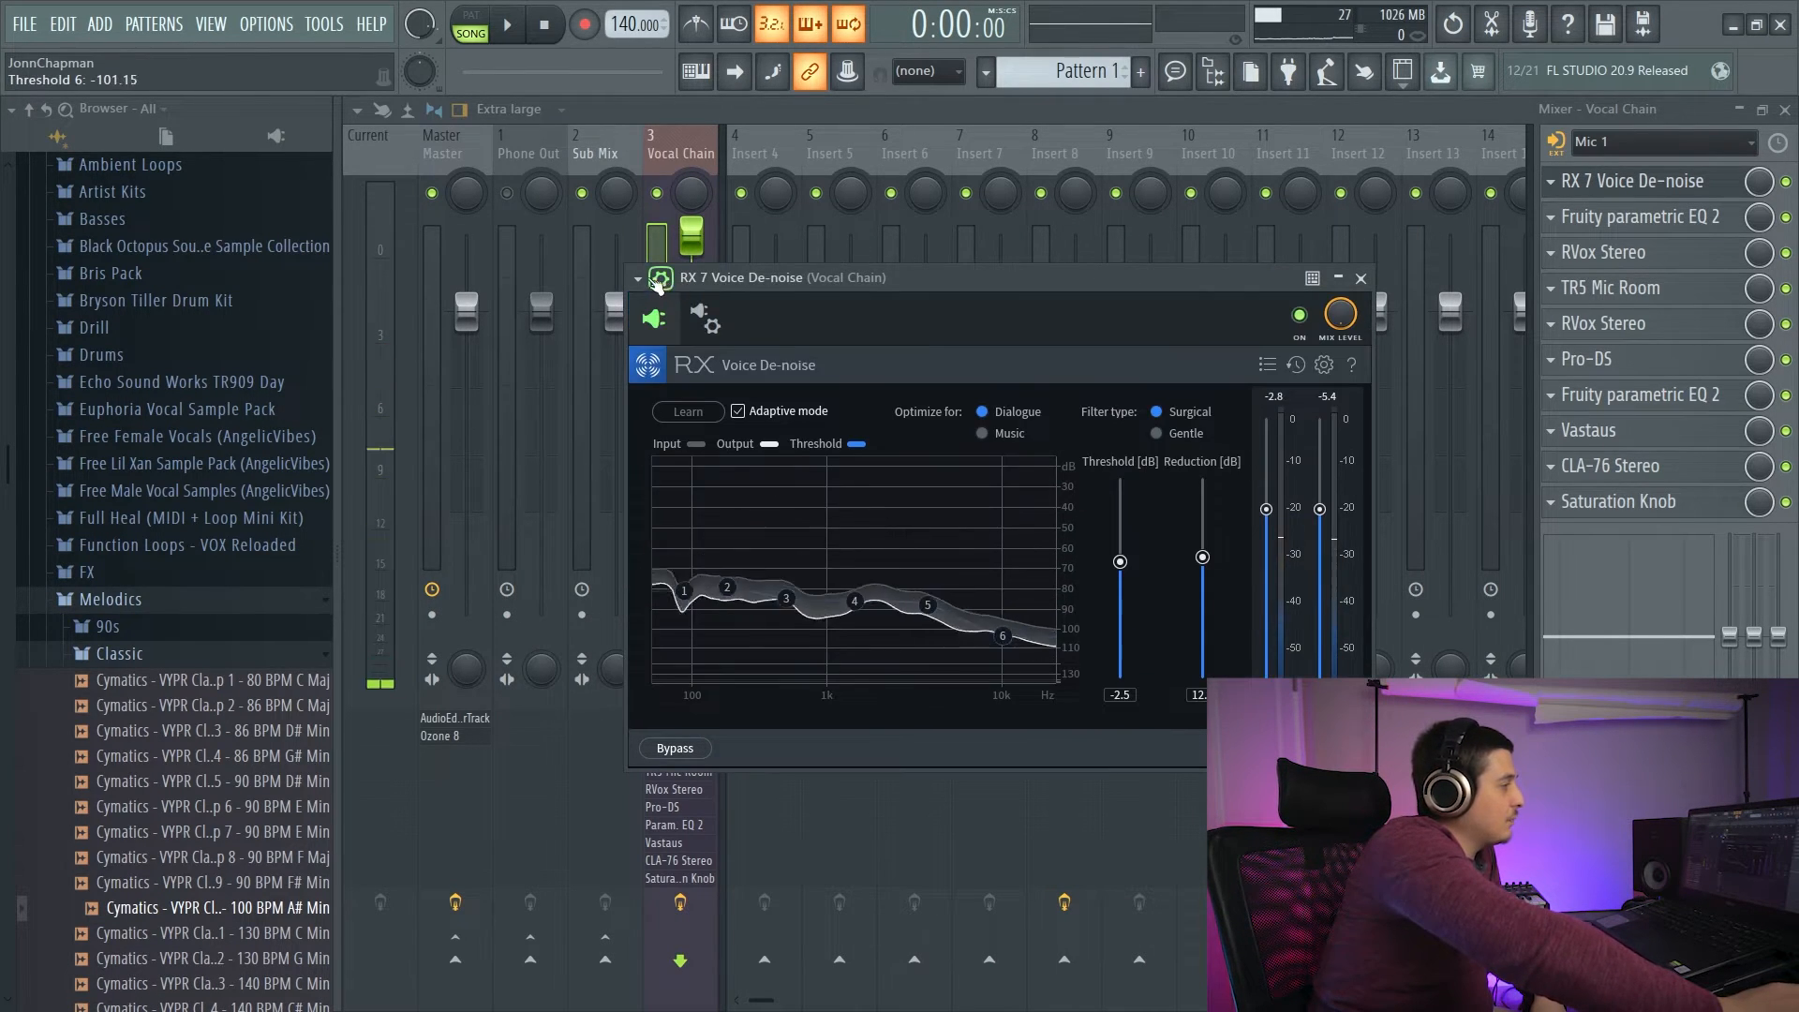
{"action": "left_click", "coordinate": [709, 319]}
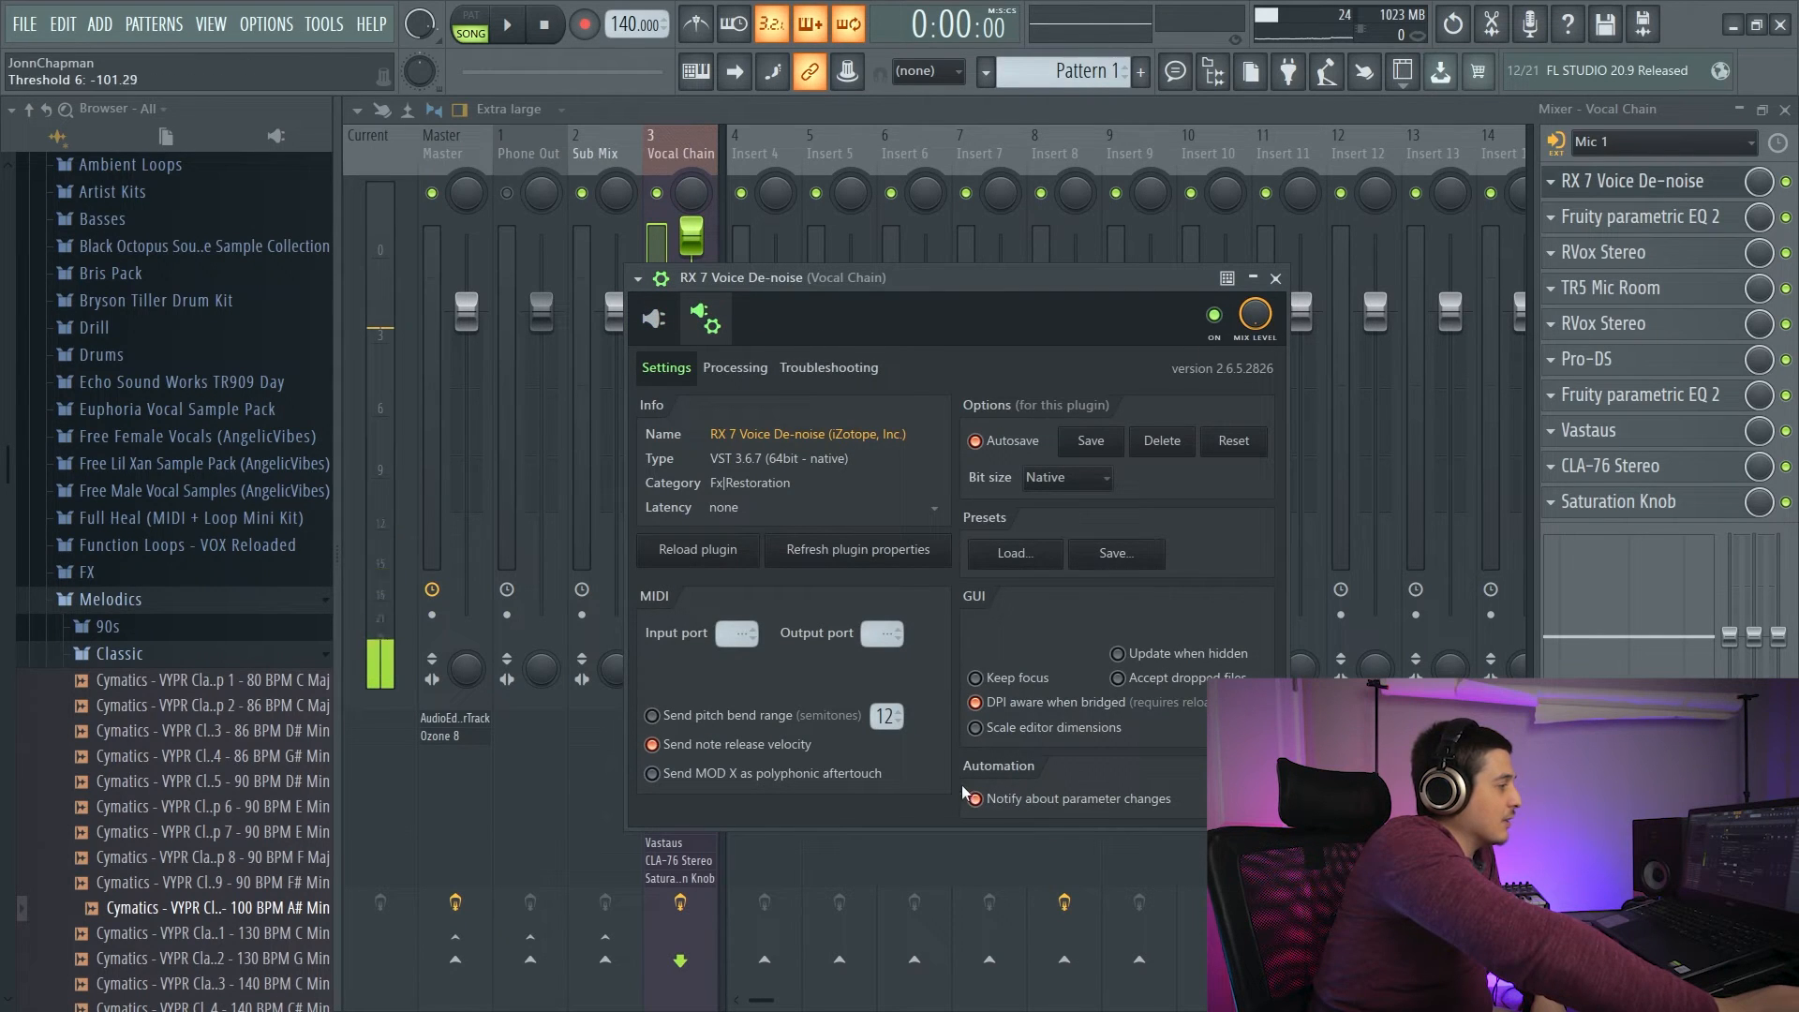
Close the mixer, keep the RX 7 Voice De-noise settings in view, and arm and start recording in song mode.
{"action": "left_click", "coordinate": [1785, 110]}
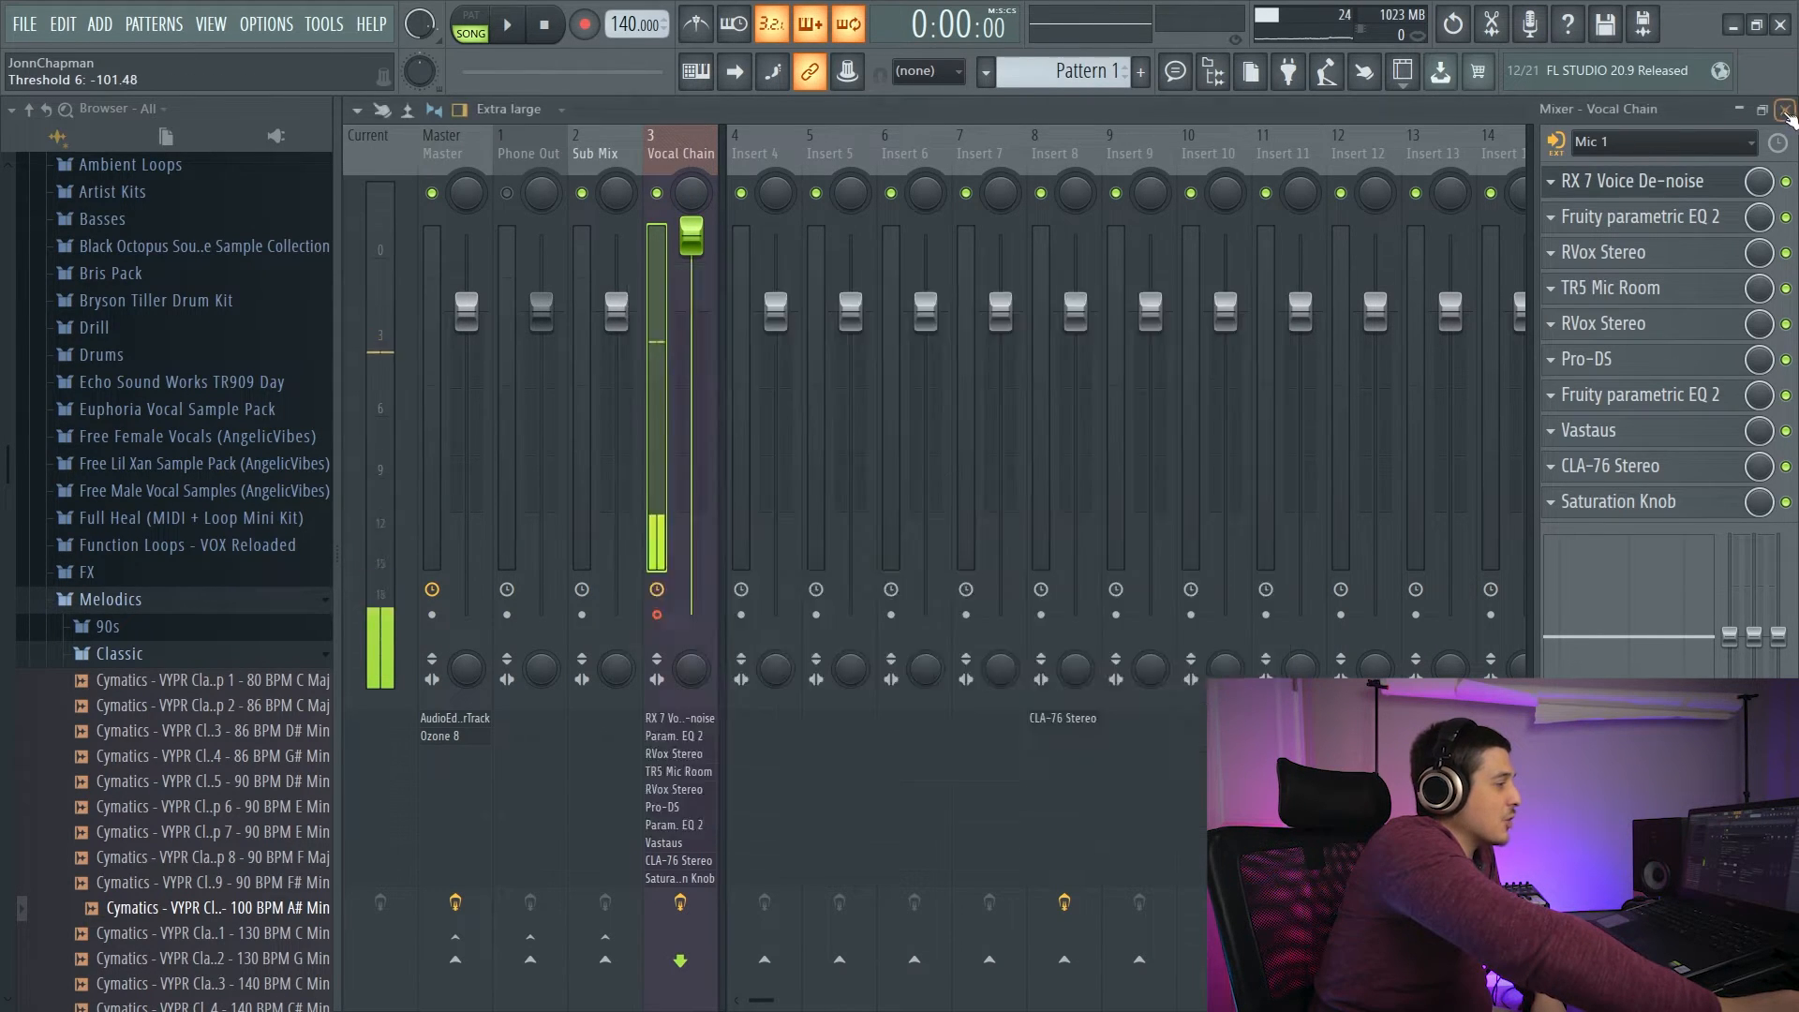
{"action": "left_click_drag", "start_coordinate": [1085, 268], "coordinate": [1103, 227]}
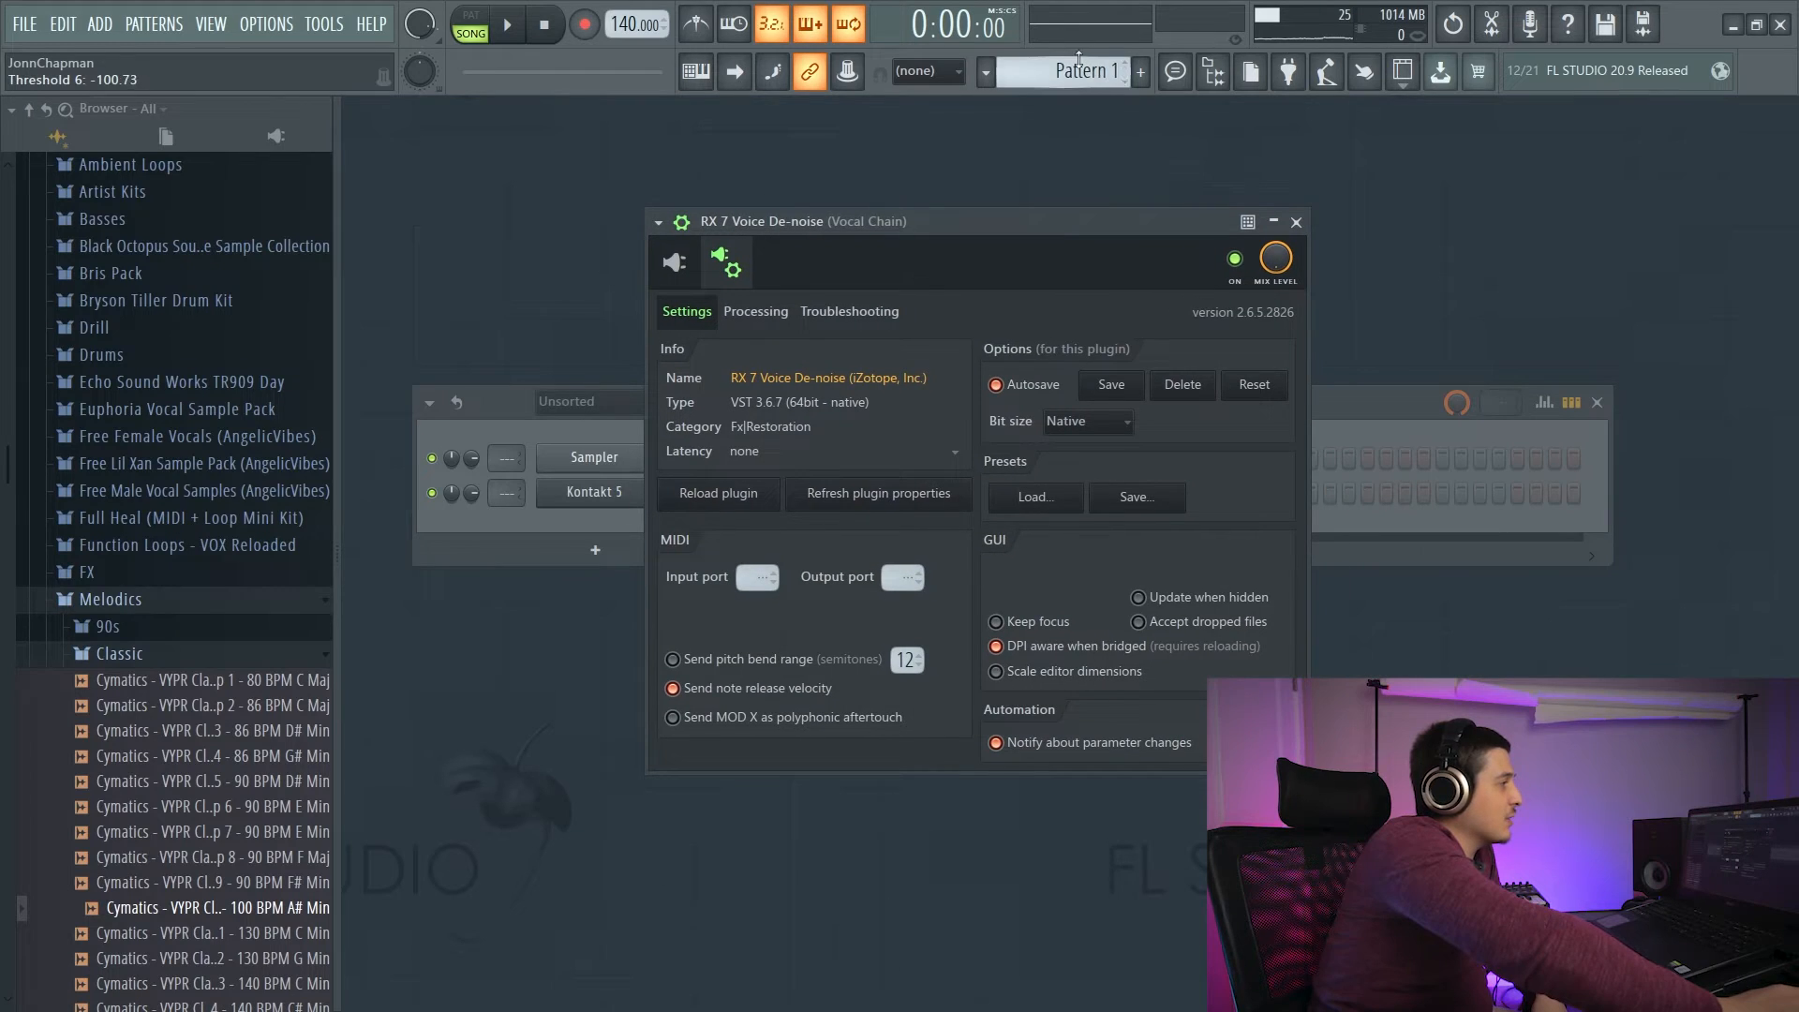
{"action": "right_click", "coordinate": [590, 30]}
{"action": "left_click", "coordinate": [615, 57]}
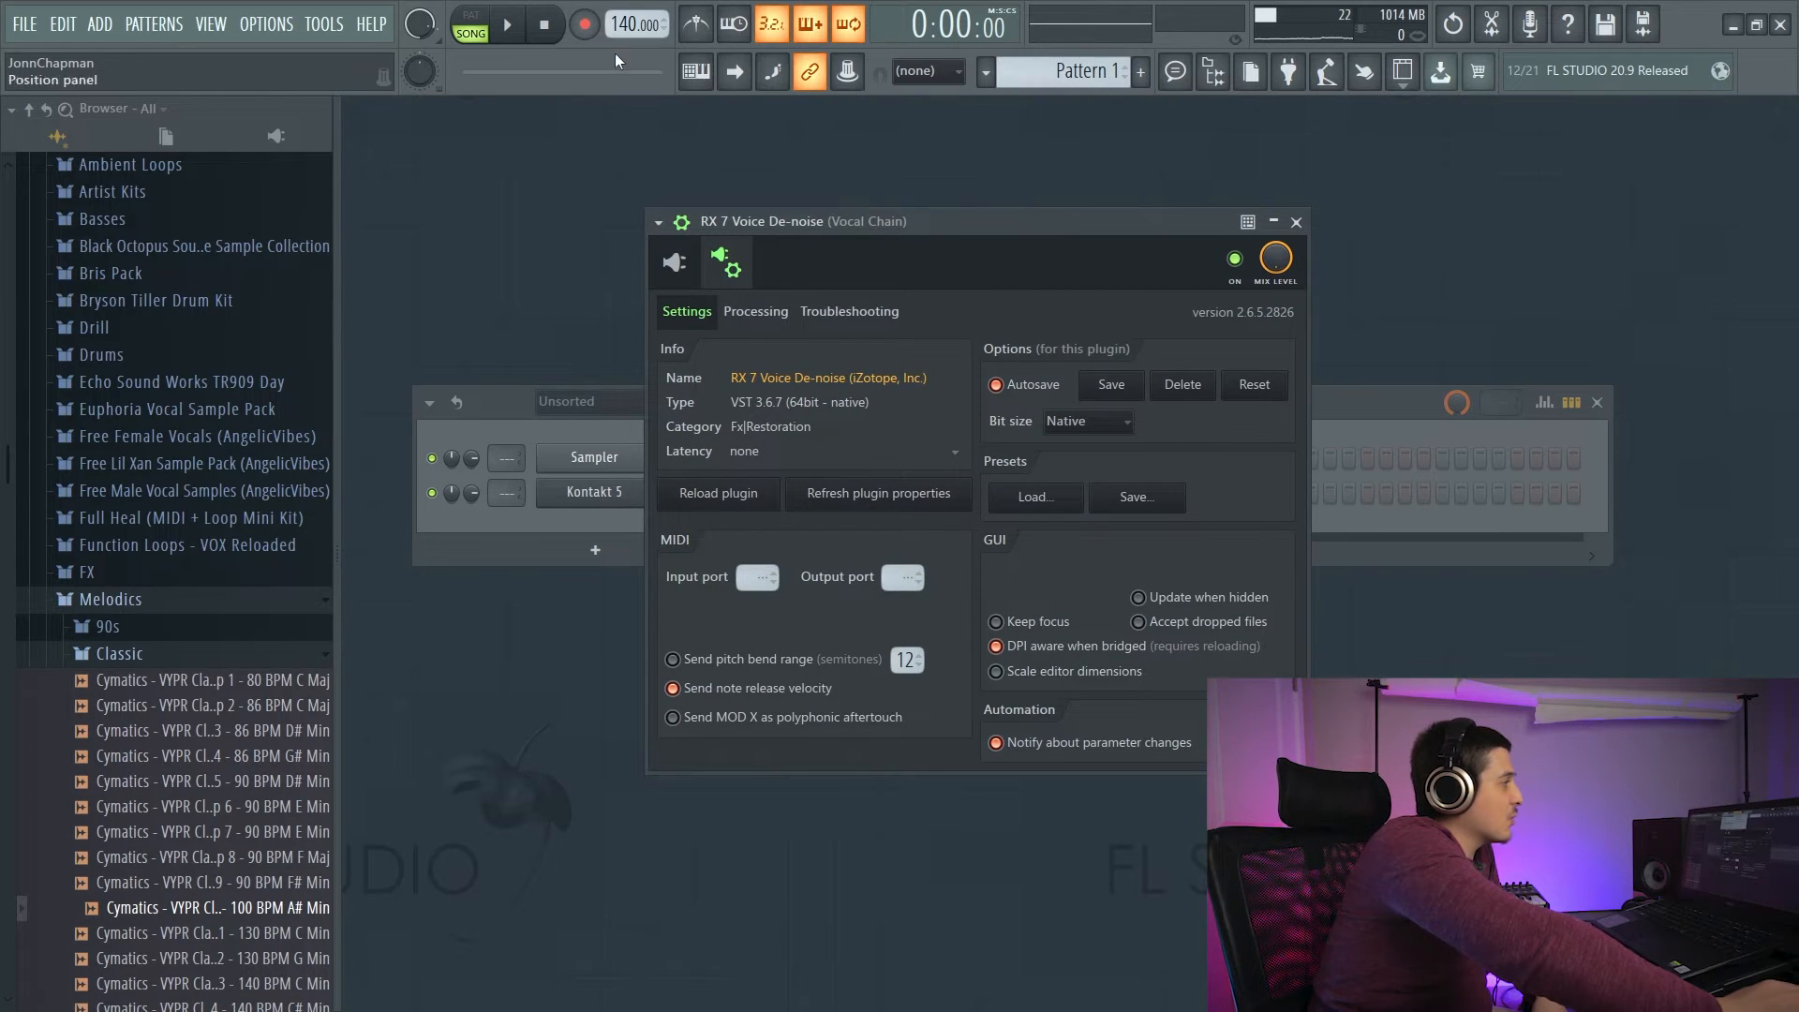
{"action": "left_click", "coordinate": [585, 28]}
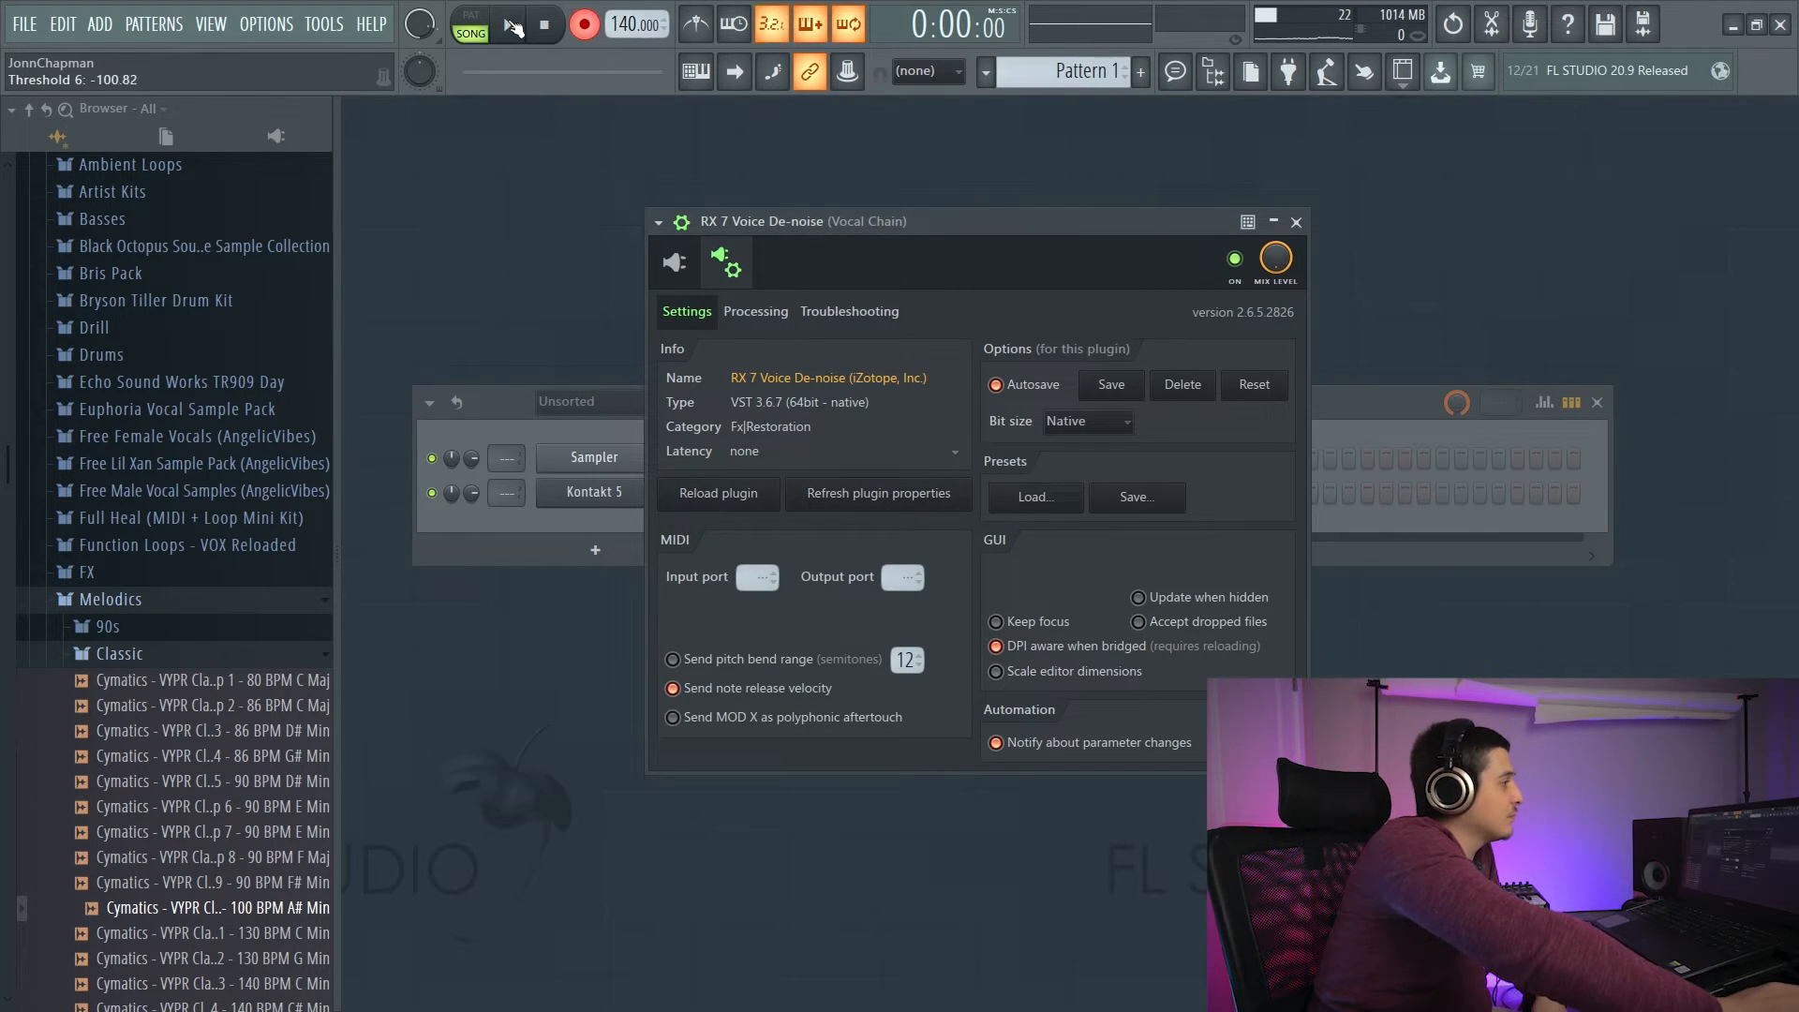
{"action": "key", "text": "space"}
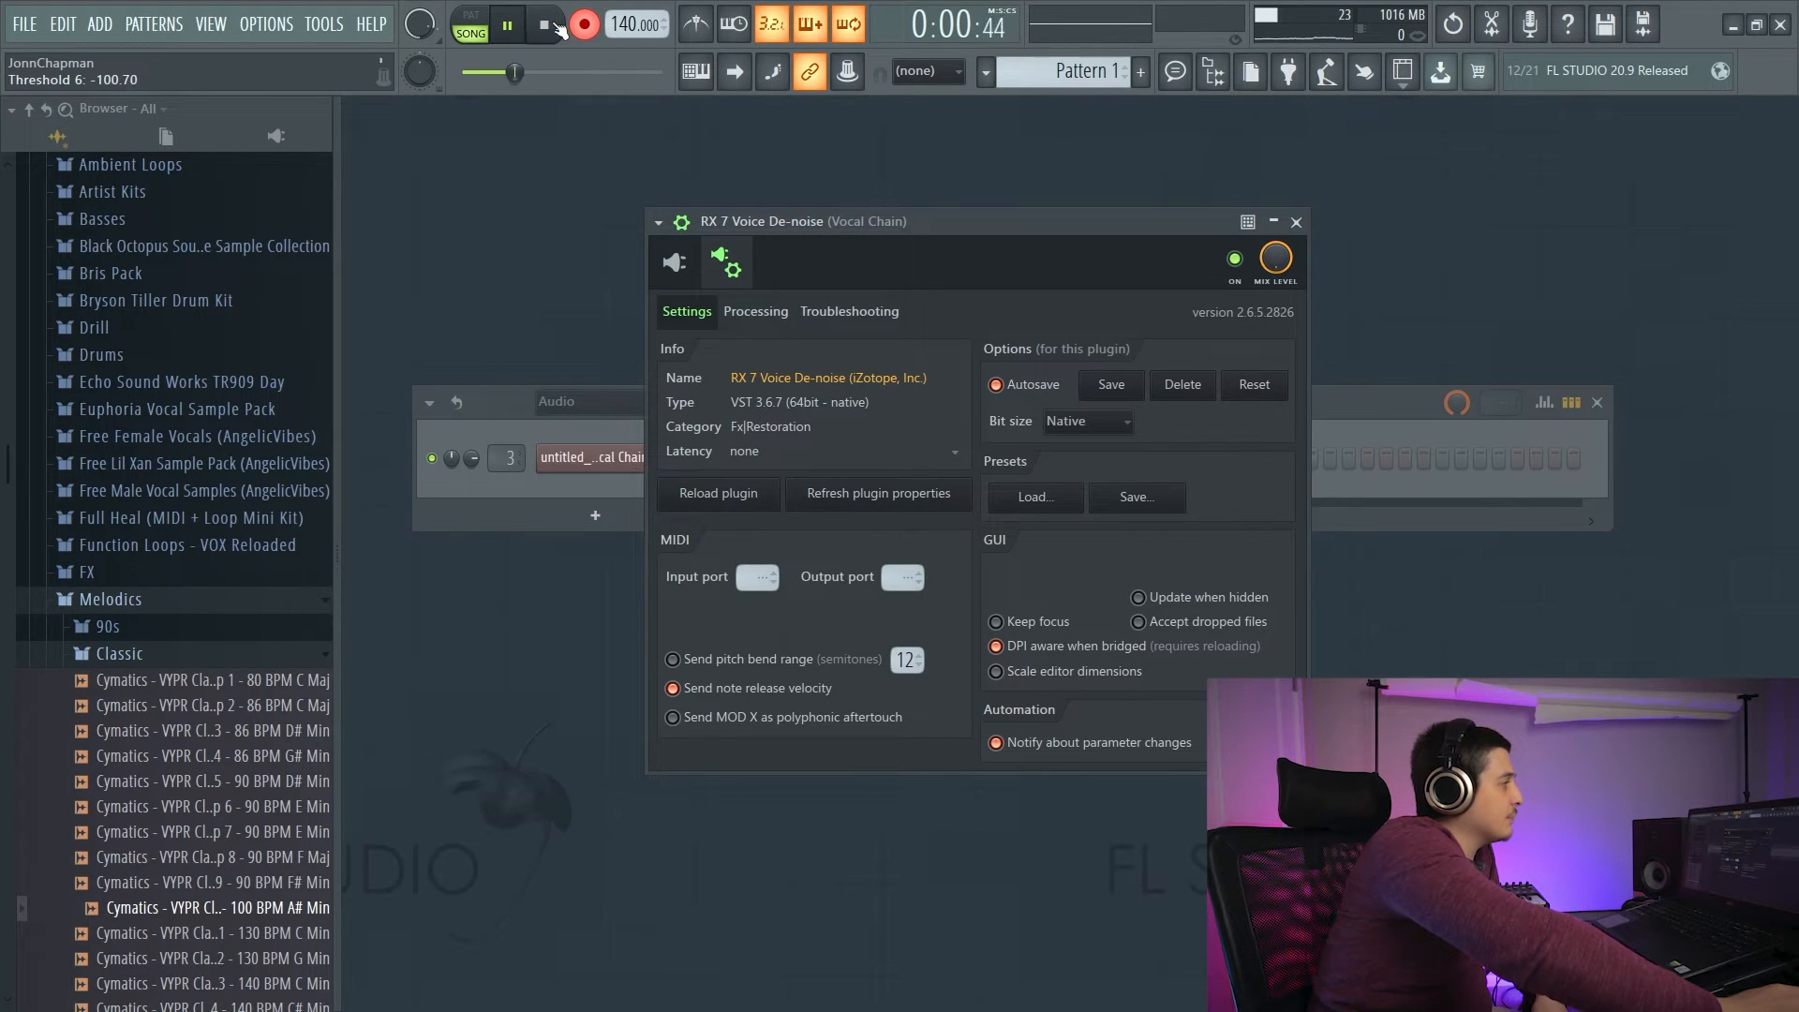
Stop the recording and open the Pattern 1 clip in the playlist to examine the recorded Threshold 1 events of RX 7 Voice De-noise.
{"action": "left_click", "coordinate": [553, 30]}
{"action": "left_click_drag", "start_coordinate": [909, 247], "coordinate": [896, 428]}
{"action": "left_click", "coordinate": [1188, 85]}
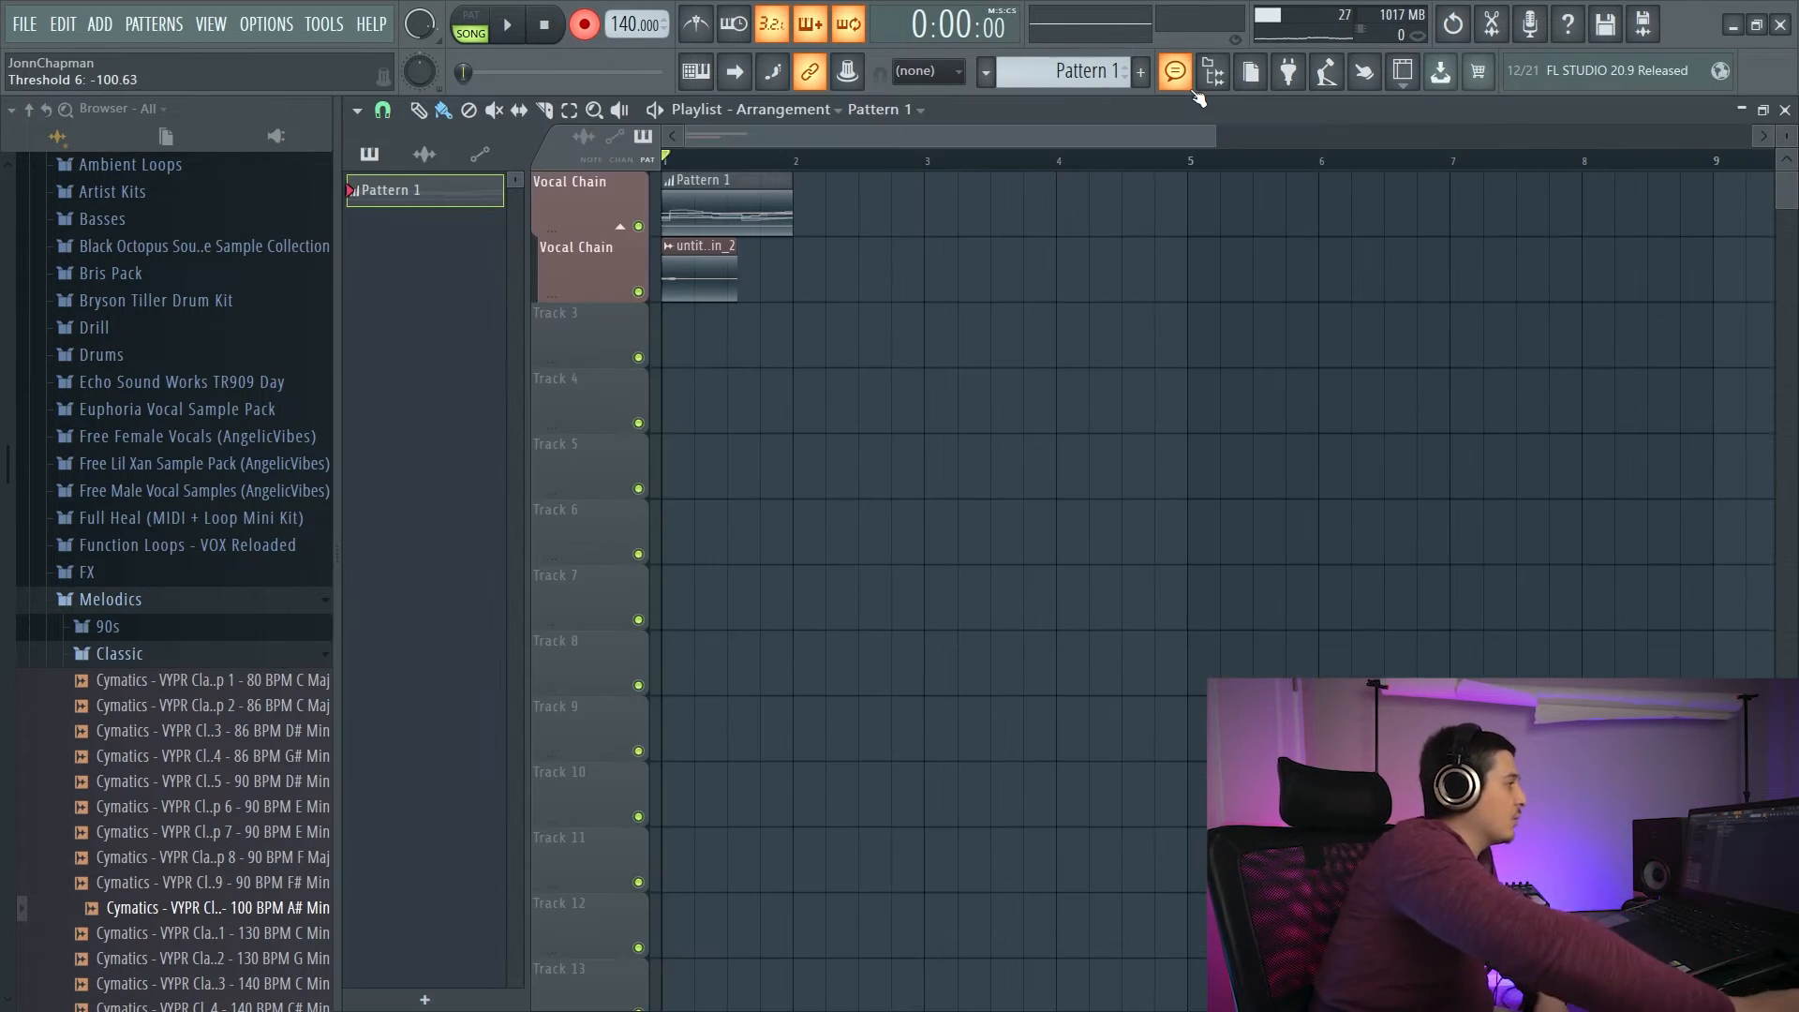
{"action": "double_click", "coordinate": [764, 230]}
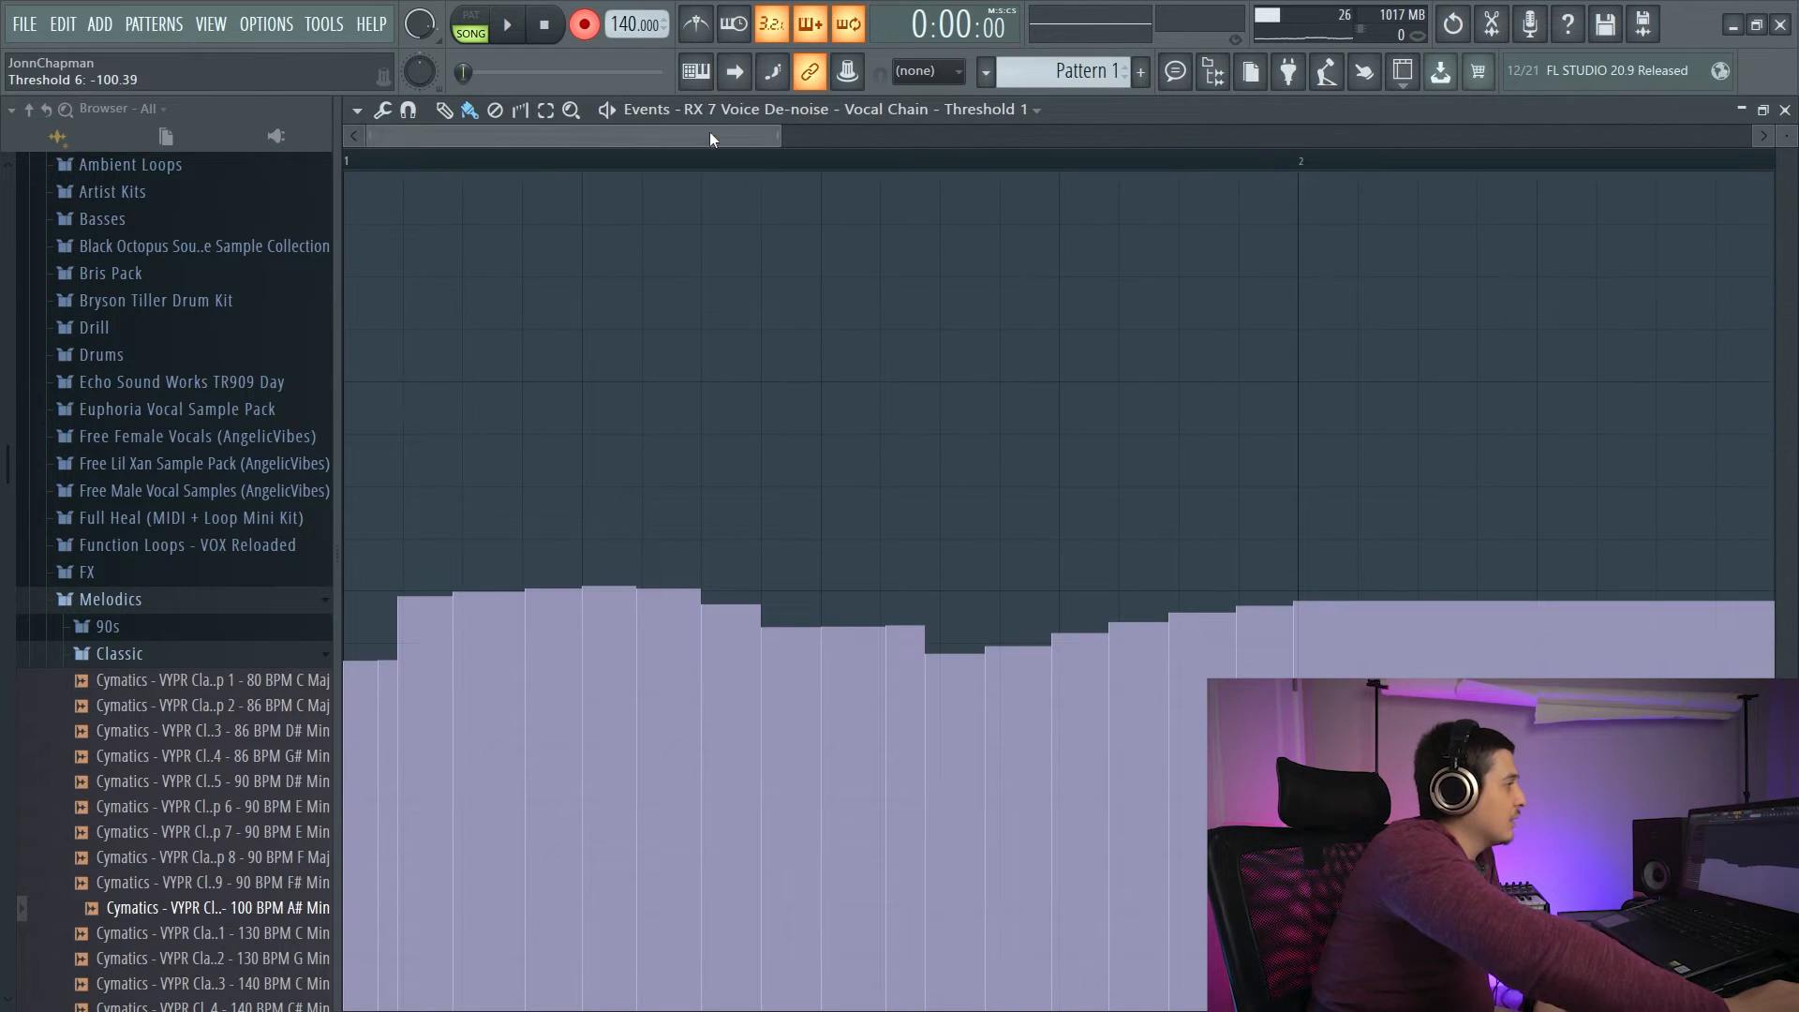
{"action": "left_click_drag", "start_coordinate": [781, 132], "coordinate": [1599, 132]}
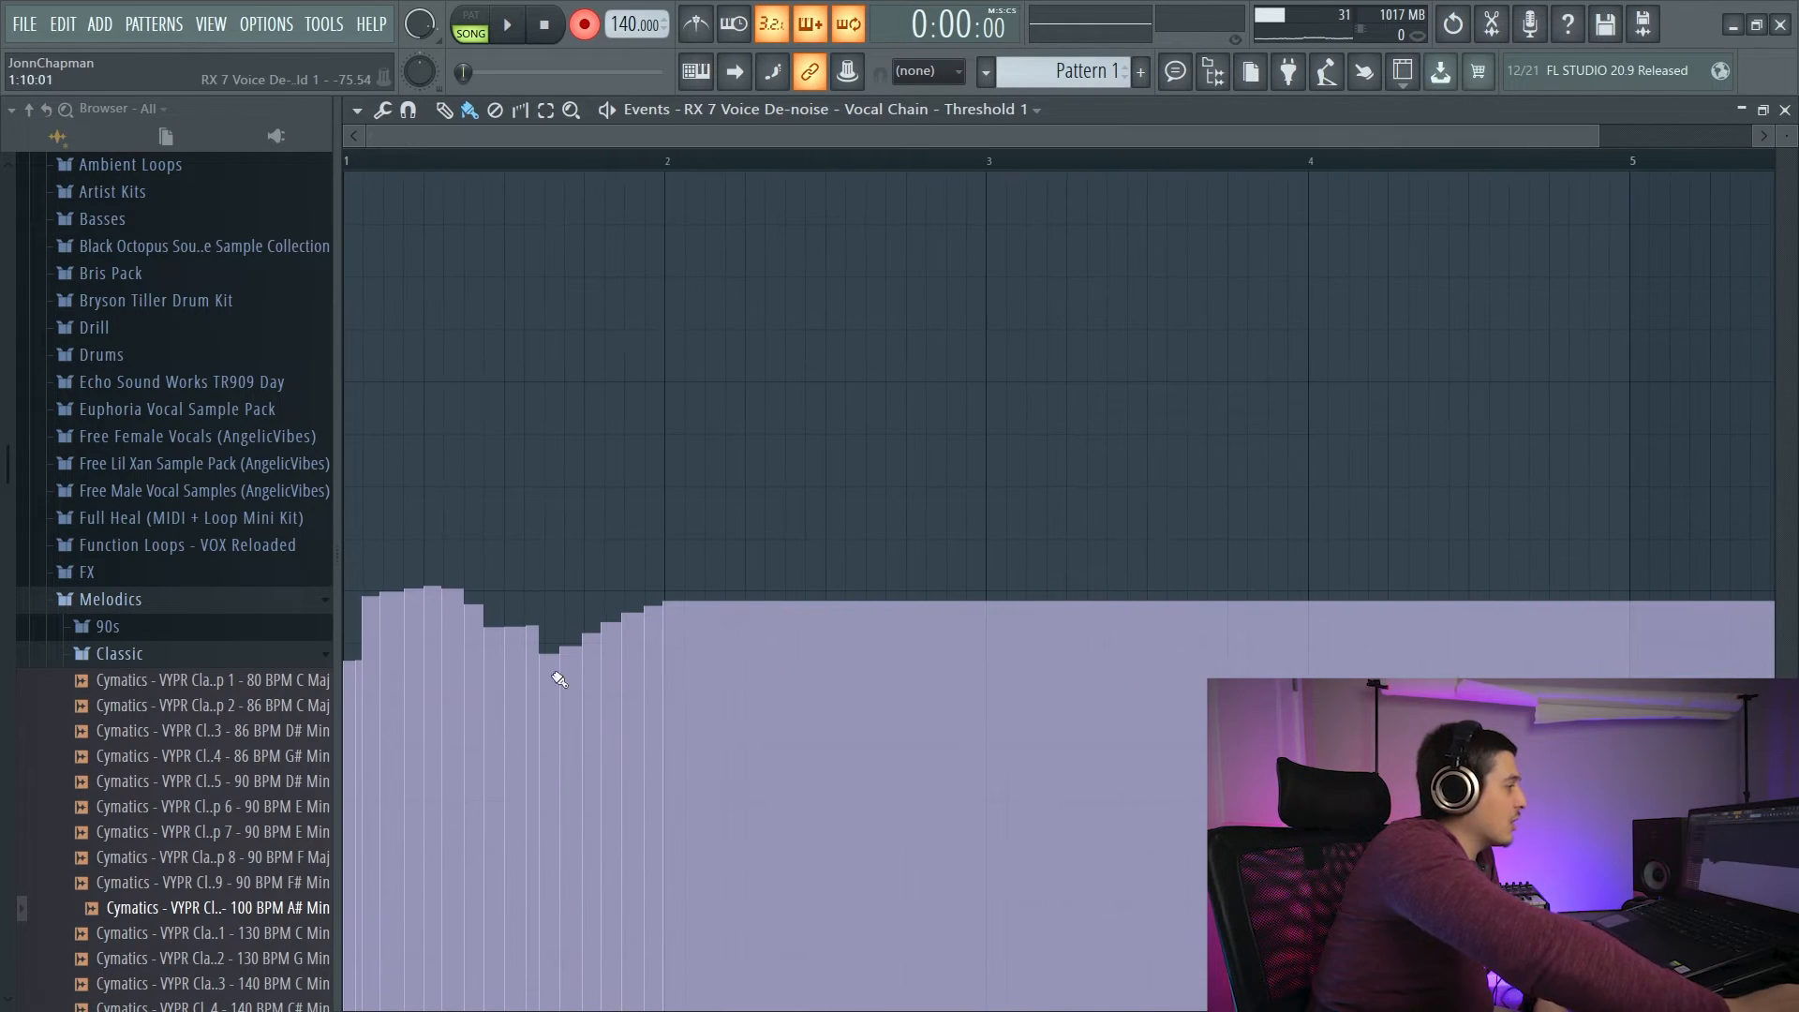
{"action": "left_click", "coordinate": [1785, 110]}
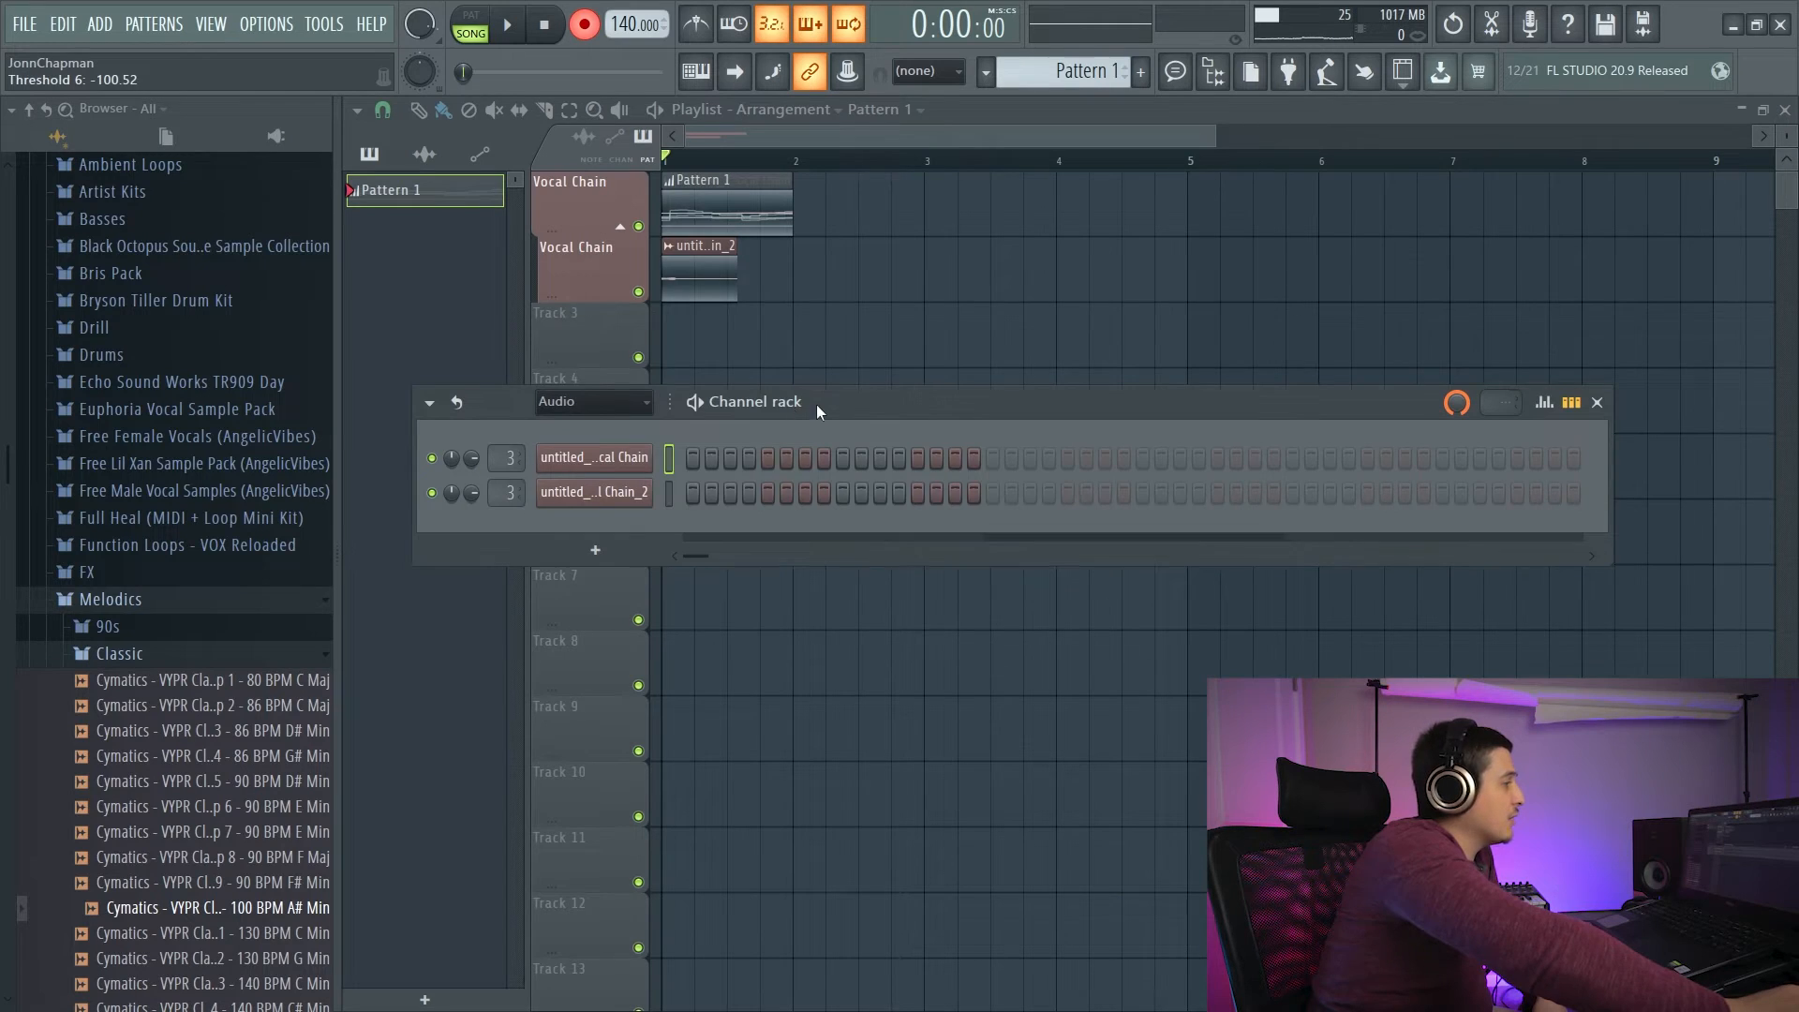
Return to the RX 7 Voice De-noise wrapper settings on the Vocal Chain track and toggle Notify about parameter changes.
{"action": "left_click_drag", "start_coordinate": [817, 403], "coordinate": [908, 282]}
{"action": "left_click", "coordinate": [759, 373]}
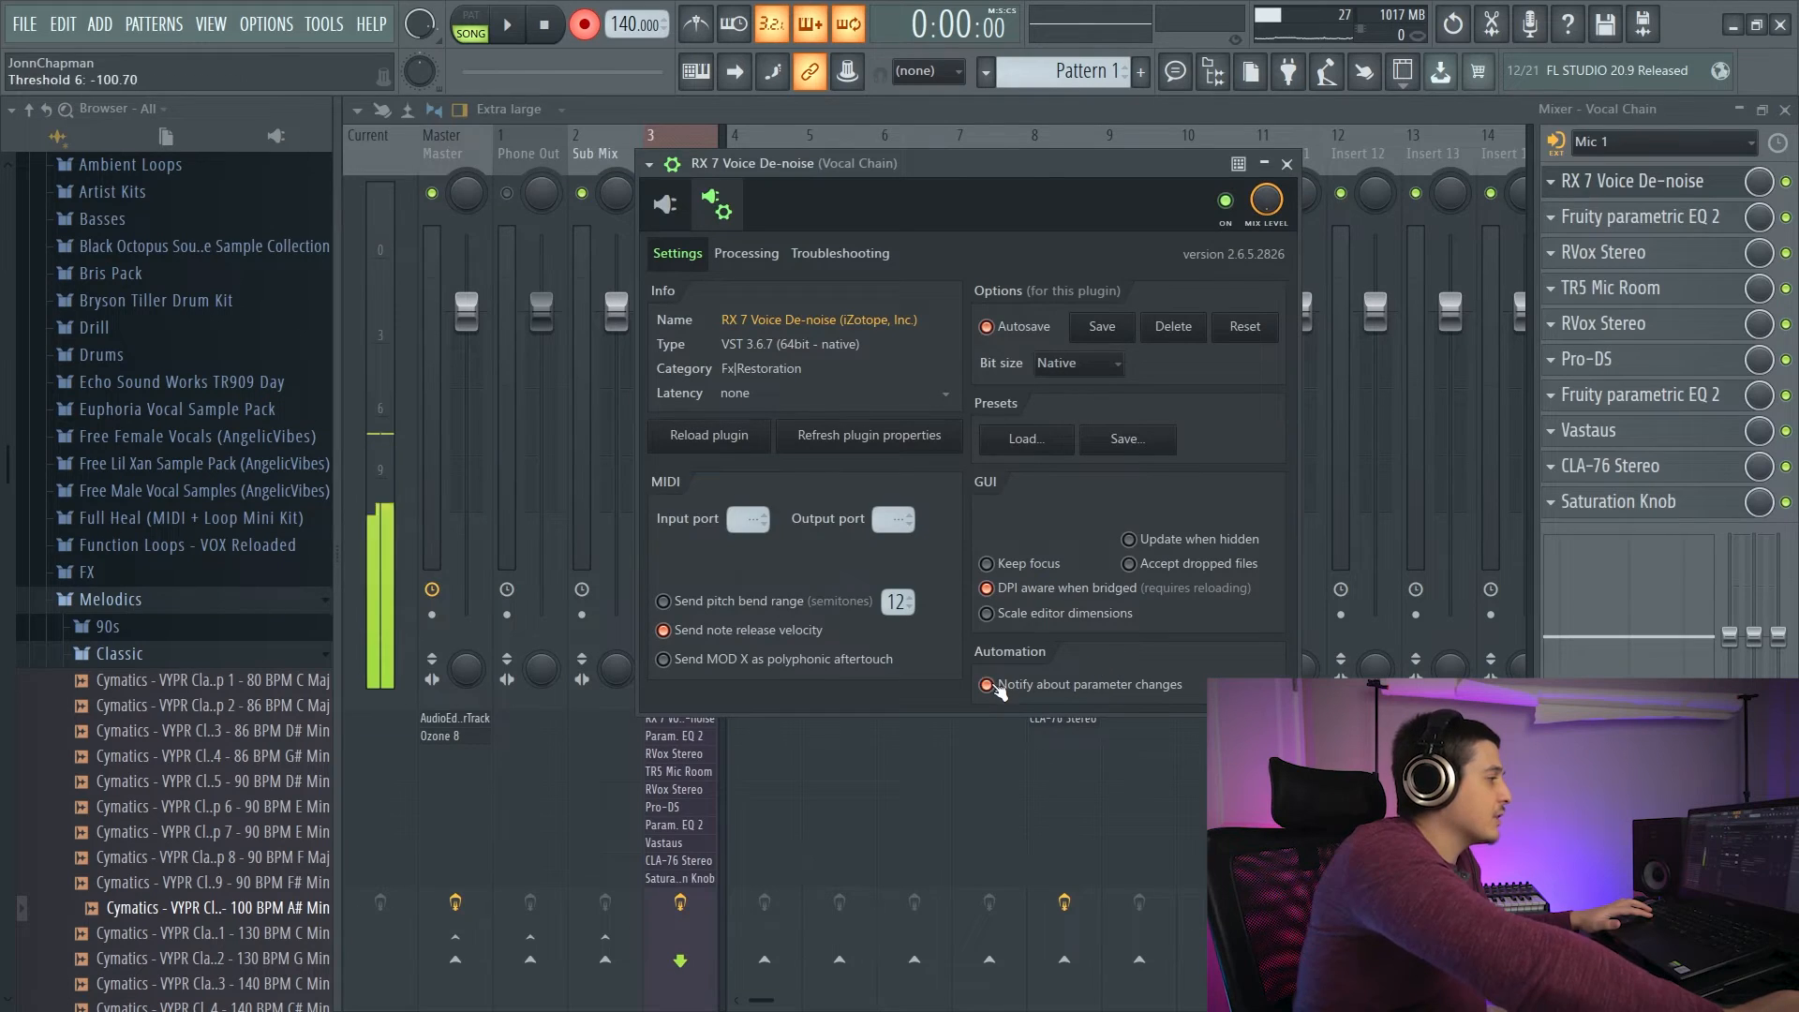
{"action": "left_click", "coordinate": [993, 686]}
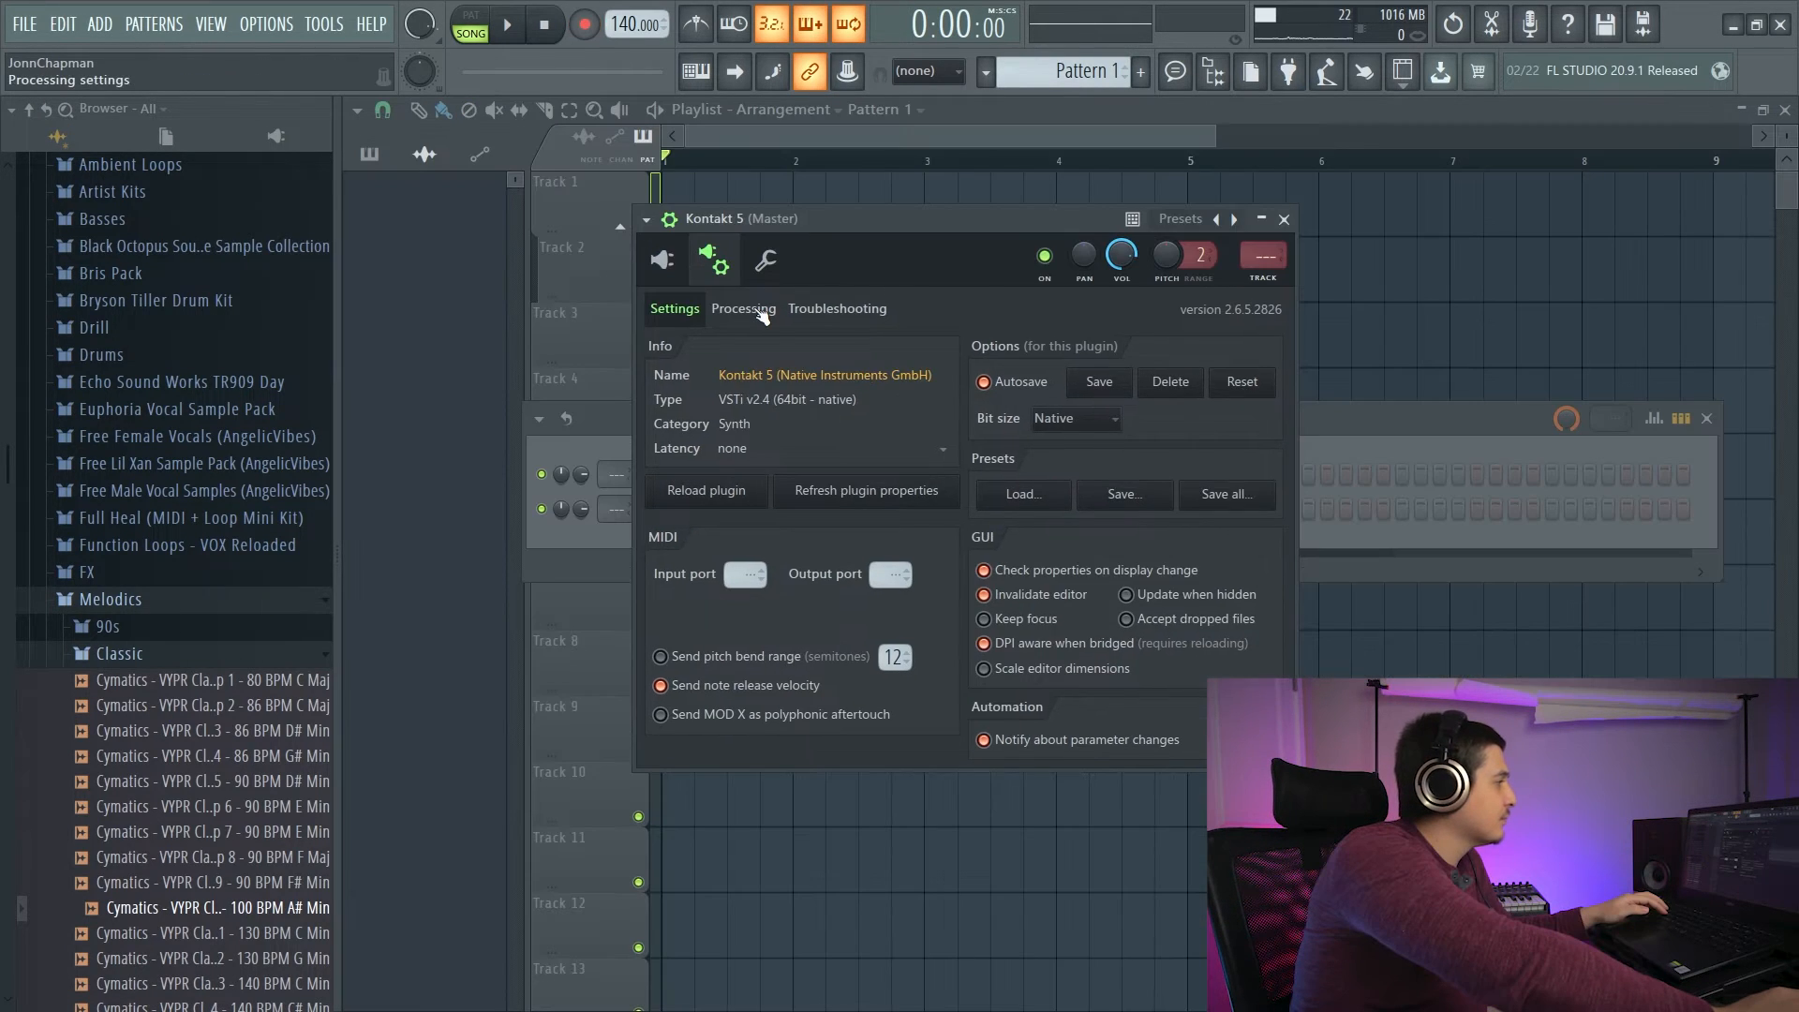
Show Kontakt 5's processing options and compare Allow threaded processing with the multithreaded processing options in the audio settings.
{"action": "left_click", "coordinate": [743, 308]}
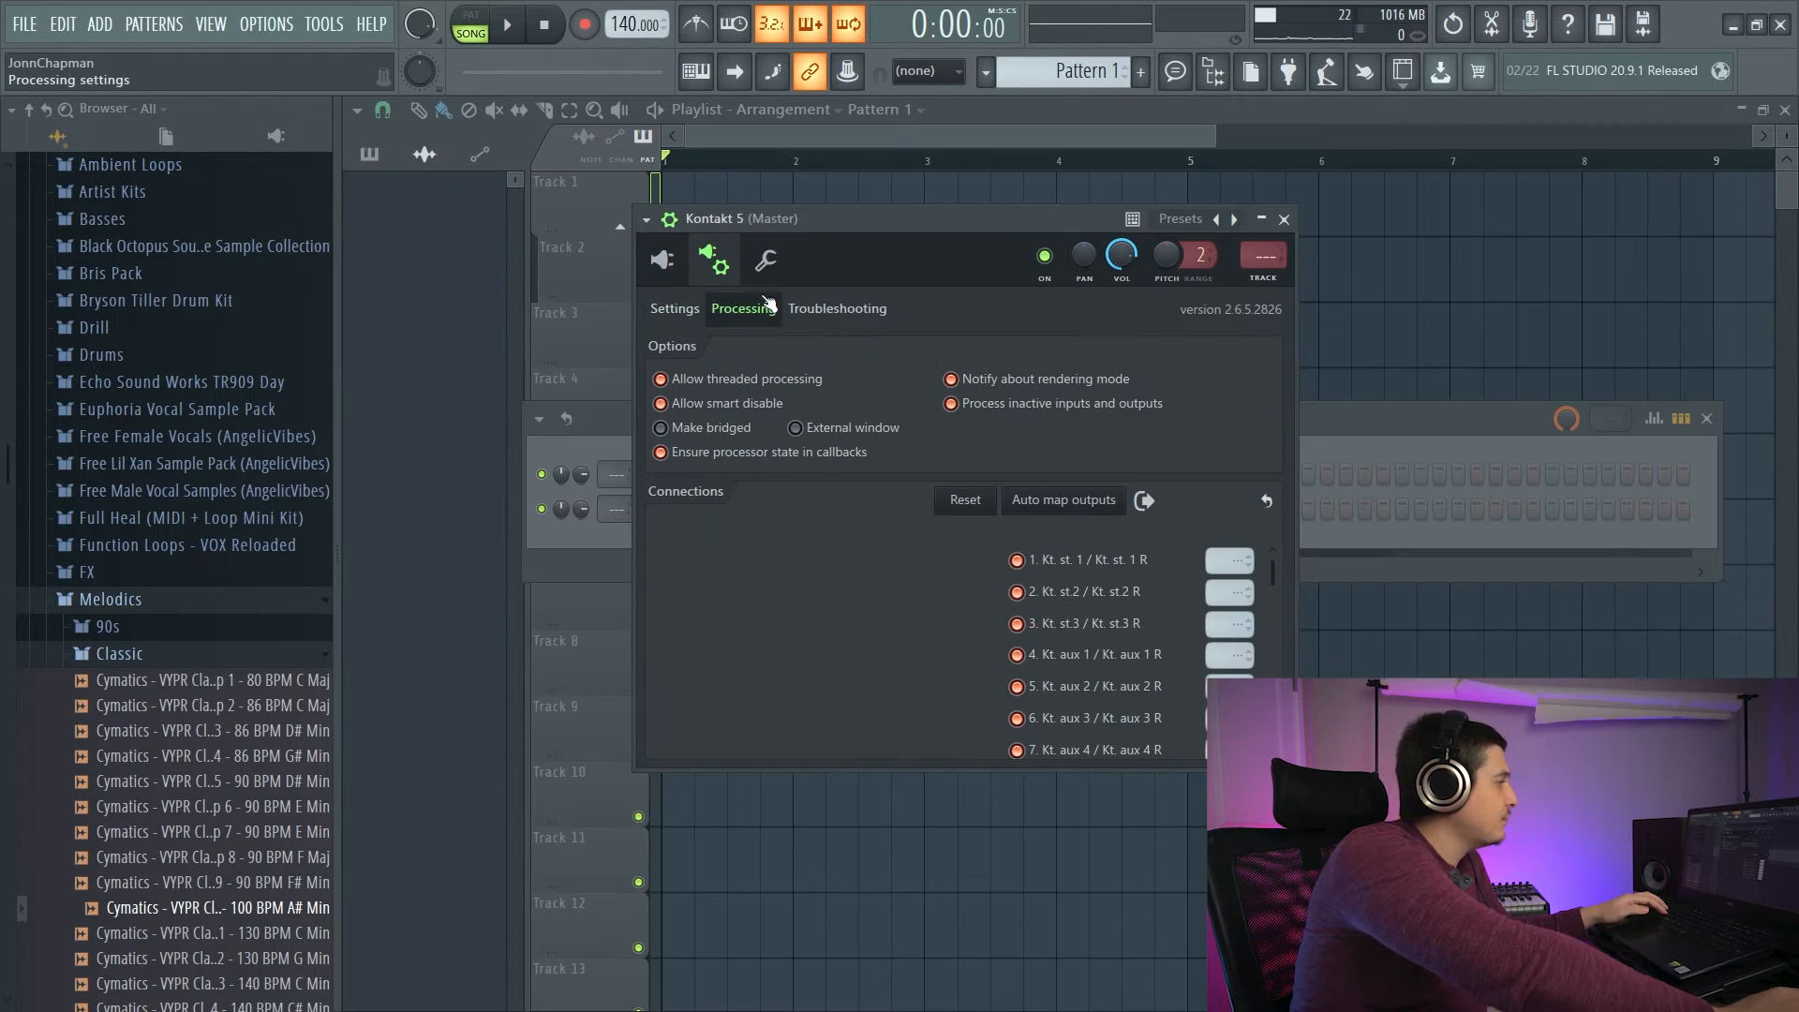
{"action": "left_click_drag", "start_coordinate": [862, 223], "coordinate": [810, 209]}
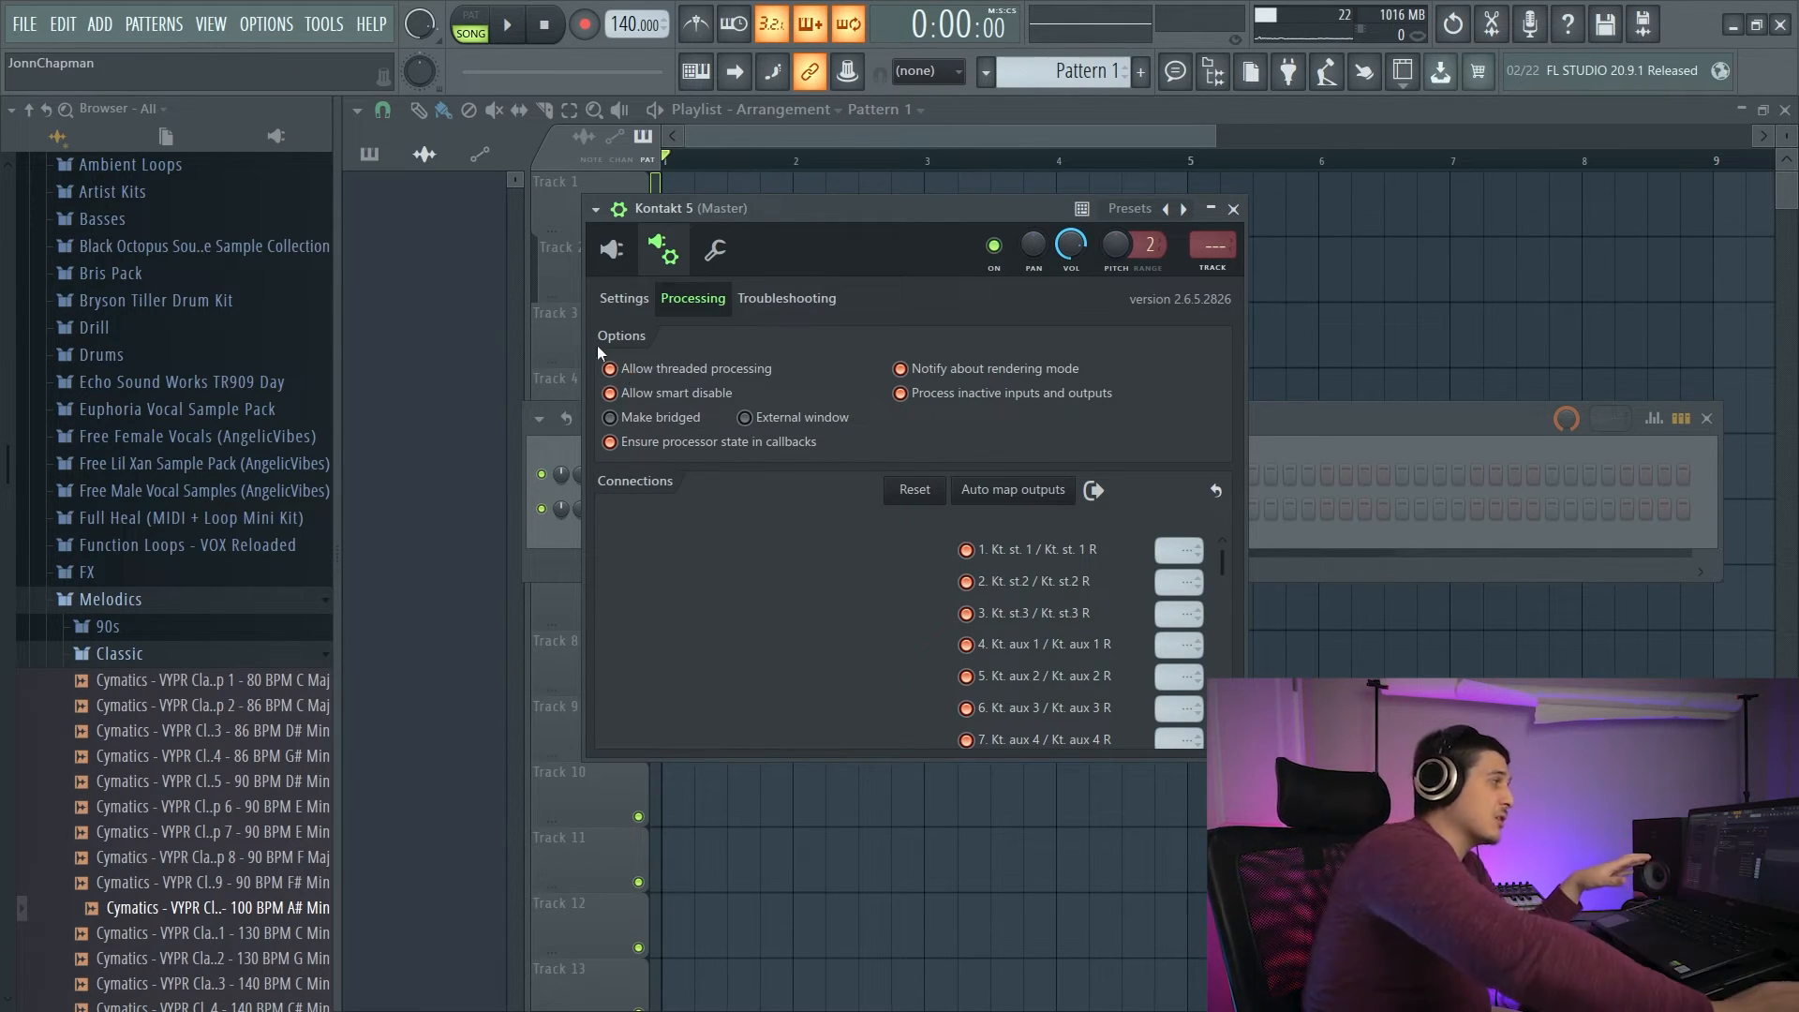
{"action": "left_click", "coordinate": [611, 369]}
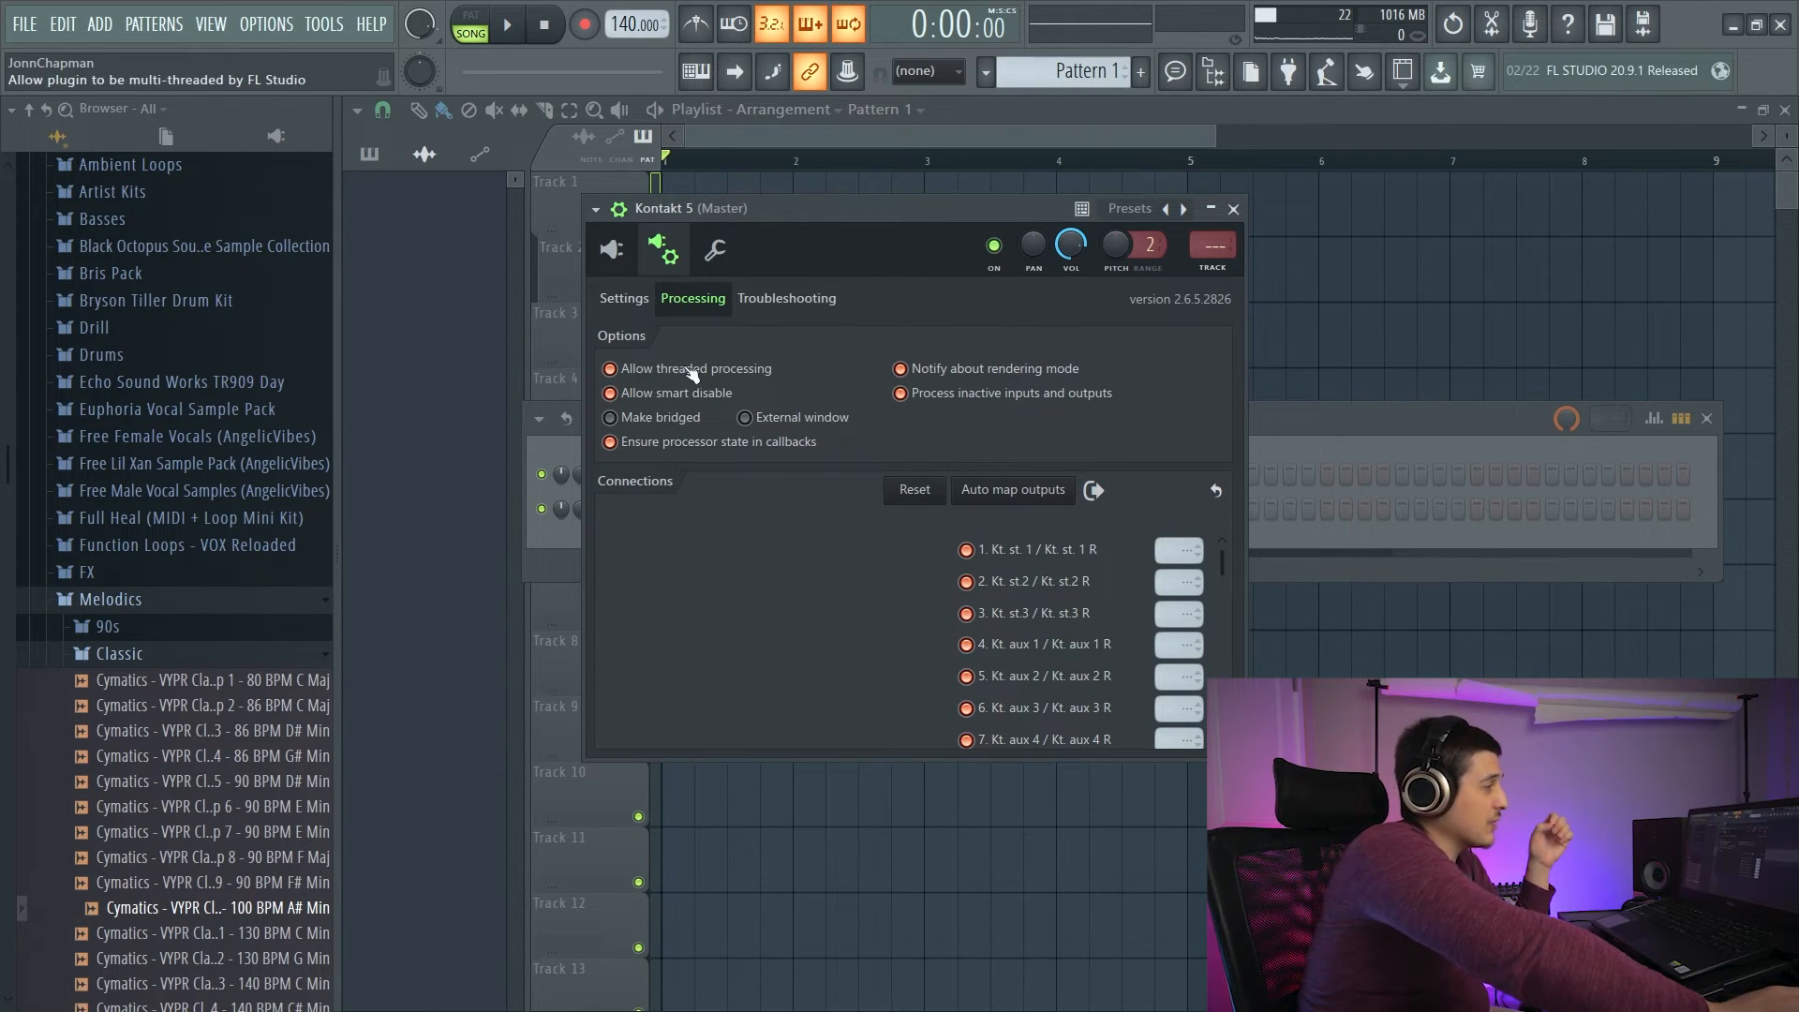
{"action": "left_click", "coordinate": [267, 24]}
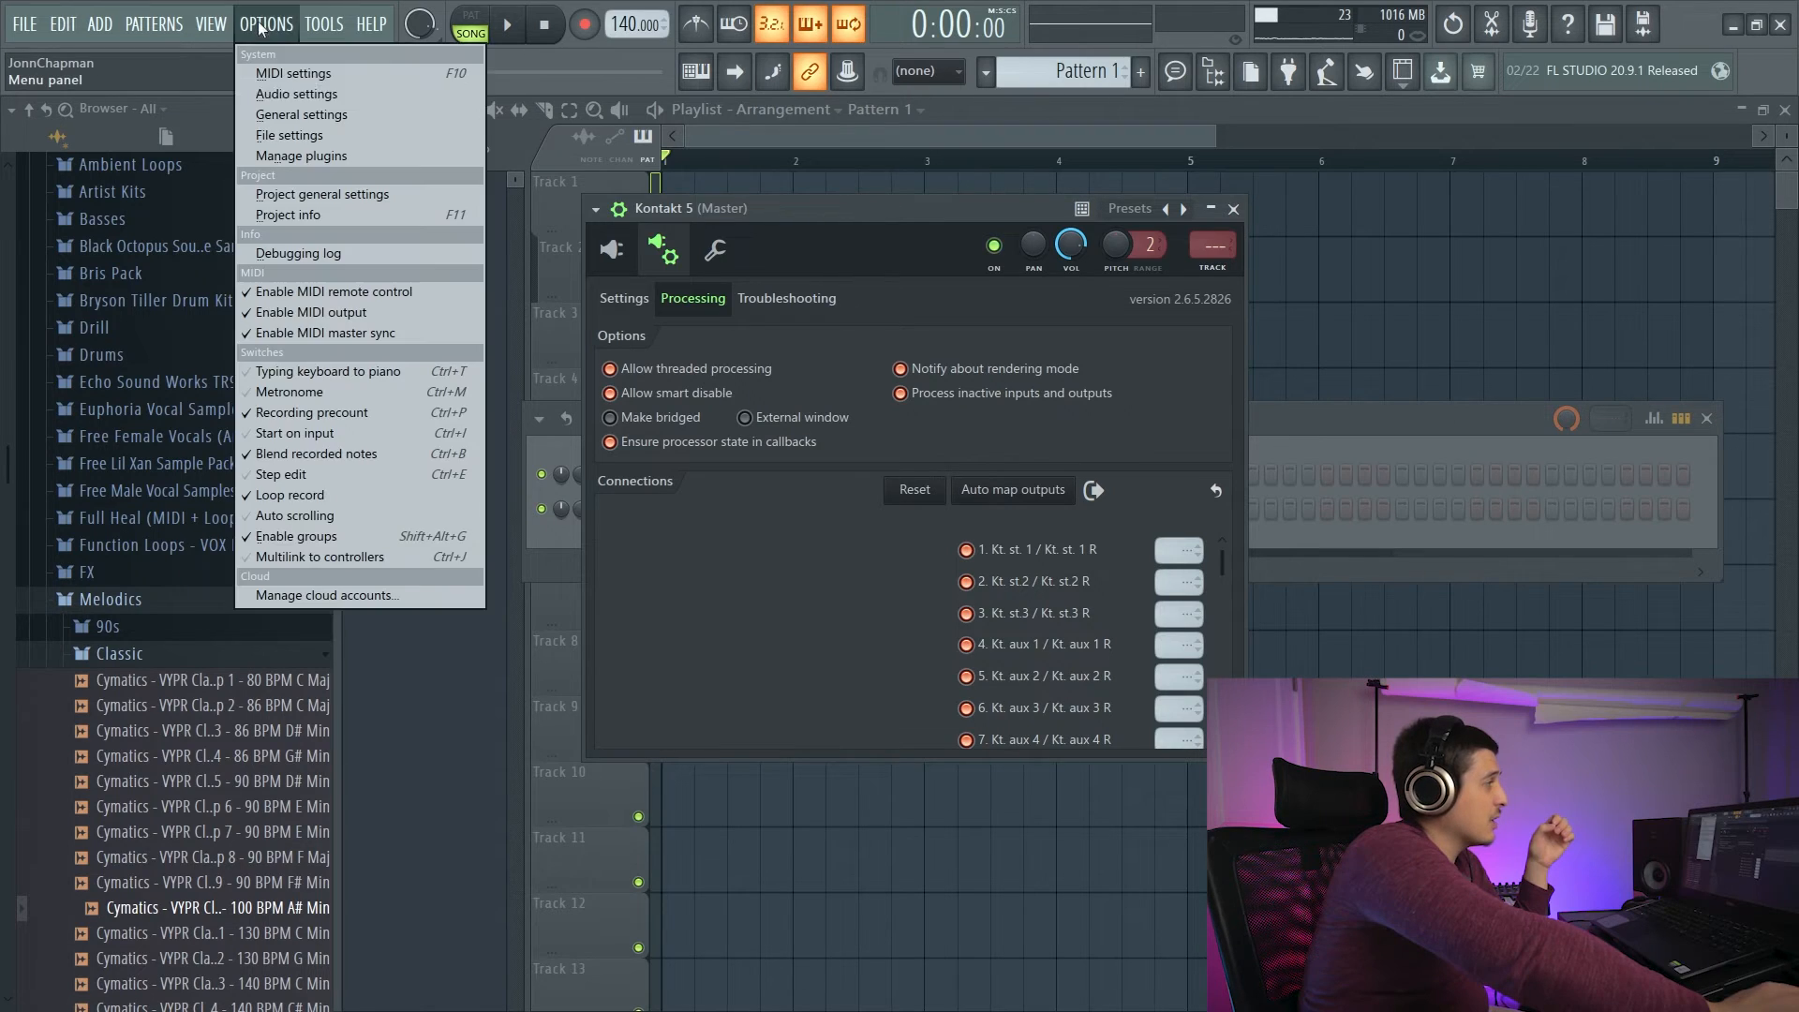
{"action": "left_click", "coordinate": [337, 93]}
{"action": "left_click_drag", "start_coordinate": [749, 33], "coordinate": [781, 30]}
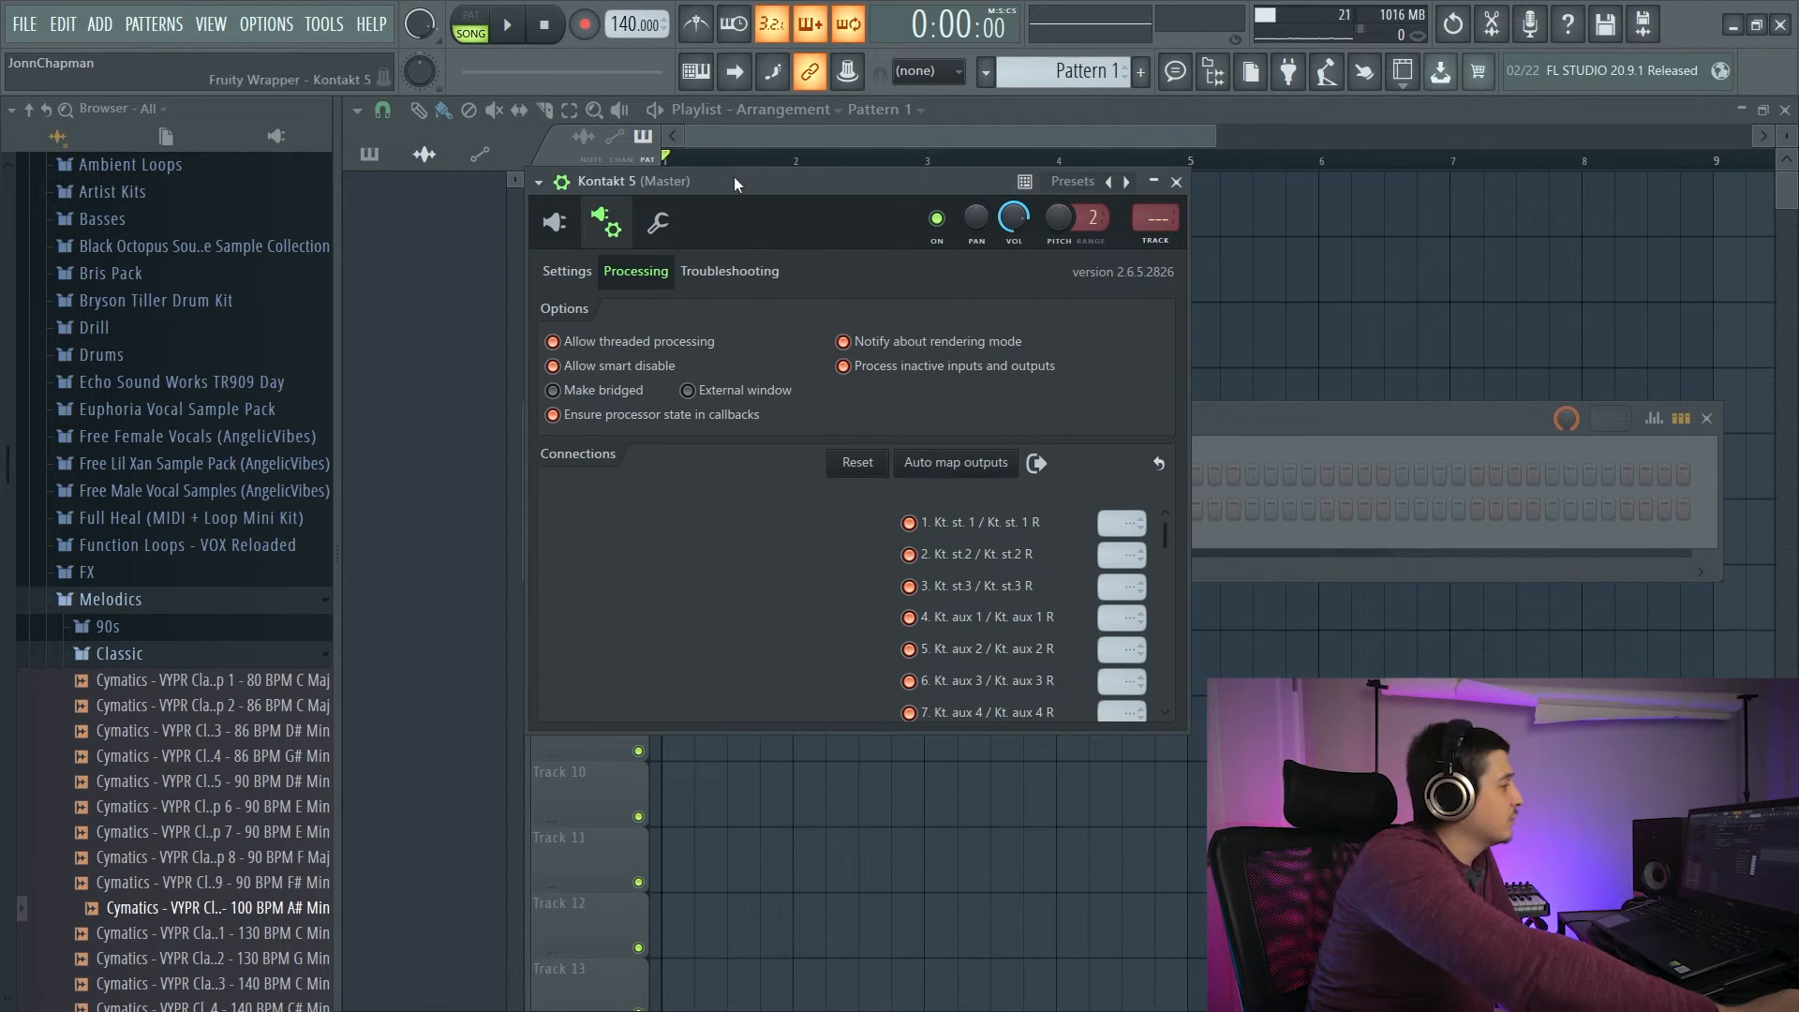
Examine the threaded processing and smart disable entries among Kontakt 5's plugin options.
{"action": "left_click", "coordinate": [541, 184]}
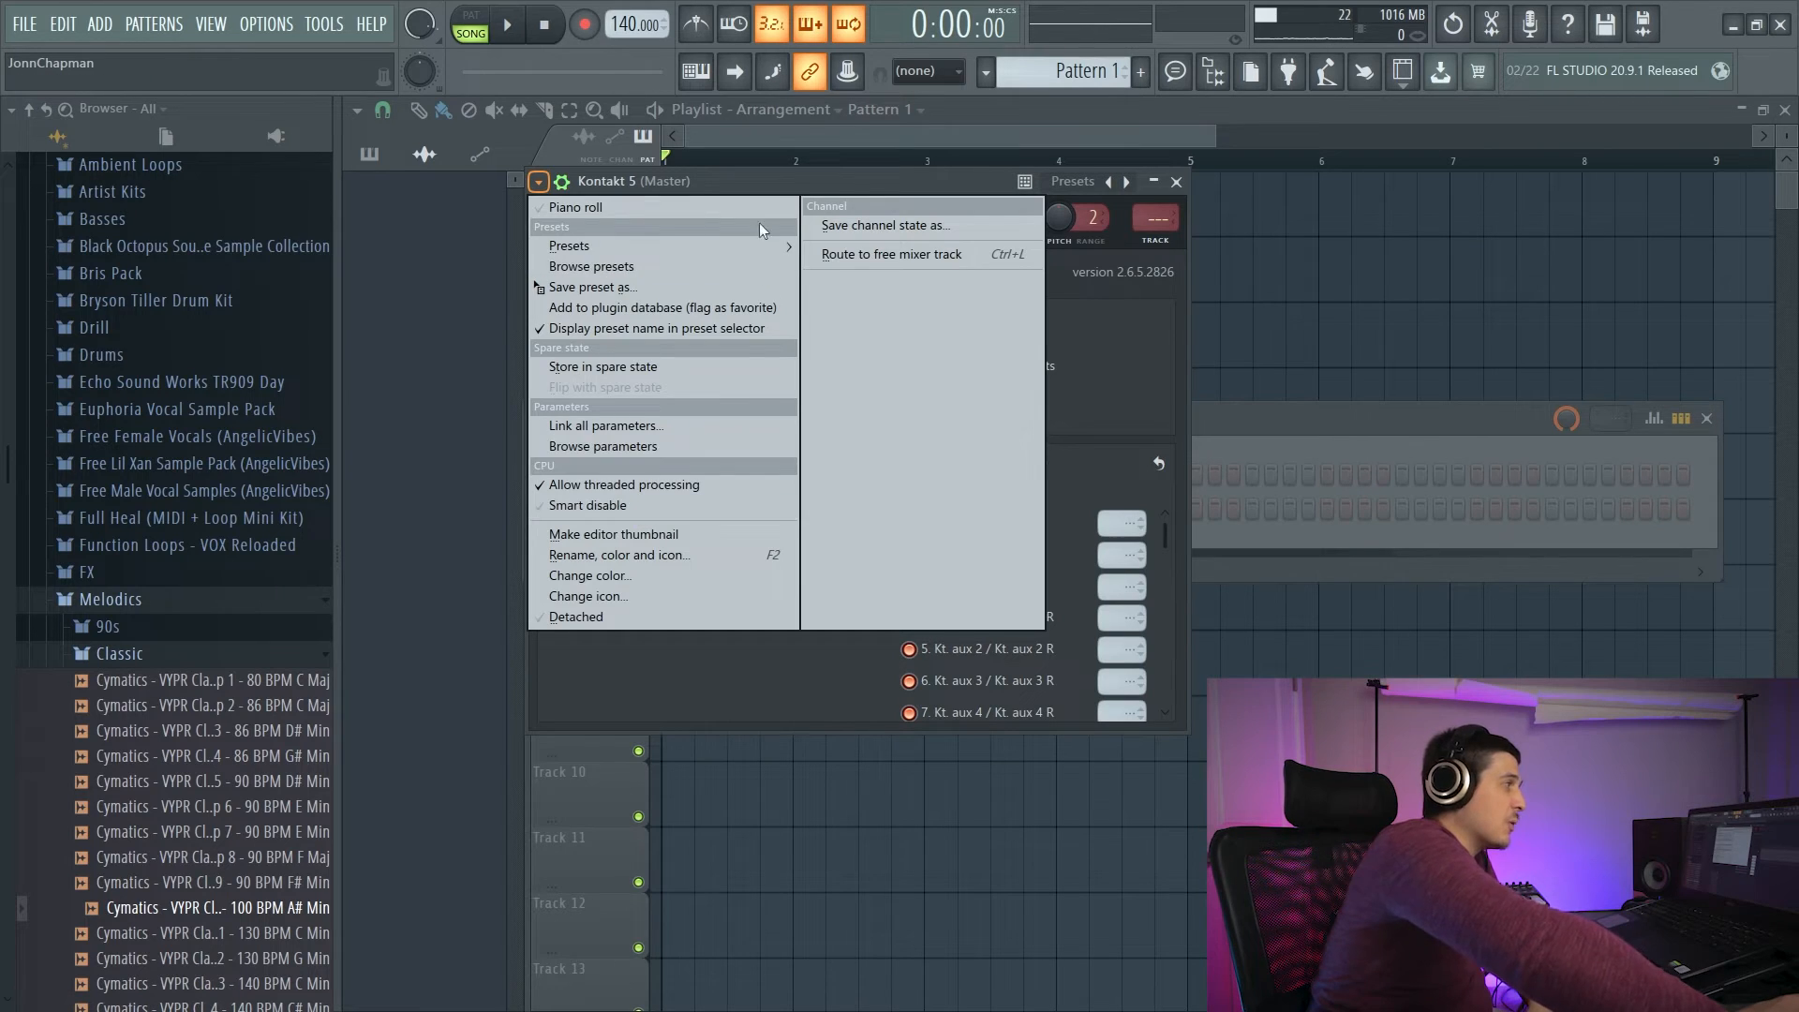
{"action": "left_click", "coordinate": [757, 186]}
{"action": "left_click_drag", "start_coordinate": [764, 190], "coordinate": [793, 235]}
{"action": "left_click", "coordinate": [566, 228]}
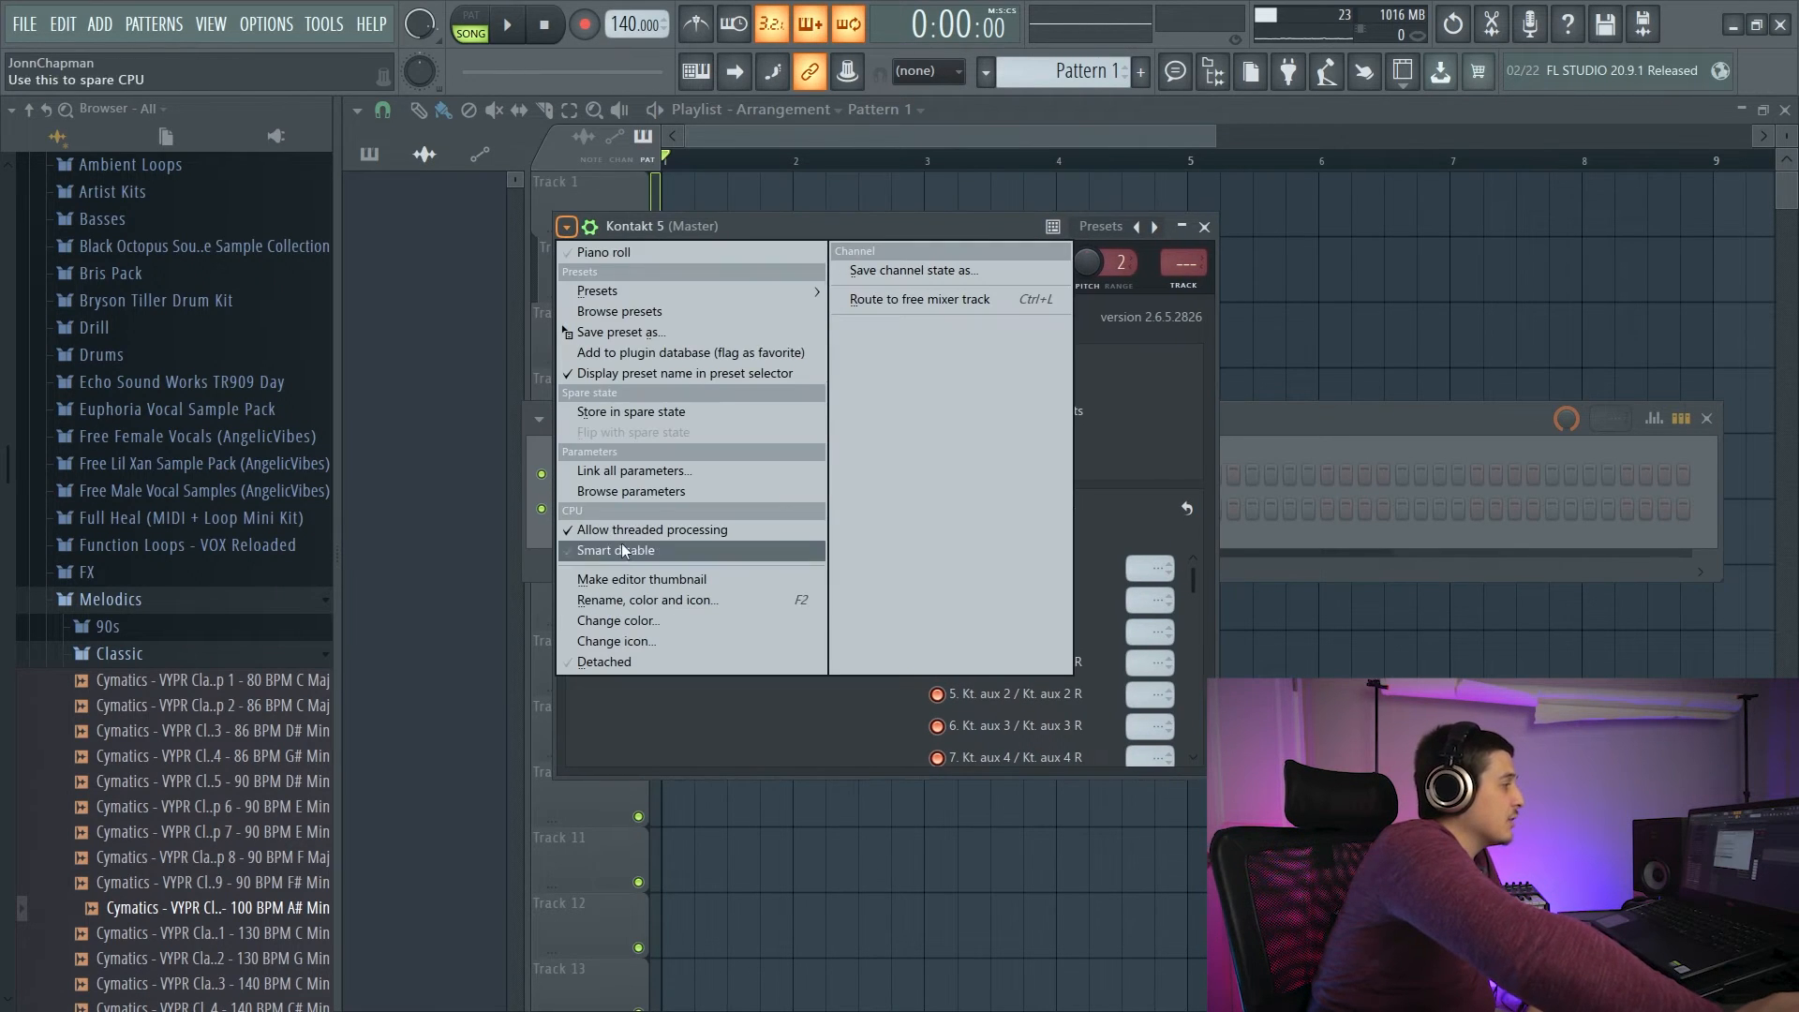
{"action": "left_click", "coordinate": [778, 217]}
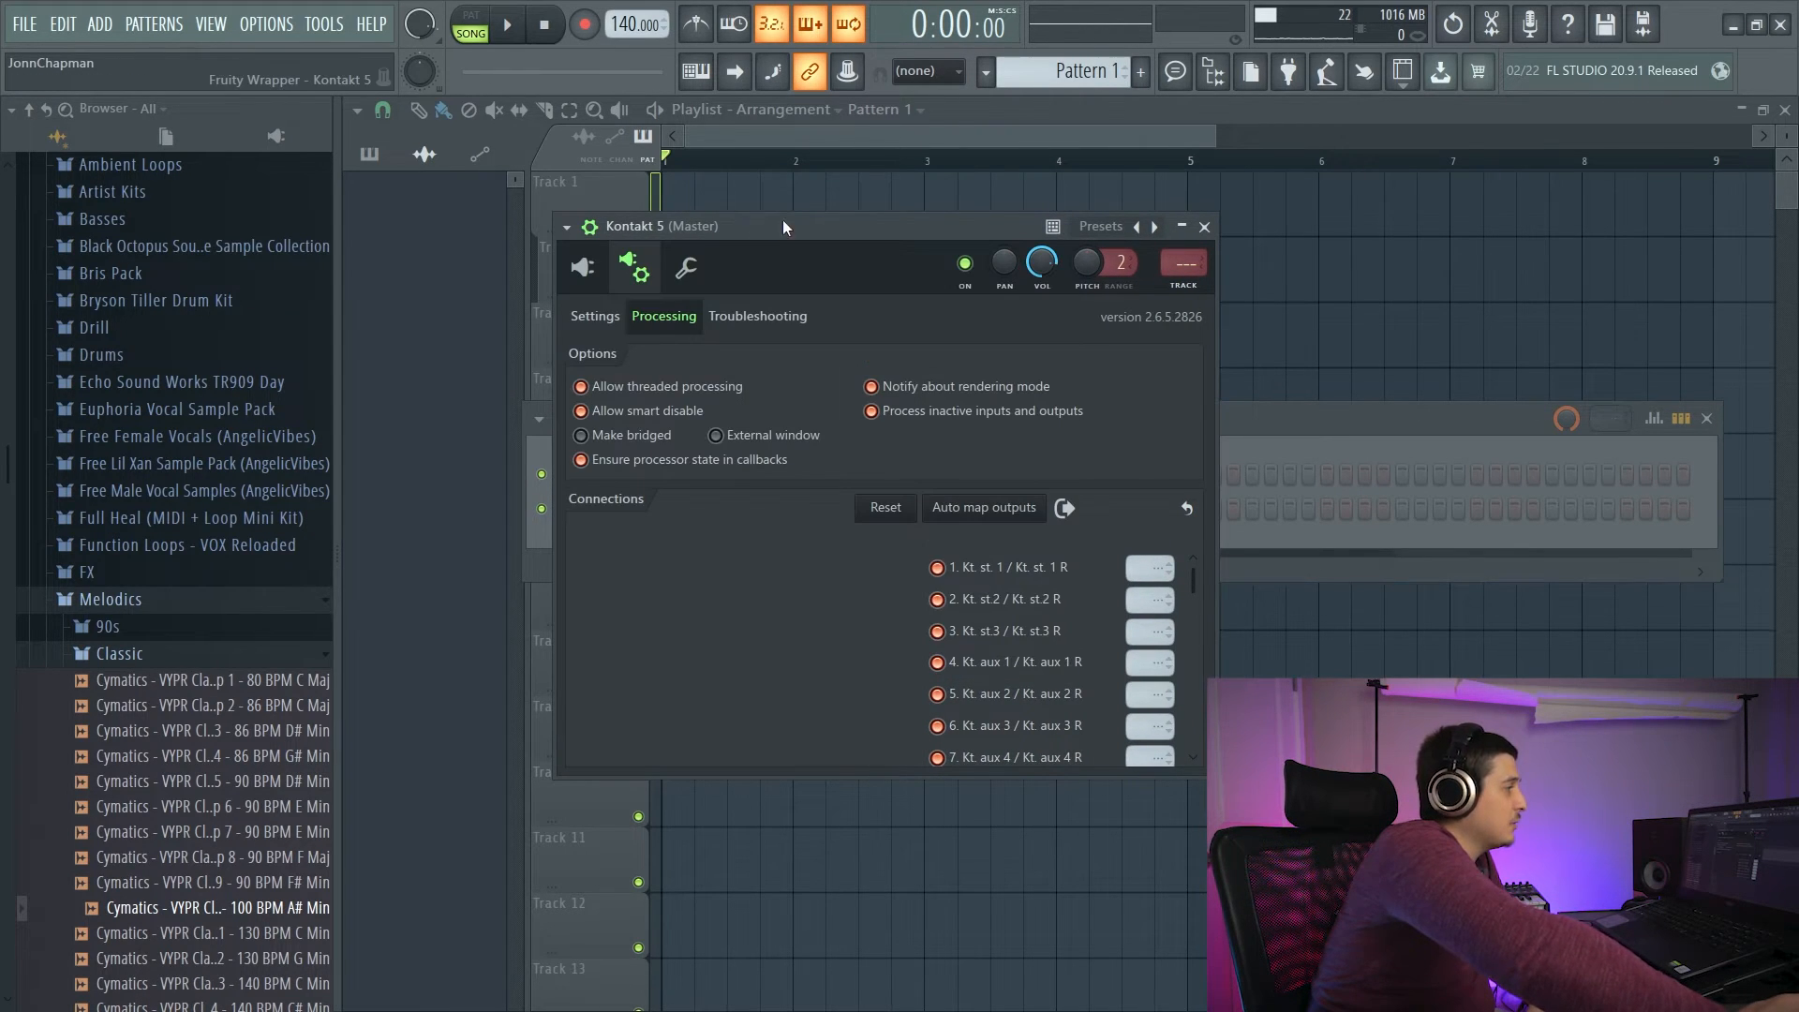
Review the global Smart disable option in the audio settings, then return to Kontakt 5's processing options.
{"action": "left_click", "coordinate": [267, 36]}
{"action": "left_click", "coordinate": [311, 92]}
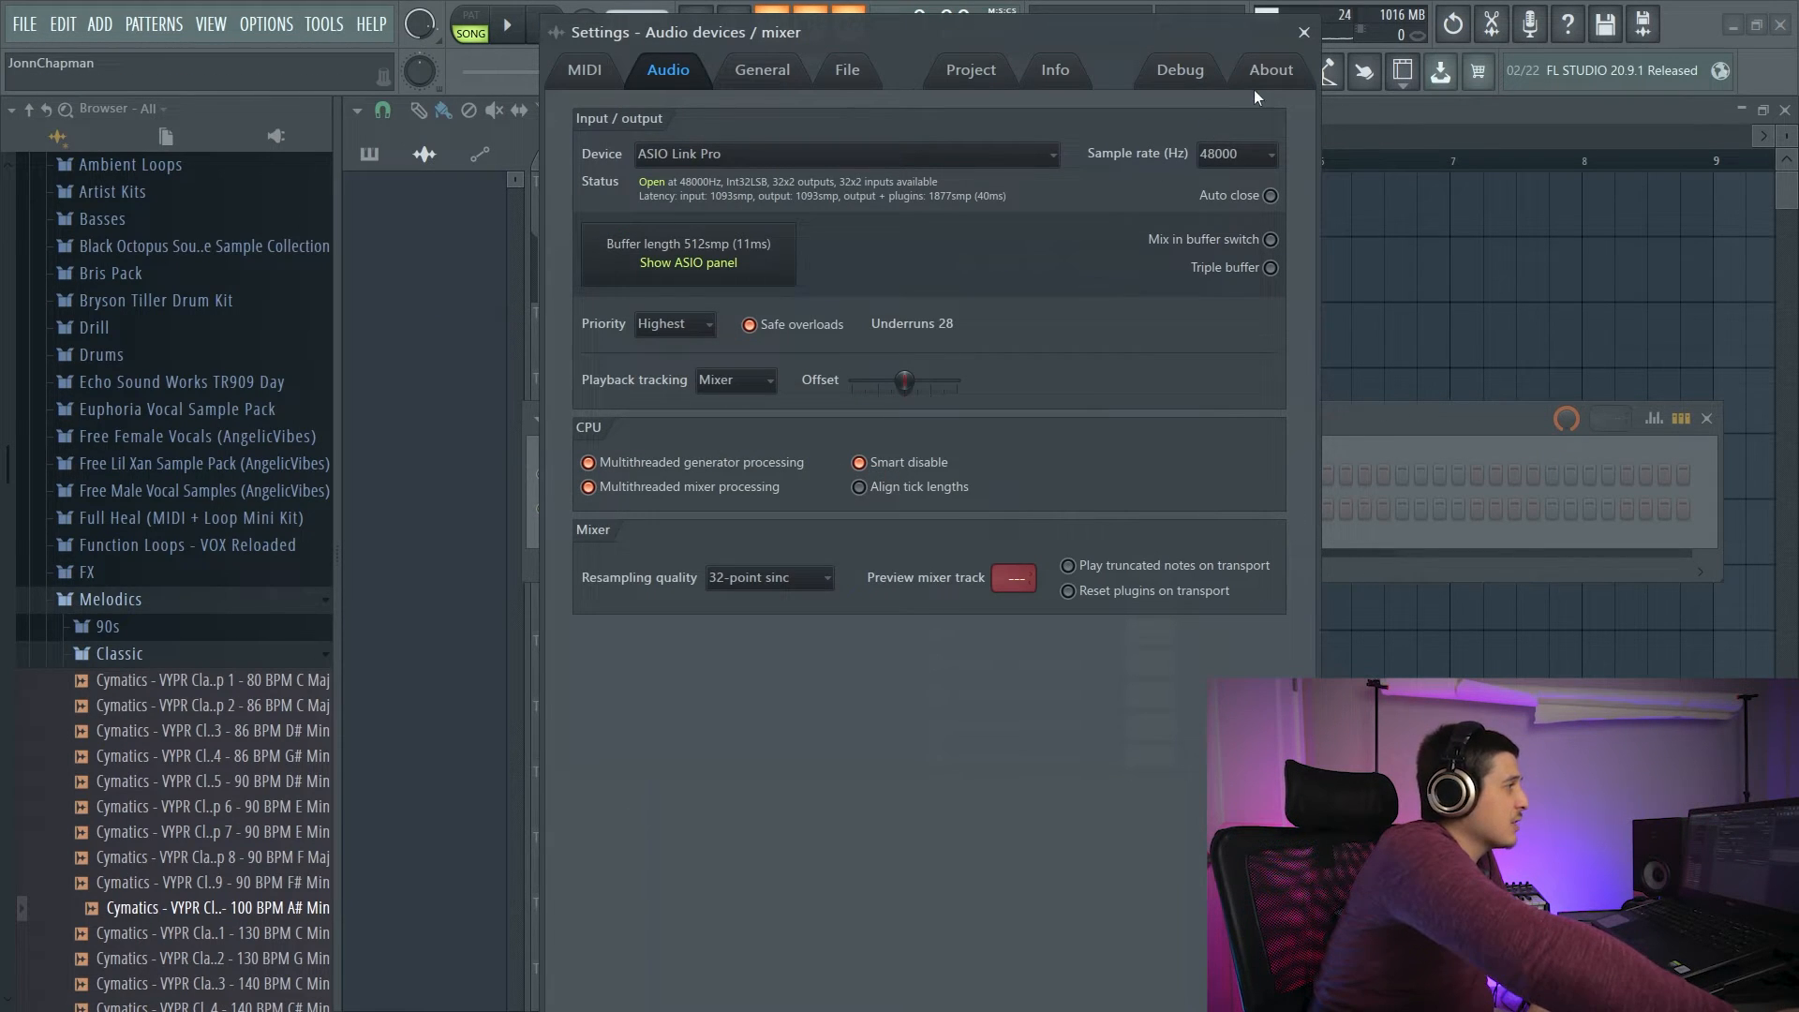
{"action": "left_click", "coordinate": [1305, 36]}
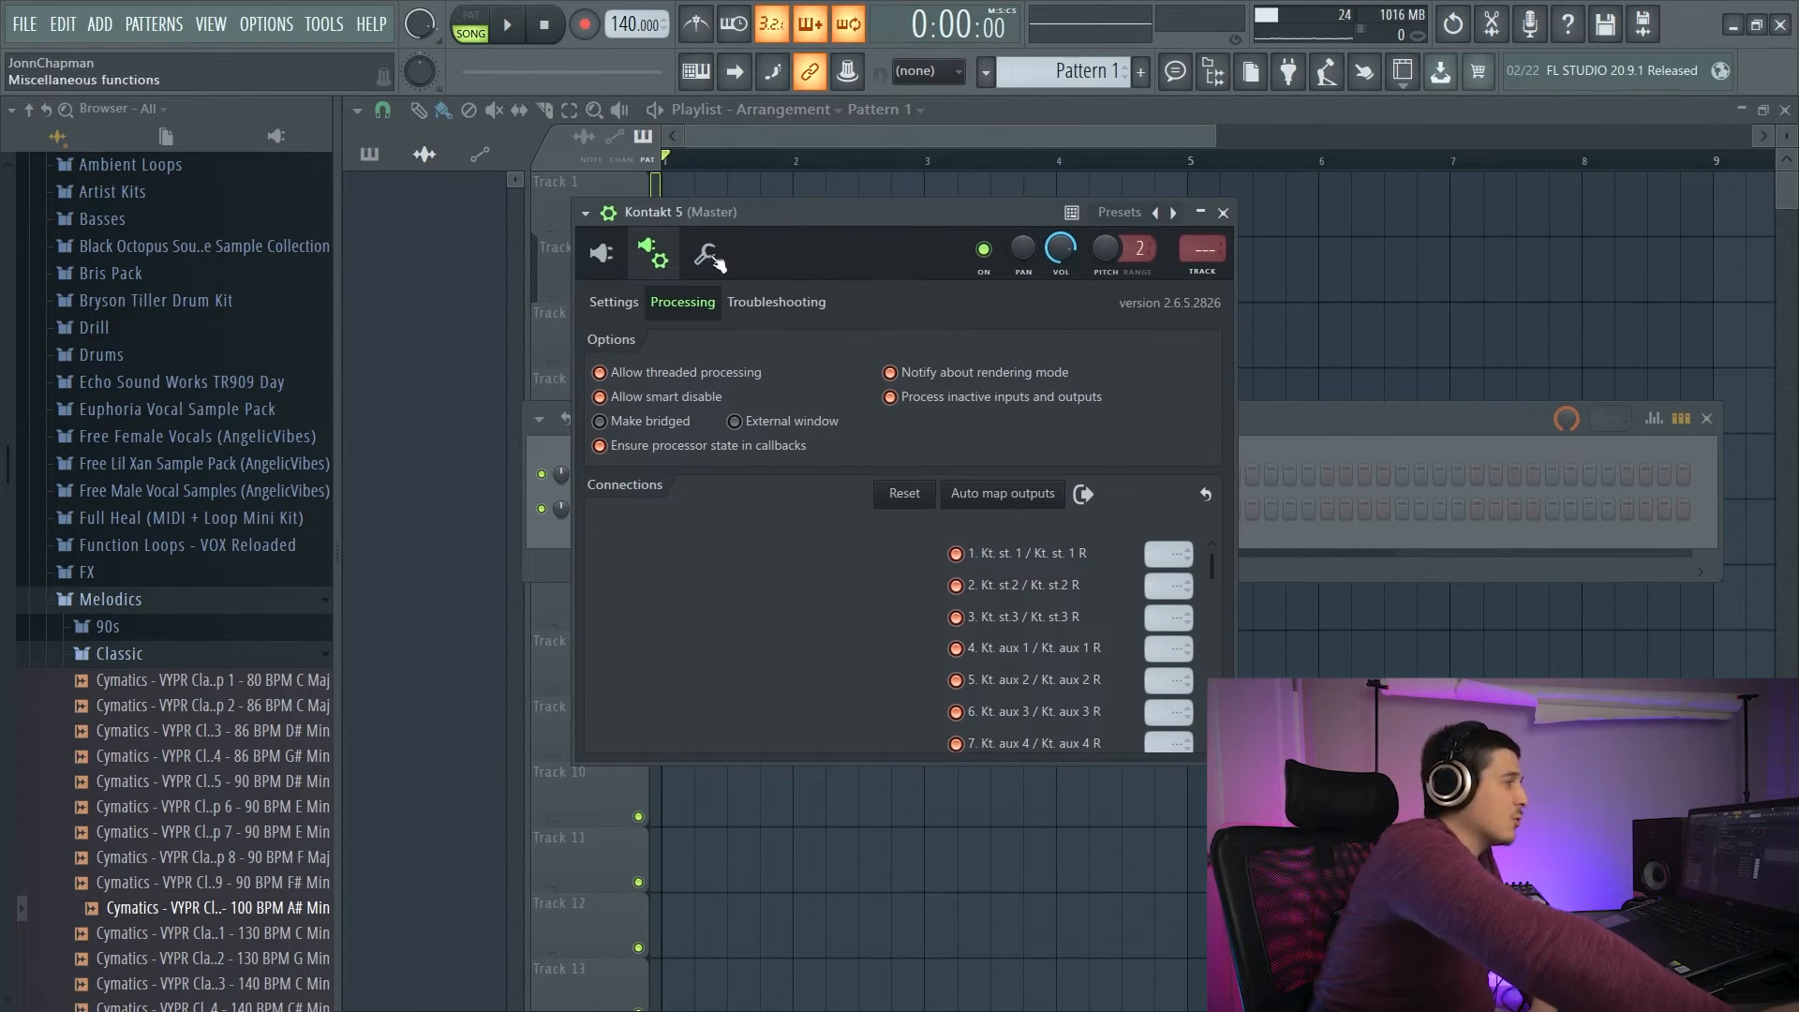
{"action": "left_click", "coordinate": [586, 213]}
{"action": "left_click", "coordinate": [730, 213]}
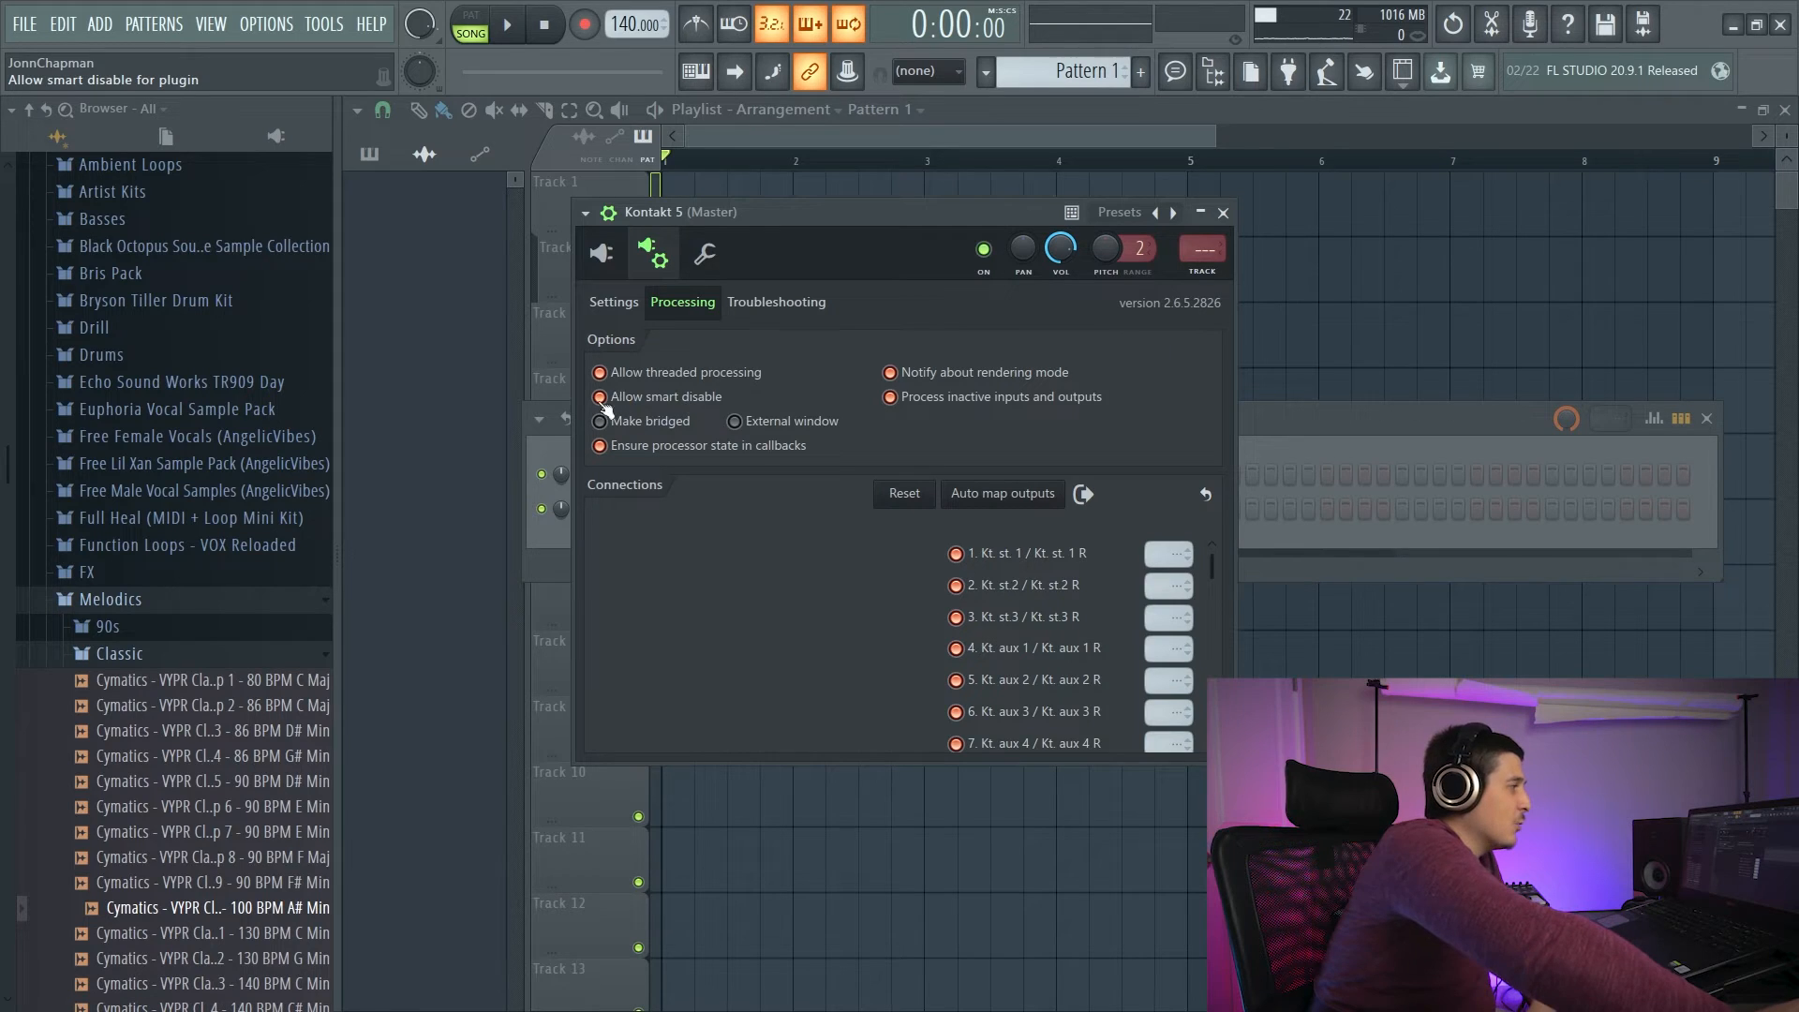
Toggle Smart disable in Kontakt 5's plugin options and turn off Allow smart disable in its processing options.
{"action": "left_click", "coordinate": [585, 214]}
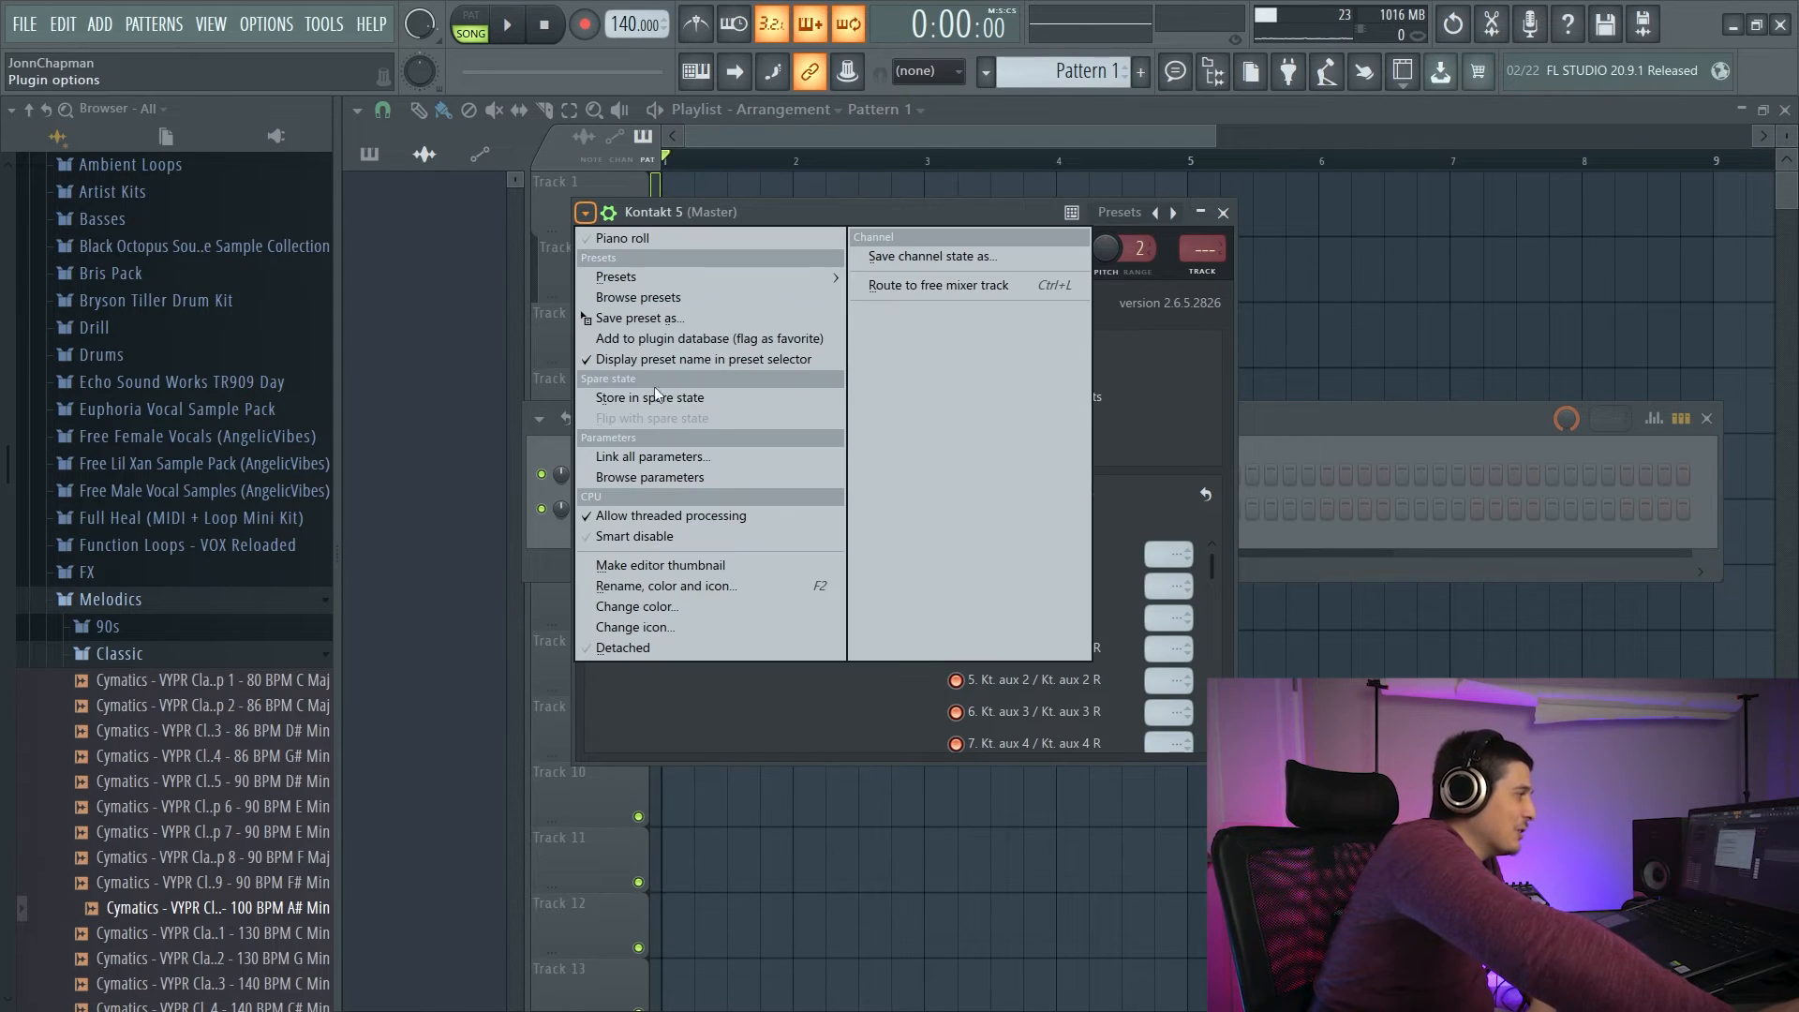
{"action": "left_click", "coordinate": [658, 535]}
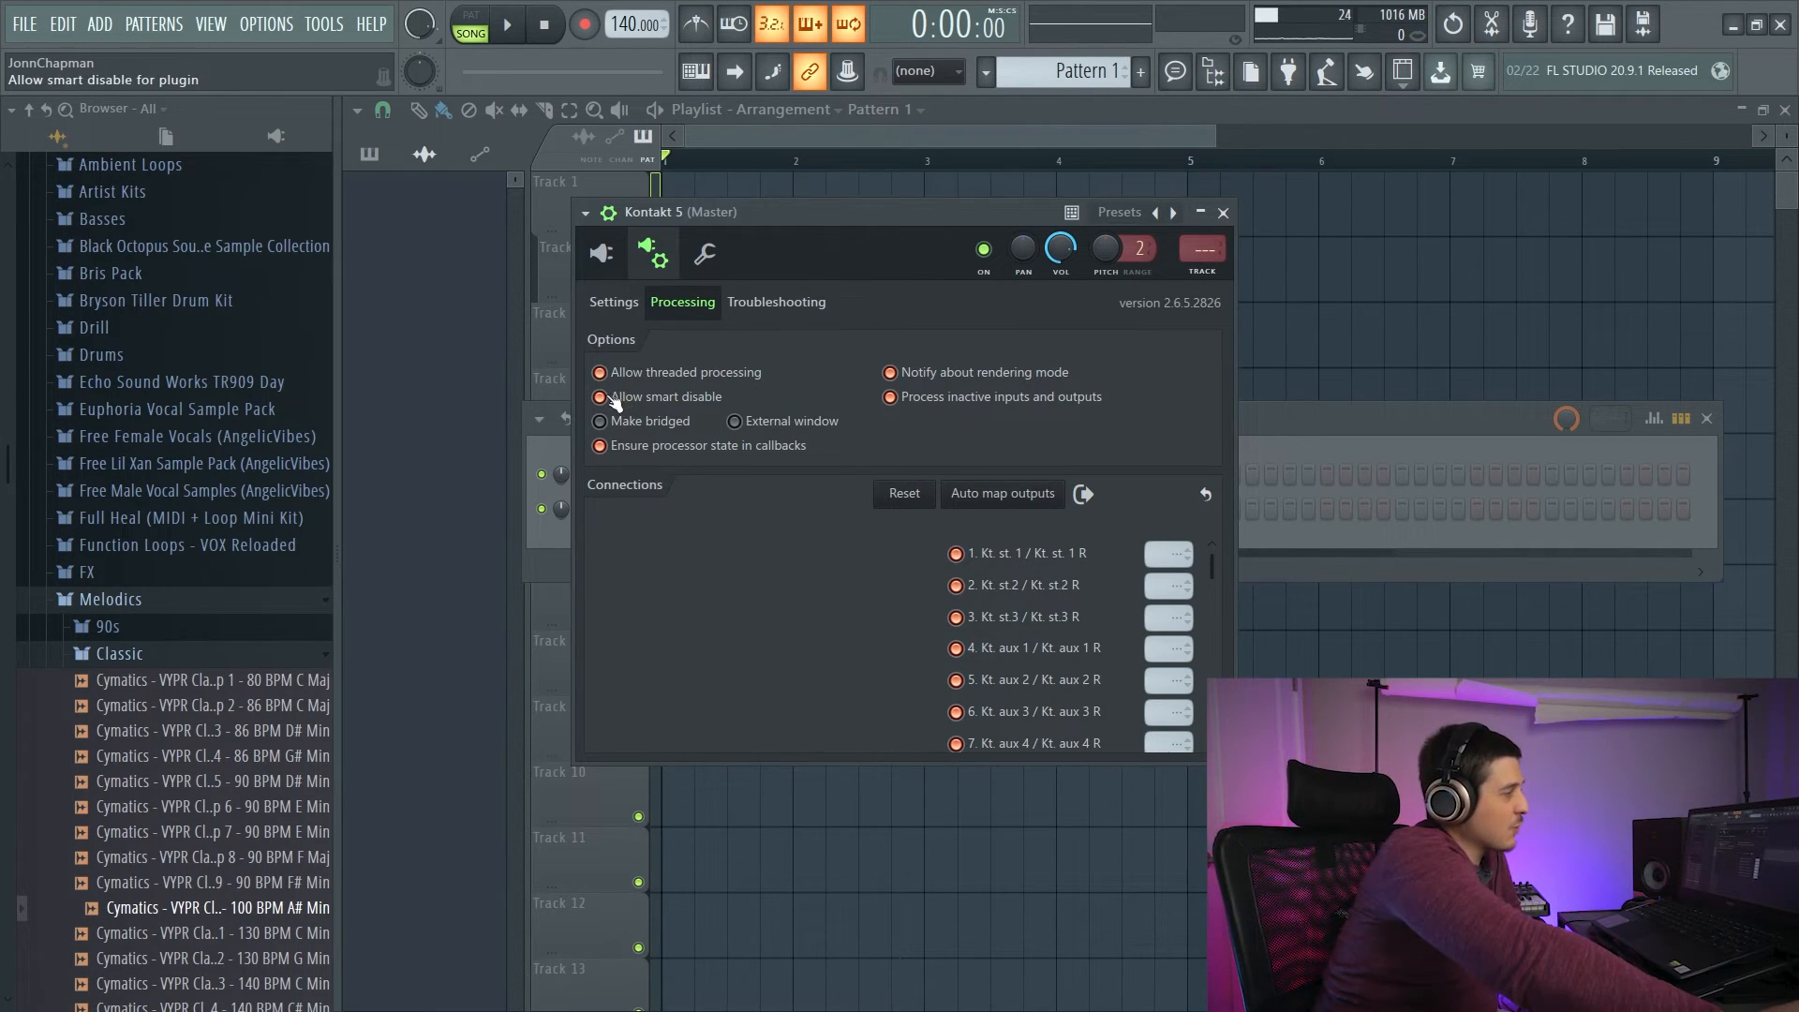
{"action": "left_click_drag", "start_coordinate": [772, 215], "coordinate": [828, 255]}
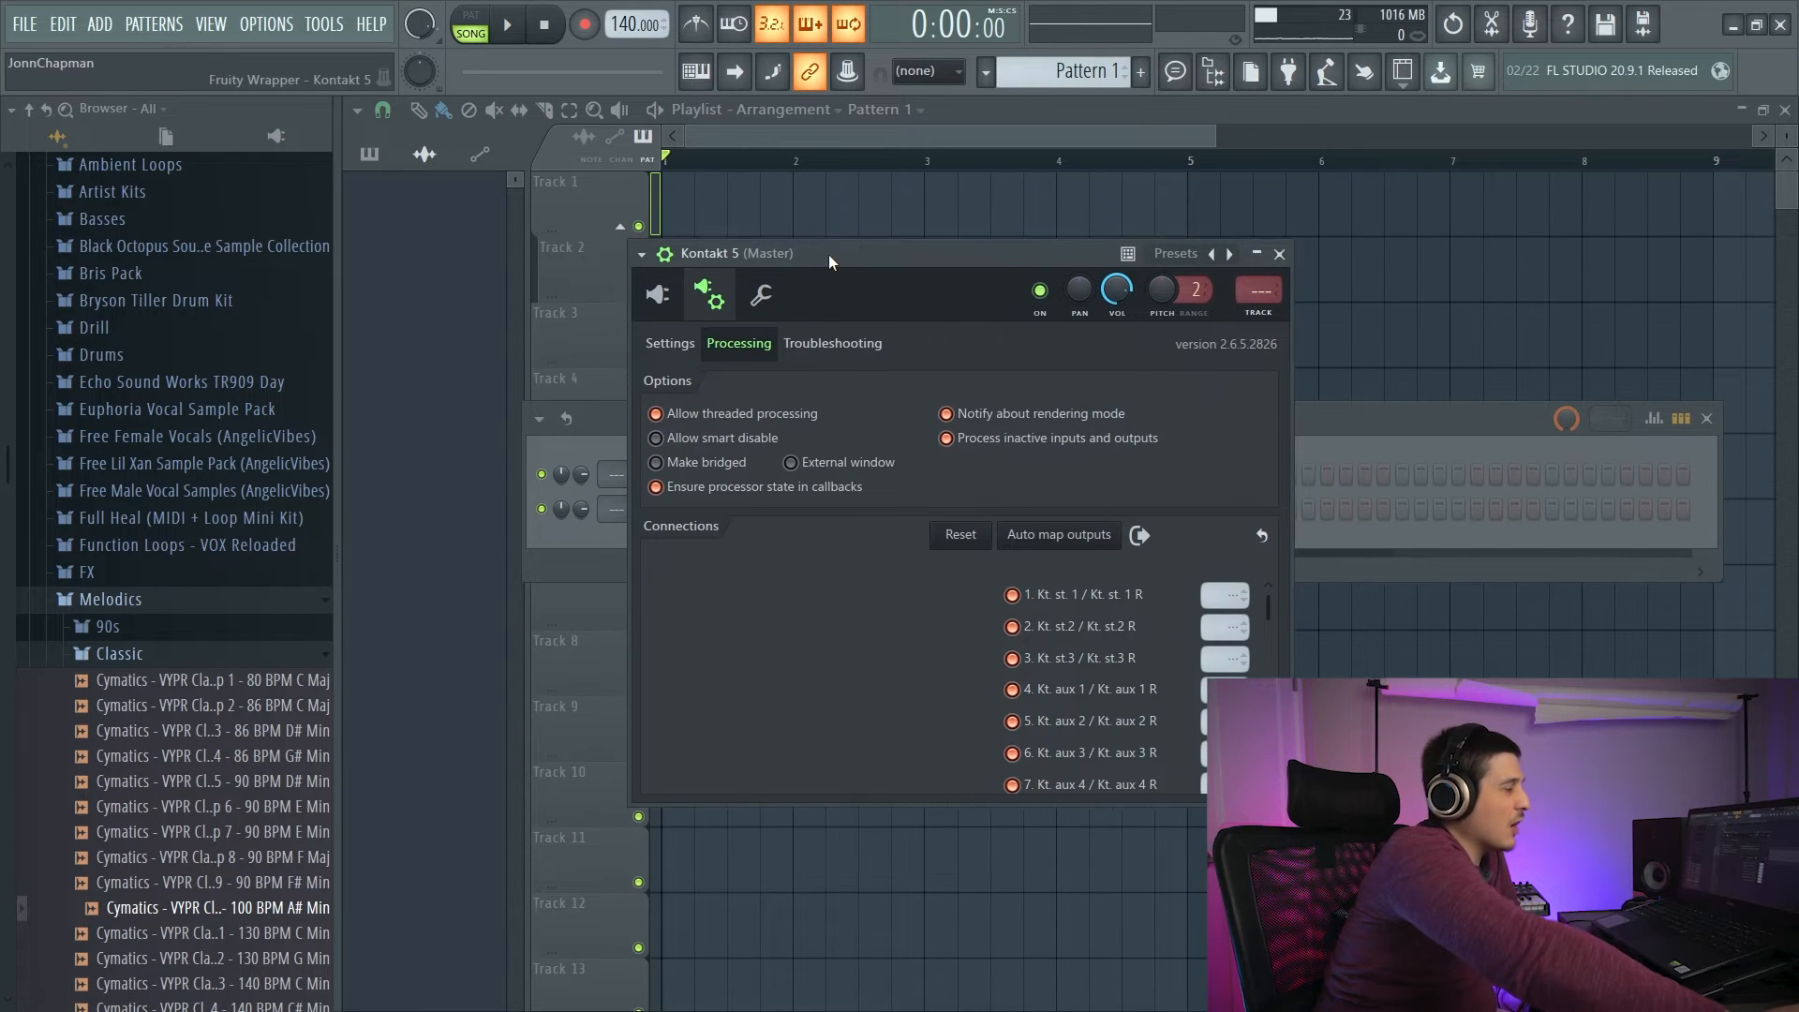
Run the macro that switches smart disable for all plugins, keeping Kontakt 5's processing options in view.
{"action": "left_click", "coordinate": [670, 343]}
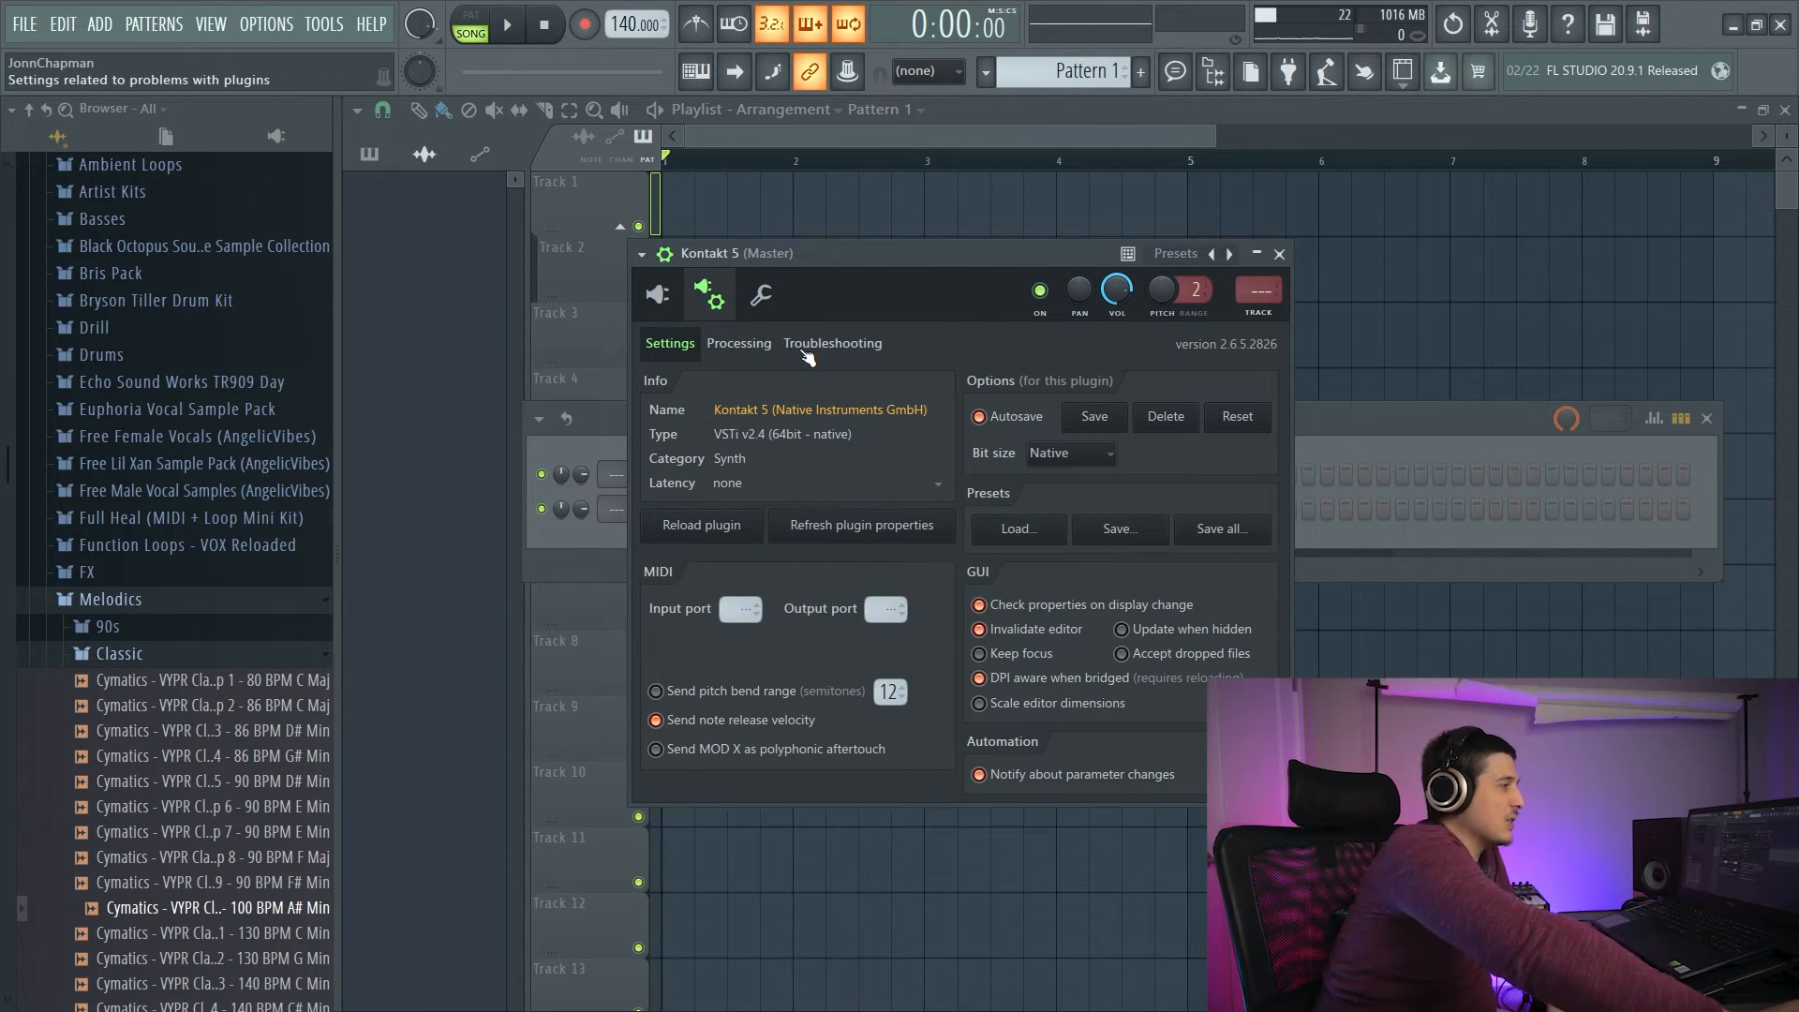
{"action": "left_click", "coordinate": [739, 343]}
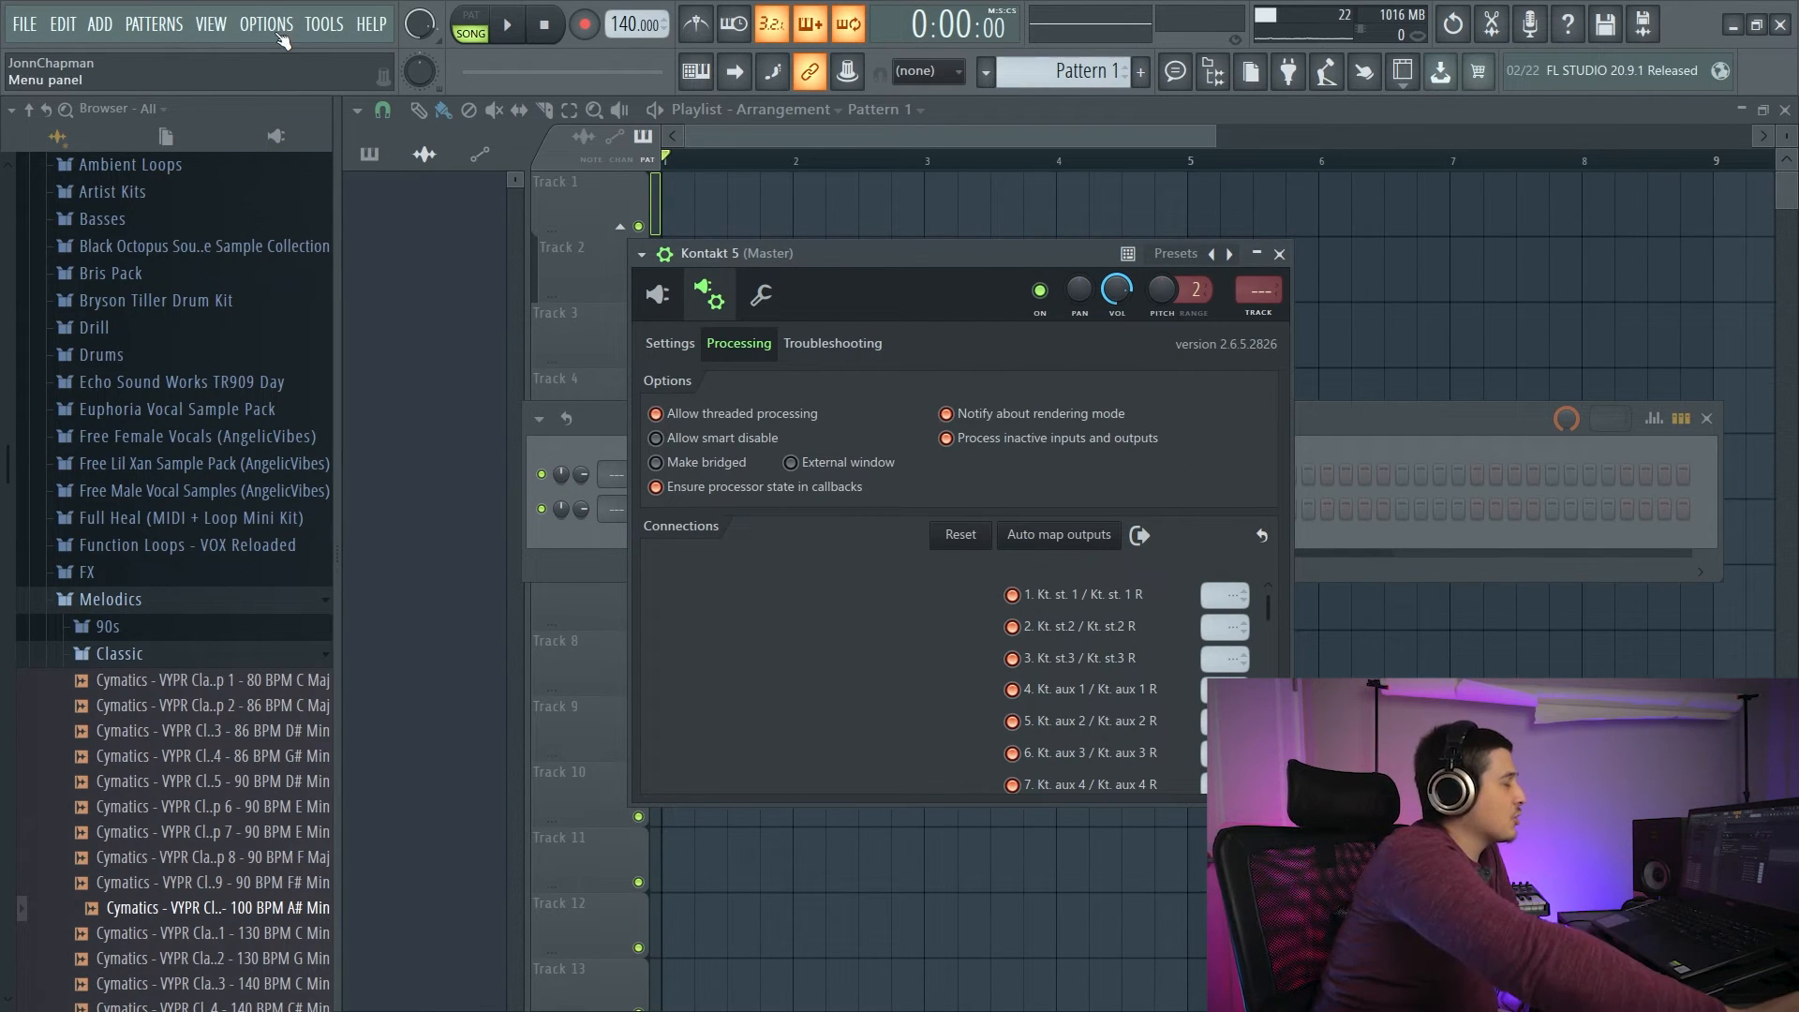
{"action": "left_click_drag", "start_coordinate": [860, 252], "coordinate": [848, 266]}
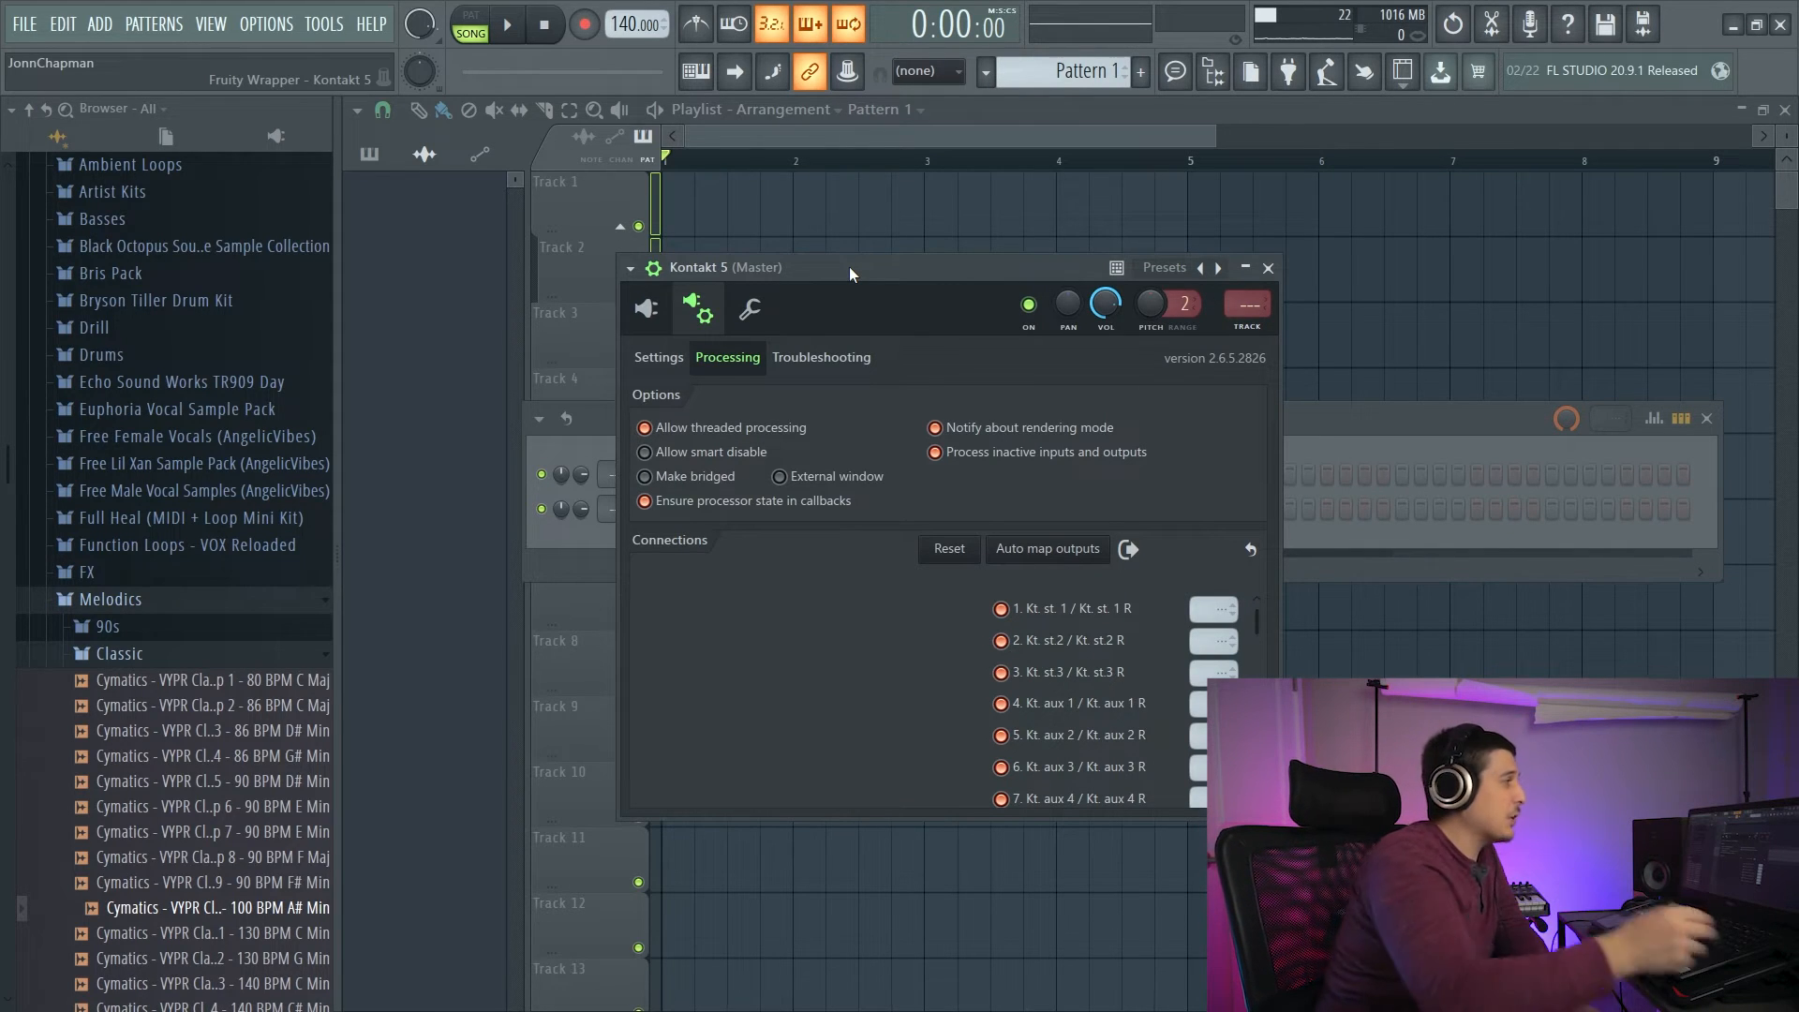
{"action": "left_click", "coordinate": [316, 28]}
{"action": "mouse_move", "coordinate": [358, 95]}
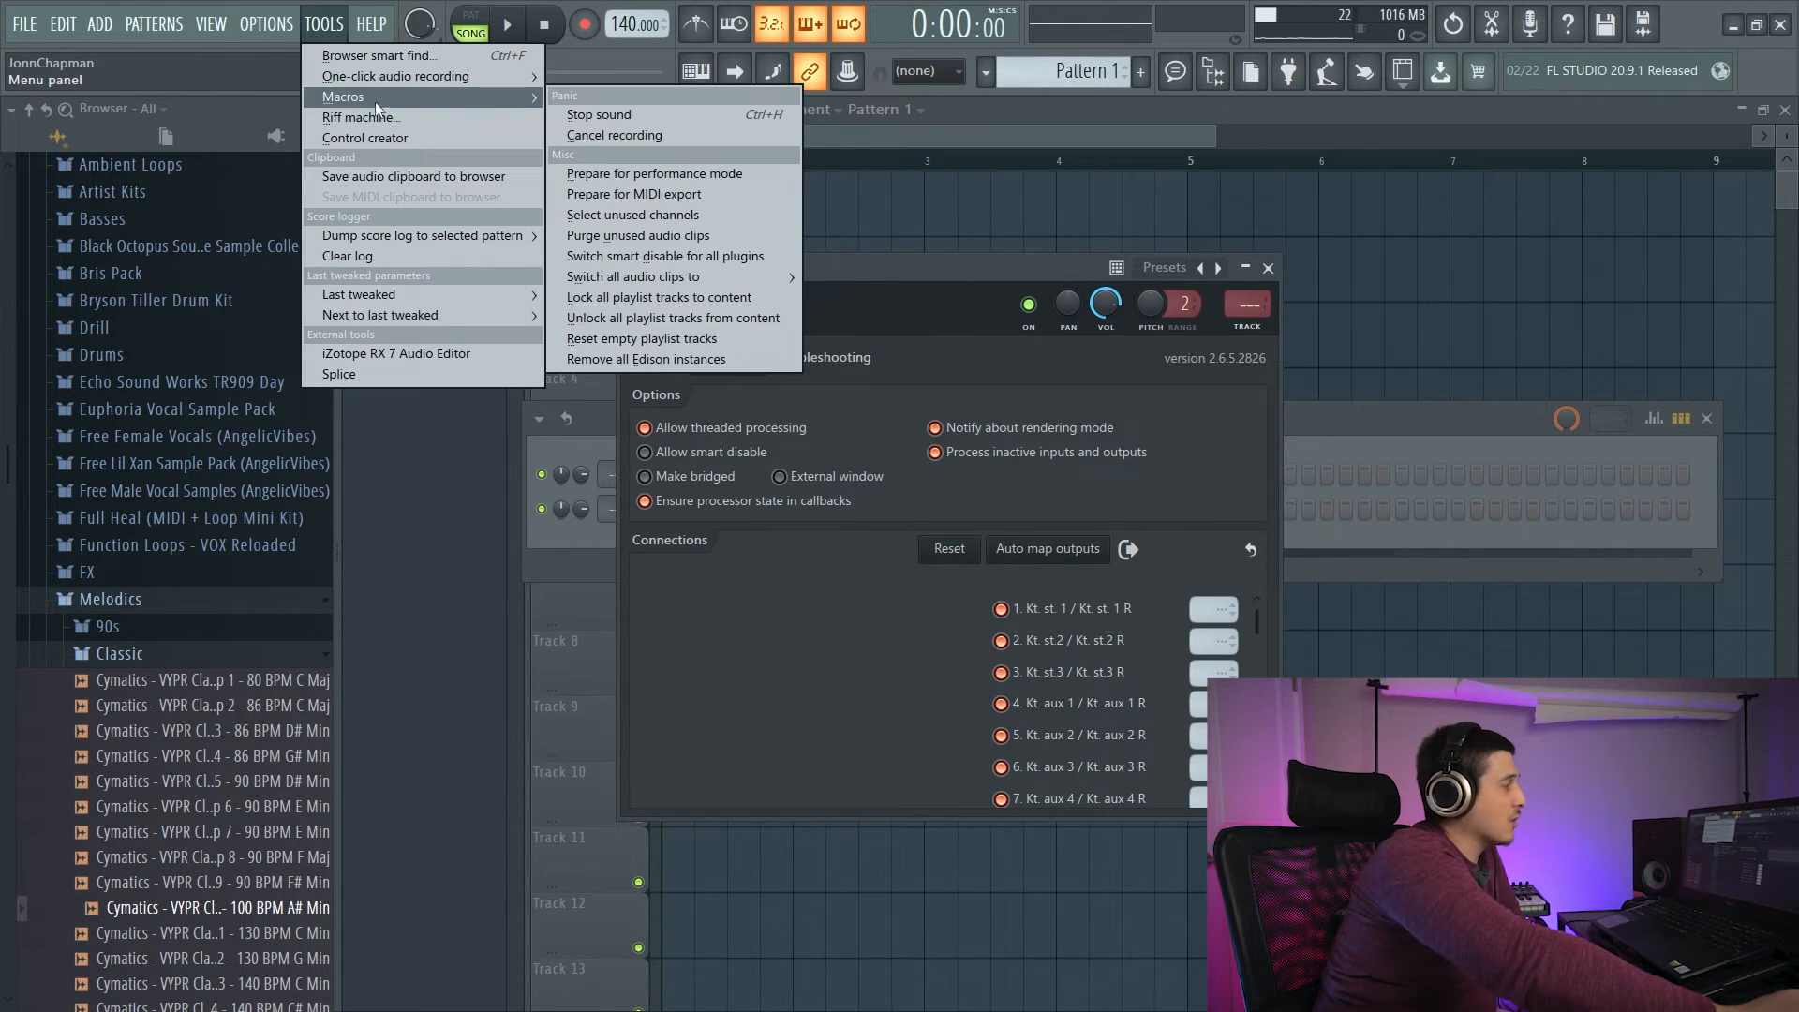
{"action": "left_click", "coordinate": [656, 259]}
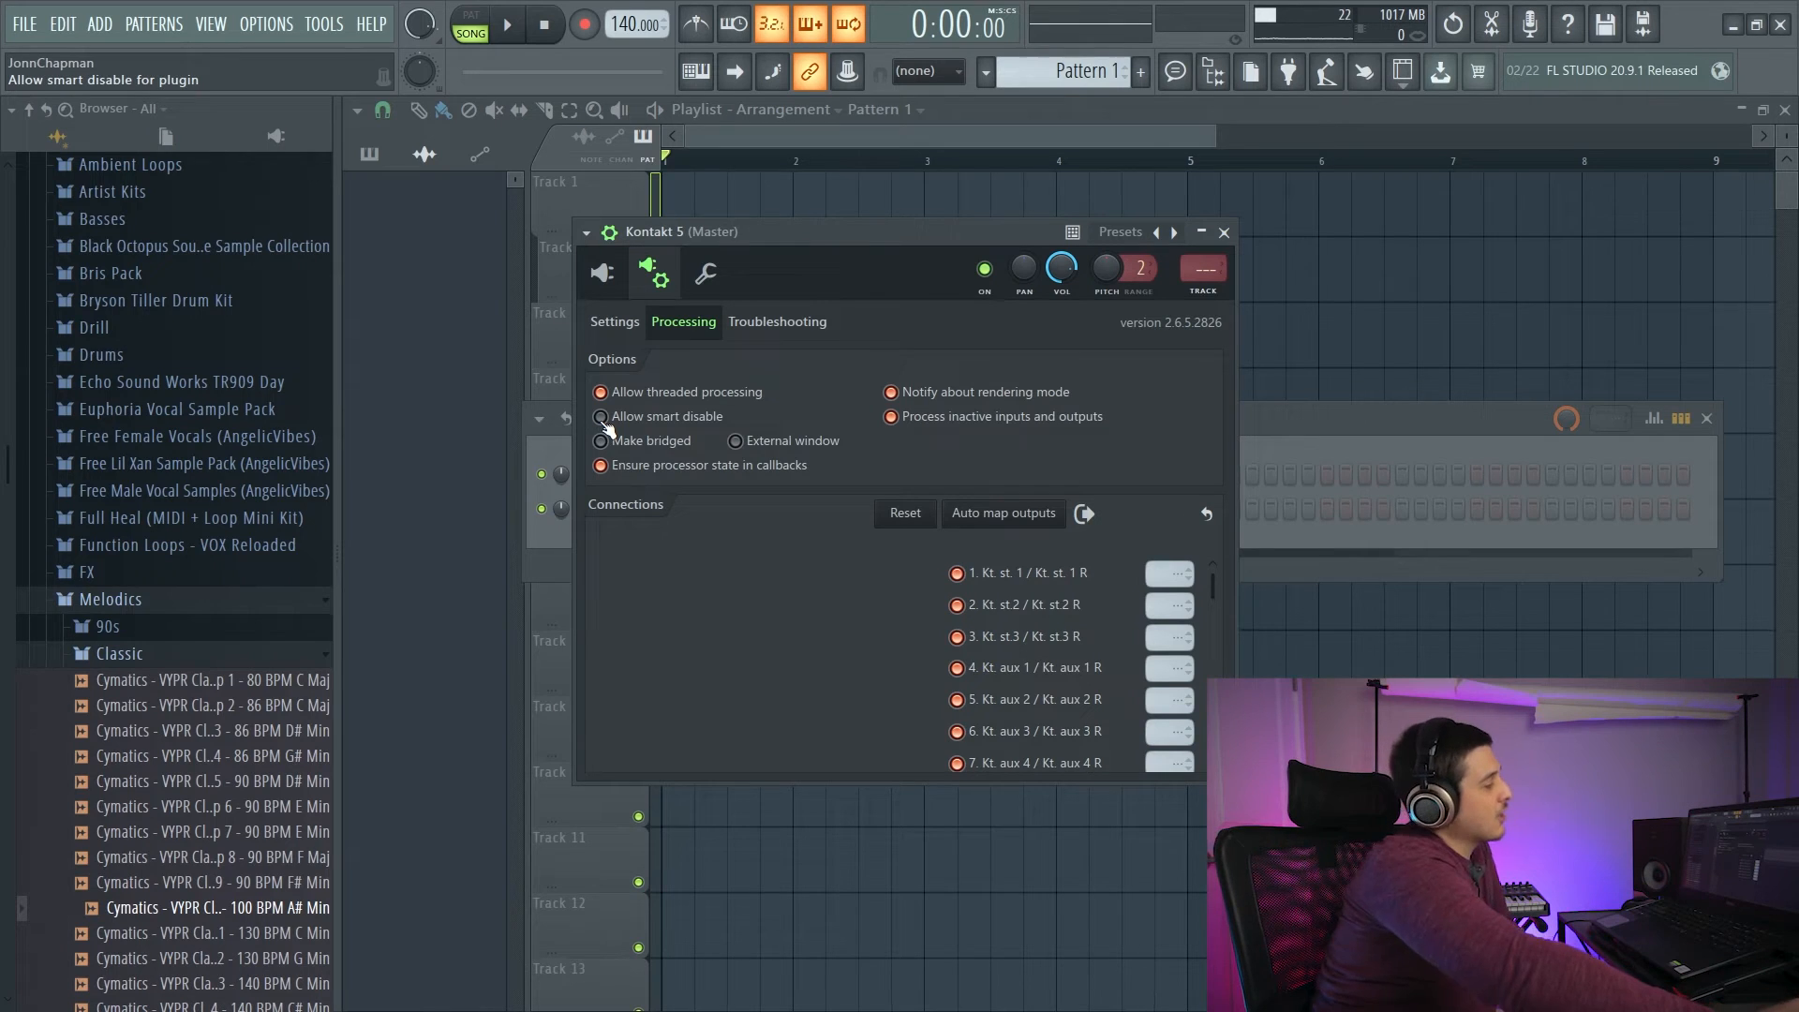
Reveal the taskbar to see the programs running as separate processes, then return to Kontakt 5's Make bridged option.
{"action": "left_click_drag", "start_coordinate": [757, 227], "coordinate": [792, 180]}
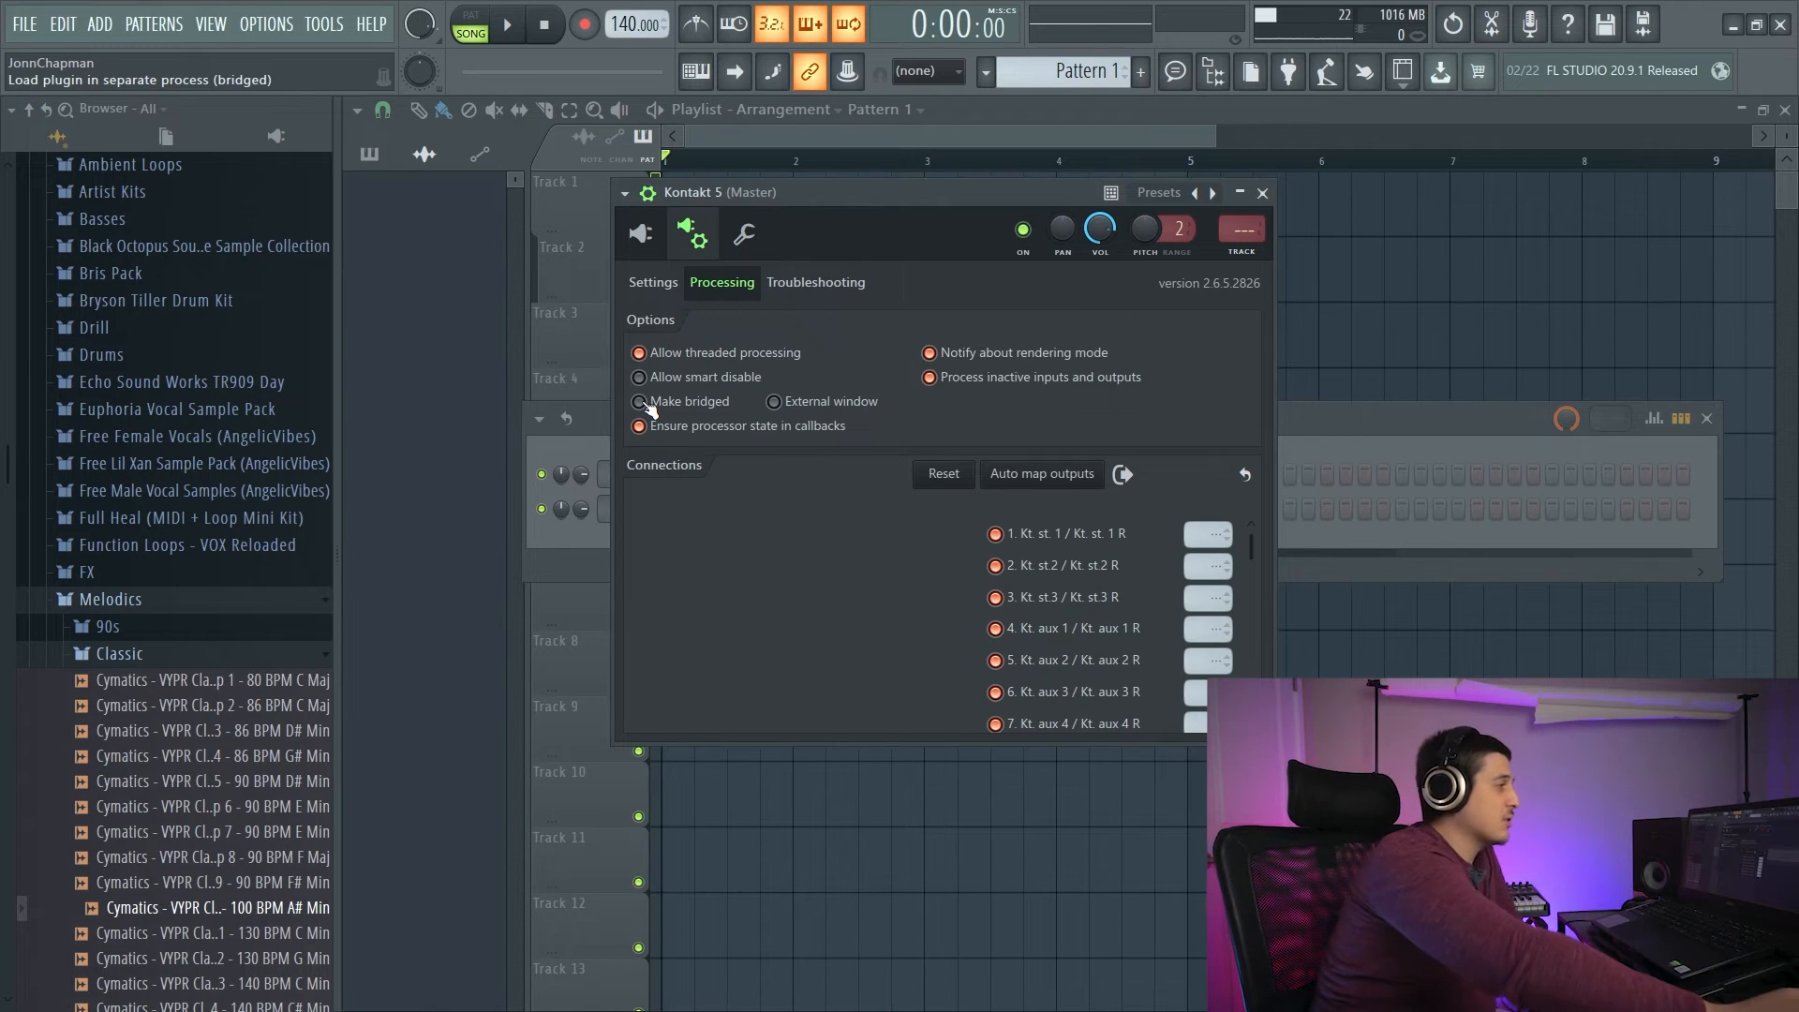
{"action": "key", "text": "super"}
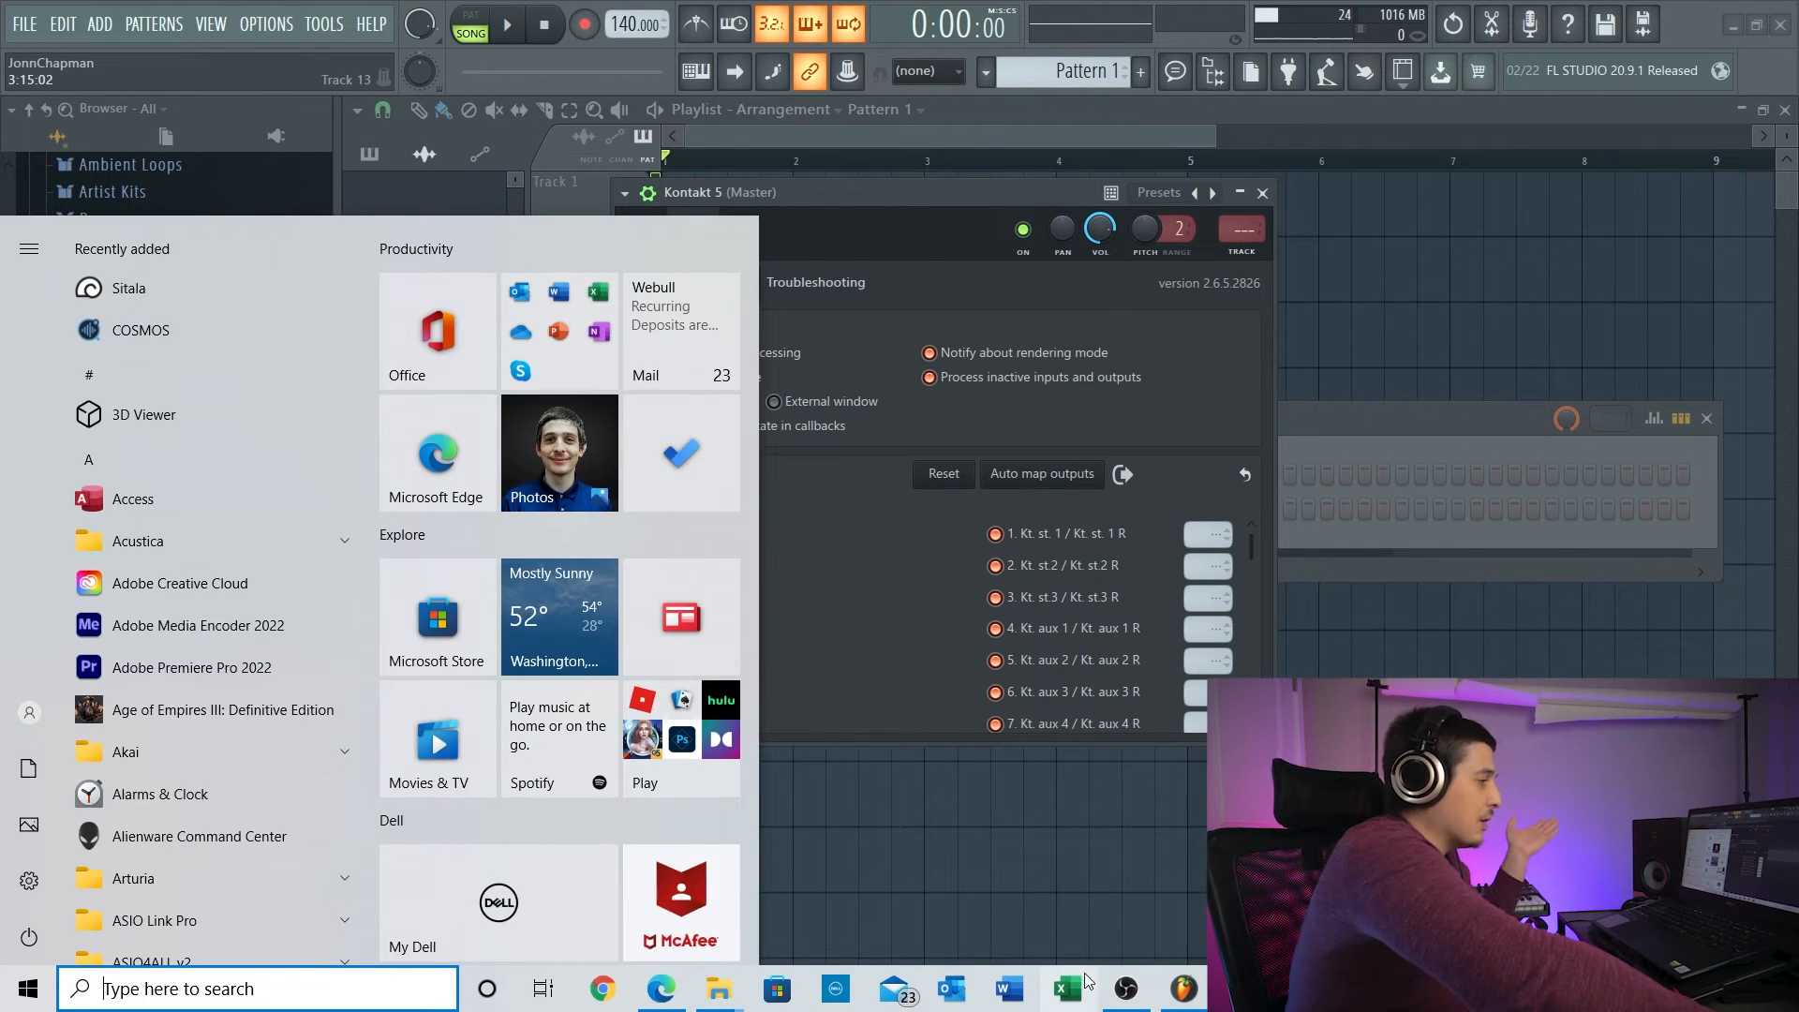
{"action": "mouse_move", "coordinate": [1126, 986]}
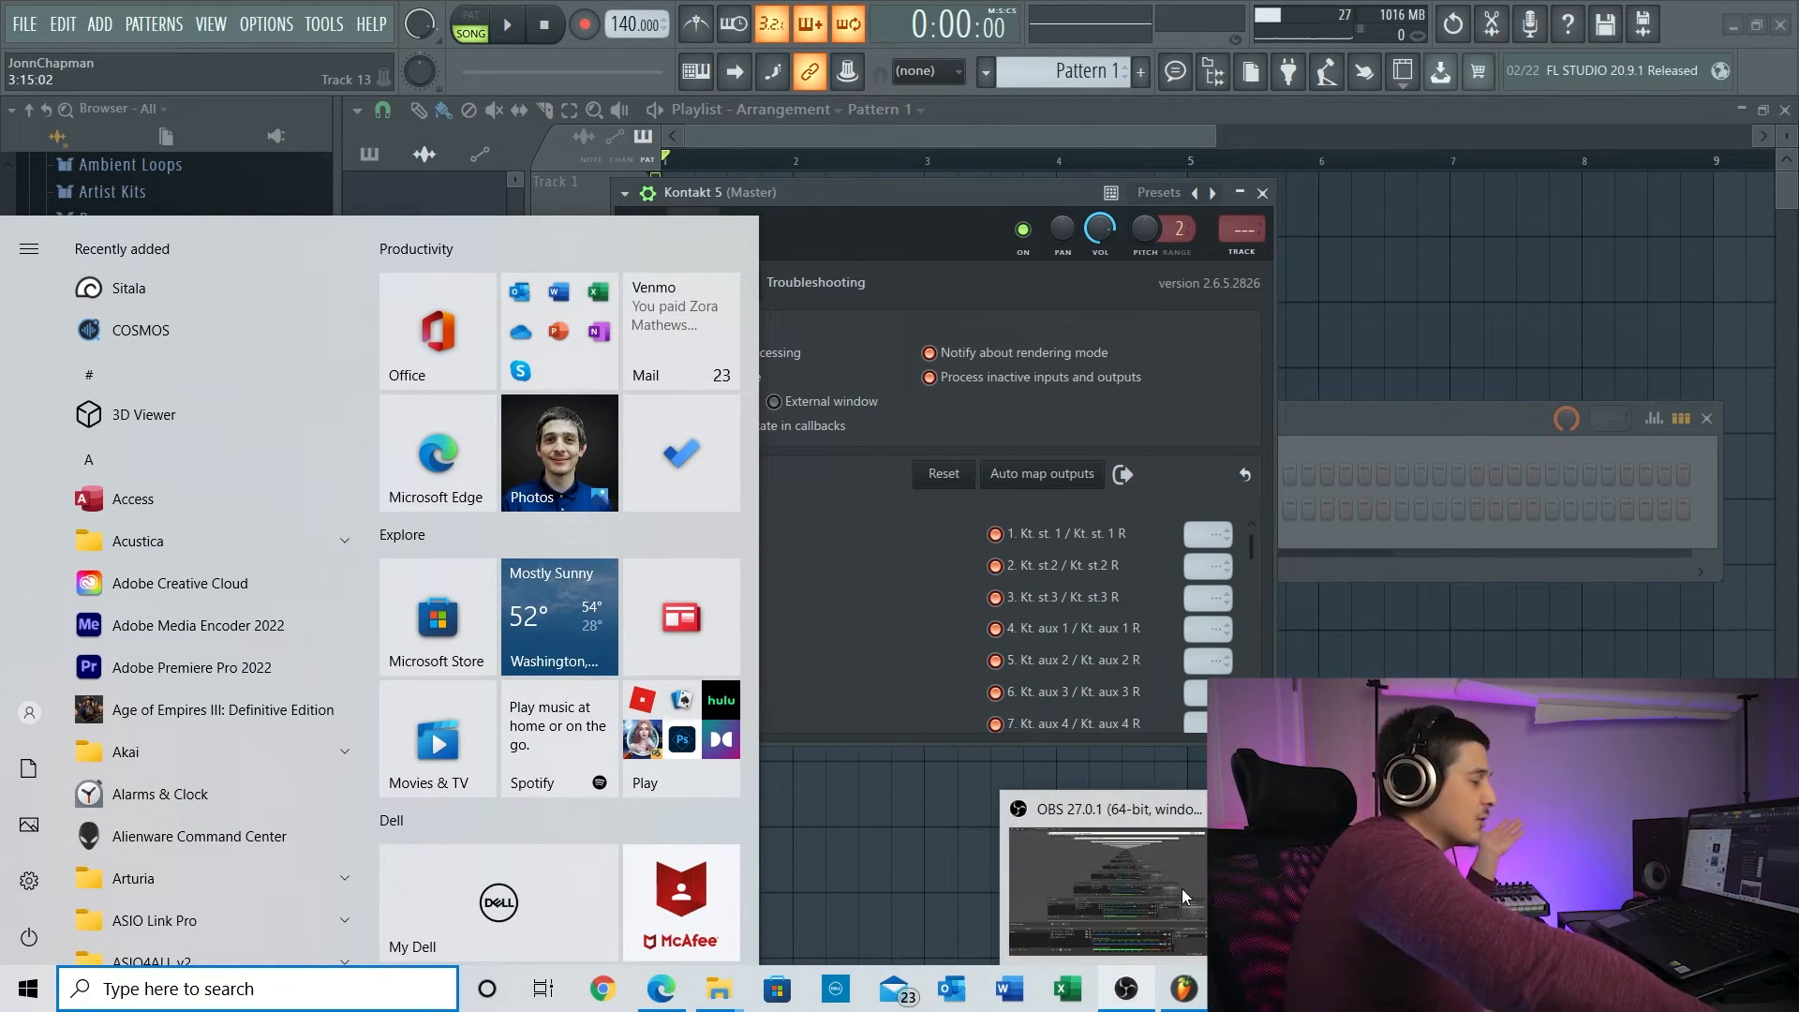
{"action": "left_click", "coordinate": [888, 206]}
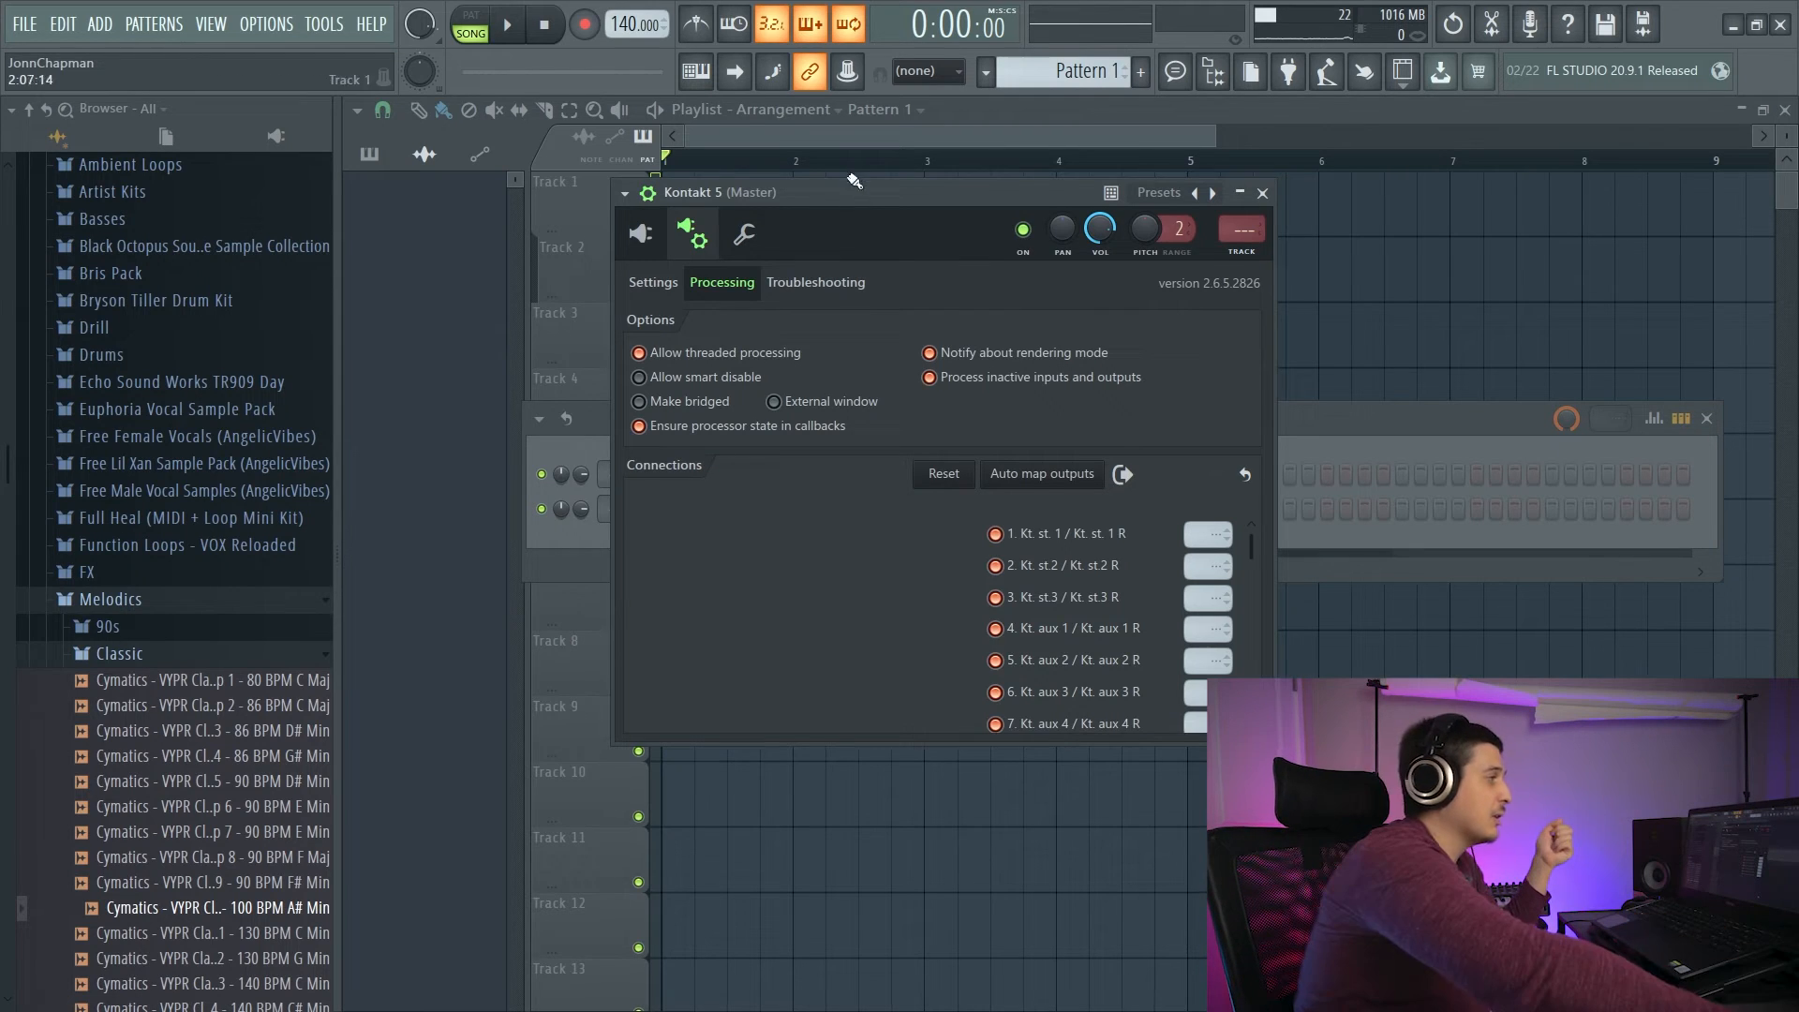
{"action": "left_click_drag", "start_coordinate": [840, 189], "coordinate": [829, 194]}
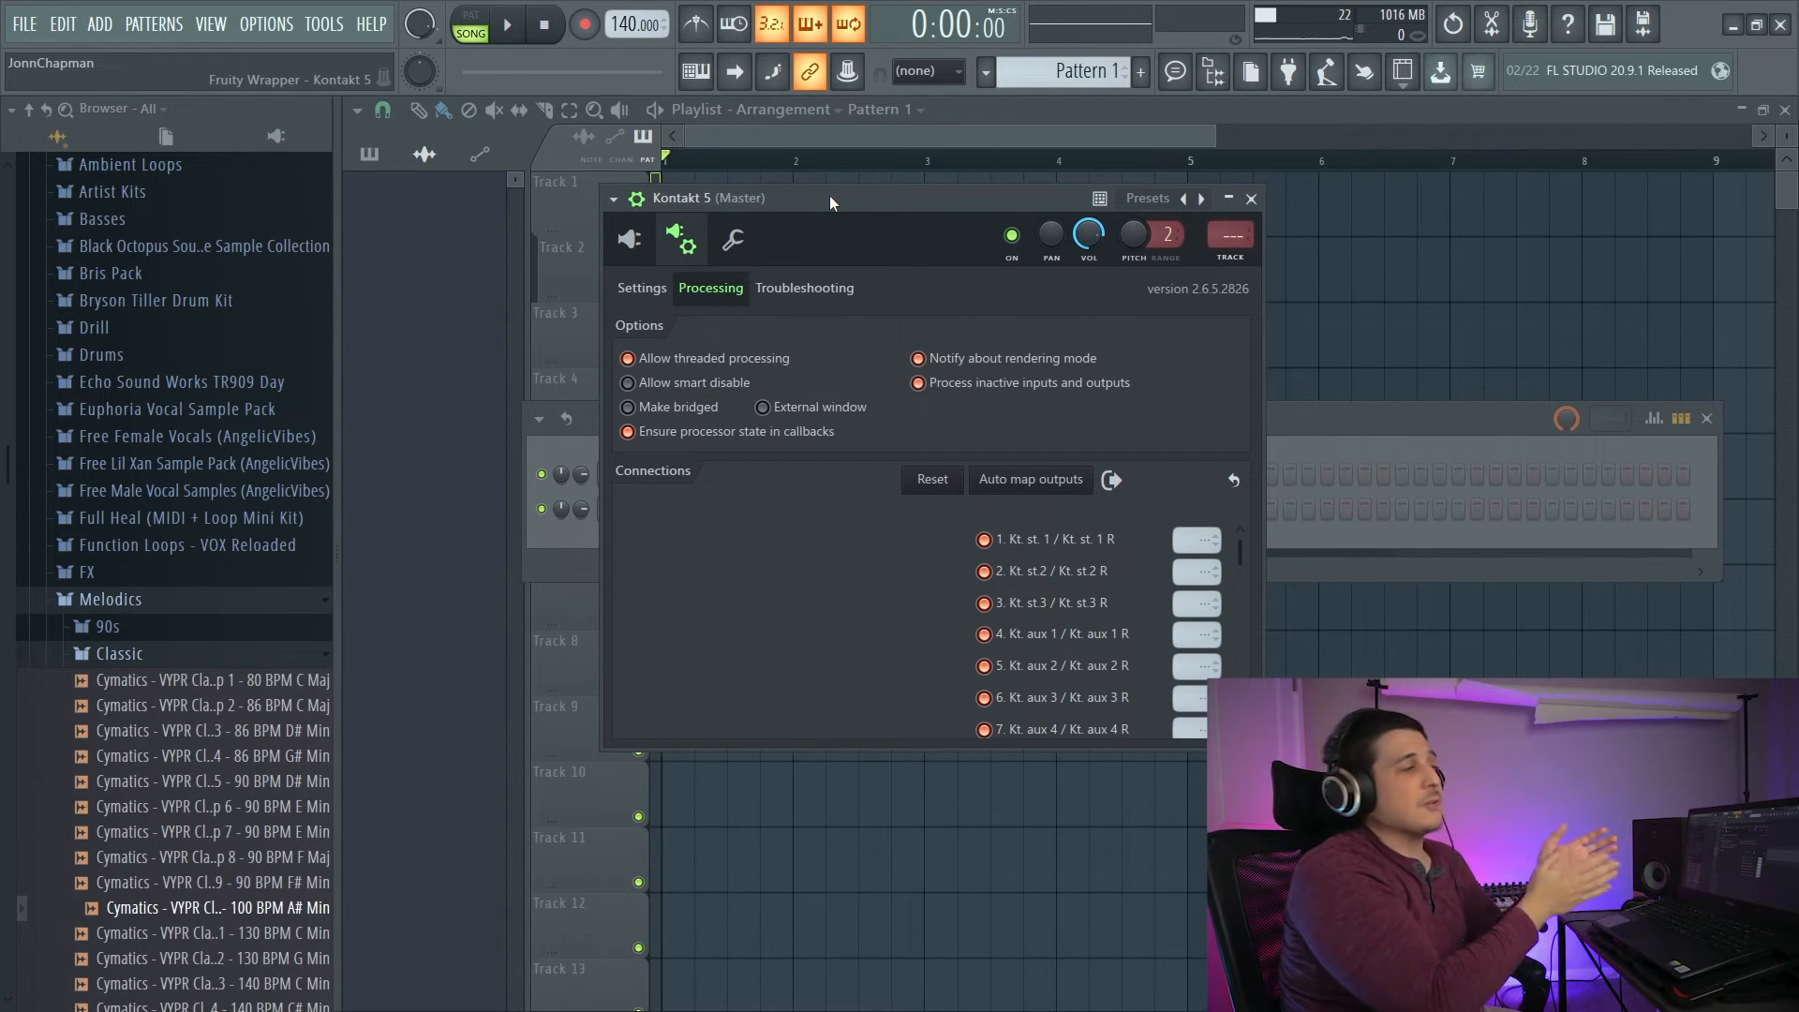
Turn on Make bridged for Kontakt 5 and check the taskbar before returning to its wrapper settings.
{"action": "left_click", "coordinate": [627, 408]}
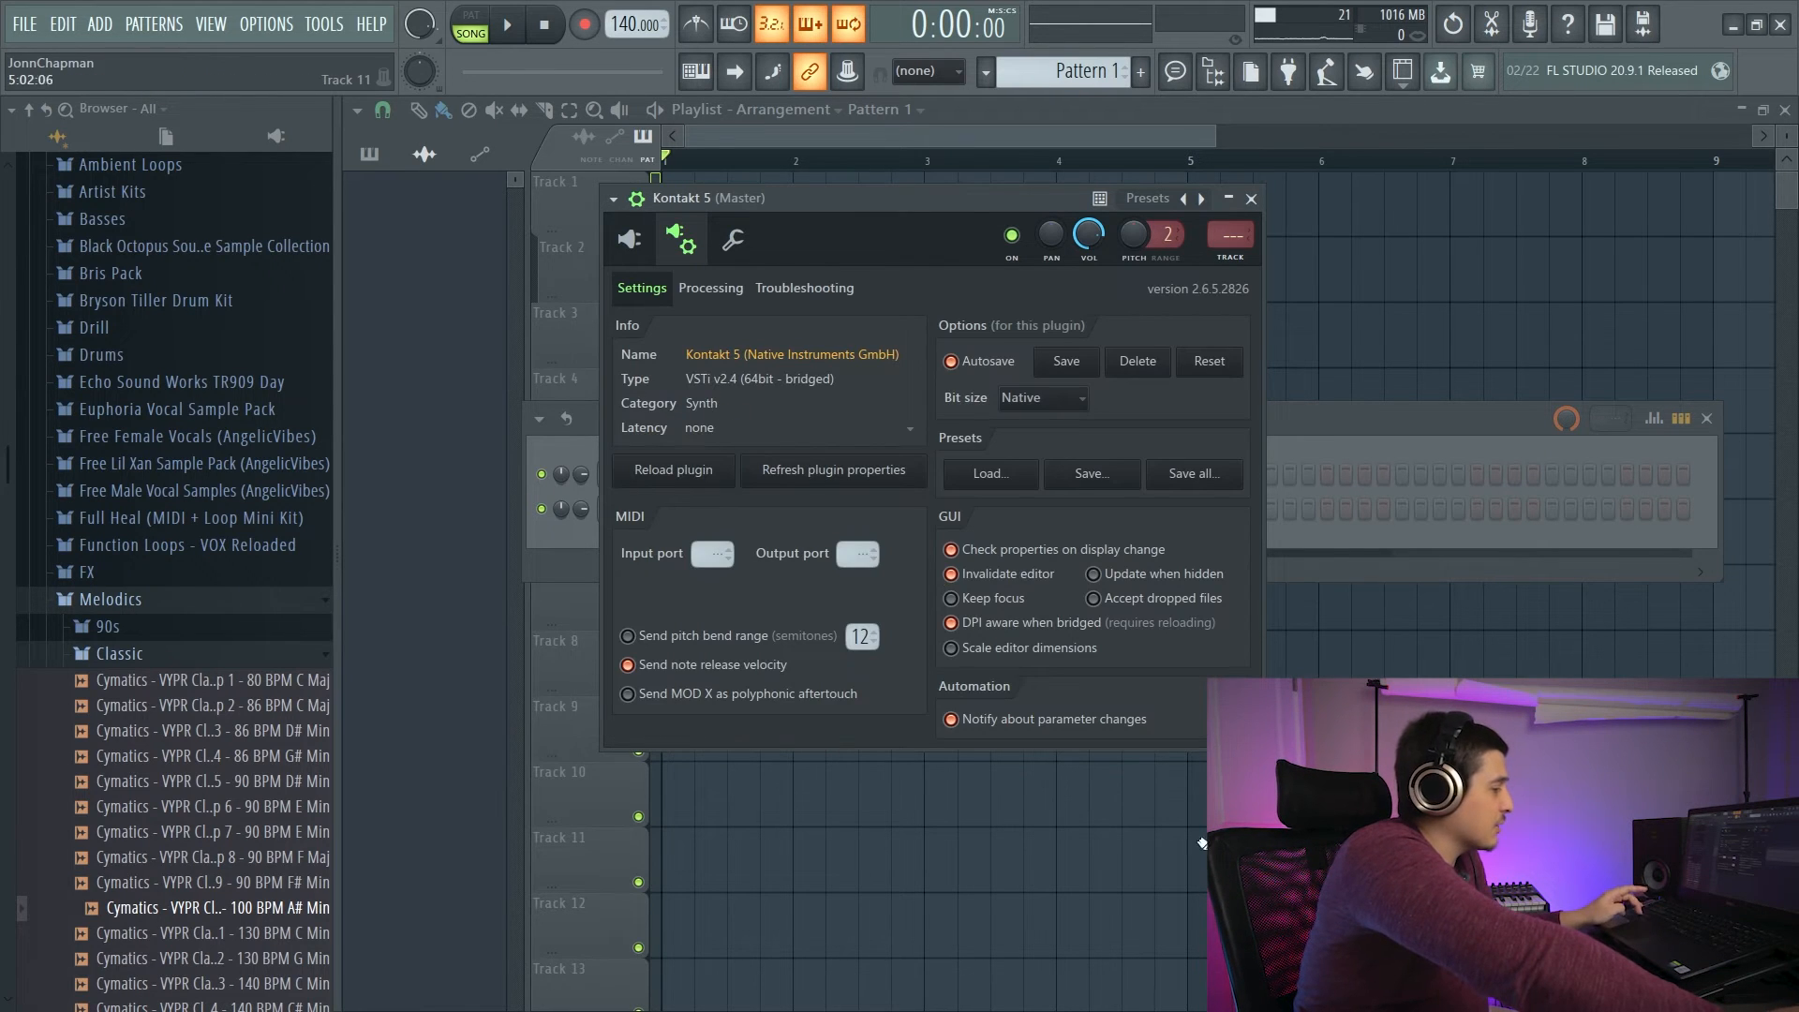
{"action": "key", "text": "super"}
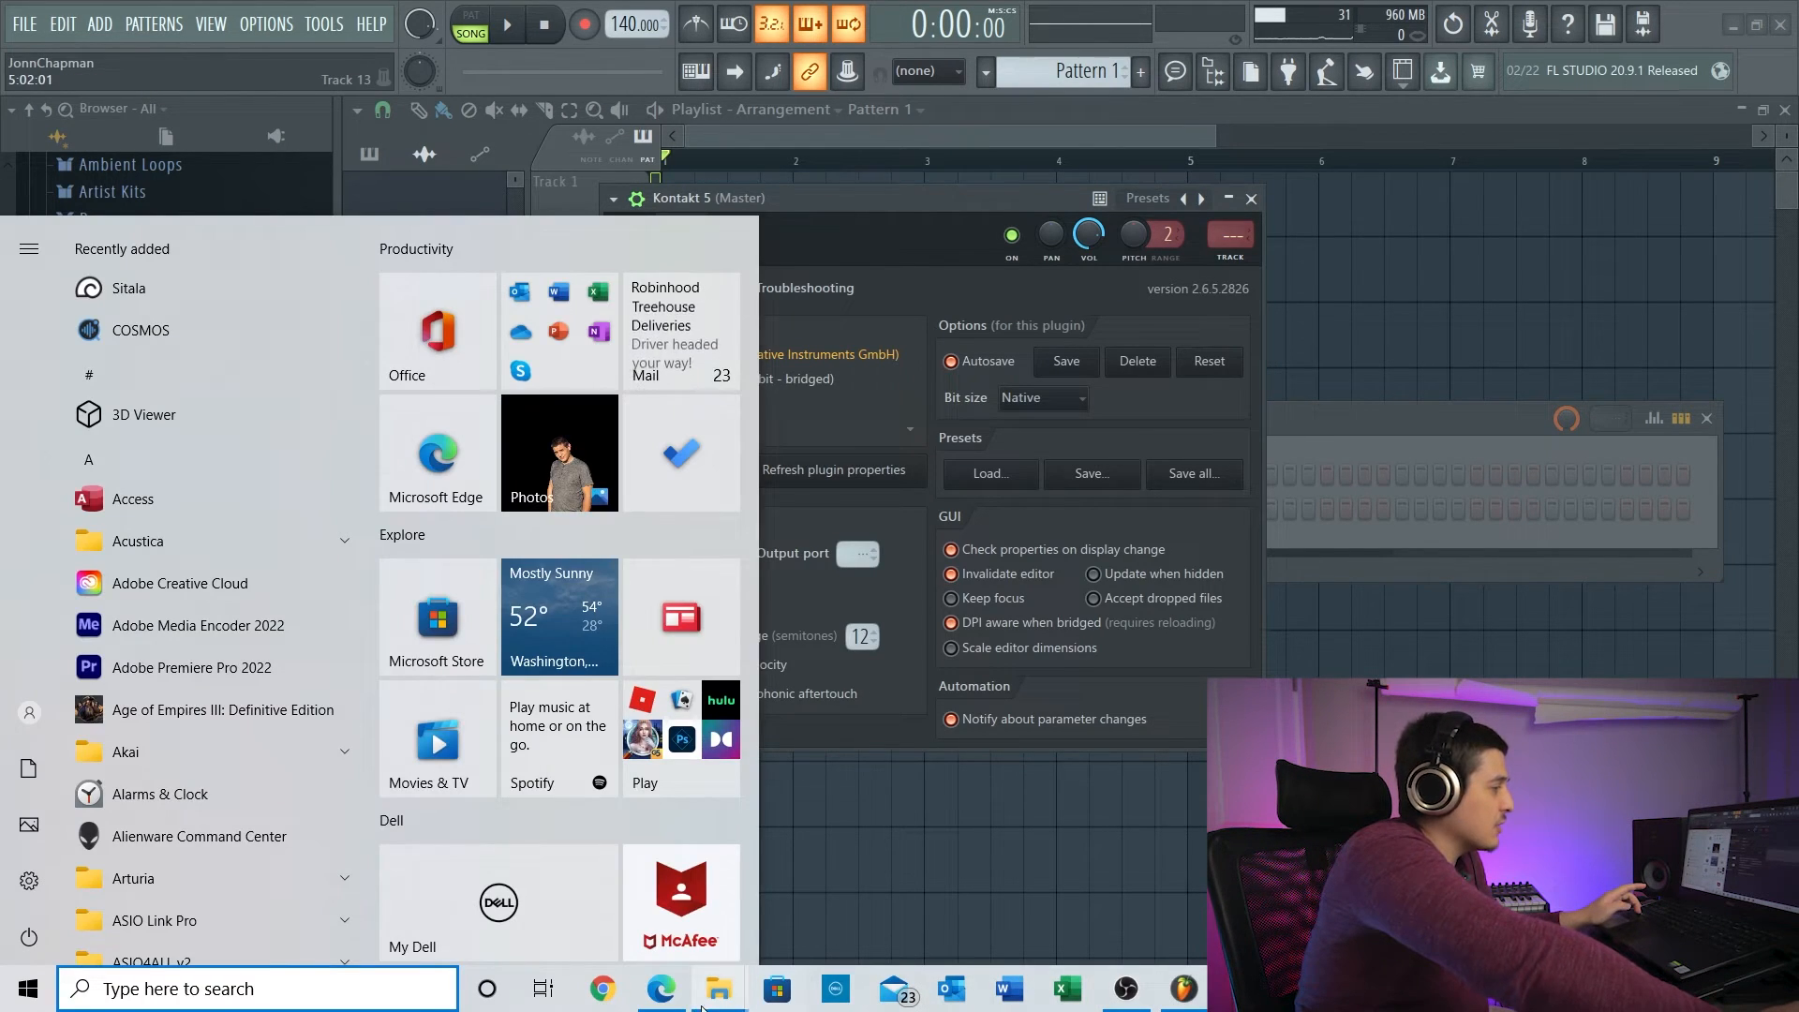
{"action": "left_click_drag", "start_coordinate": [817, 196], "coordinate": [716, 205]}
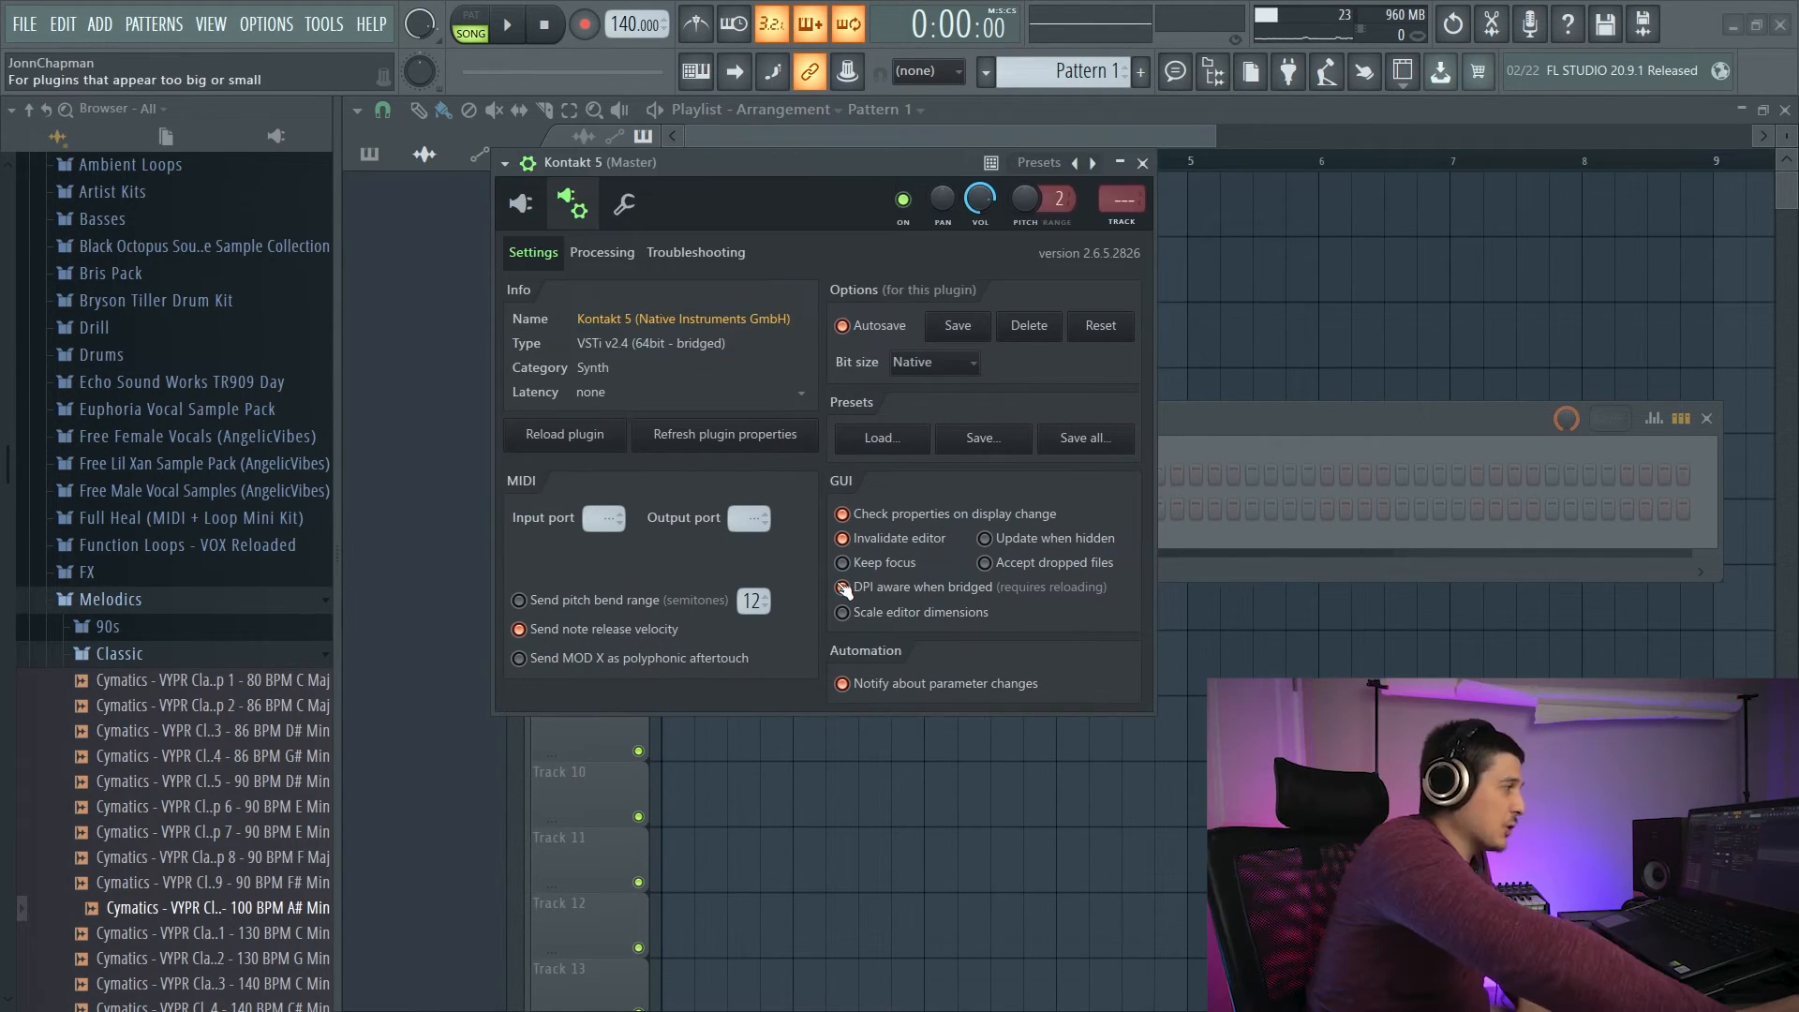
Examine the DPI aware when bridged option, then enable External window to show the bridged Kontakt 5 editor in its own window.
{"action": "left_click", "coordinate": [842, 587]}
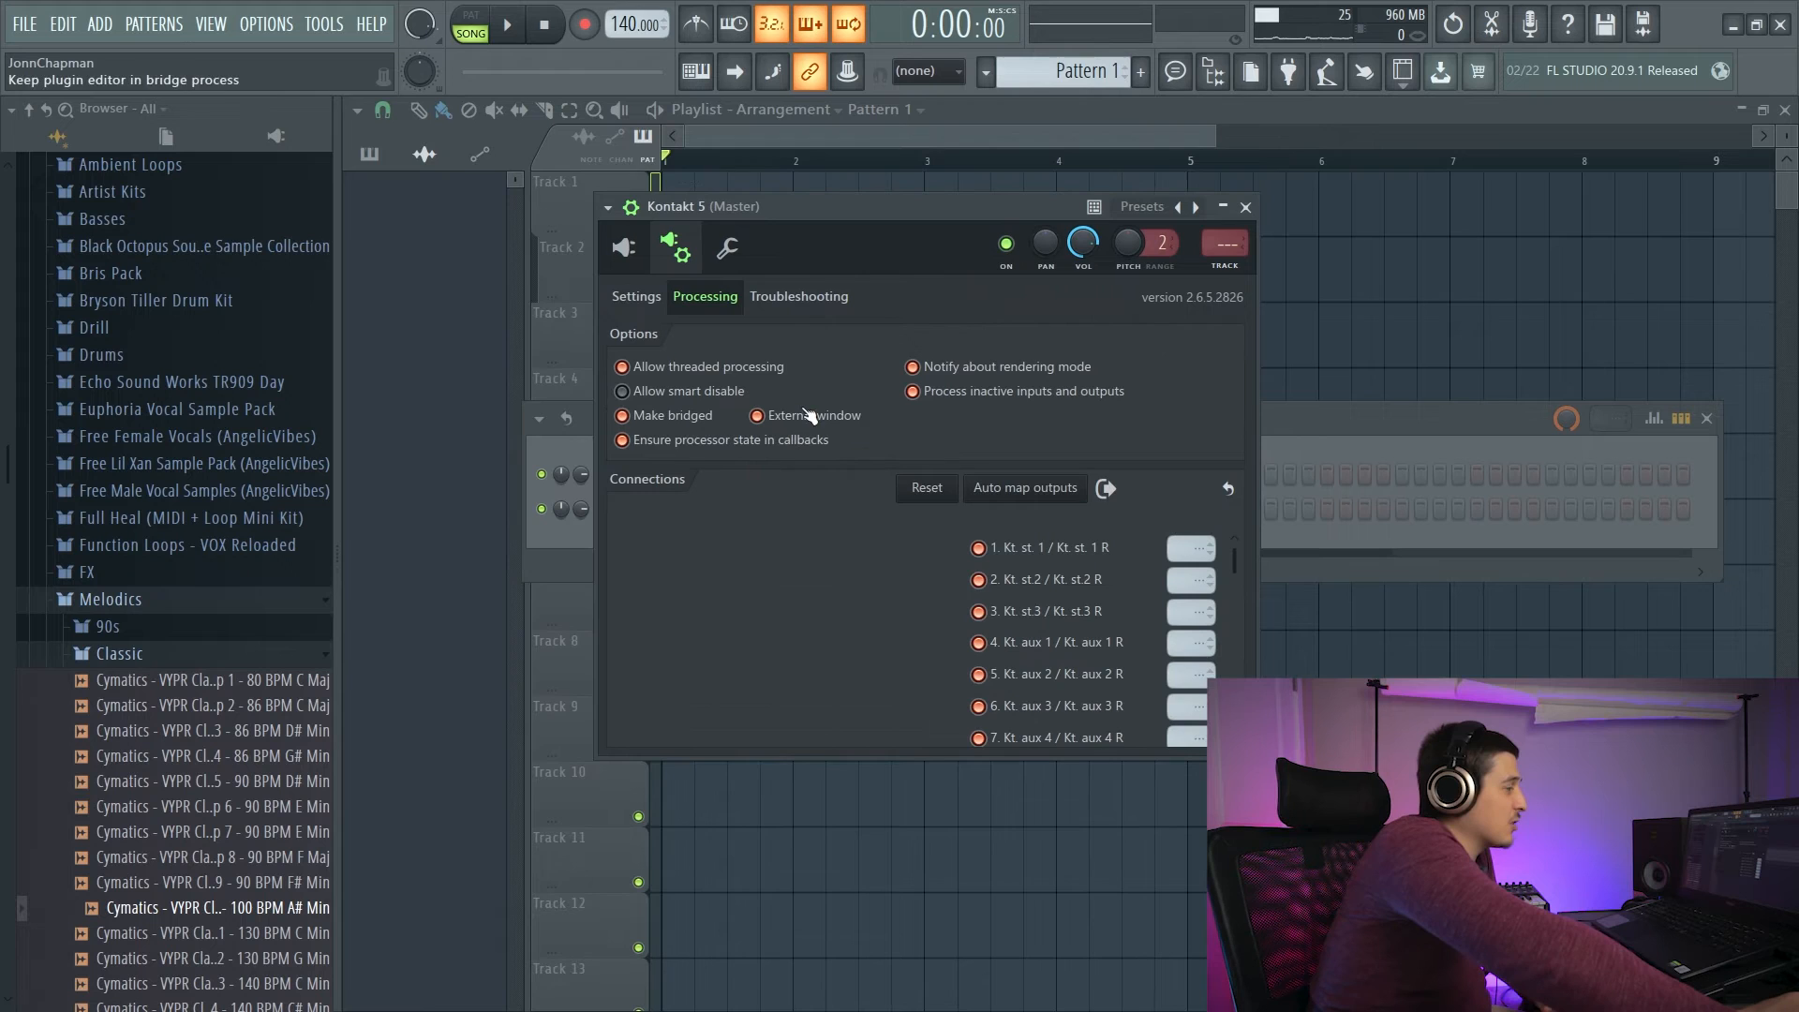
{"action": "left_click", "coordinate": [809, 415]}
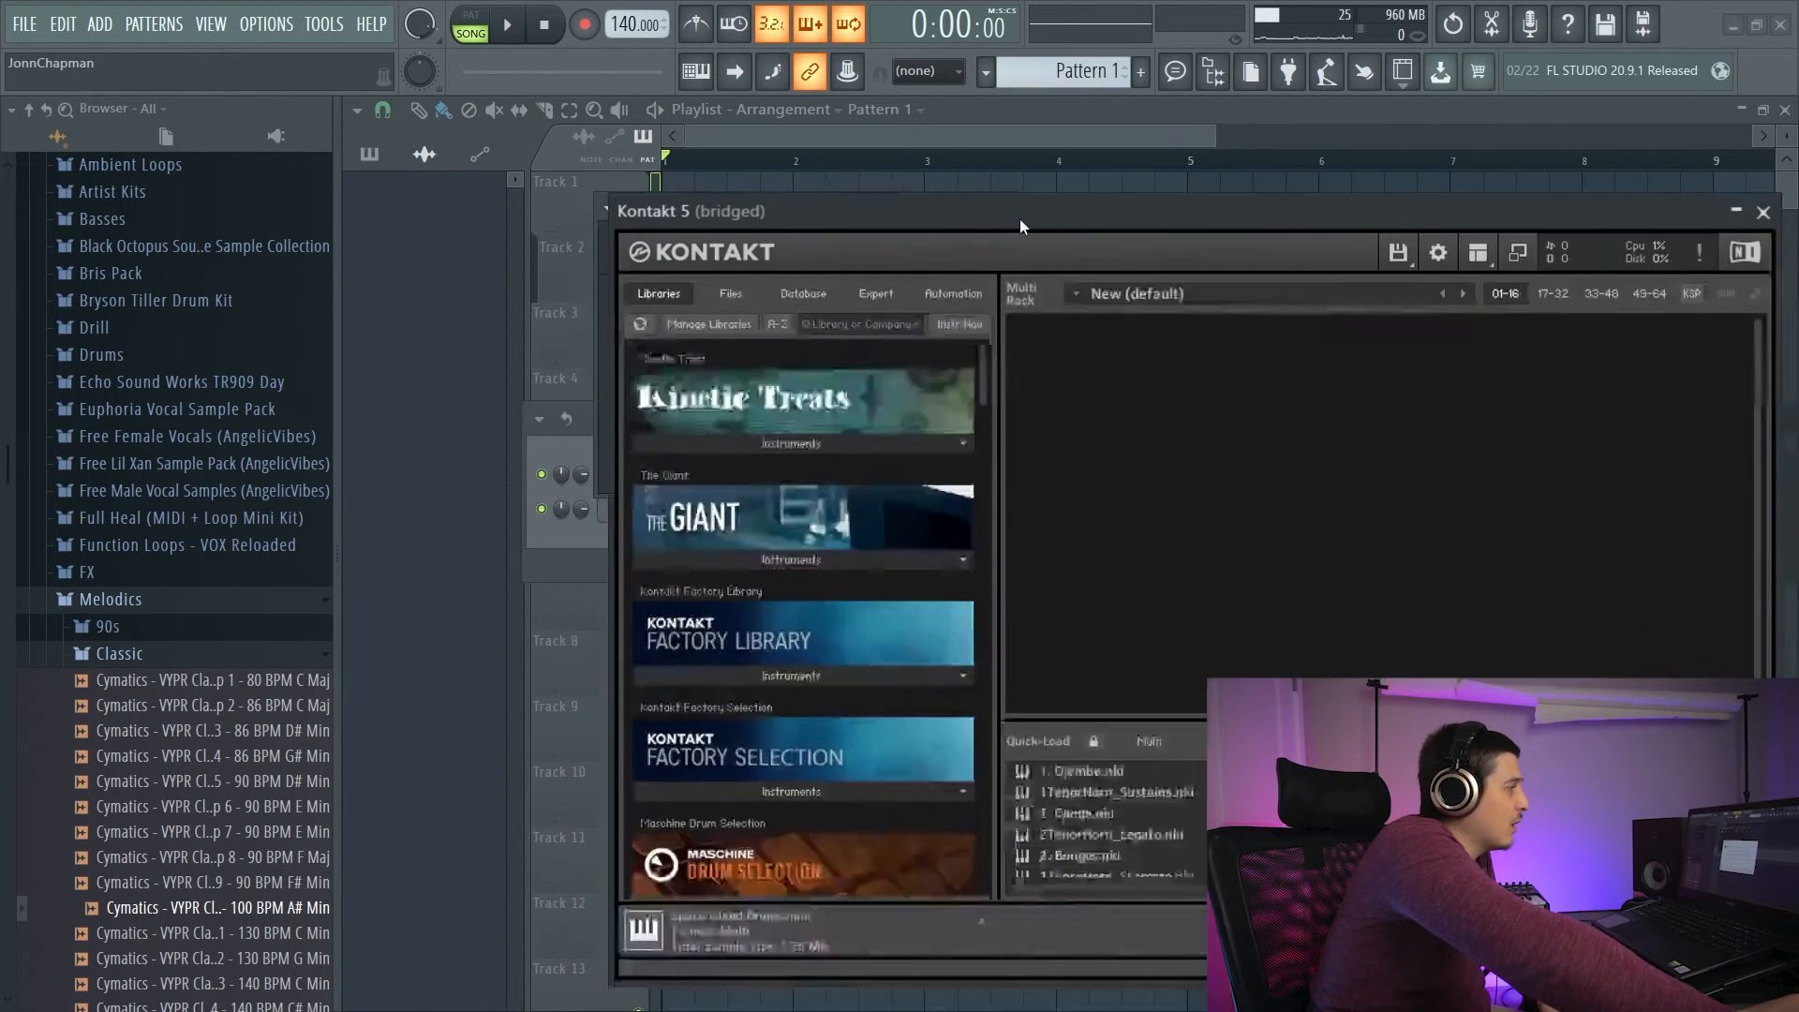
{"action": "left_click_drag", "start_coordinate": [1019, 221], "coordinate": [969, 126]}
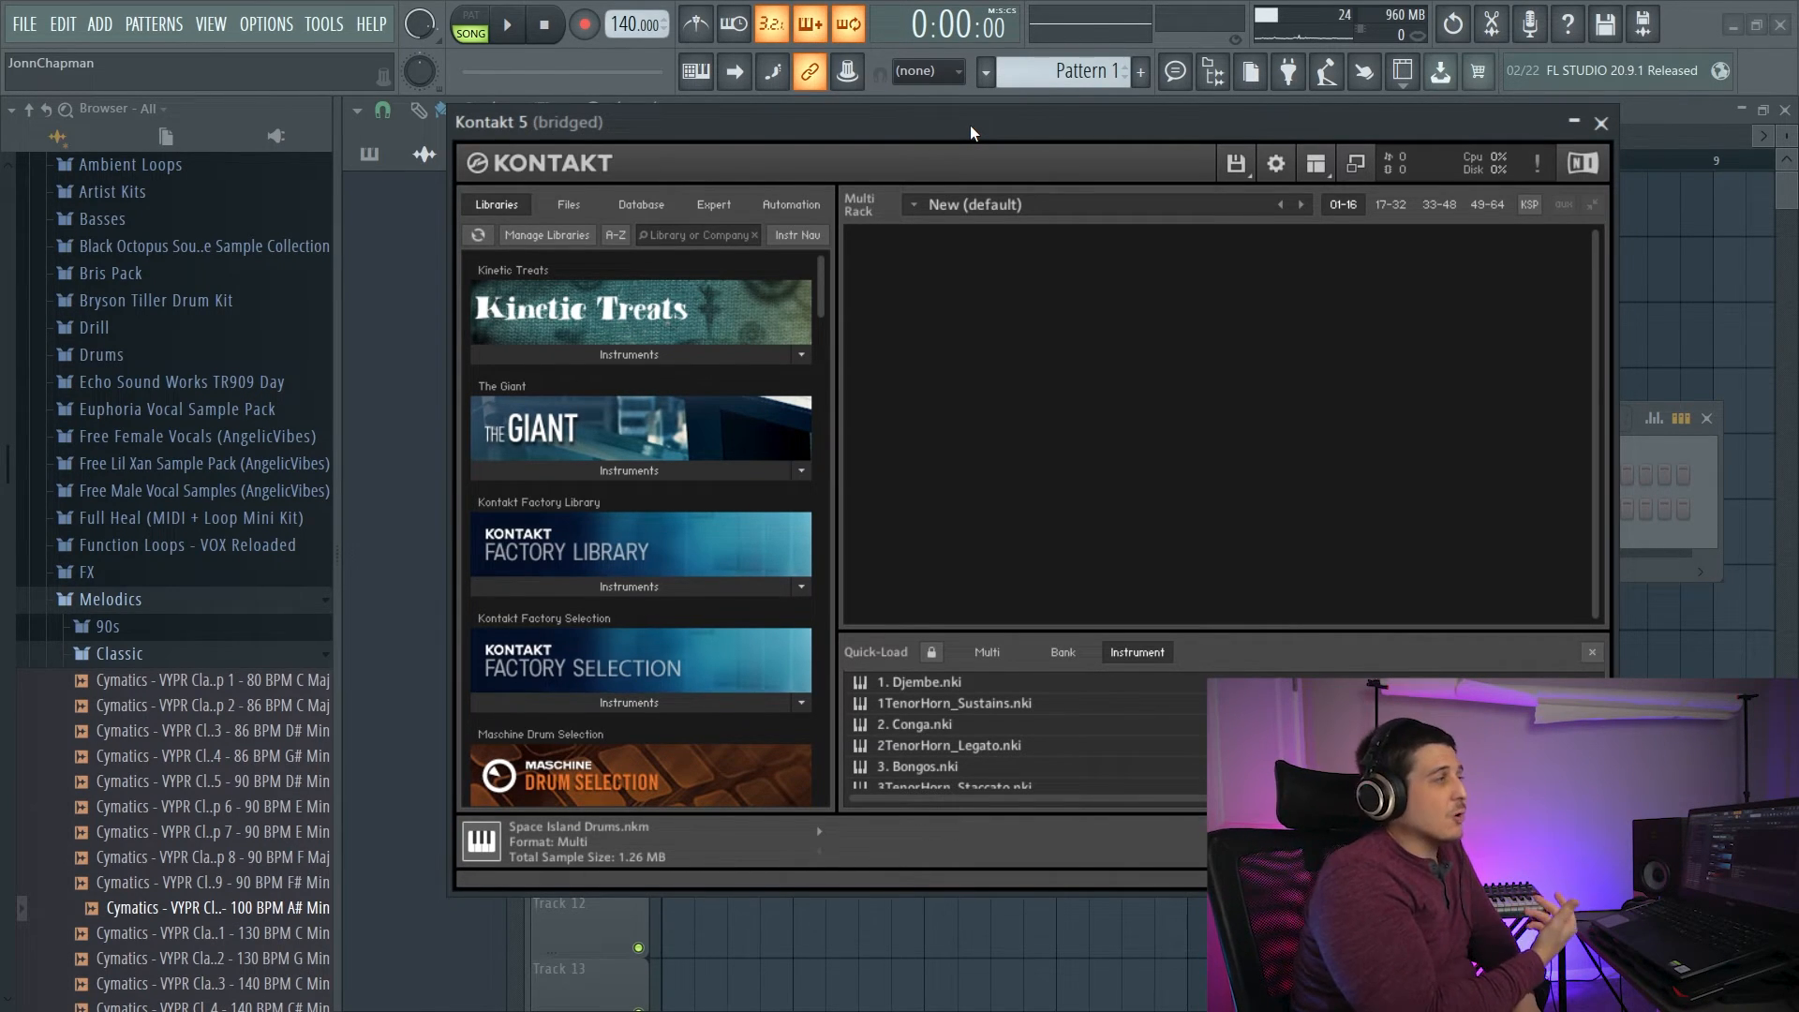
{"action": "left_click_drag", "start_coordinate": [970, 126], "coordinate": [889, 146]}
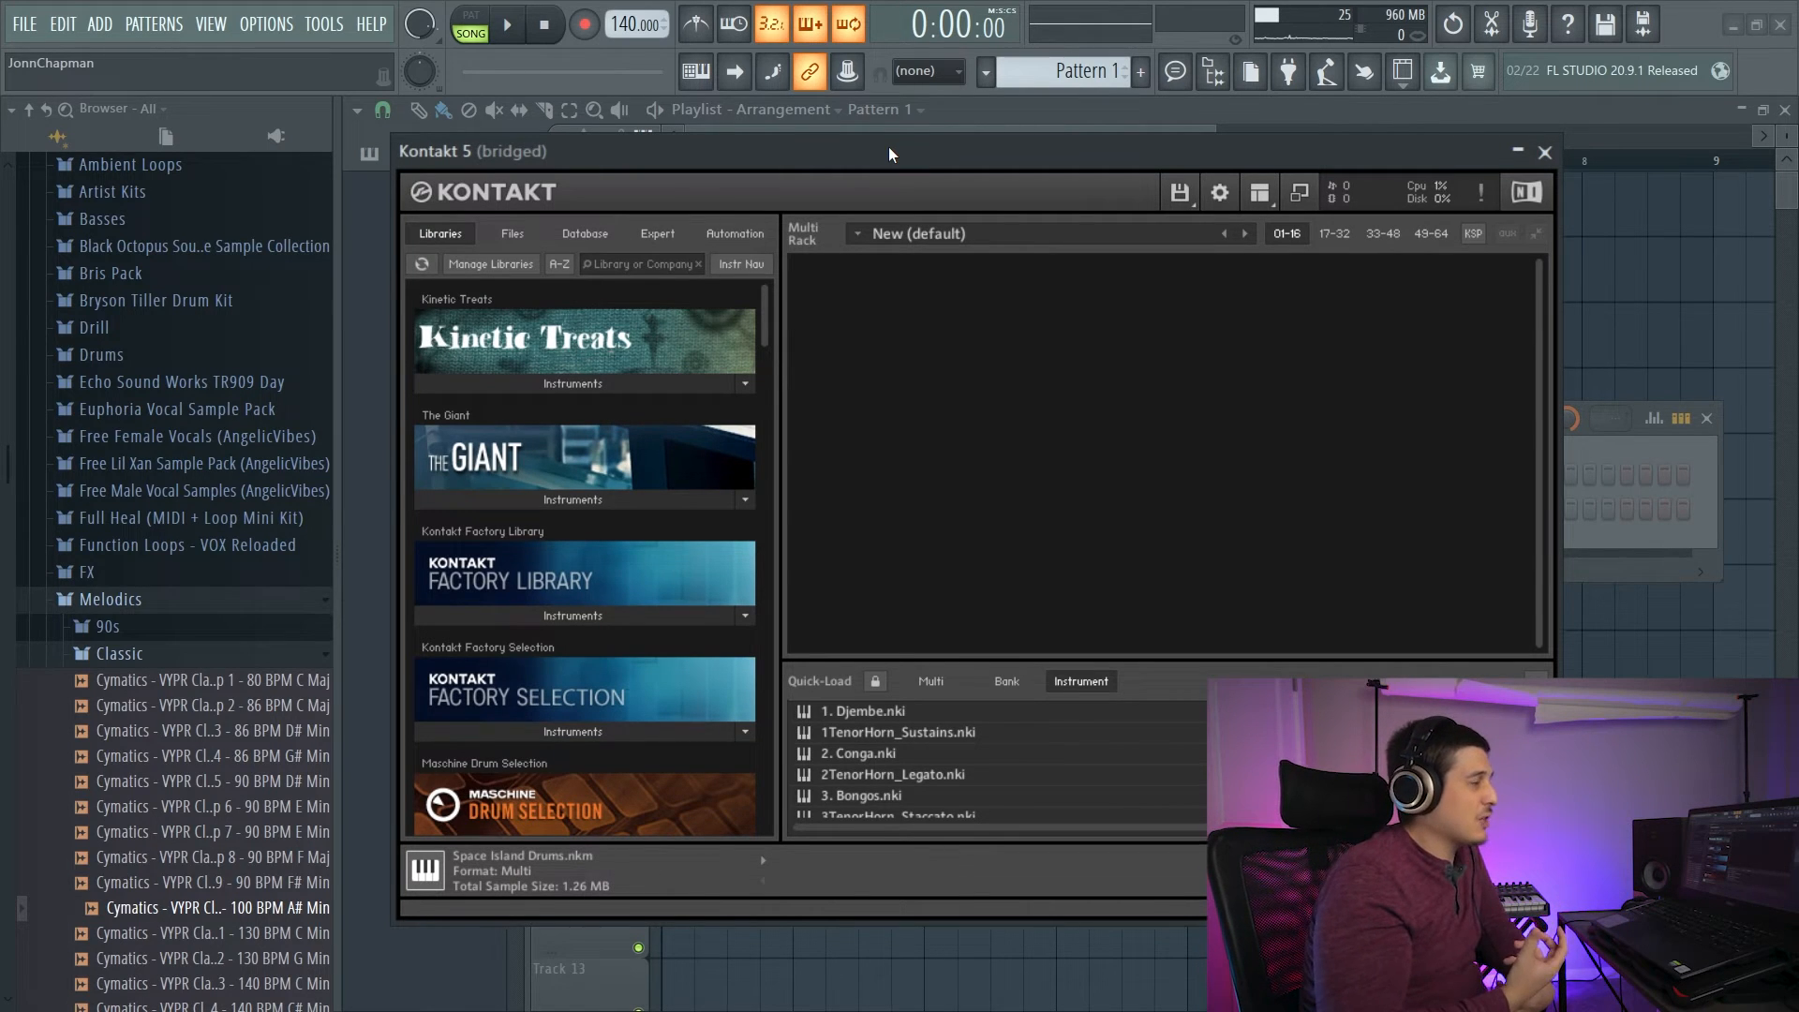
{"action": "left_click_drag", "start_coordinate": [890, 146], "coordinate": [870, 114]}
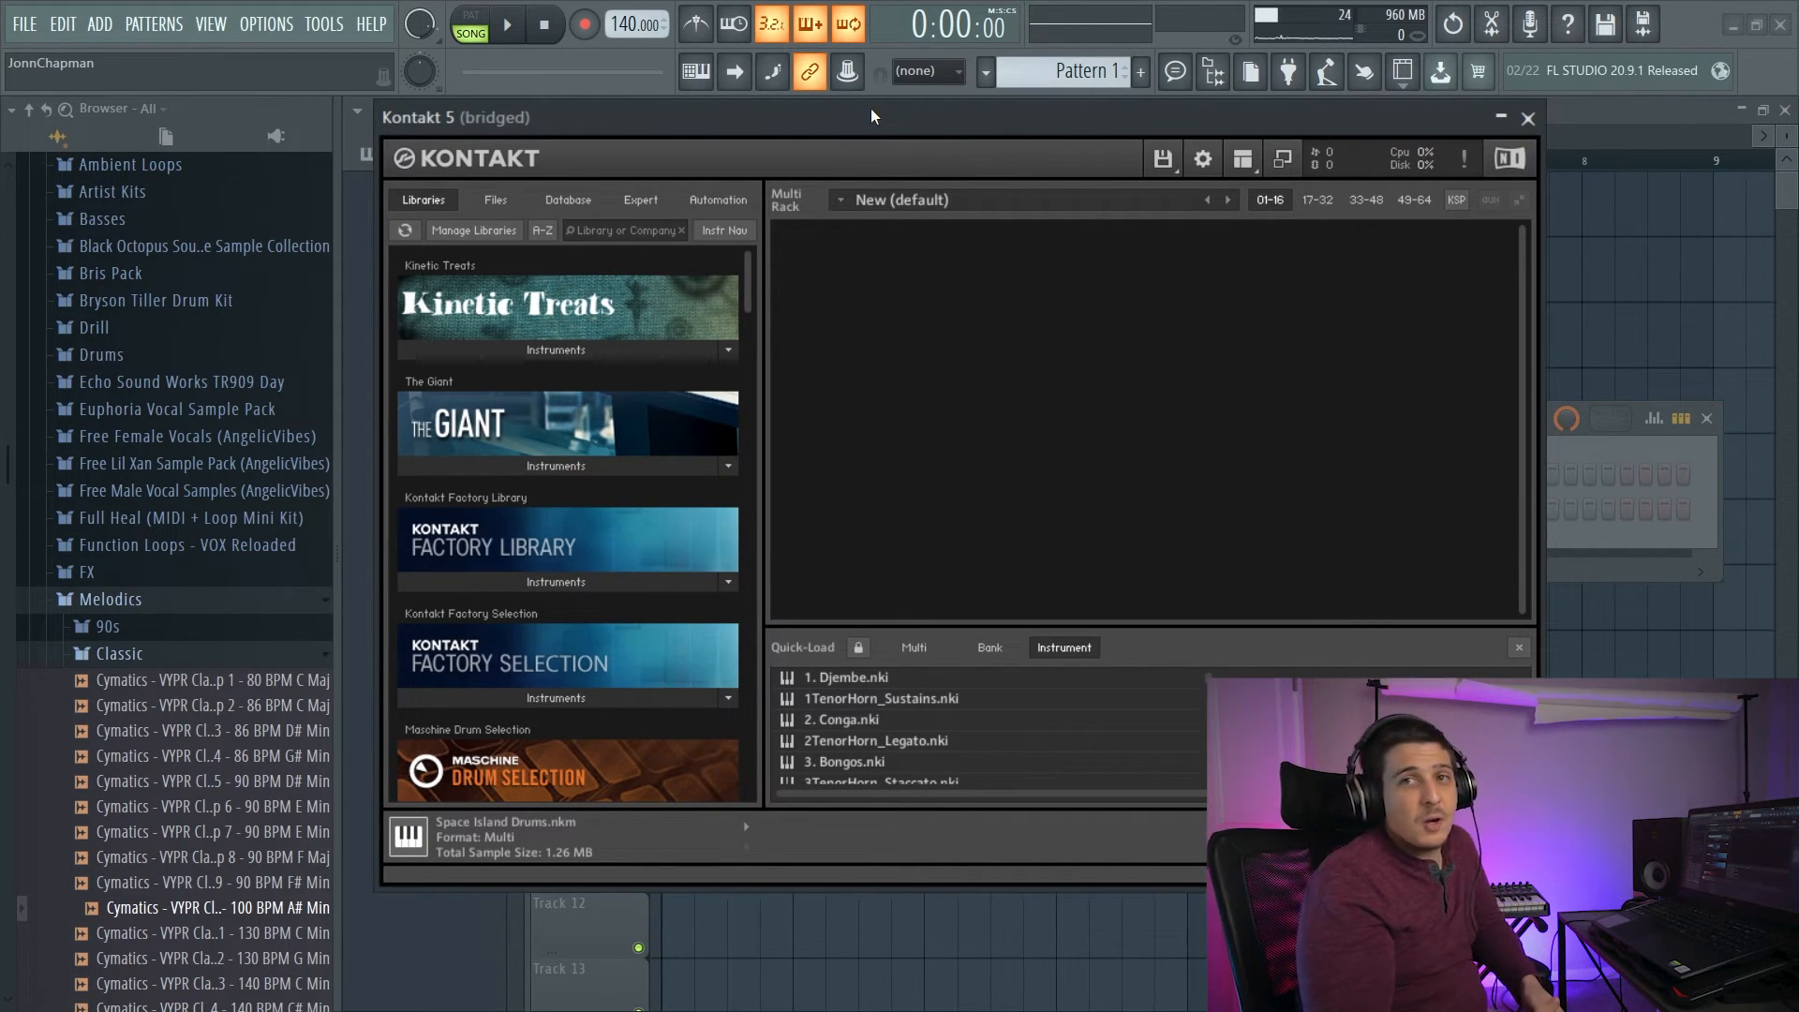
{"action": "left_click_drag", "start_coordinate": [870, 109], "coordinate": [842, 141]}
Open the audio settings to examine the Auto close option for the audio device.
{"action": "left_click", "coordinate": [266, 23]}
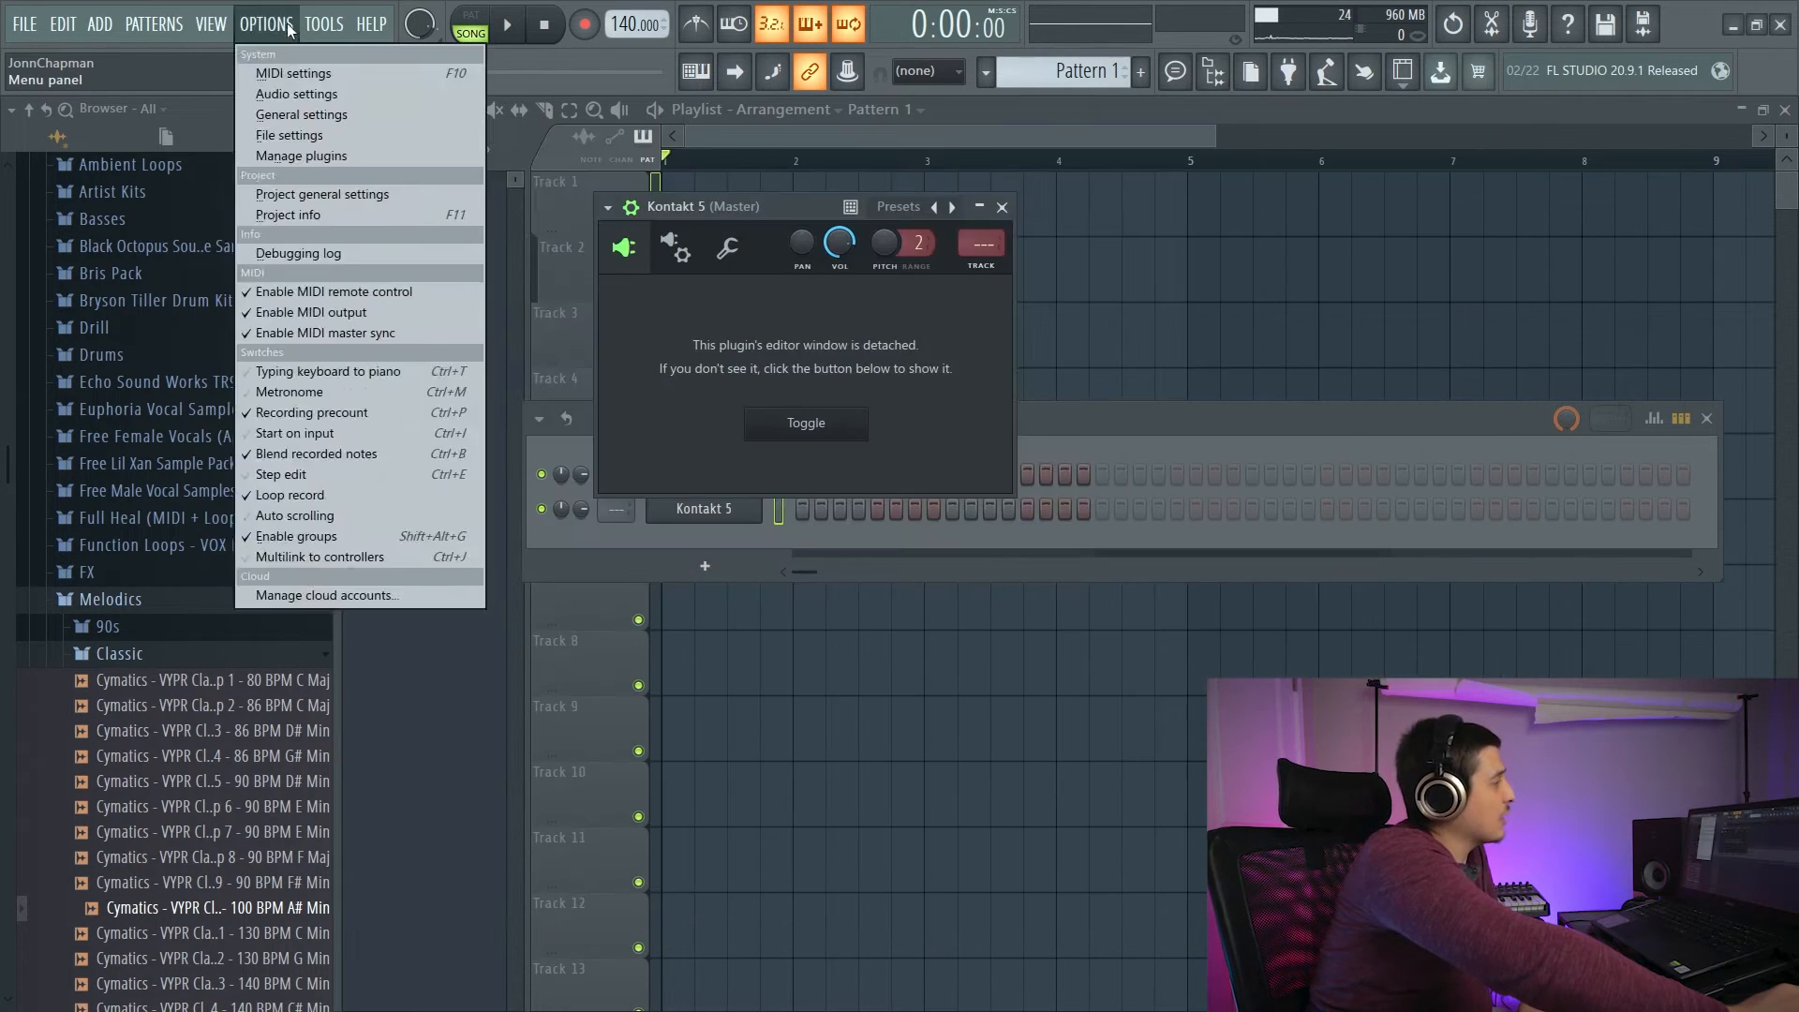
{"action": "left_click", "coordinate": [305, 88]}
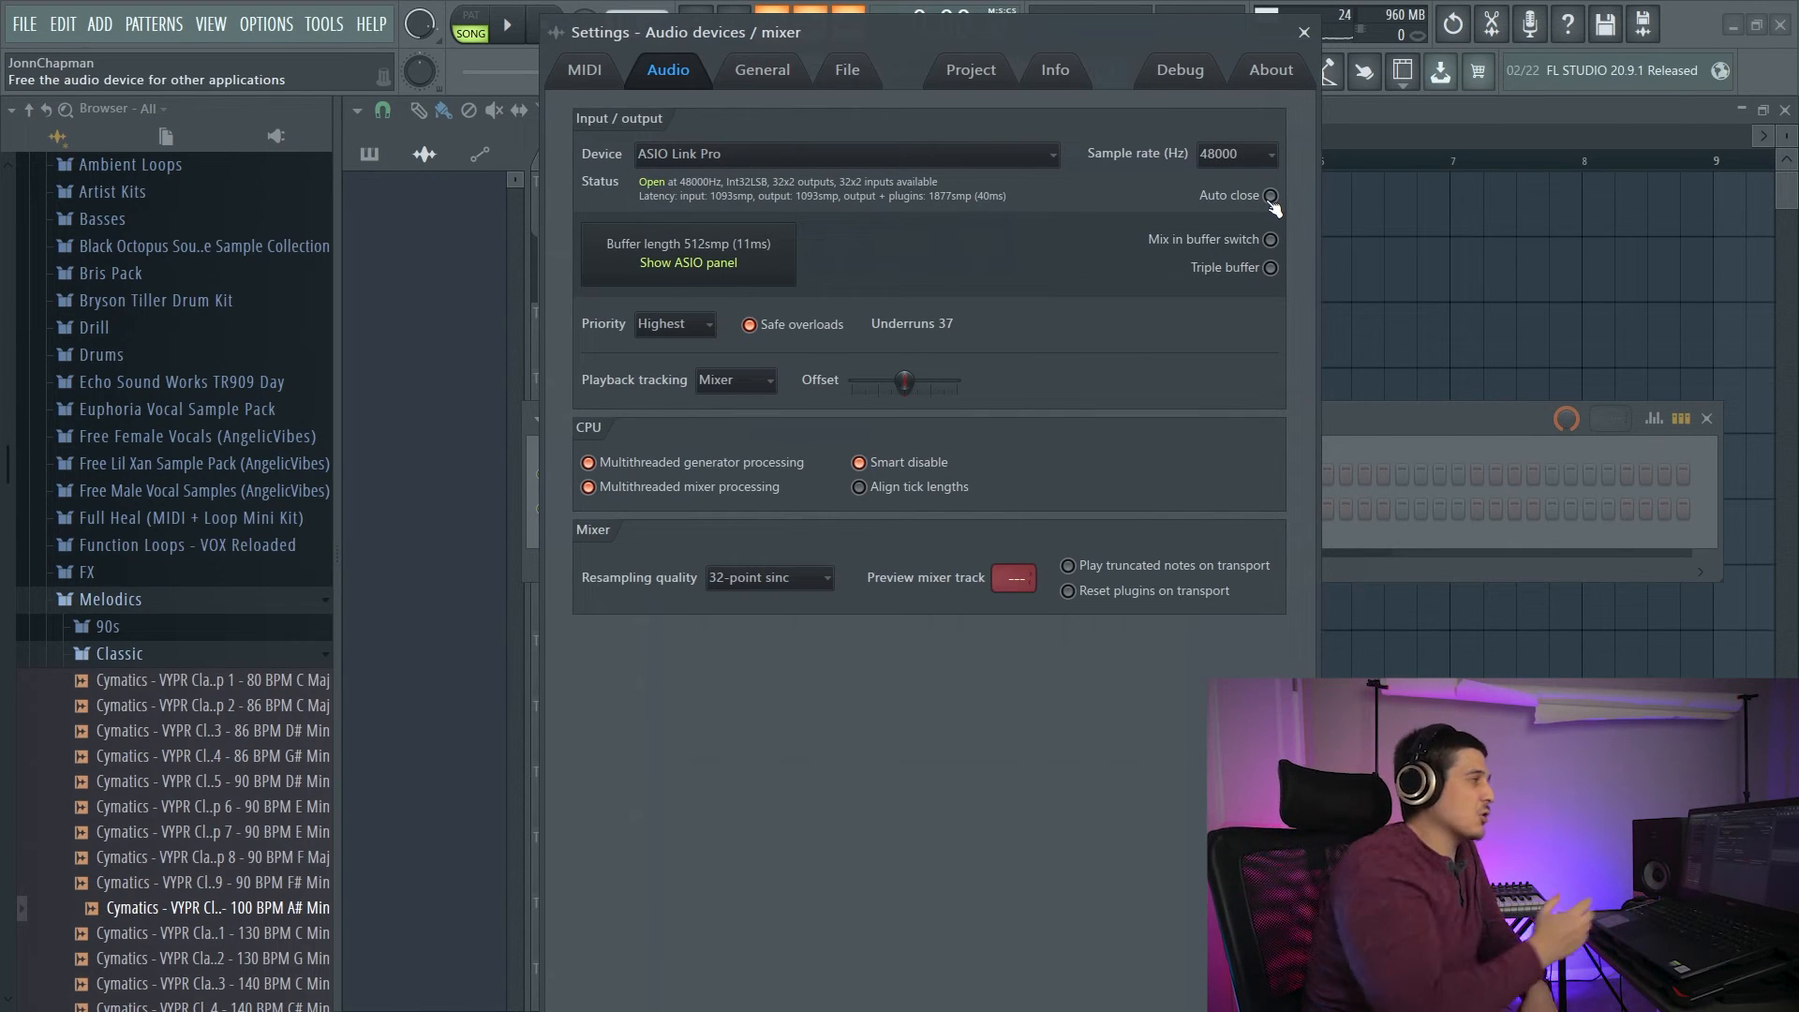
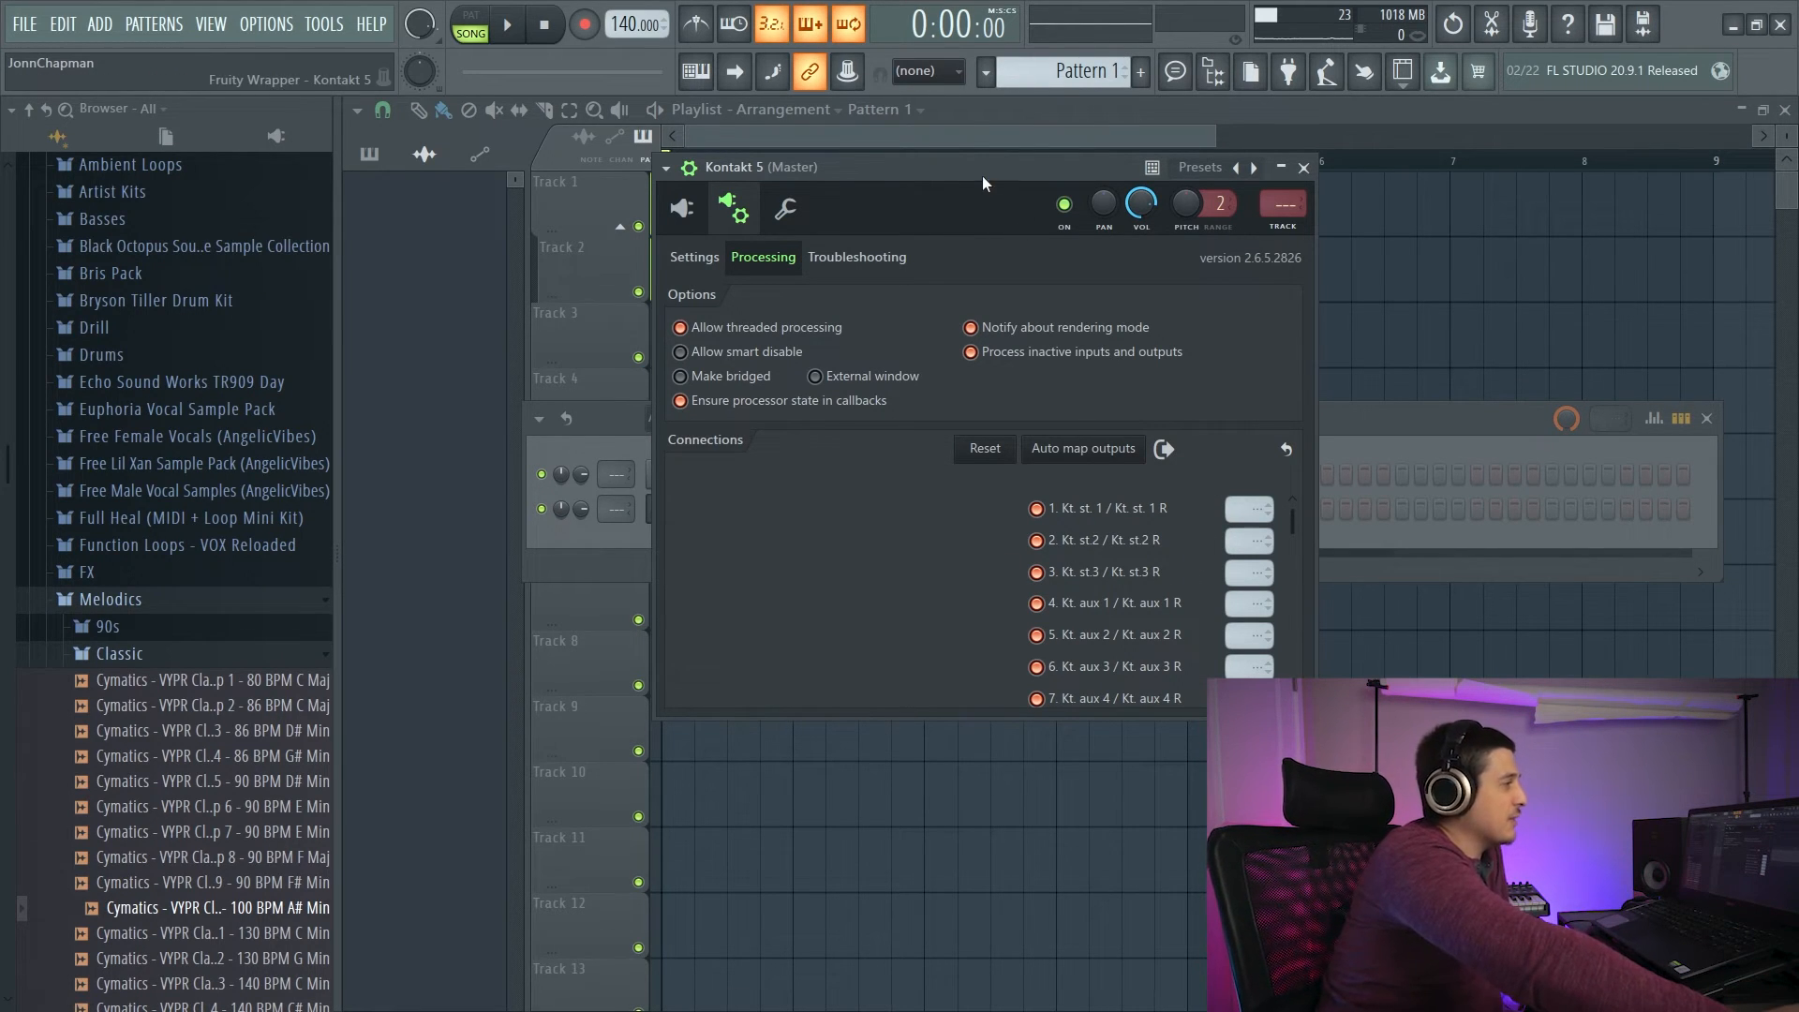
Examine the list of Kontakt 5's output connections in its wrapper processing options.
{"action": "left_click_drag", "start_coordinate": [983, 176], "coordinate": [919, 116]}
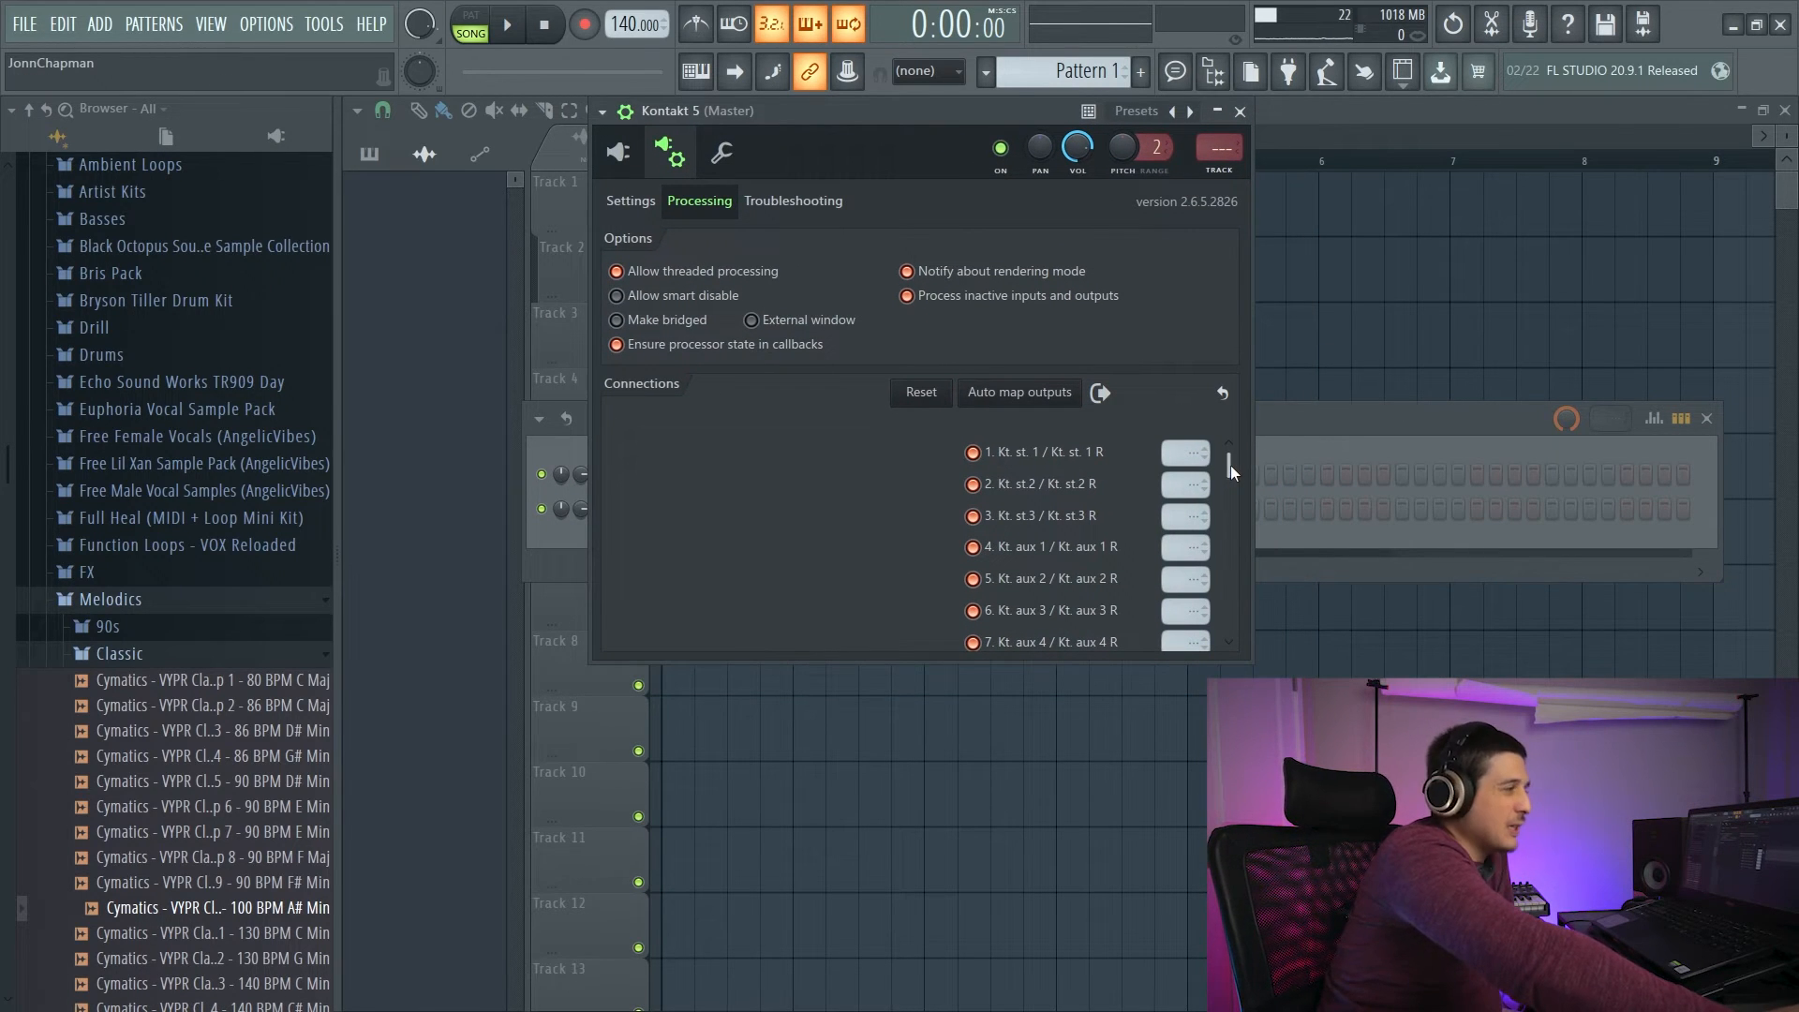
{"action": "left_click_drag", "start_coordinate": [1231, 465], "coordinate": [1228, 477]}
{"action": "scroll", "coordinate": [1228, 476], "scroll_direction": "up", "scroll_amount": 2}
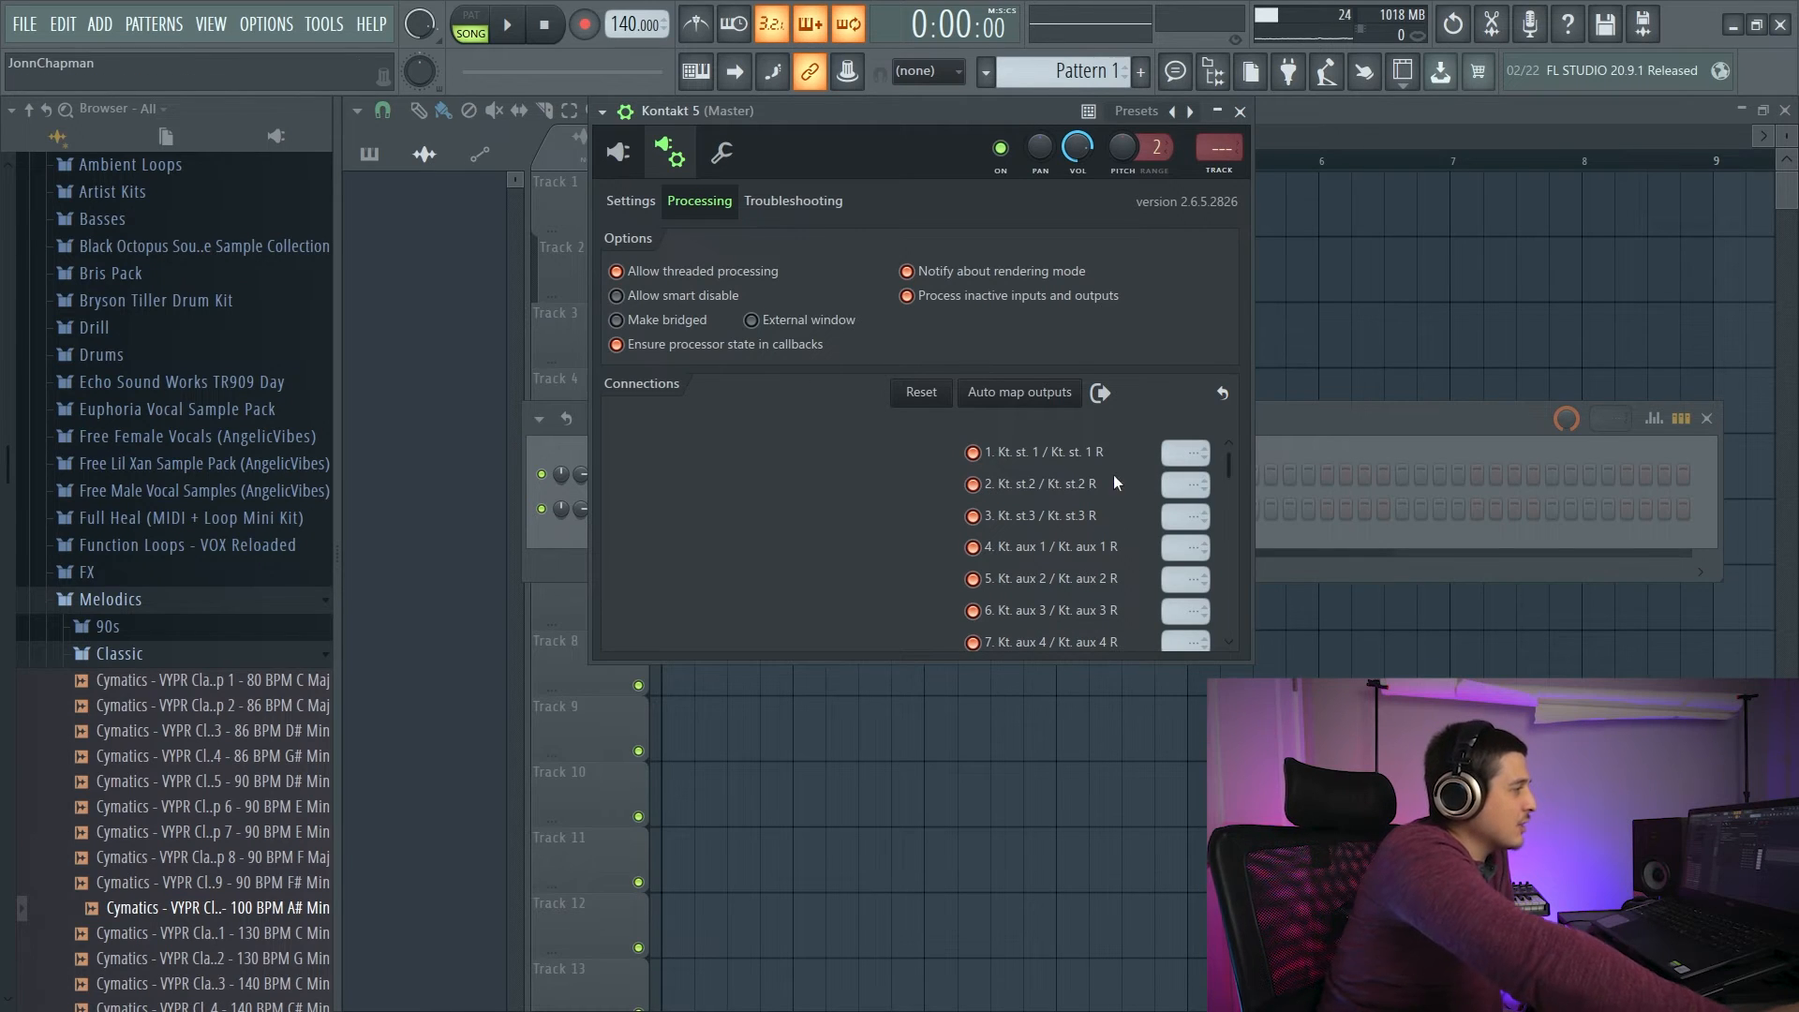
Display the Outputs section in Kontakt 5's own editor.
{"action": "left_click_drag", "start_coordinate": [929, 113], "coordinate": [975, 205]}
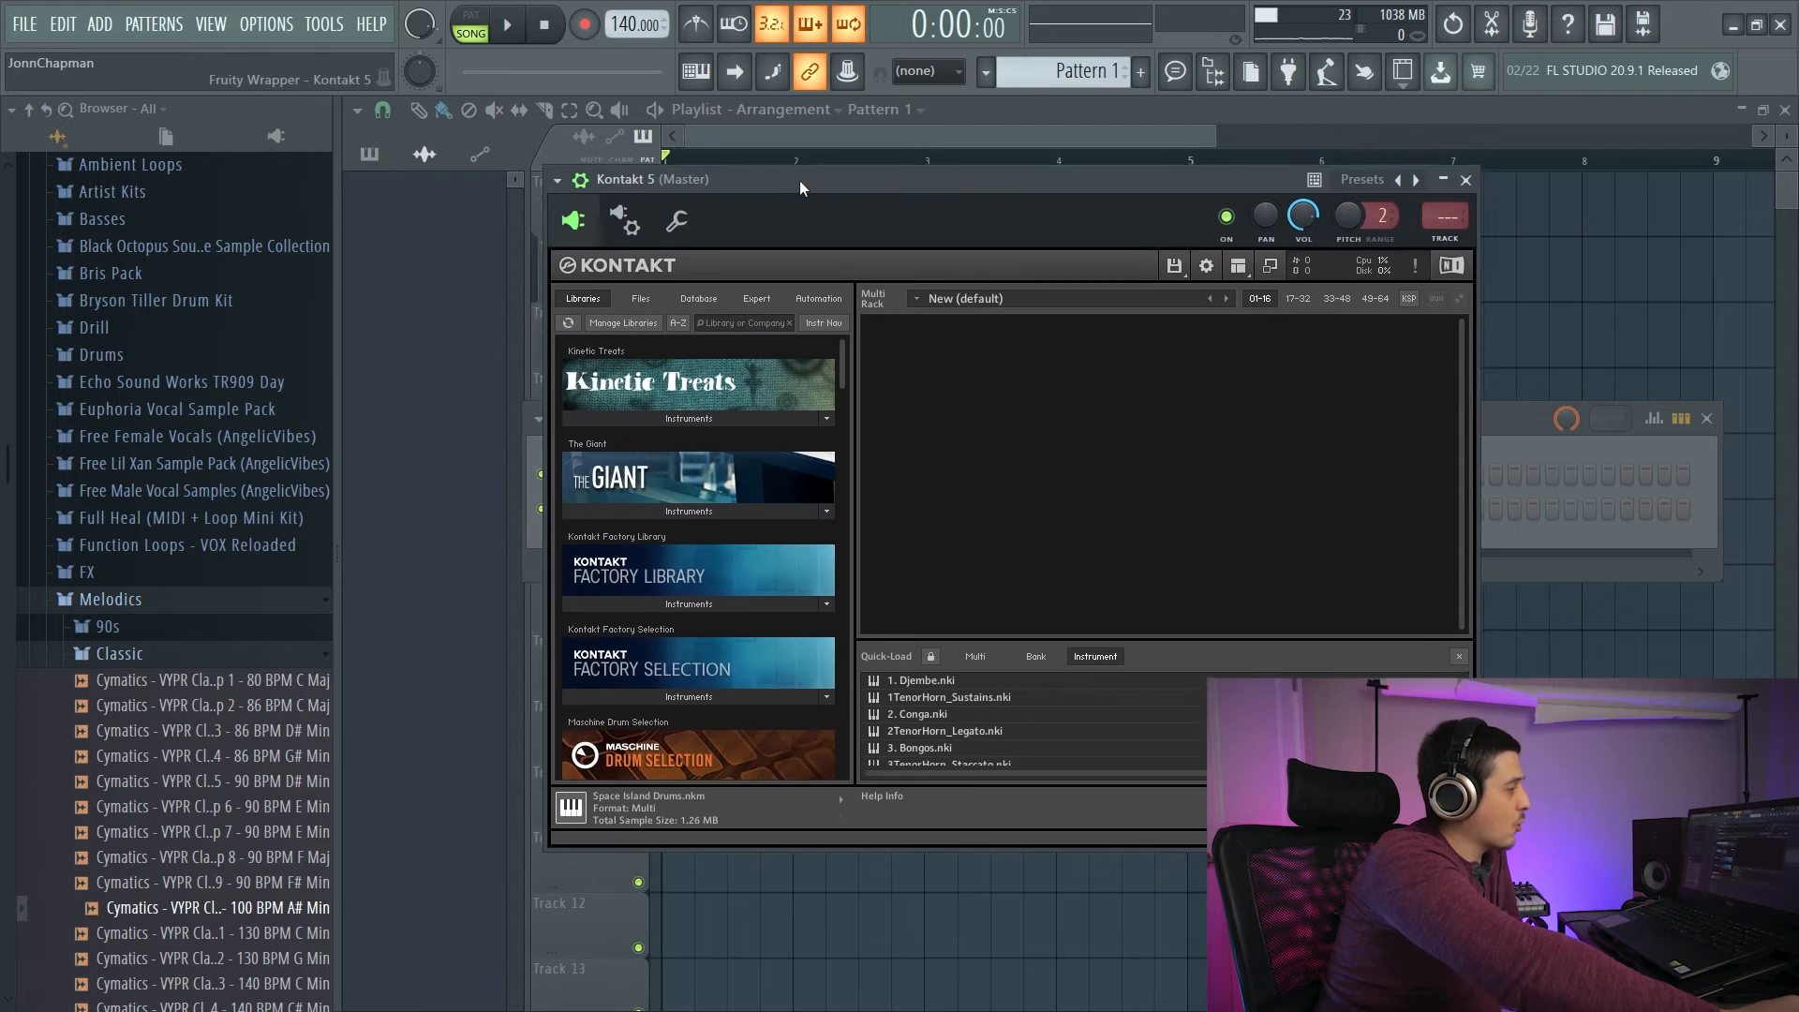
{"action": "left_click_drag", "start_coordinate": [800, 181], "coordinate": [793, 179]}
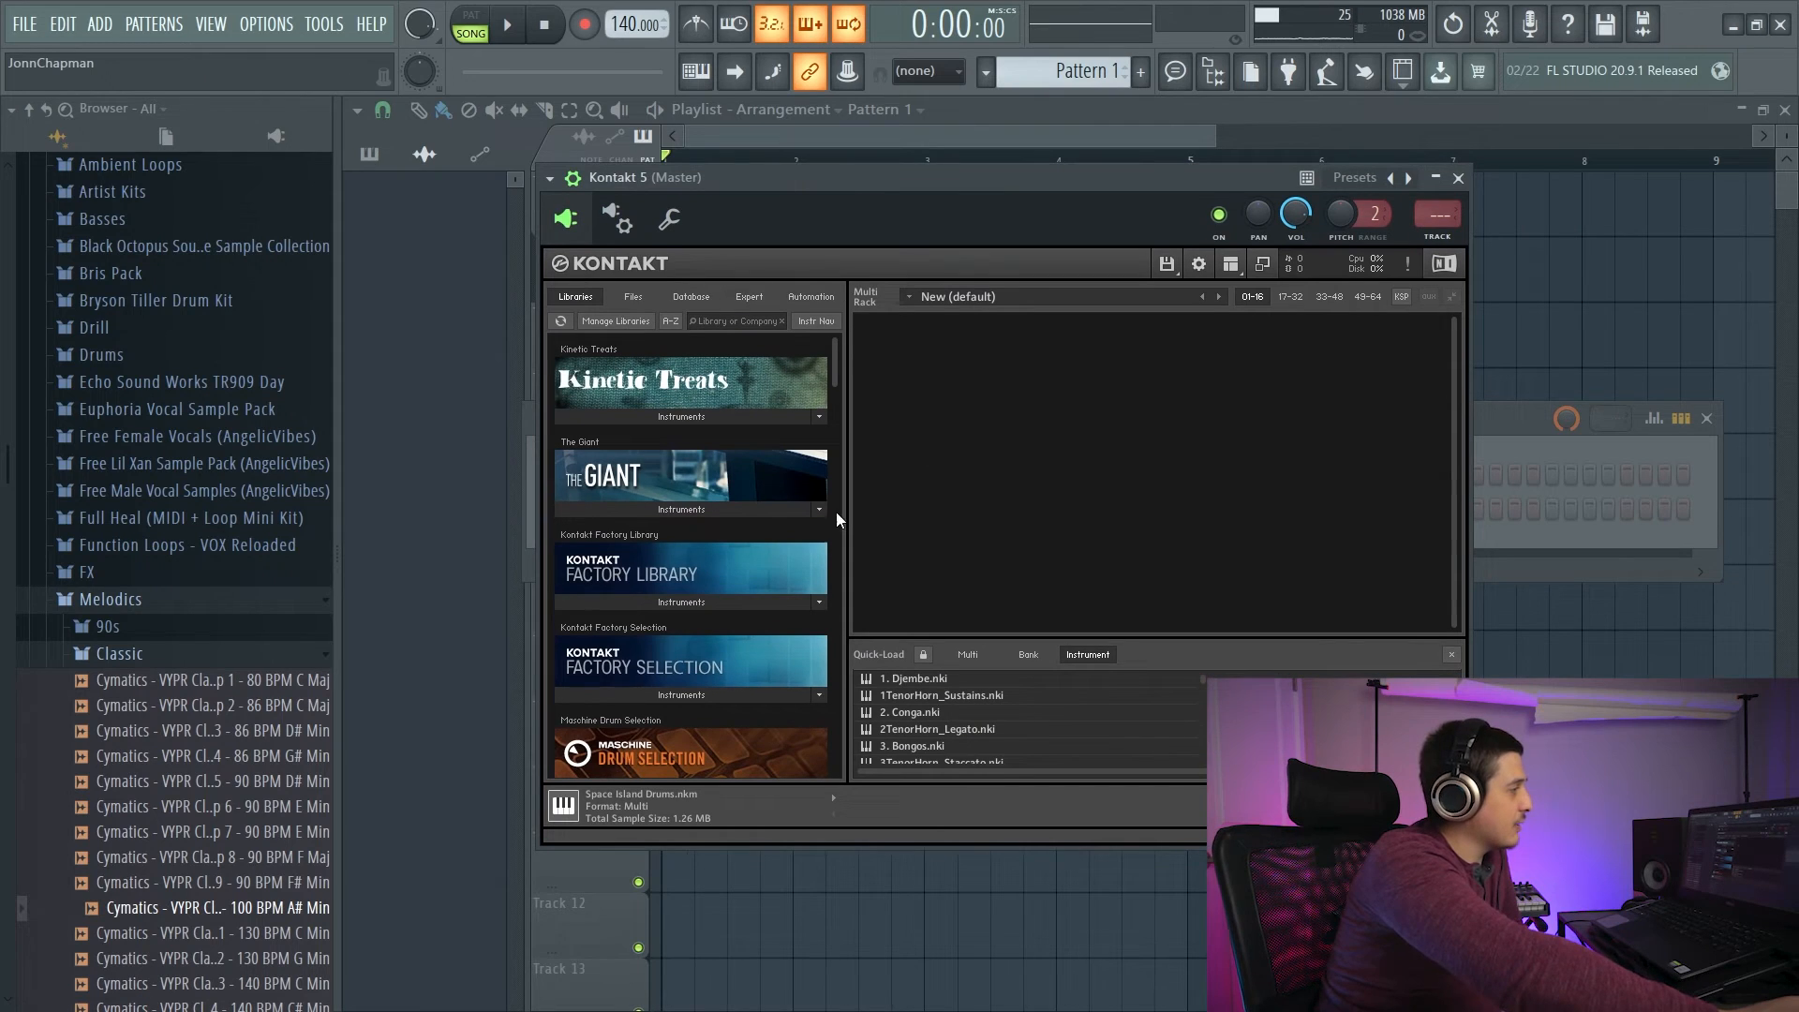
{"action": "left_click", "coordinate": [1230, 263]}
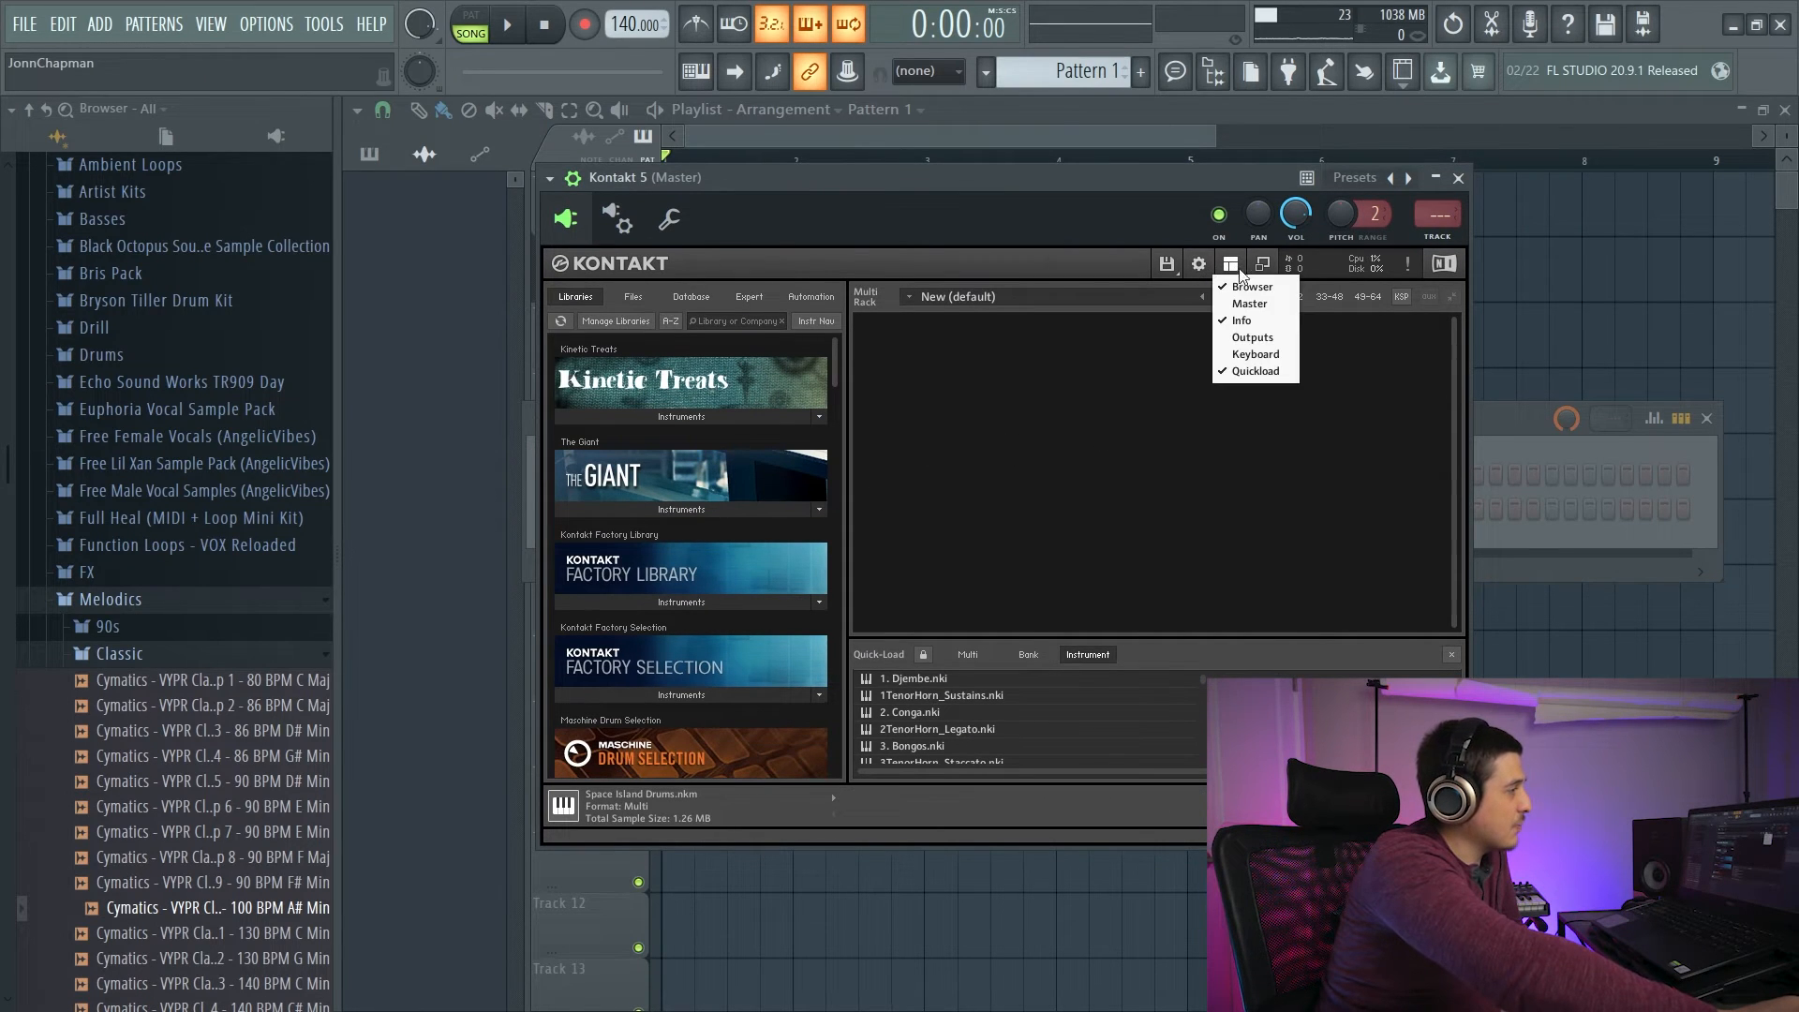
{"action": "left_click", "coordinate": [1253, 337]}
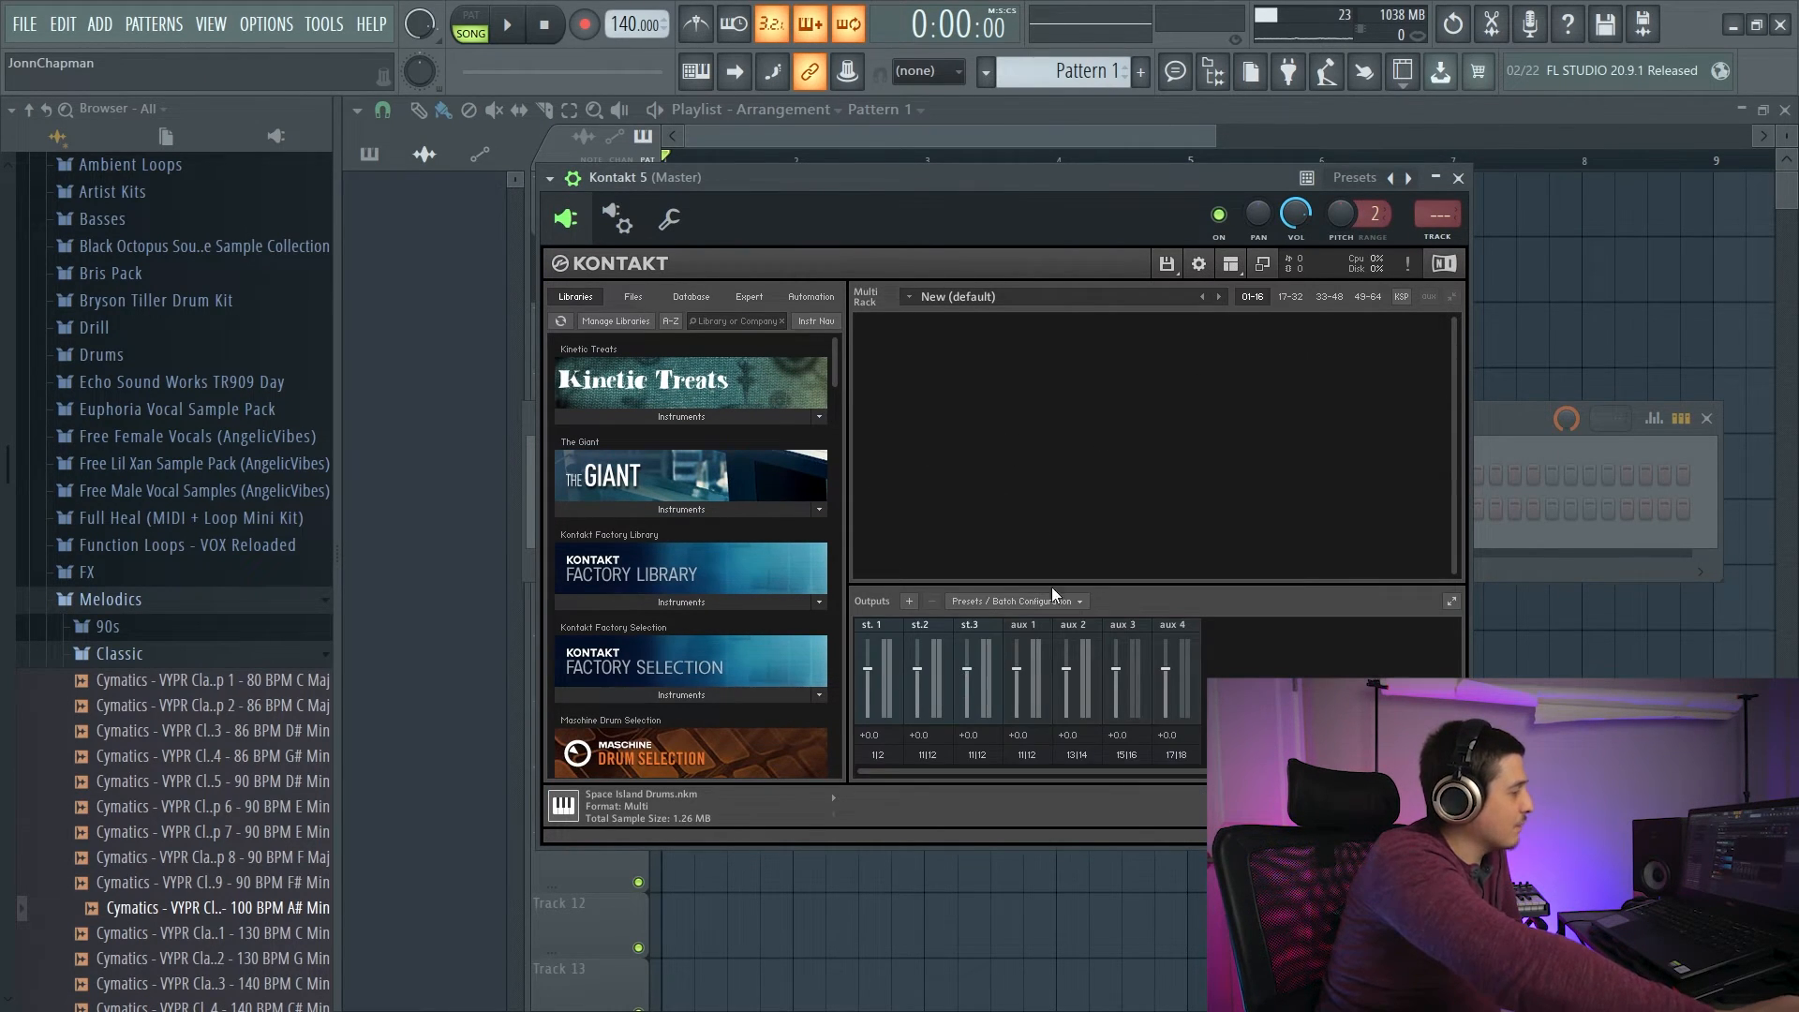
In Kontakt 5's wrapper processing options, route it to mixer track 6 and set output offsets 1, 2 and 3 to 1, 2 and 3.
{"action": "left_click", "coordinate": [669, 219]}
{"action": "left_click", "coordinate": [618, 221]}
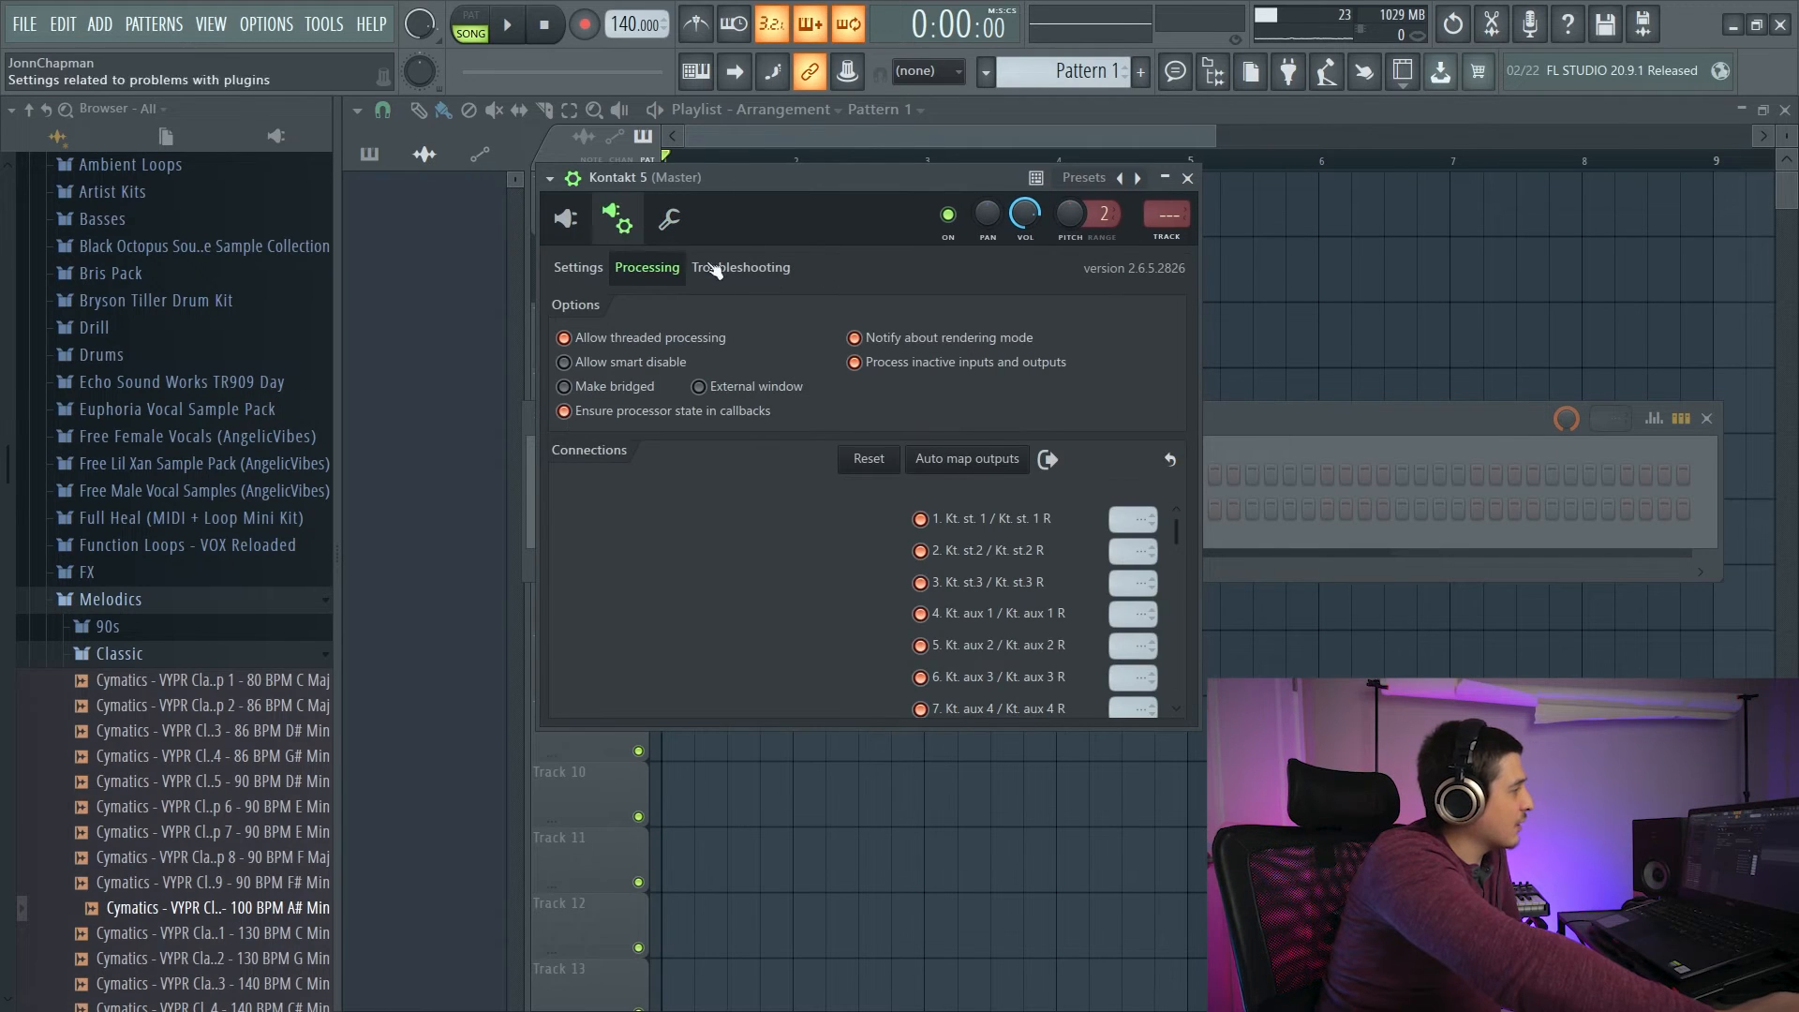
{"action": "left_click_drag", "start_coordinate": [783, 176], "coordinate": [863, 243]}
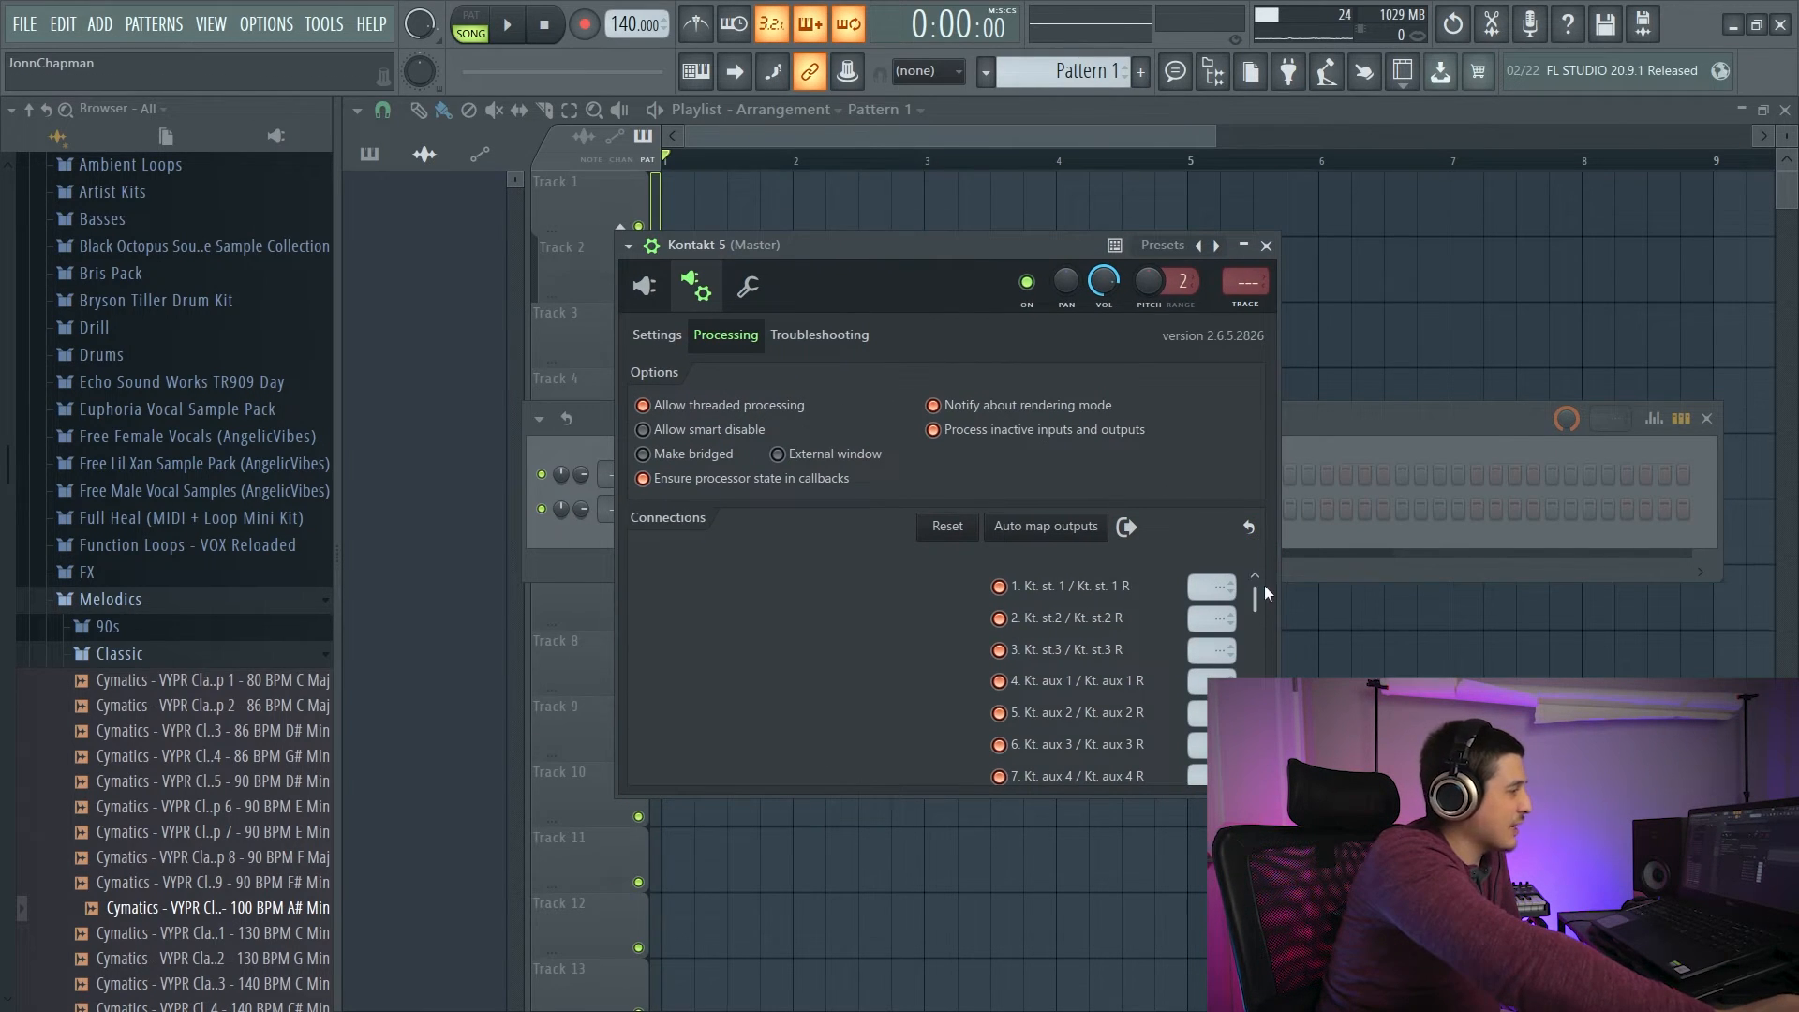
{"action": "left_click_drag", "start_coordinate": [1259, 600], "coordinate": [1261, 601]}
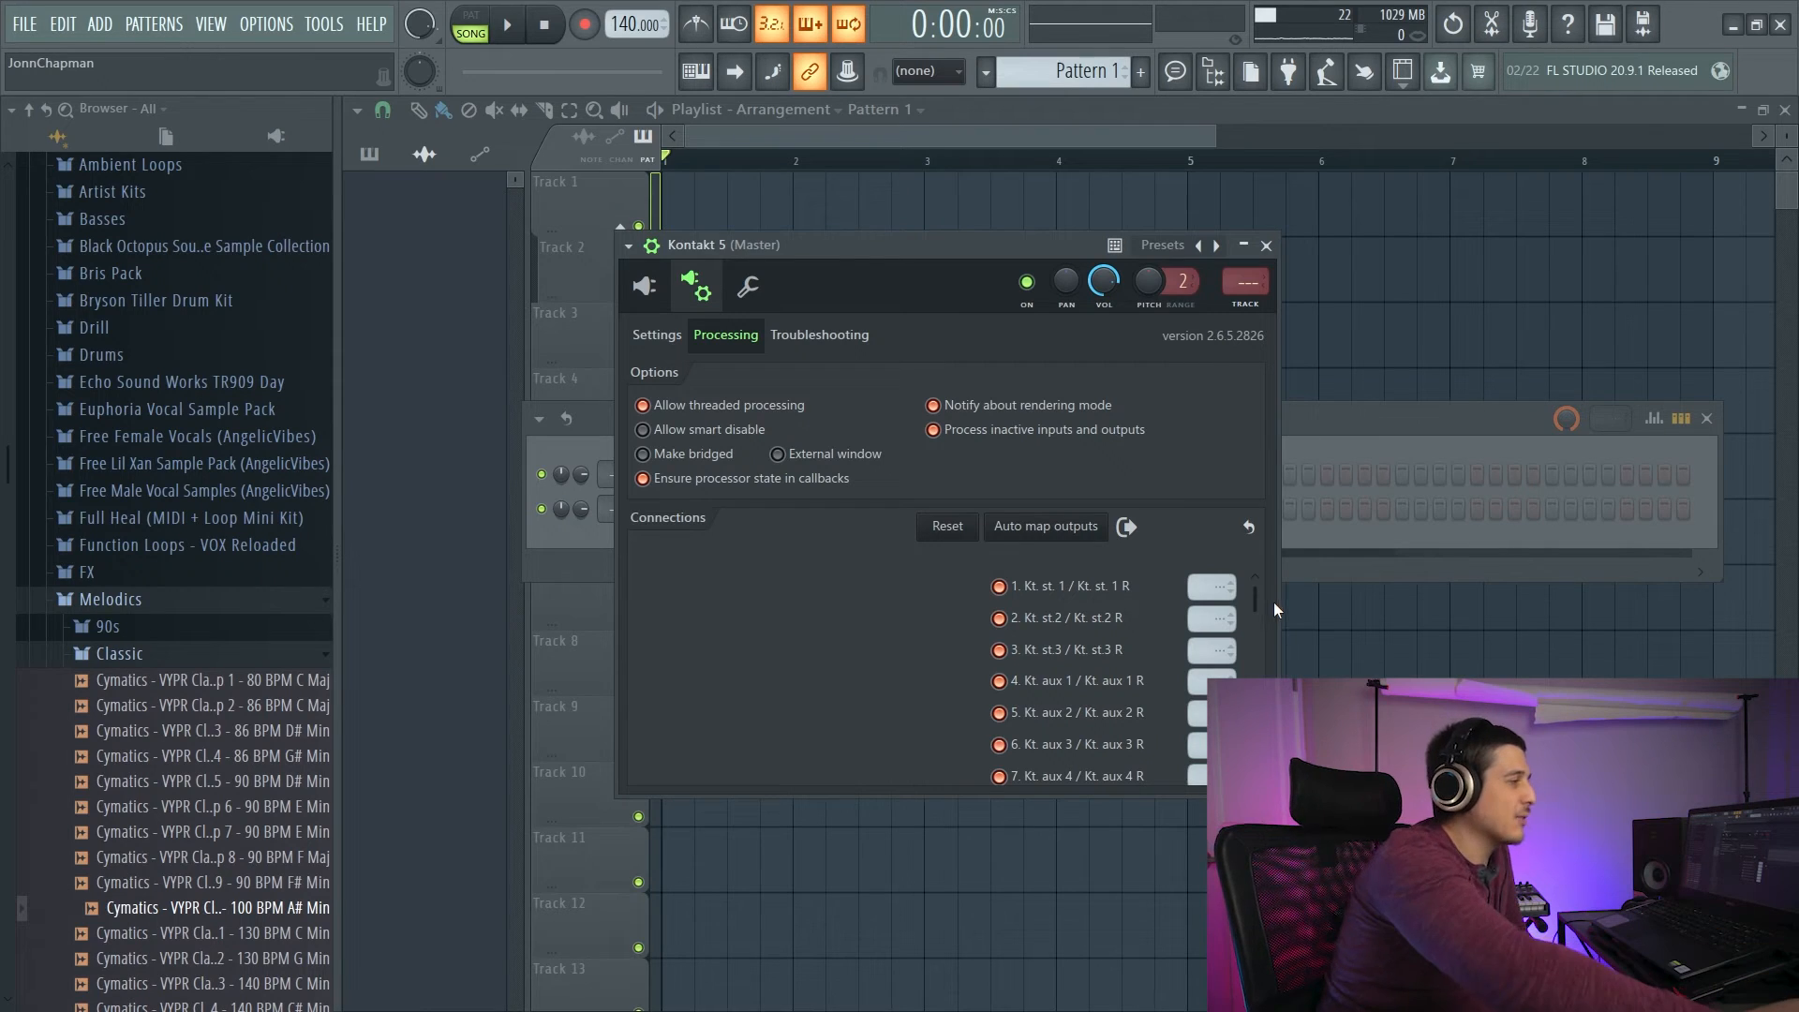
{"action": "left_click_drag", "start_coordinate": [1247, 284], "coordinate": [1247, 267]}
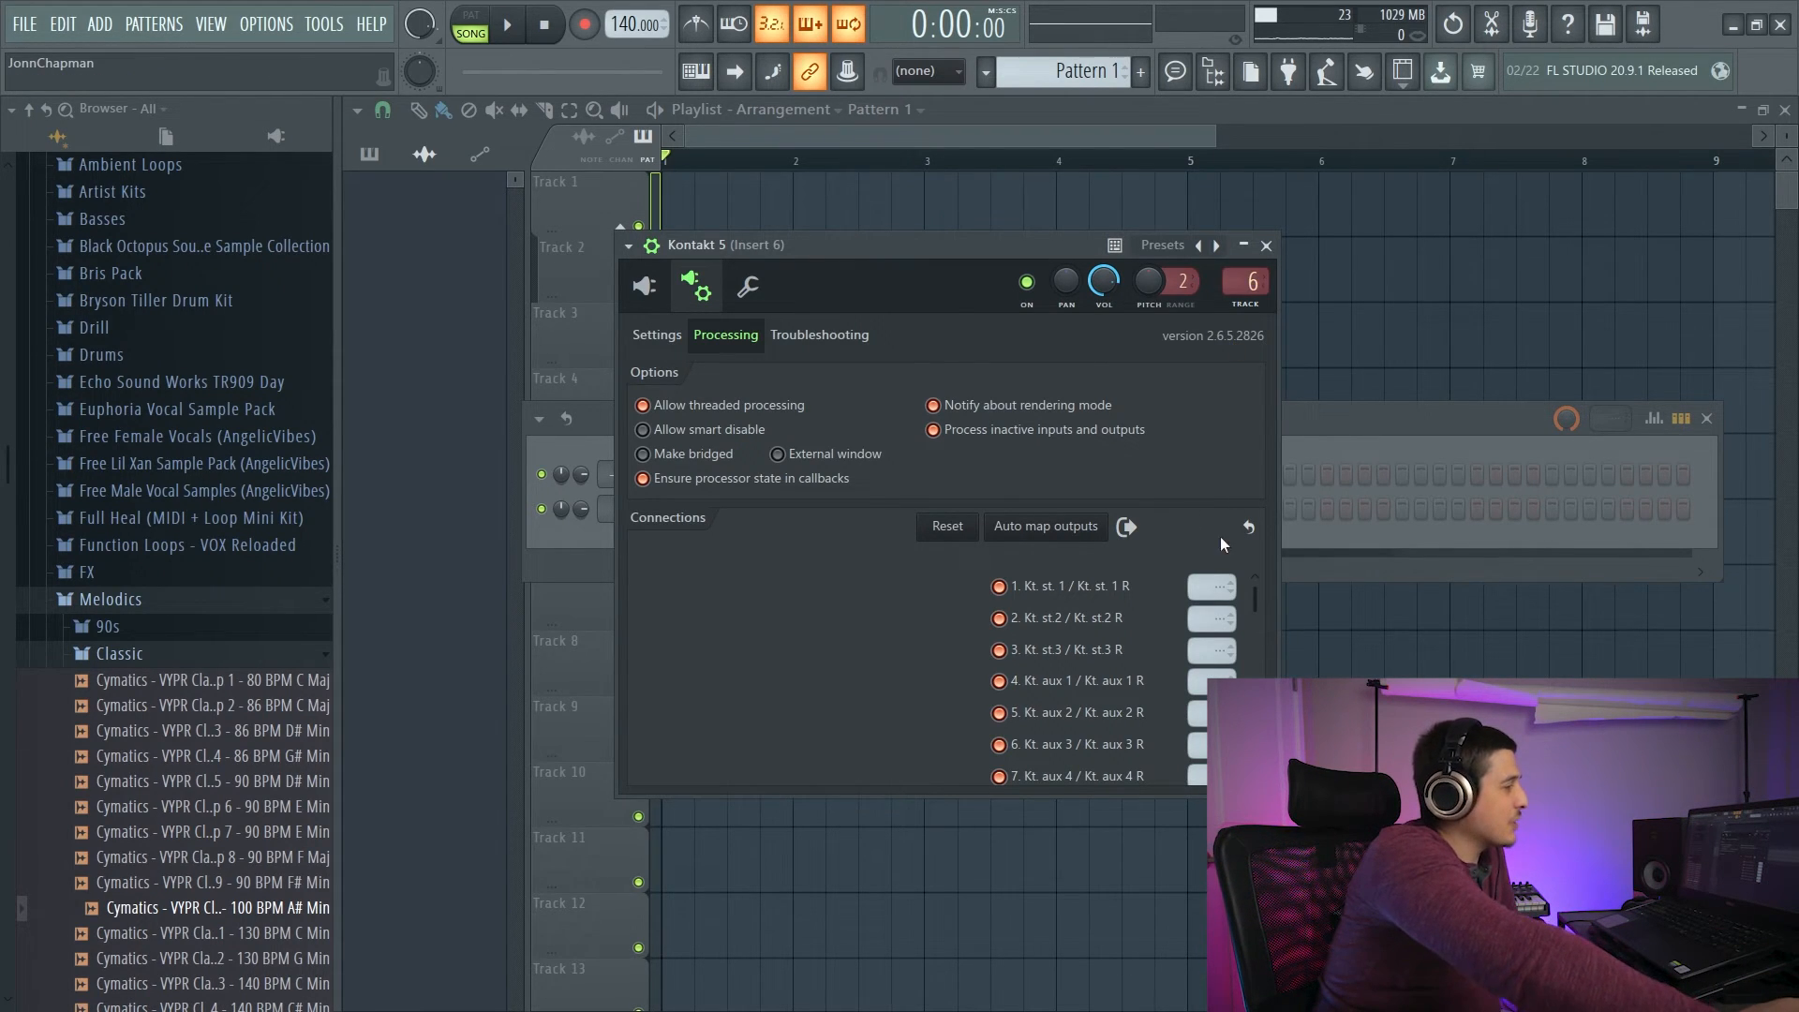
{"action": "left_click_drag", "start_coordinate": [1211, 587], "coordinate": [1211, 578]}
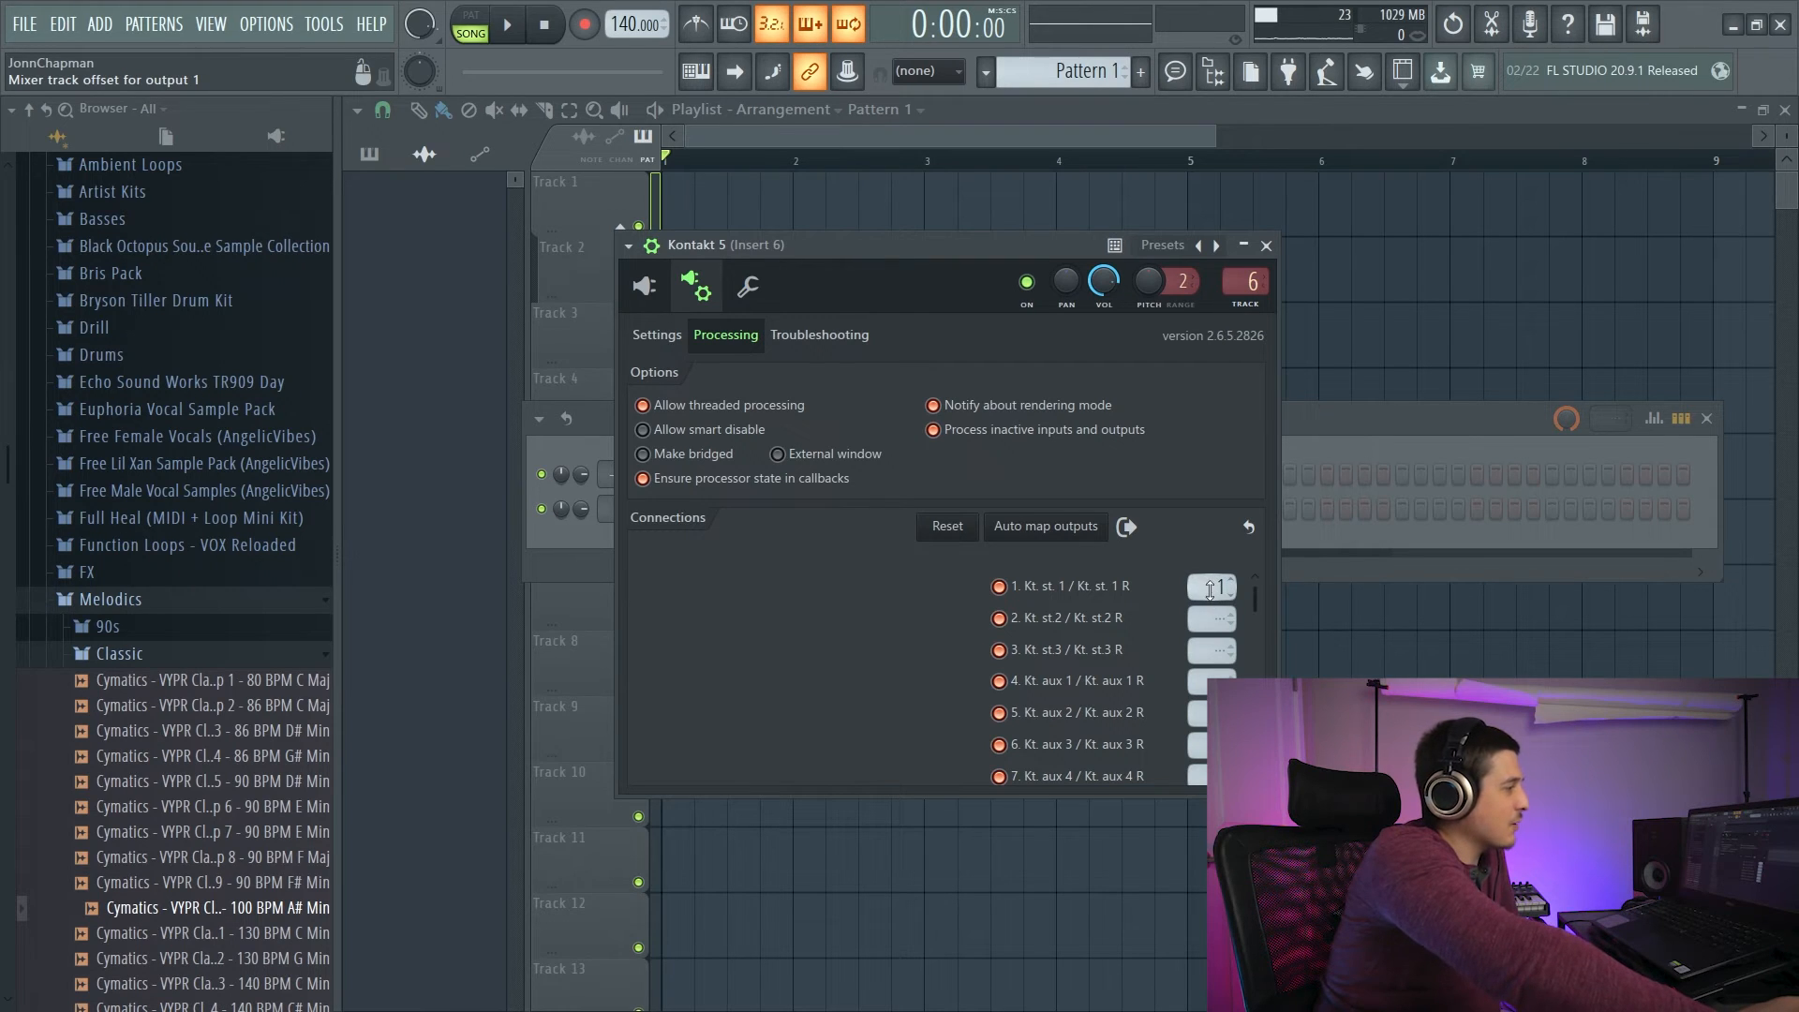
{"action": "left_click_drag", "start_coordinate": [1085, 248], "coordinate": [1211, 243]}
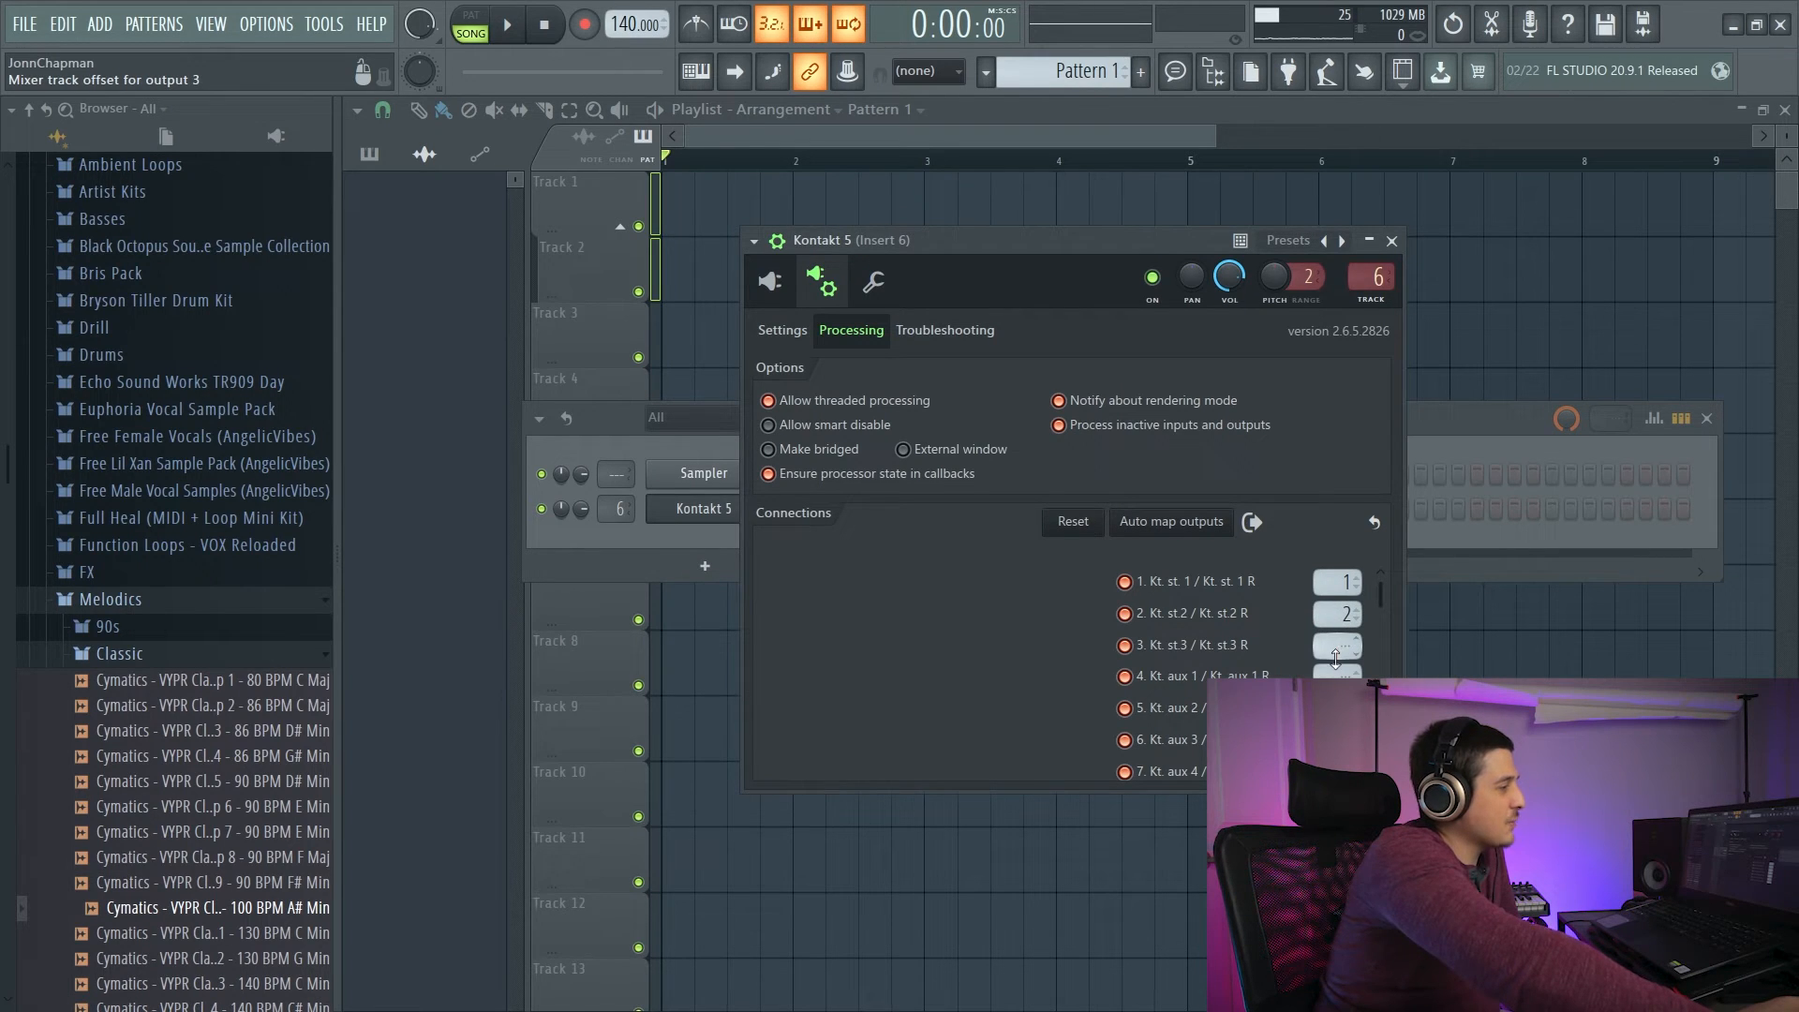
{"action": "left_click_drag", "start_coordinate": [1335, 658], "coordinate": [1324, 653]}
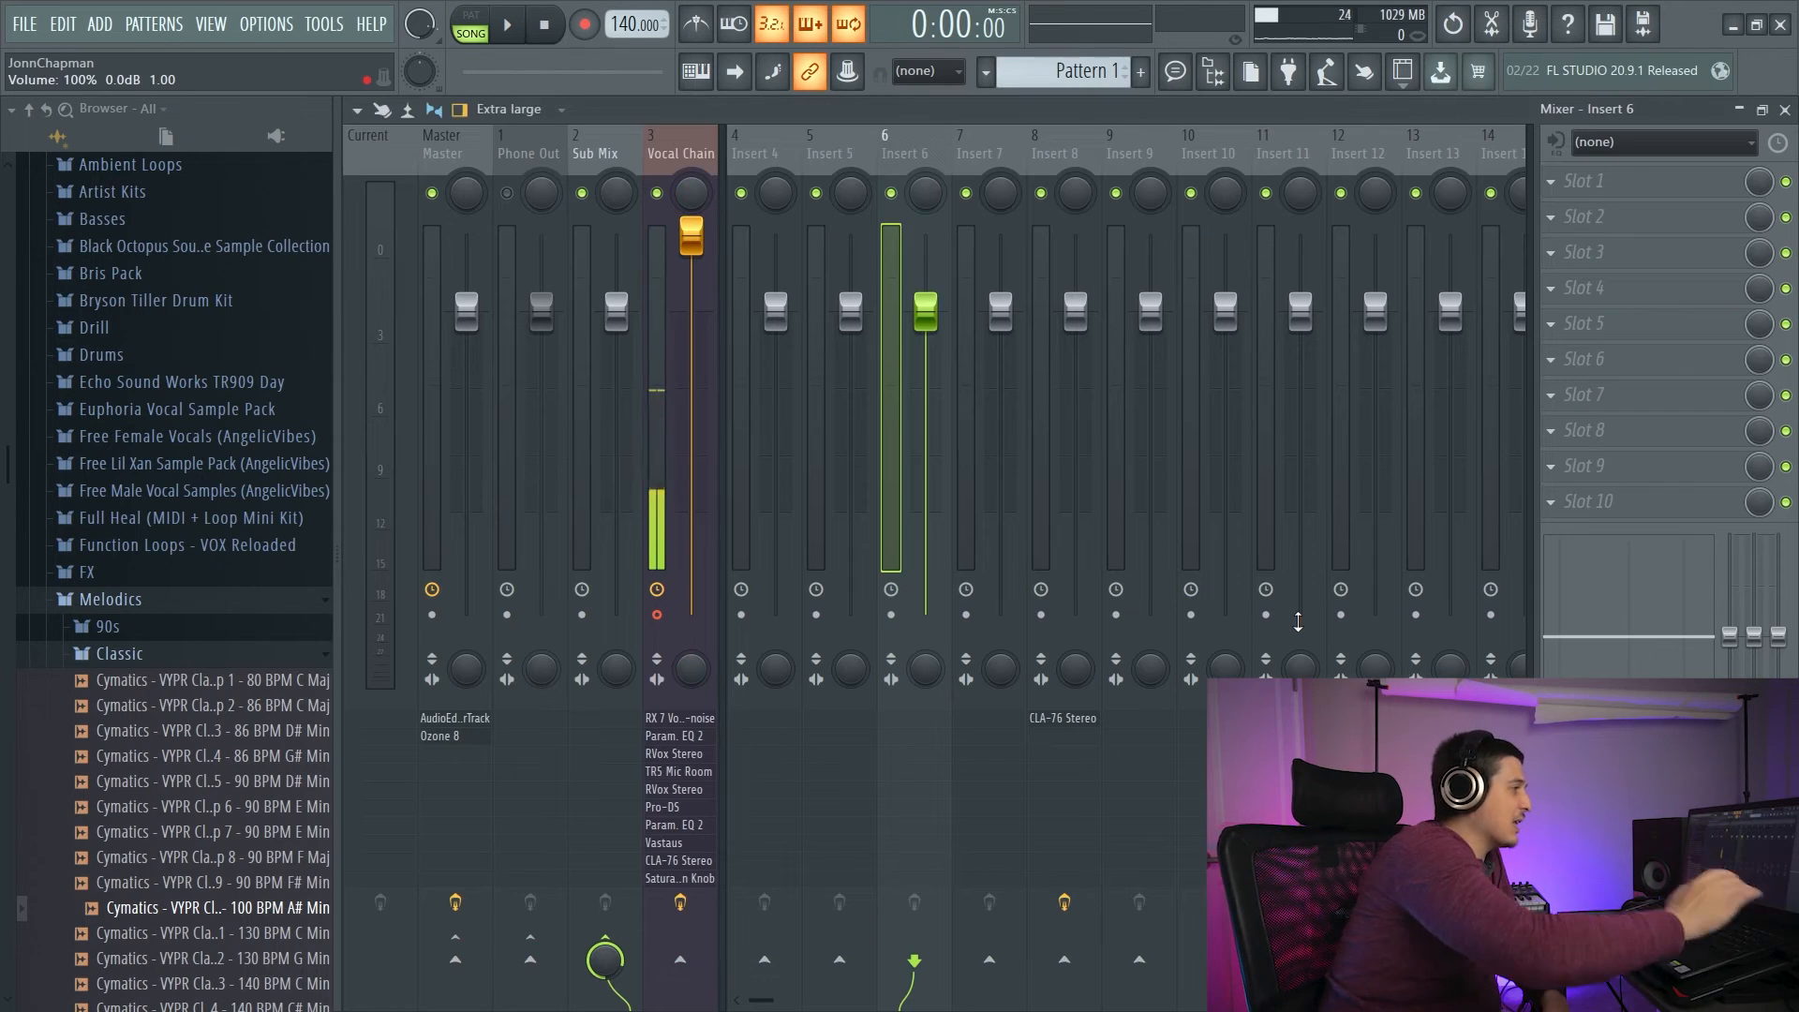
Show the mixer and step through the inserts from 7 onward that Kontakt 5's output offsets point to, then shrink the mixer.
{"action": "key", "text": "F9"}
{"action": "left_click", "coordinate": [992, 165]}
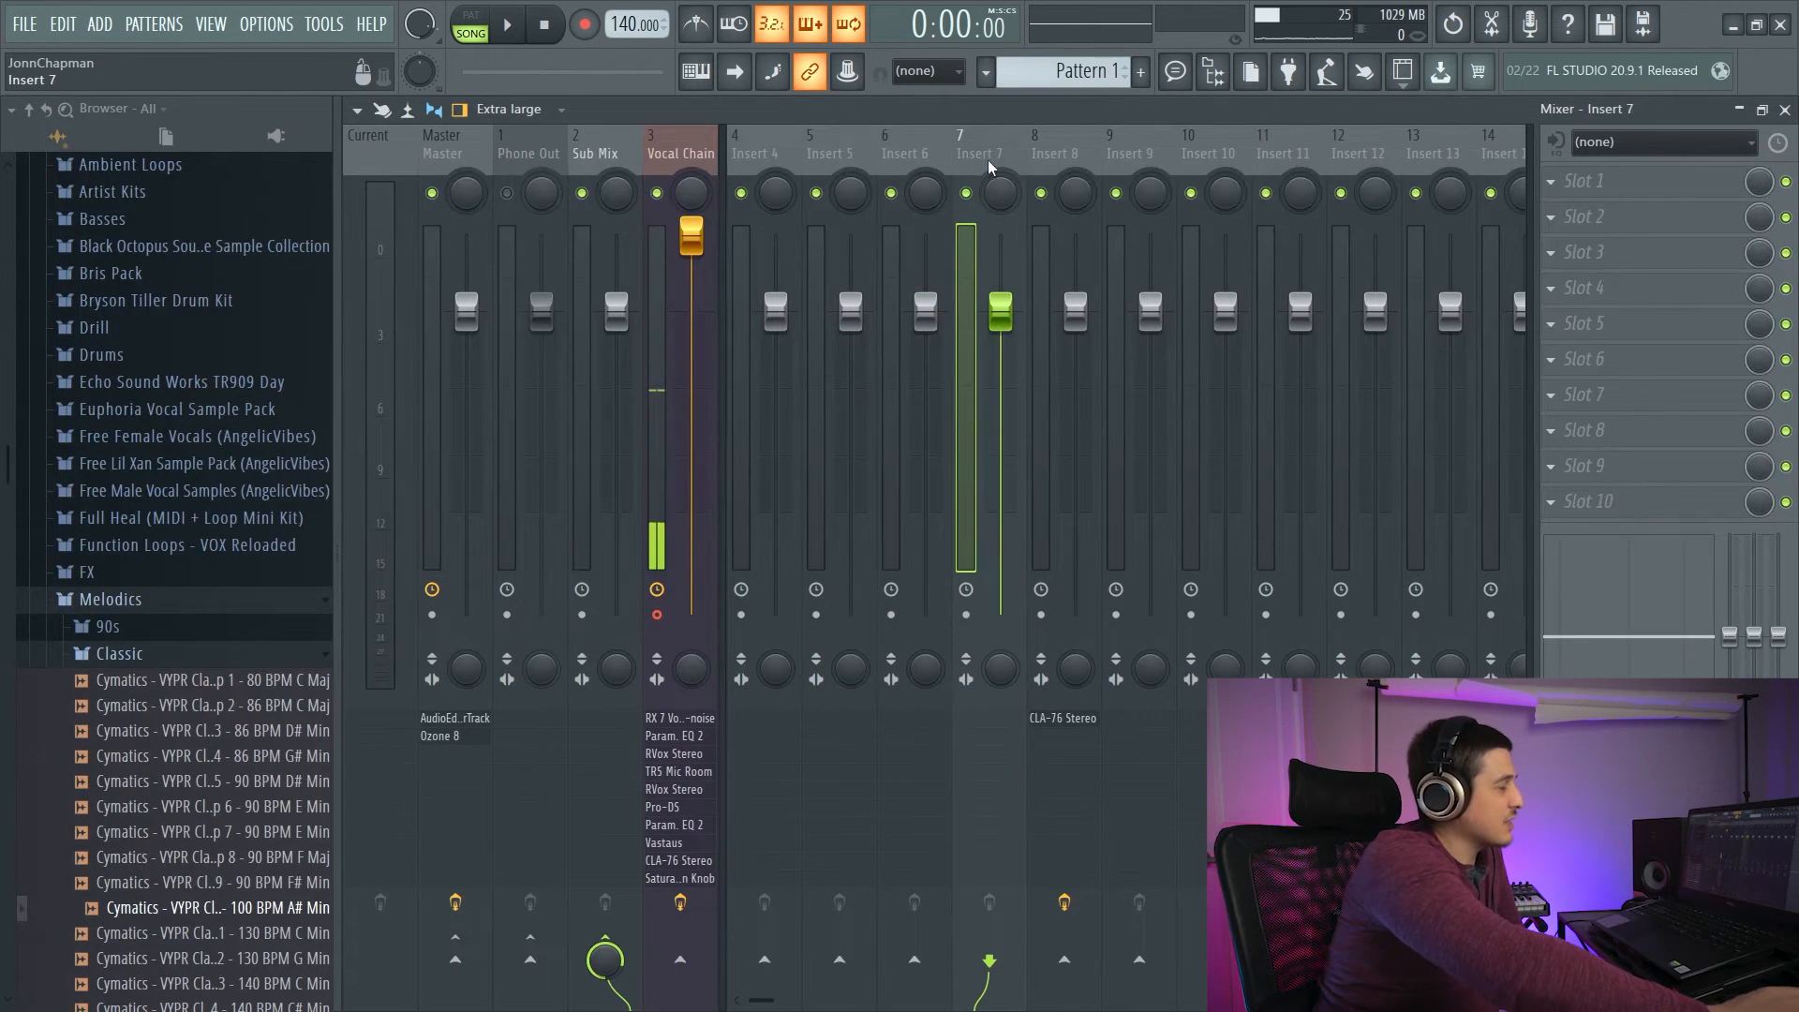
{"action": "left_click", "coordinate": [1053, 148]}
{"action": "left_click", "coordinate": [1143, 140]}
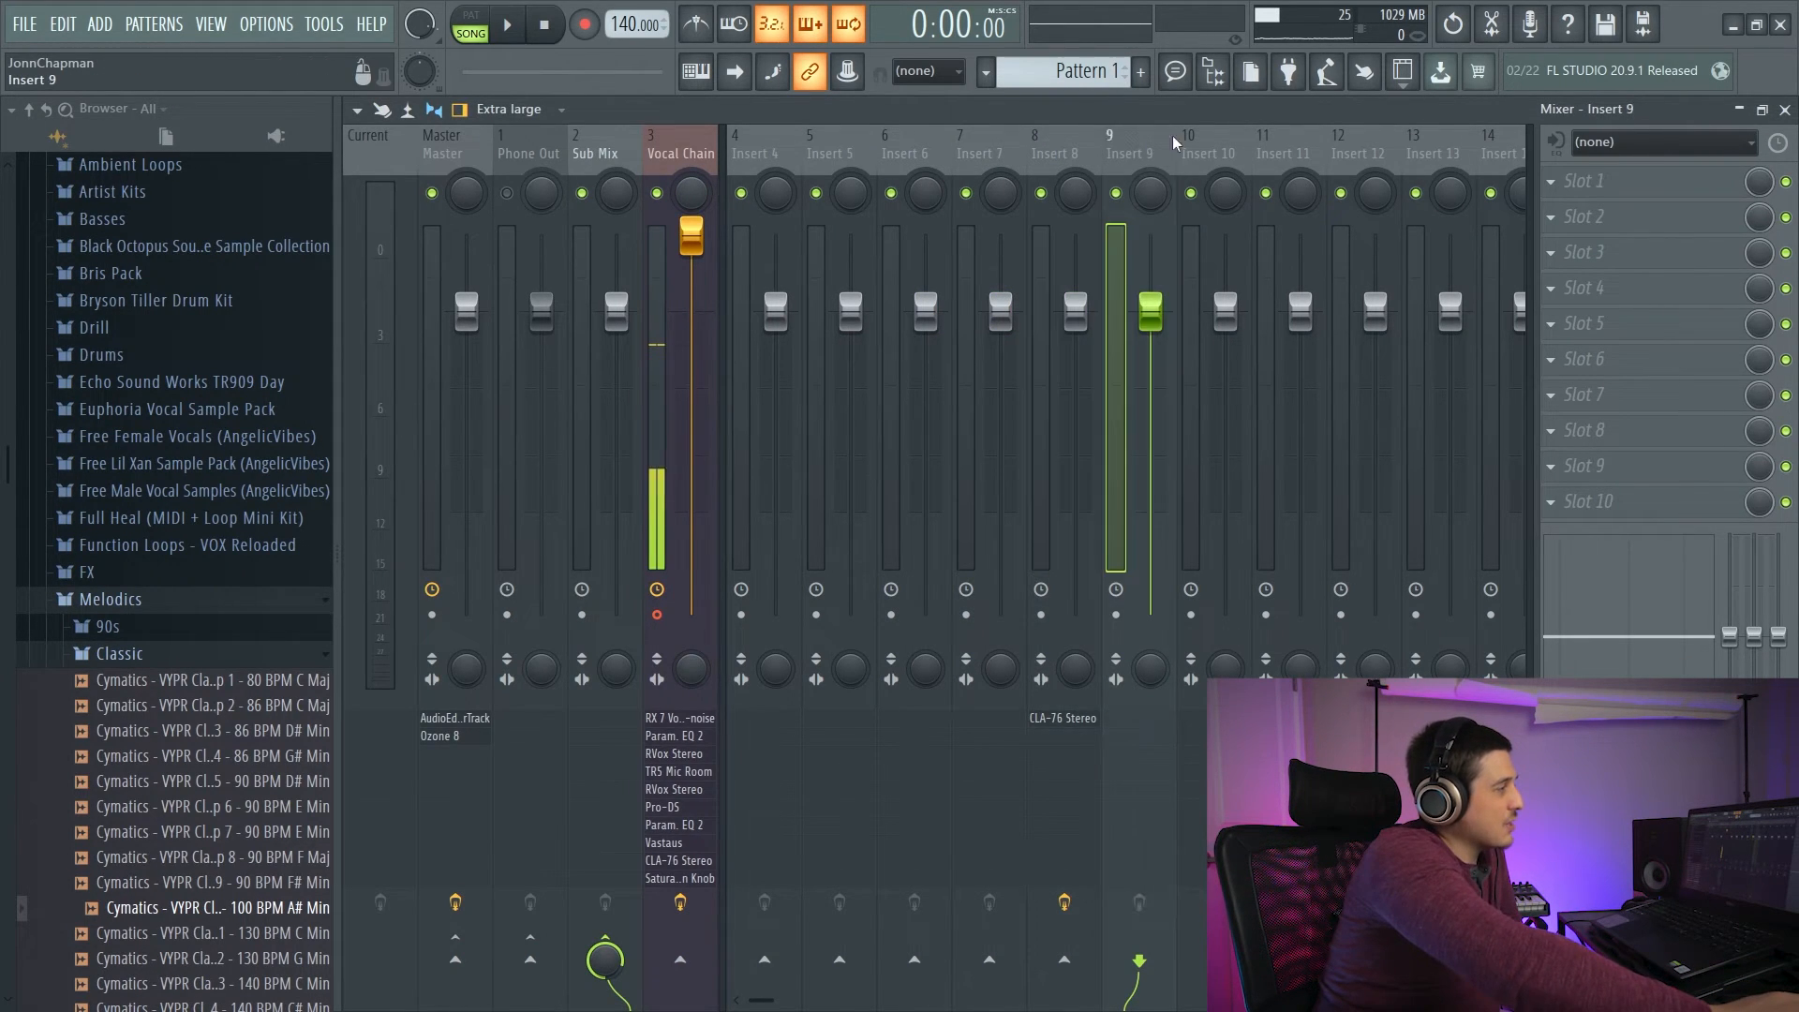
{"action": "left_click", "coordinate": [1214, 140]}
{"action": "left_click", "coordinate": [1281, 142]}
{"action": "left_click", "coordinate": [1066, 145]}
{"action": "left_click", "coordinate": [1193, 144]}
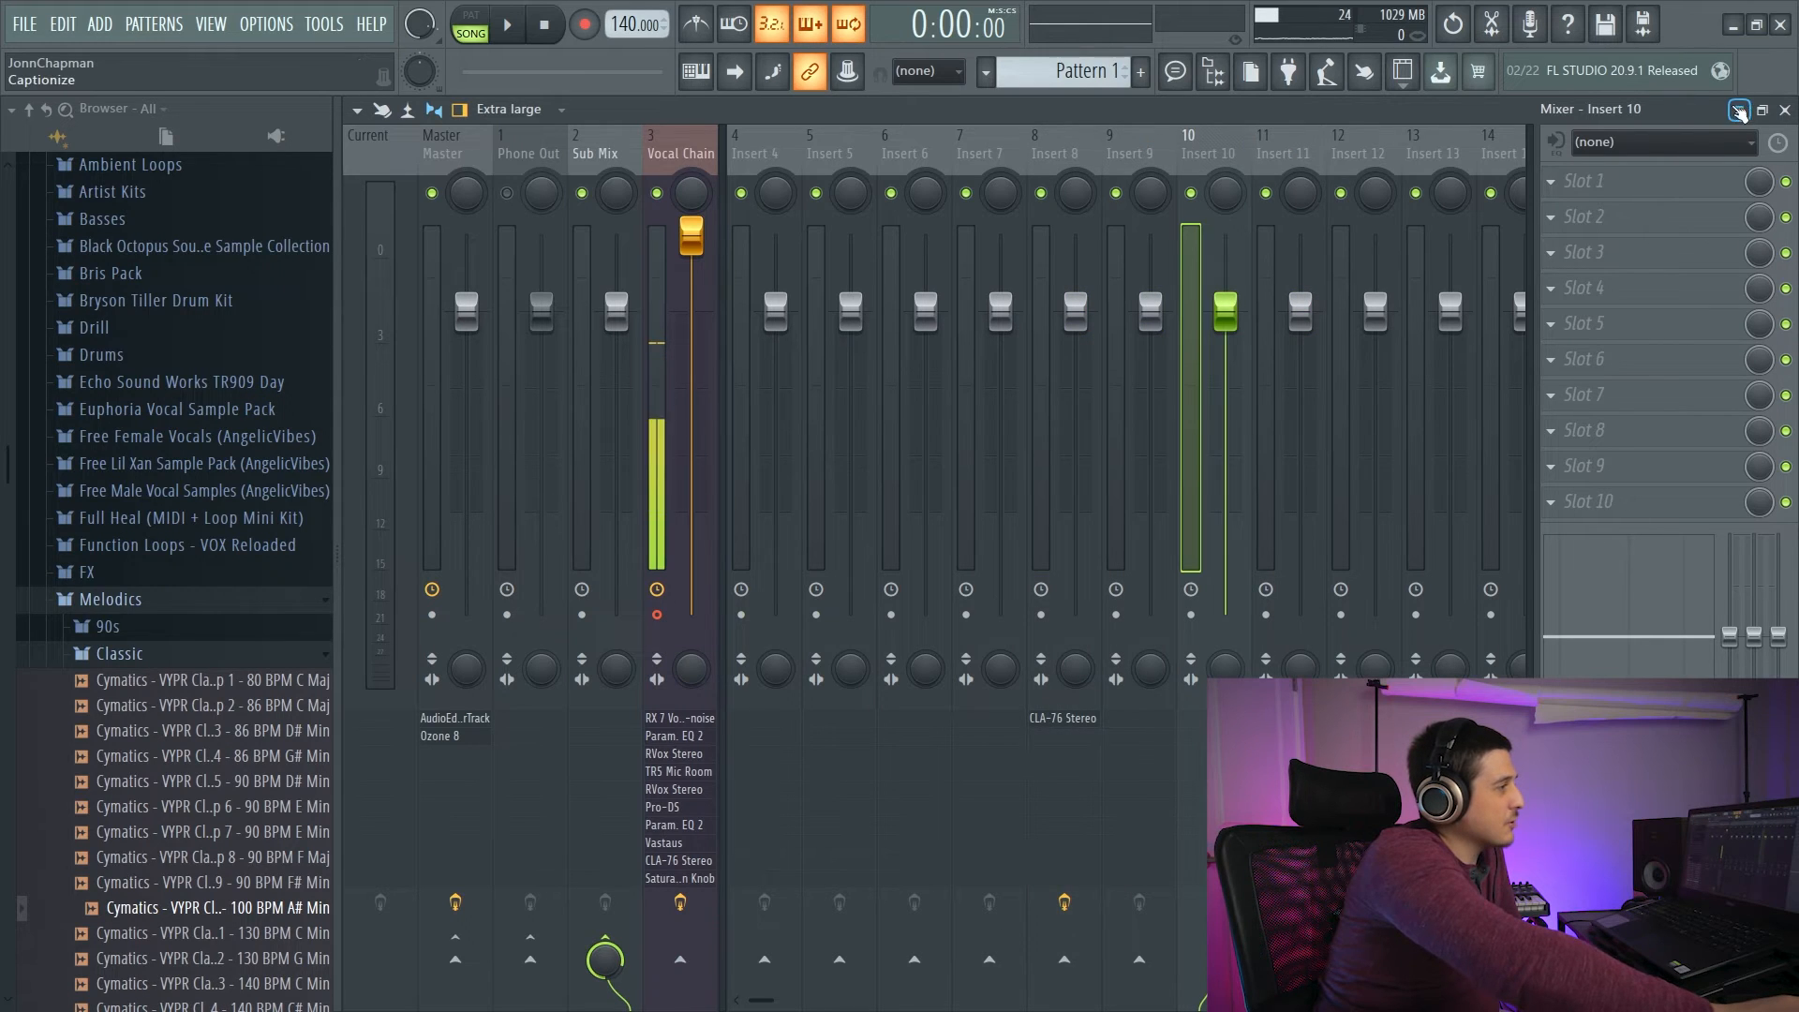
{"action": "left_click", "coordinate": [980, 159]}
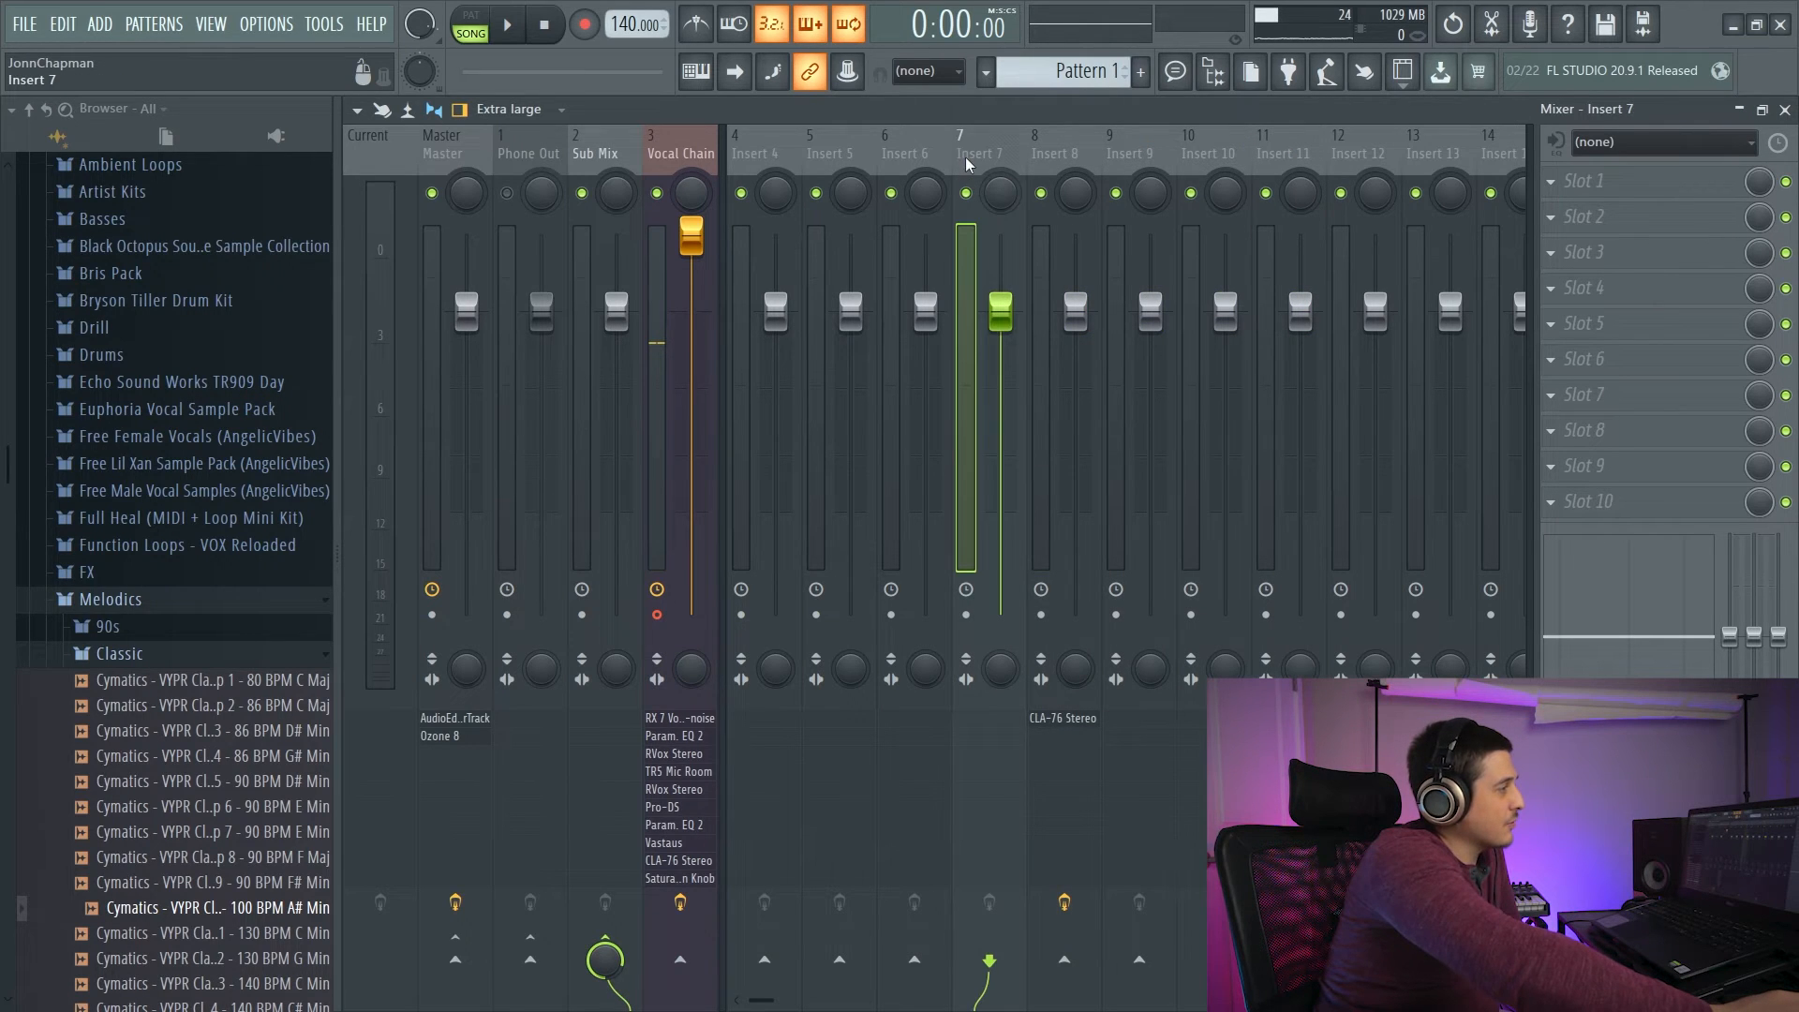
{"action": "left_click", "coordinate": [1737, 112]}
Change Kontakt 5's first three mixer track offsets to -1, -2 and -3.
{"action": "left_click_drag", "start_coordinate": [1183, 244], "coordinate": [1147, 271]}
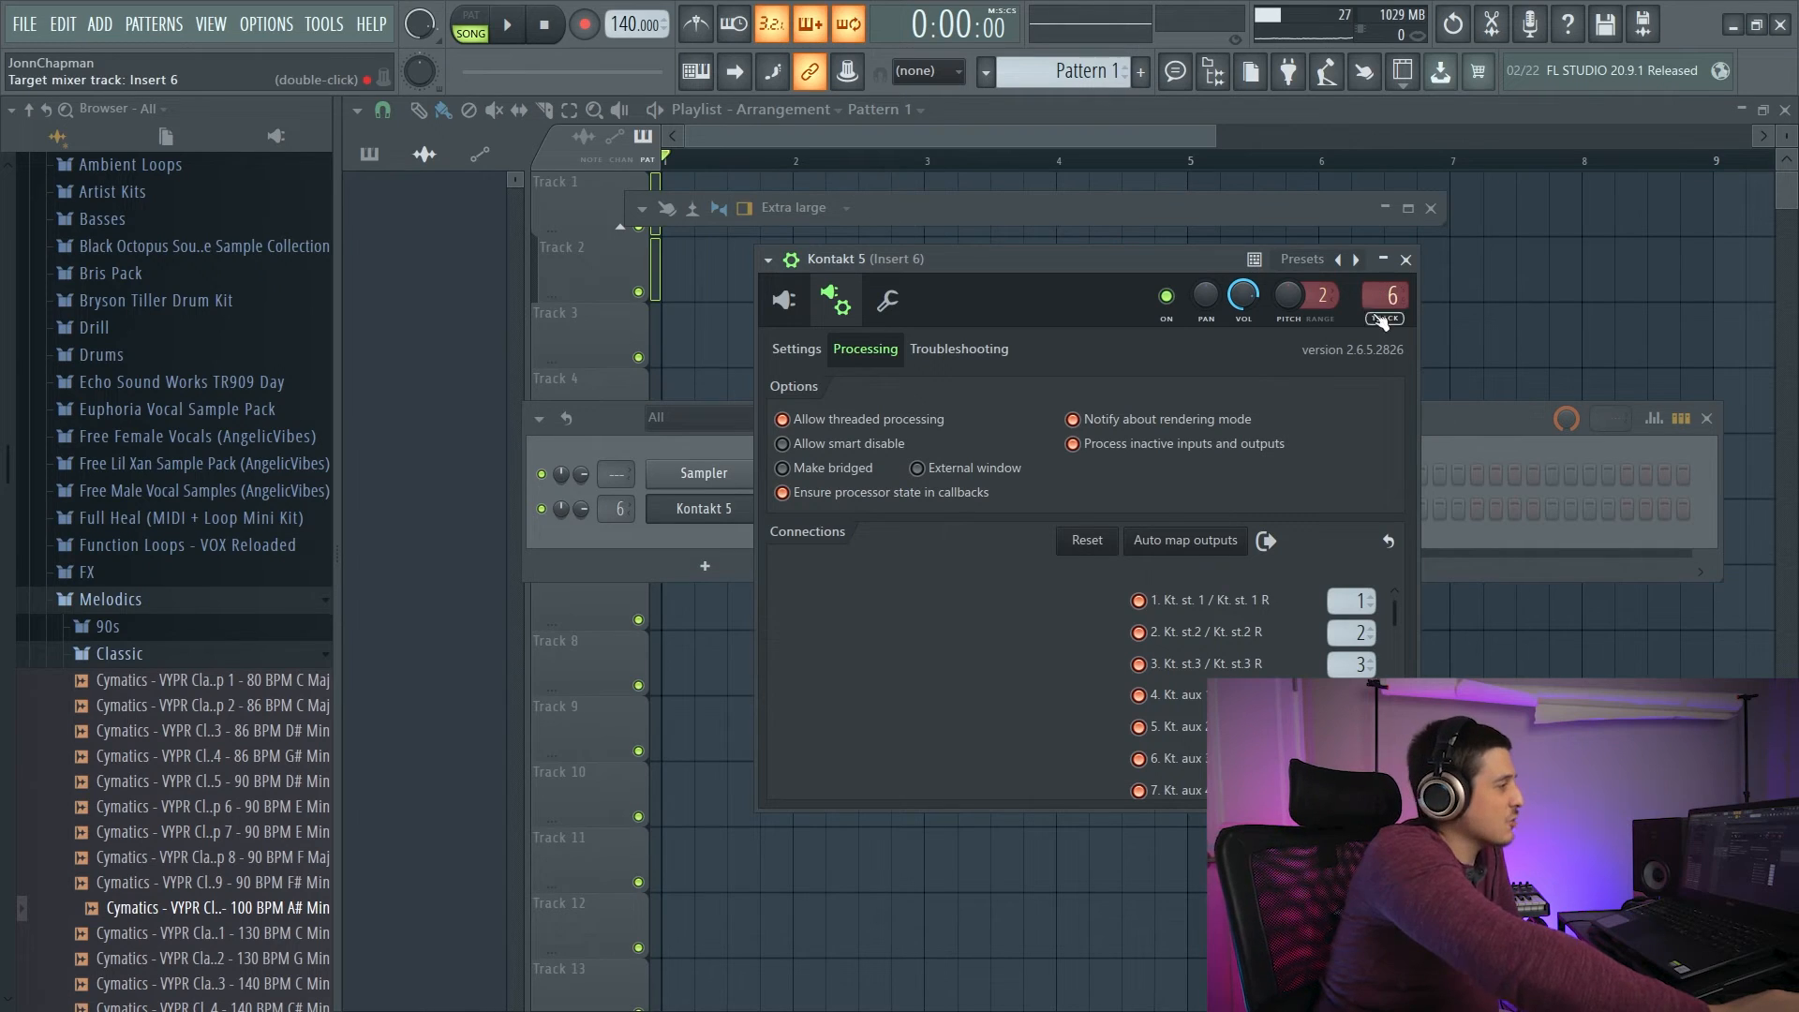
{"action": "scroll", "coordinate": [1349, 663], "scroll_direction": "down", "scroll_amount": 2}
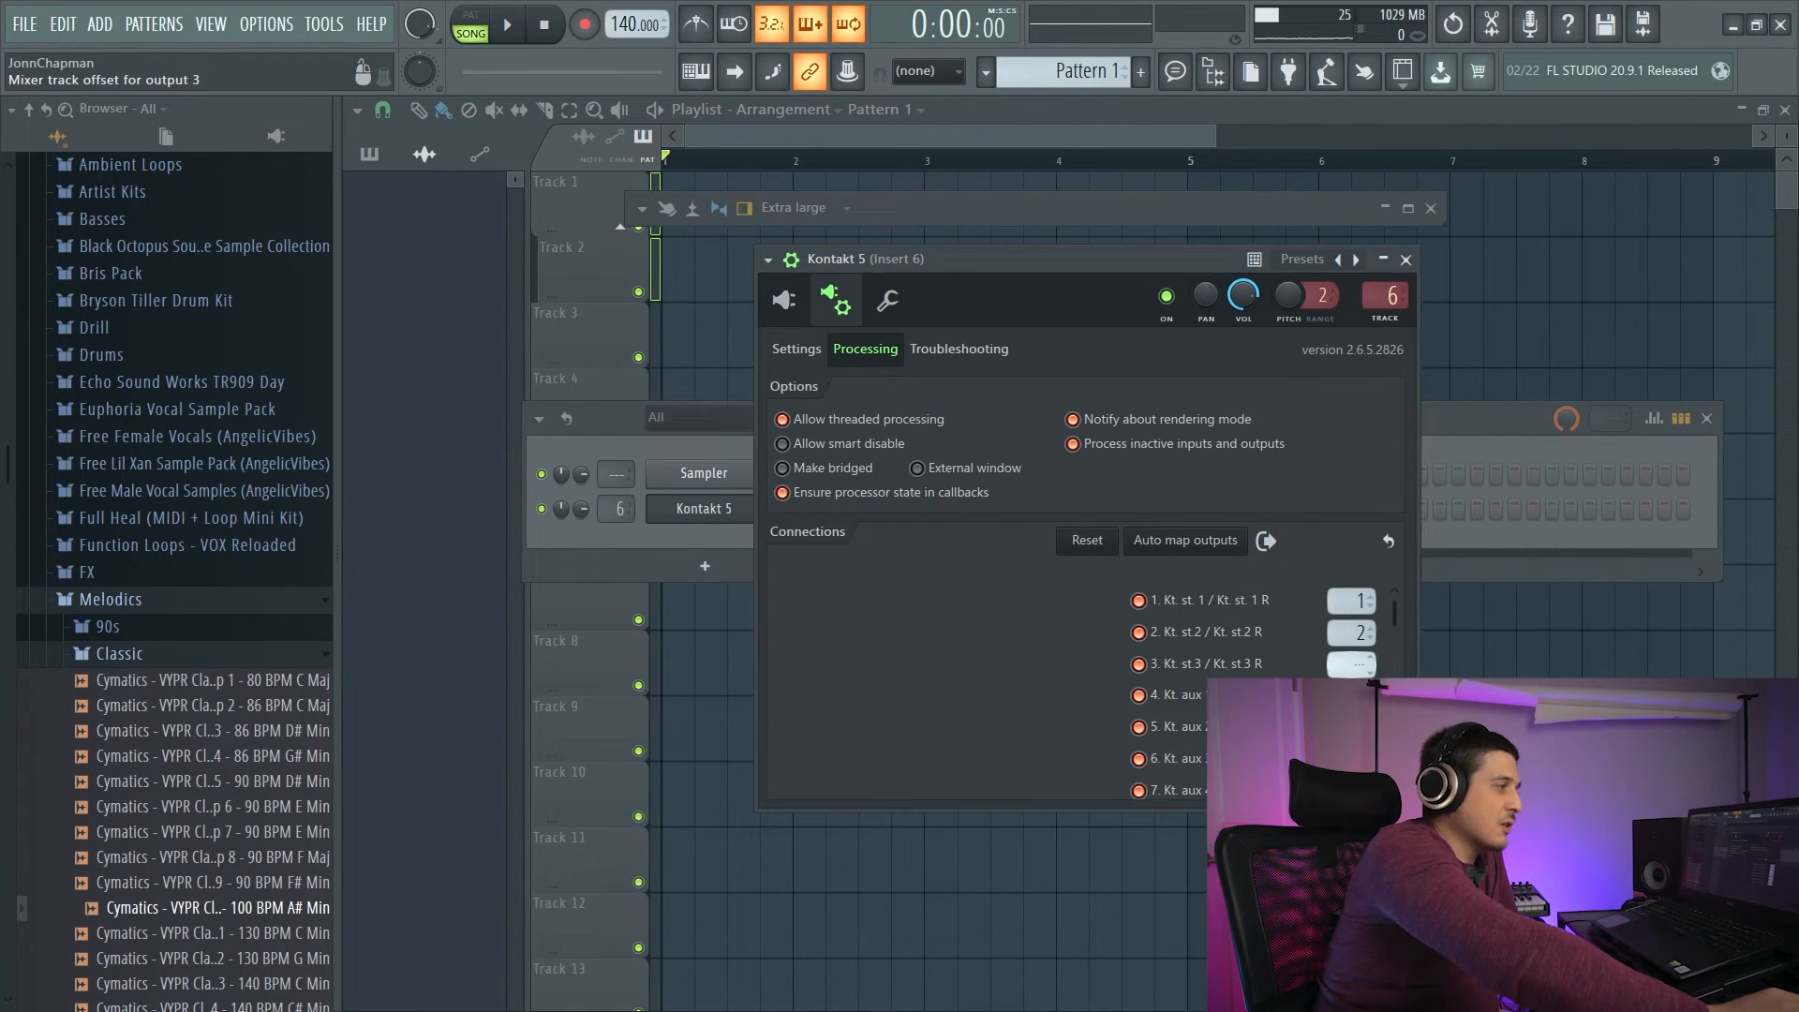
{"action": "scroll", "coordinate": [1349, 633], "scroll_direction": "down", "scroll_amount": 3}
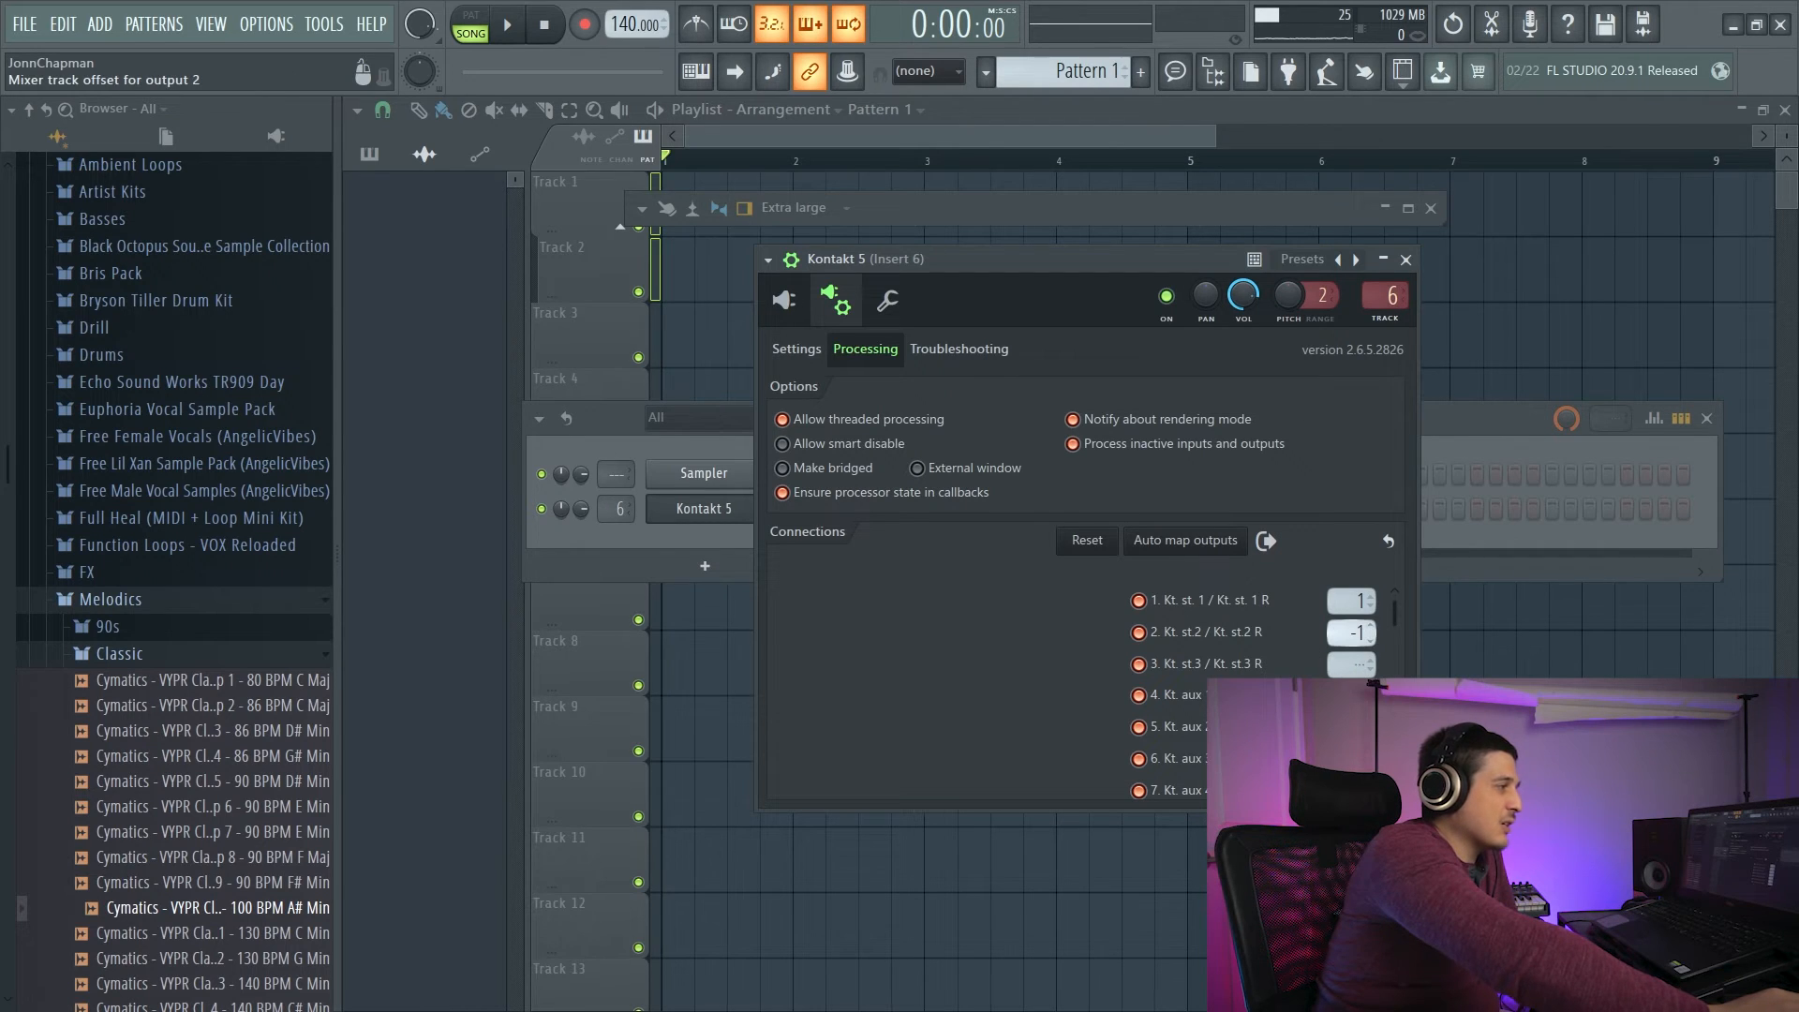
{"action": "scroll", "coordinate": [1350, 601], "scroll_direction": "down", "scroll_amount": 2}
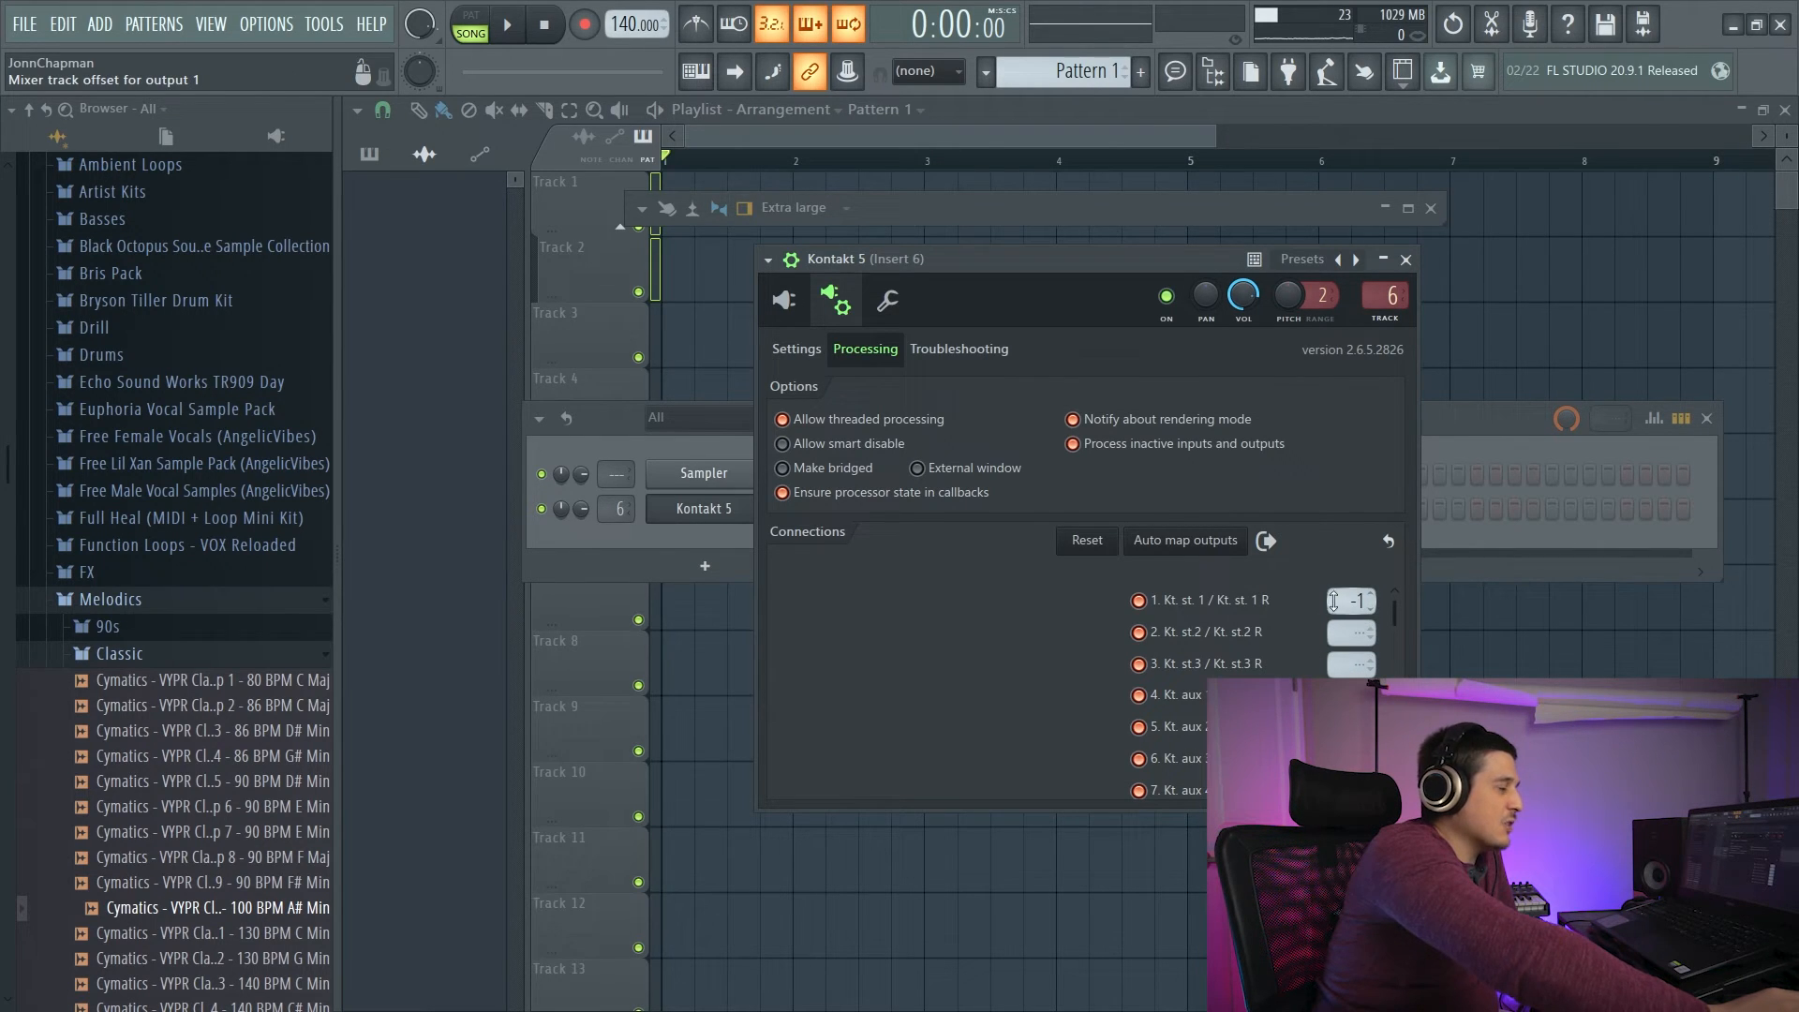
{"action": "scroll", "coordinate": [1350, 632], "scroll_direction": "down", "scroll_amount": 2}
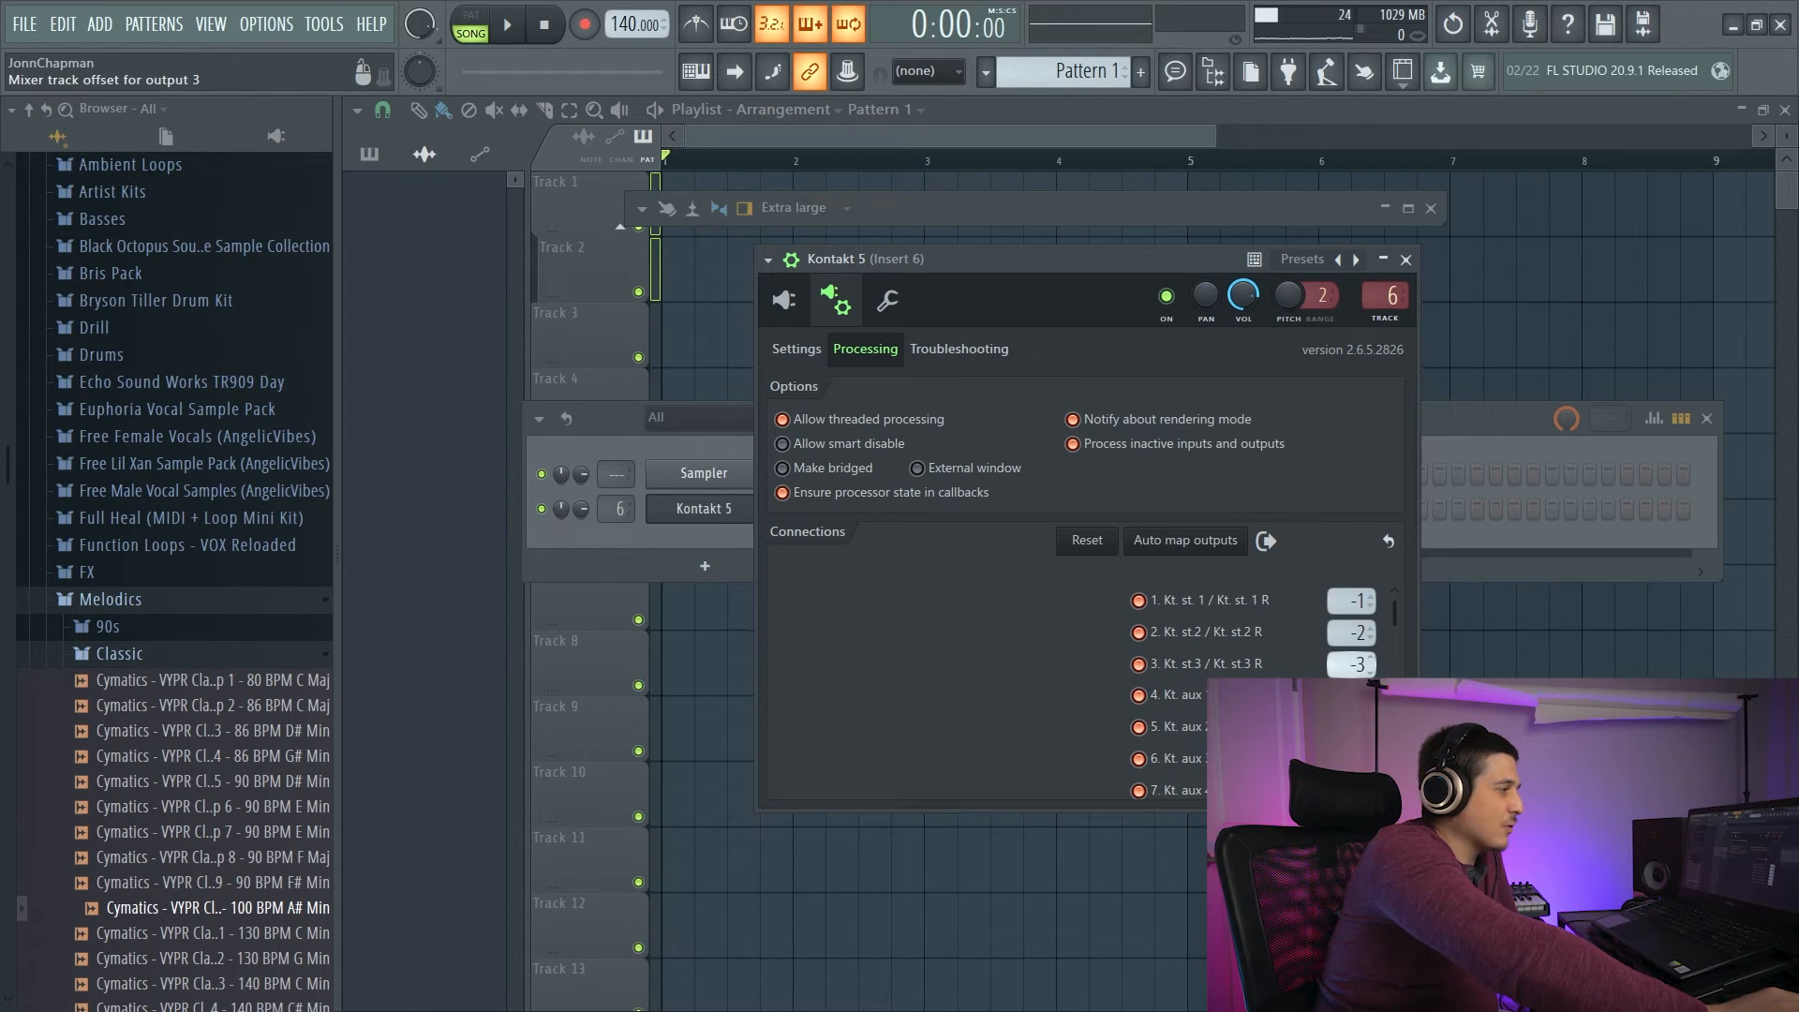
Clear the mixer track offsets of Kontakt 5's first three outputs.
{"action": "scroll", "coordinate": [1350, 633], "scroll_direction": "up", "scroll_amount": 2}
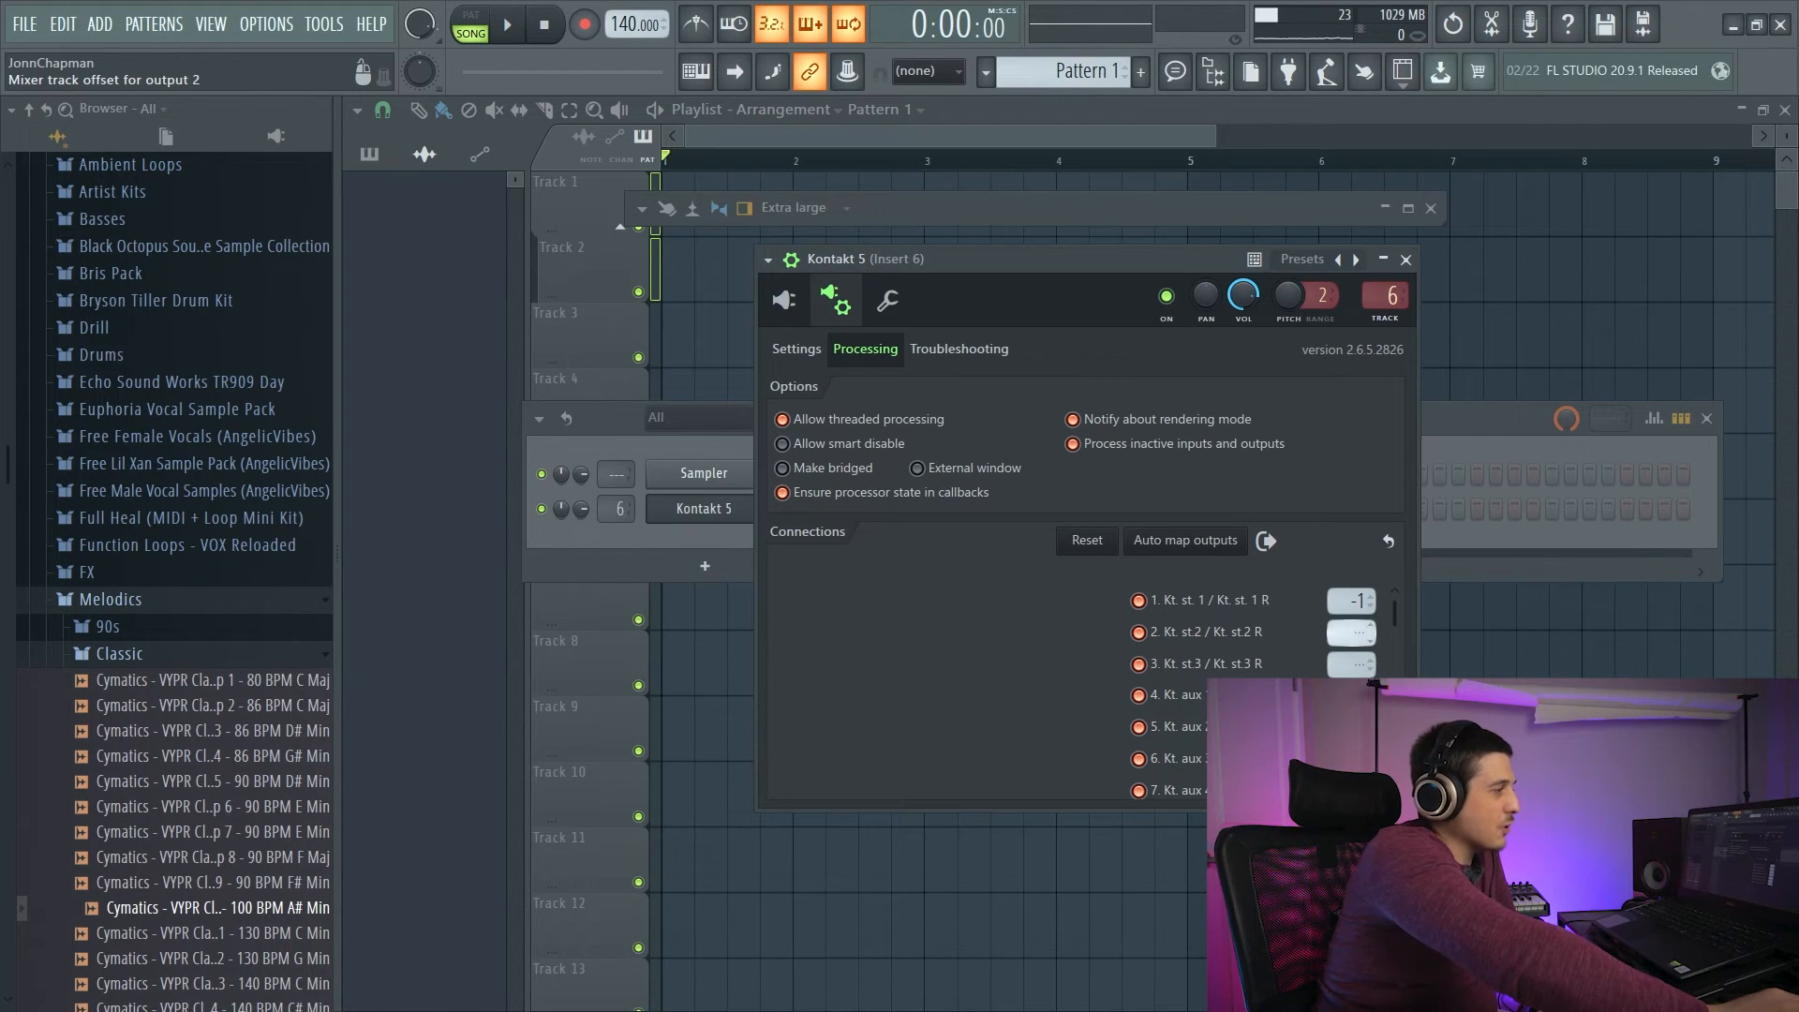
{"action": "scroll", "coordinate": [1350, 601], "scroll_direction": "up", "scroll_amount": 1}
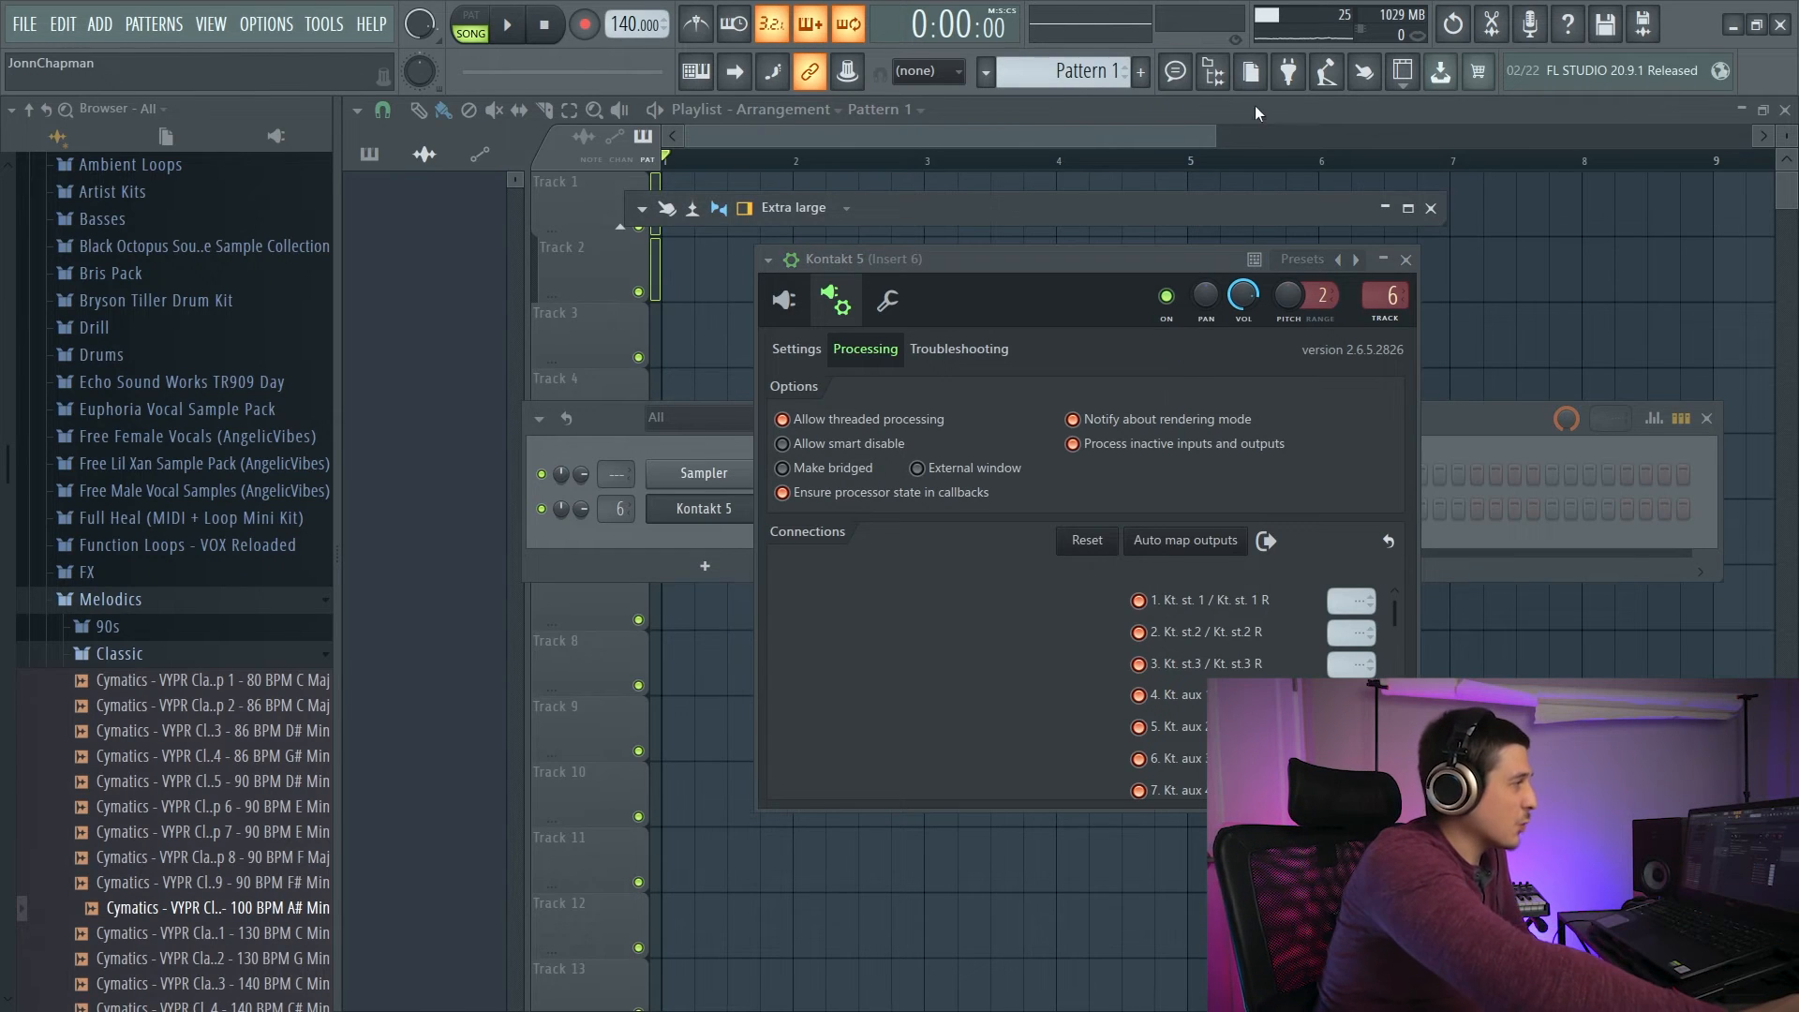
Enlarge the mixer, select Insert 8 and add F6-RTA Stereo to its second effect slot.
{"action": "double_click", "coordinate": [1241, 203]}
{"action": "left_click", "coordinate": [998, 155]}
{"action": "left_click", "coordinate": [1060, 154]}
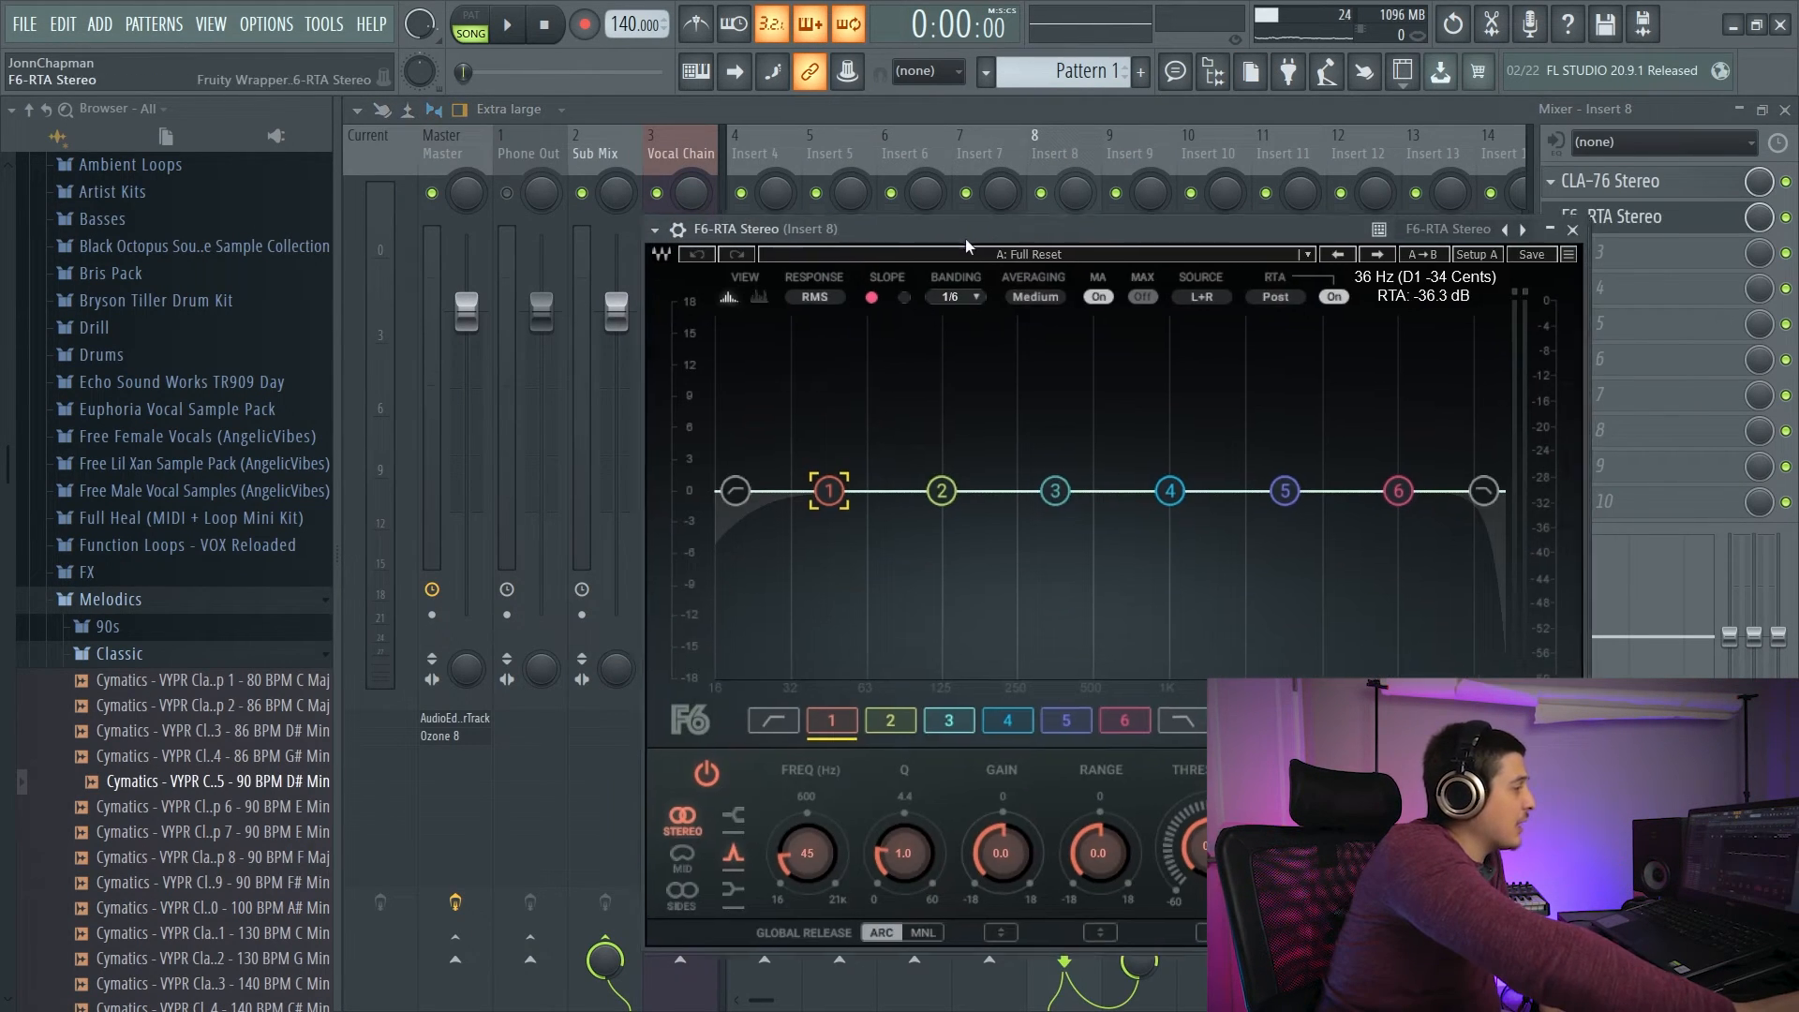
{"action": "left_click_drag", "start_coordinate": [968, 247], "coordinate": [939, 204]}
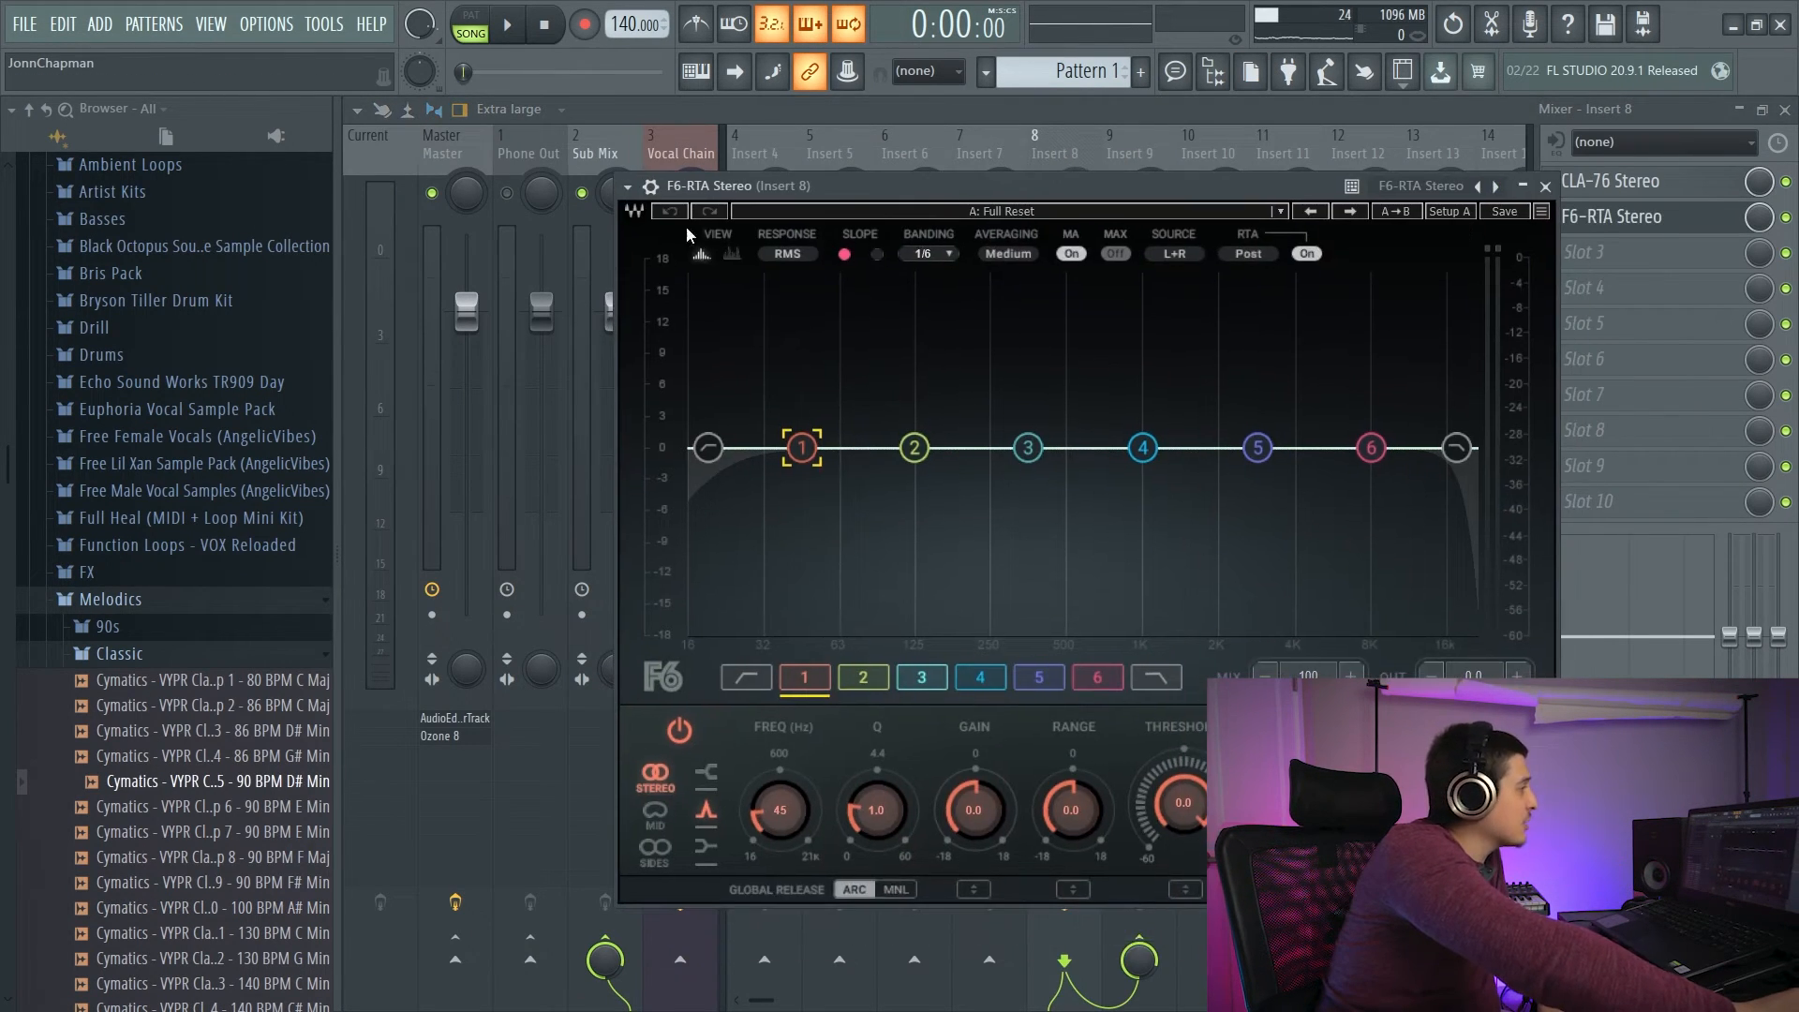
Show F6-RTA Stereo's wrapper processing options with its input and output connections.
{"action": "left_click", "coordinate": [650, 186]}
{"action": "left_click", "coordinate": [649, 187]}
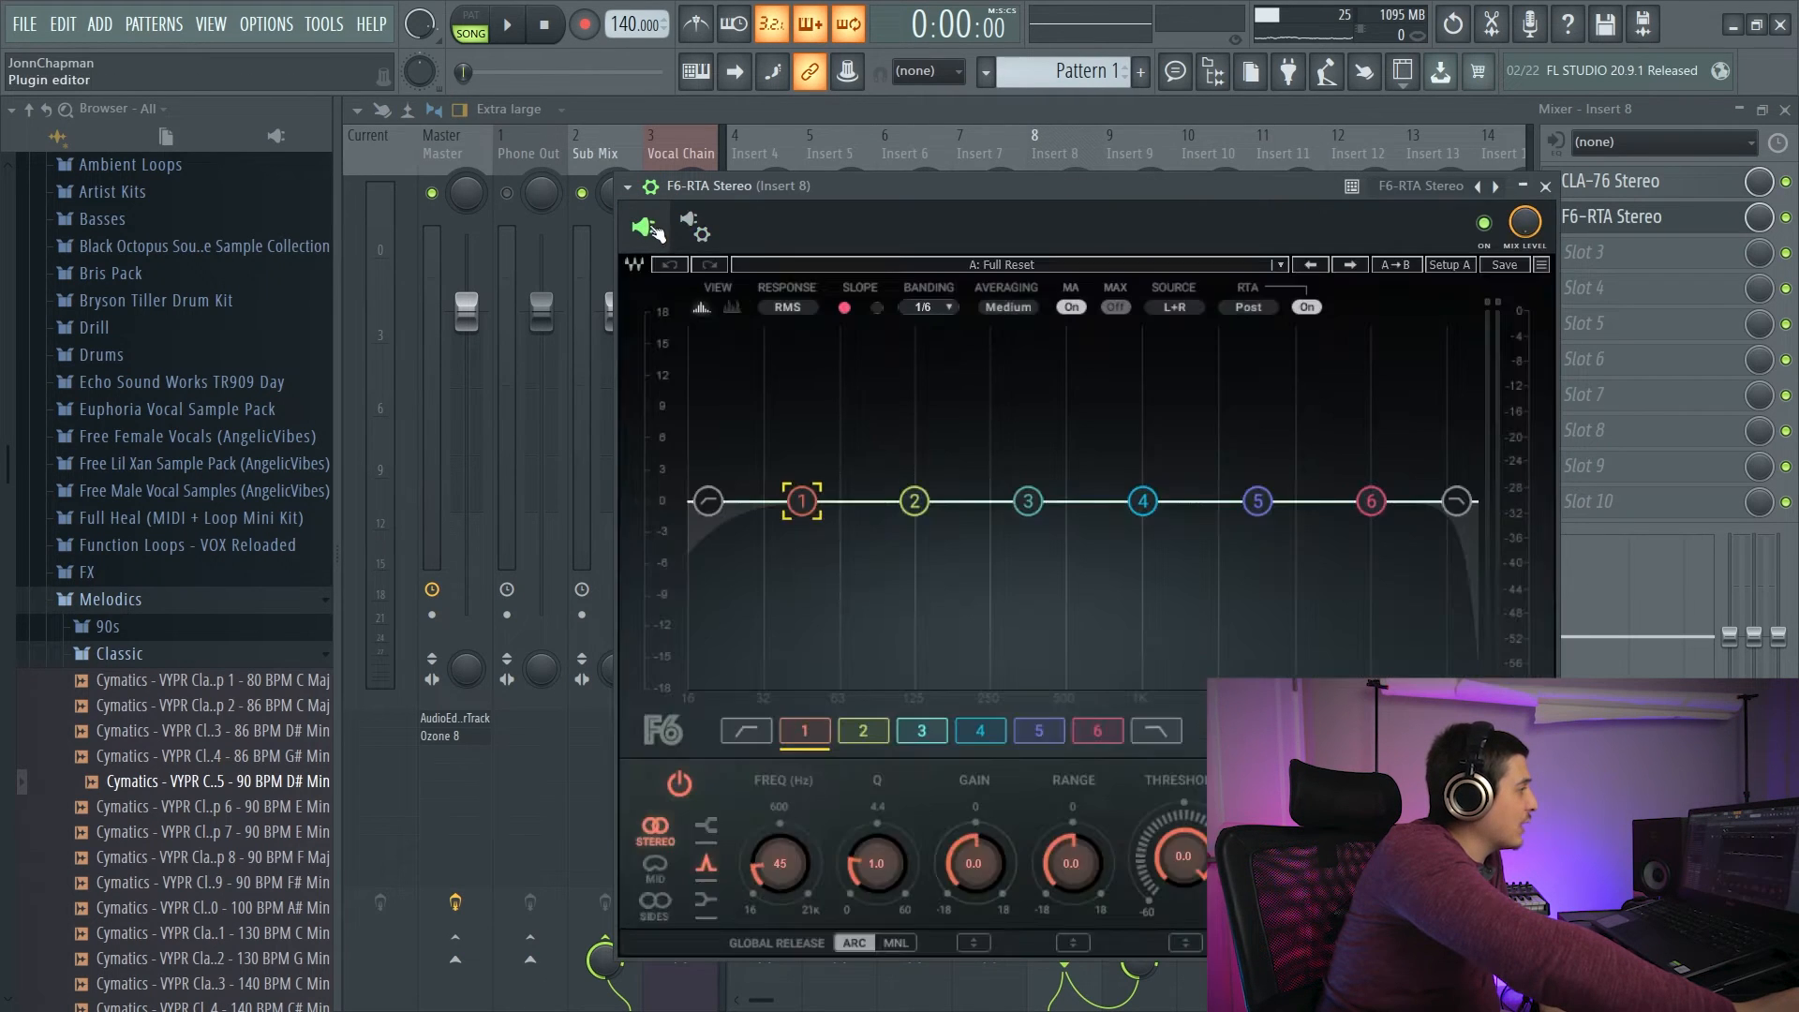
{"action": "left_click", "coordinate": [649, 186]}
{"action": "left_click", "coordinate": [724, 276]}
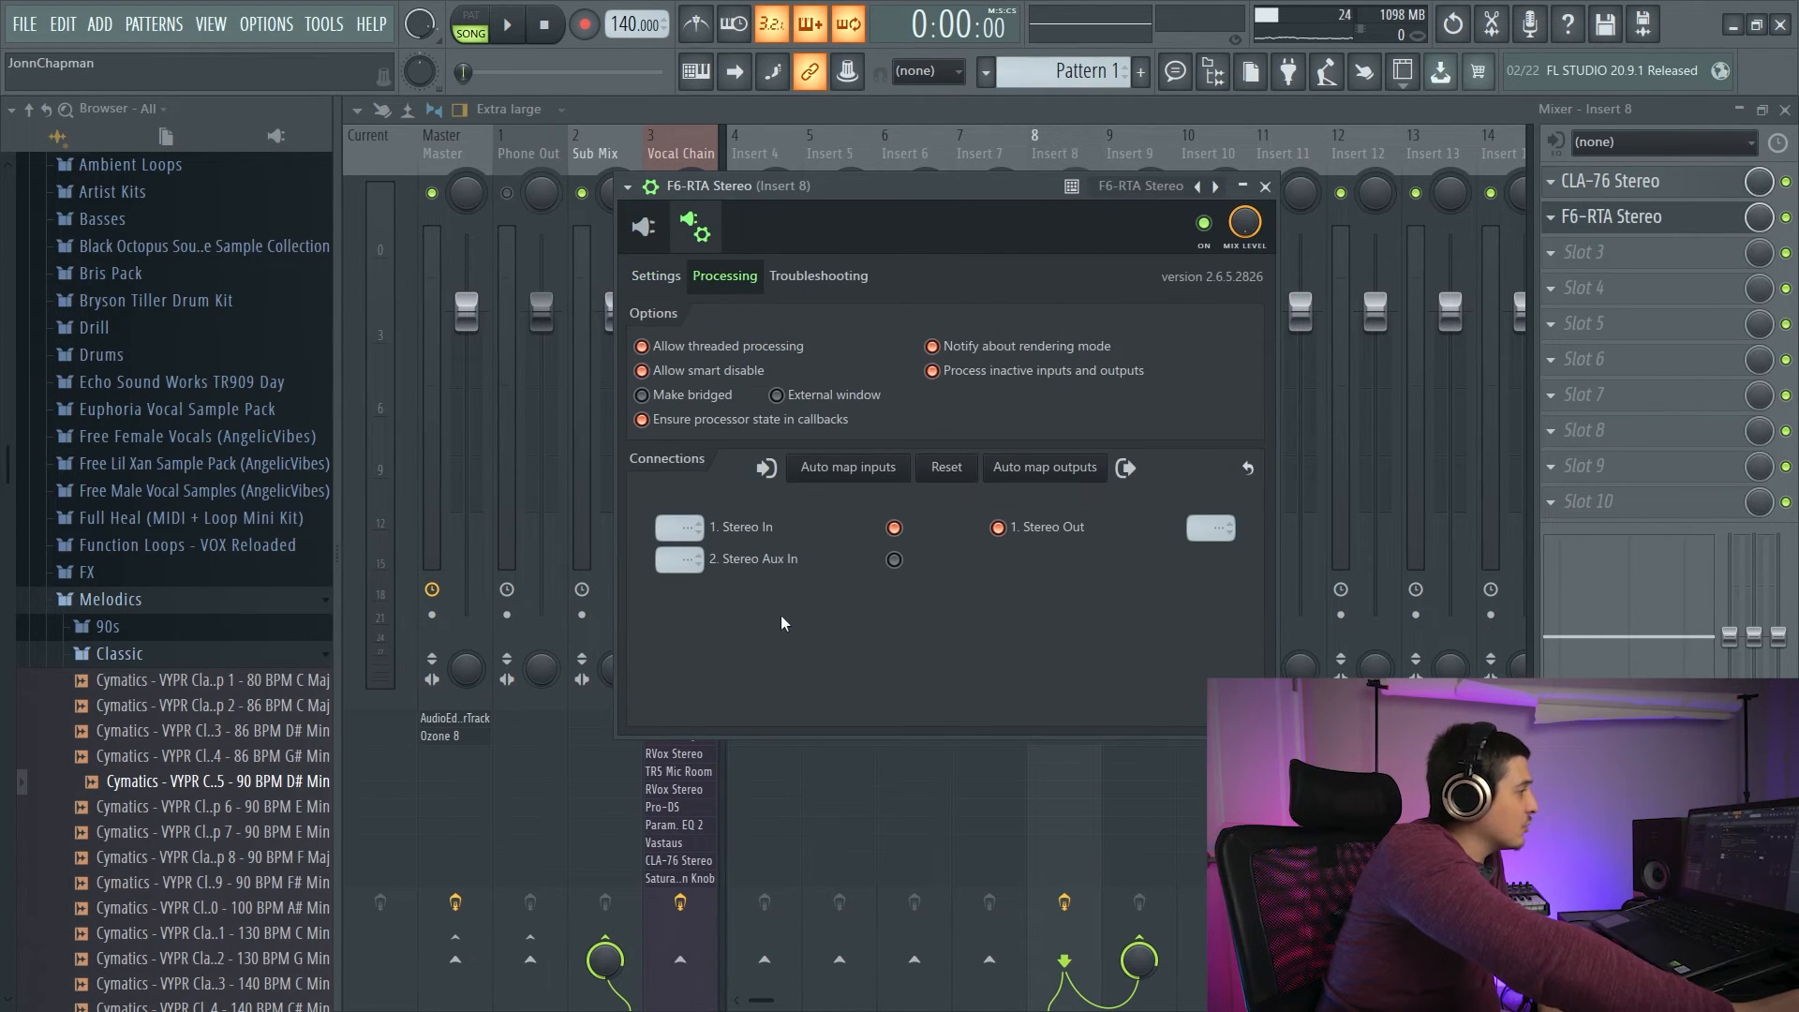
{"action": "left_click_drag", "start_coordinate": [841, 187], "coordinate": [1045, 201]}
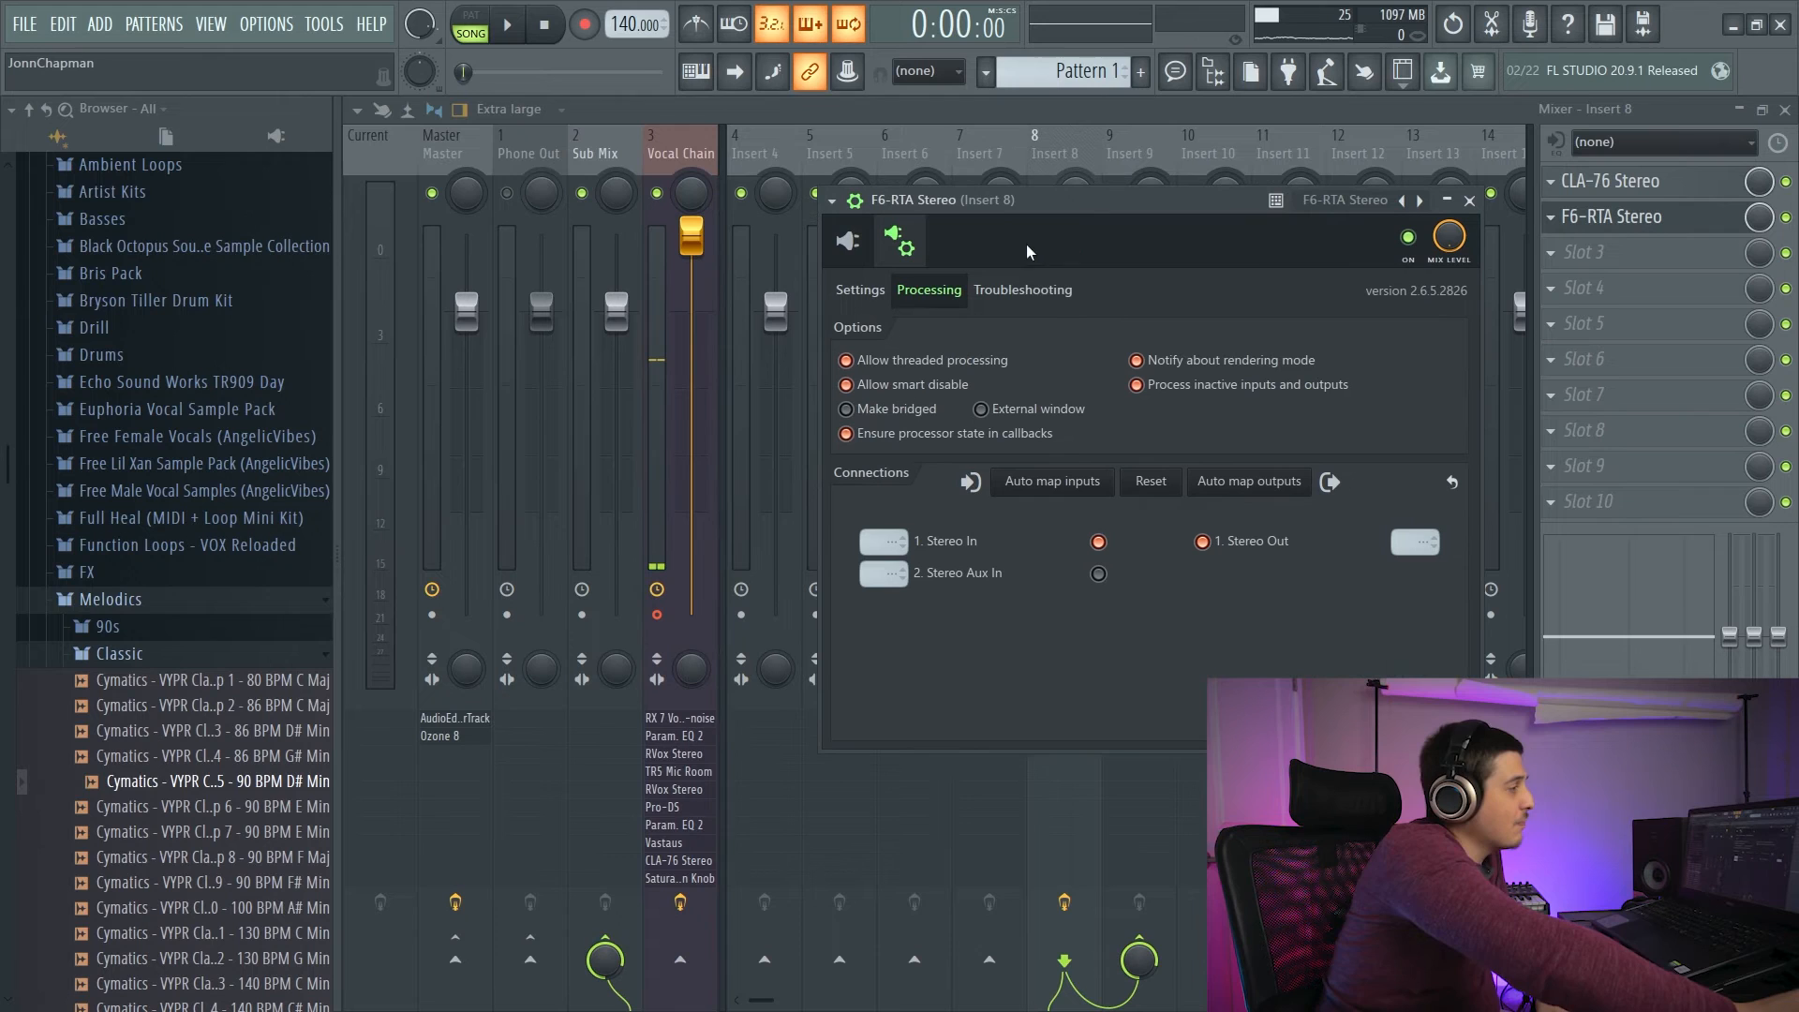
Activate F6-RTA Stereo's Stereo Aux In input and route the Insert 6 mixer track to Insert 8.
{"action": "left_click", "coordinate": [1099, 574]}
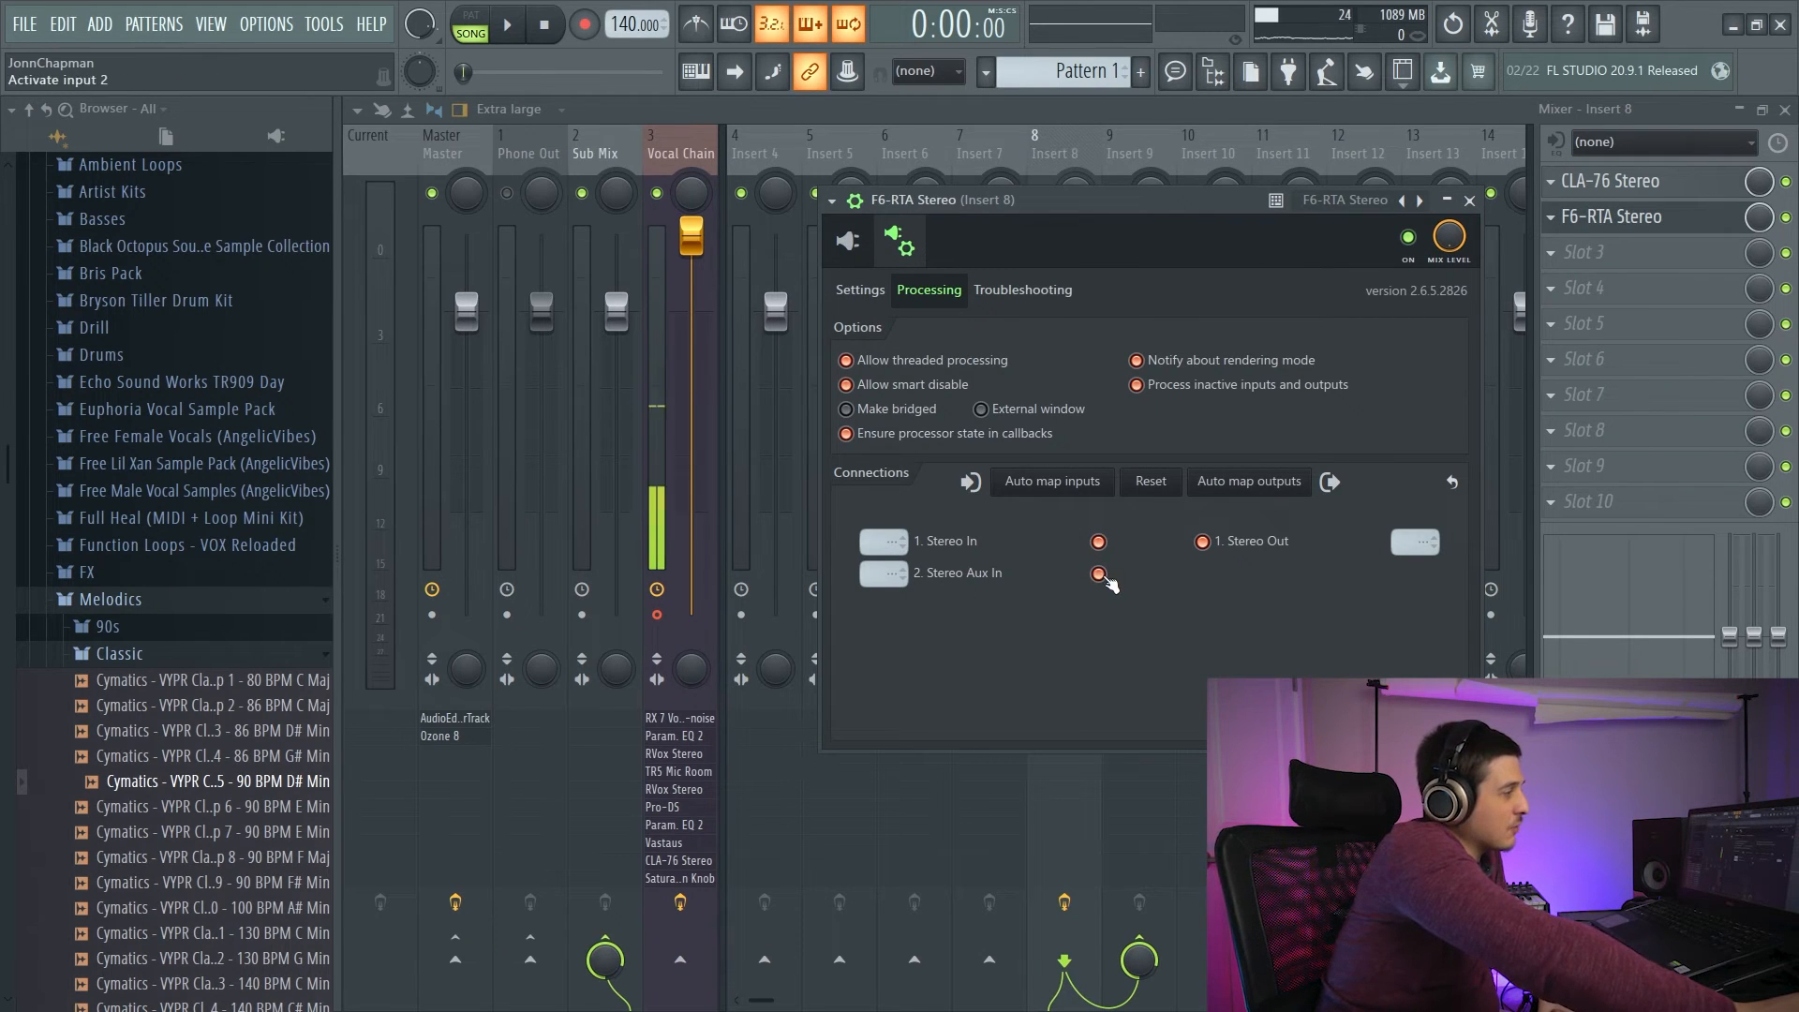
{"action": "mouse_move", "coordinate": [1096, 200]}
{"action": "left_mouse_down"}
{"action": "mouse_move", "coordinate": [1244, 262]}
{"action": "mouse_move", "coordinate": [1103, 190]}
{"action": "left_mouse_up"}
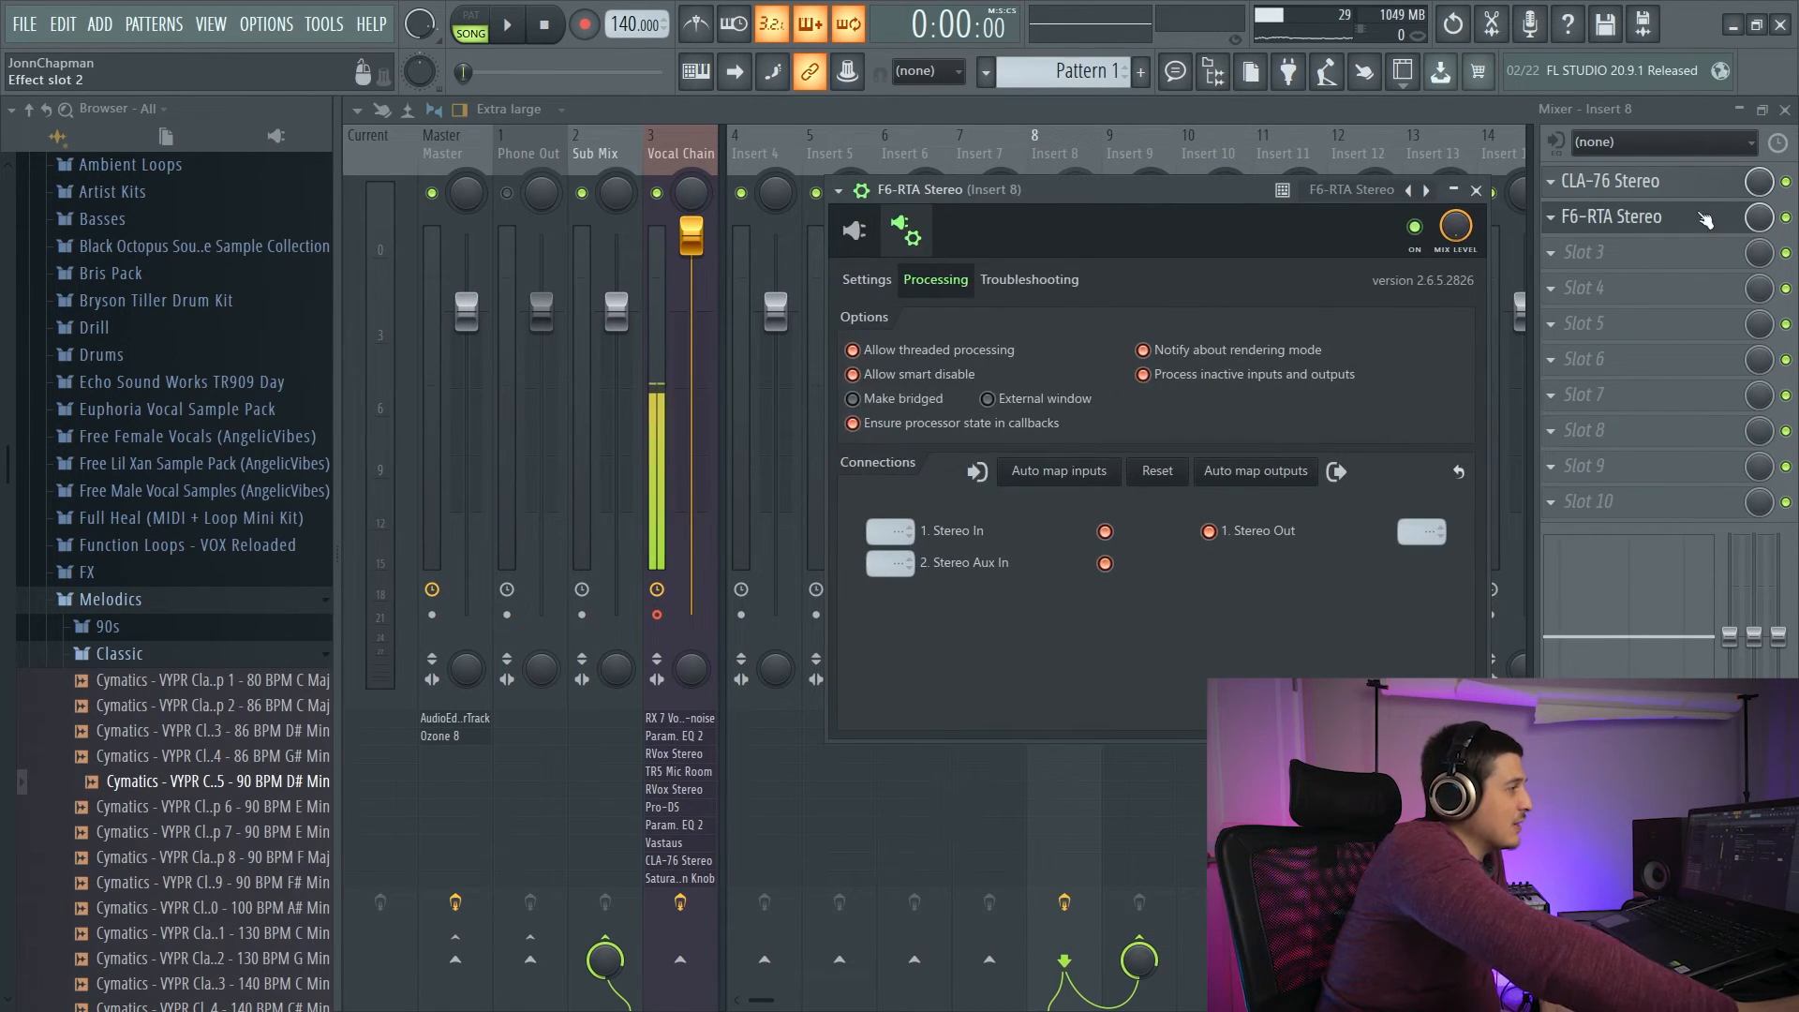
{"action": "left_click", "coordinate": [919, 155]}
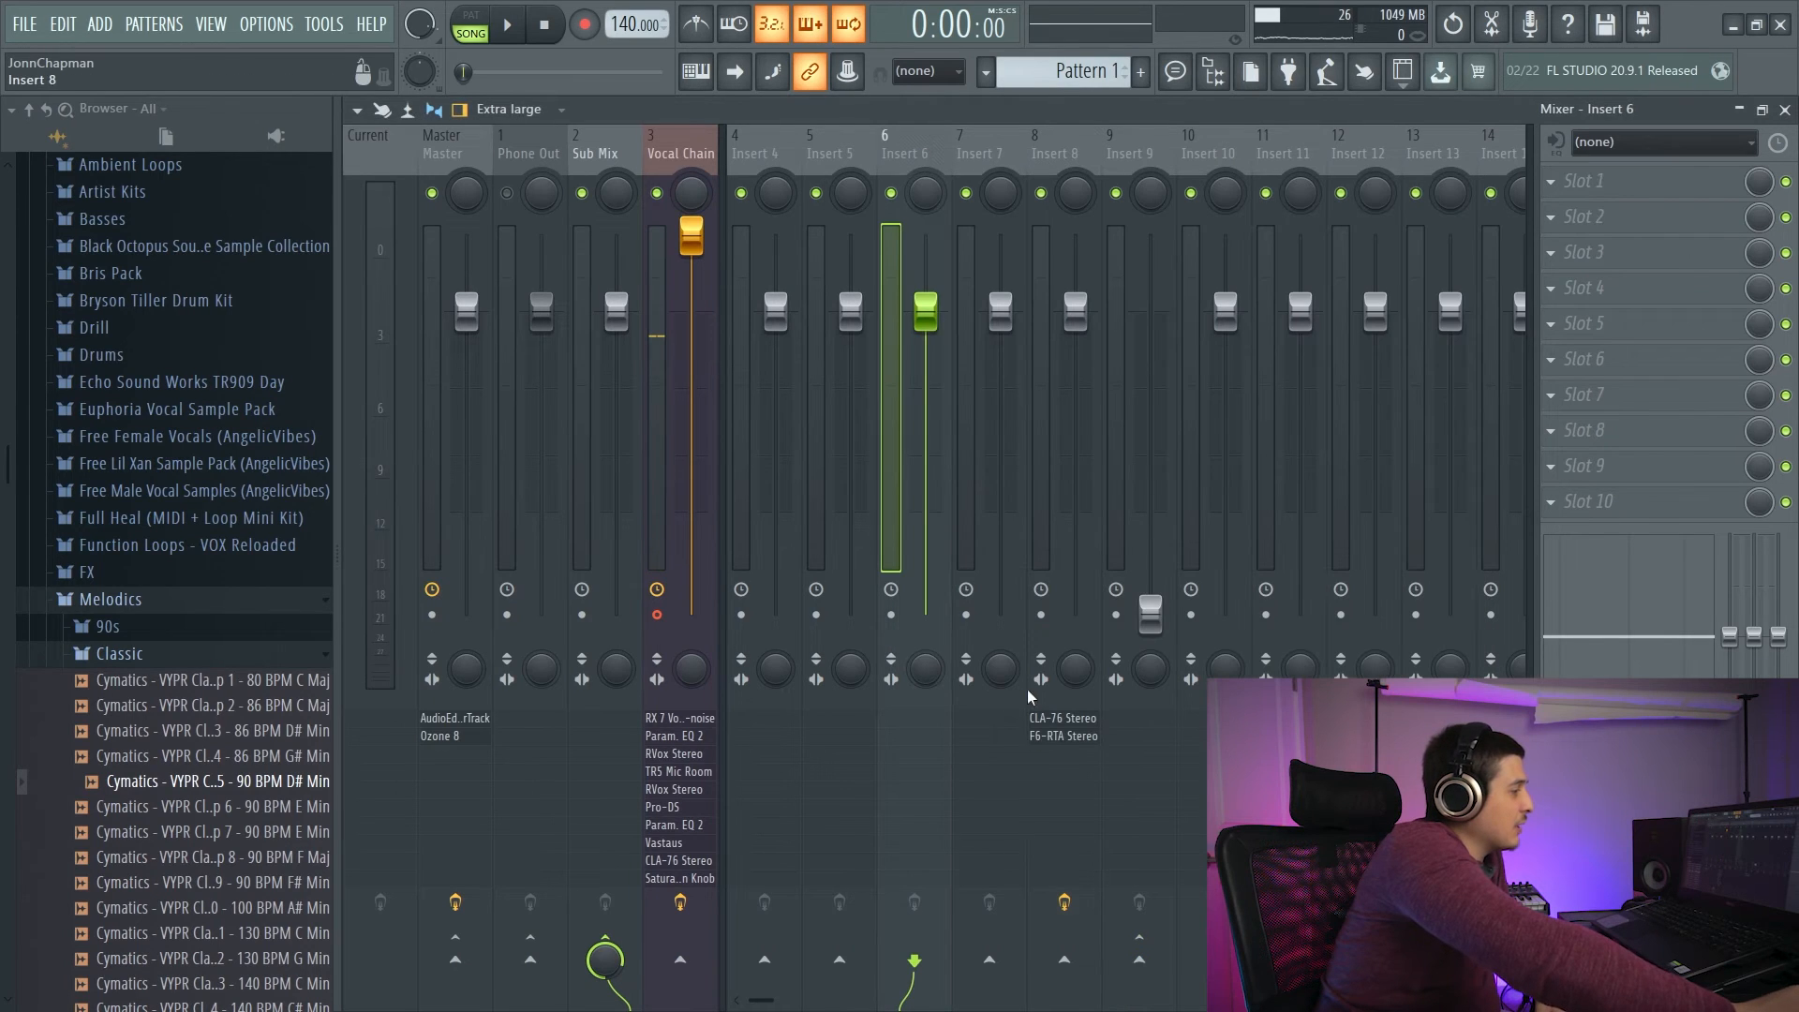
{"action": "left_click", "coordinate": [1064, 960]}
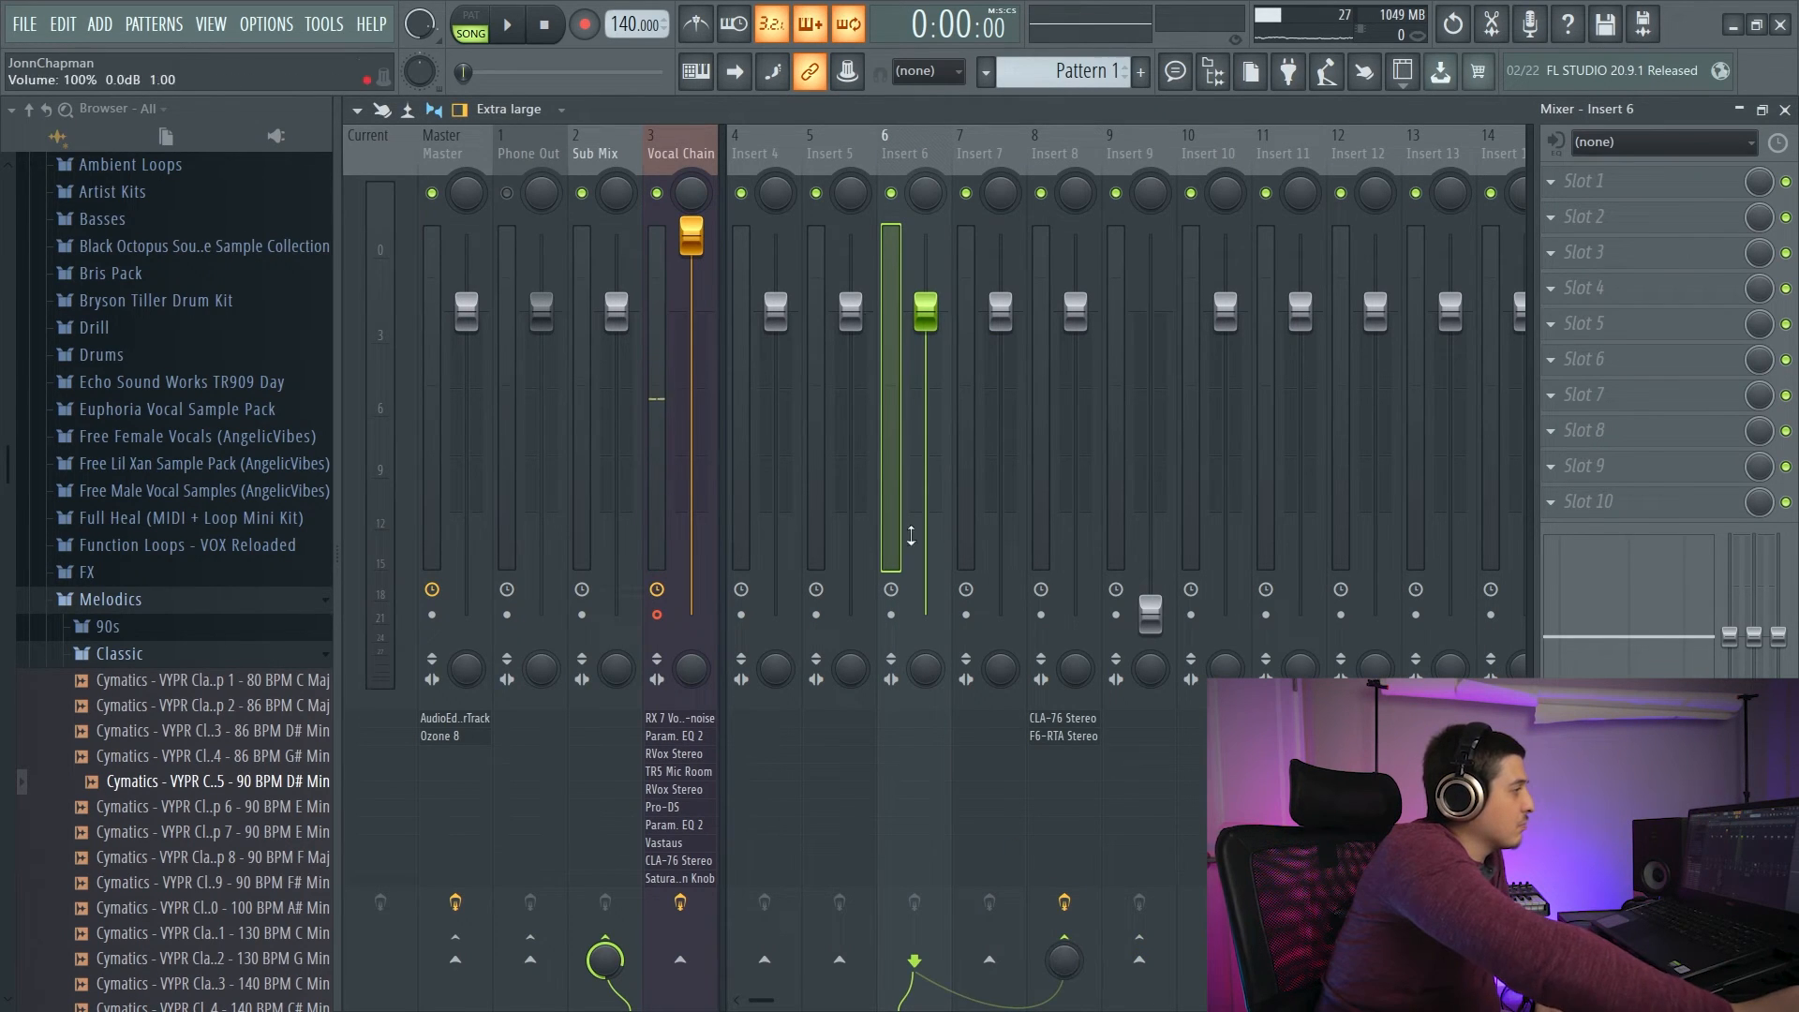
{"action": "left_click", "coordinate": [1066, 155]}
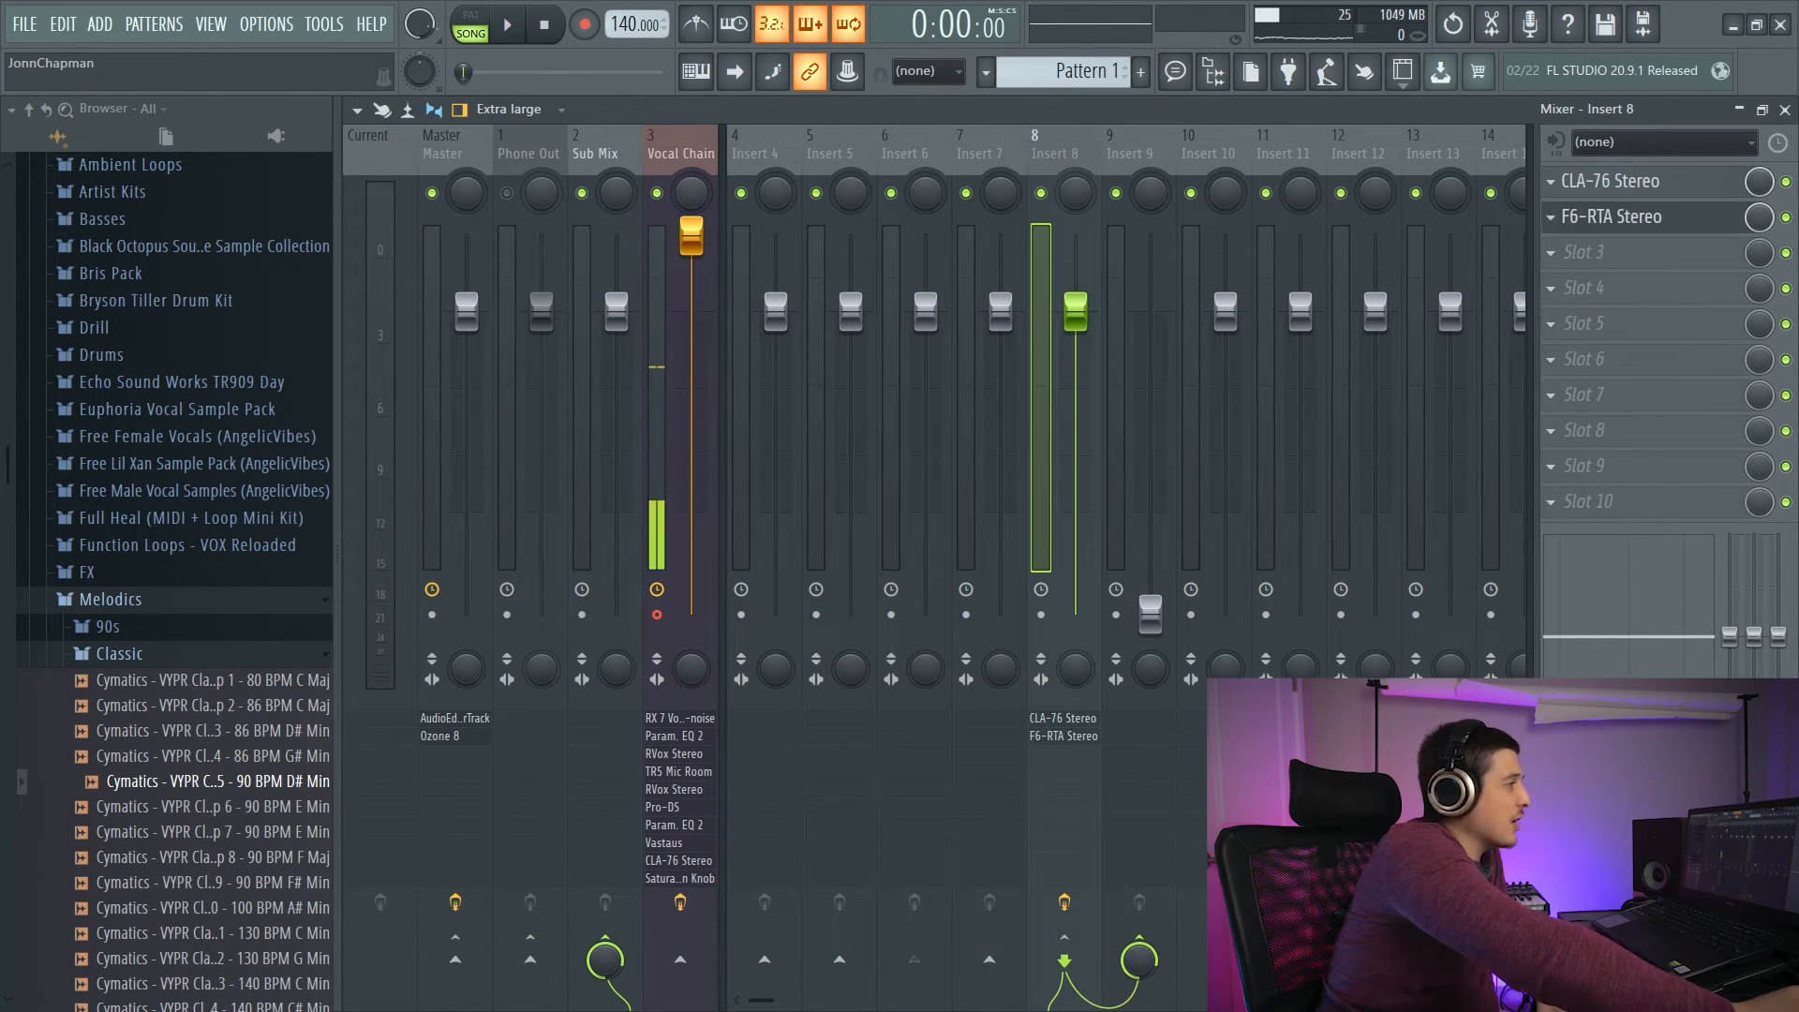
{"action": "left_click", "coordinate": [904, 154]}
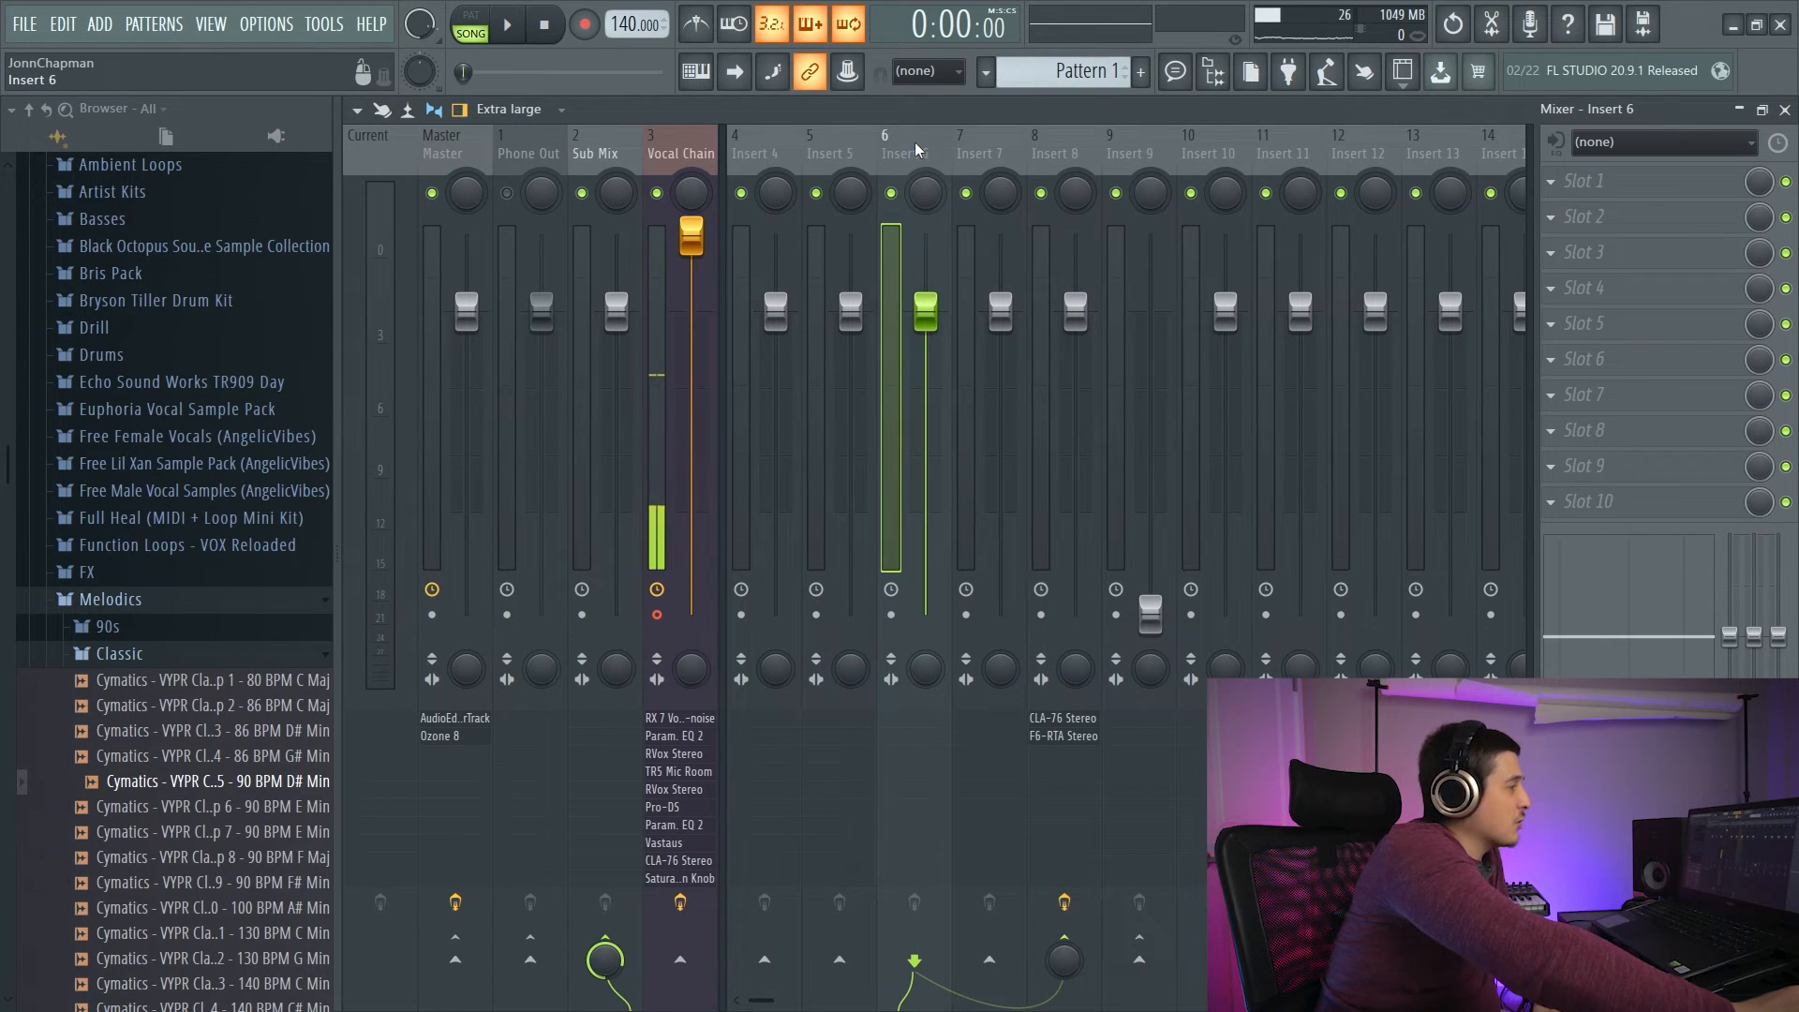
{"action": "left_click", "coordinate": [1068, 152]}
Rename the Insert 6 mixer track to Kick and the Insert 8 track to Bass.
{"action": "right_click", "coordinate": [899, 157]}
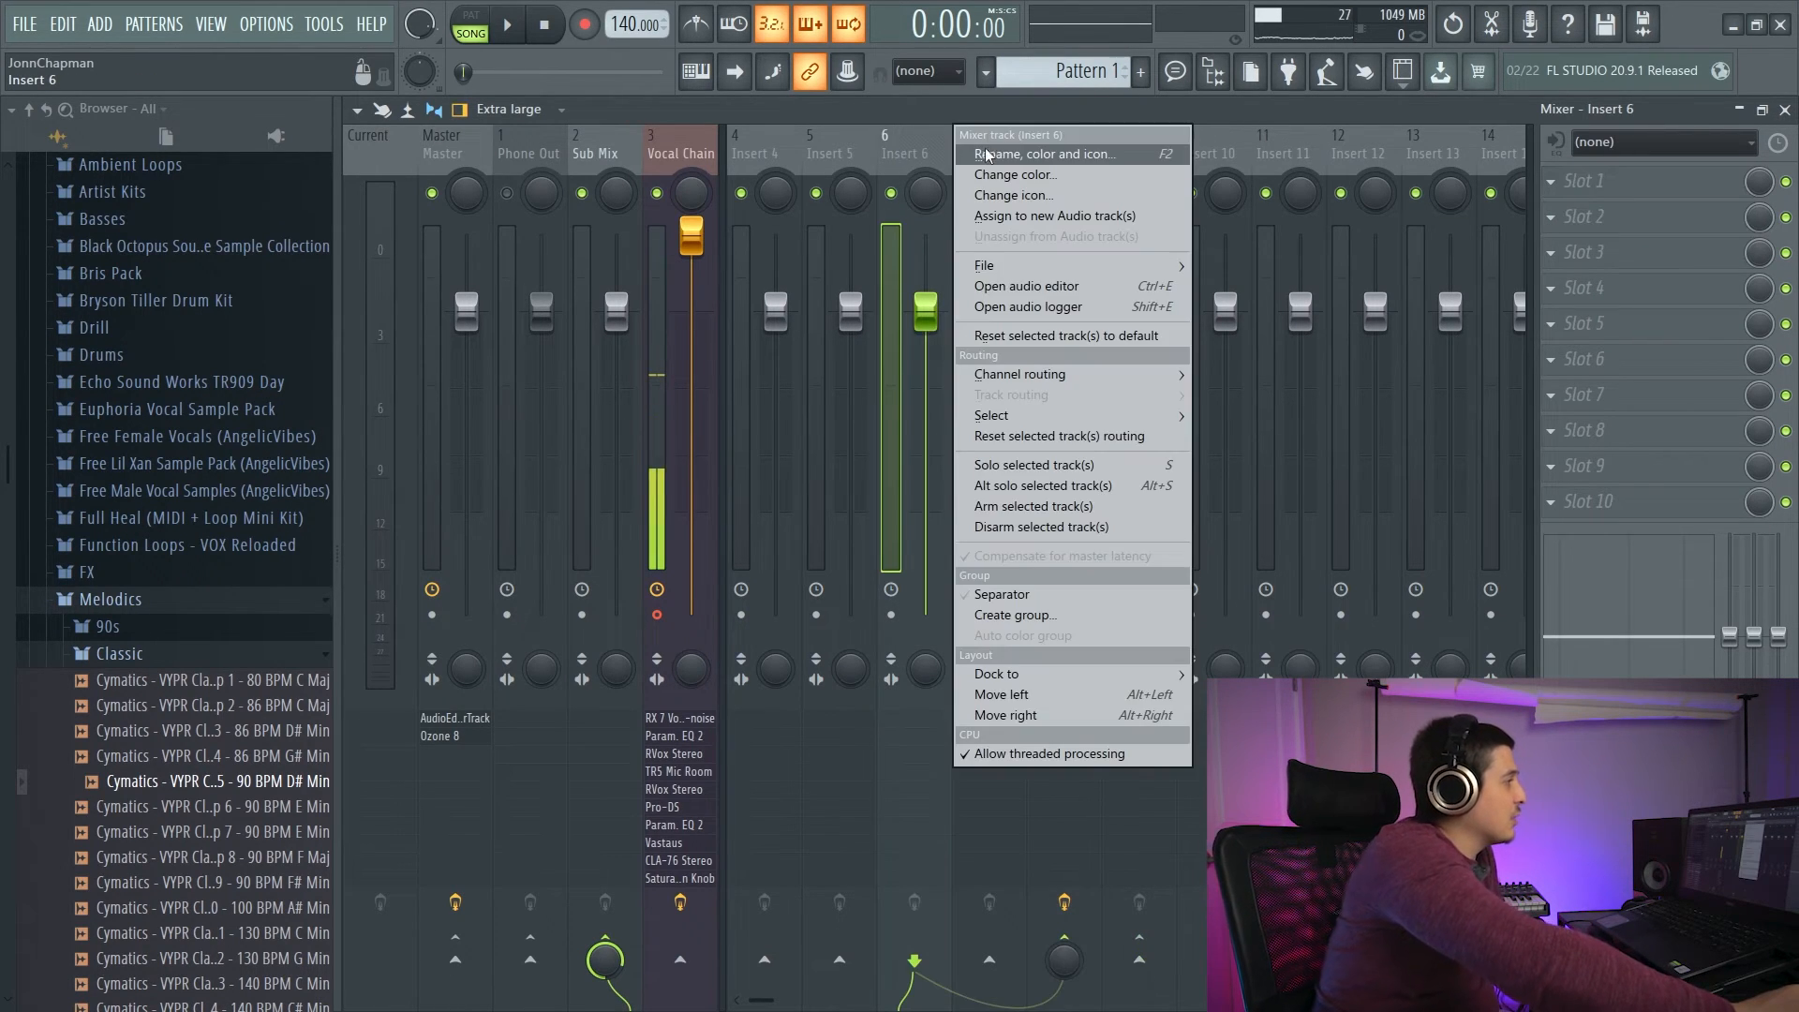
{"action": "left_click", "coordinate": [993, 160]}
{"action": "type", "text": "Kick"}
{"action": "key", "text": "Return"}
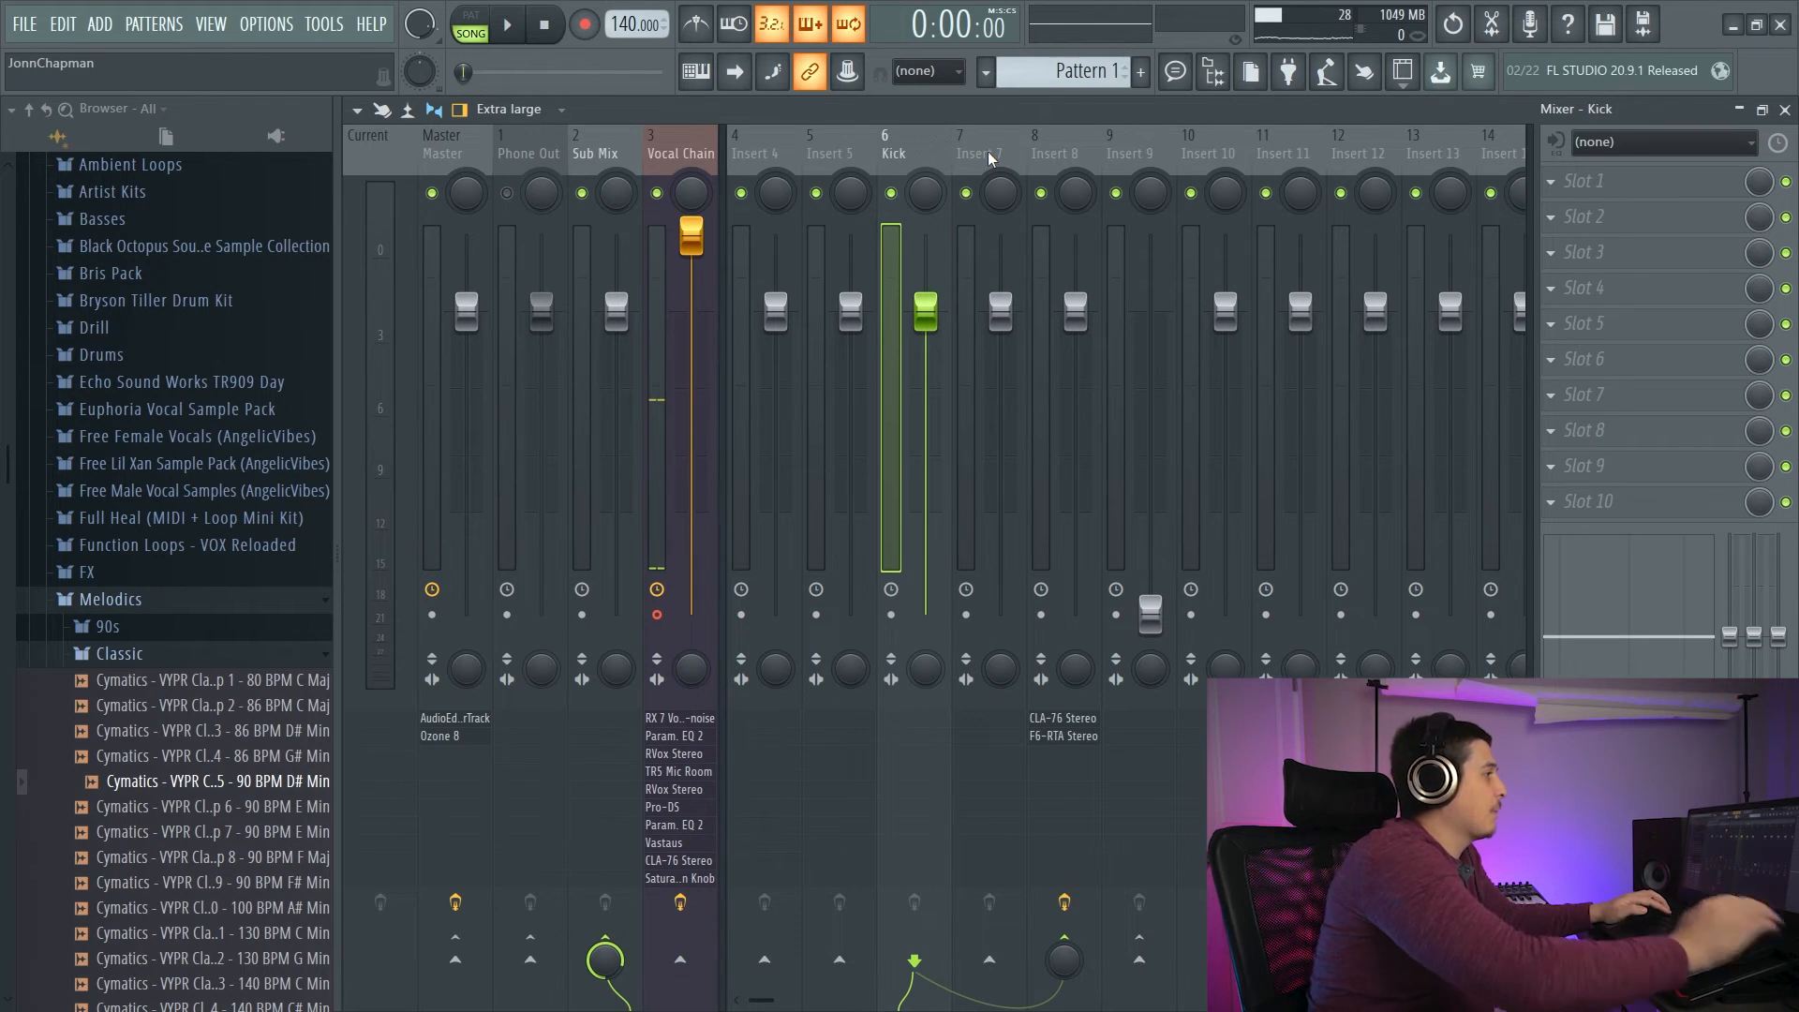
{"action": "right_click", "coordinate": [1101, 150]}
{"action": "left_click", "coordinate": [1167, 169]}
{"action": "type", "text": "Bass"}
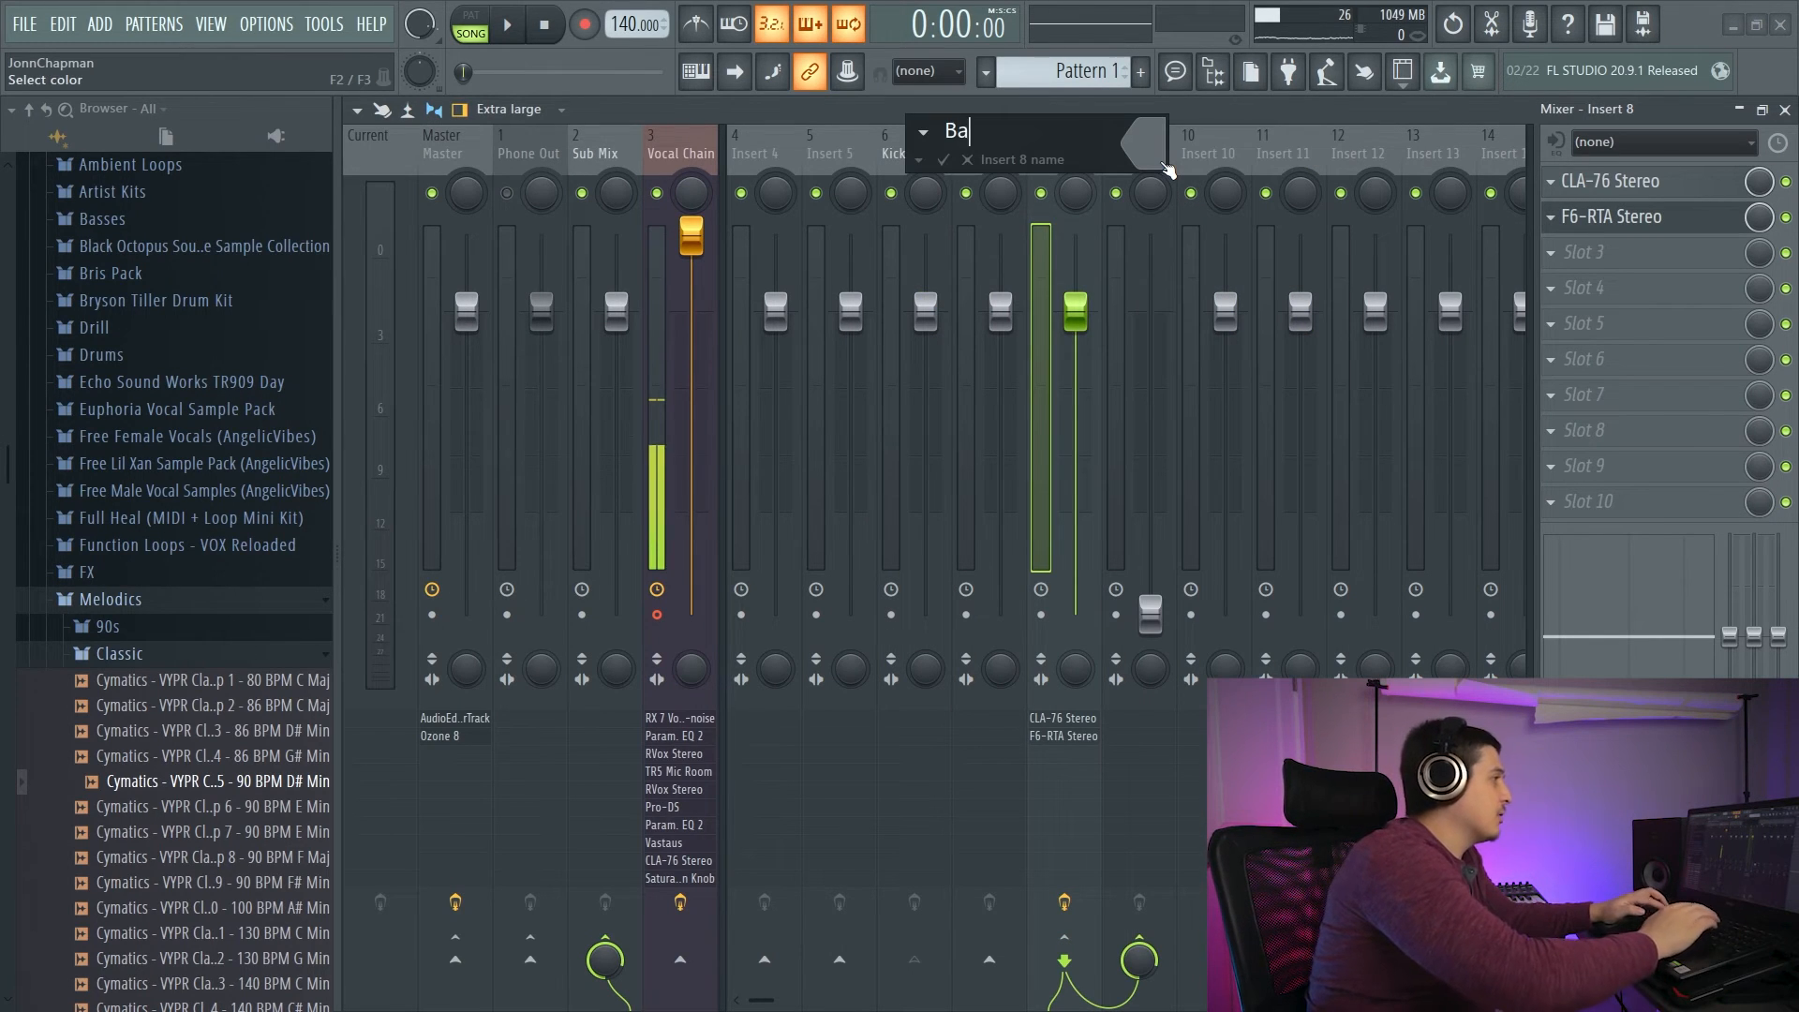
{"action": "key", "text": "Return"}
Assign the Kick track as the source of F6-RTA Stereo's Stereo Aux In.
{"action": "left_click", "coordinate": [1651, 221]}
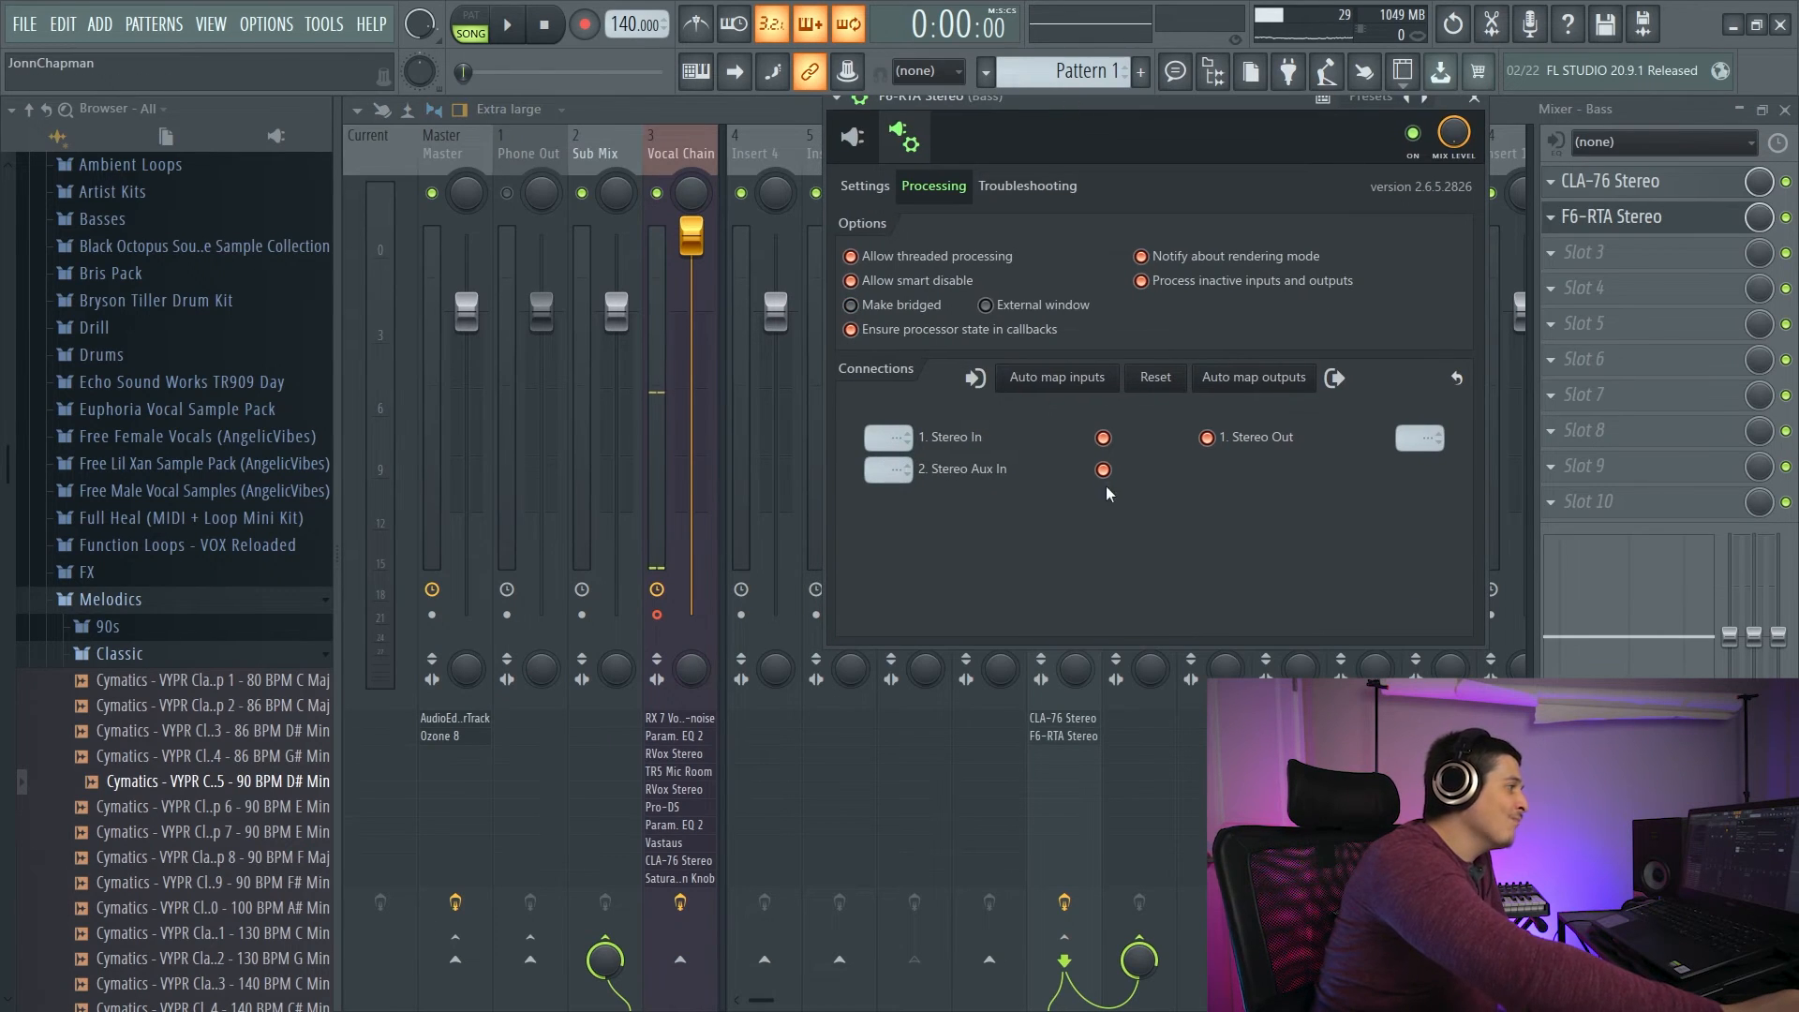
{"action": "left_click", "coordinate": [885, 470]}
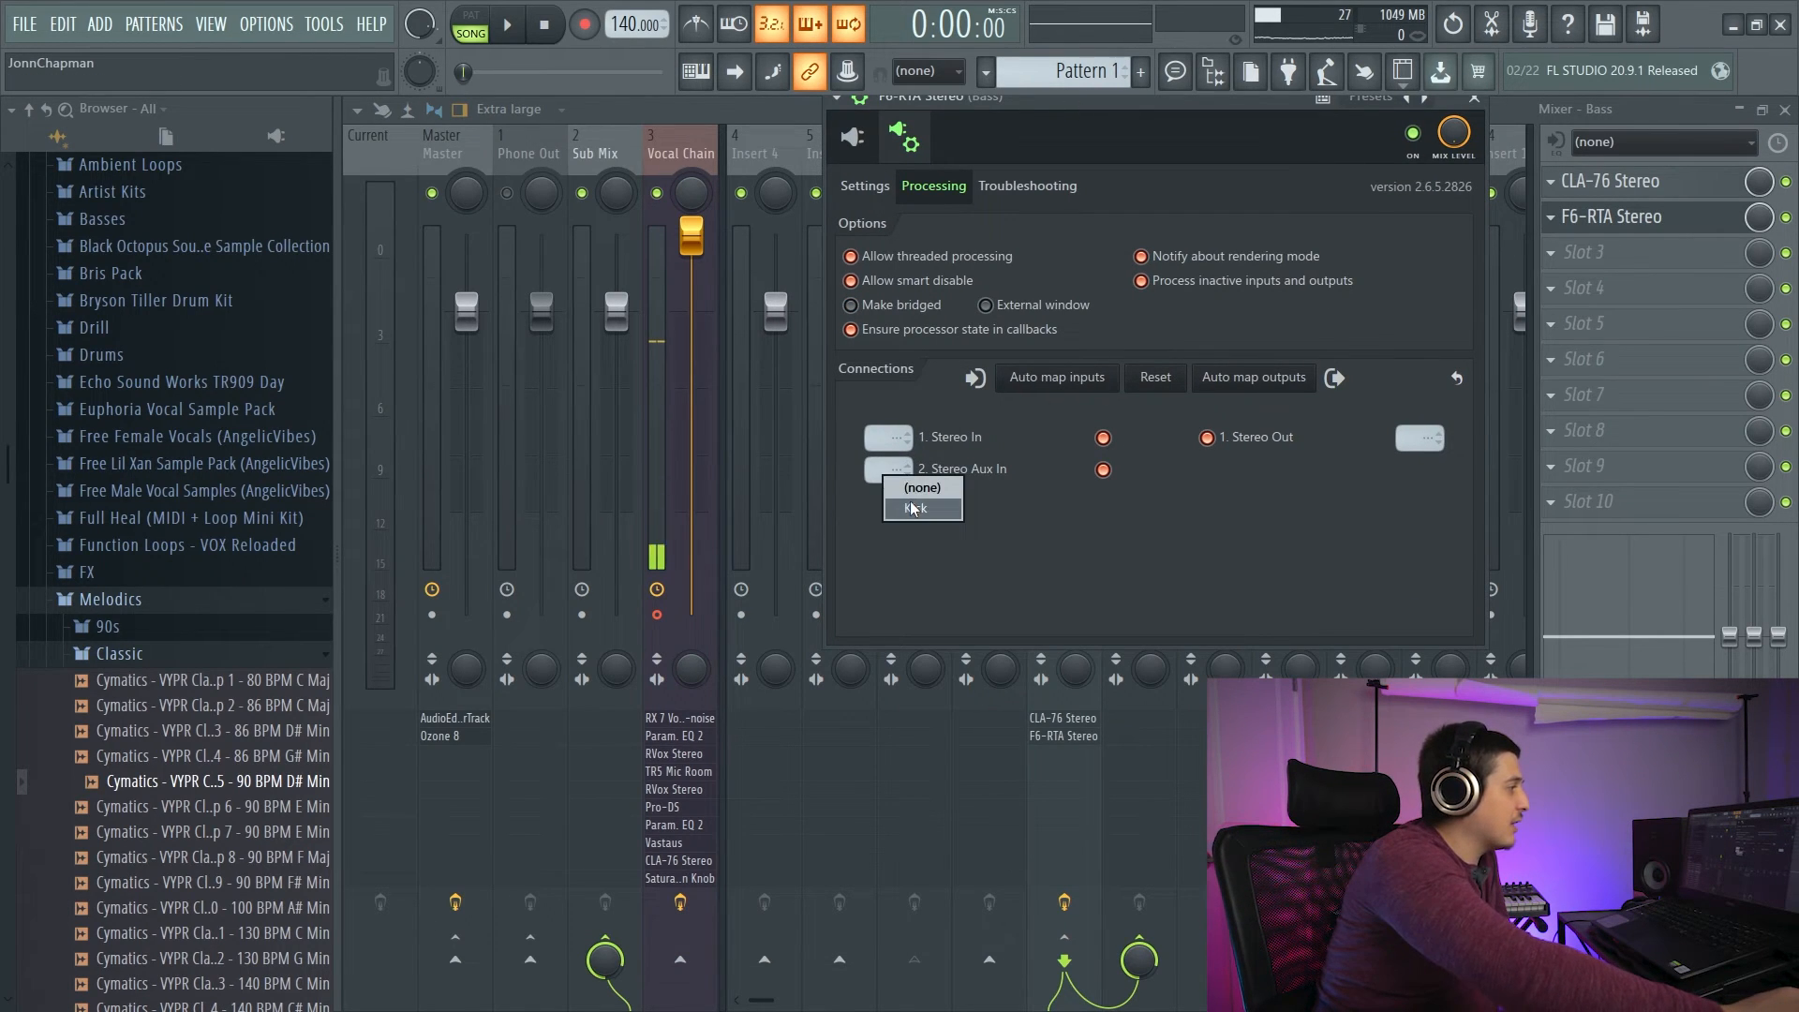
{"action": "left_click", "coordinate": [916, 508]}
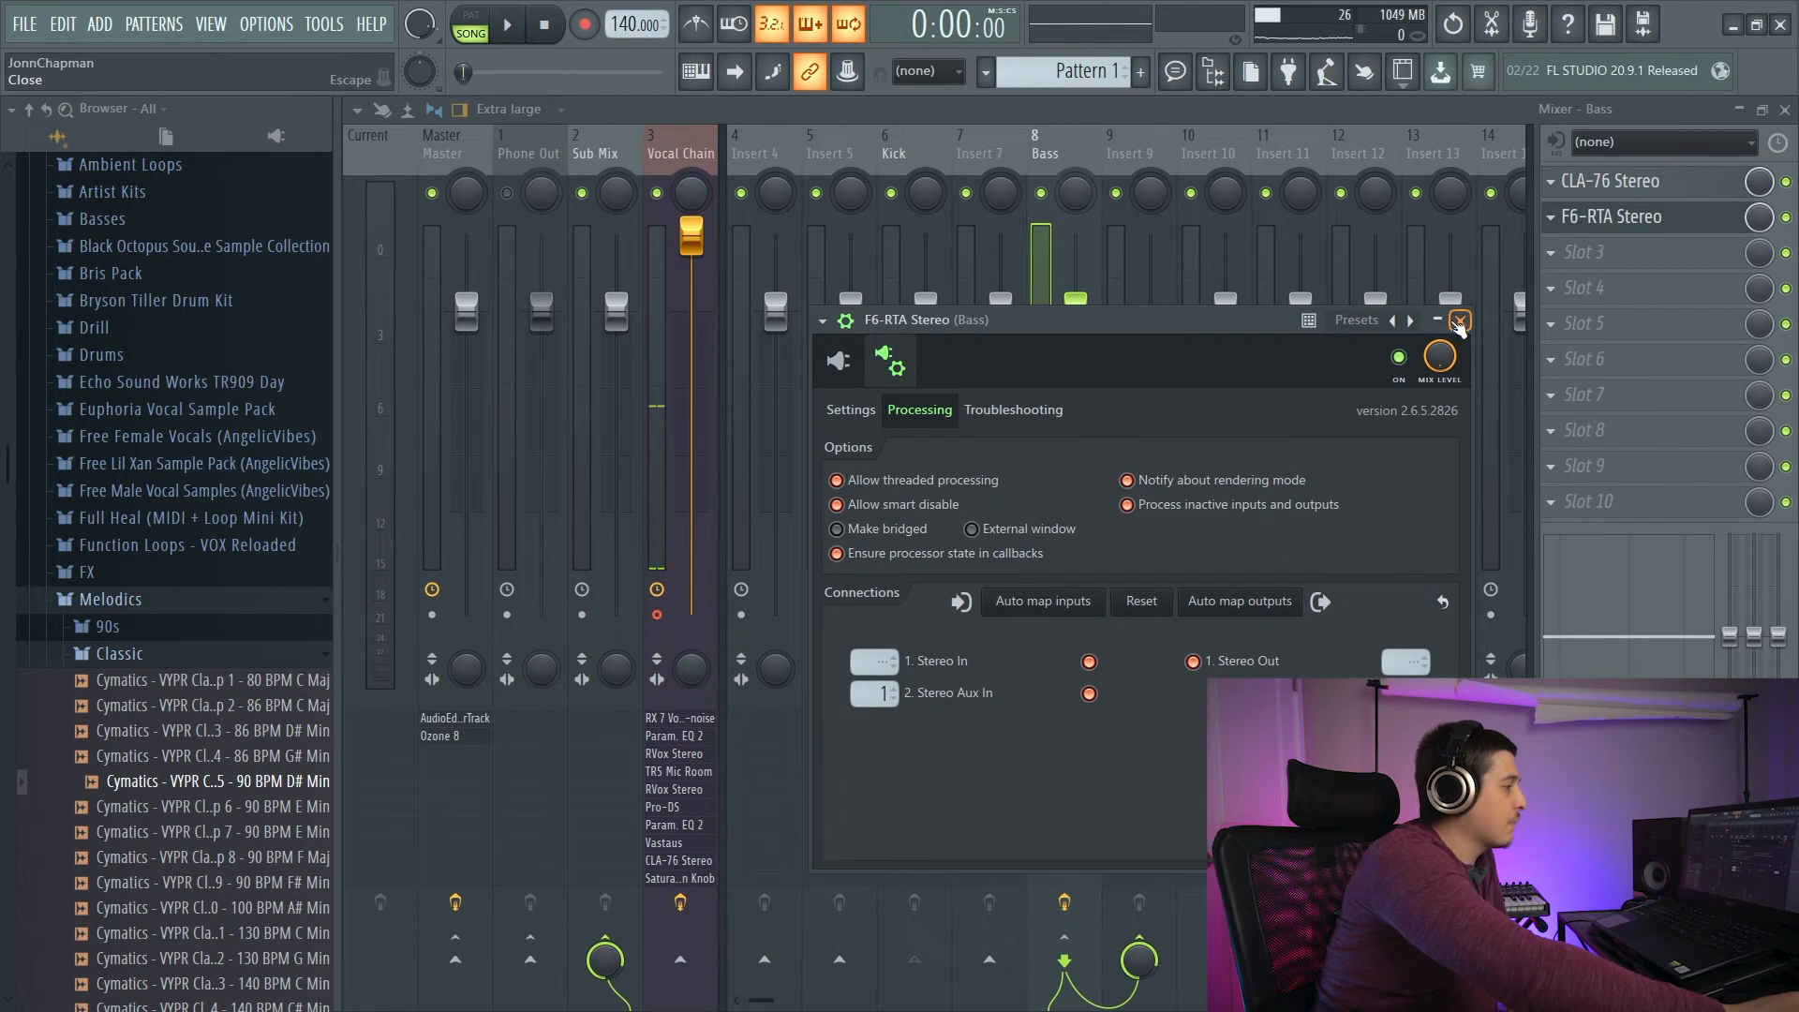
Compare the Kick and Bass mixer tracks and check the Kick's send to Bass.
{"action": "left_click", "coordinate": [915, 163]}
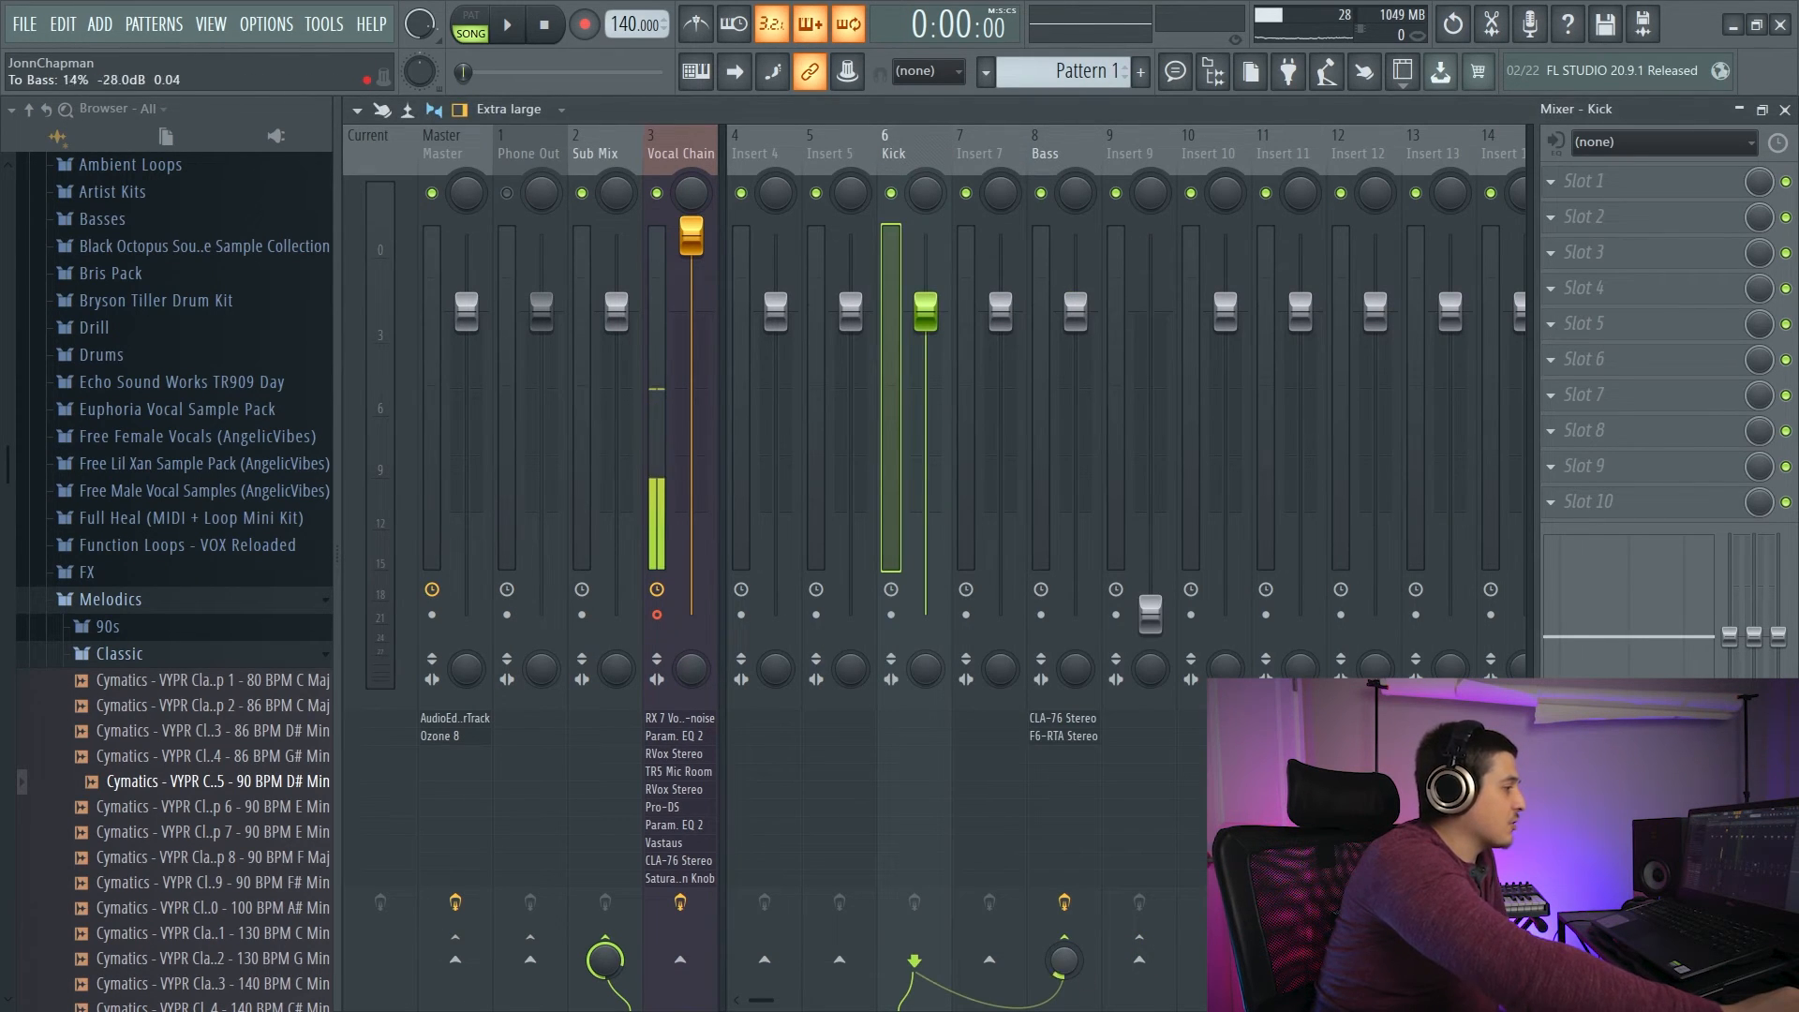
{"action": "left_click", "coordinate": [1058, 160]}
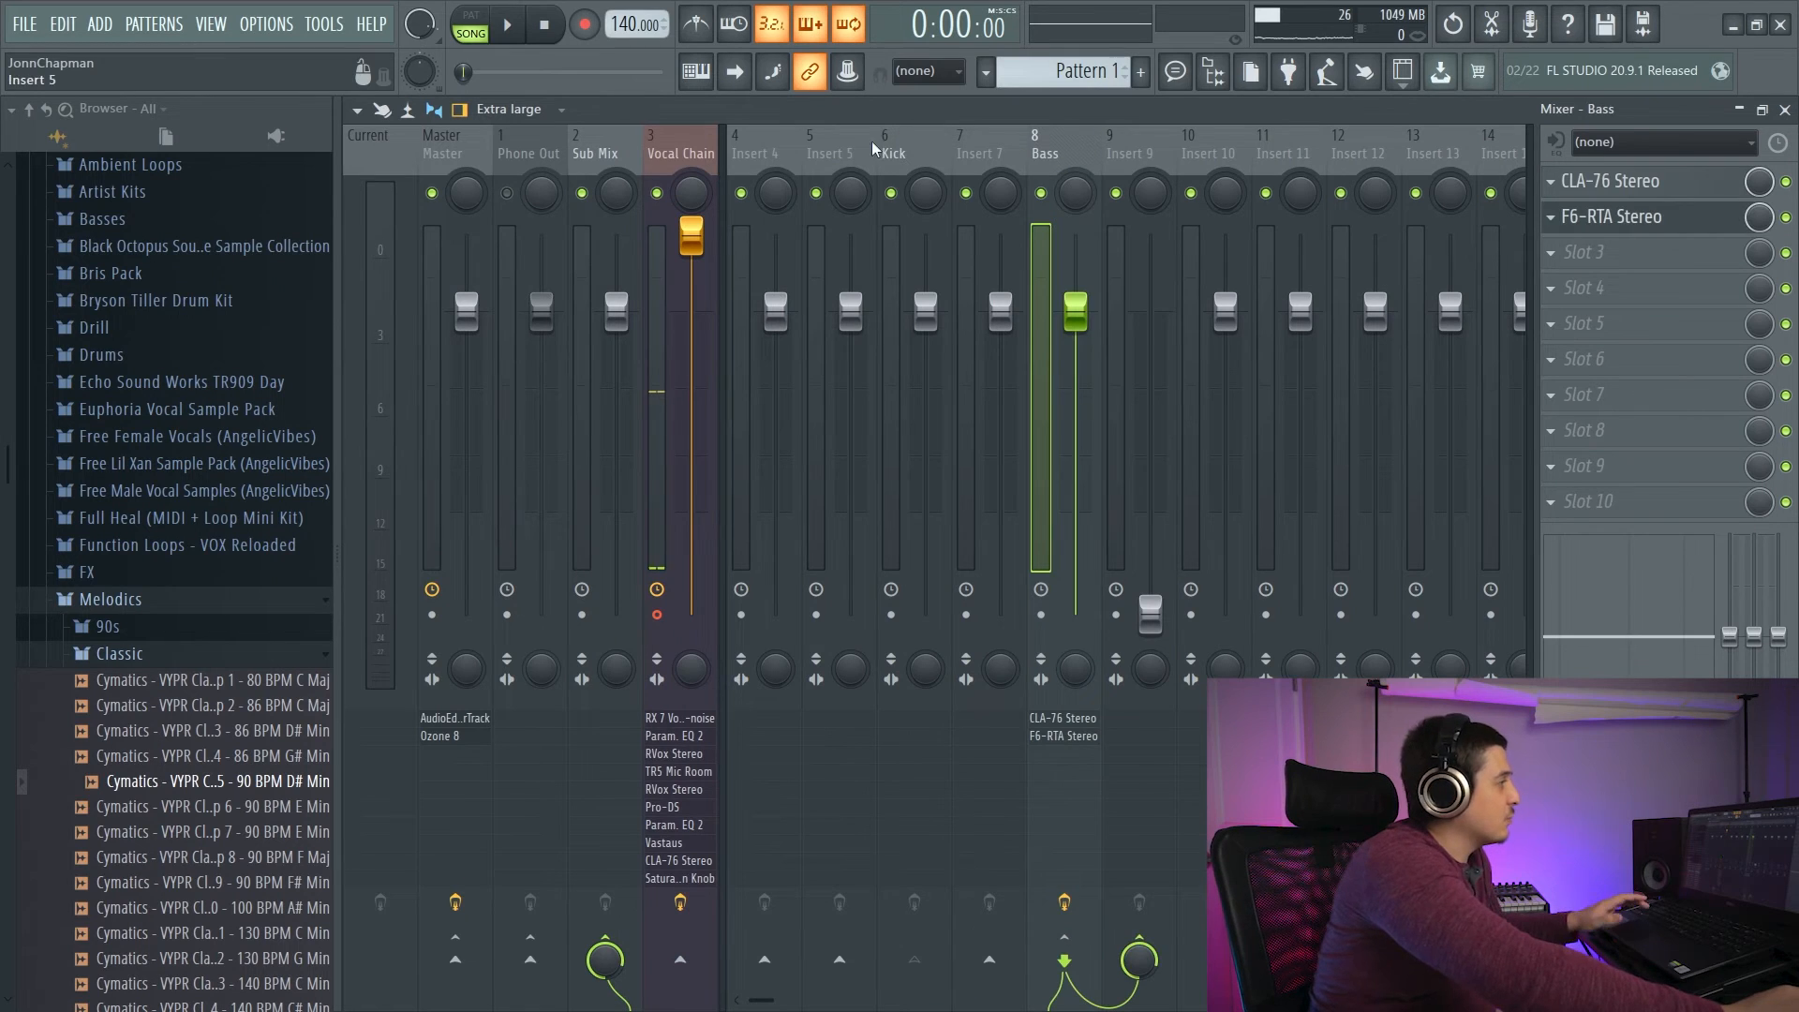
{"action": "left_click", "coordinate": [895, 155]}
{"action": "left_click", "coordinate": [1044, 155]}
Open F6-RTA Stereo's interface on the Bass track and set band 1's sidechain source to external.
{"action": "left_click", "coordinate": [1614, 217]}
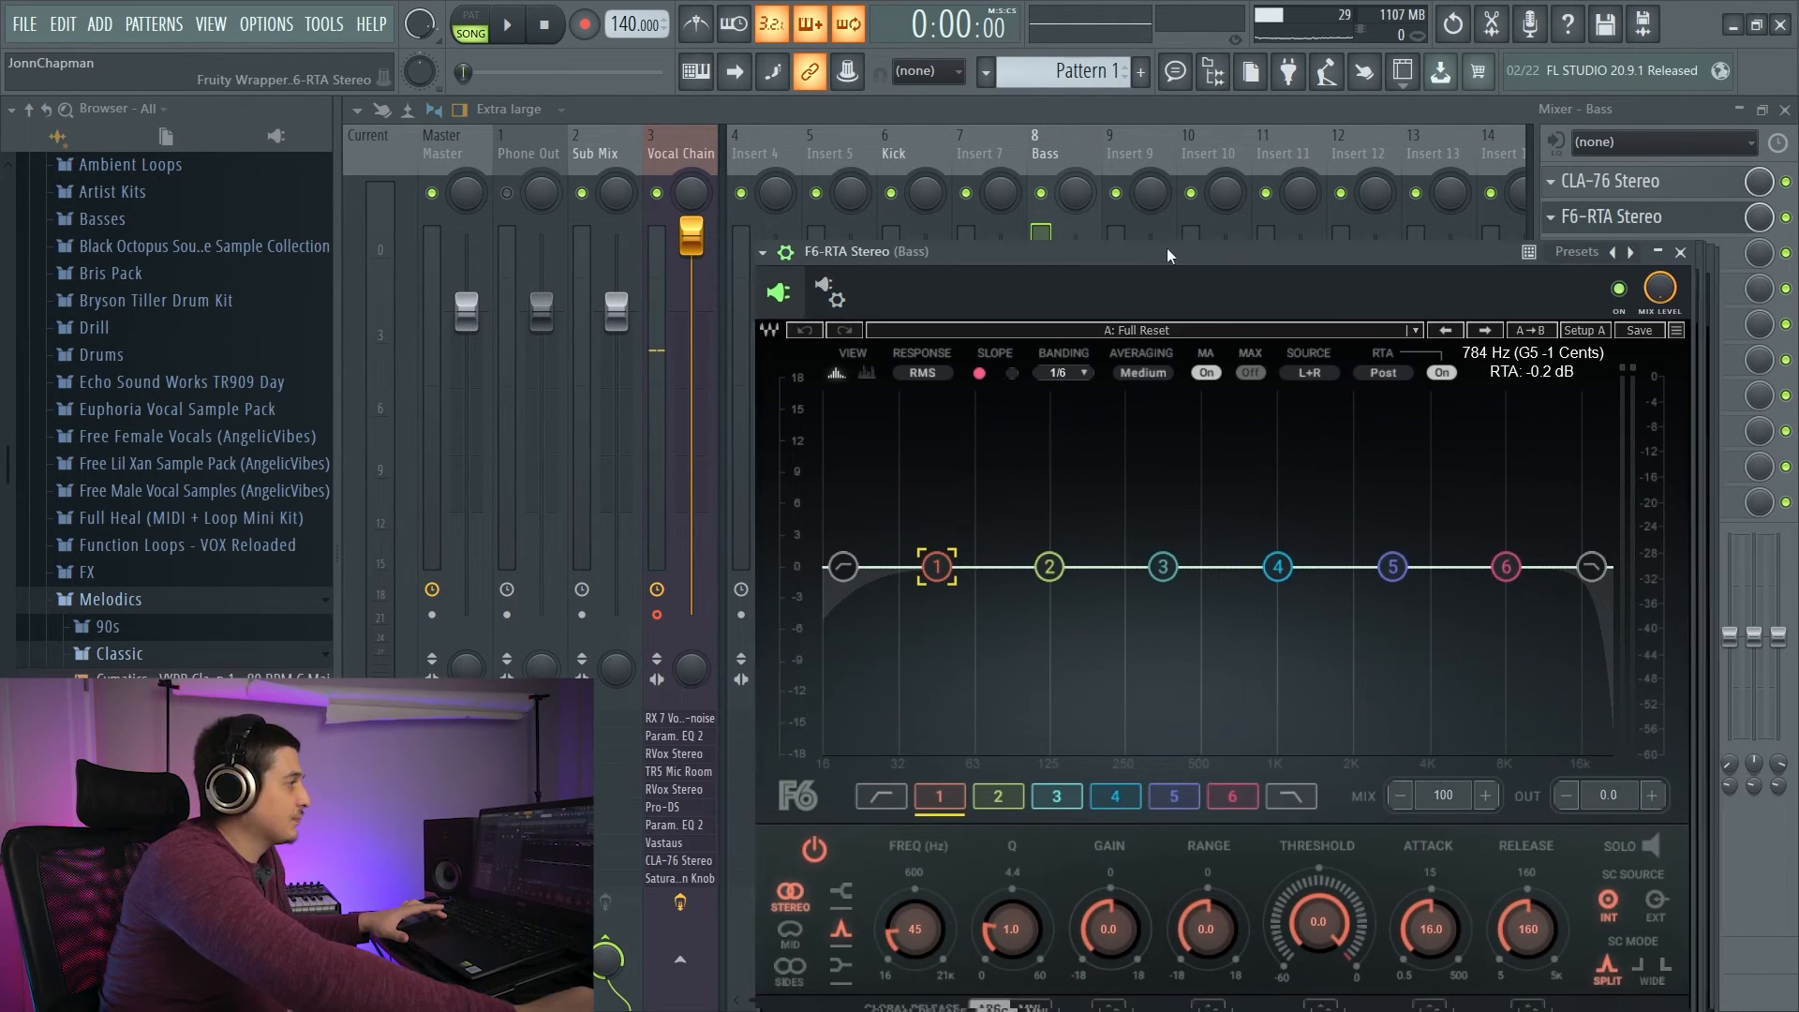
{"action": "left_click_drag", "start_coordinate": [1167, 267], "coordinate": [1022, 185]}
{"action": "left_click", "coordinate": [1544, 836]}
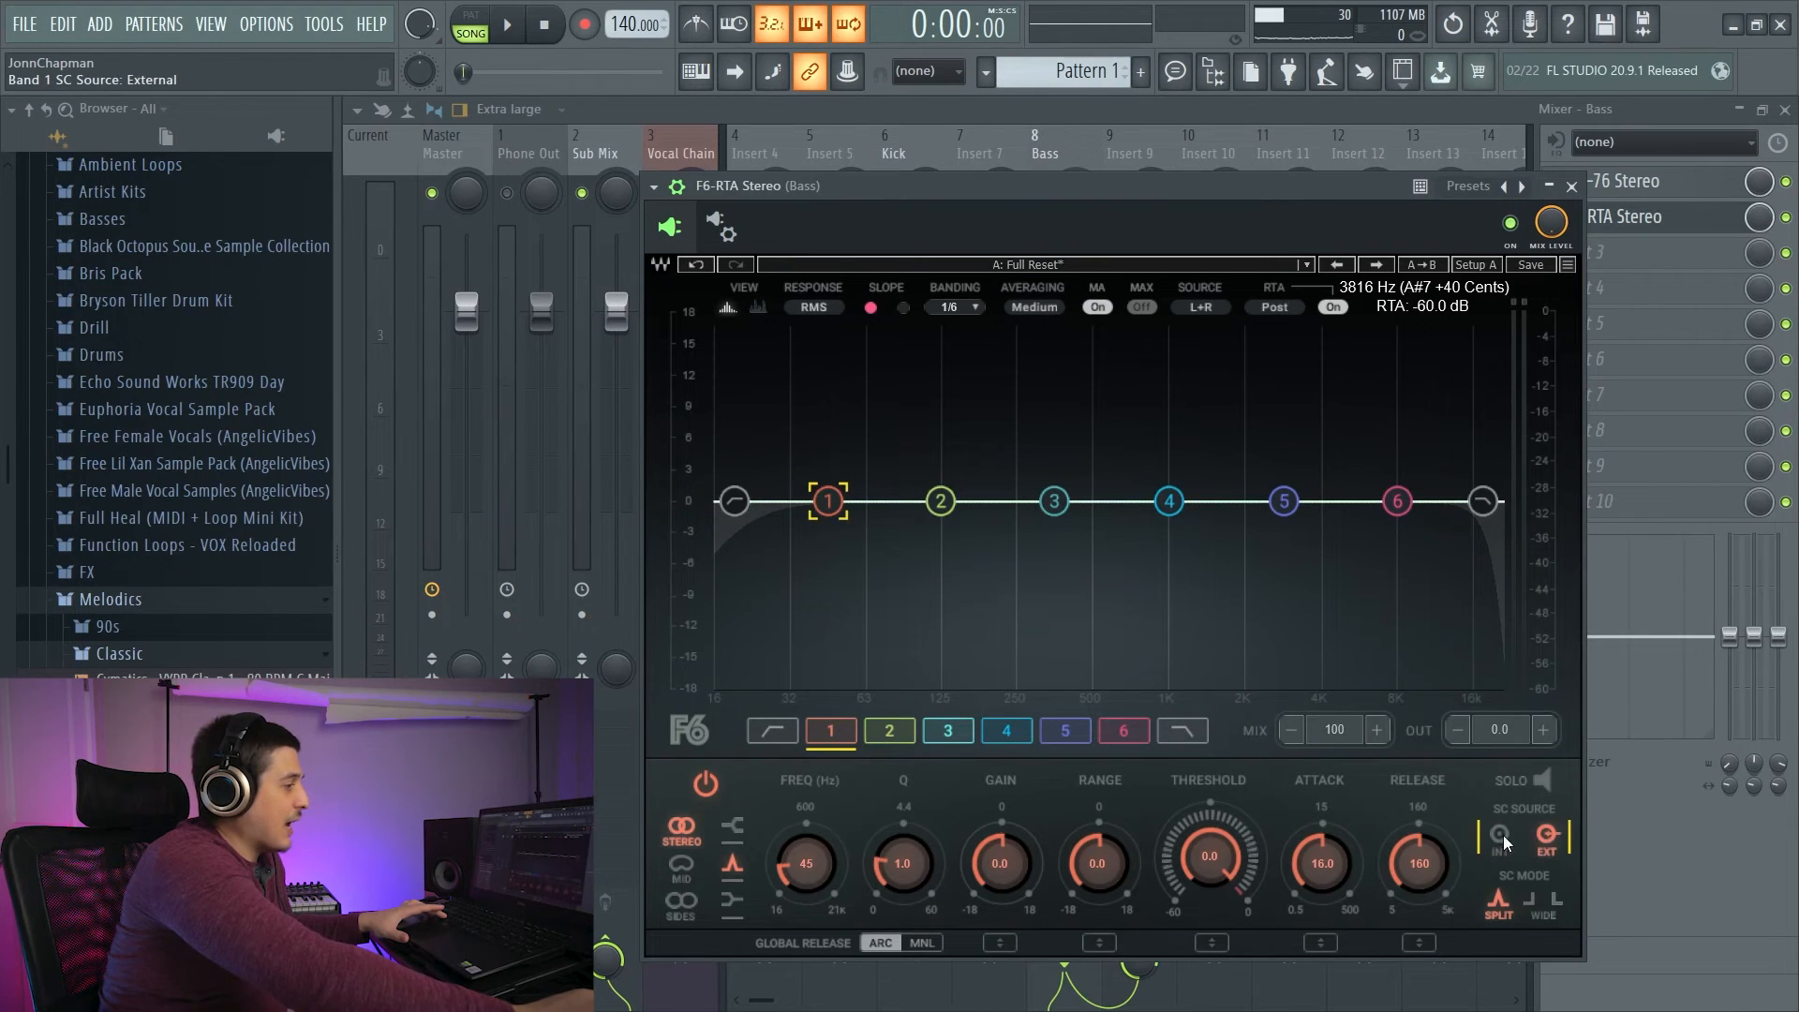
{"action": "left_click", "coordinate": [1499, 835]}
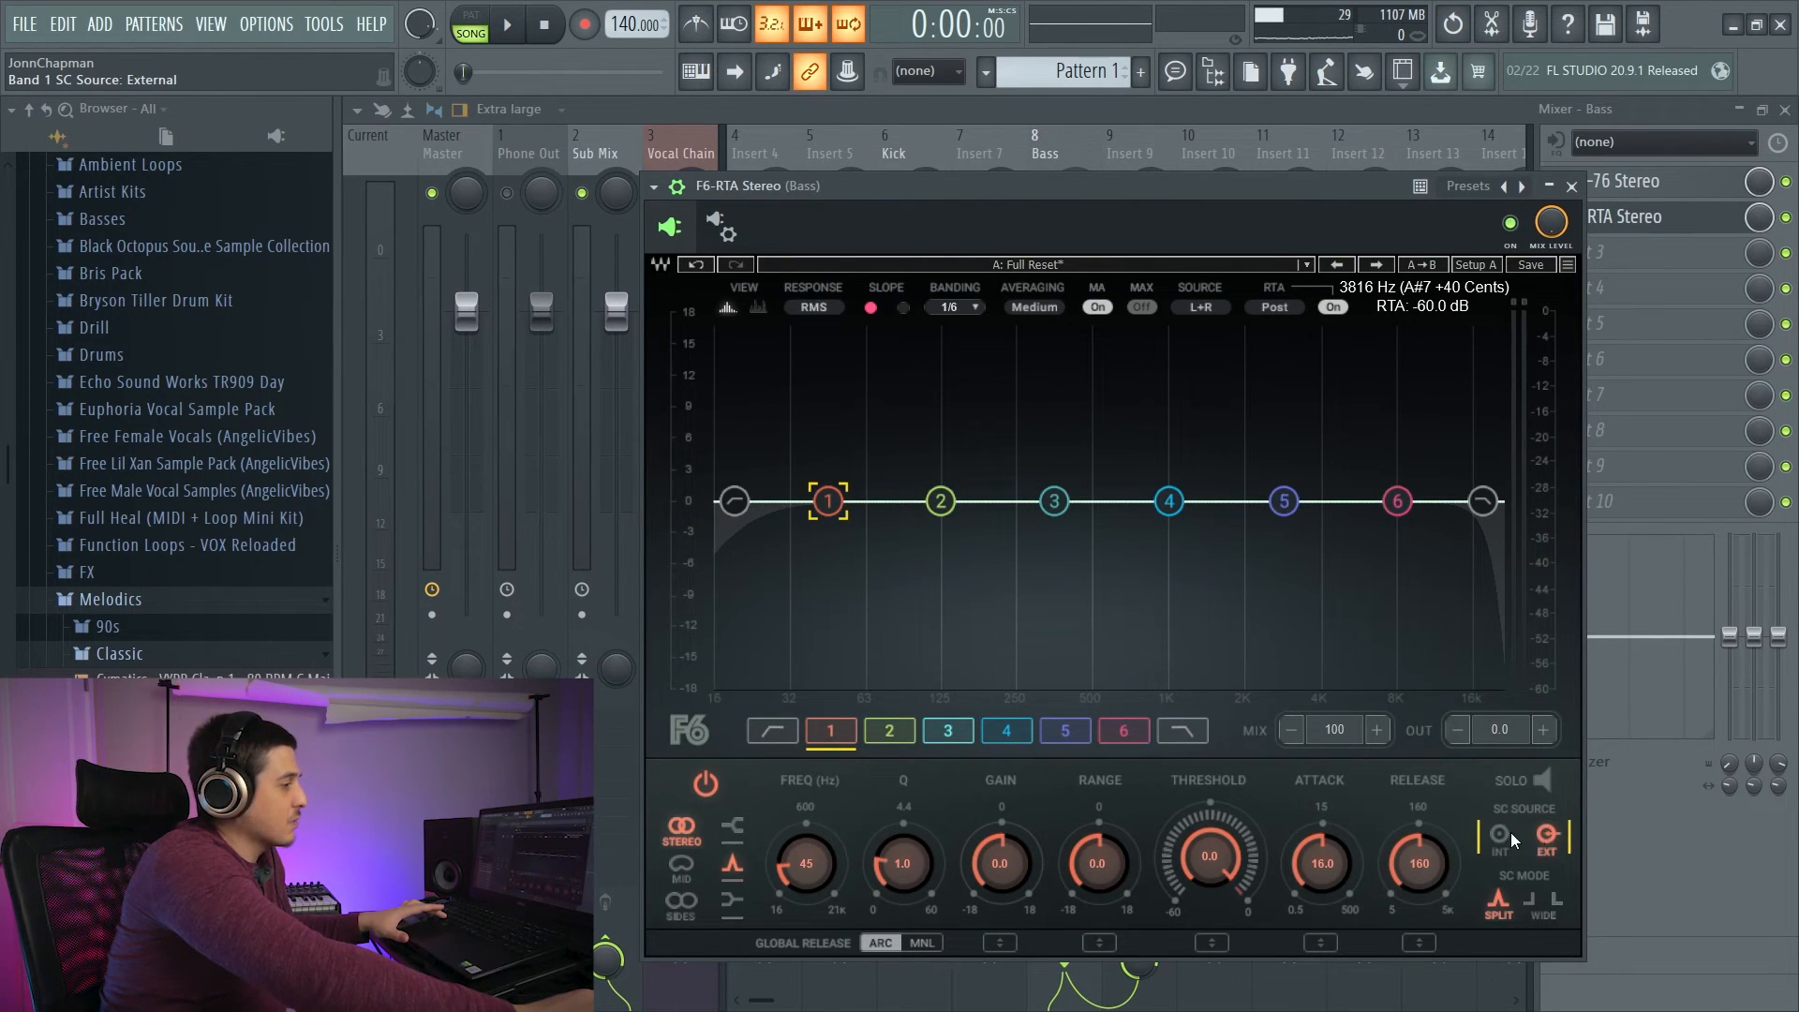
{"action": "left_click", "coordinate": [1544, 838]}
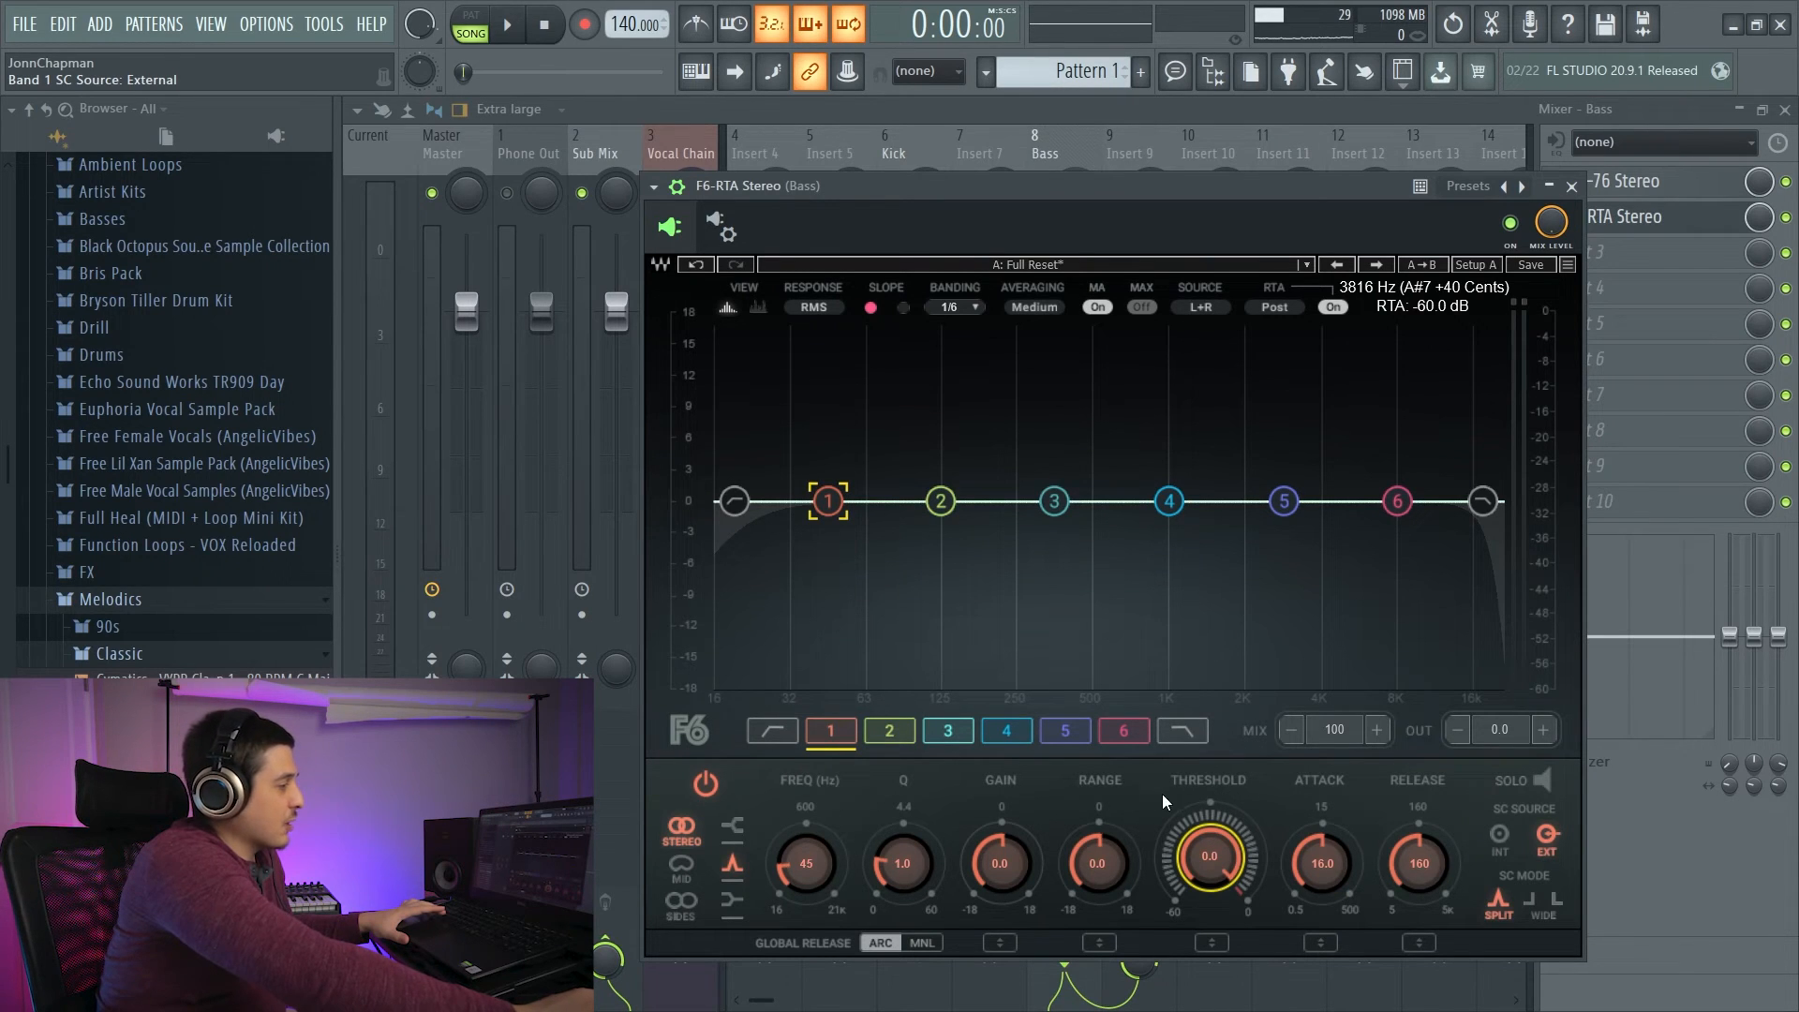
Tune F6-RTA Stereo's band 1 to about 69 Hz with range -15.1 and threshold -14.9, and close the plugin window.
{"action": "left_click_drag", "start_coordinate": [1097, 863], "coordinate": [1097, 869]}
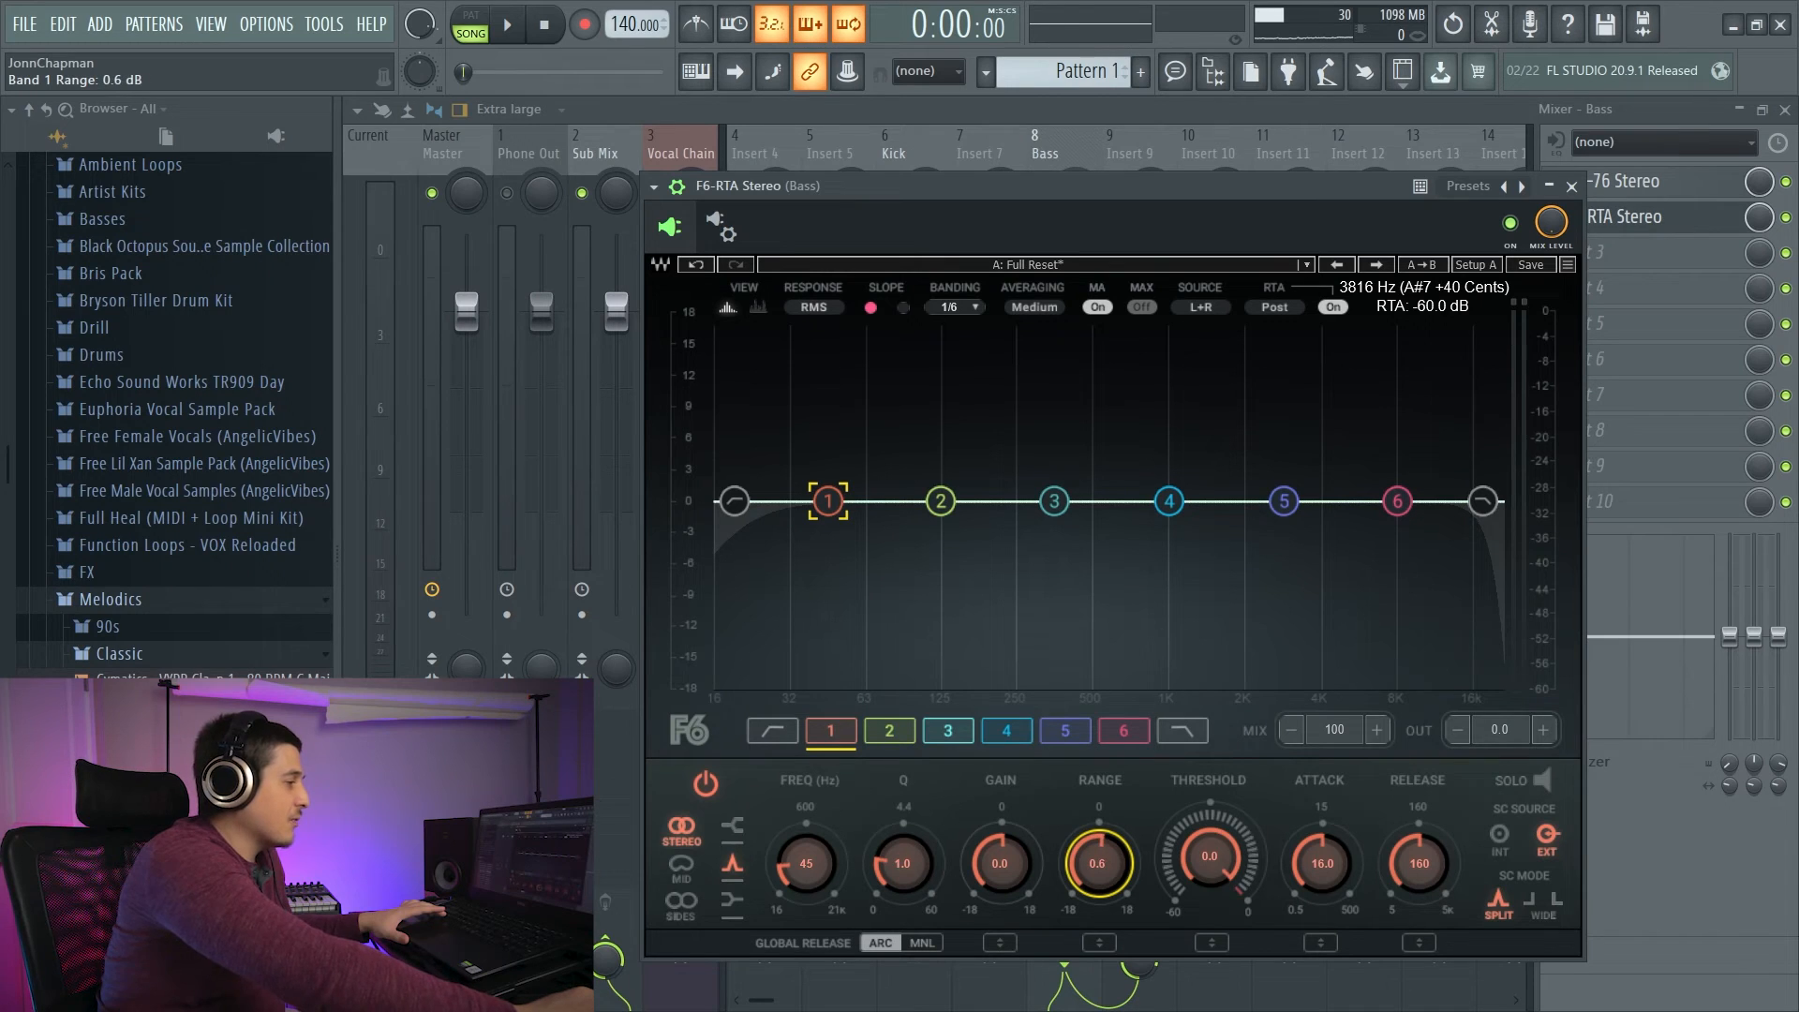
{"action": "left_click_drag", "start_coordinate": [1097, 863], "coordinate": [1097, 873]}
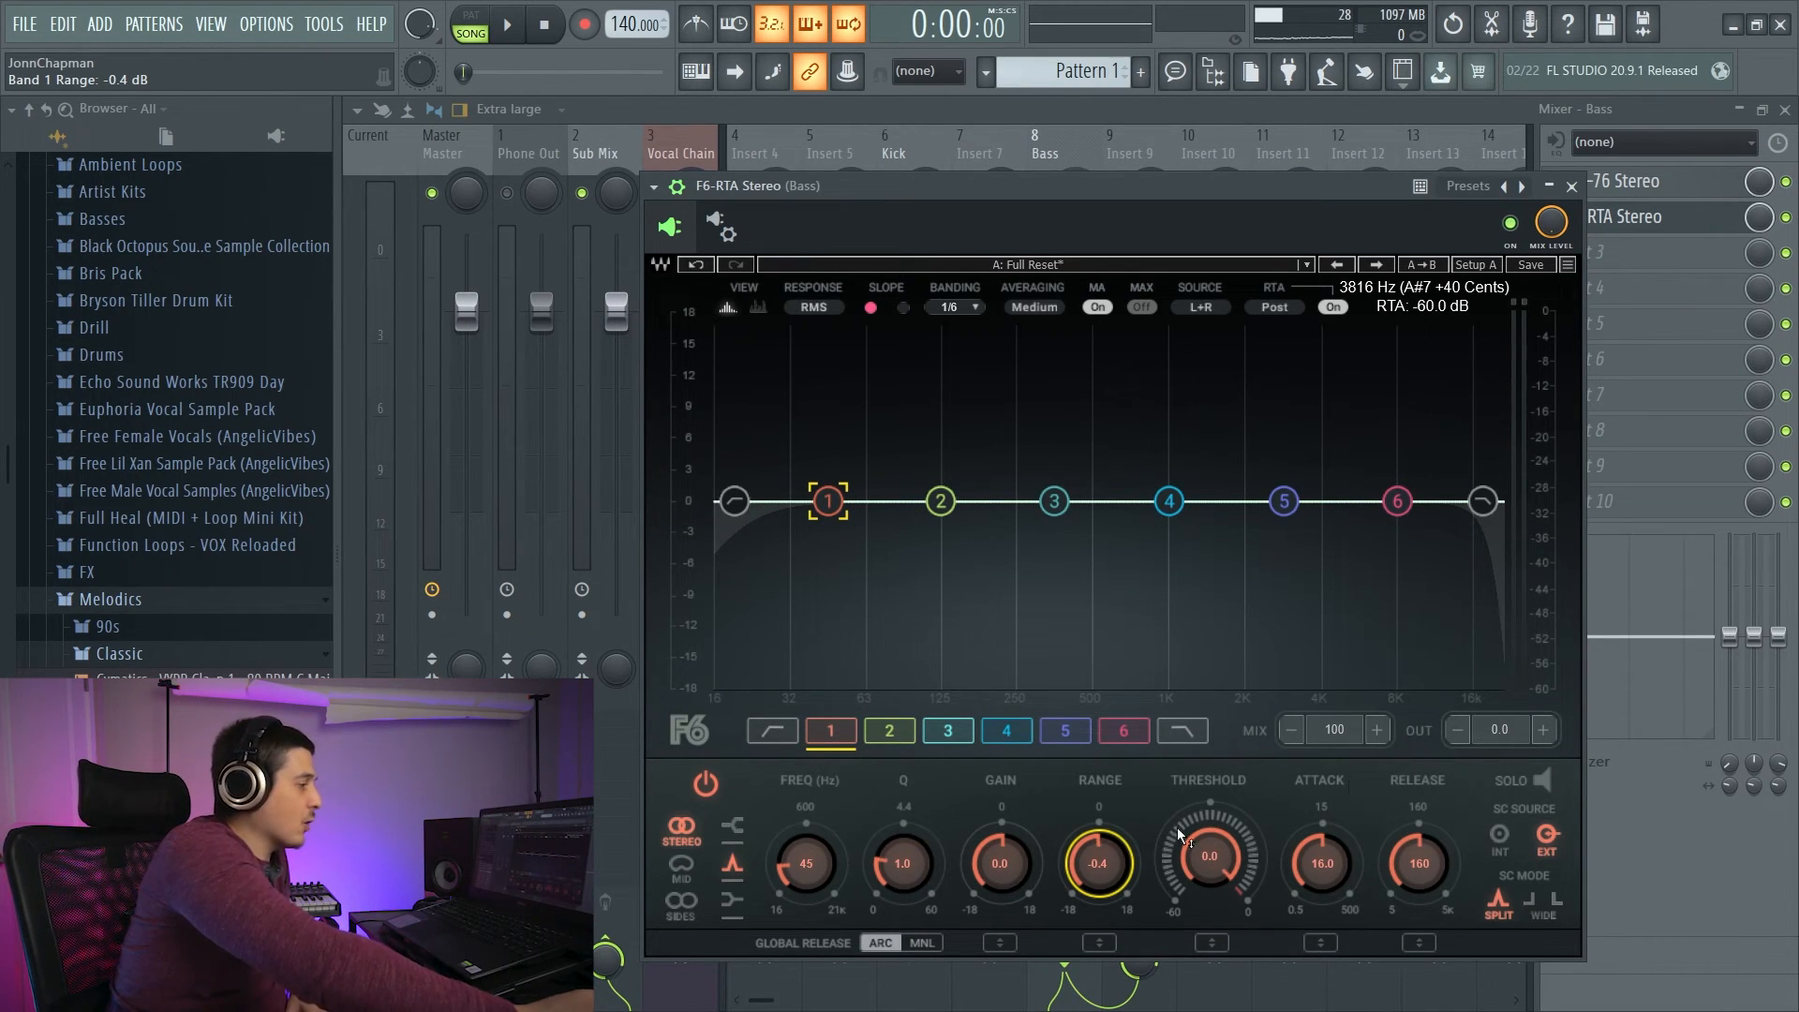
{"action": "left_click_drag", "start_coordinate": [831, 499], "coordinate": [863, 500]}
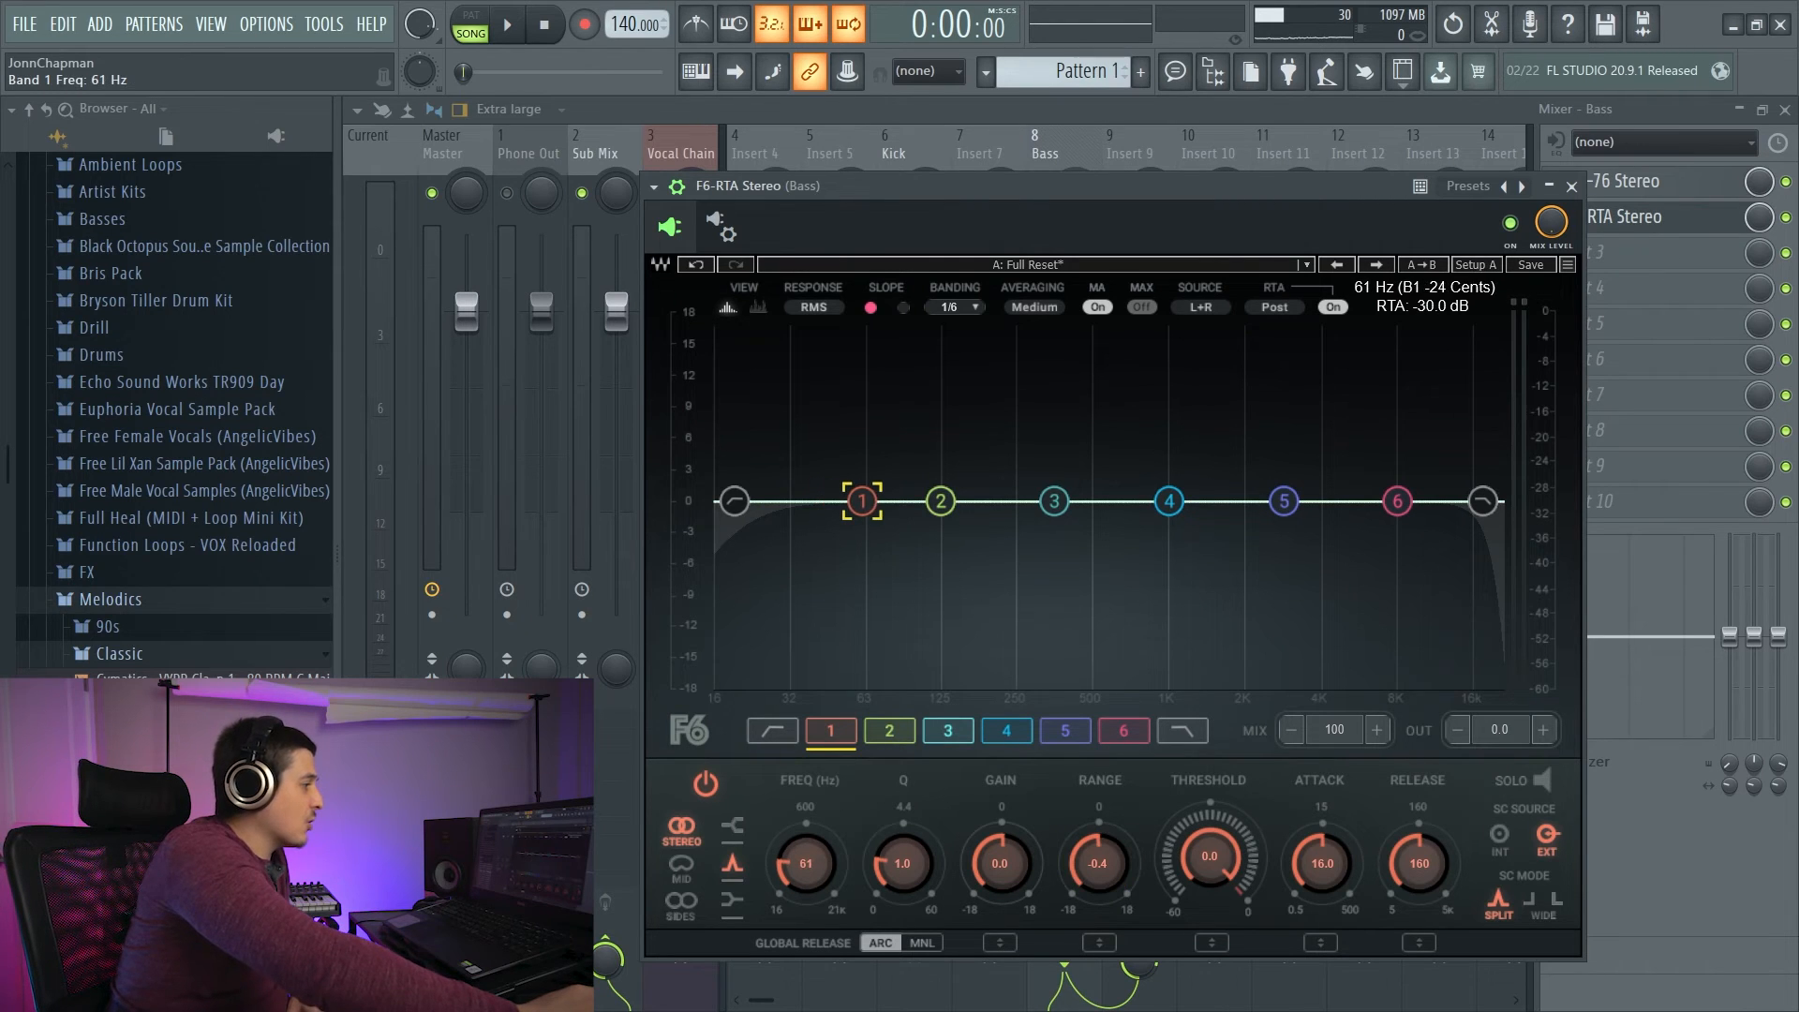
{"action": "left_click_drag", "start_coordinate": [1204, 845], "coordinate": [1197, 890]}
{"action": "left_click_drag", "start_coordinate": [1093, 847], "coordinate": [1089, 907]}
{"action": "left_click_drag", "start_coordinate": [863, 501], "coordinate": [875, 503]}
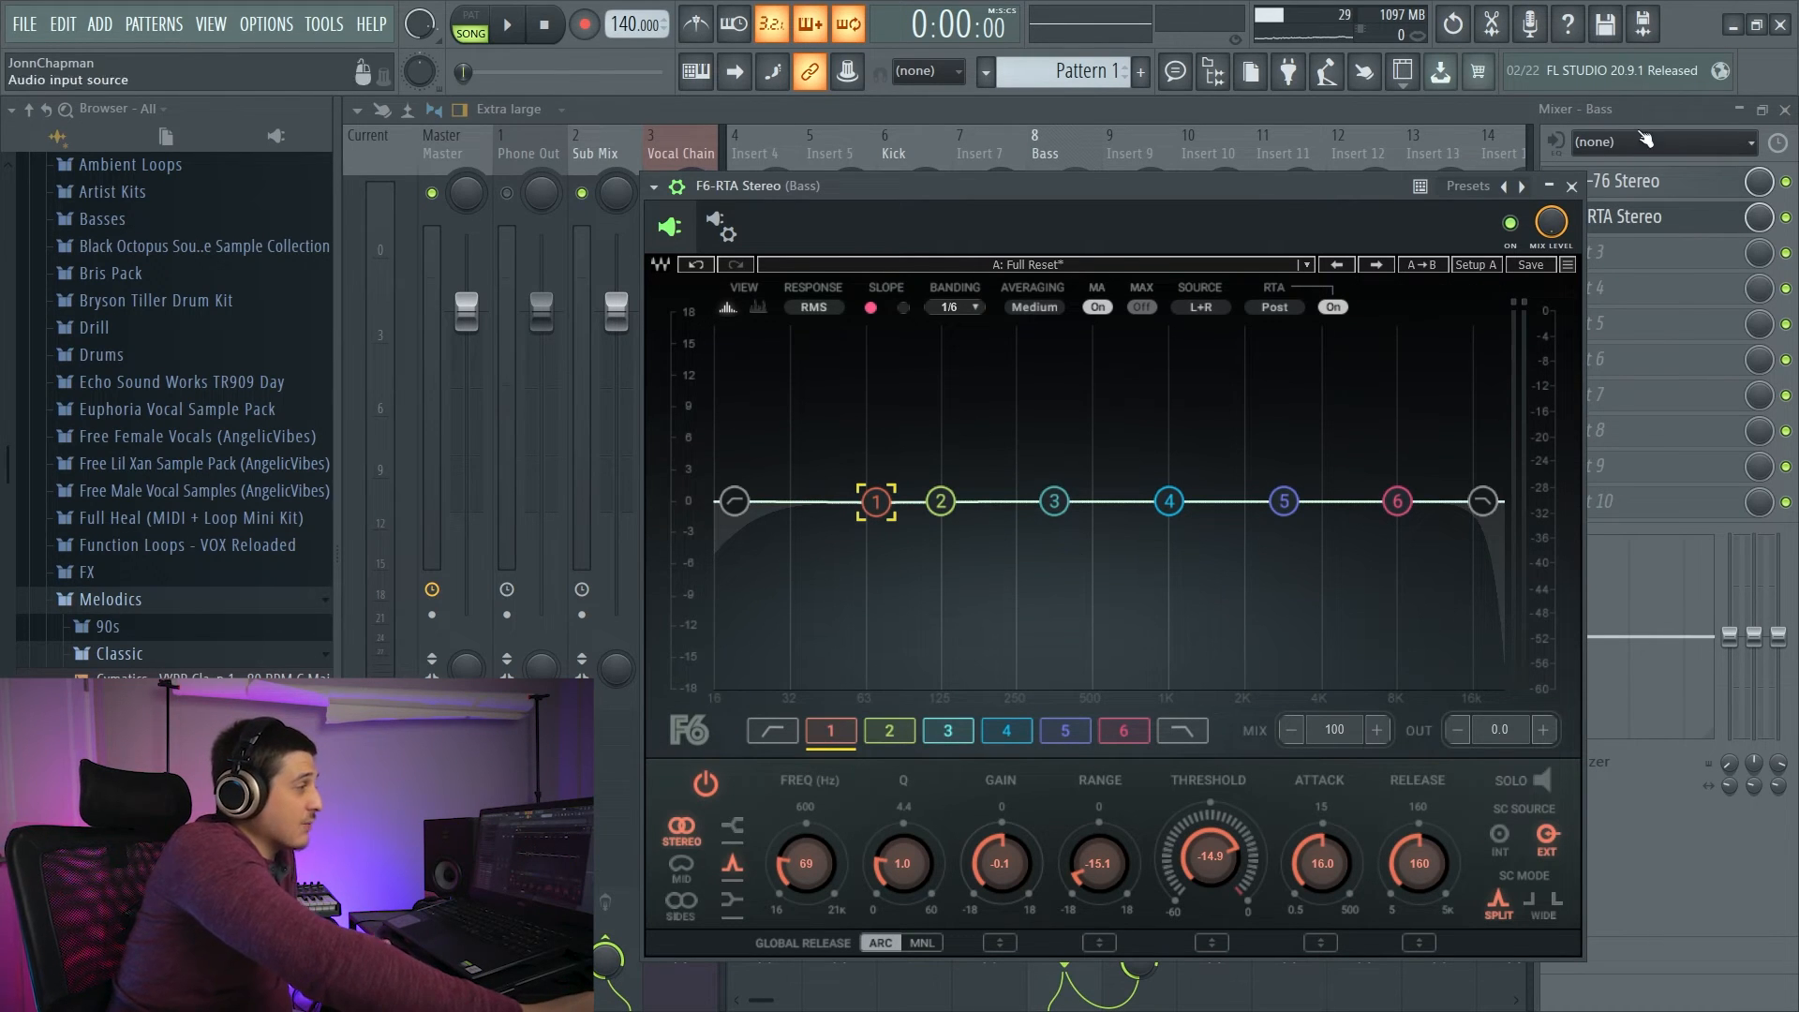
{"action": "left_click", "coordinate": [1572, 186]}
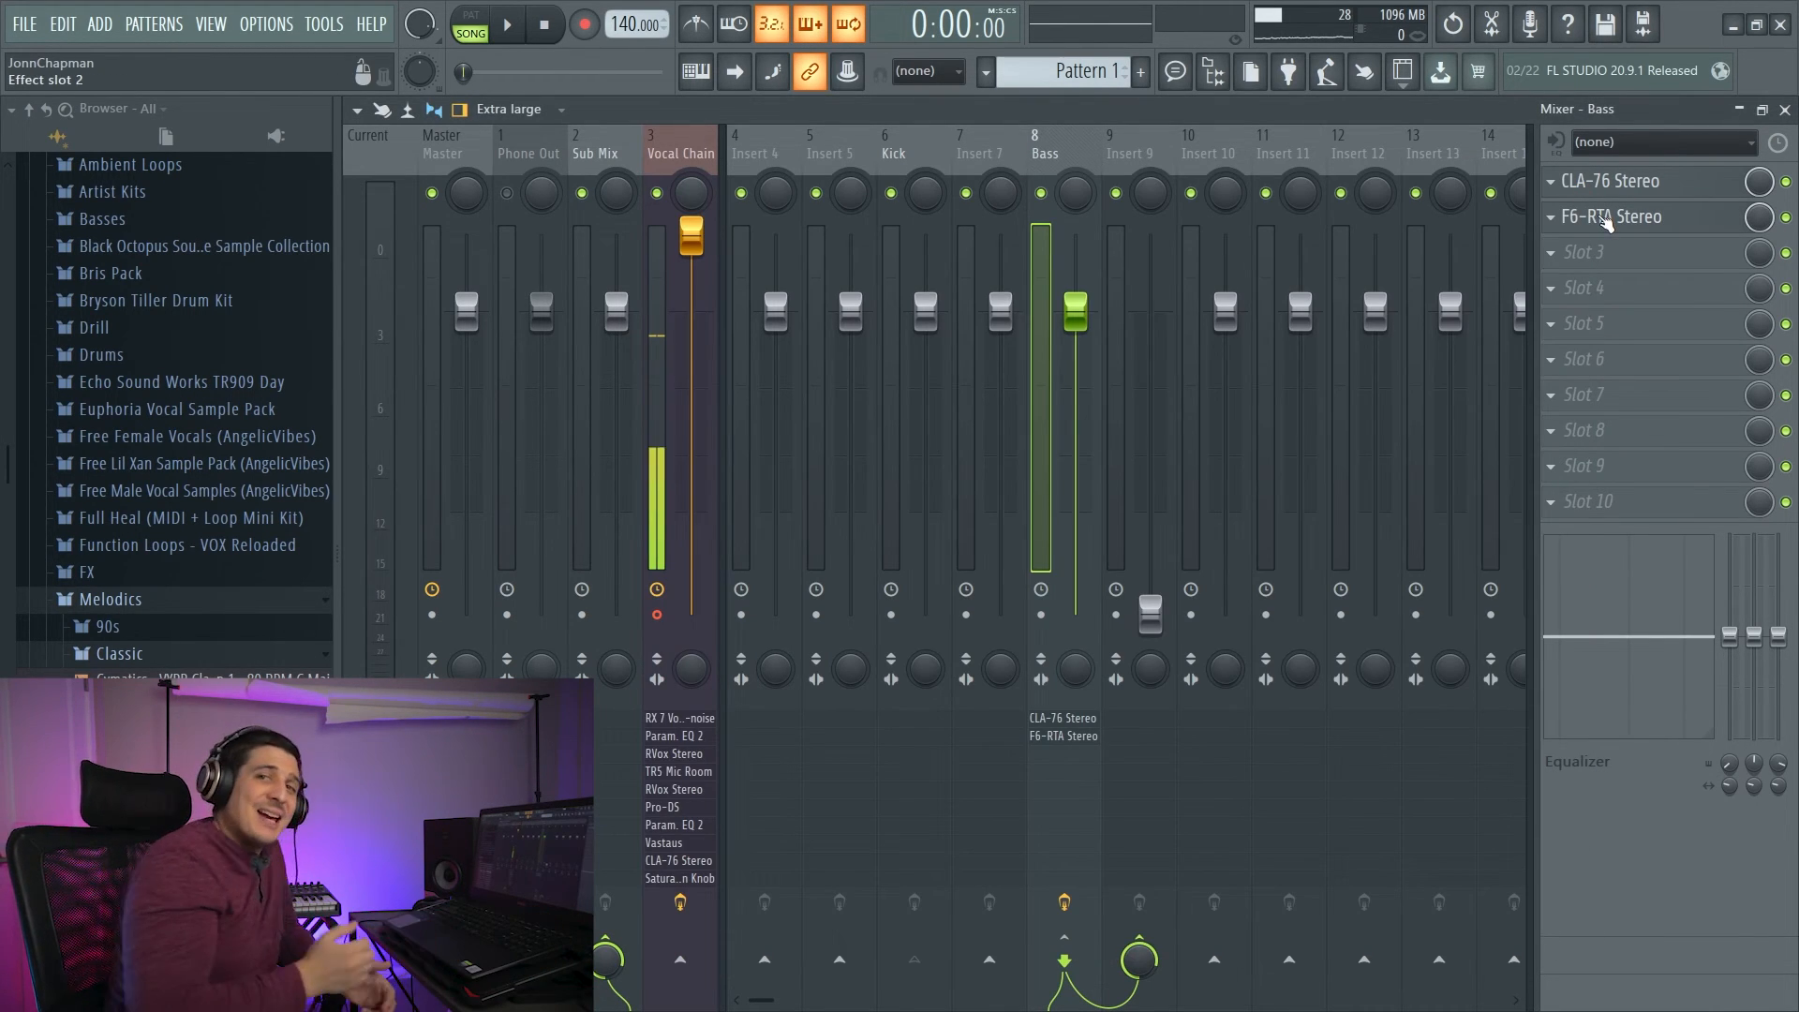
Reopen F6-RTA Stereo and examine the wrapper processing connections of CLA-76 Stereo on the Bass track.
{"action": "left_click", "coordinate": [1607, 220]}
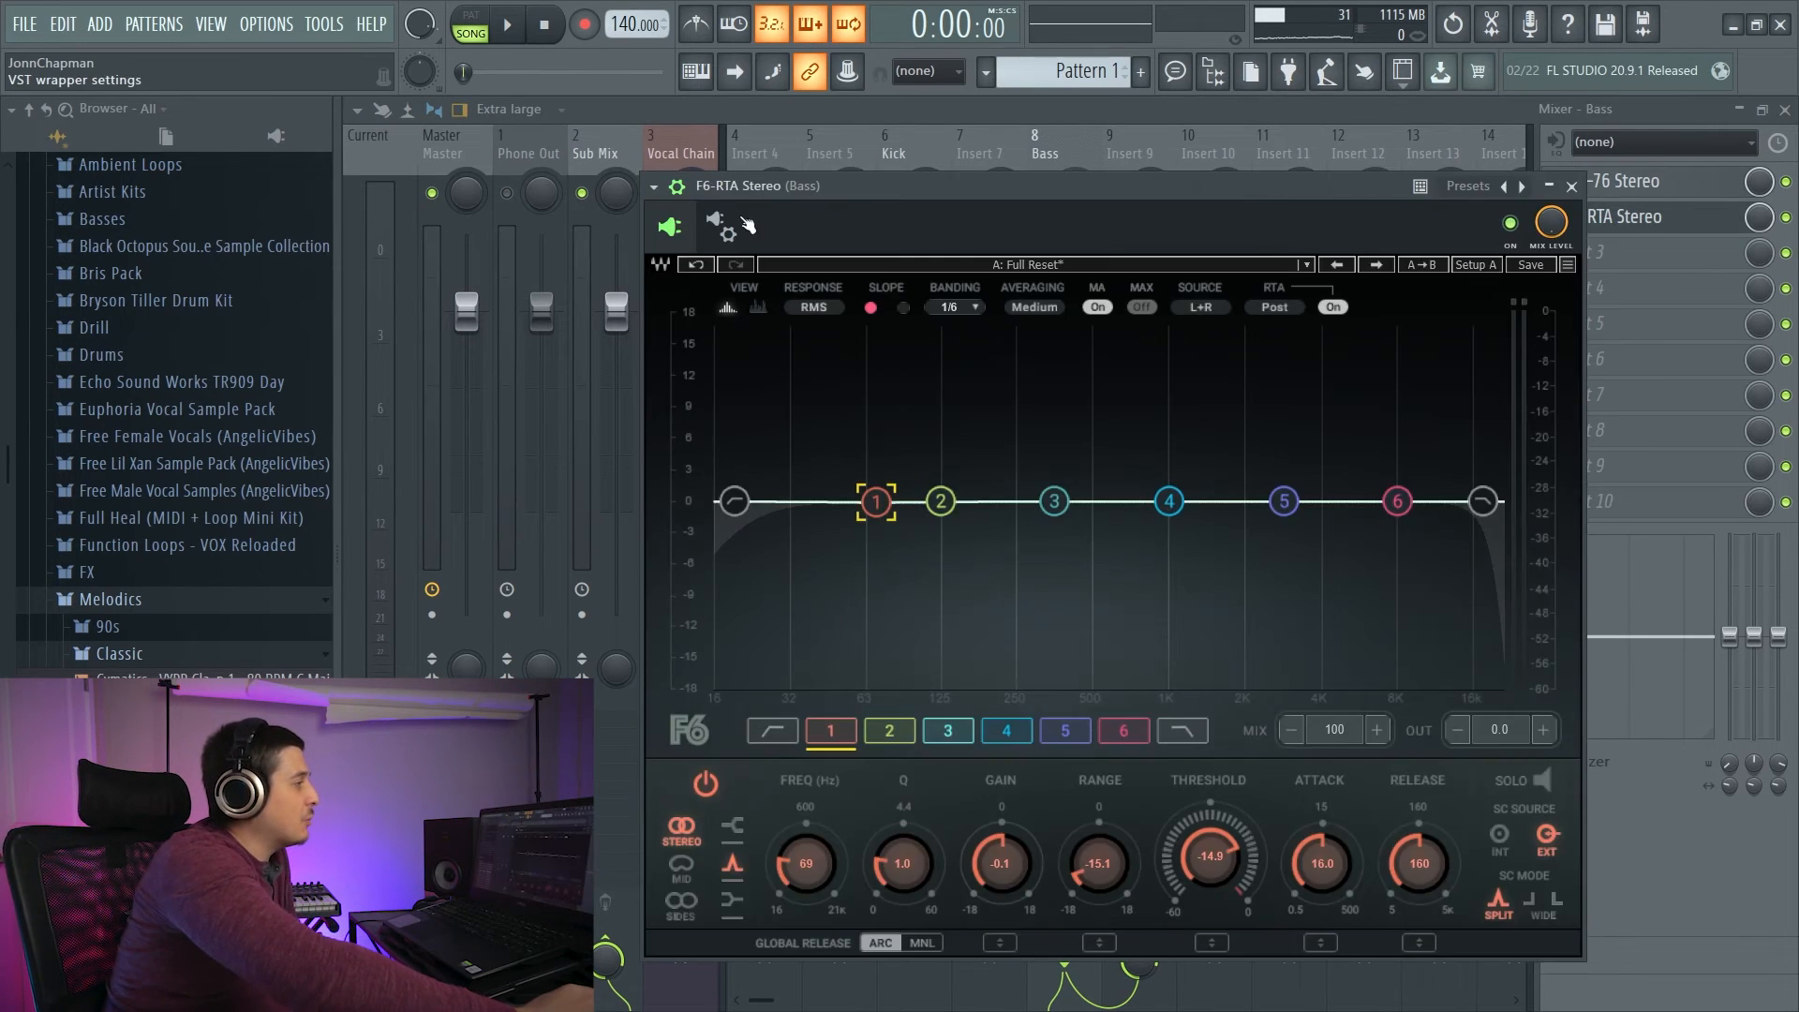
{"action": "left_click_drag", "start_coordinate": [724, 561], "coordinate": [723, 576]}
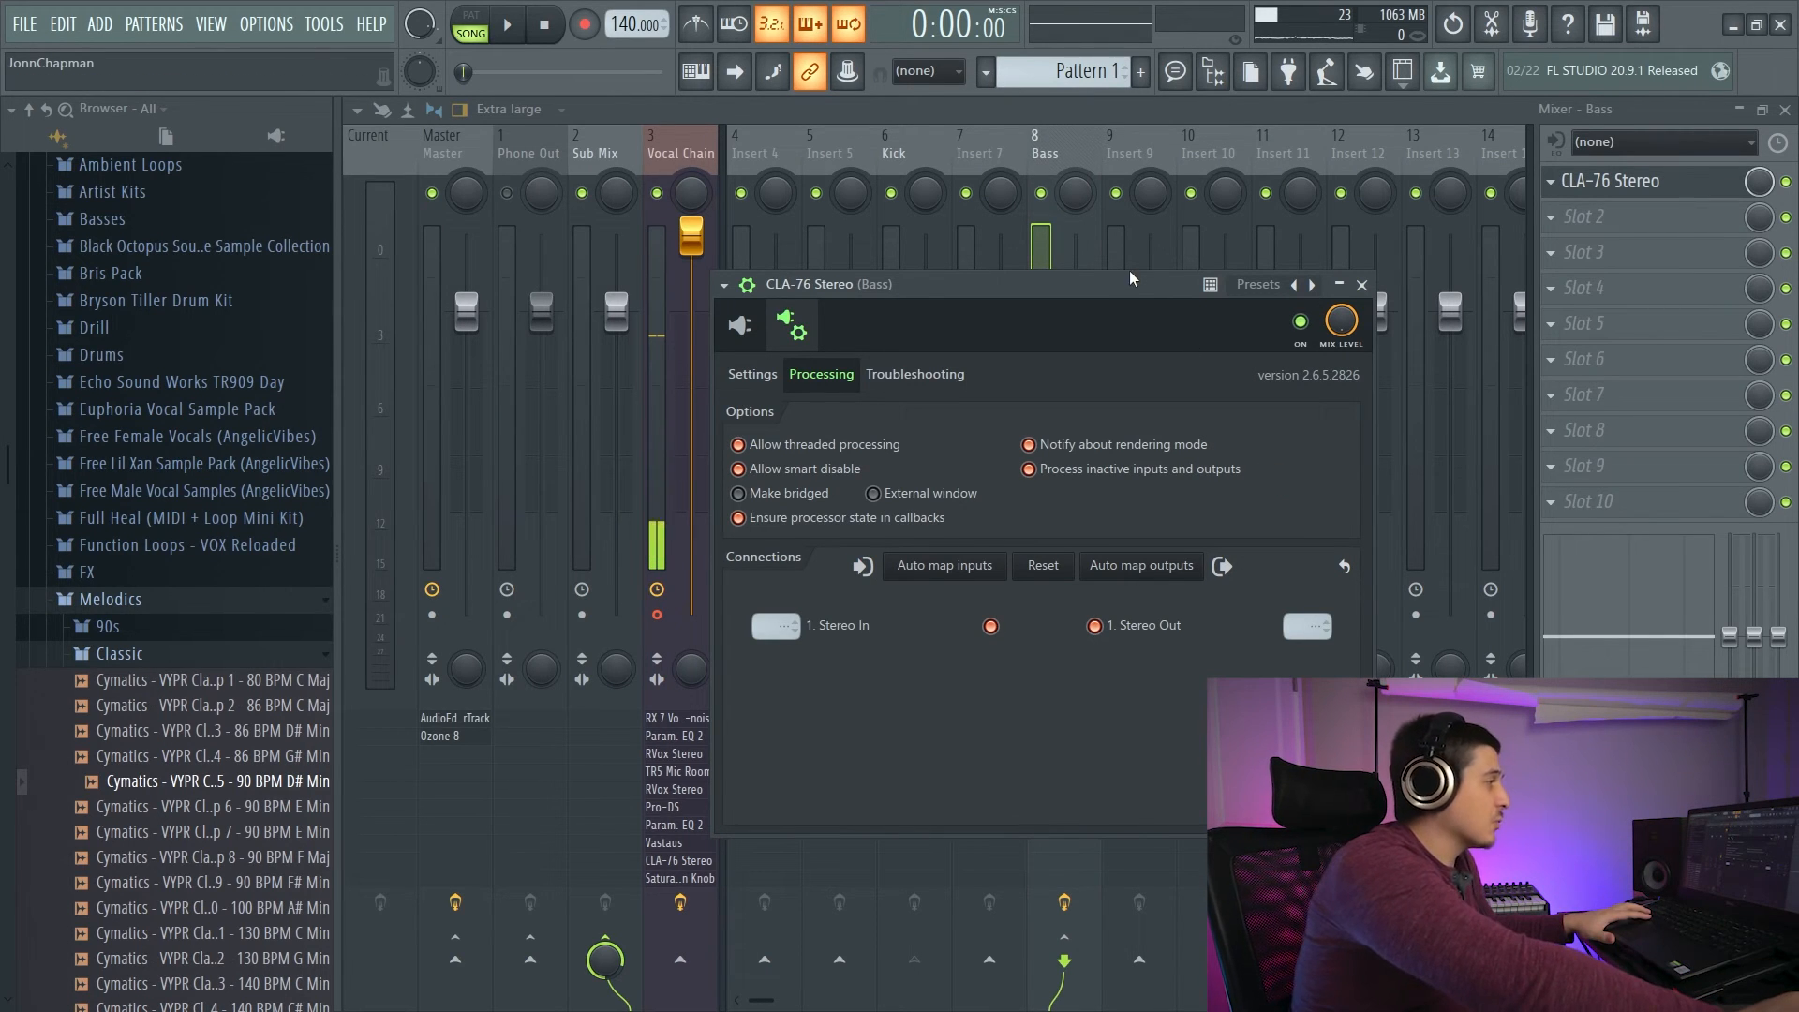
{"action": "left_click_drag", "start_coordinate": [1130, 278], "coordinate": [1036, 333]}
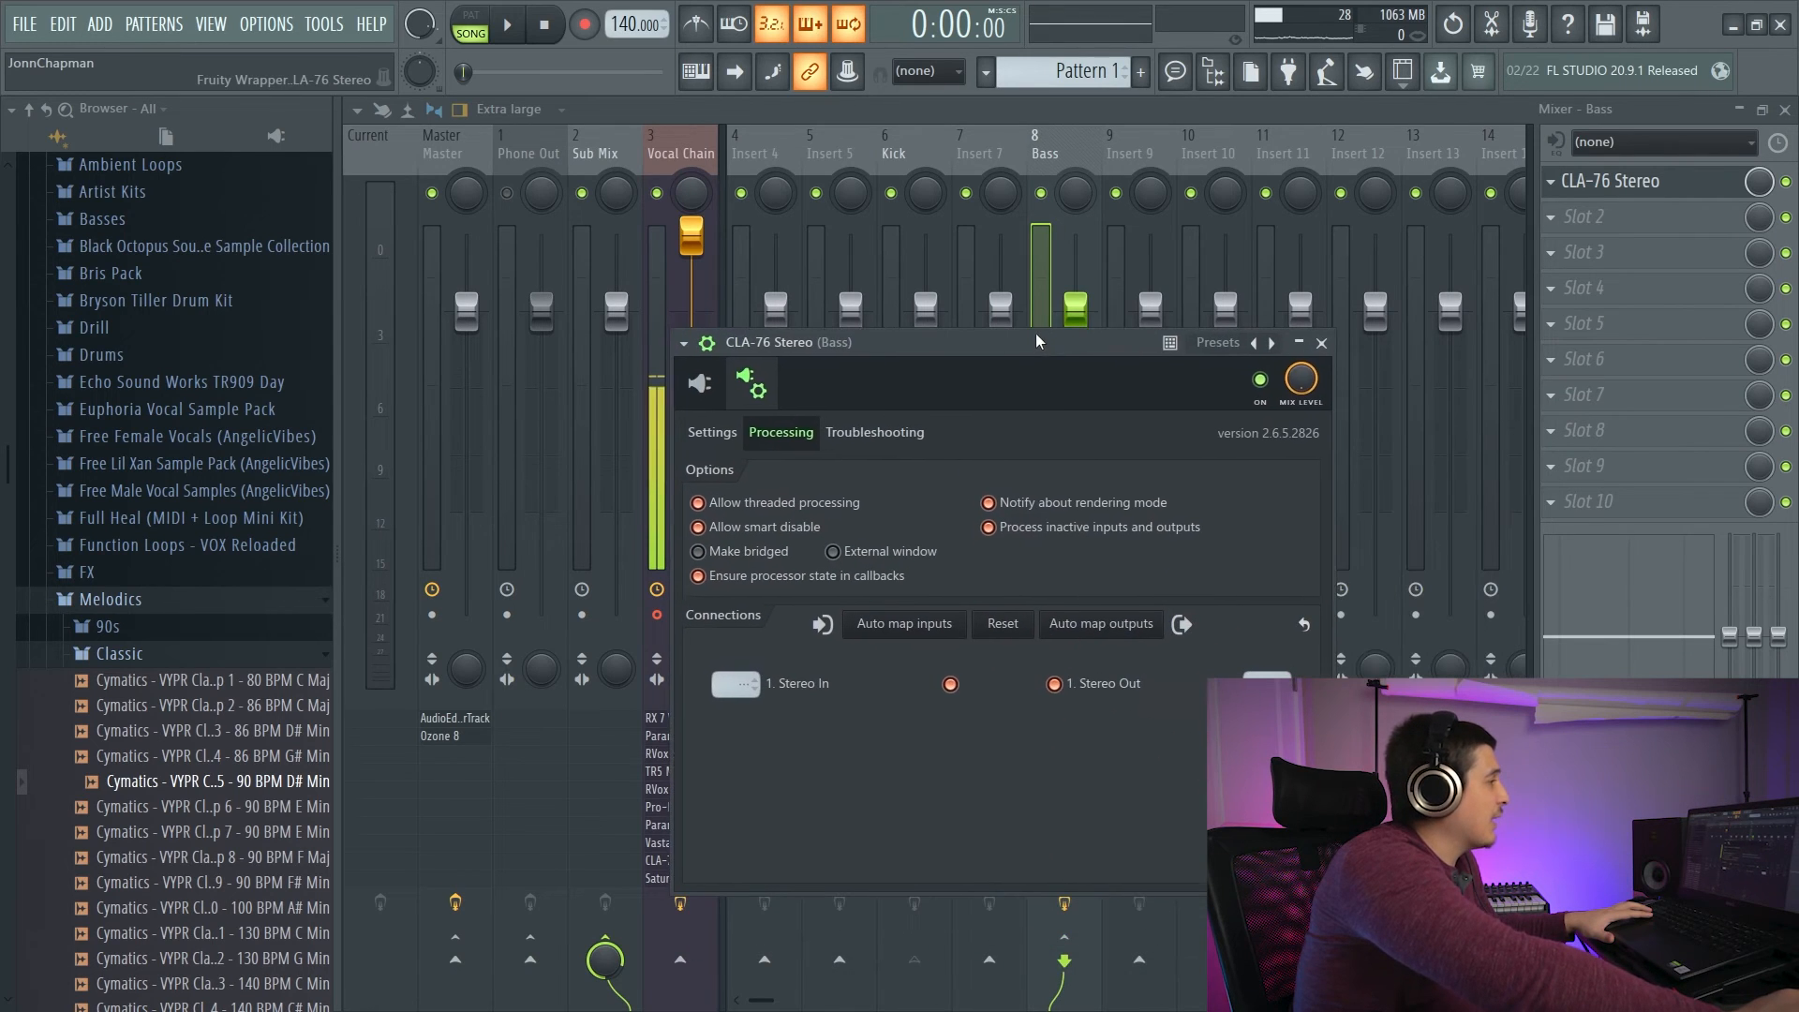
Add Fruity Send to the Bass track's sixth effect slot and move its window clear of the tracks.
{"action": "left_click", "coordinate": [1593, 365]}
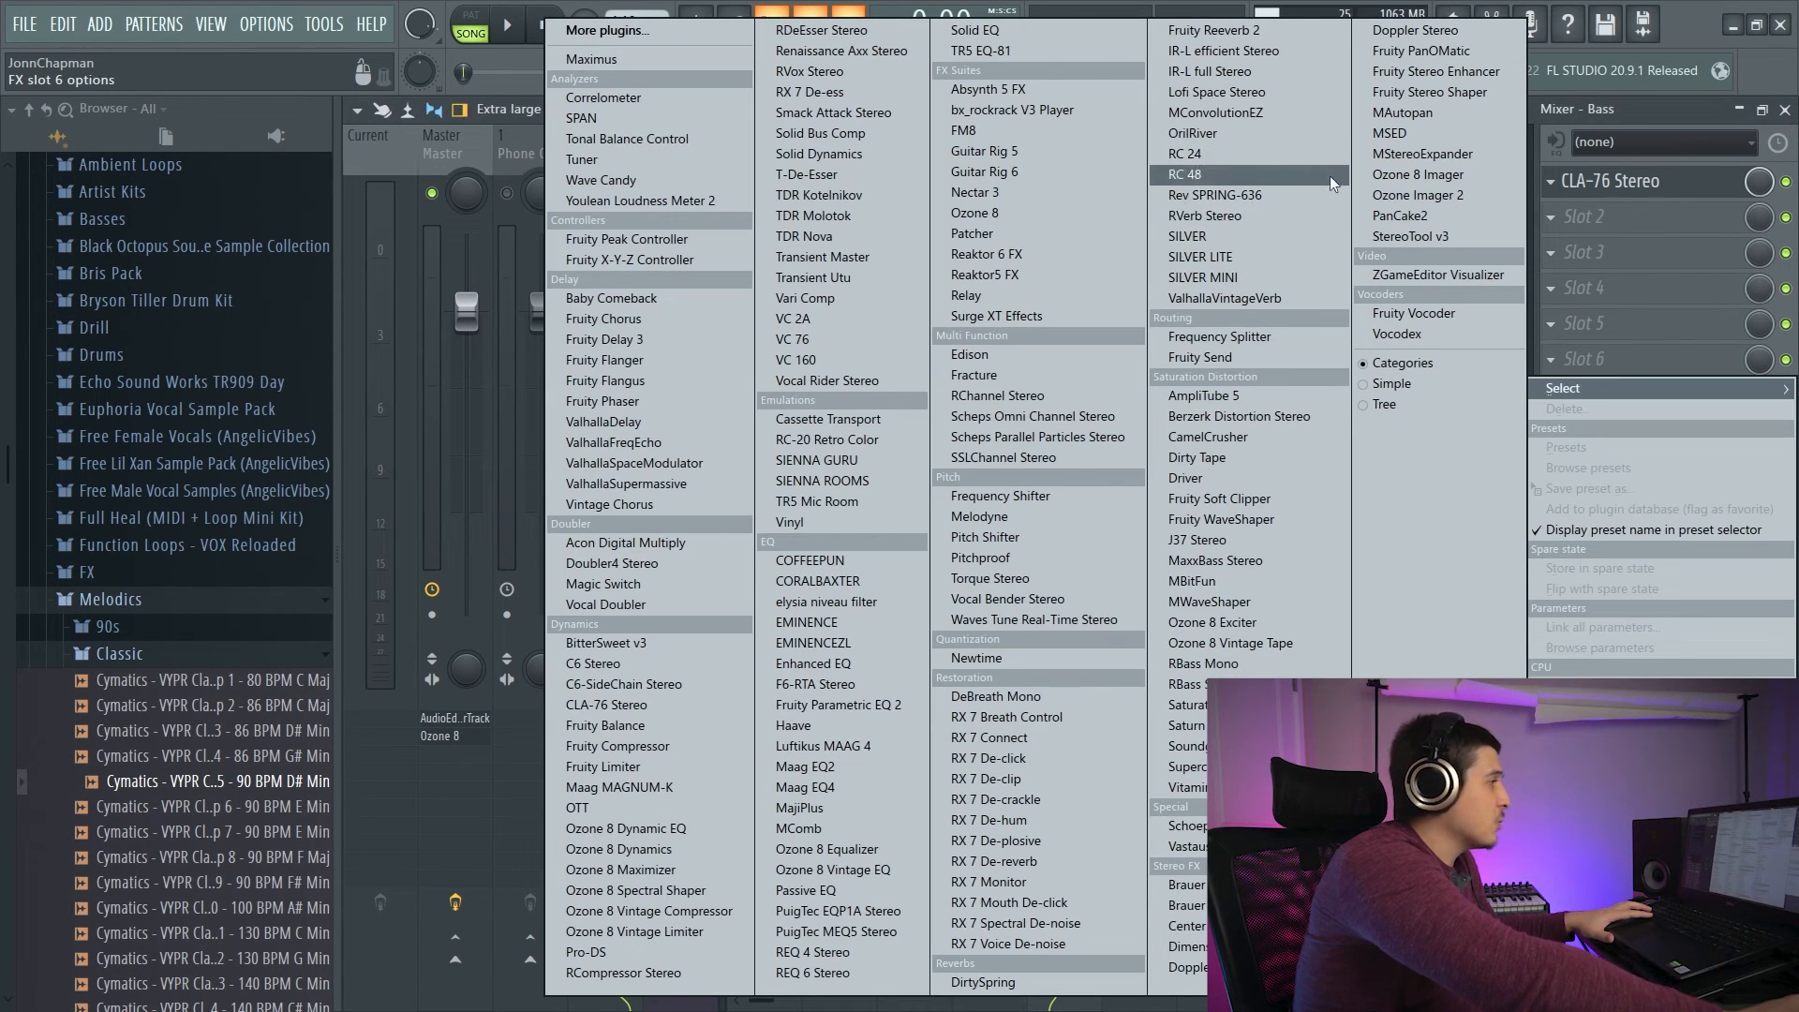
{"action": "left_click", "coordinate": [1267, 358]}
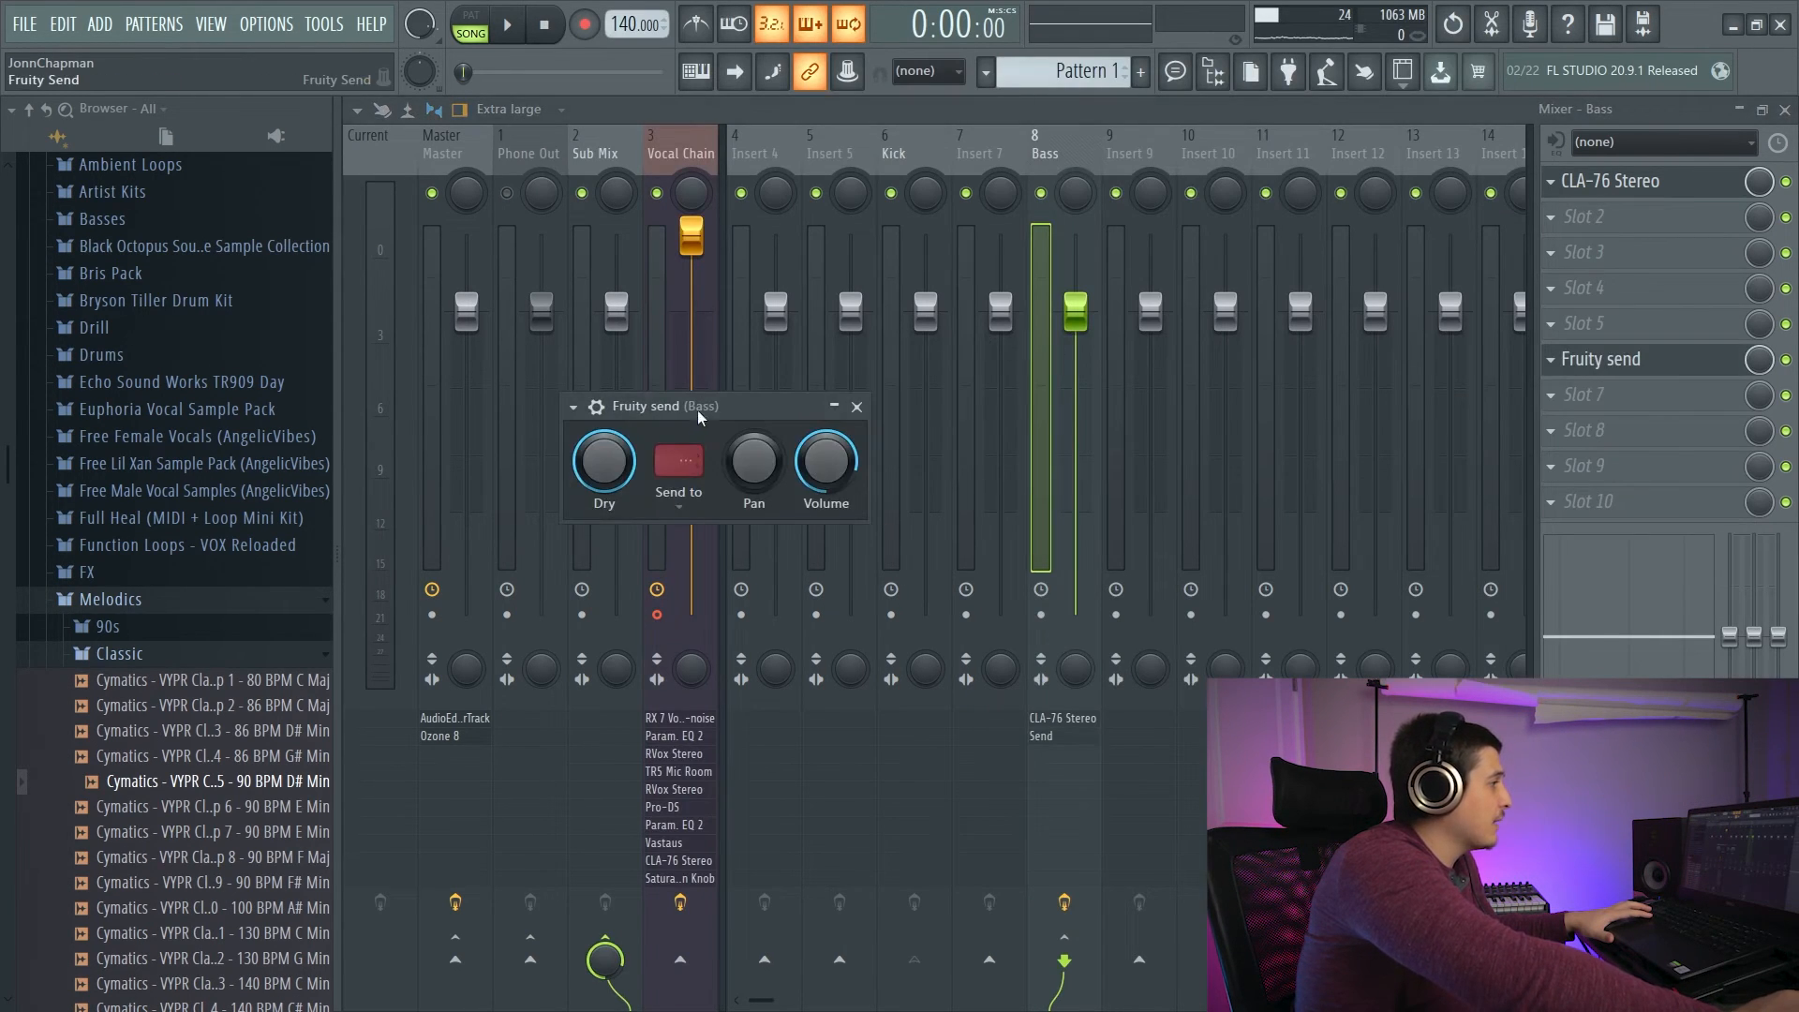
{"action": "left_click_drag", "start_coordinate": [701, 417], "coordinate": [1326, 417]}
Route the Bass track to Insert 9 and lower Insert 9's volume fader all the way.
{"action": "left_click", "coordinate": [1125, 155]}
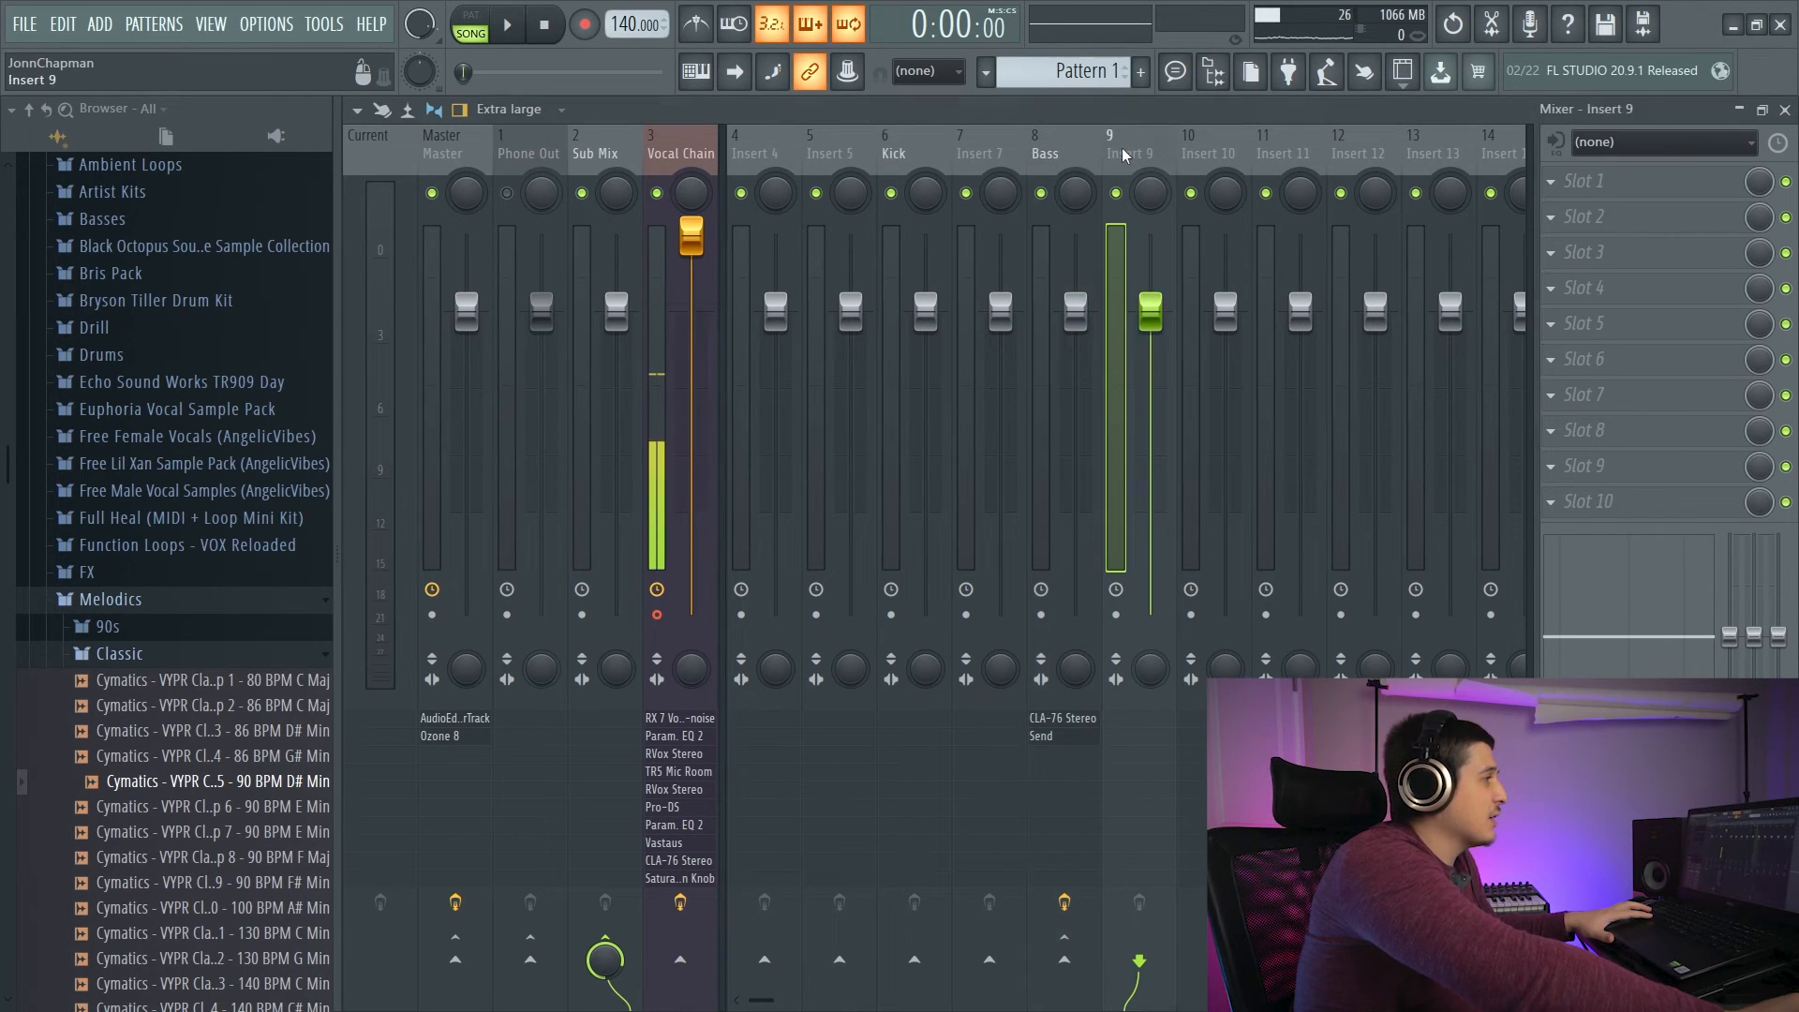
{"action": "left_click", "coordinate": [1044, 148]}
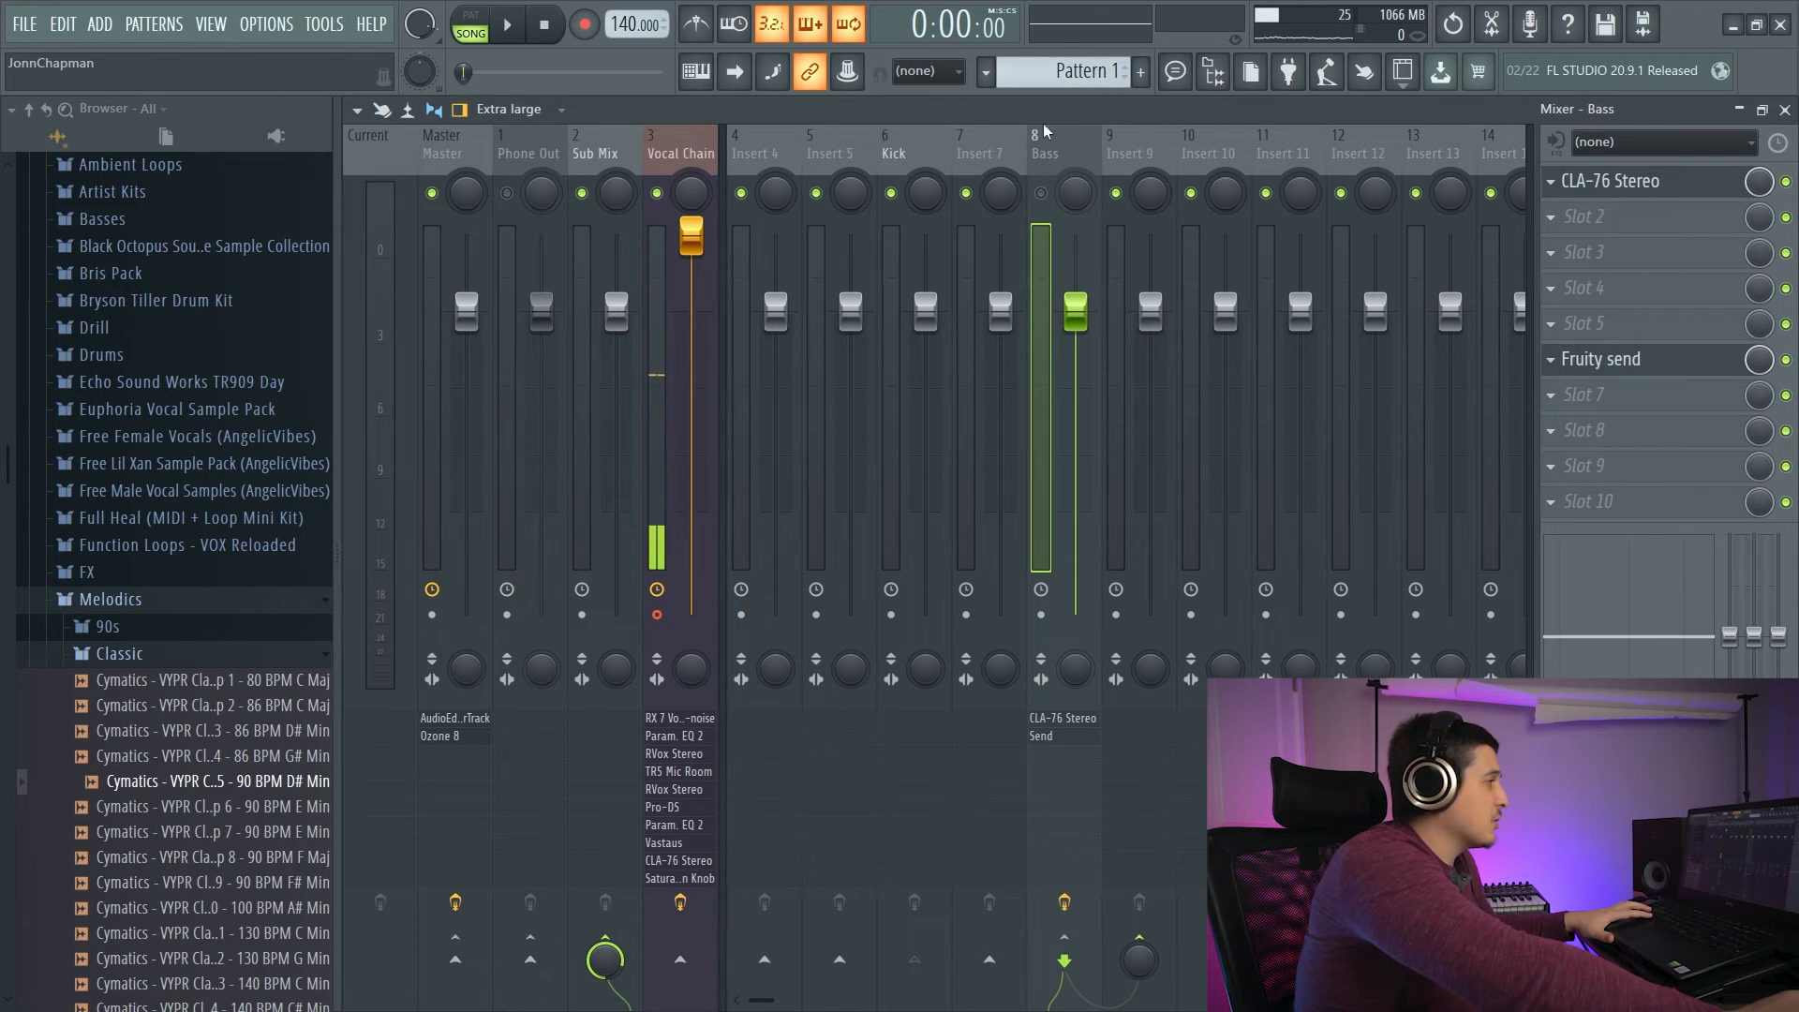
{"action": "left_click", "coordinate": [1116, 241]}
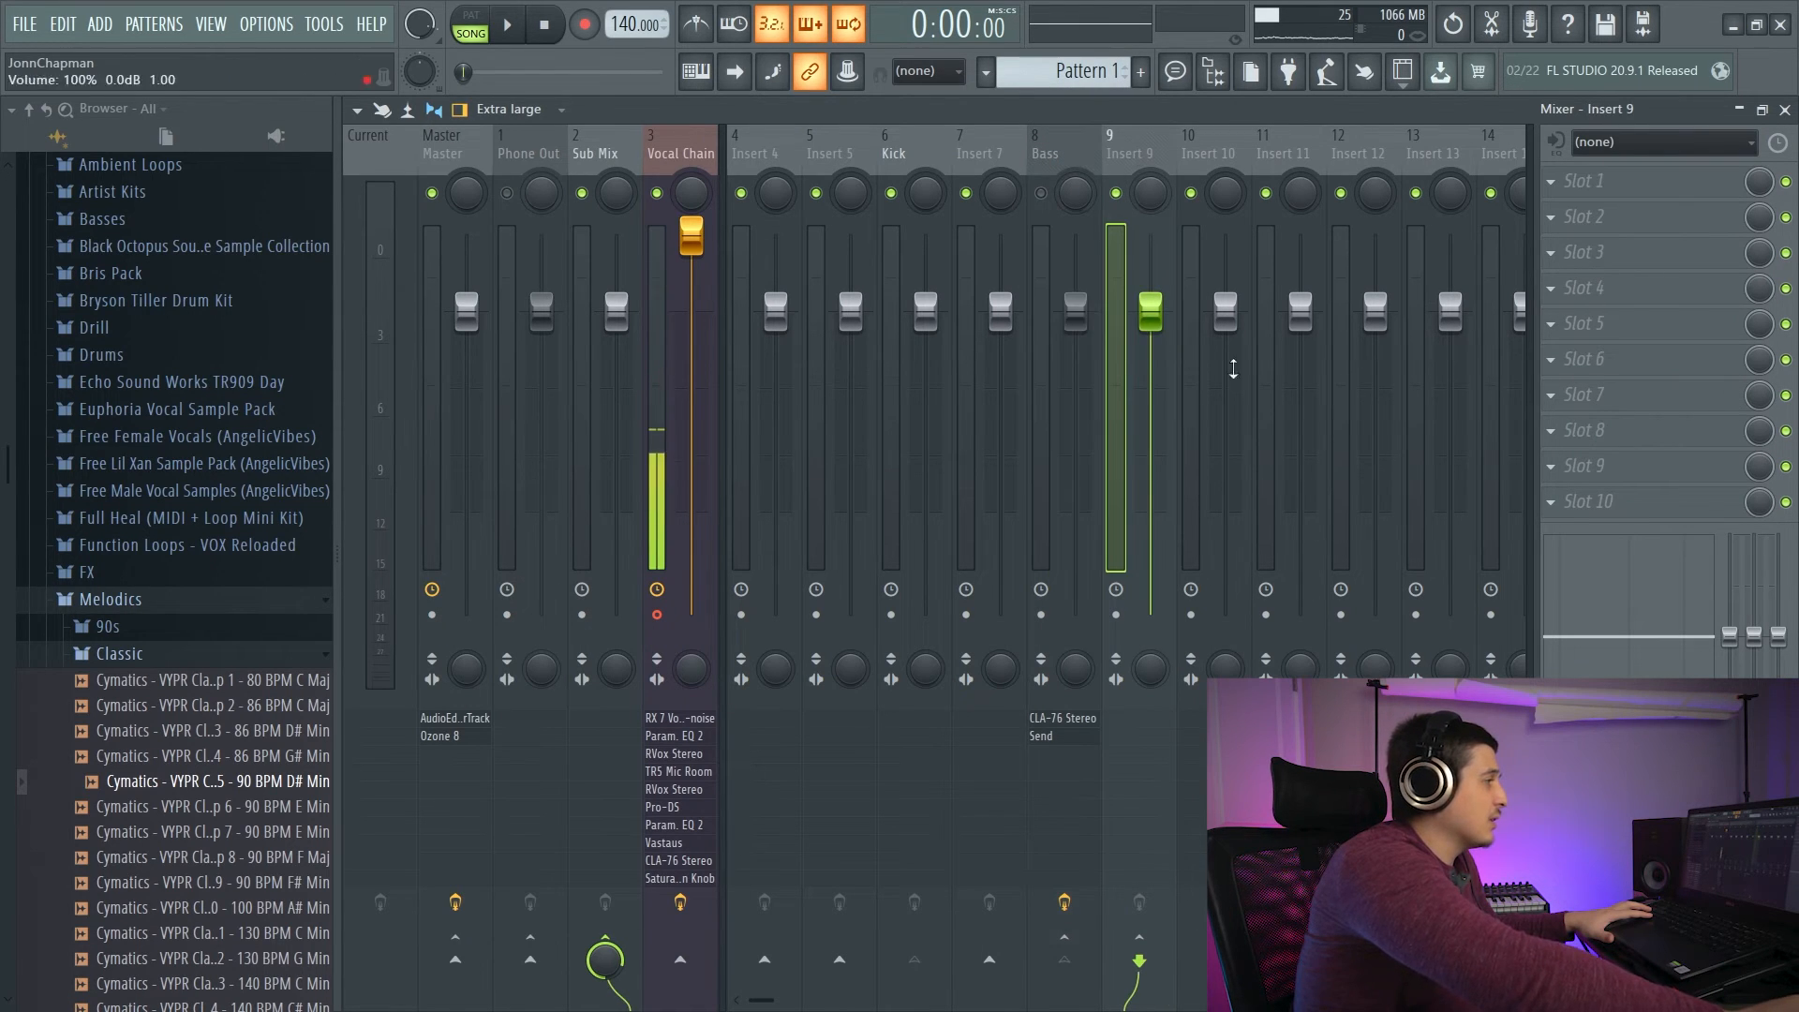
{"action": "left_click_drag", "start_coordinate": [1150, 309], "coordinate": [1150, 614]}
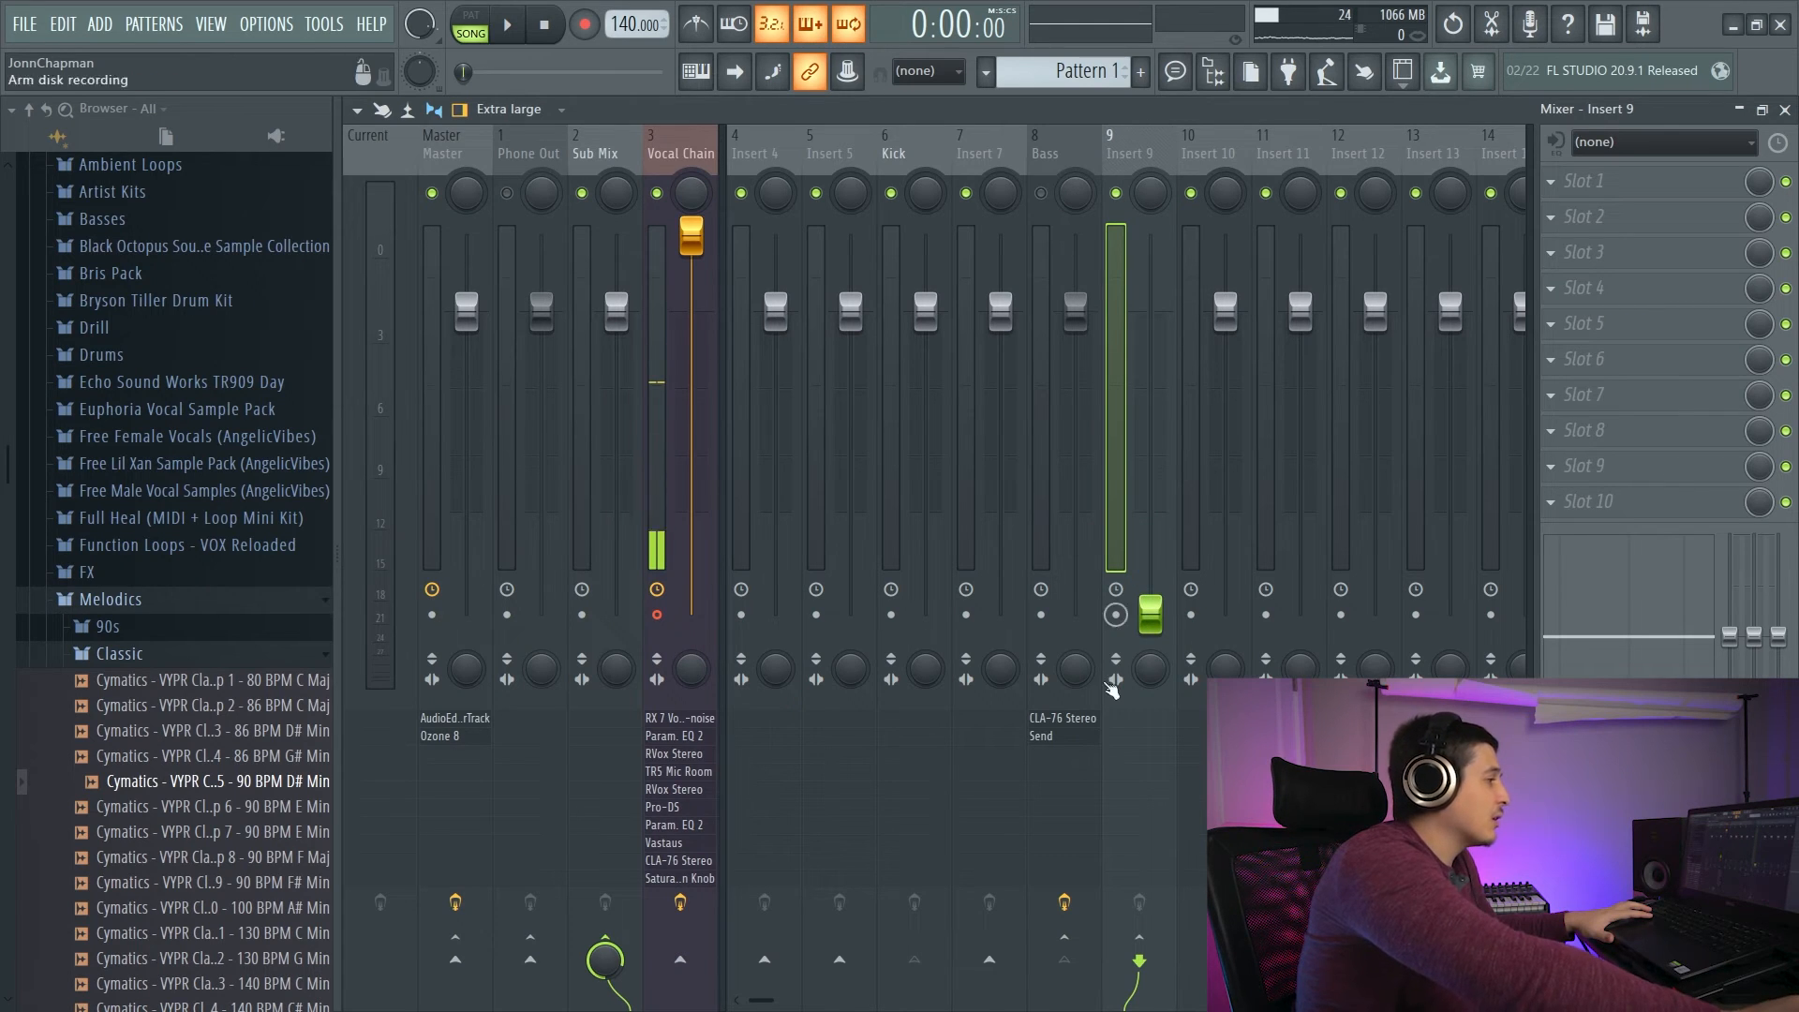
Set the Bass track's Fruity Send destination to Insert 9 and close the plugin window.
{"action": "left_click", "coordinate": [1081, 738]}
{"action": "left_click", "coordinate": [1616, 361]}
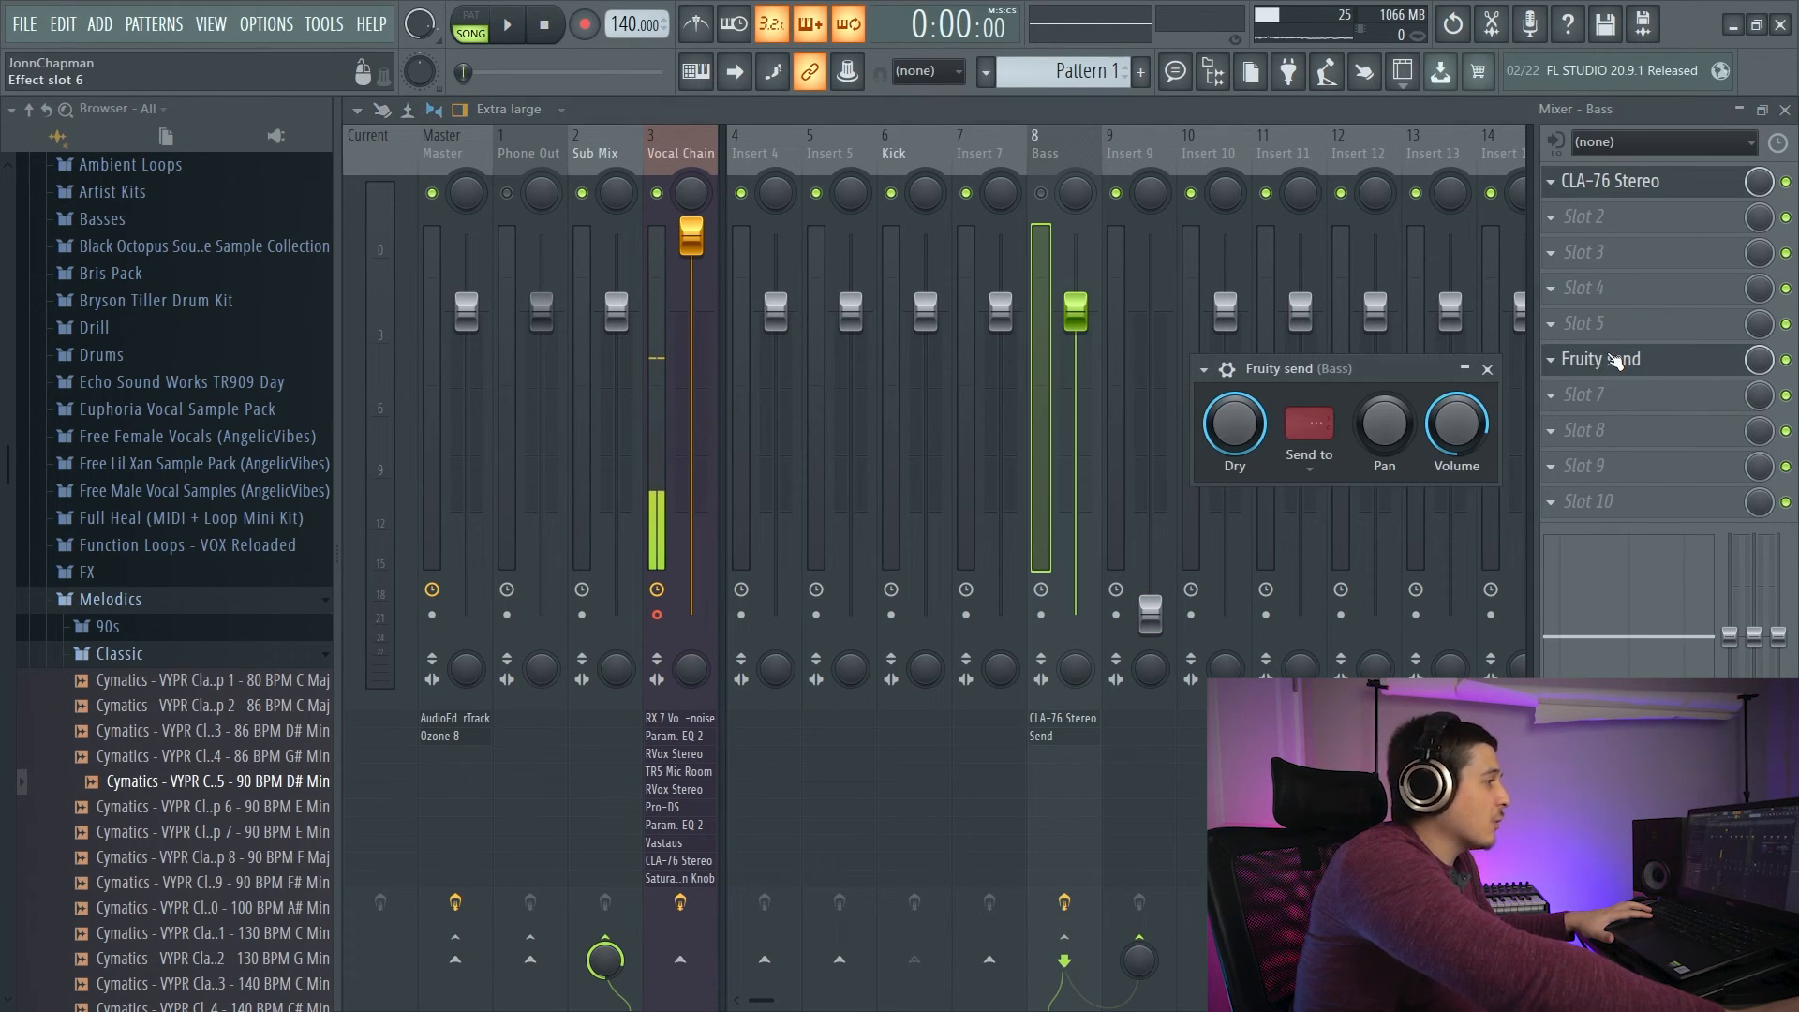
{"action": "left_click", "coordinate": [1317, 427]}
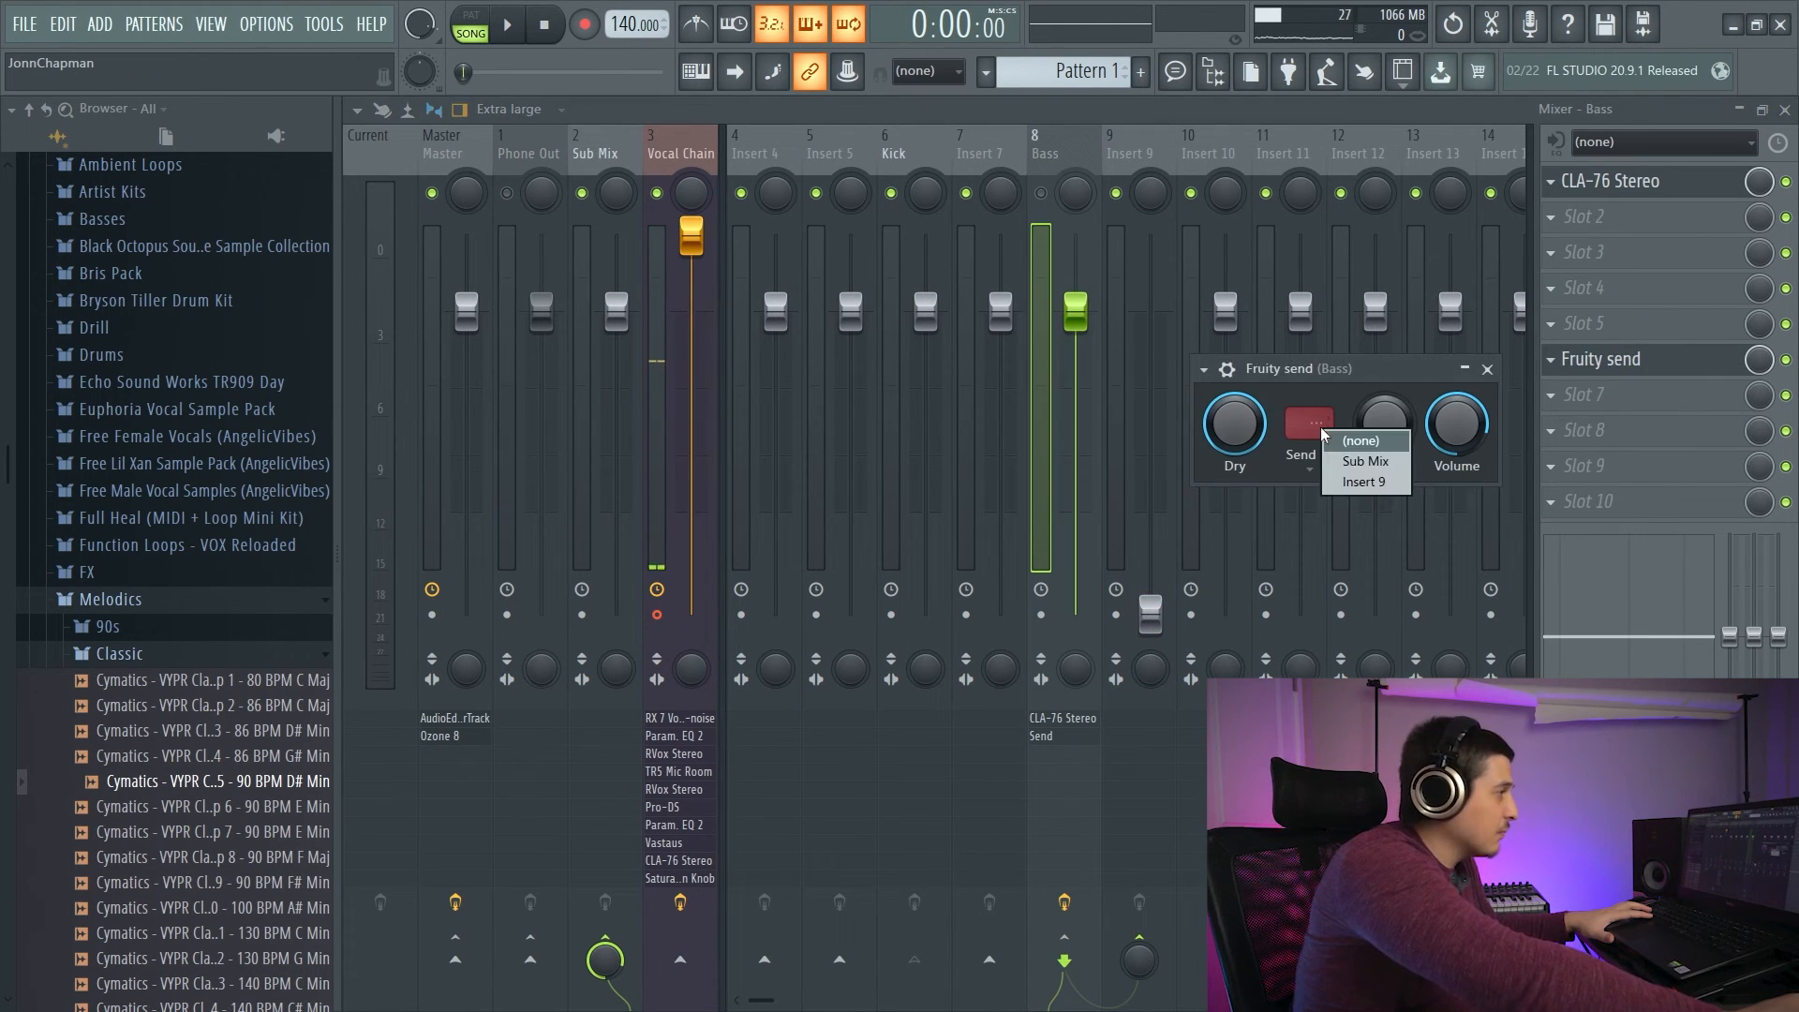
{"action": "left_click", "coordinate": [1365, 481]}
{"action": "left_click", "coordinate": [1487, 368]}
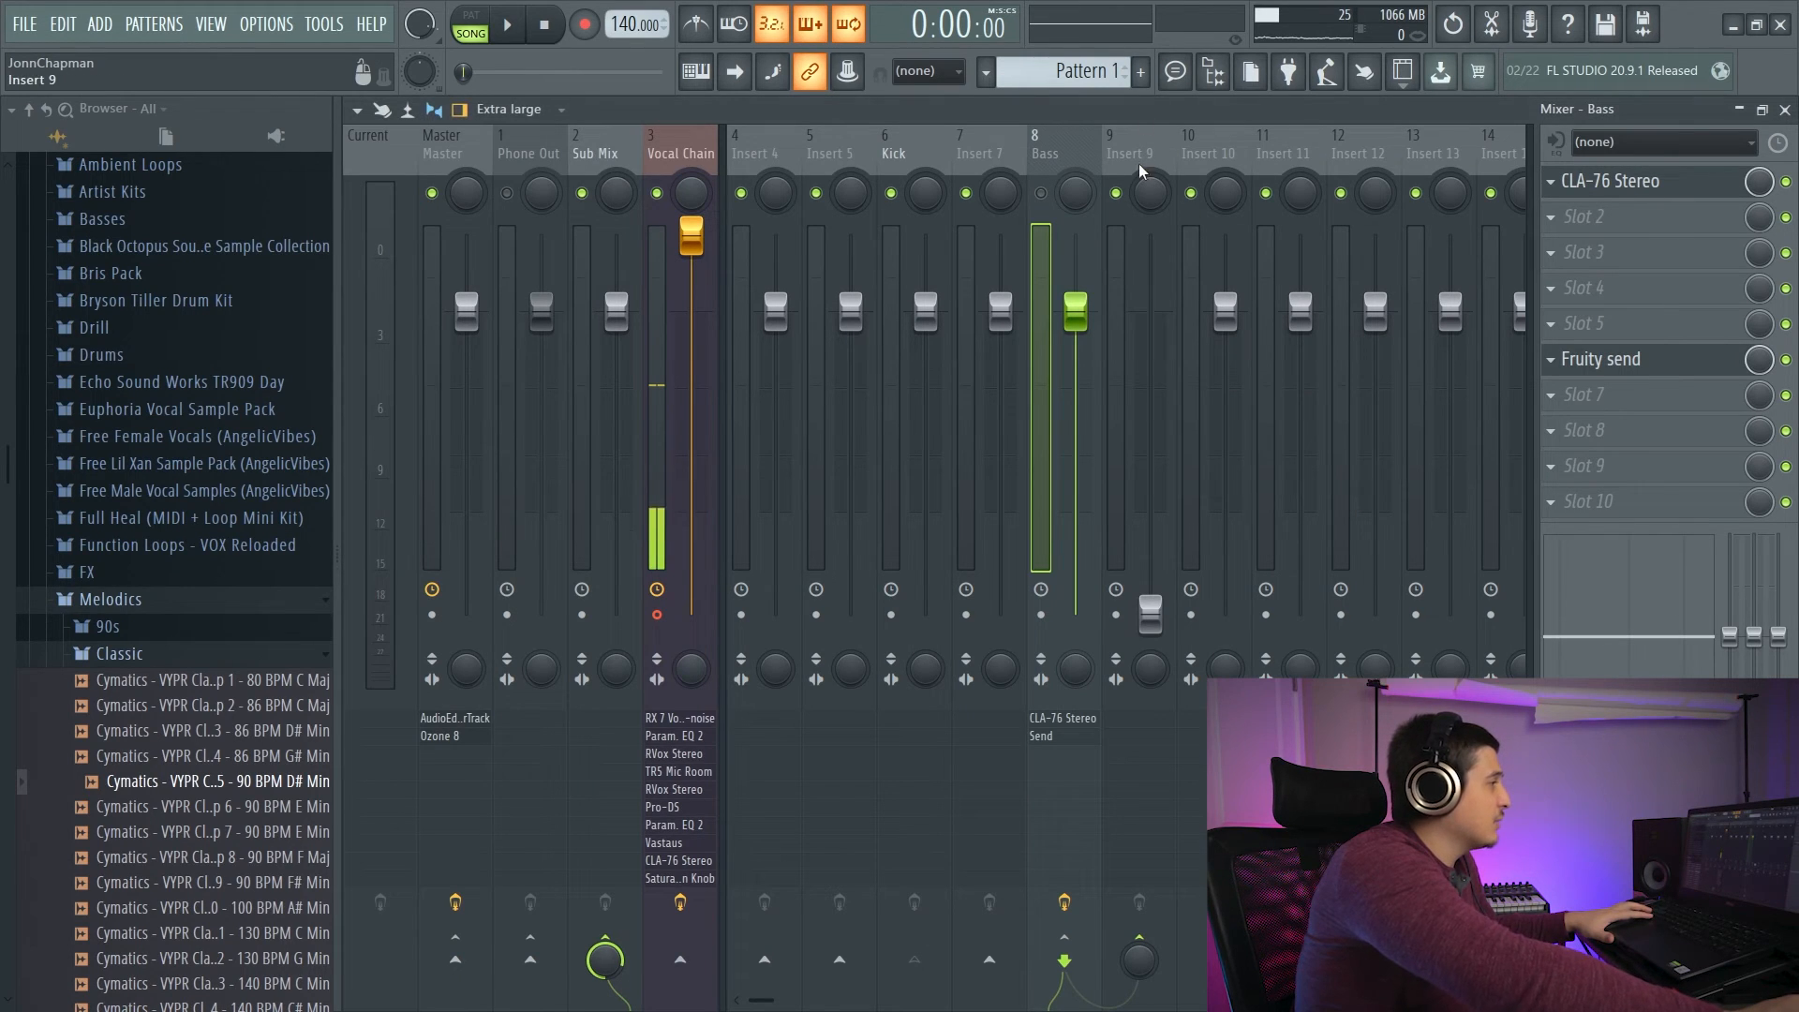
Play the song while raising Insert 9's volume fader to about -8.1 dB, and stop playback.
{"action": "key", "text": "space"}
{"action": "left_click_drag", "start_coordinate": [1150, 614], "coordinate": [1151, 413]}
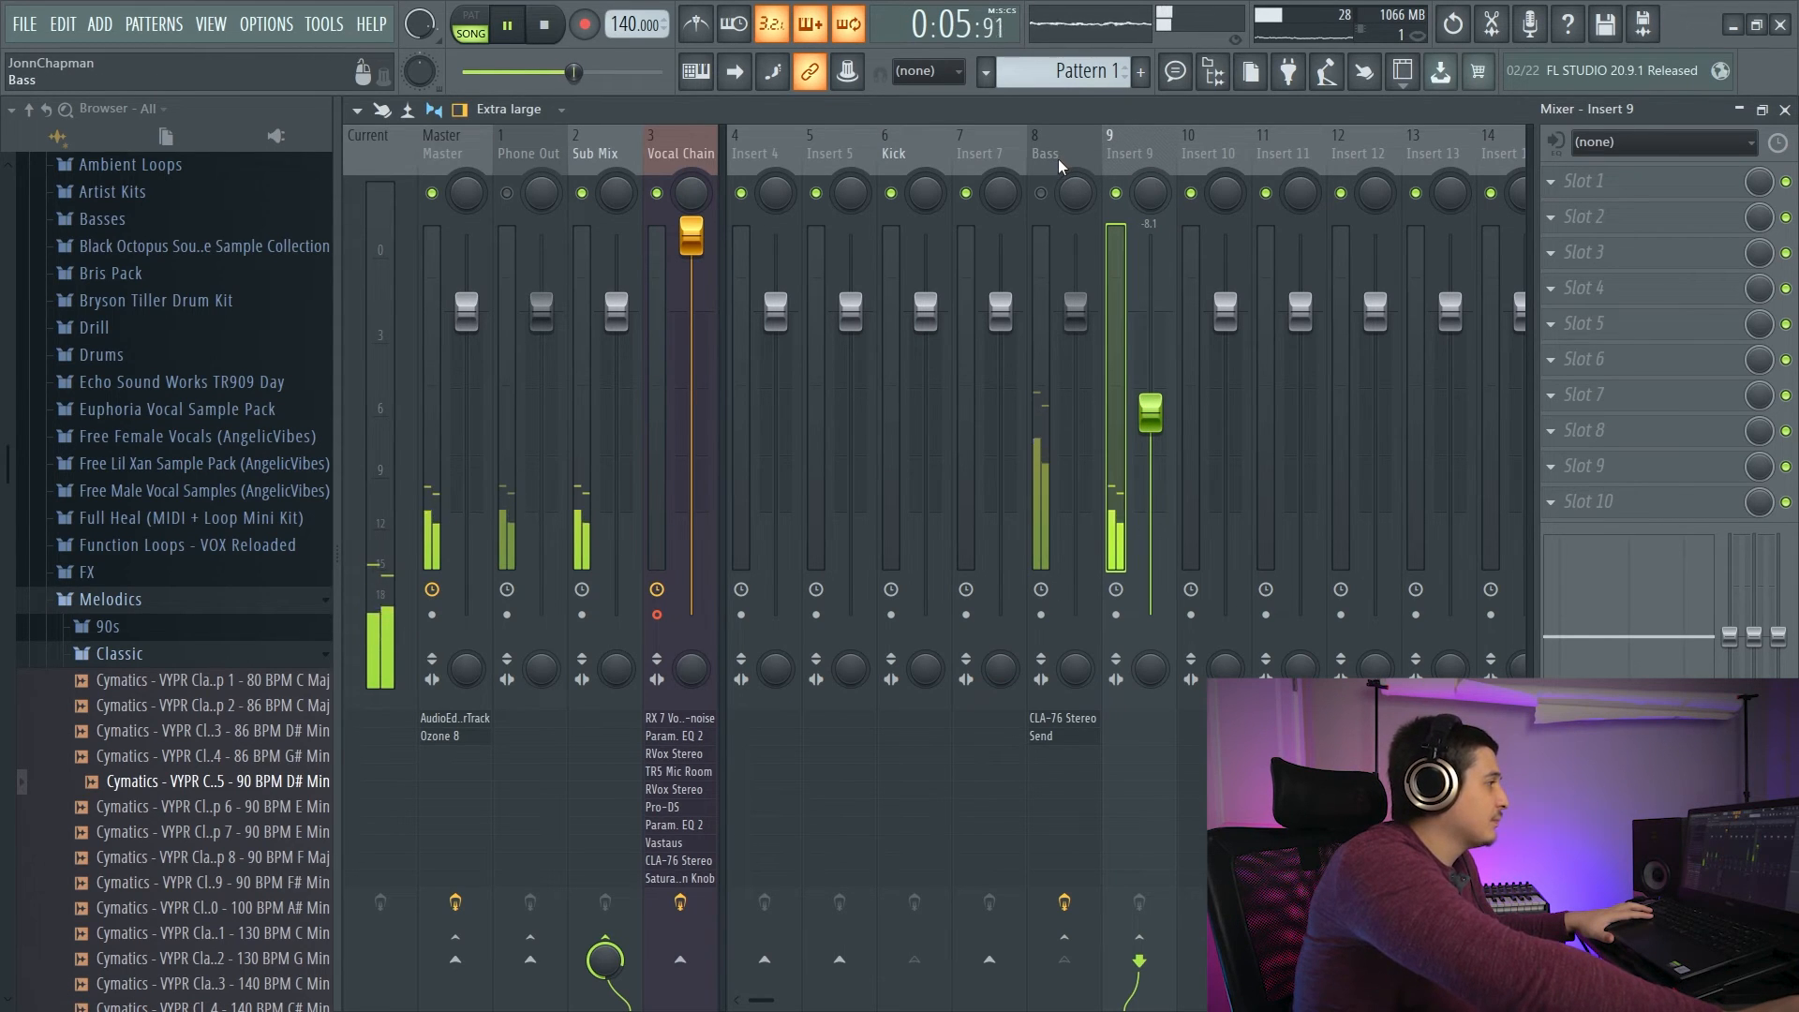
{"action": "key", "text": "space"}
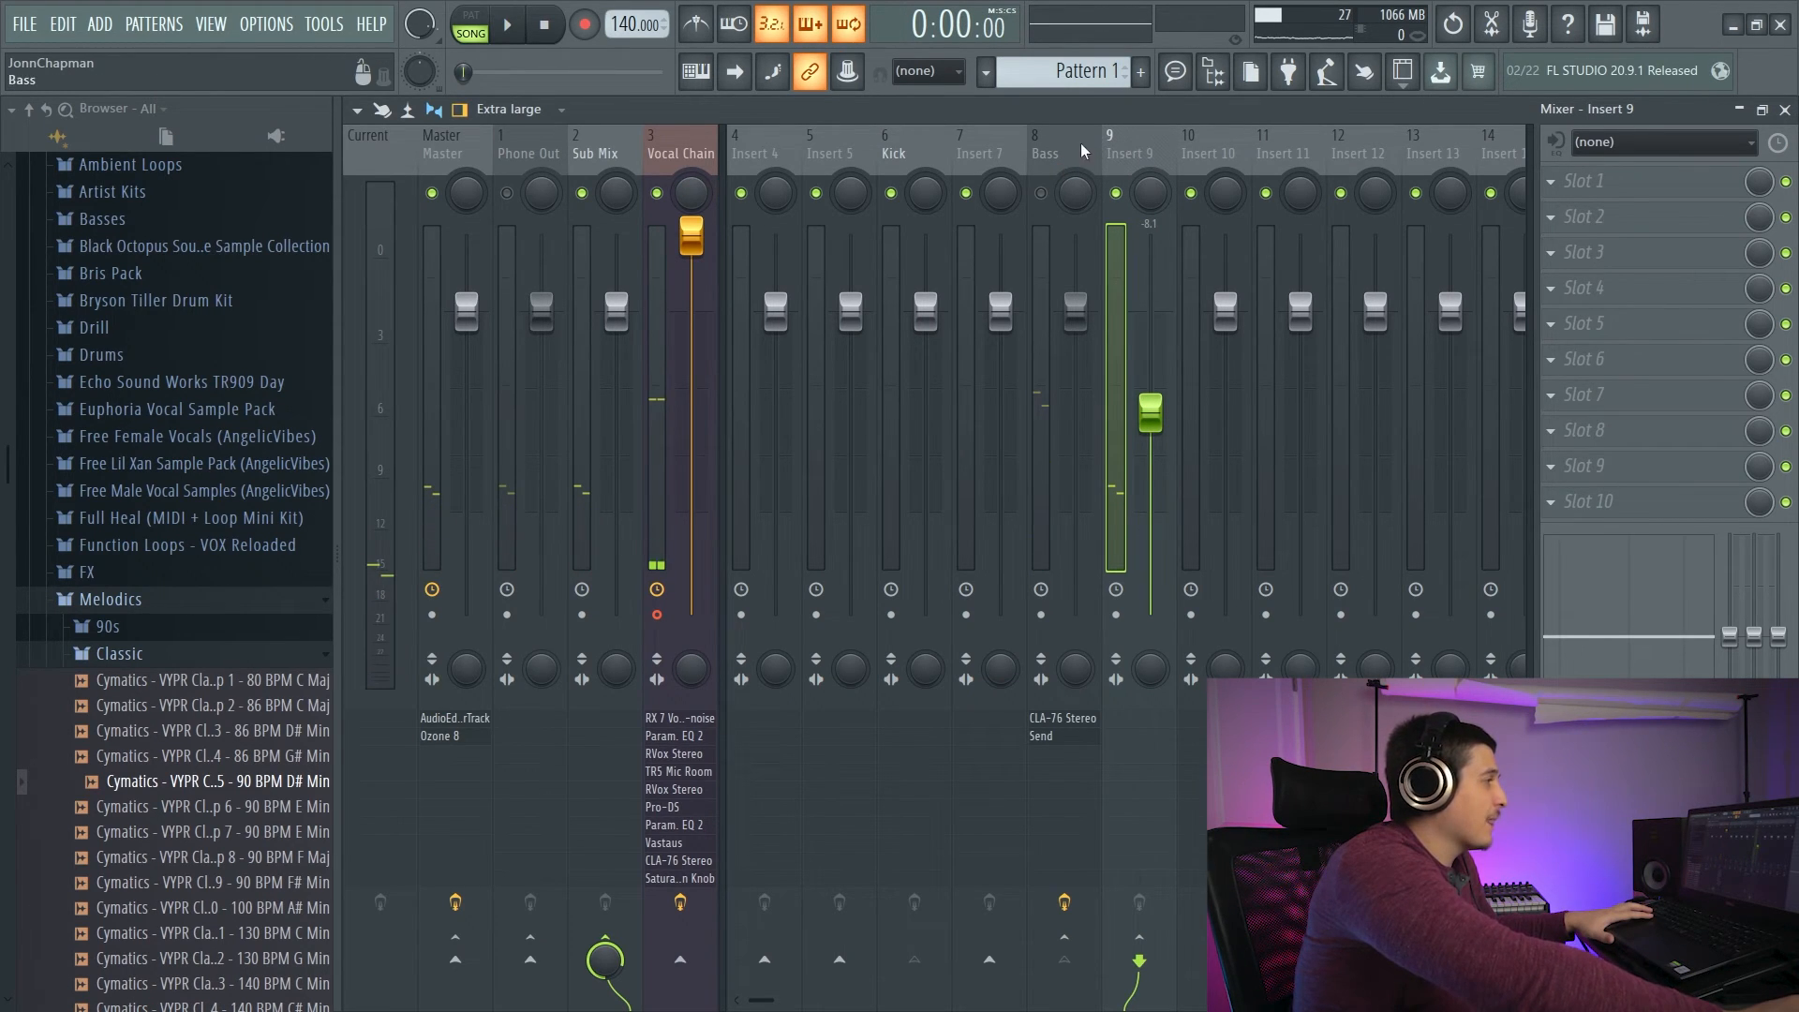
Delete Fruity Send from the Bass track and restore the Bass track's send level to Insert 9.
{"action": "left_click", "coordinate": [1005, 159]}
{"action": "left_click", "coordinate": [1060, 154]}
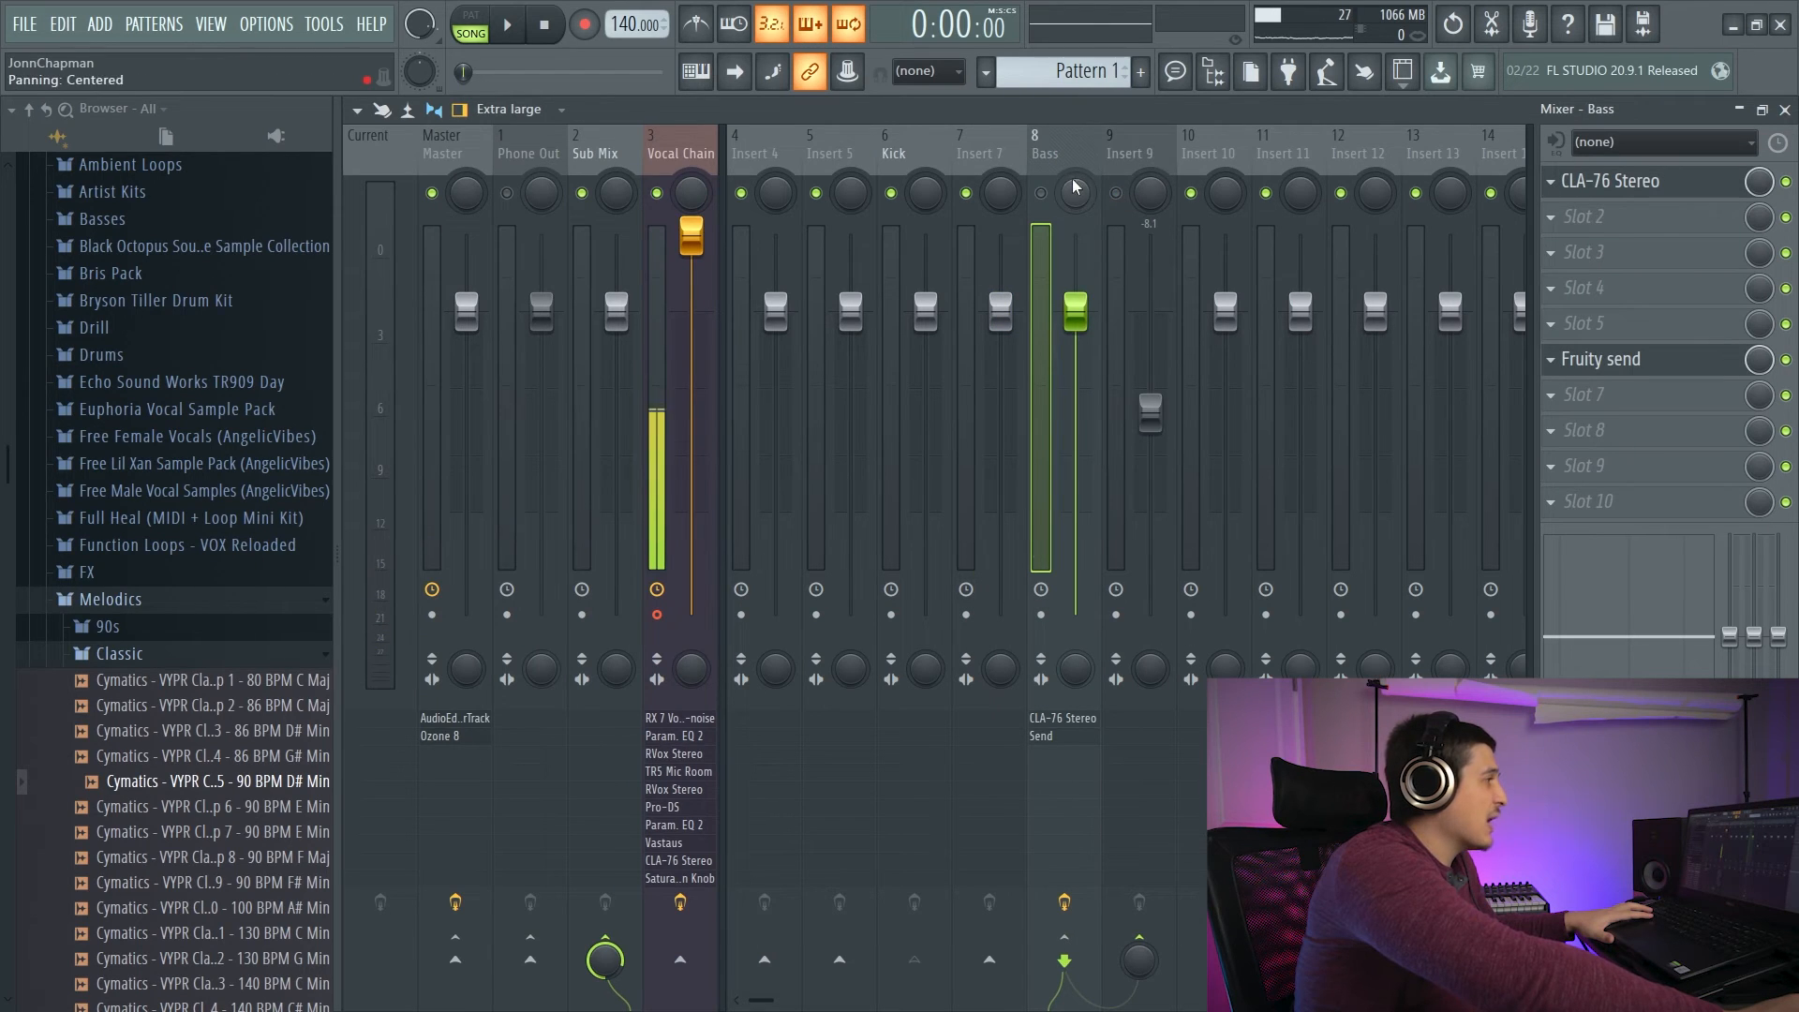
{"action": "right_click", "coordinate": [1574, 362]}
{"action": "left_click", "coordinate": [1572, 412]}
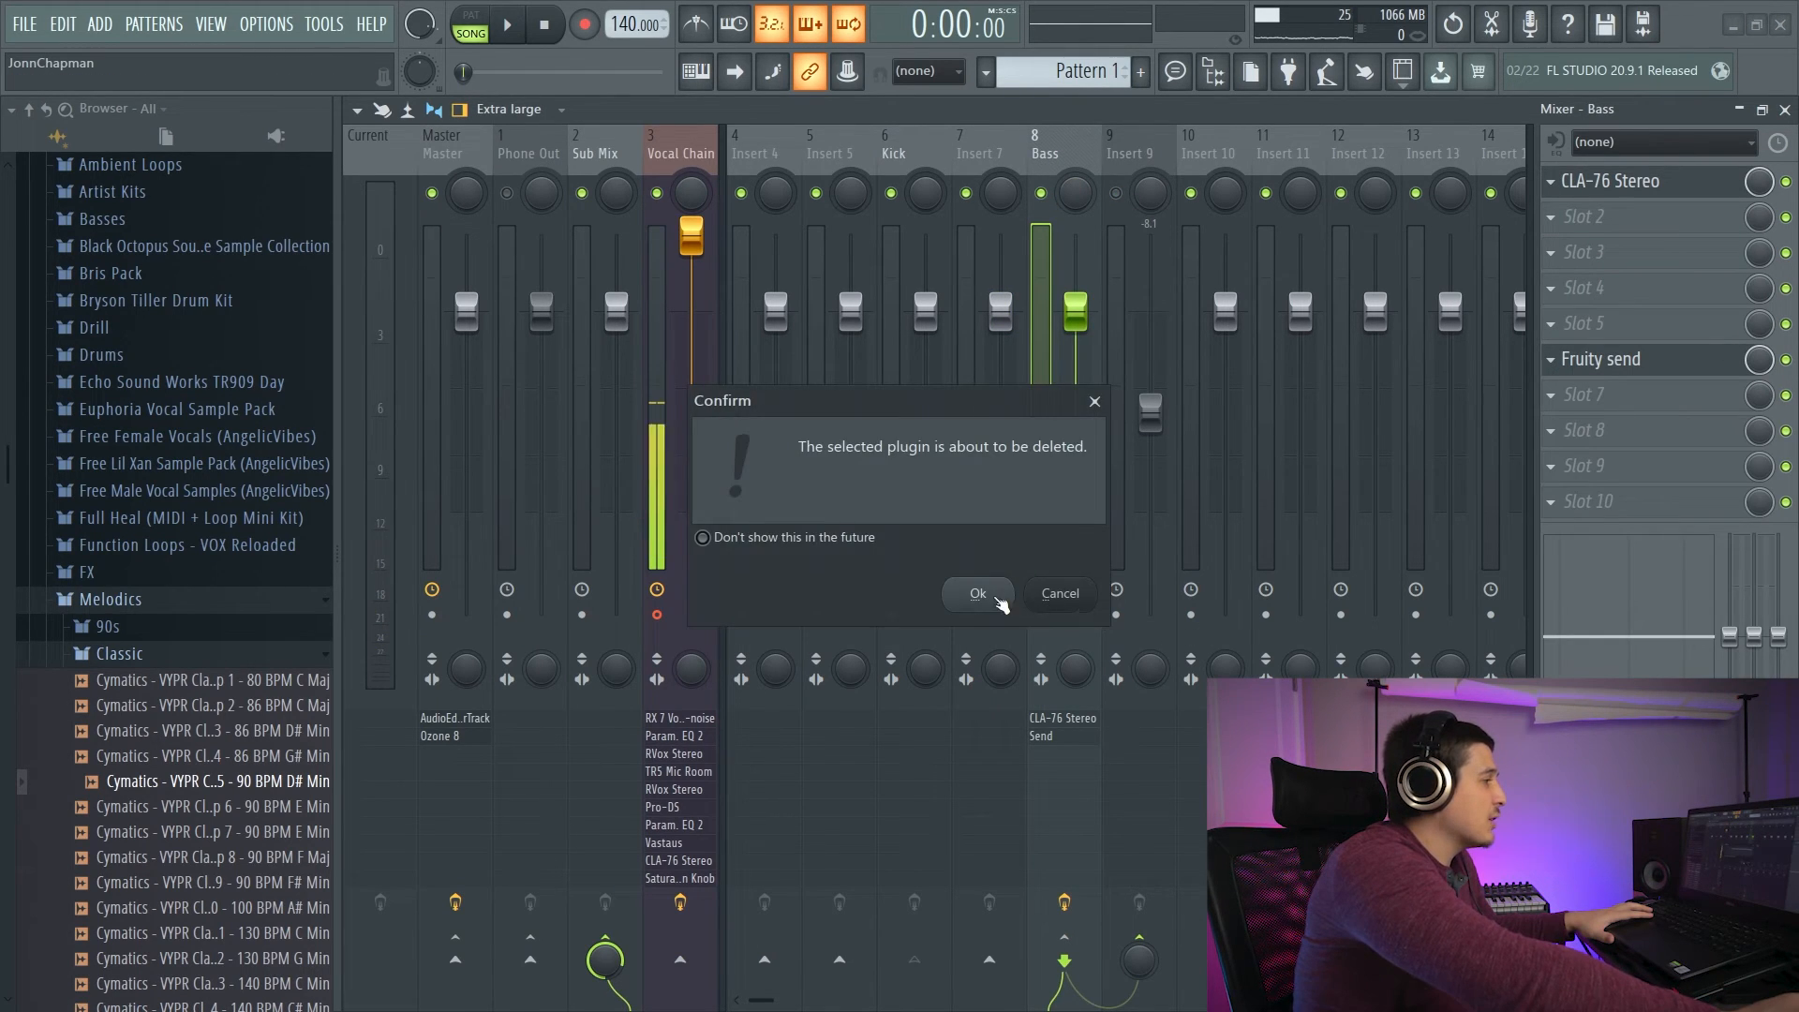
{"action": "left_click", "coordinate": [977, 593]}
{"action": "right_click", "coordinate": [1139, 961]}
{"action": "left_click", "coordinate": [1211, 662]}
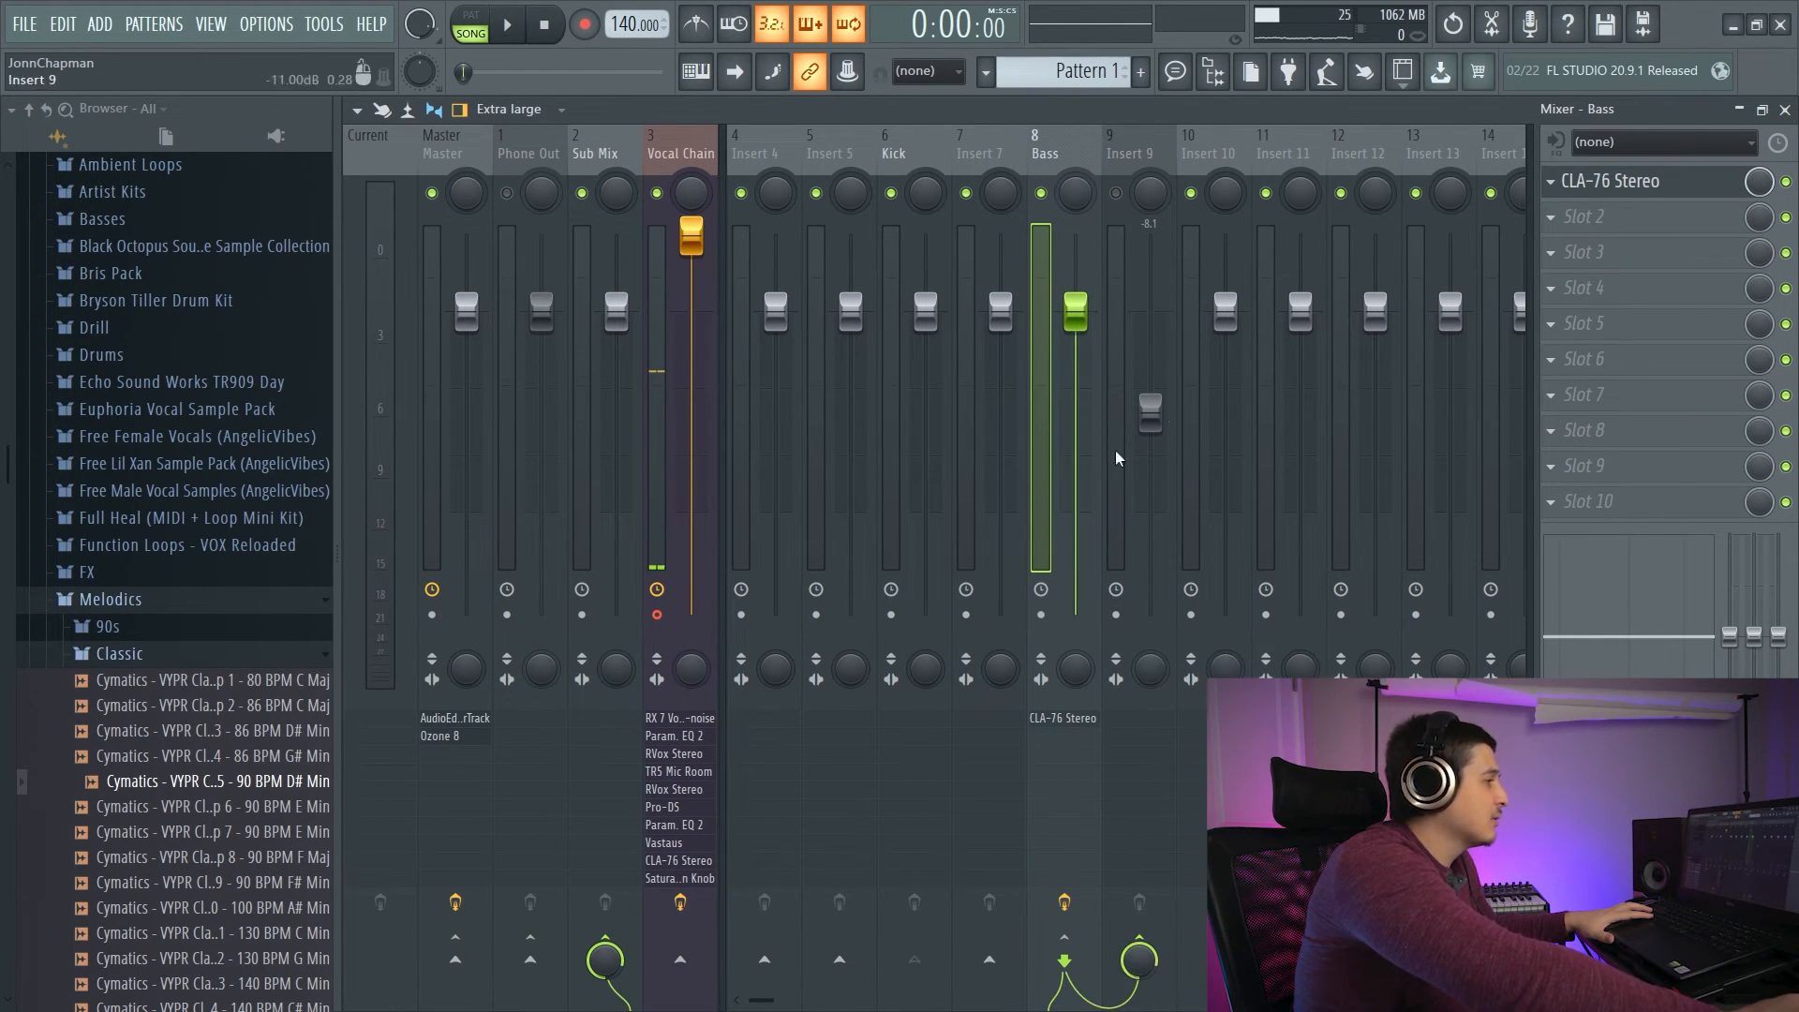
Lower Insert 9's volume fader all the way and audition the song while toggling the Bass track off and on.
{"action": "left_click_drag", "start_coordinate": [1150, 415], "coordinate": [1150, 592]}
{"action": "left_click", "coordinate": [1116, 193]}
{"action": "left_click_drag", "start_coordinate": [1148, 463], "coordinate": [1148, 486]}
{"action": "key", "text": "space"}
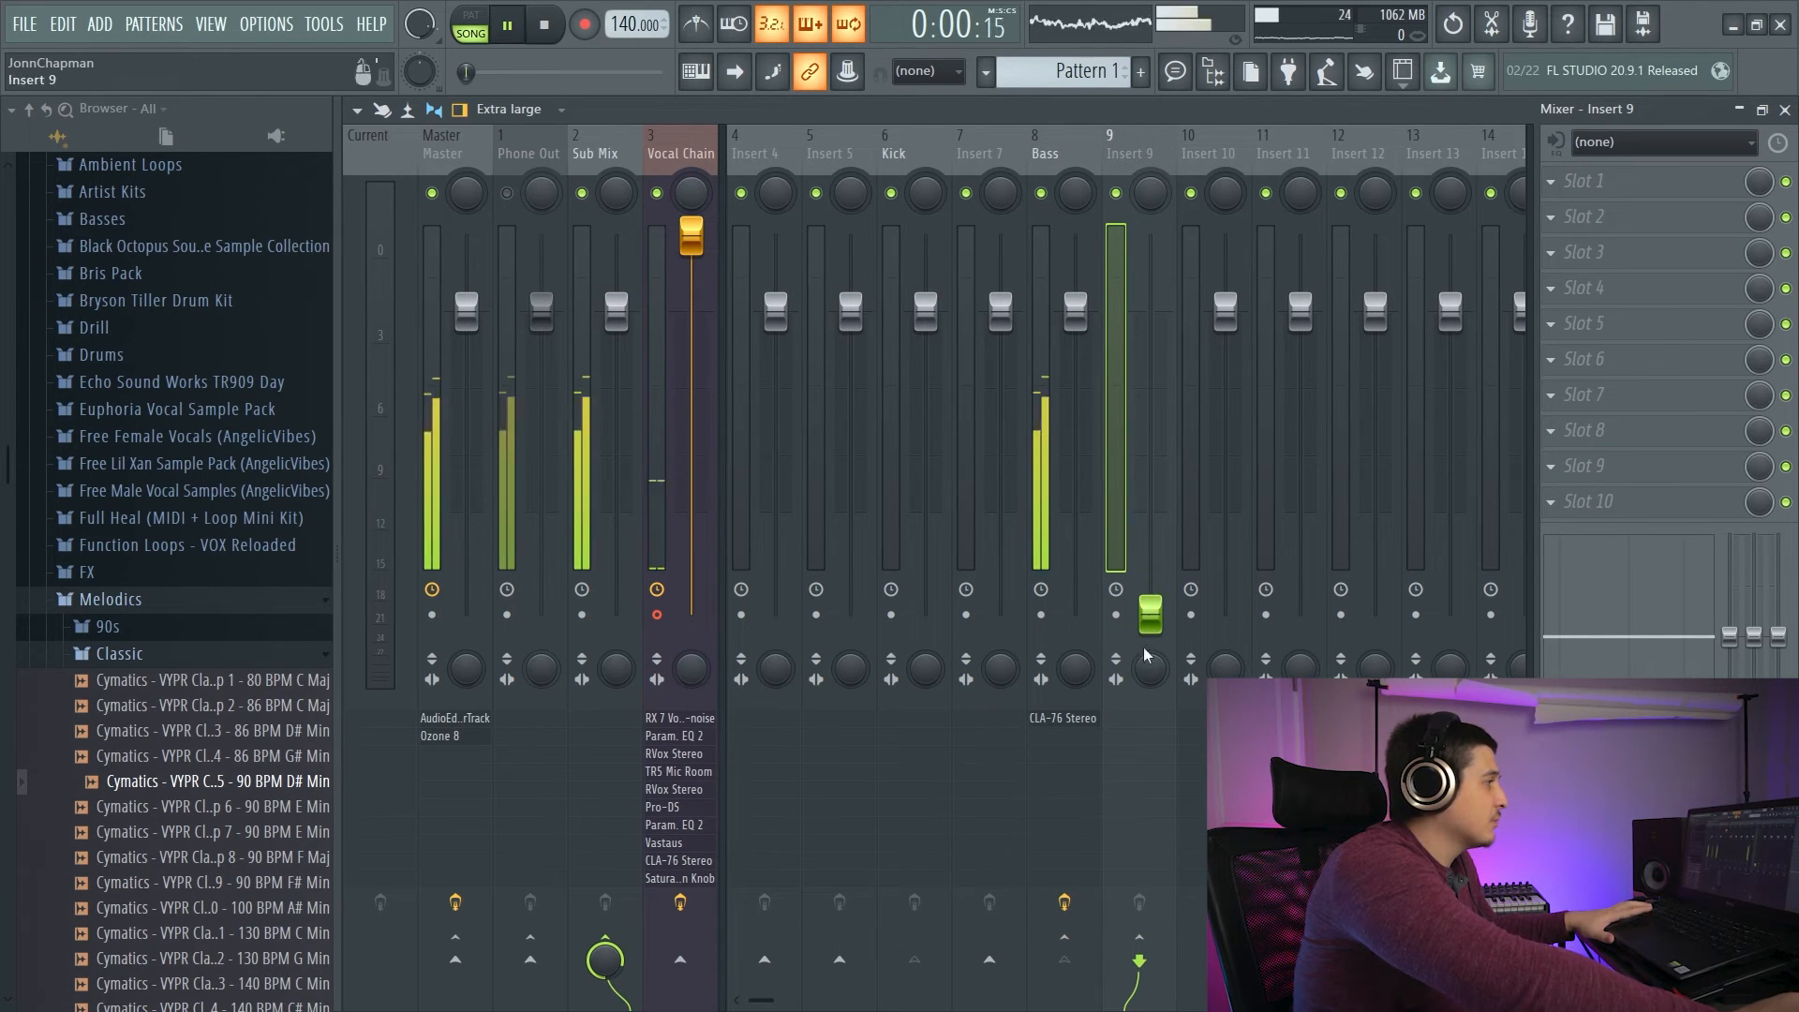
{"action": "mouse_move", "coordinate": [1150, 614]}
{"action": "left_mouse_down"}
{"action": "mouse_move", "coordinate": [1169, 490]}
{"action": "mouse_move", "coordinate": [1156, 306]}
{"action": "mouse_move", "coordinate": [1150, 613]}
{"action": "left_mouse_up"}
{"action": "left_click", "coordinate": [1042, 194]}
{"action": "left_click", "coordinate": [1042, 194]}
{"action": "key", "text": "space"}
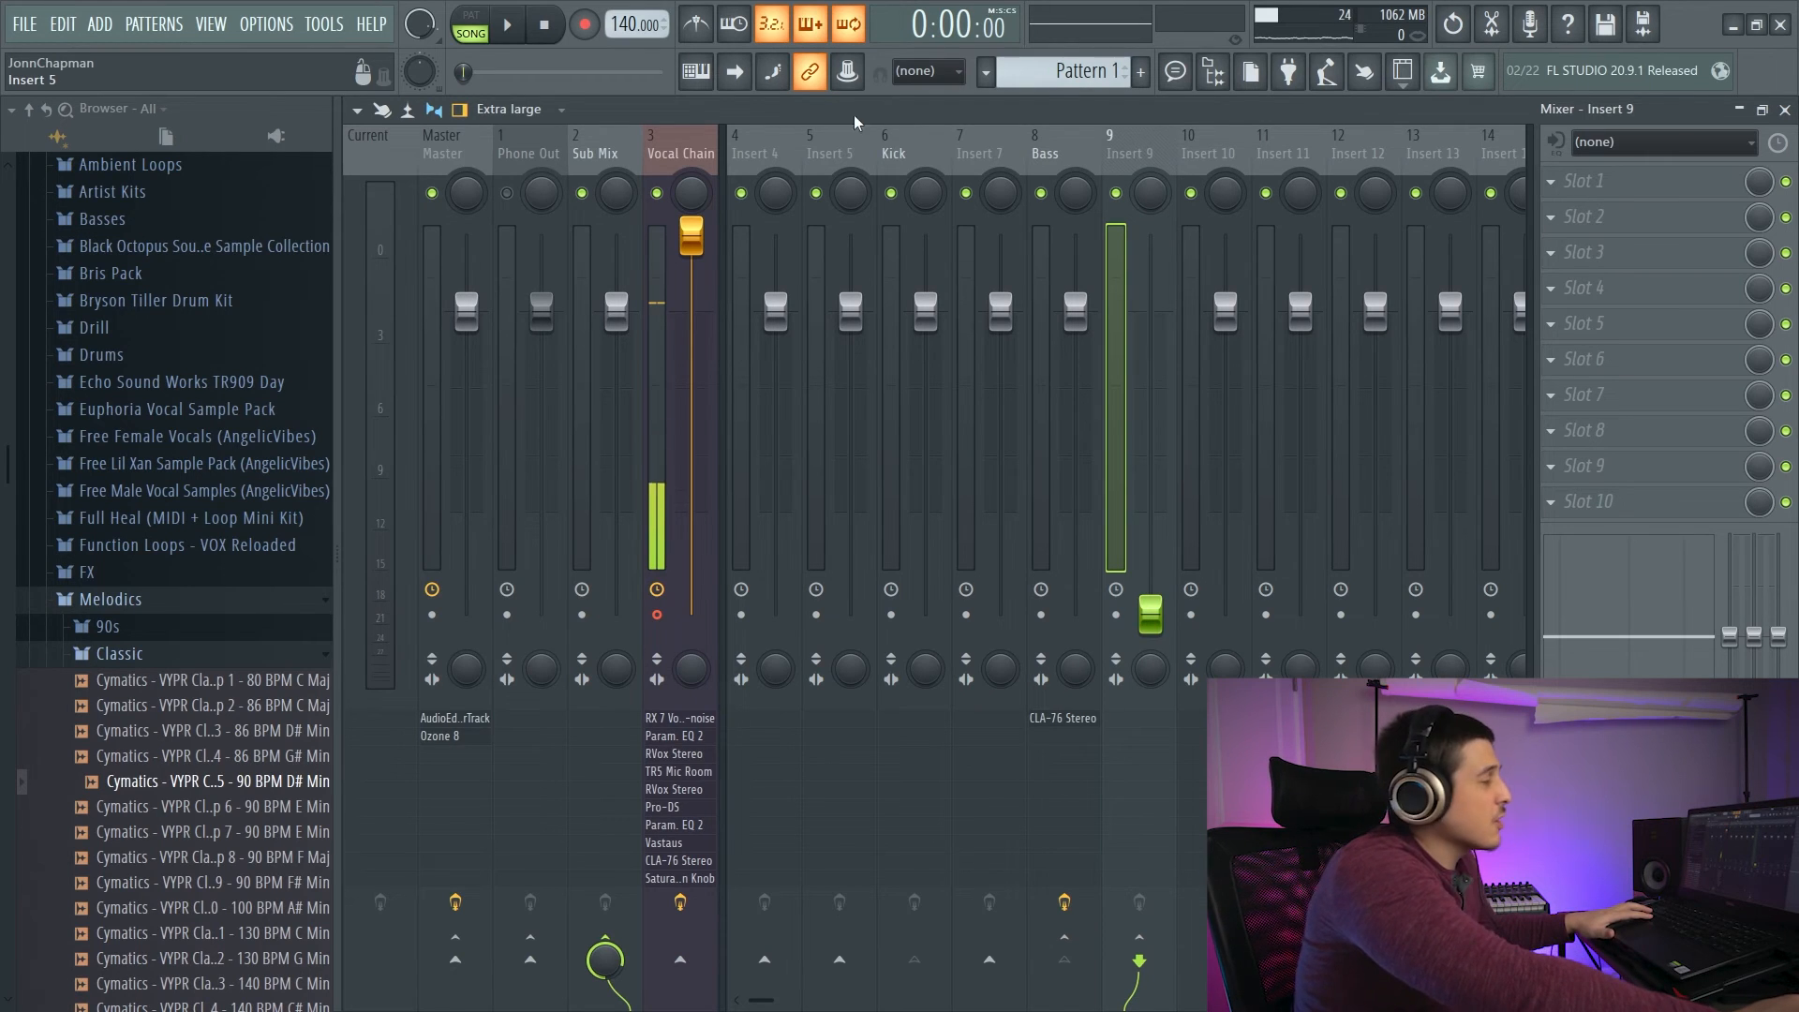
Reopen CLA-76 Stereo on the Bass track and examine its wrapper troubleshooting compatibility options.
{"action": "left_click", "coordinate": [1046, 150]}
{"action": "left_click", "coordinate": [1609, 182]}
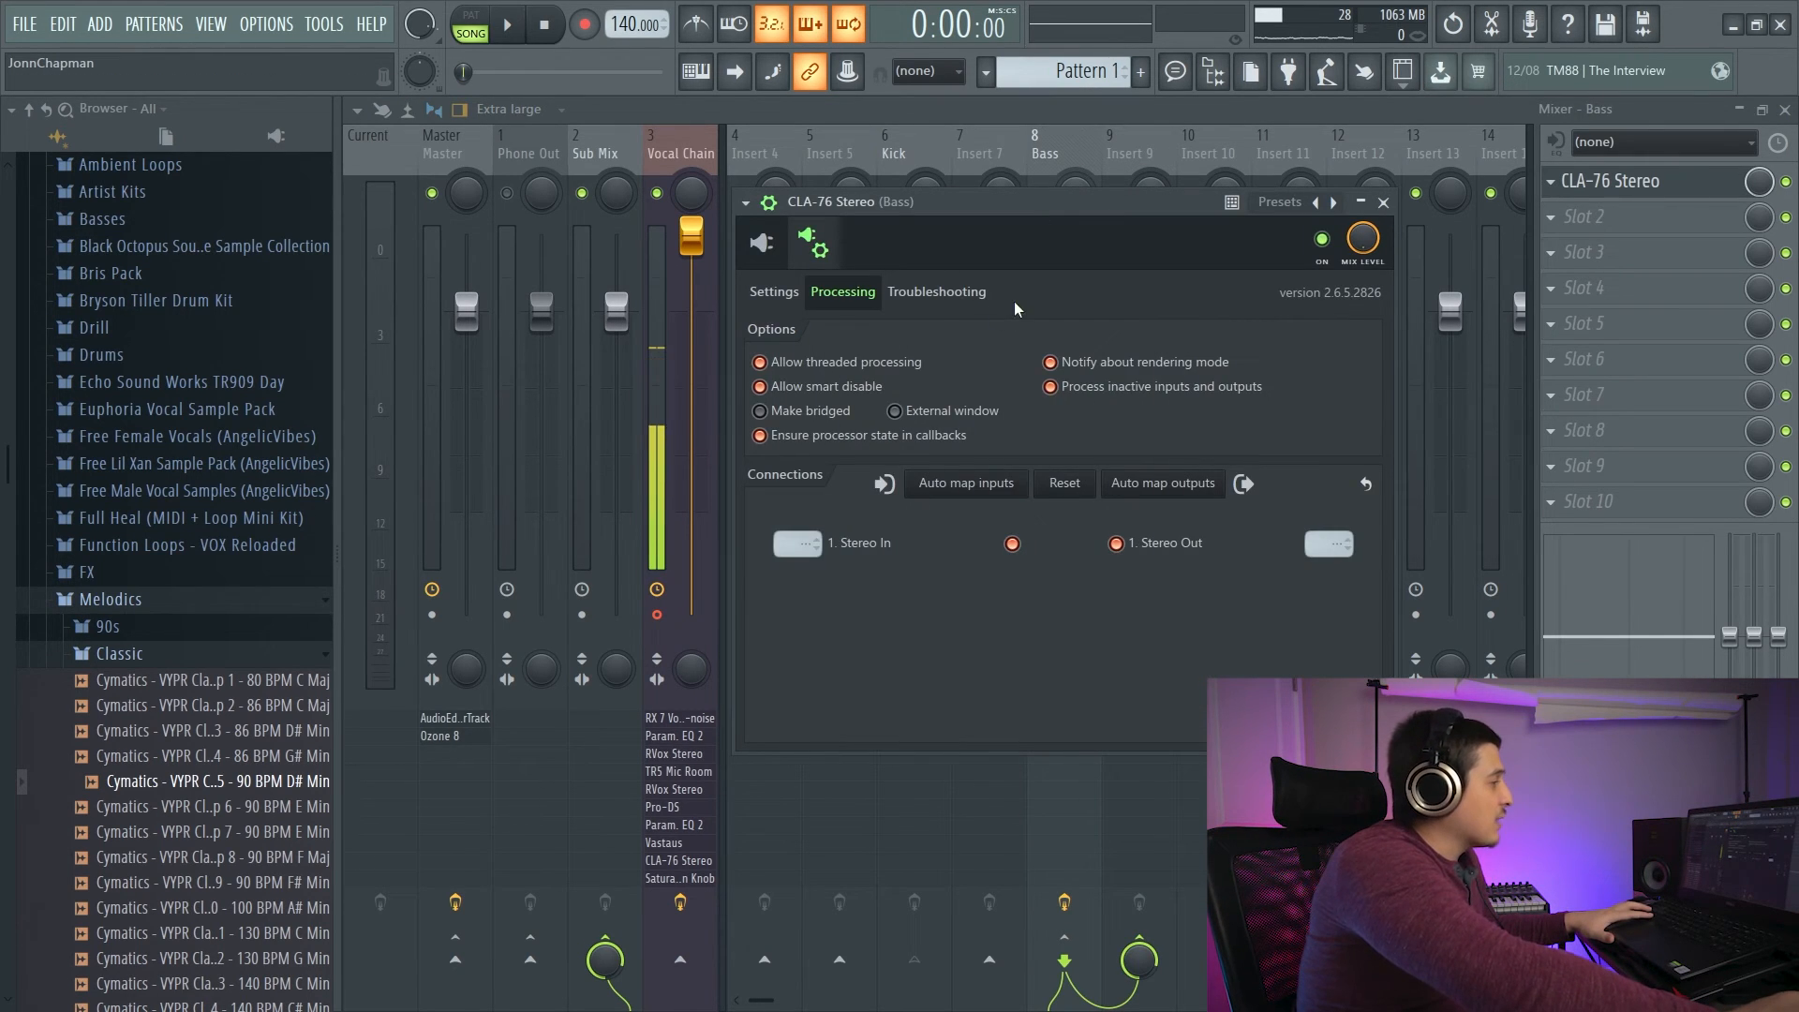
{"action": "left_click", "coordinate": [944, 294]}
{"action": "mouse_move", "coordinate": [970, 212]}
{"action": "left_mouse_down"}
{"action": "mouse_move", "coordinate": [920, 233]}
{"action": "mouse_move", "coordinate": [951, 235]}
{"action": "left_mouse_up"}
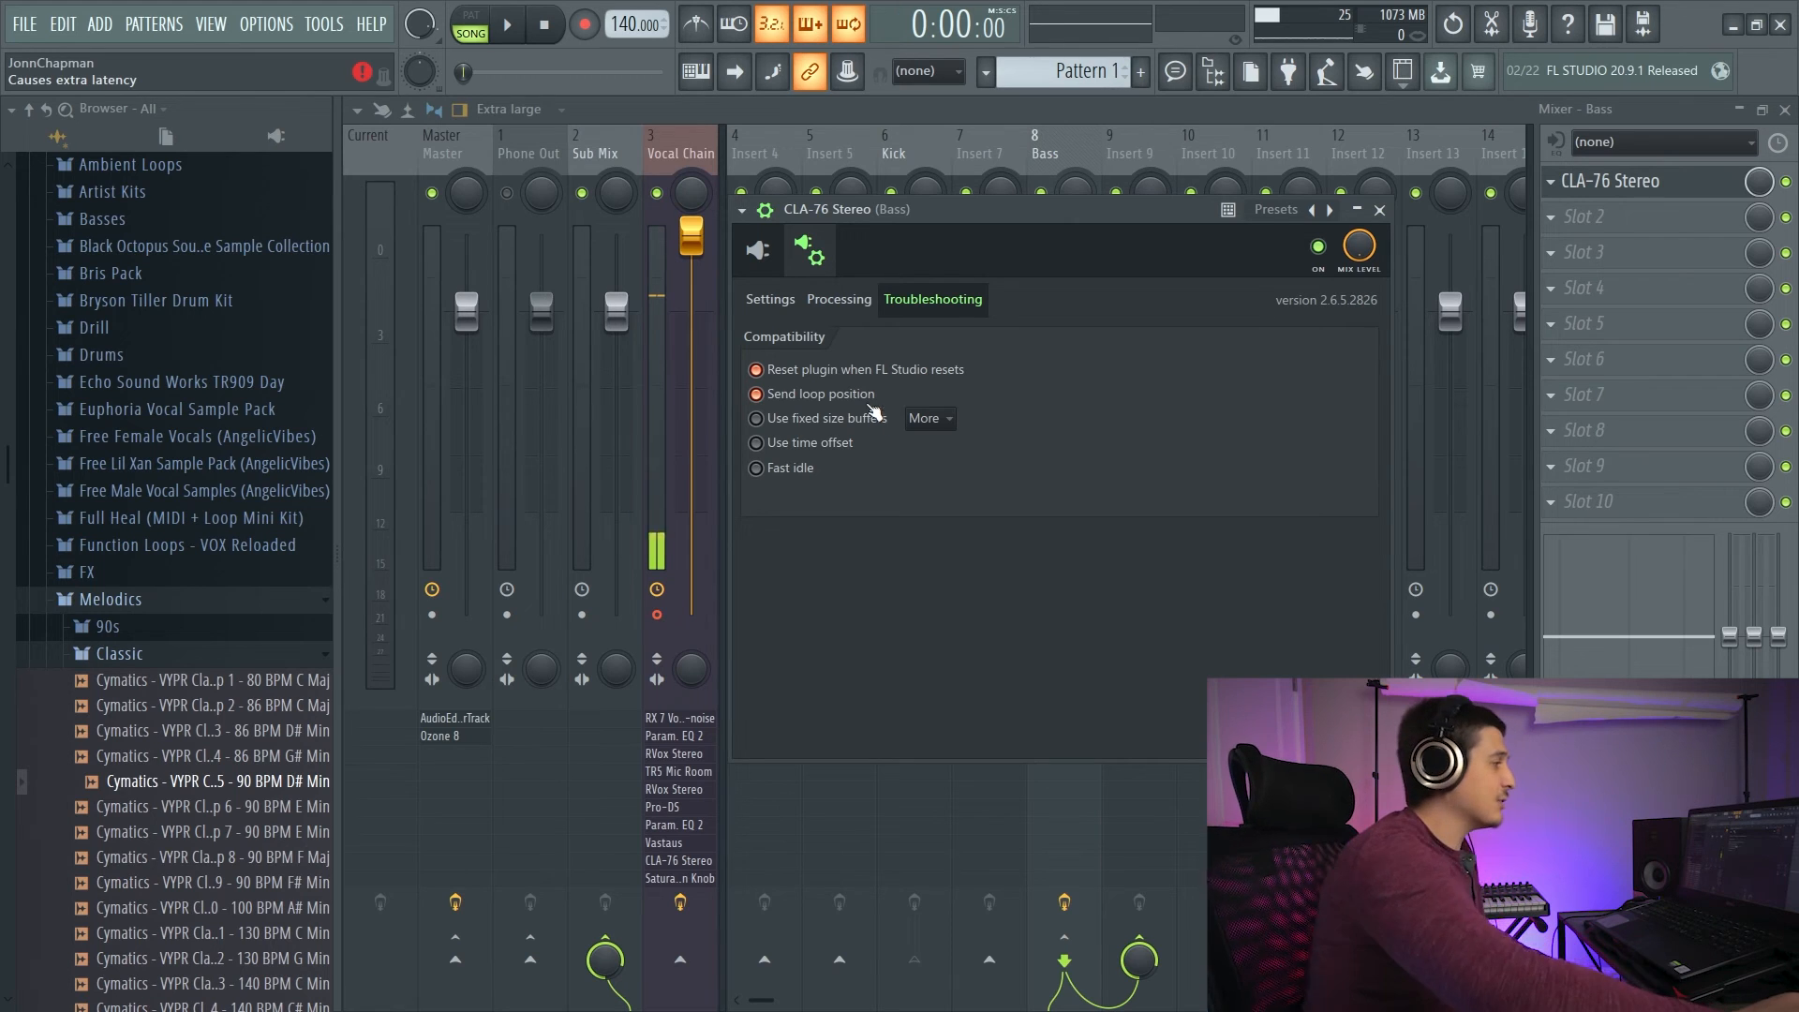
{"action": "key", "text": "Escape"}
Select the first four bars of the Playlist timeline as the loop range and hide the Playlist.
{"action": "key", "text": "F5"}
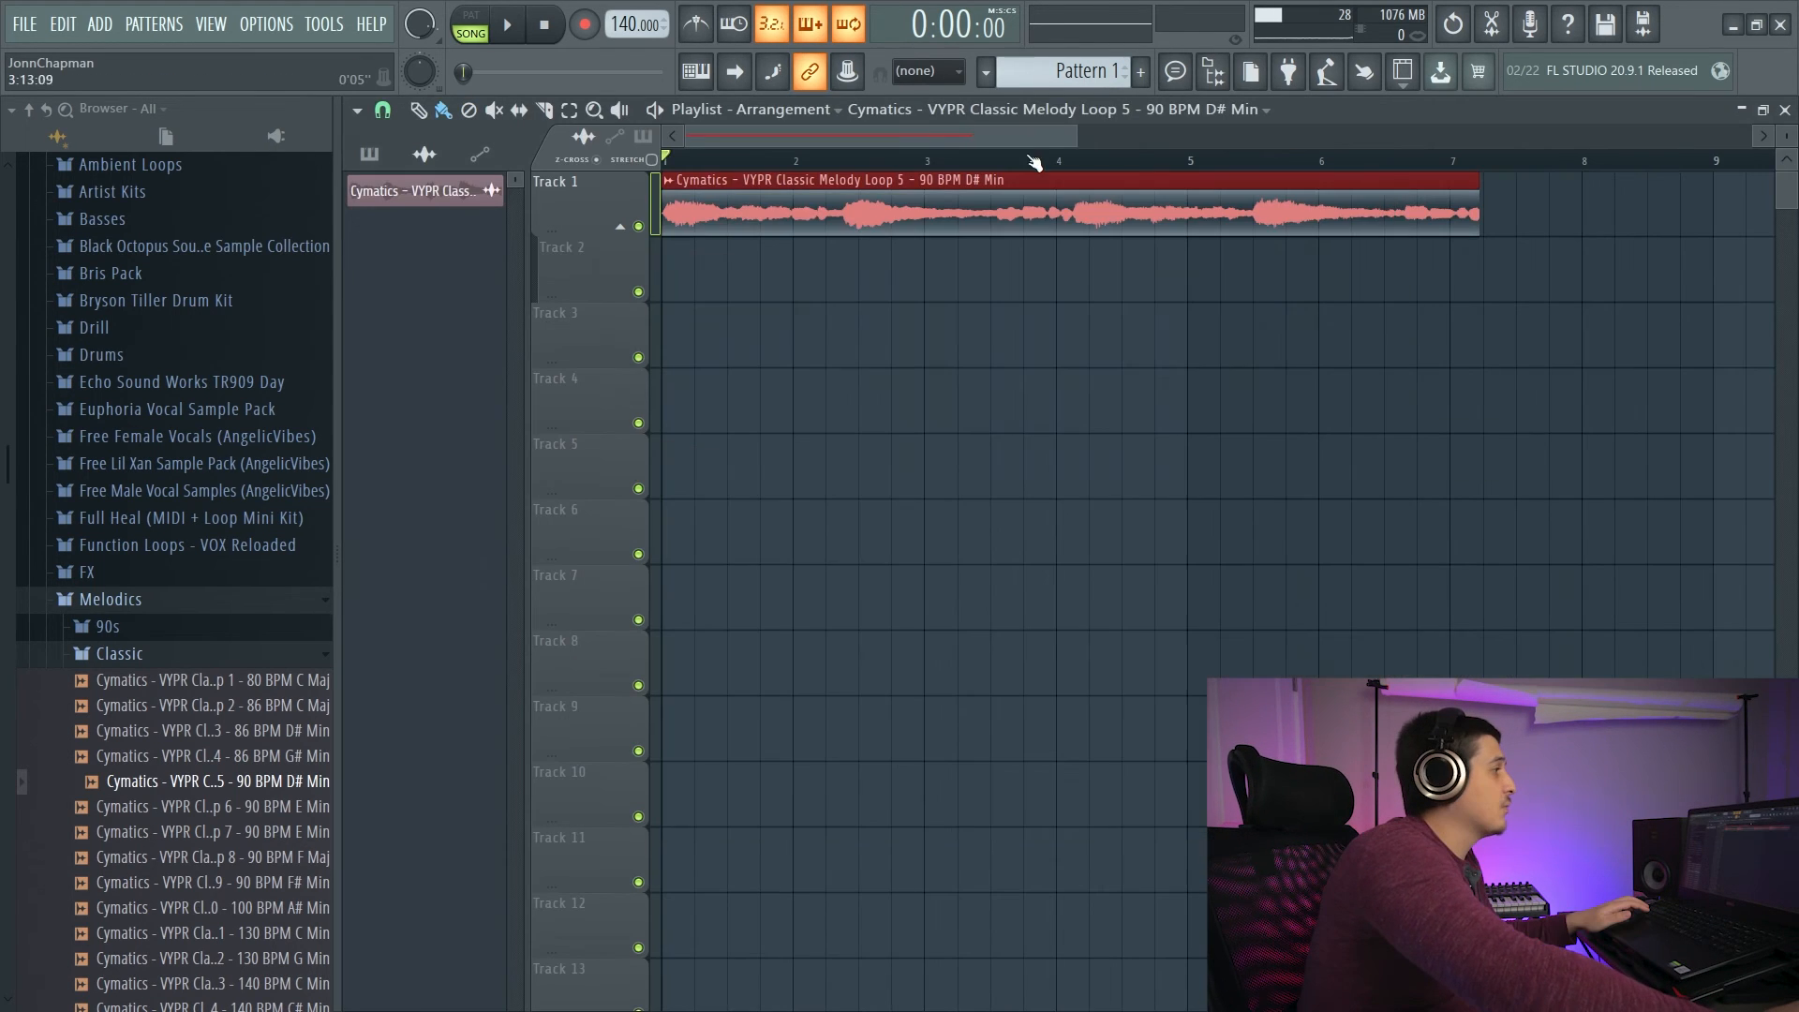
{"action": "left_click_drag", "start_coordinate": [1187, 163], "coordinate": [389, 279]}
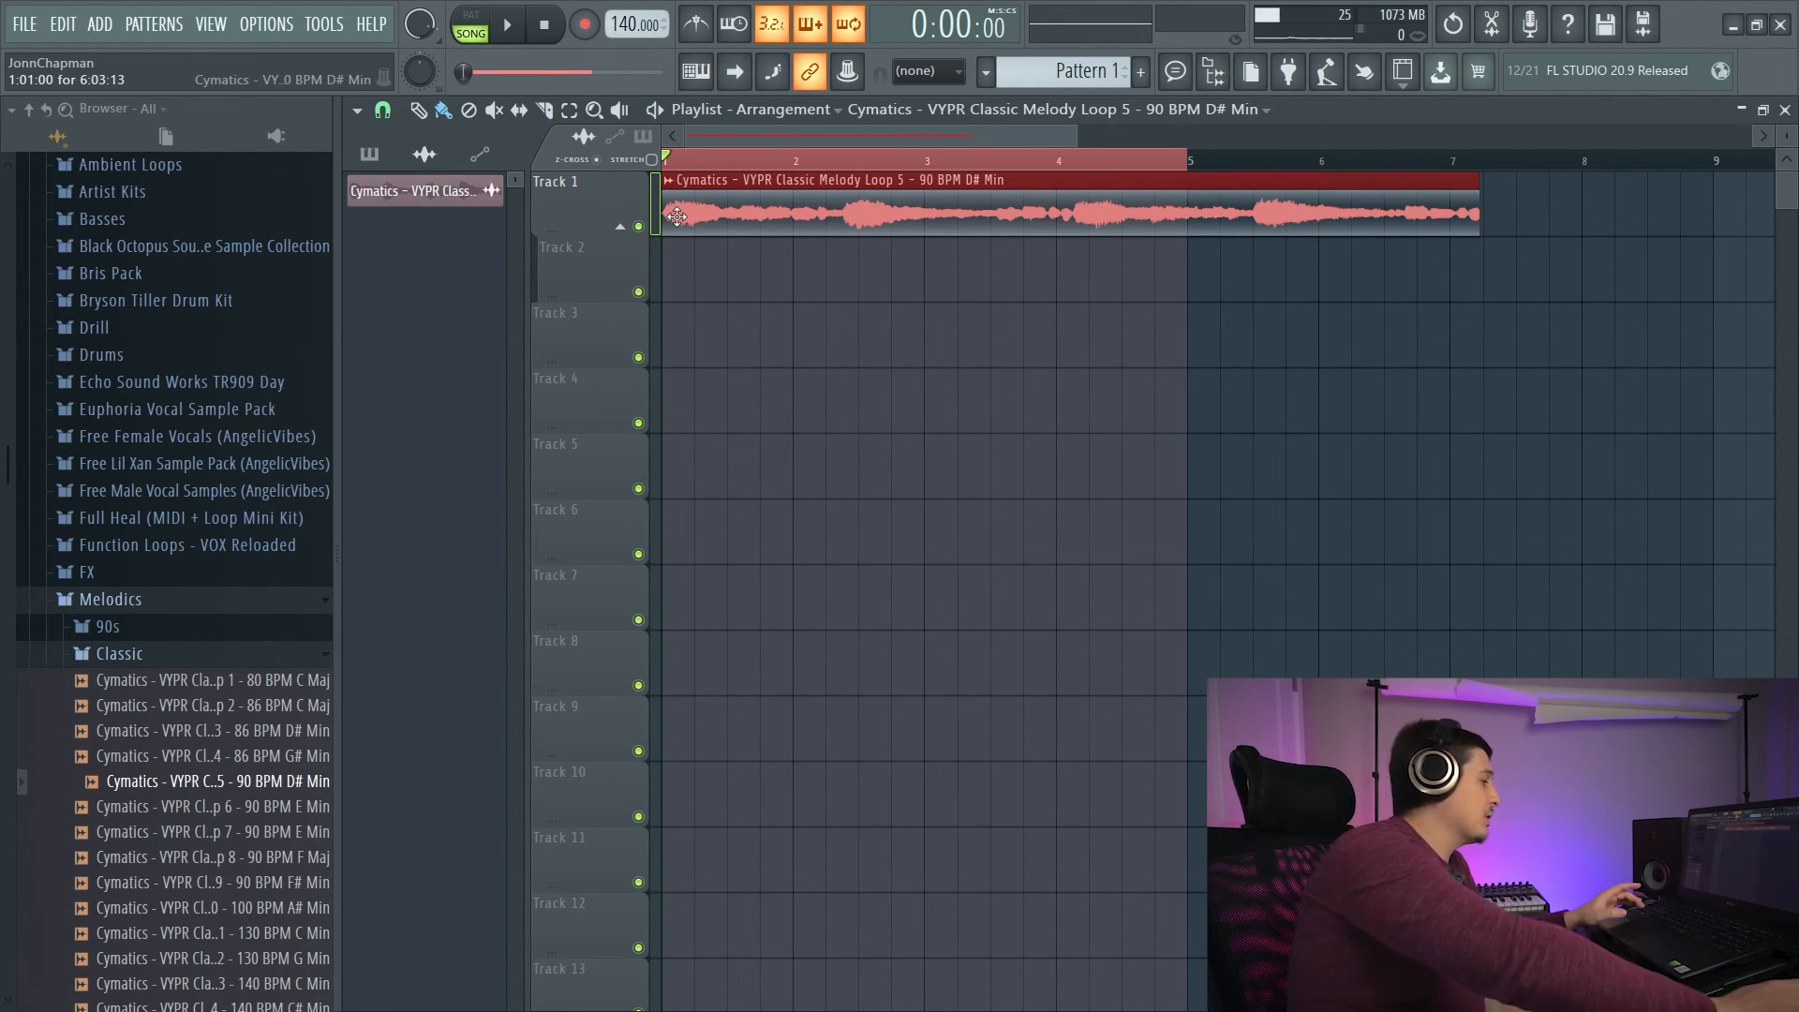
{"action": "key", "text": "F5"}
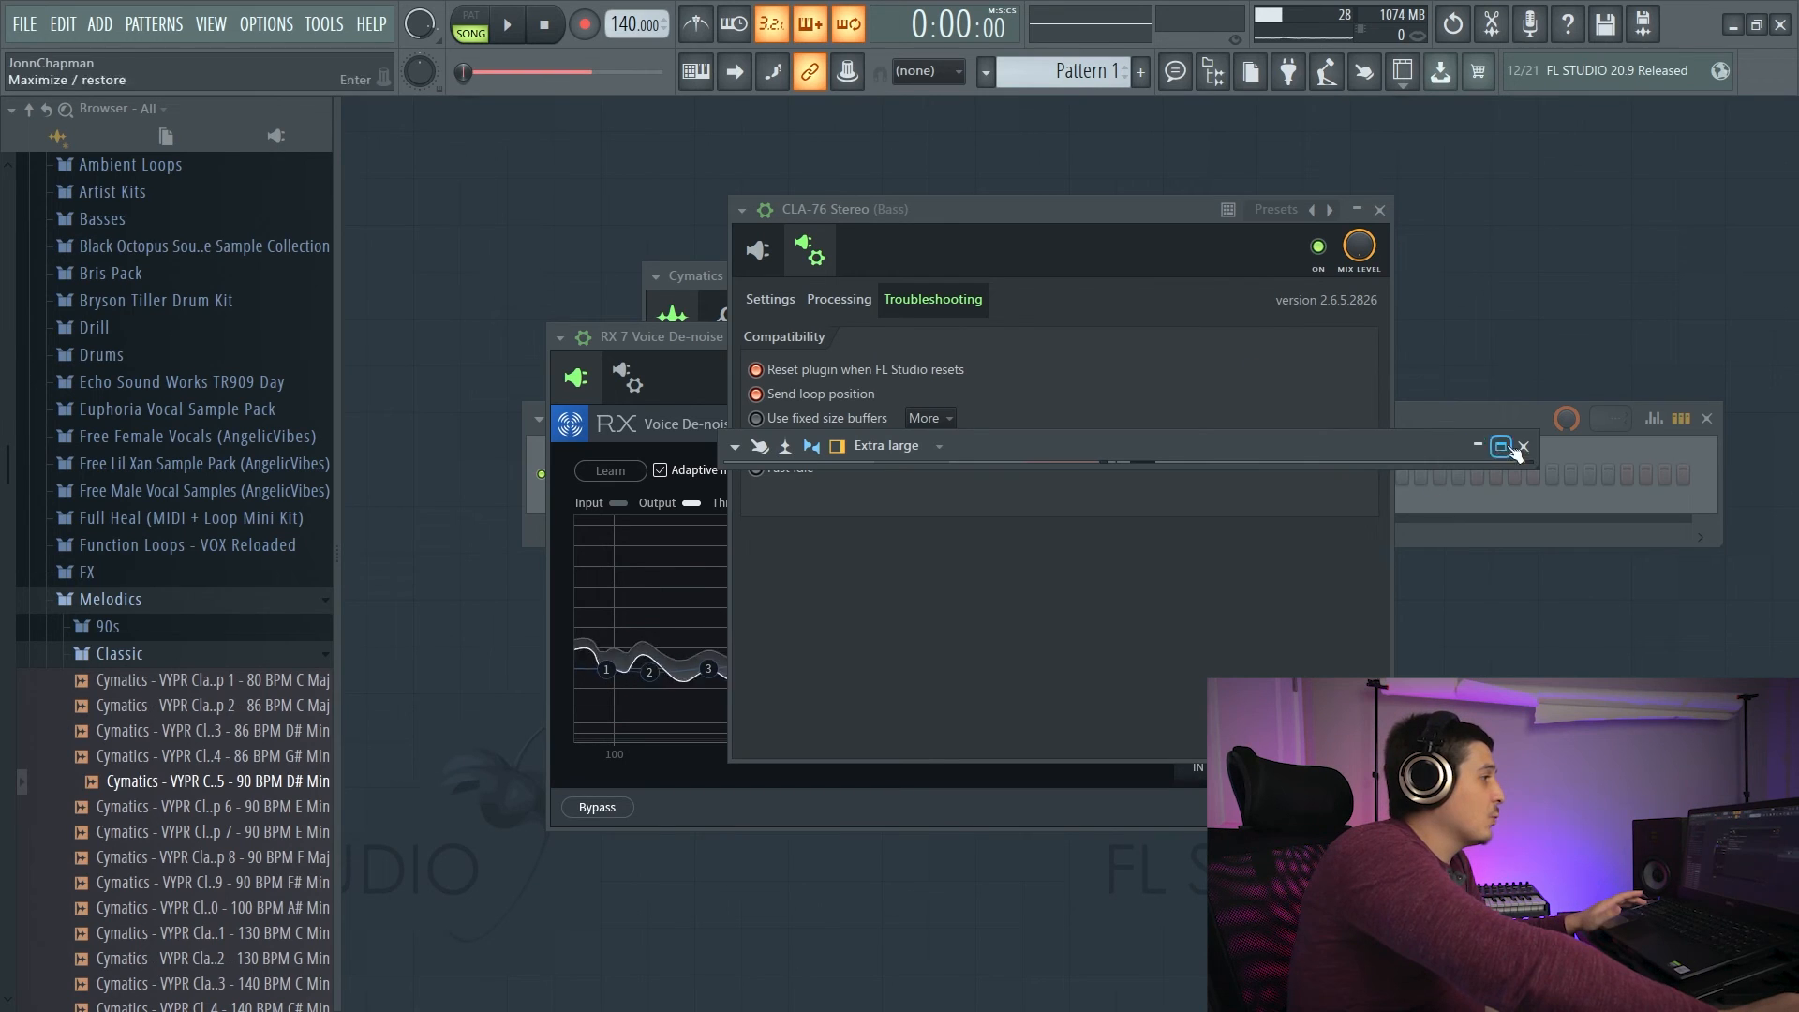
Enable Use fixed size buffers for CLA-76 Stereo, accept the added latency, and turn on Process maximum size buffers.
{"action": "left_click_drag", "start_coordinate": [1105, 208], "coordinate": [1060, 232]}
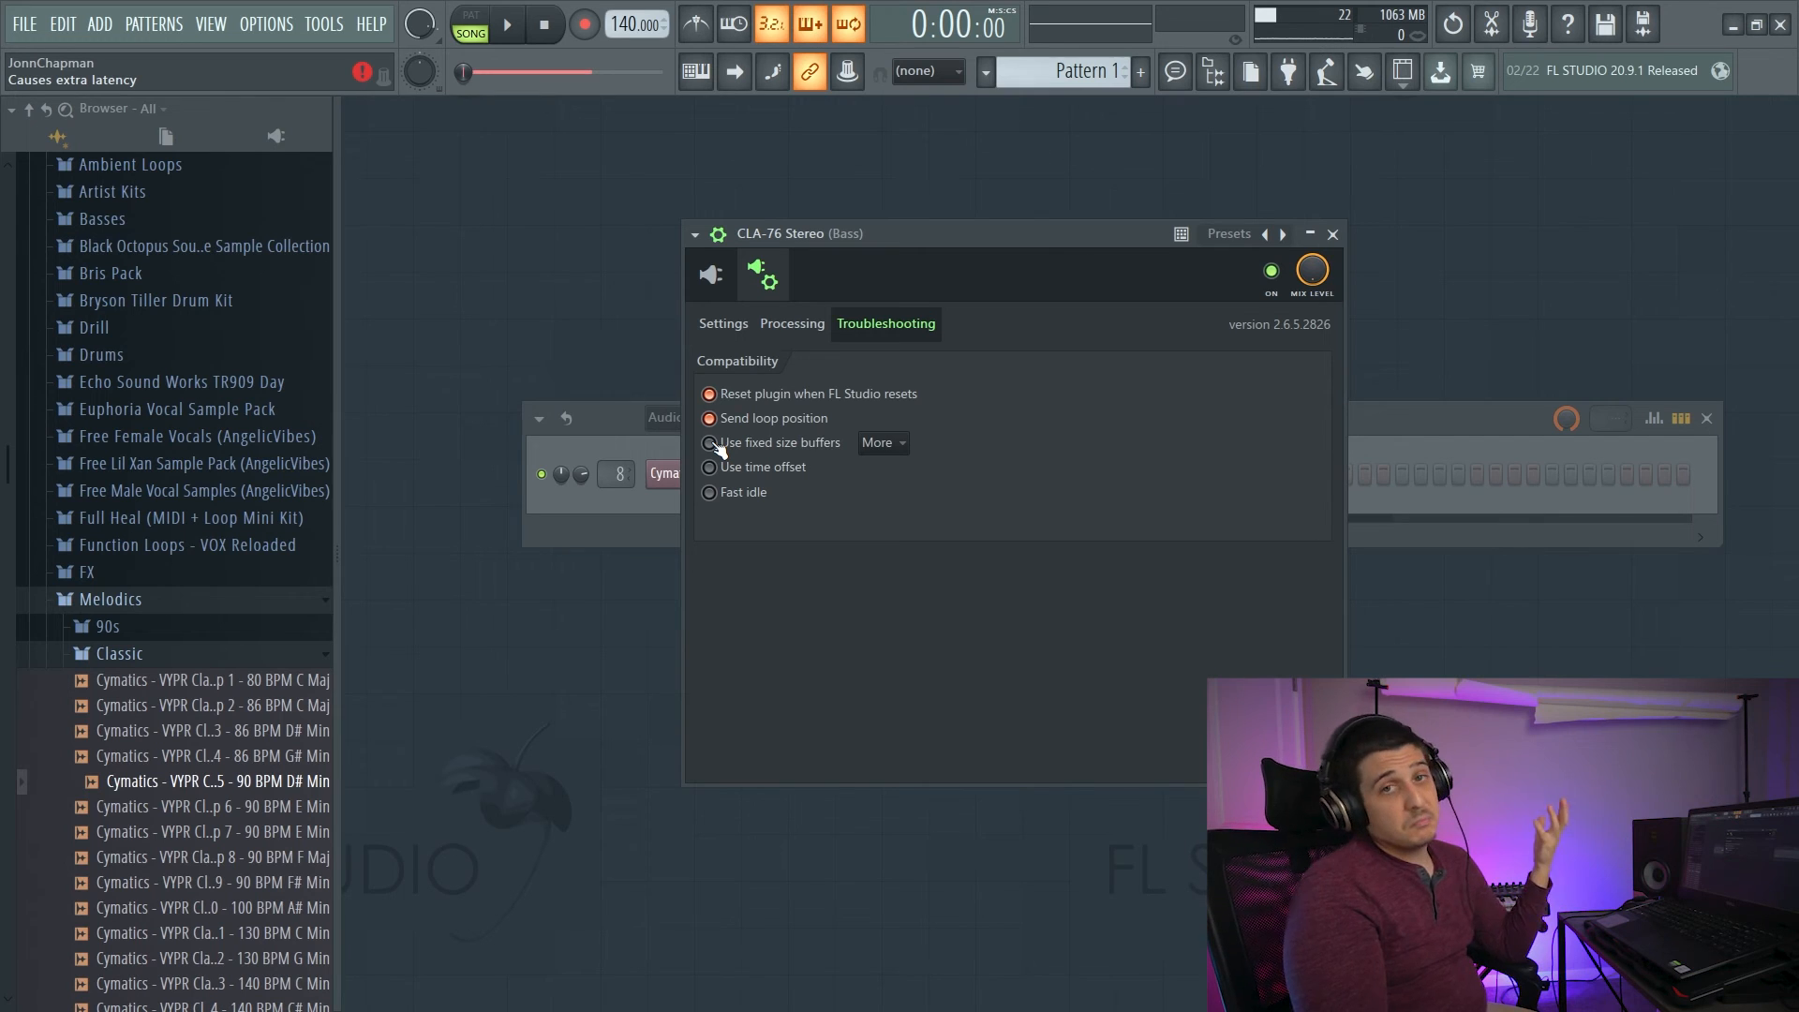
{"action": "left_click", "coordinate": [881, 442]}
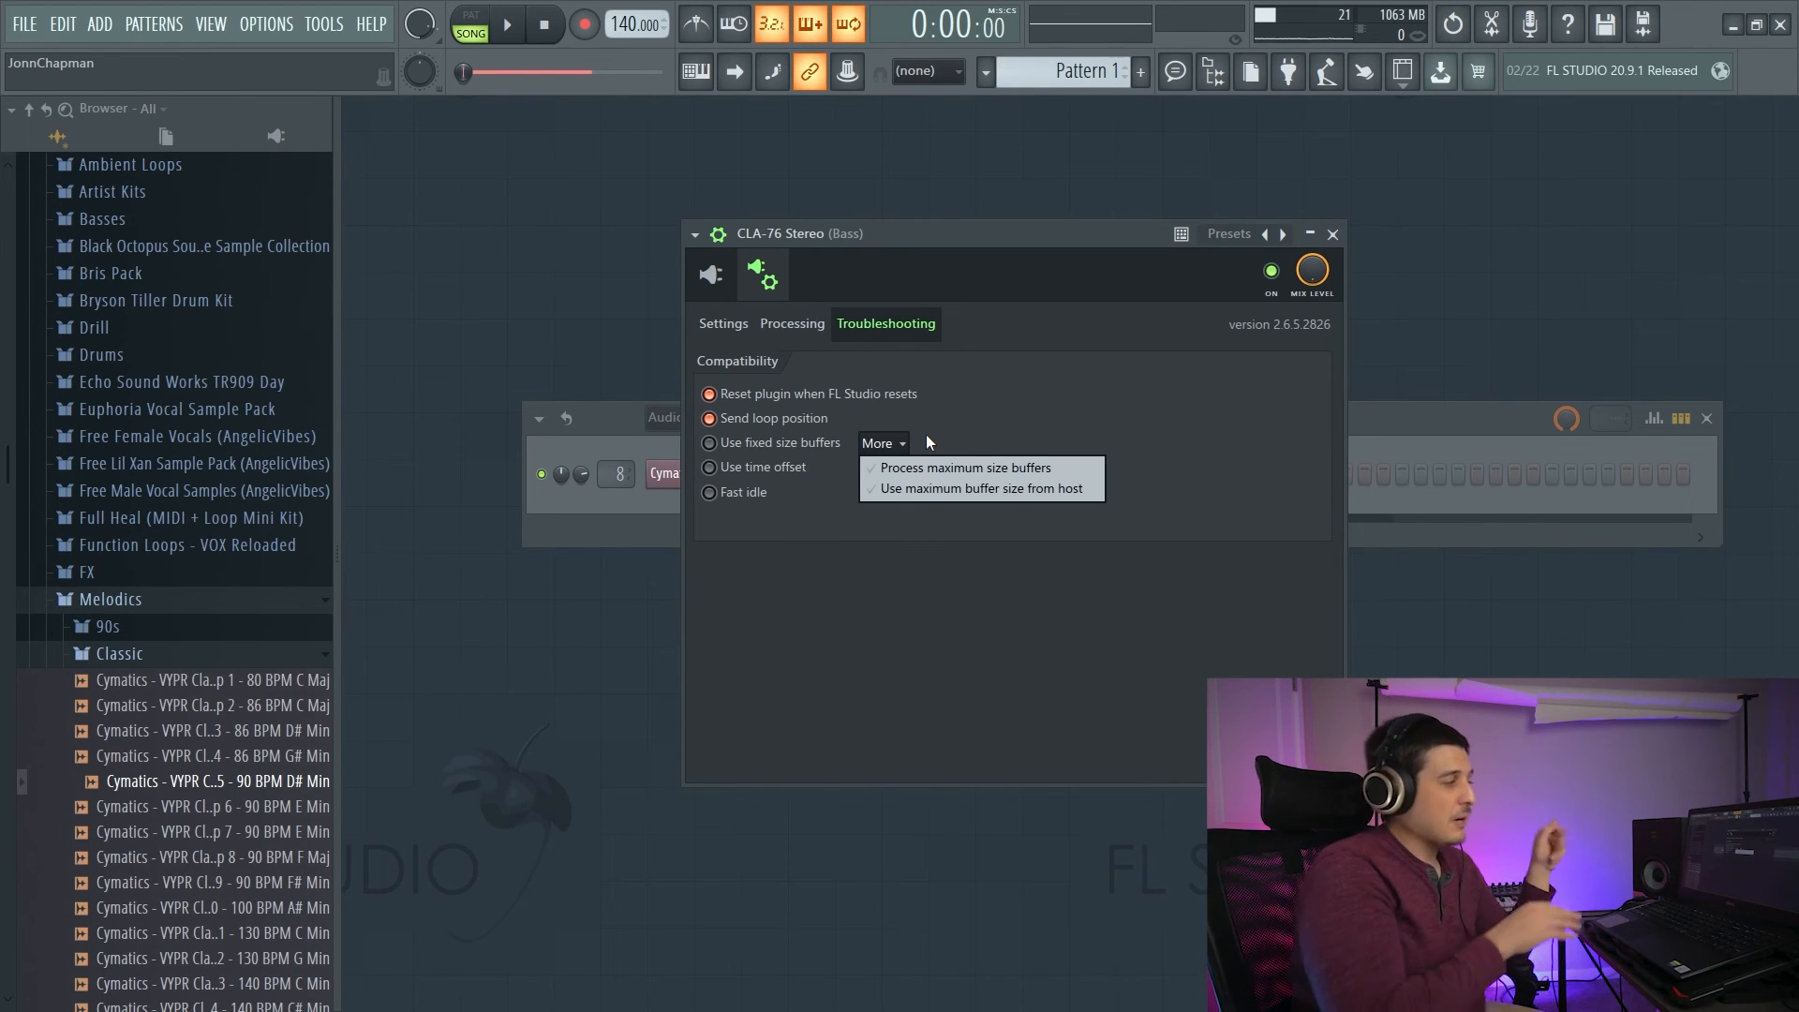
{"action": "left_click", "coordinate": [710, 444]}
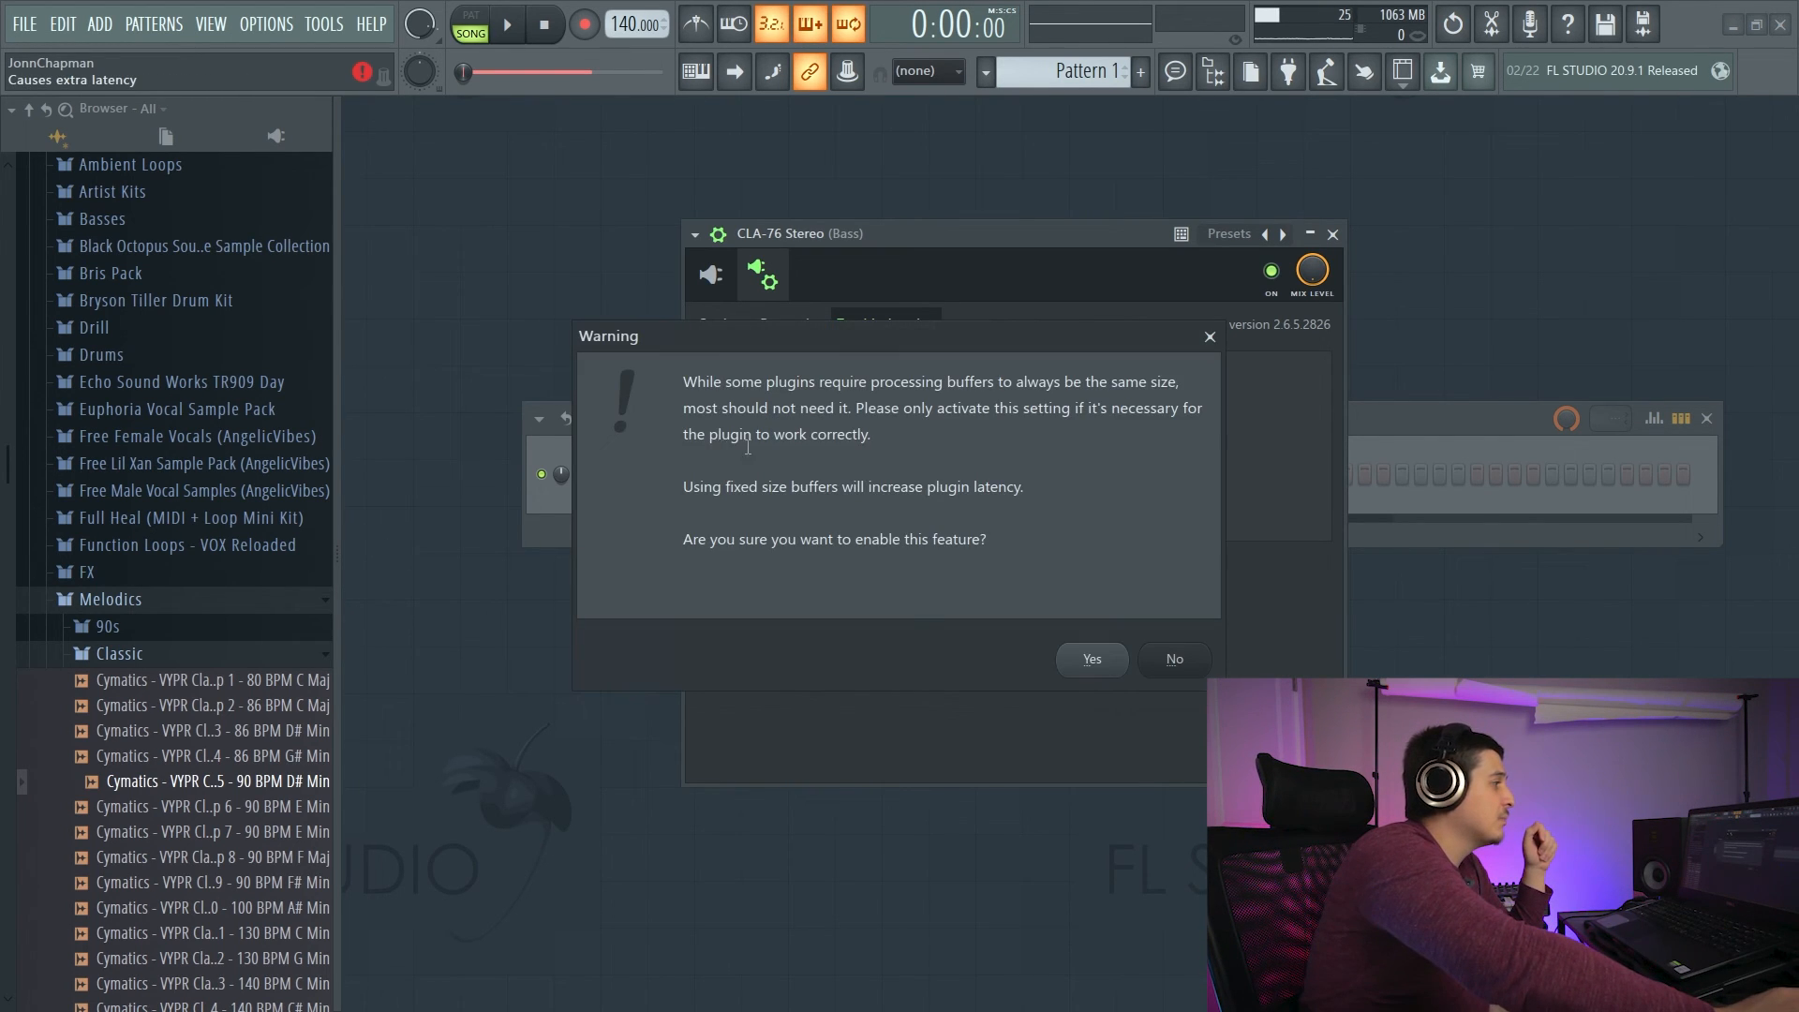
{"action": "left_click", "coordinate": [1092, 658]}
{"action": "left_click", "coordinate": [880, 443]}
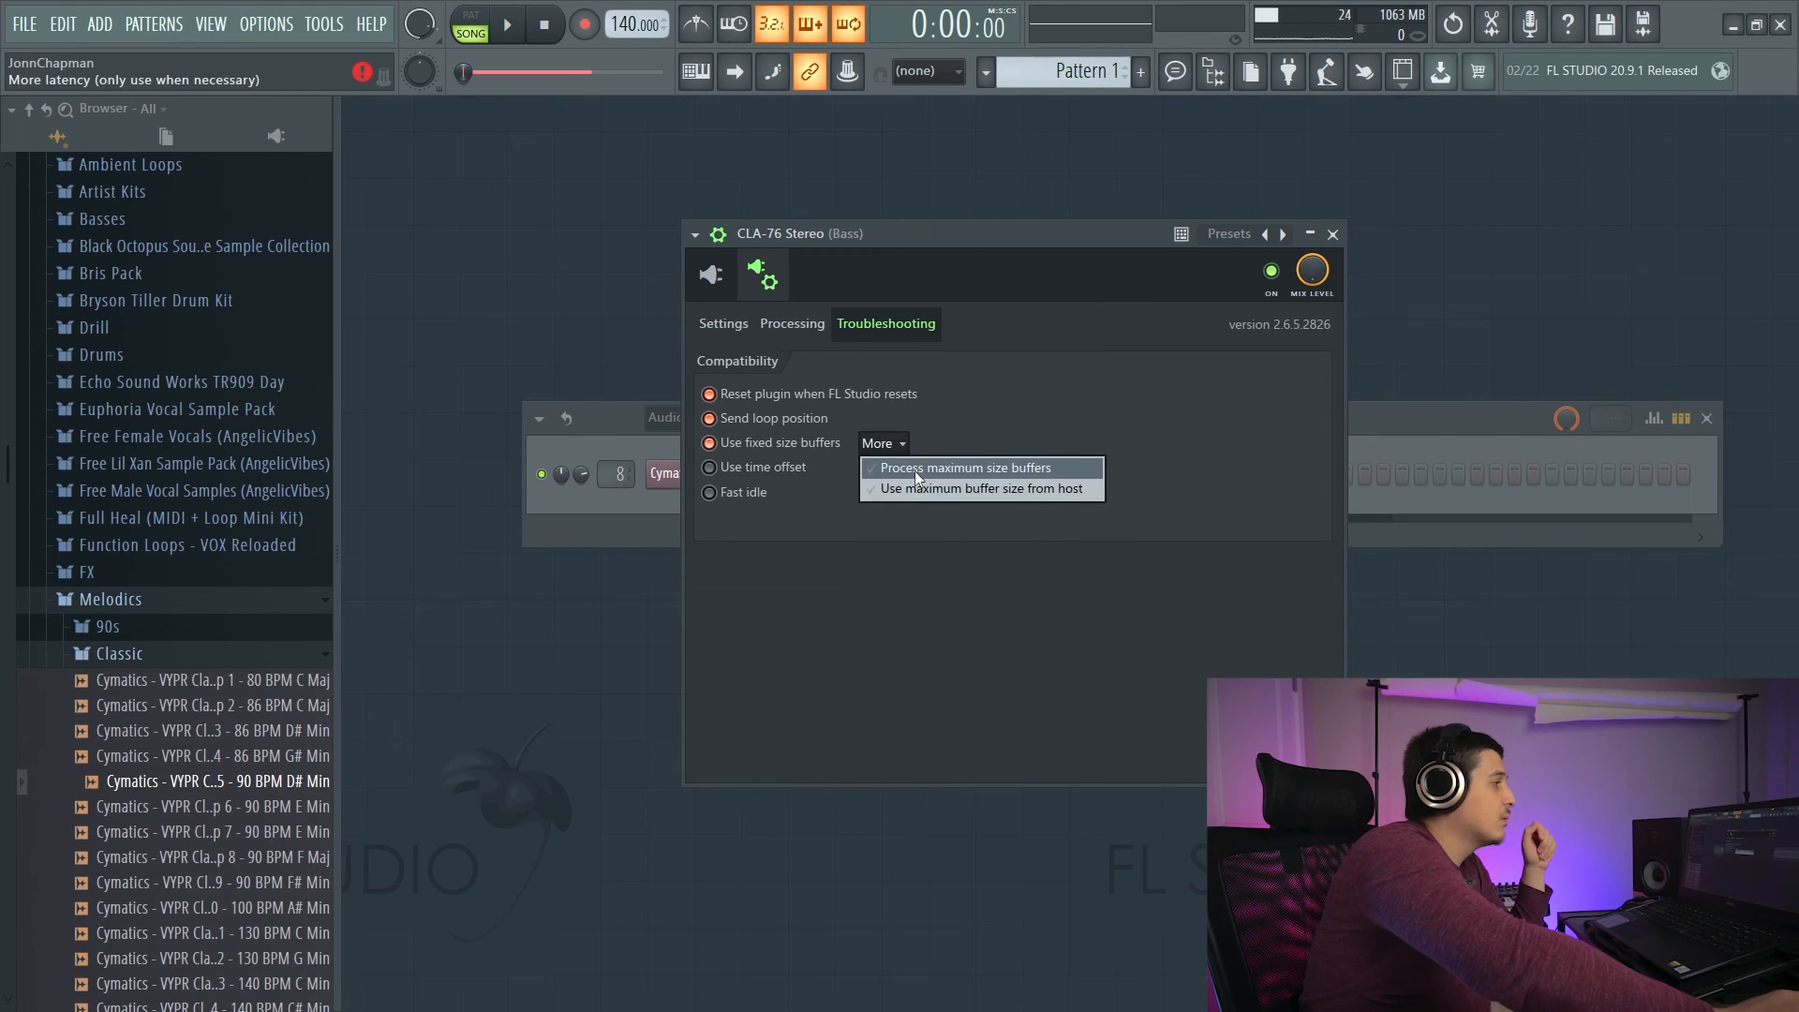
{"action": "left_click", "coordinate": [915, 469]}
{"action": "left_click_drag", "start_coordinate": [926, 233], "coordinate": [972, 248]}
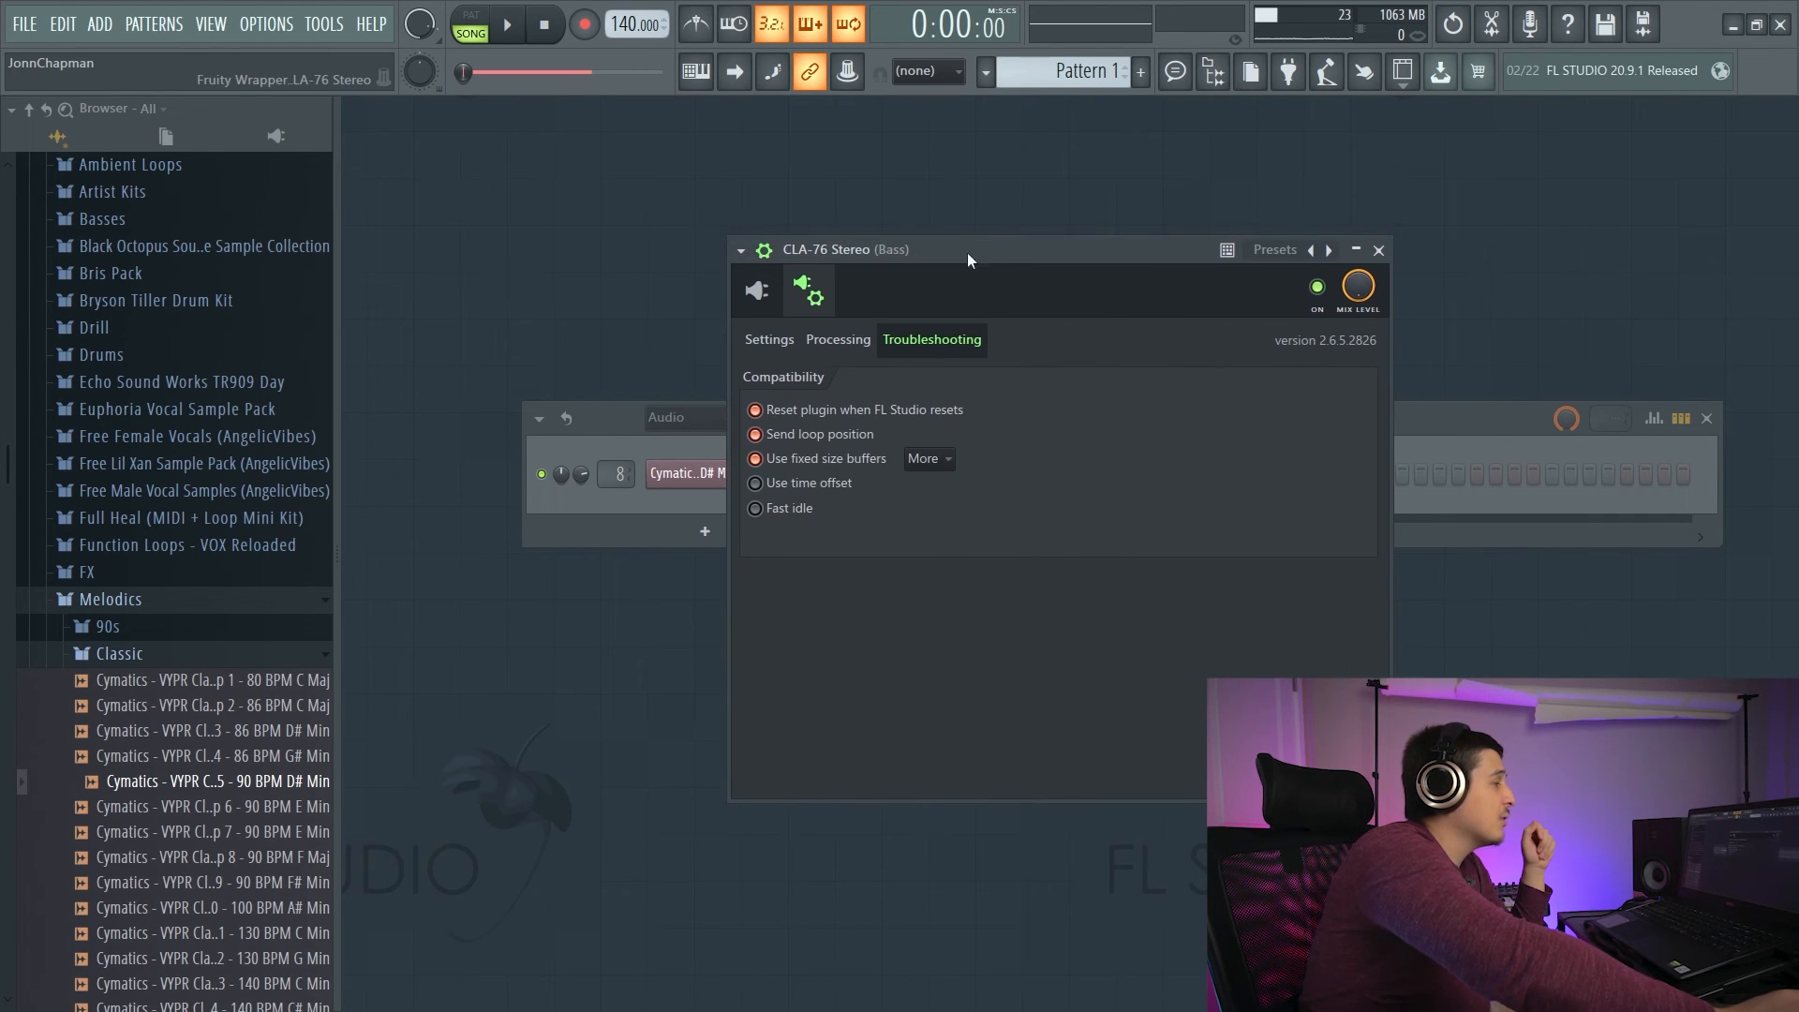
Reopen CLA-76 Stereo from the Bass track and turn on Use maximum buffer size from host.
{"action": "left_click", "coordinate": [770, 299]}
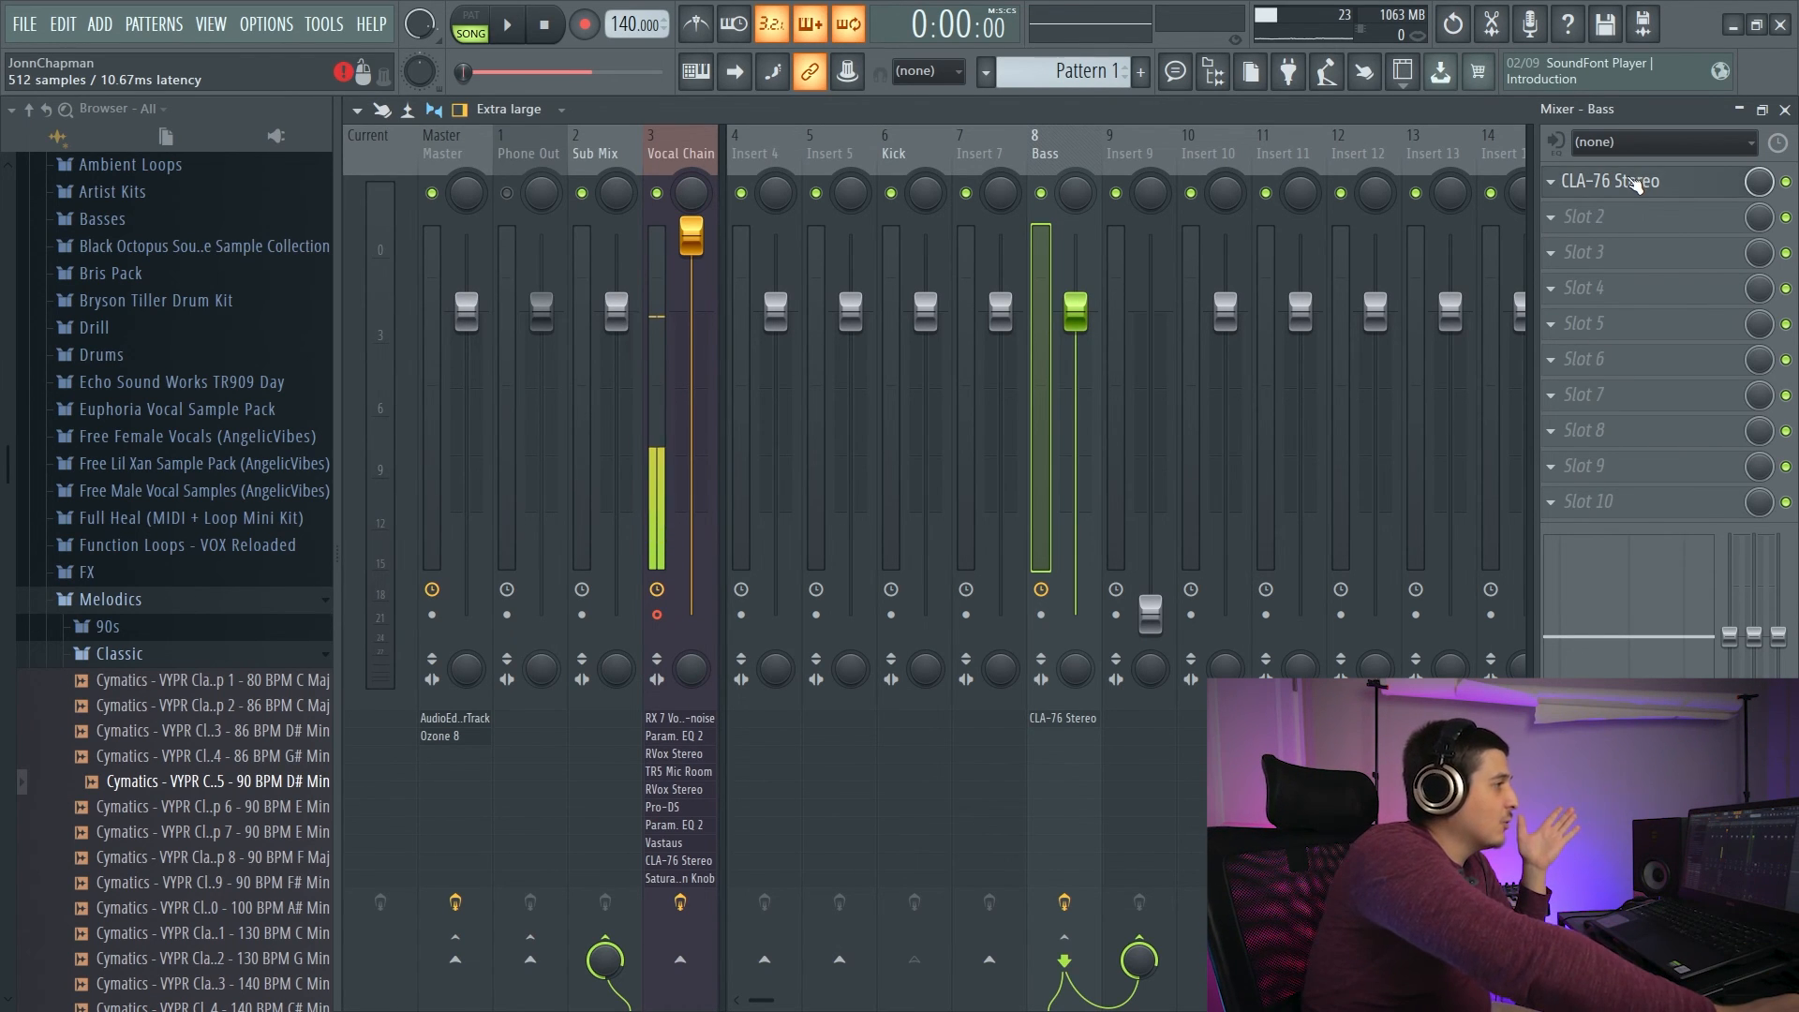
{"action": "left_click", "coordinate": [1639, 181]}
{"action": "left_click", "coordinate": [923, 459]}
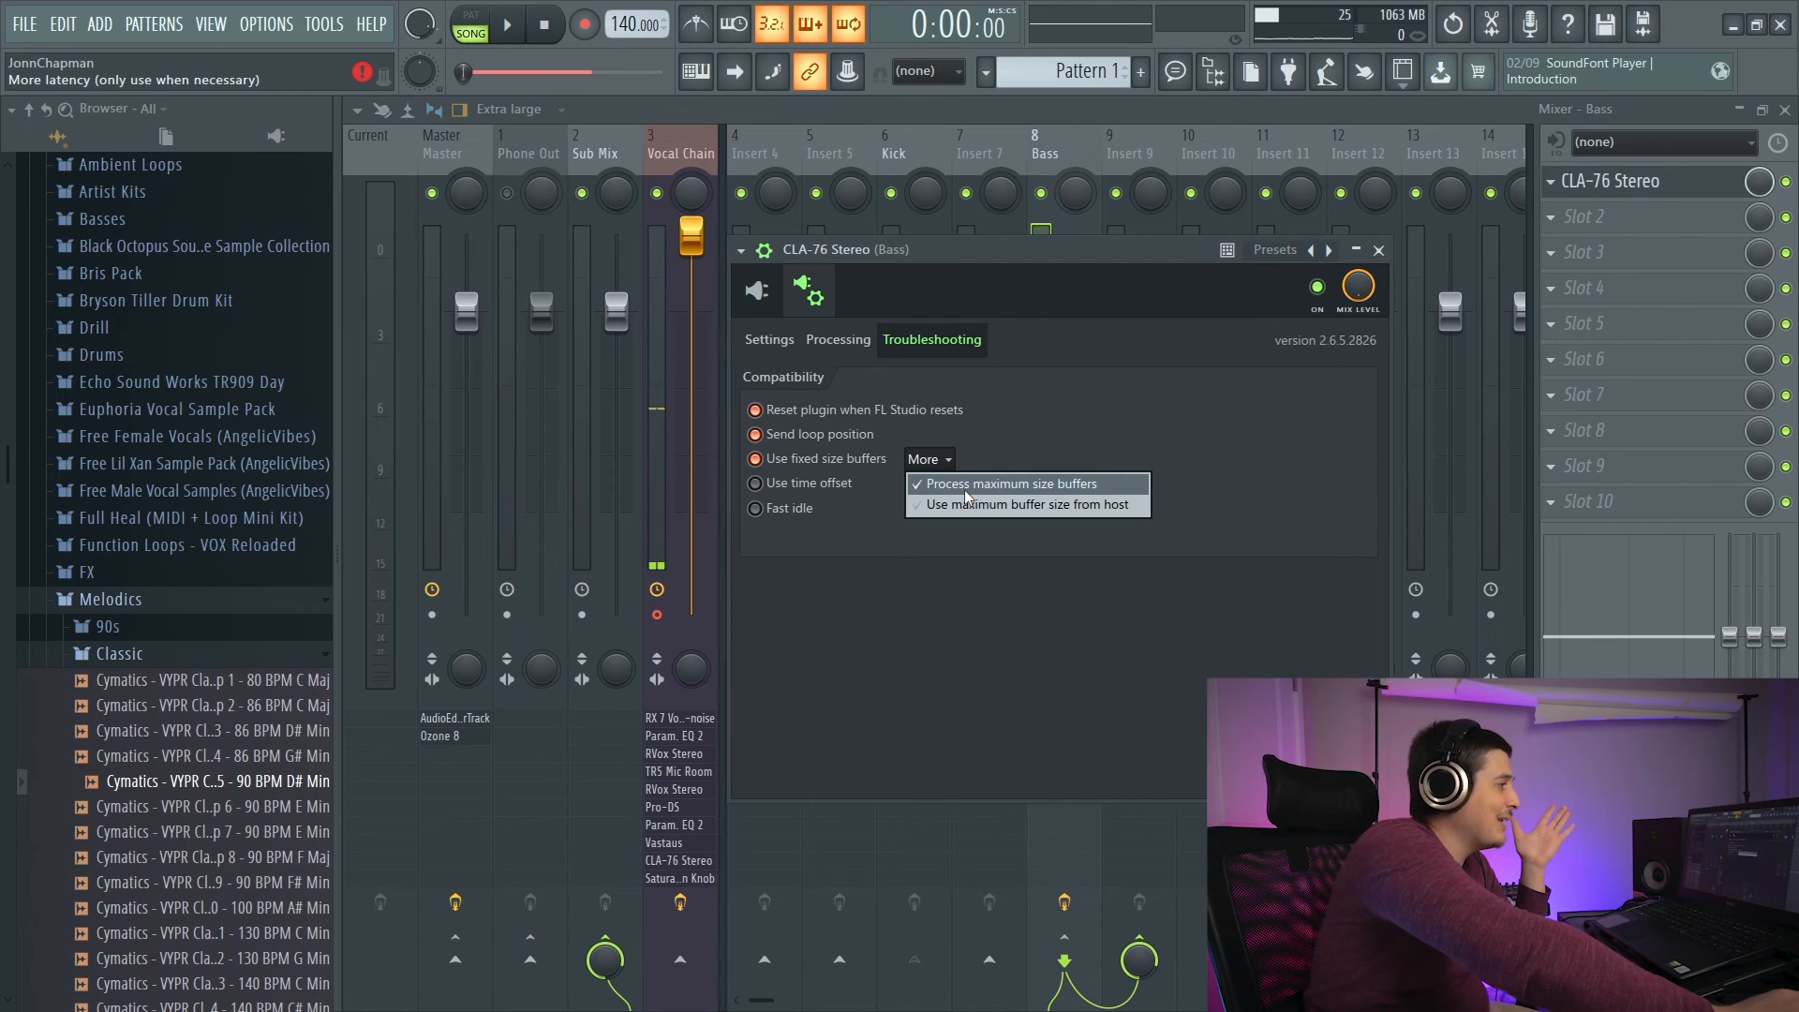
{"action": "left_click", "coordinate": [965, 489]}
{"action": "left_click", "coordinate": [851, 415]}
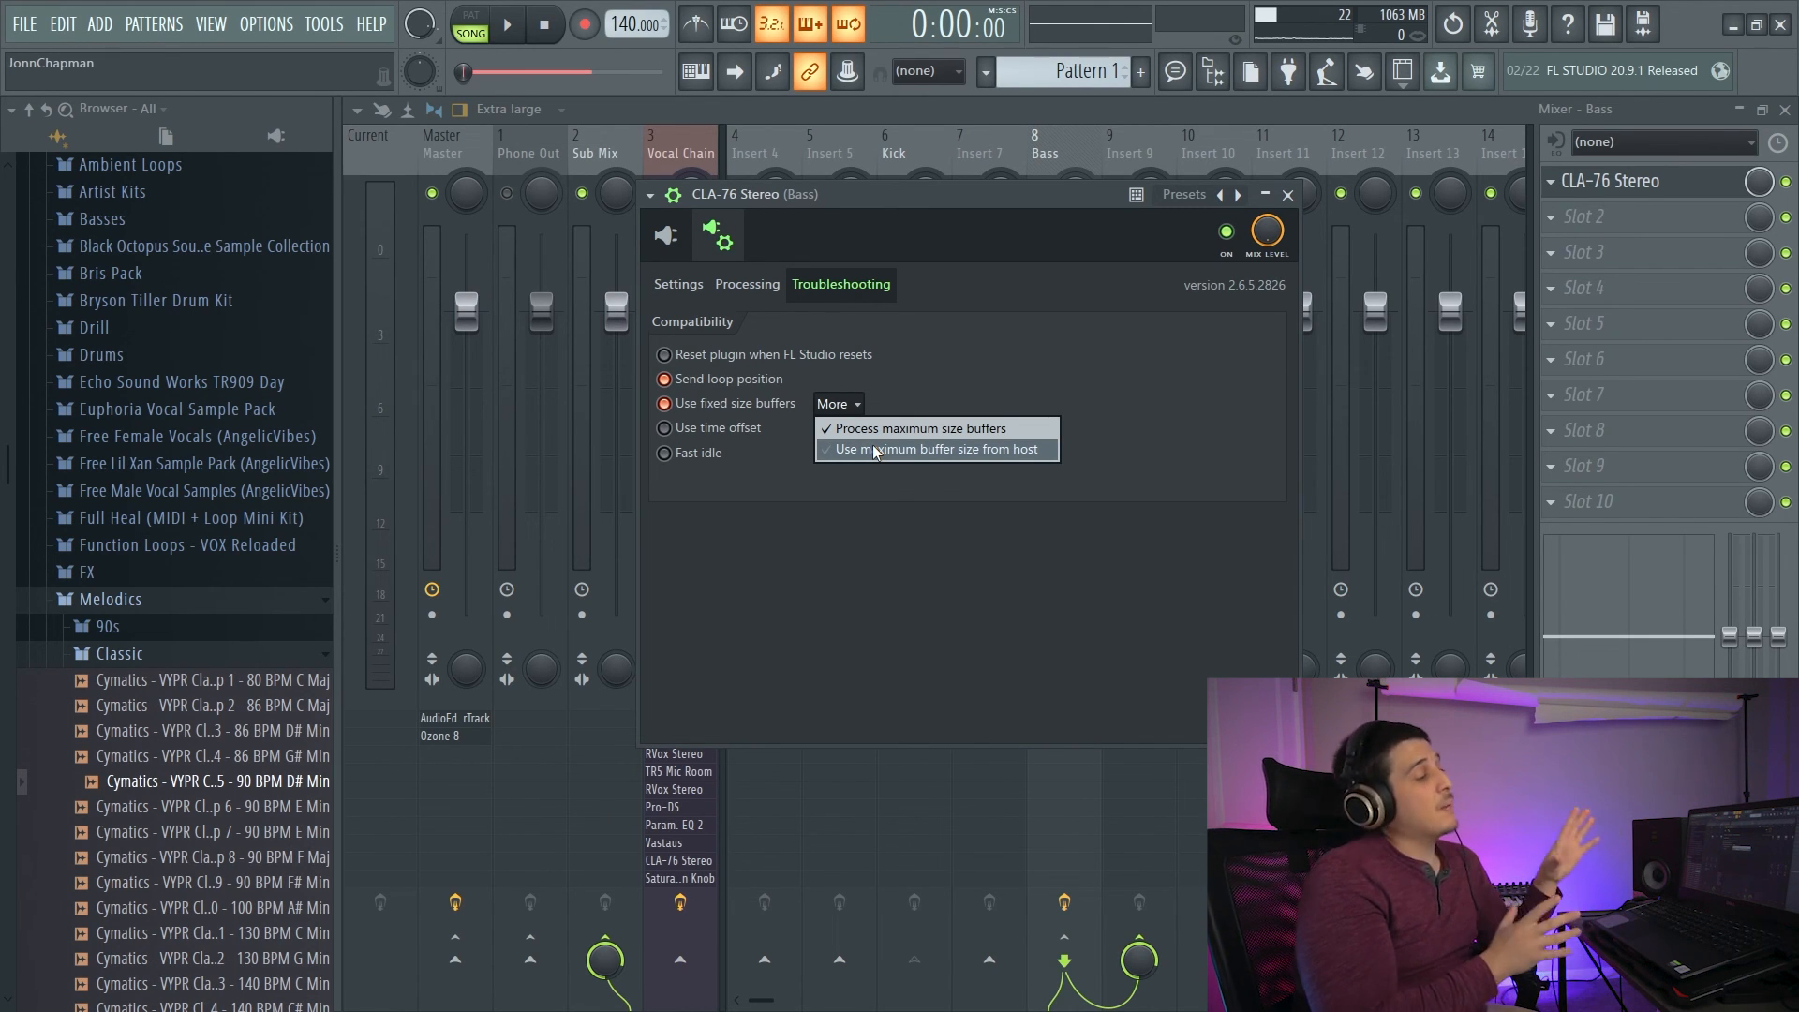
{"action": "left_click", "coordinate": [876, 449]}
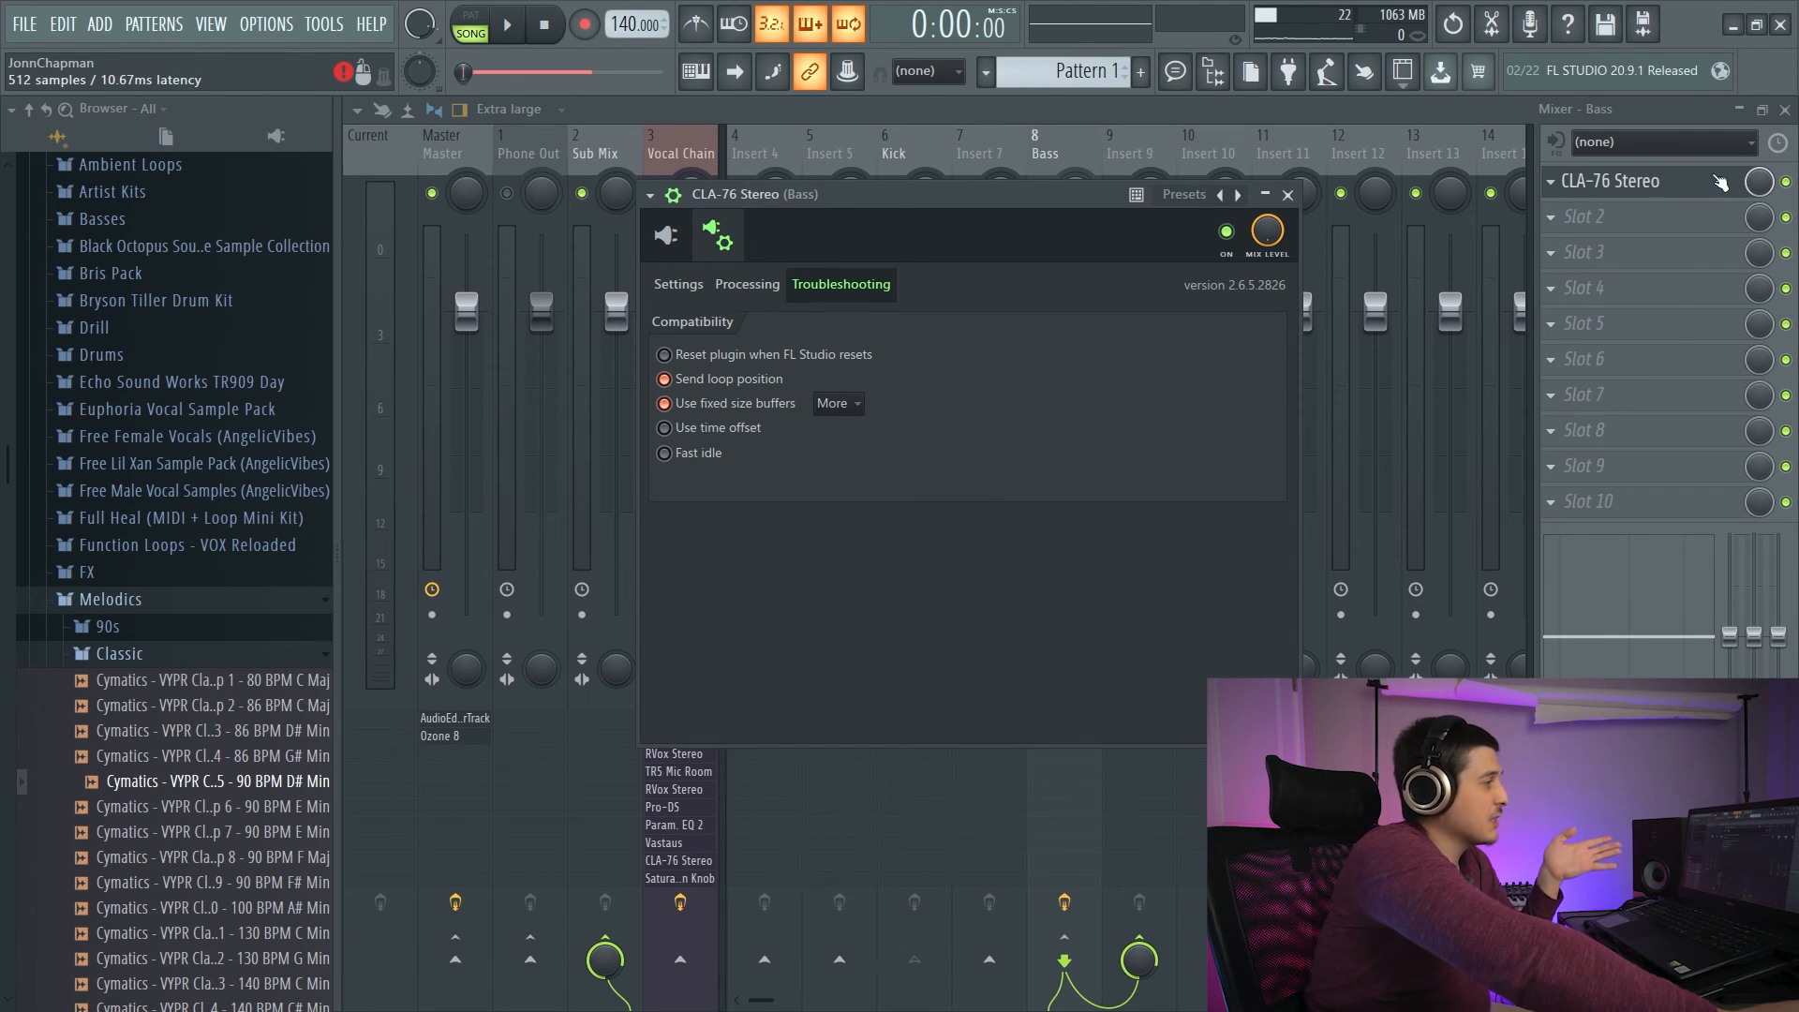
Turn off Process maximum size buffers and Use maximum buffer size from host for CLA-76 Stereo.
{"action": "left_click", "coordinate": [857, 413]}
{"action": "left_click", "coordinate": [875, 430]}
{"action": "left_click", "coordinate": [857, 413]}
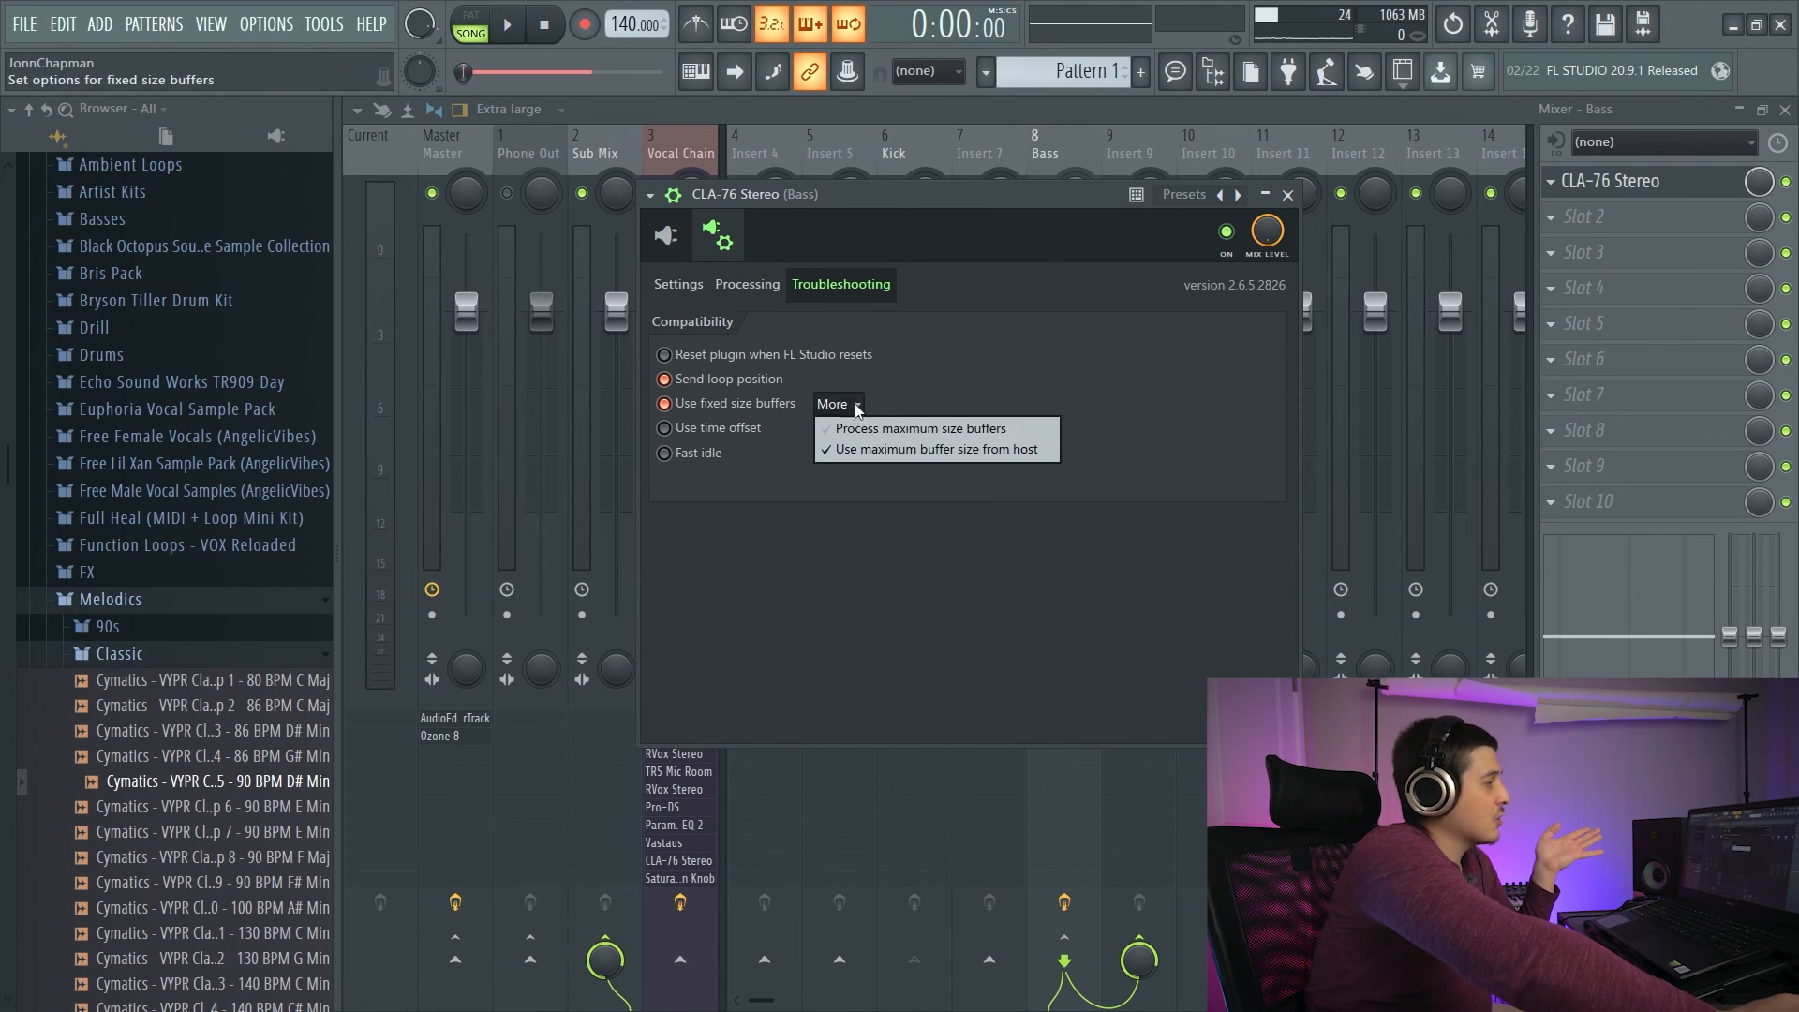
{"action": "left_click", "coordinate": [876, 450]}
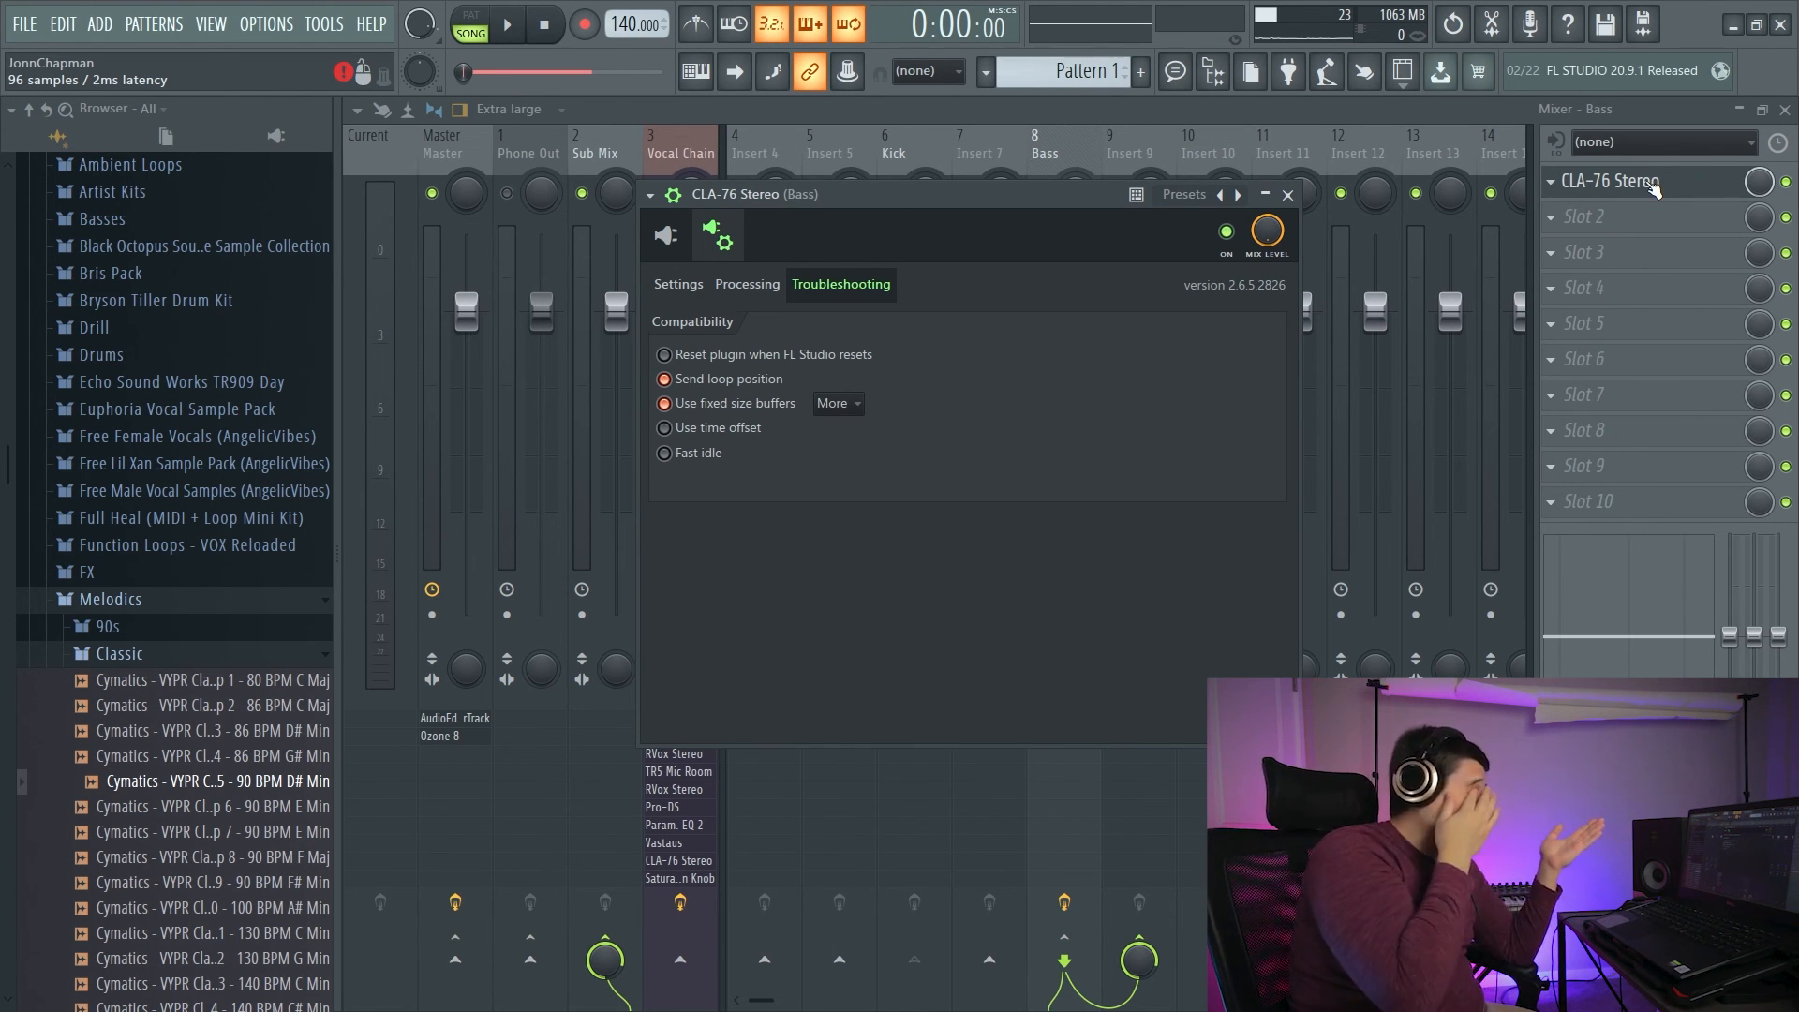
{"action": "left_click", "coordinate": [837, 404]}
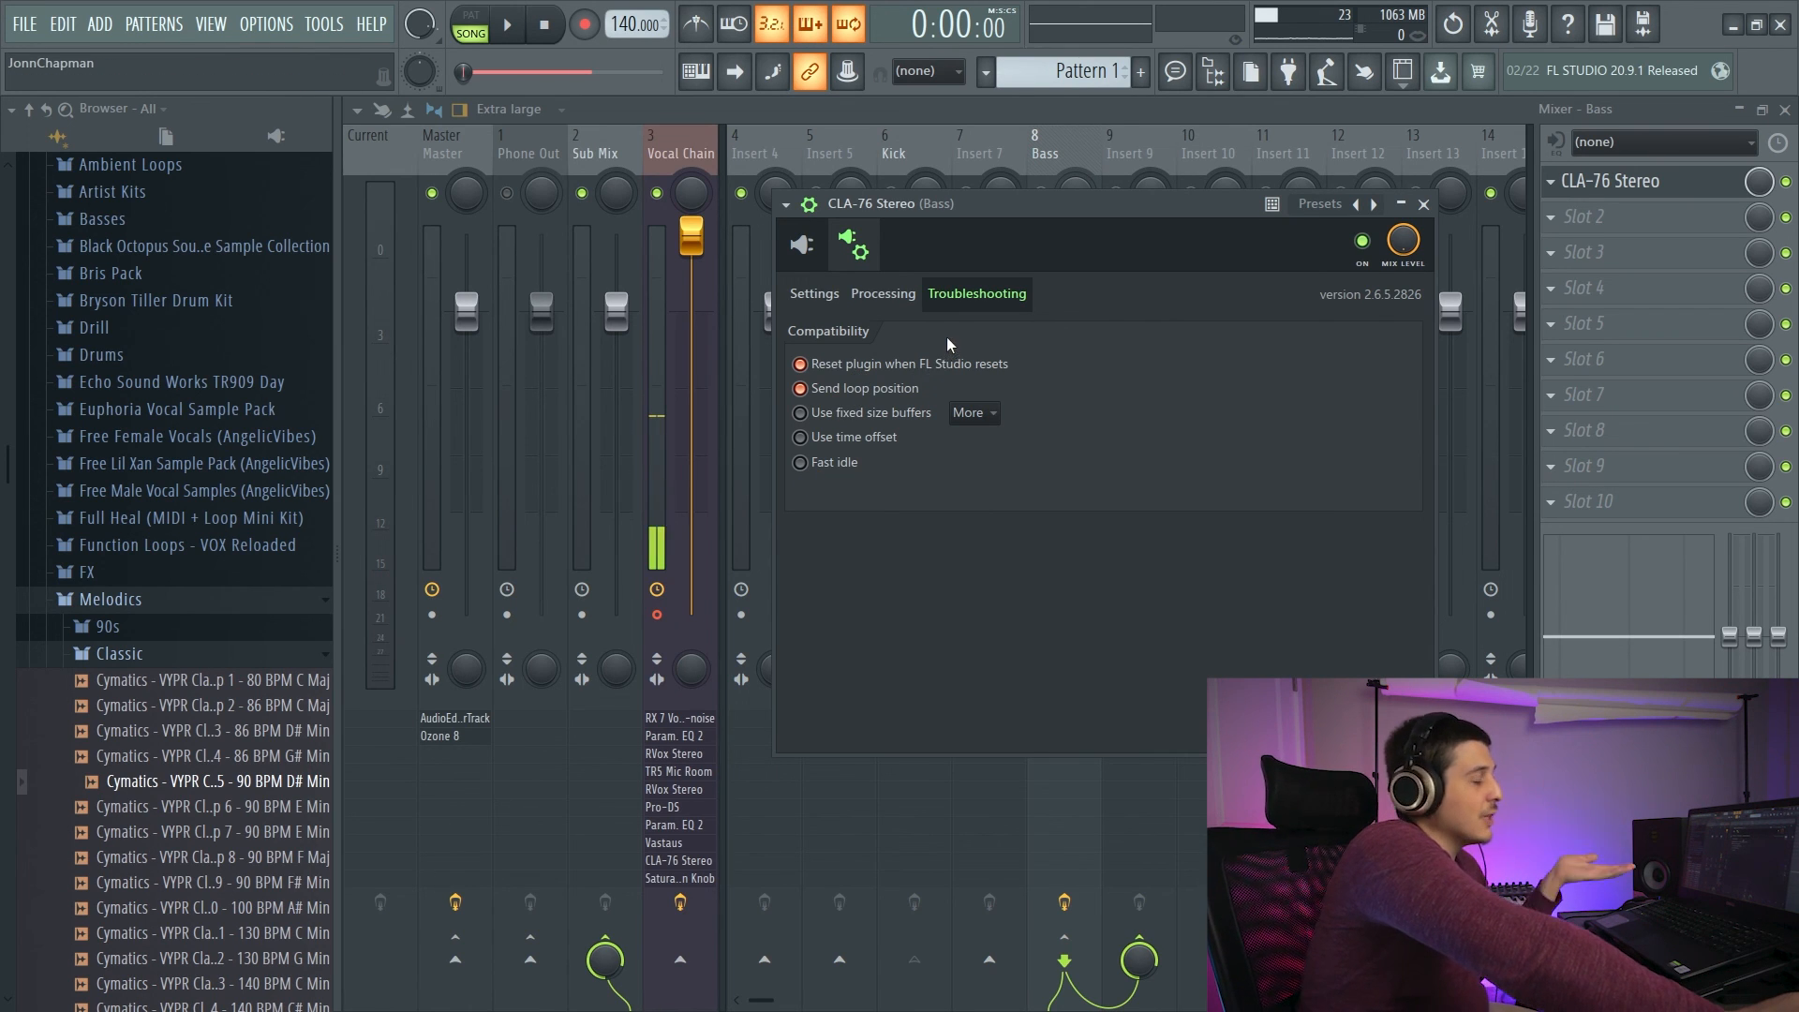
Close CLA-76 Stereo and the mixer, and display all channels in the Channel rack.
{"action": "left_click", "coordinate": [1423, 205]}
{"action": "left_click", "coordinate": [1785, 111]}
{"action": "left_click_drag", "start_coordinate": [974, 417], "coordinate": [835, 305]}
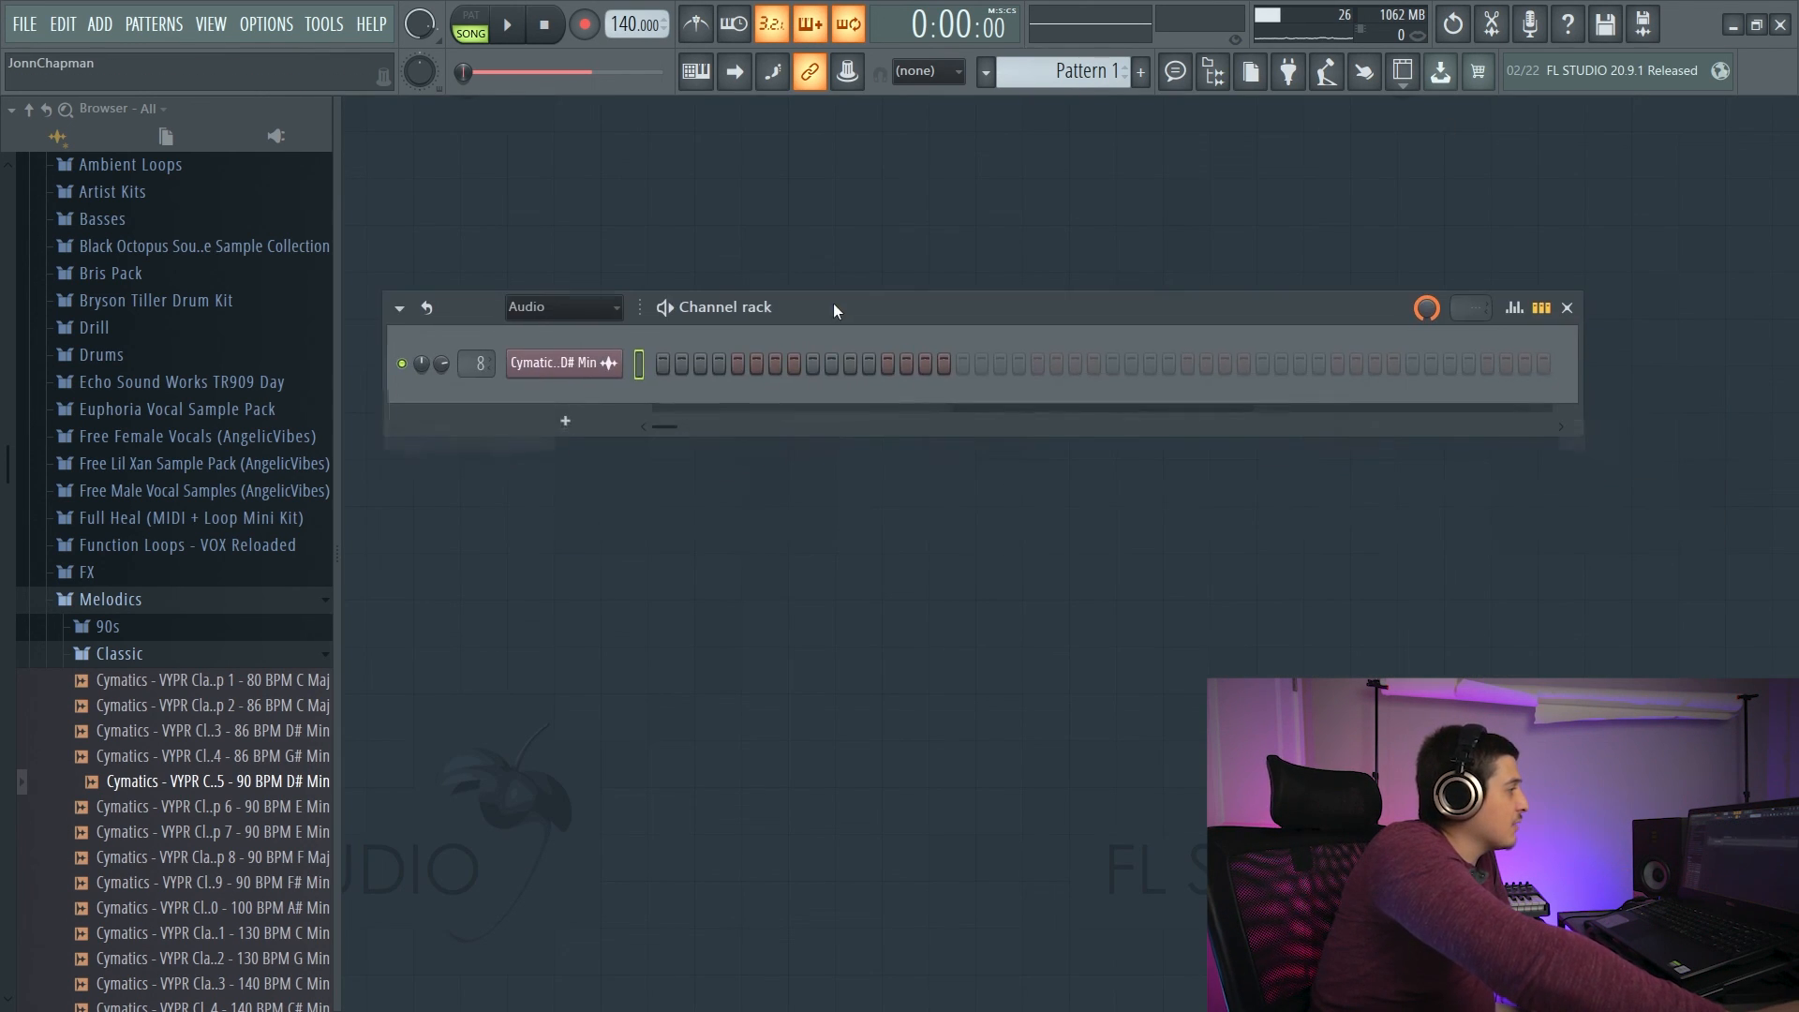
{"action": "left_click", "coordinate": [565, 420]}
{"action": "left_click", "coordinate": [456, 312]}
{"action": "left_click", "coordinate": [560, 307]}
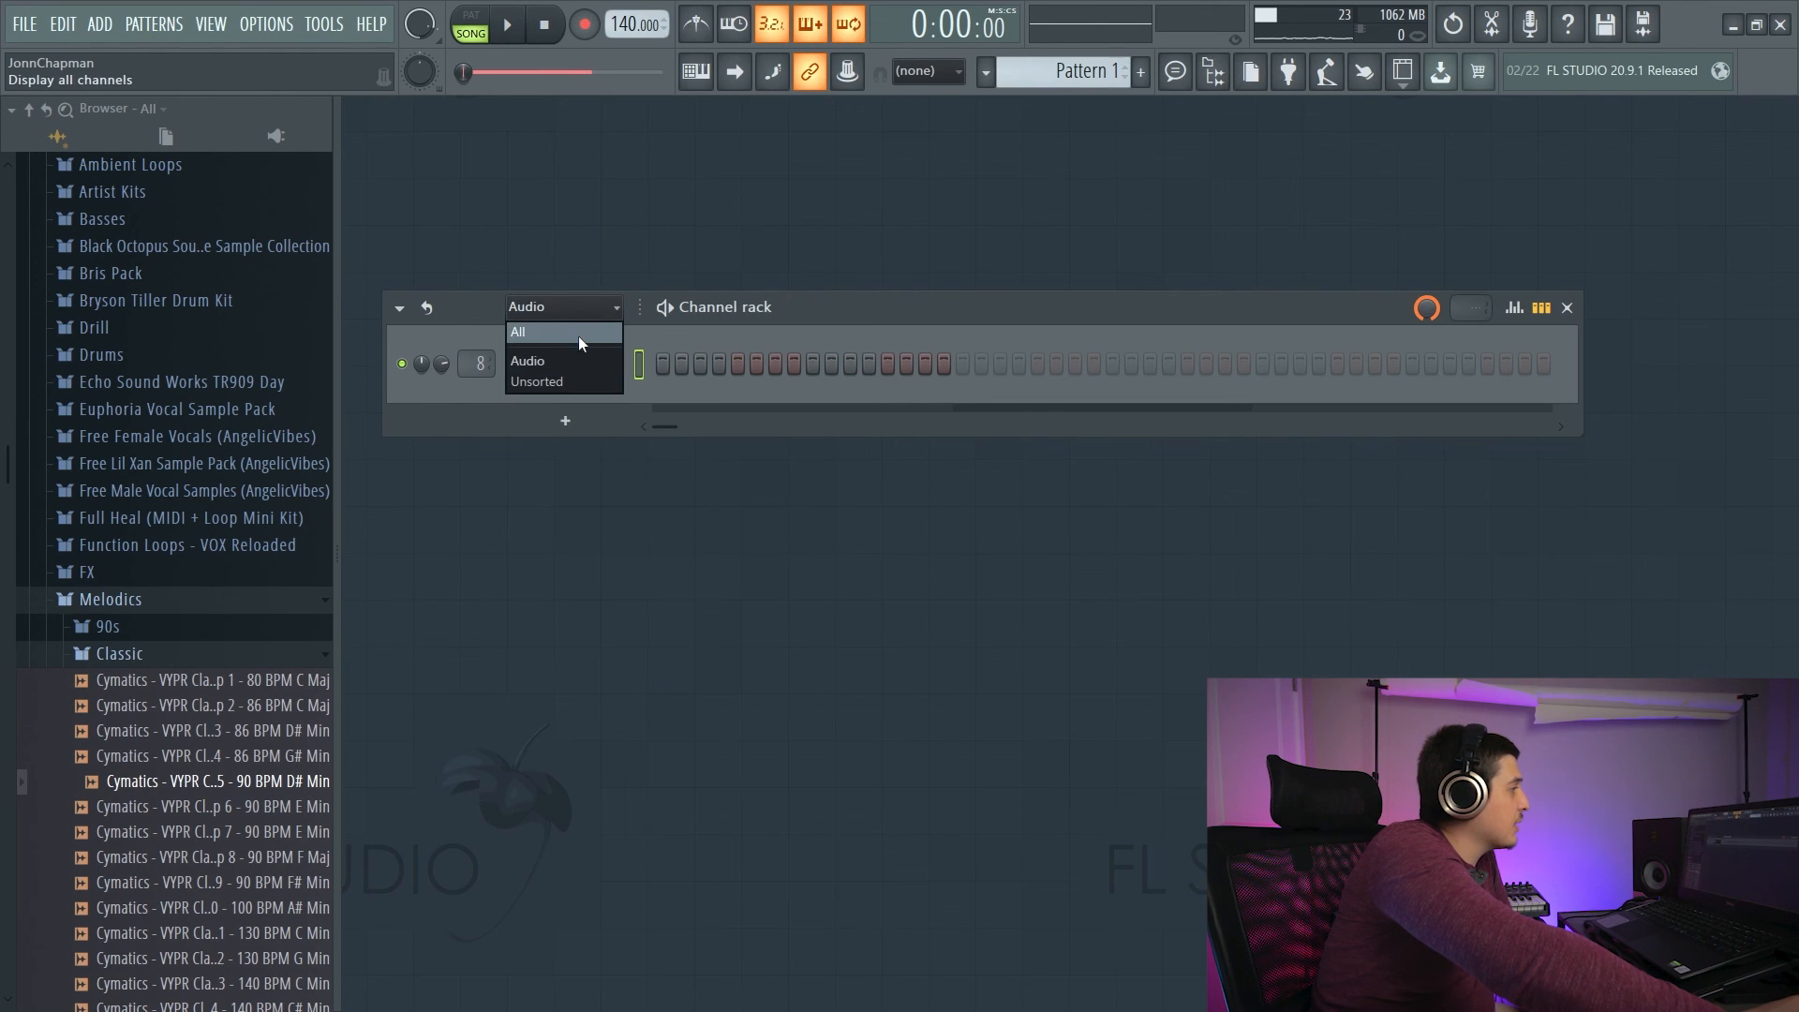
{"action": "left_click", "coordinate": [577, 336]}
Open the Kick channel's Kontakt 5 window and view its miscellaneous channel settings such as polyphony, arpeggiator and echo delay.
{"action": "left_click", "coordinate": [569, 397]}
{"action": "left_click", "coordinate": [543, 292]}
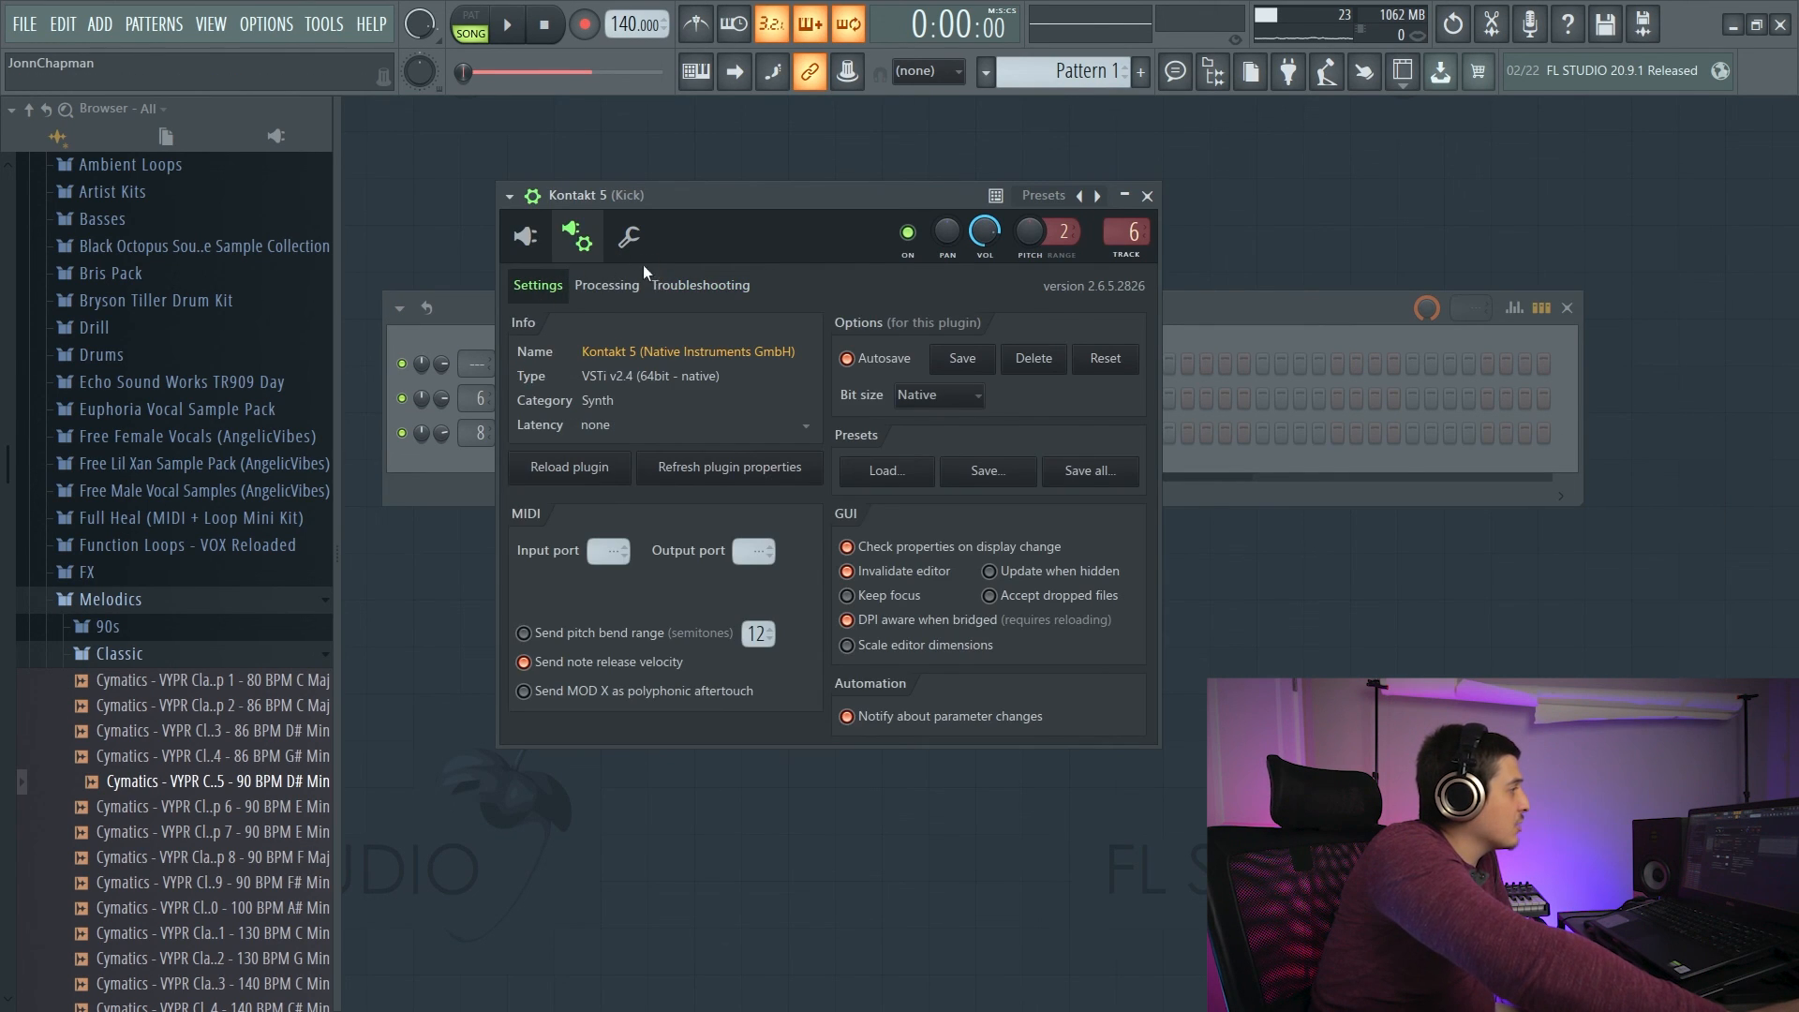
{"action": "left_click", "coordinate": [629, 236]}
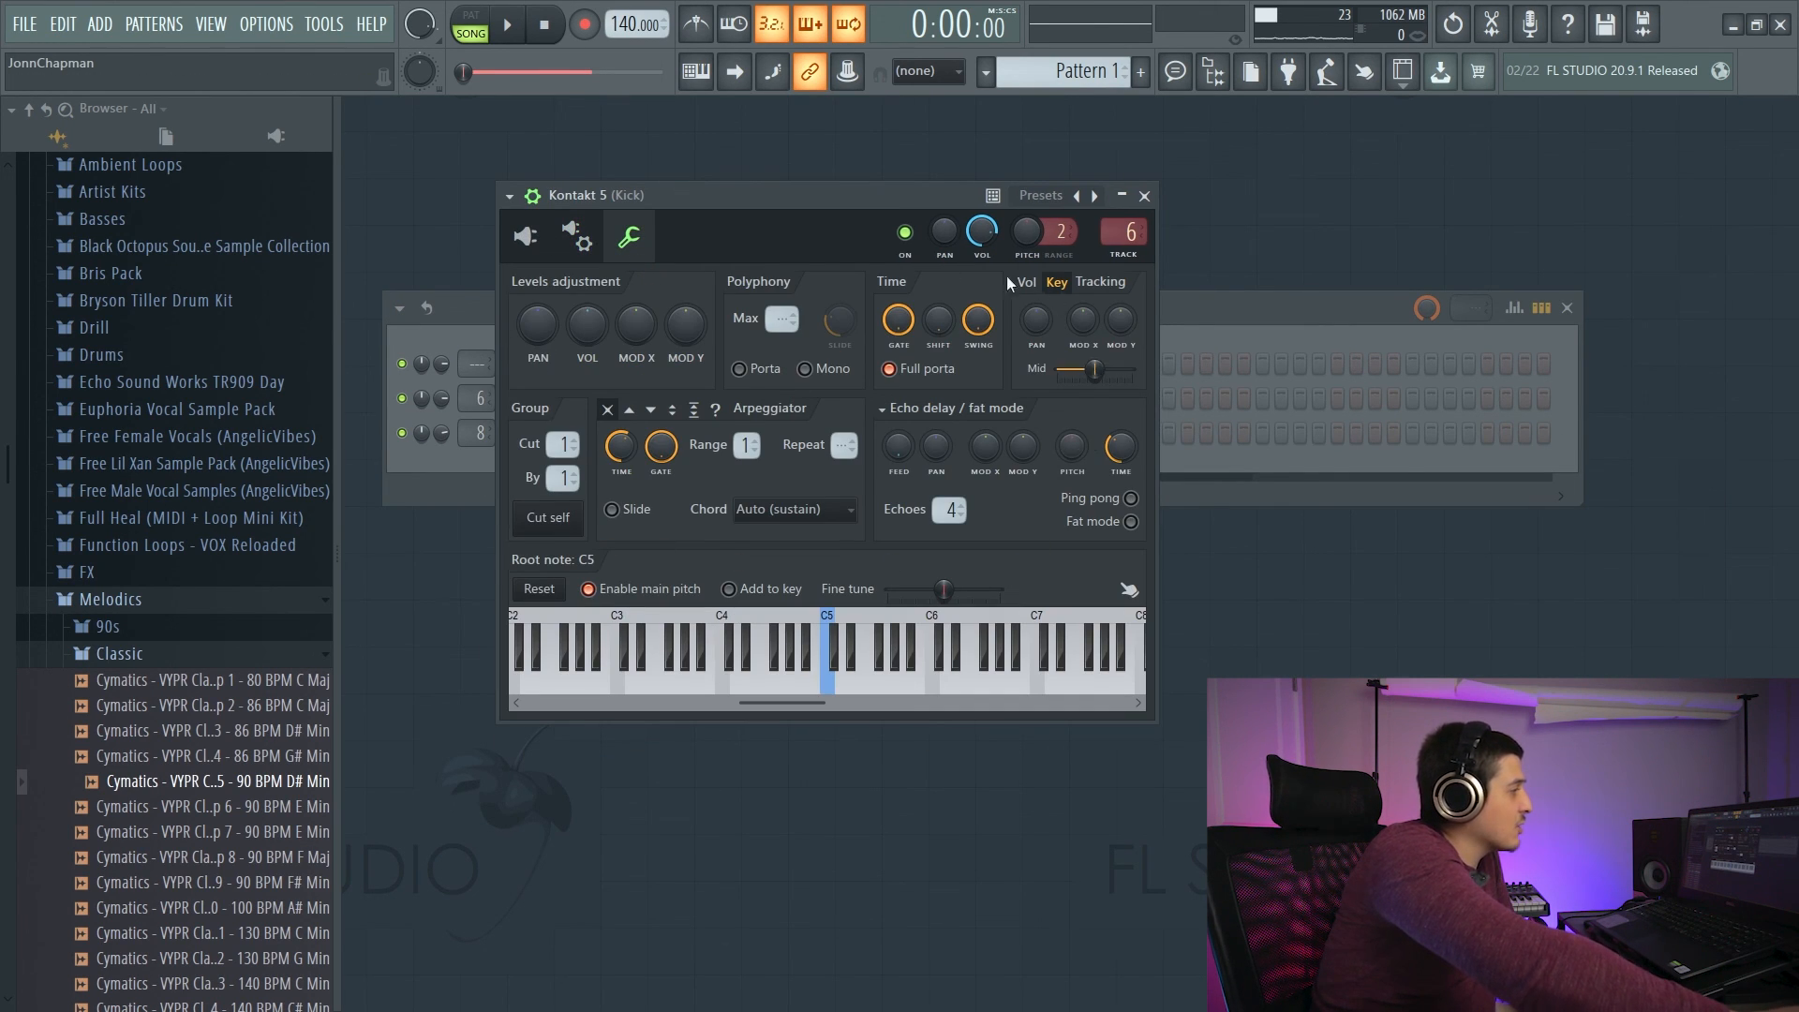